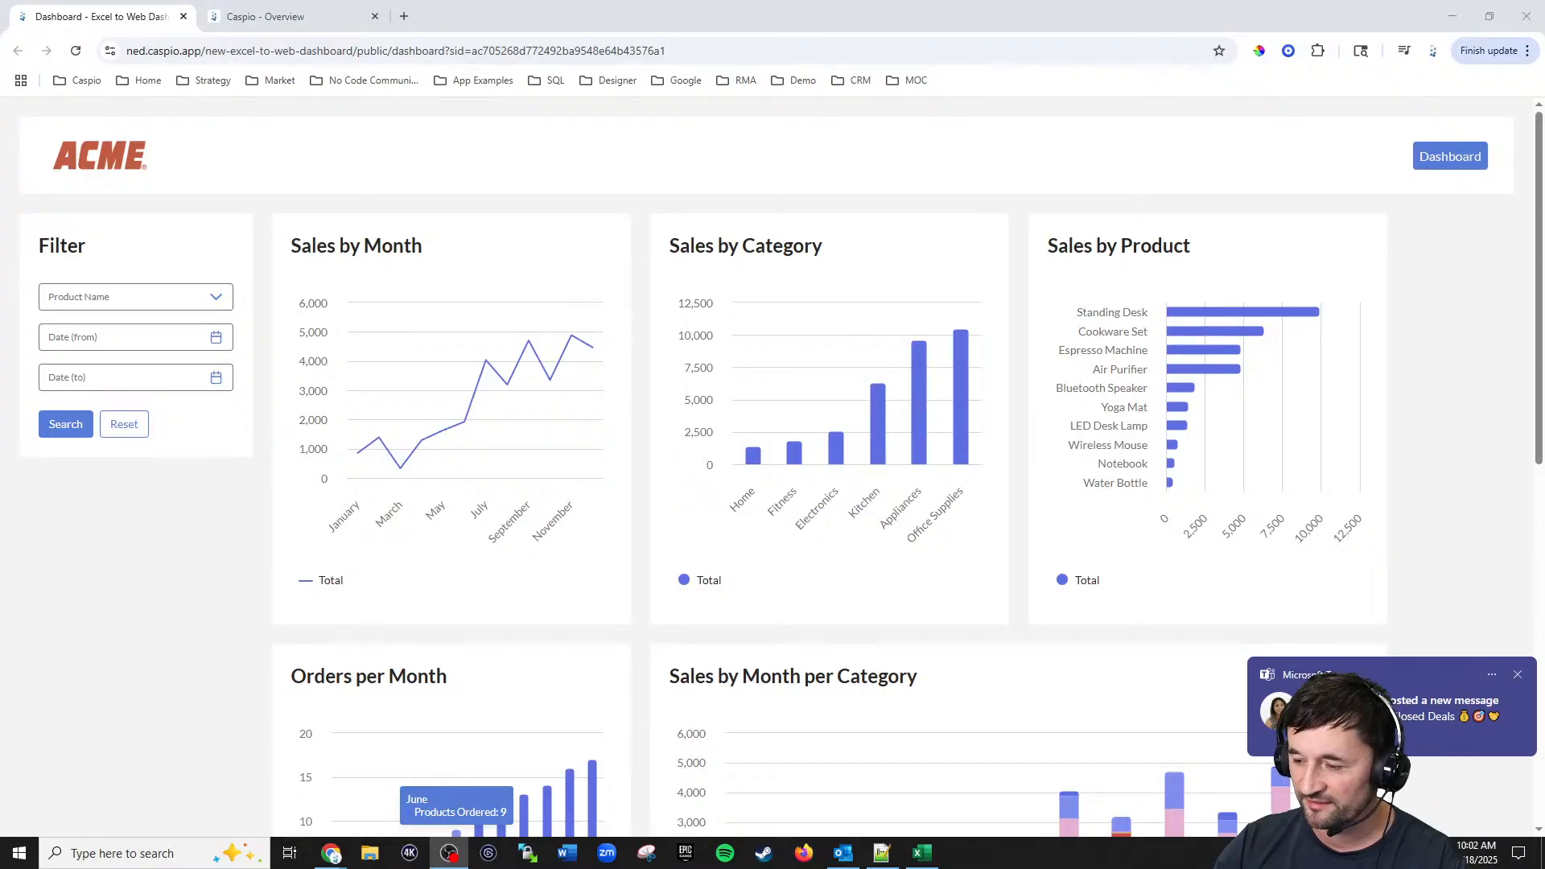
# Step: Browse the ACME sales dashboard's charts from top to bottom
pyautogui.click(1518, 678)
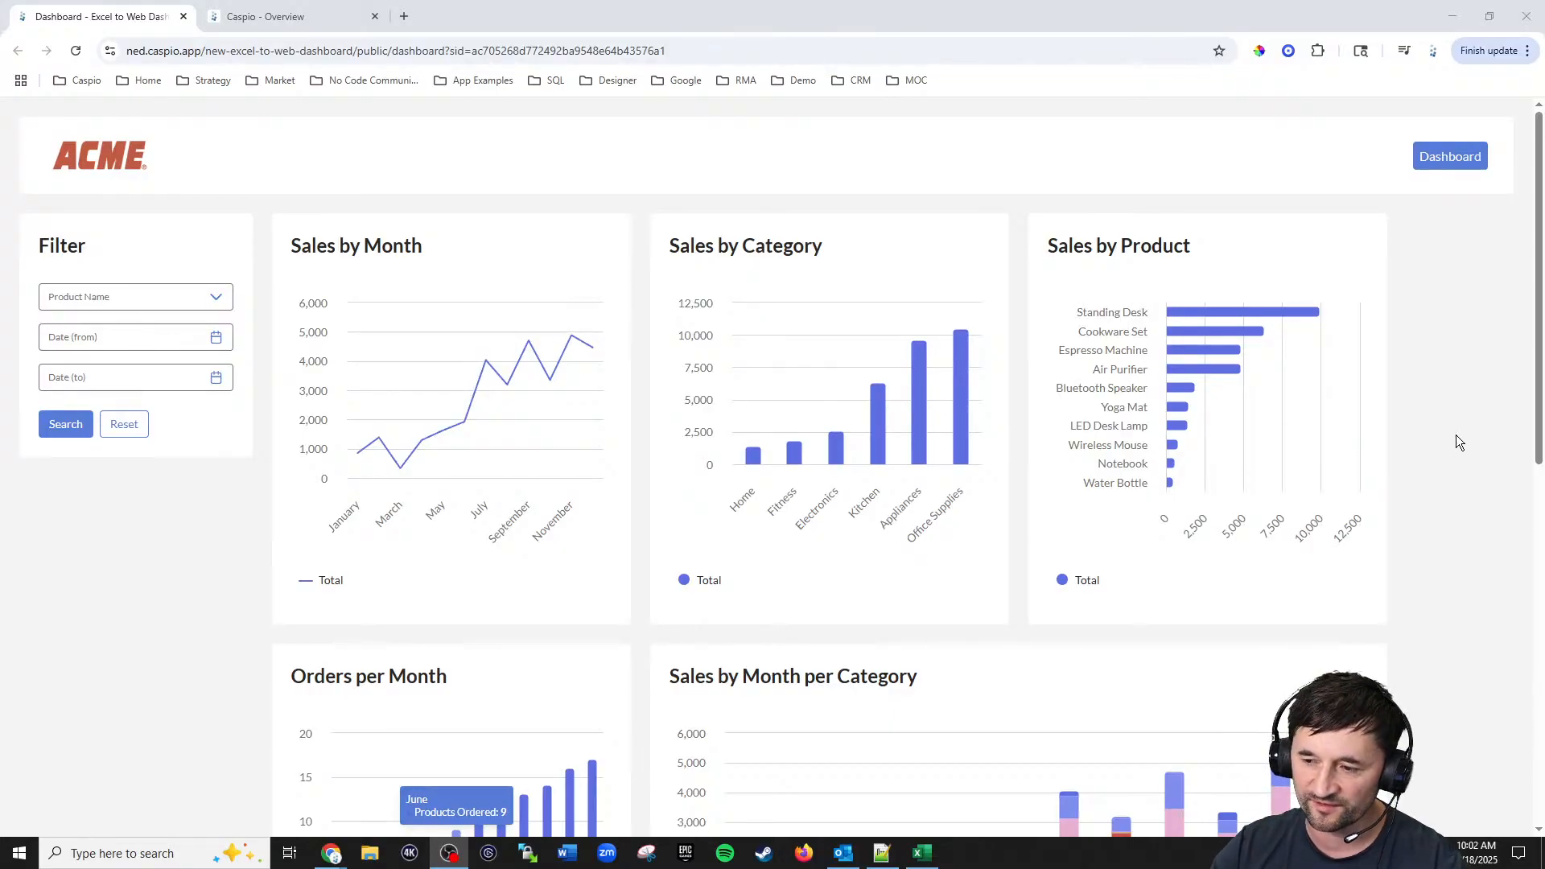
pyautogui.scroll(-6, 1447, 427)
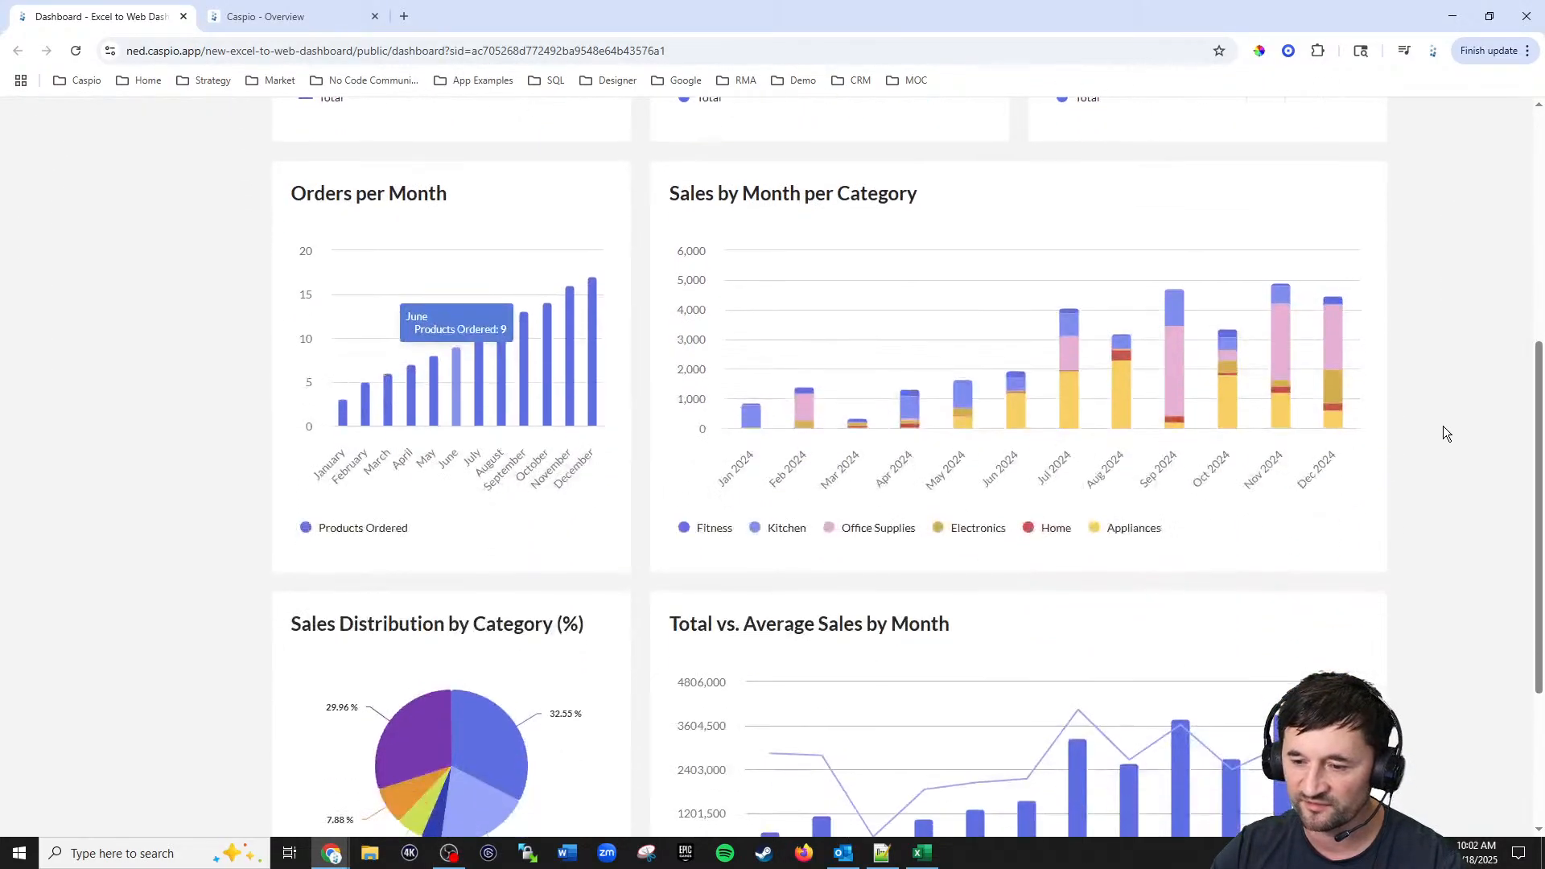
pyautogui.scroll(-2, 1446, 433)
pyautogui.scroll(8, 1444, 433)
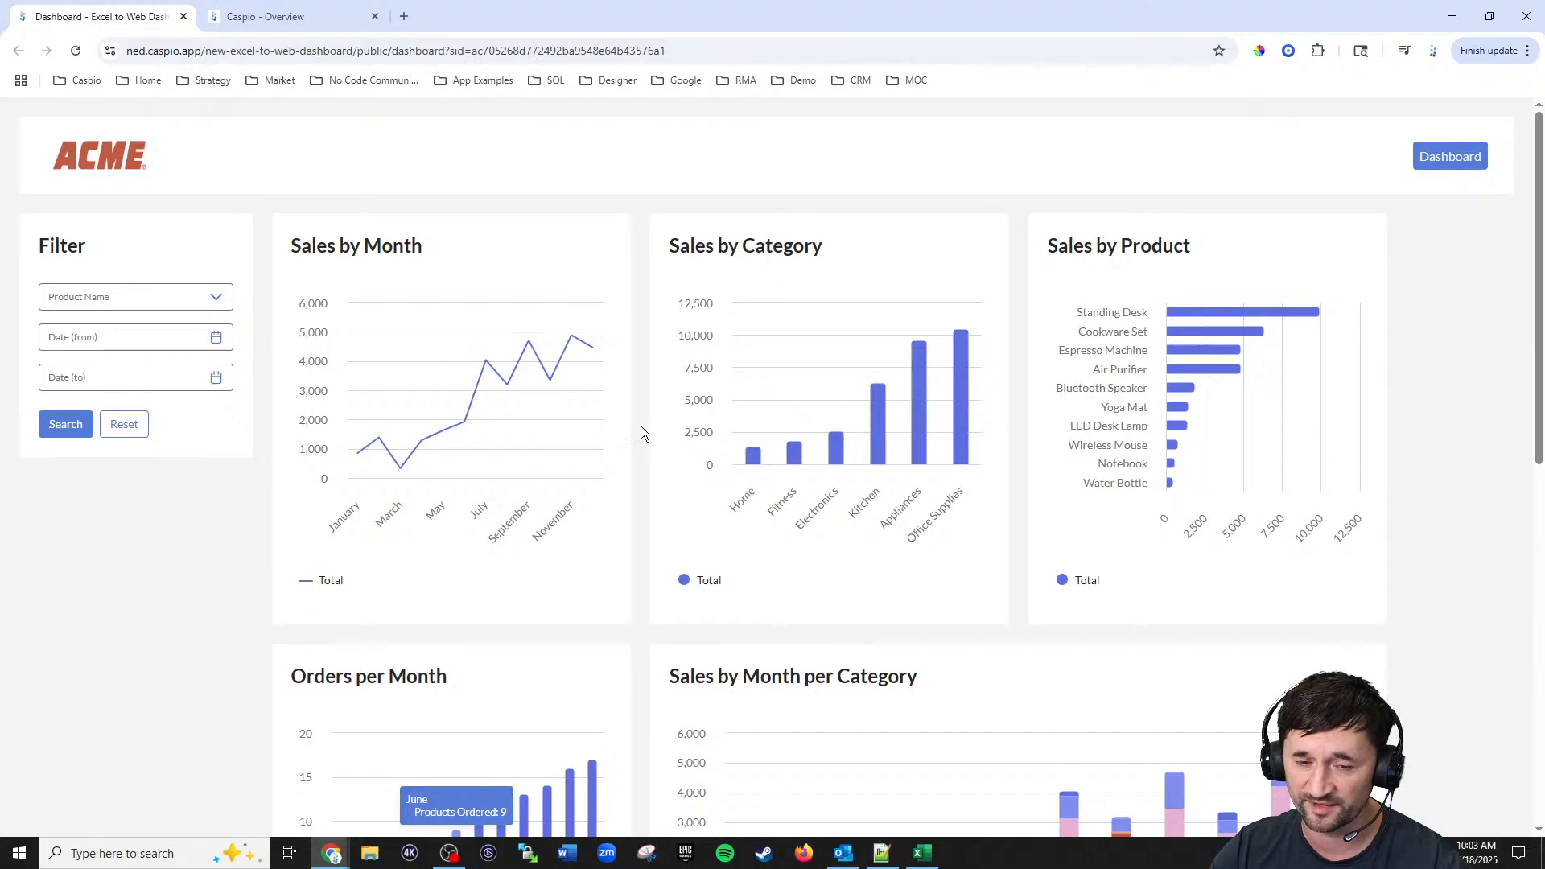
pyautogui.scroll(-5, 253, 354)
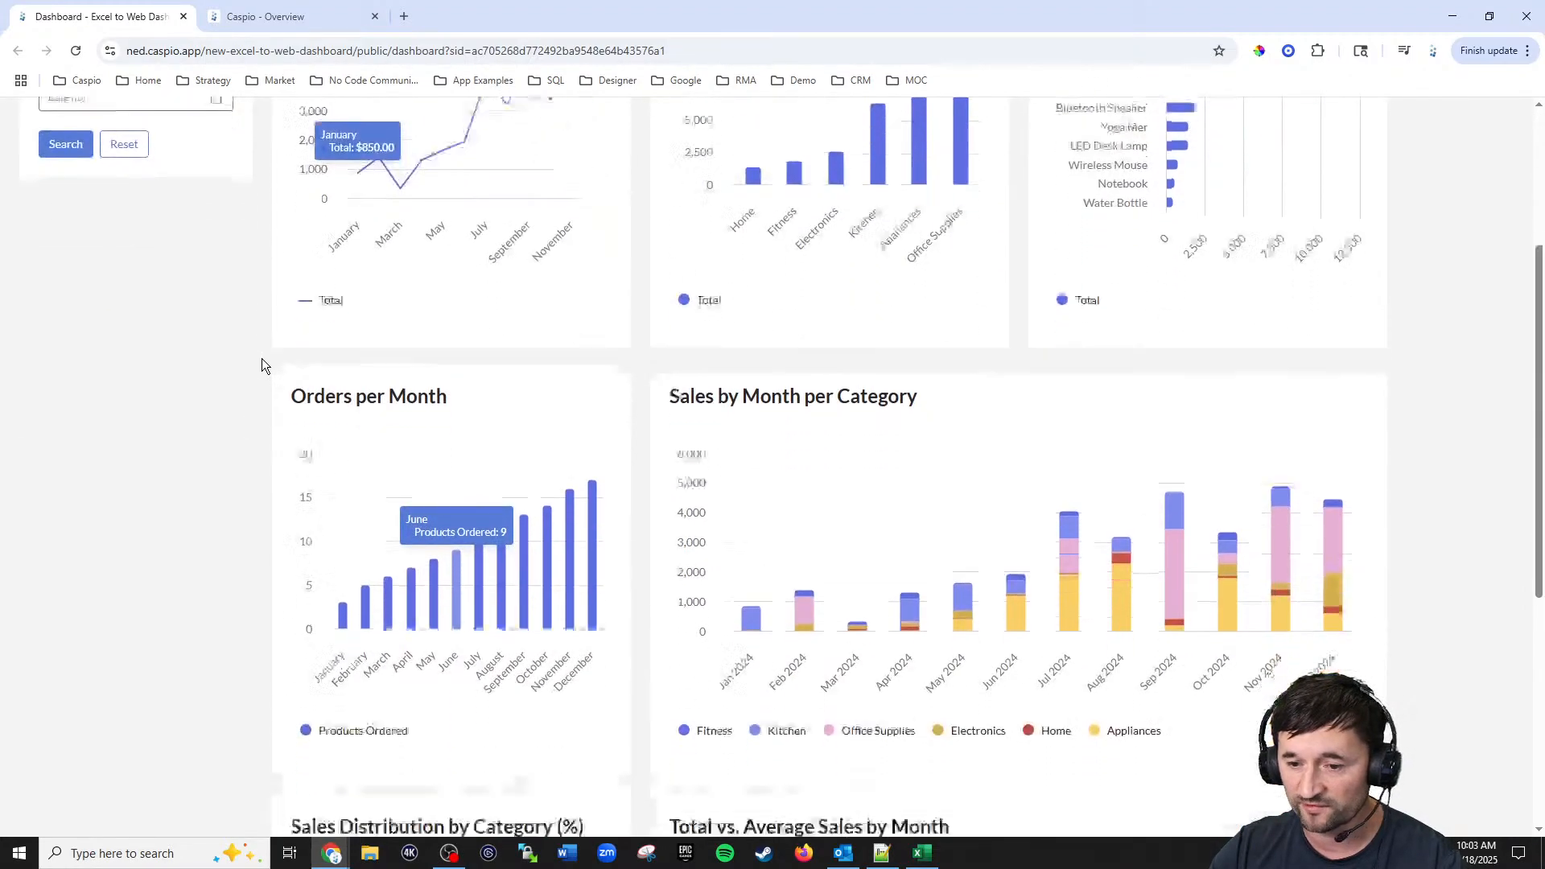
pyautogui.scroll(5, 267, 353)
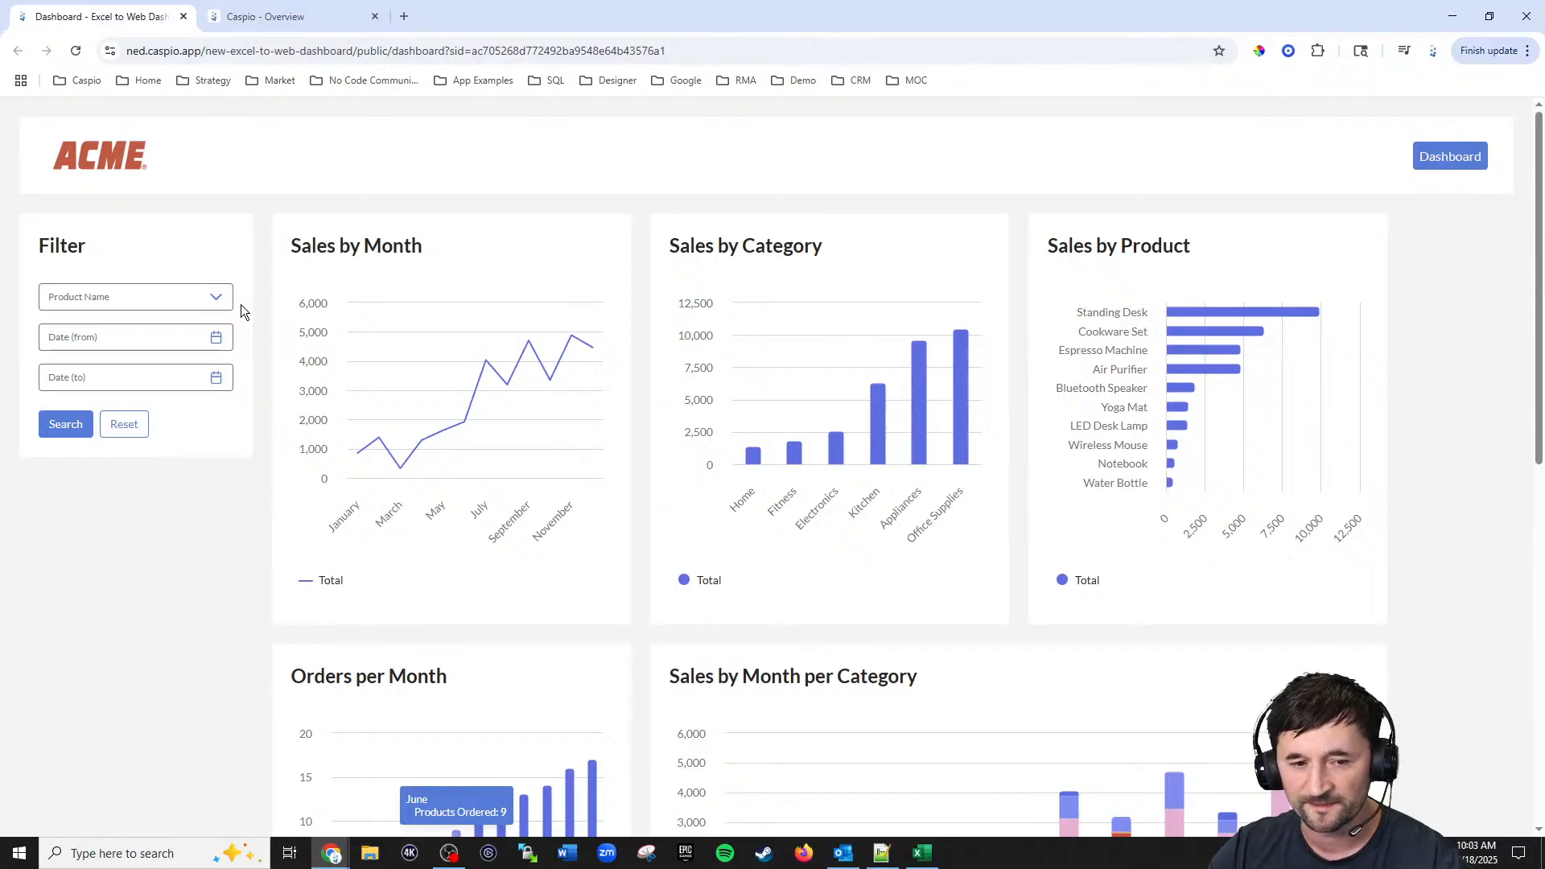
# Step: Filter the dashboard by the product Bluetooth Speaker, review the charts, then reset the filter
pyautogui.click(171, 303)
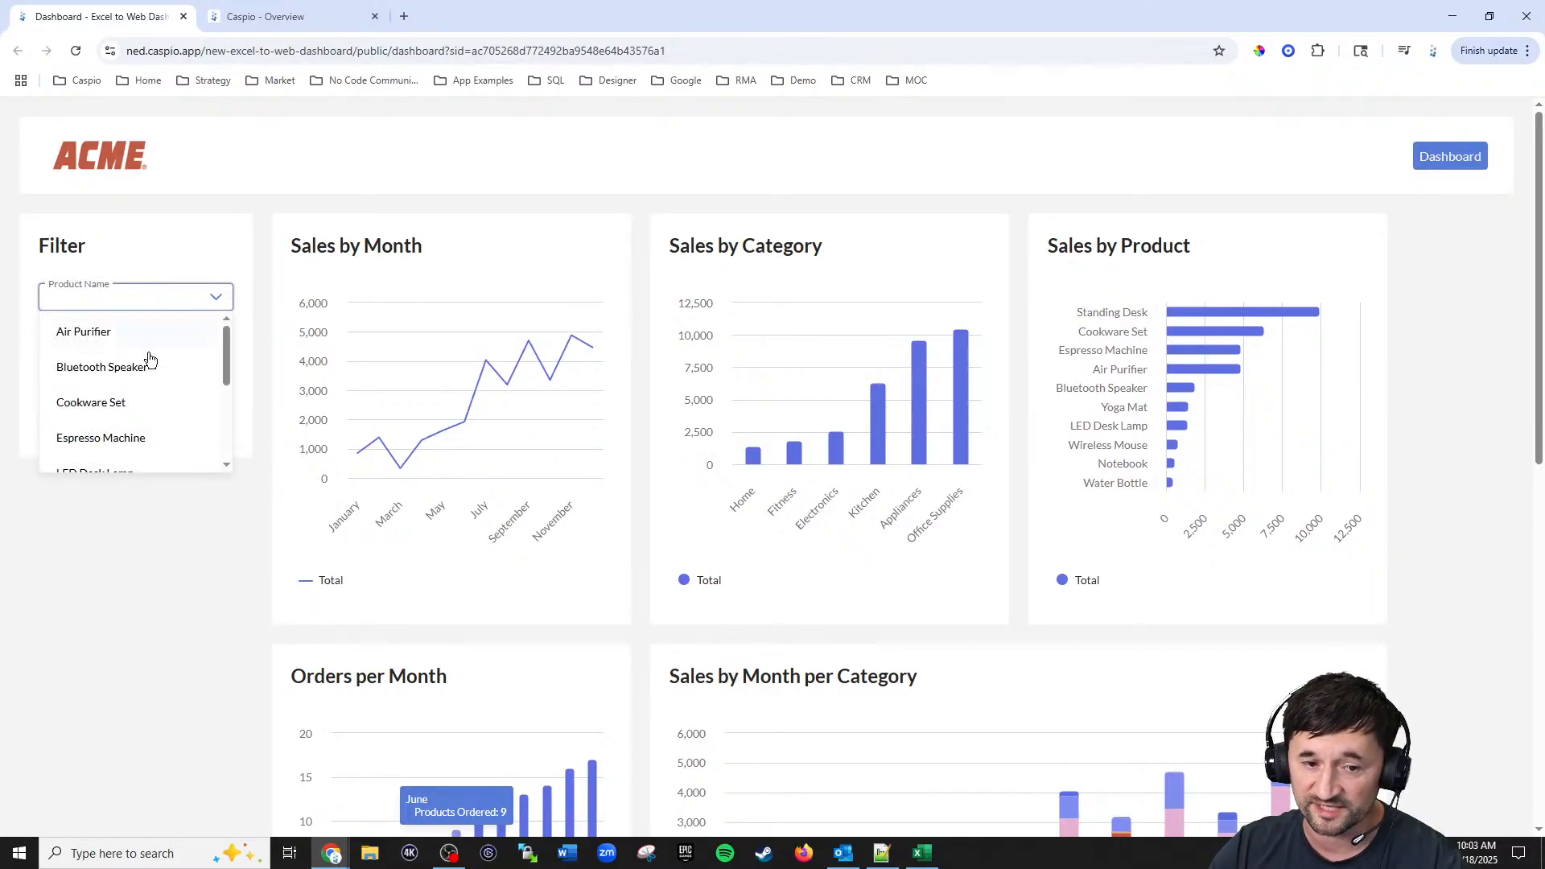
pyautogui.click(125, 368)
pyautogui.click(77, 427)
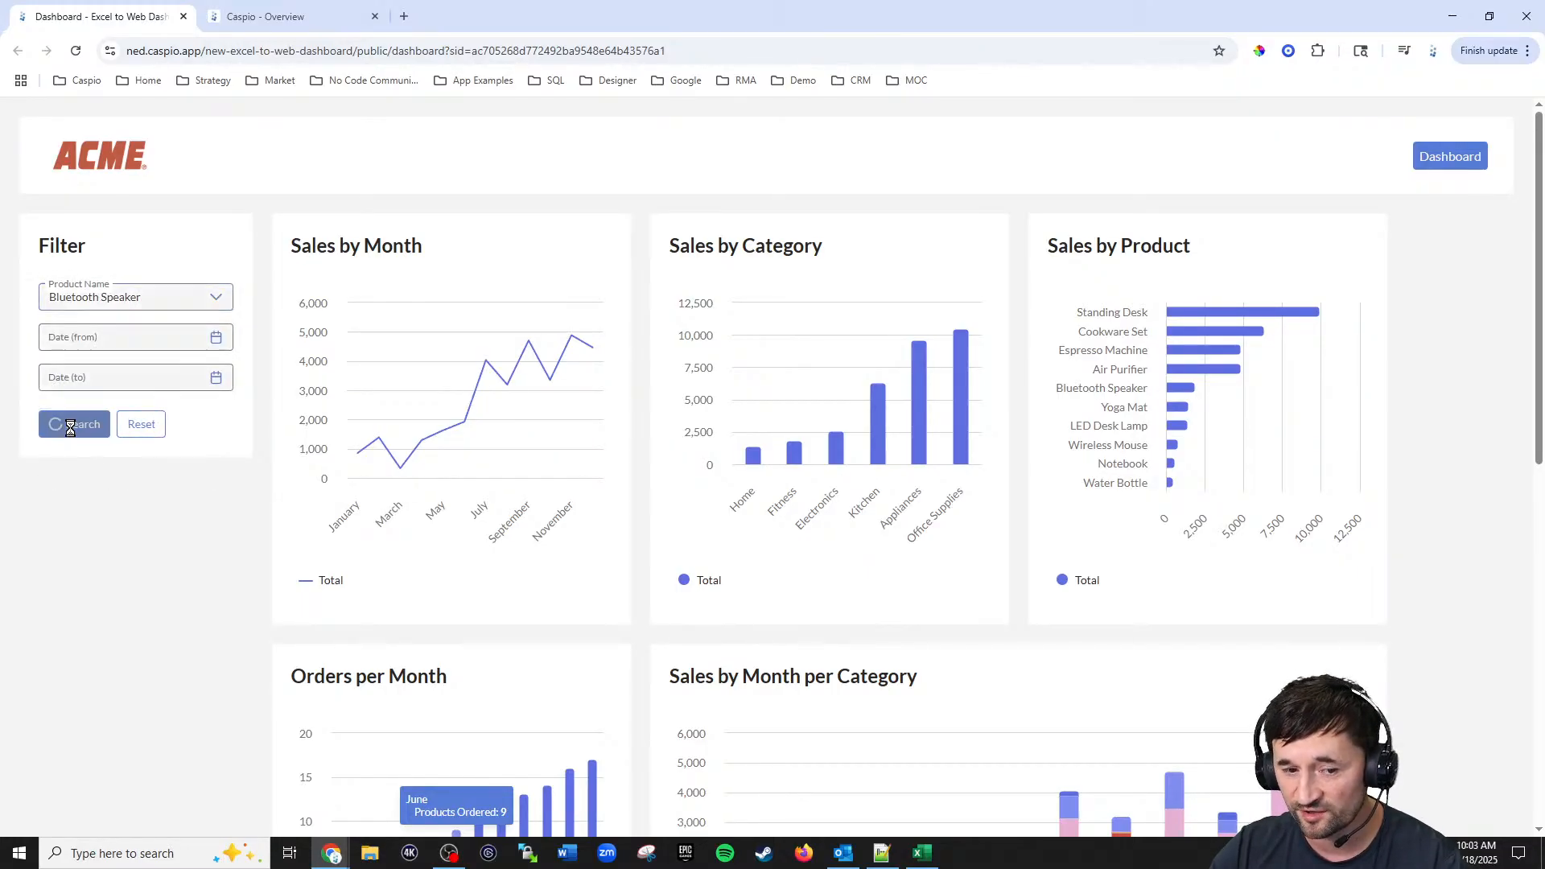
pyautogui.scroll(-9, 231, 514)
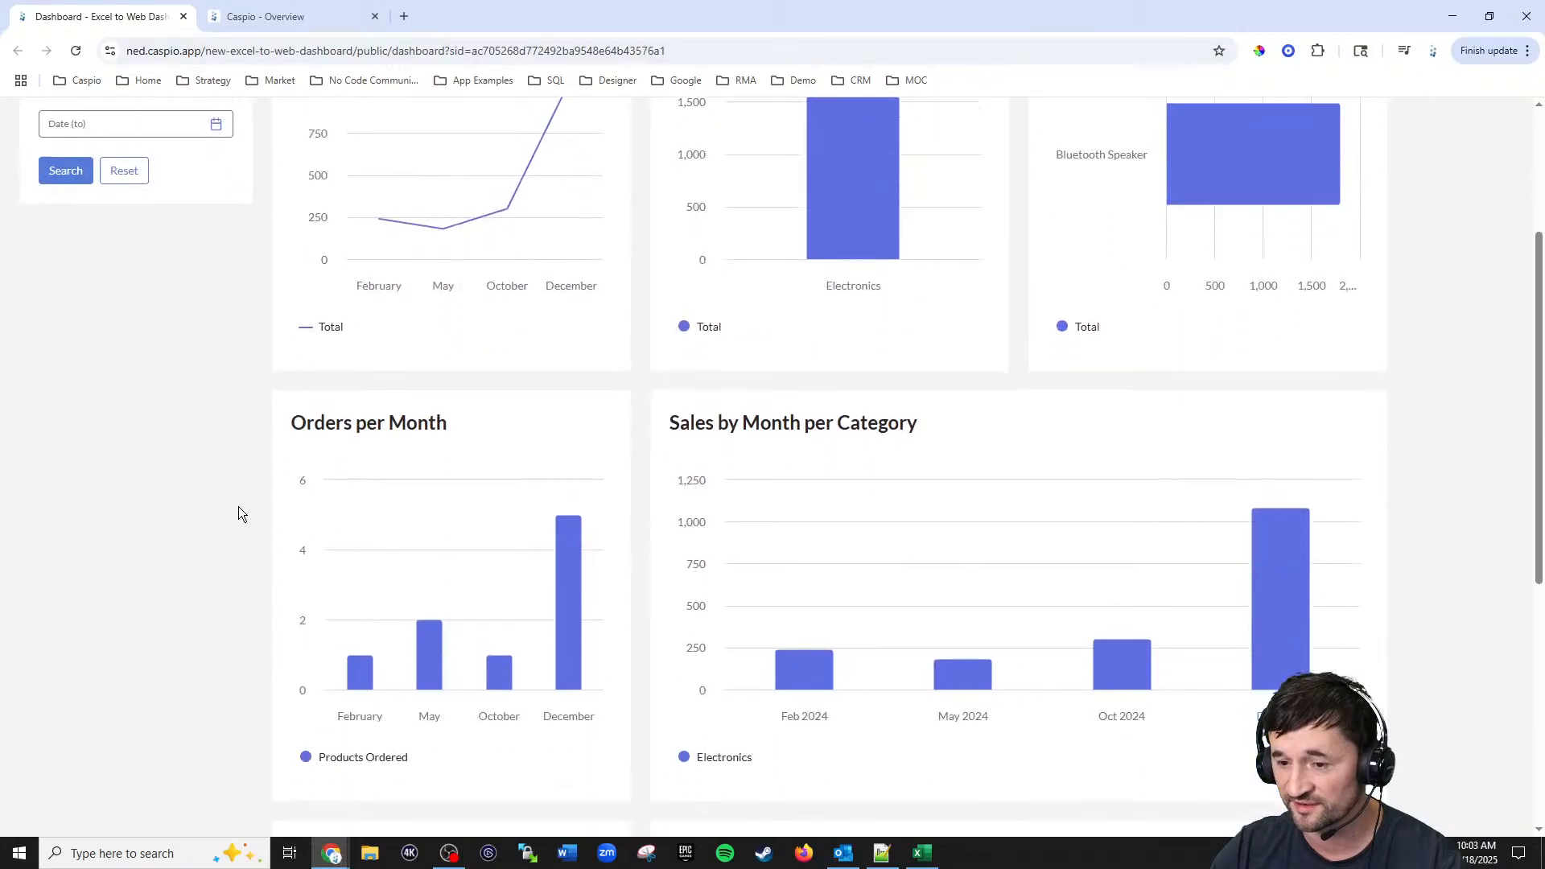
pyautogui.scroll(9, 238, 497)
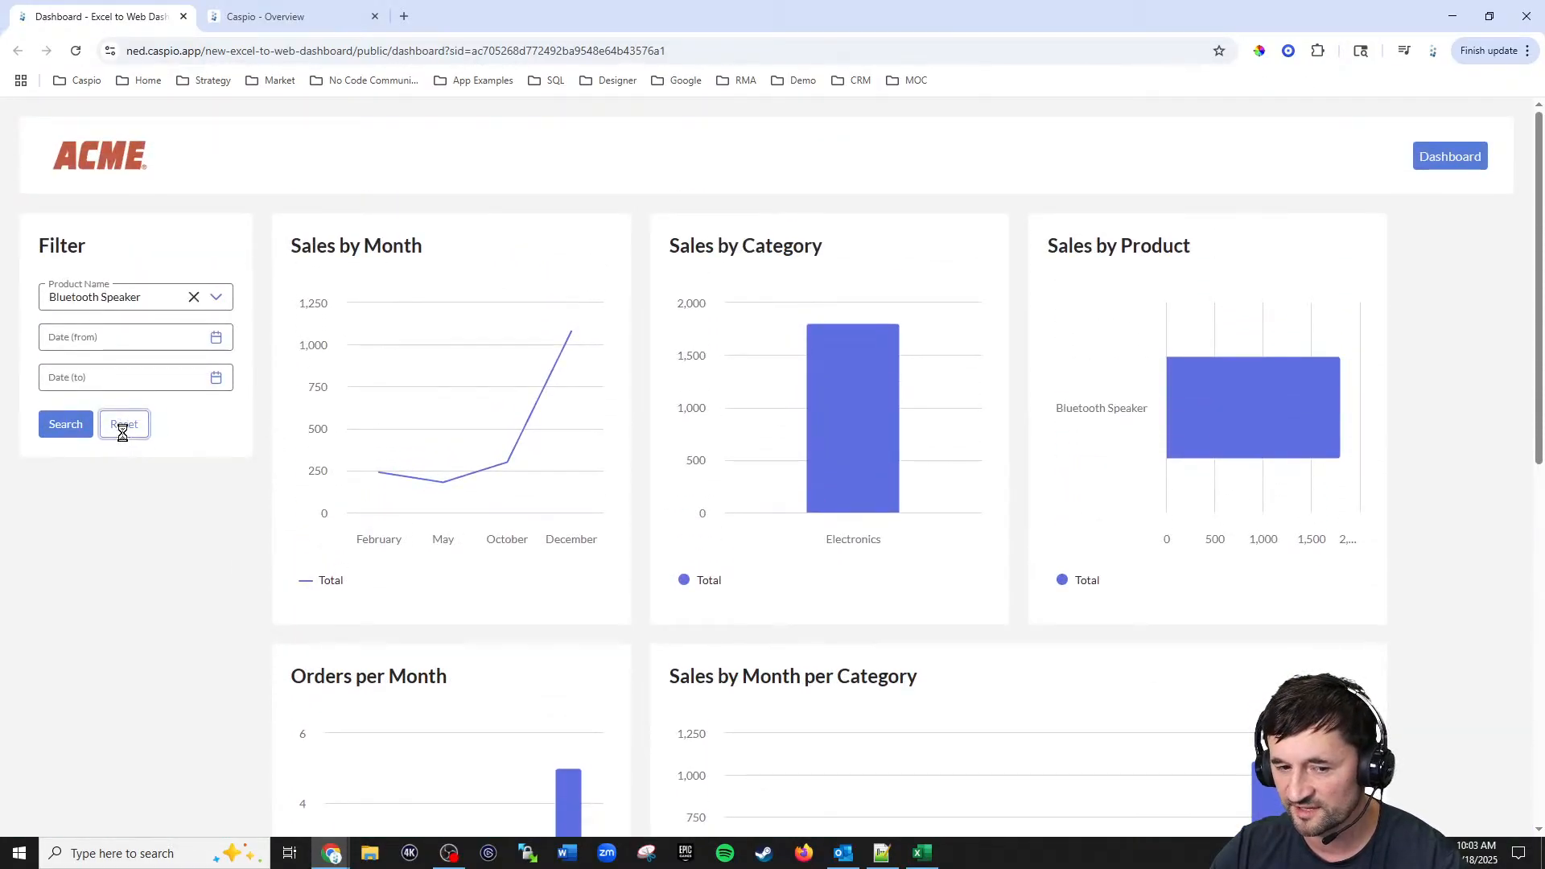
pyautogui.click(122, 427)
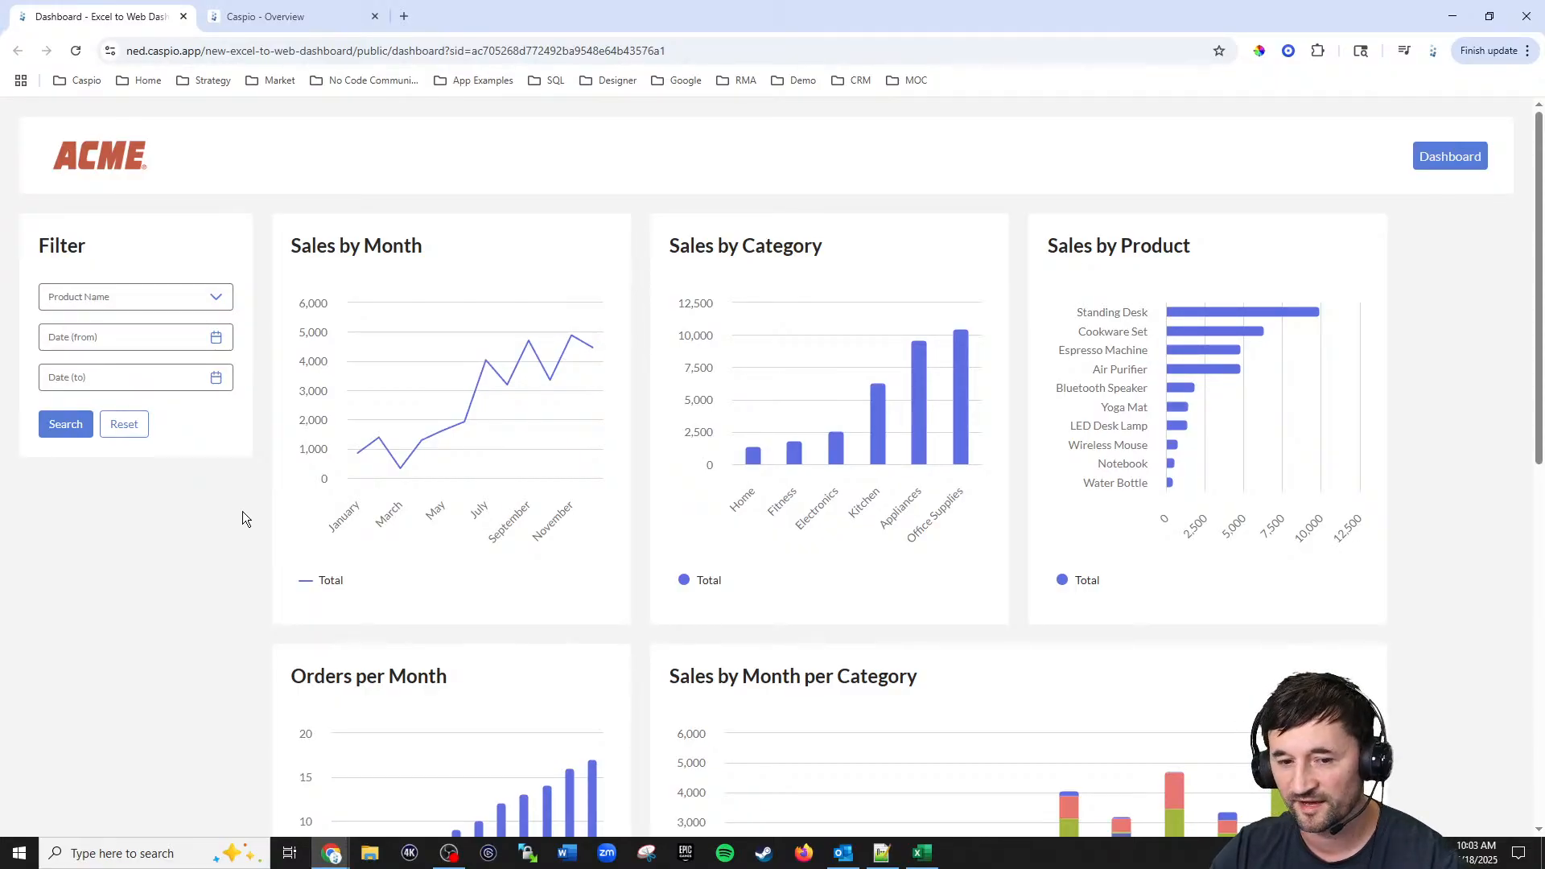
# Step: Filter the dashboard with a start date of 7/1/2024, then reset the filter
pyautogui.click(216, 341)
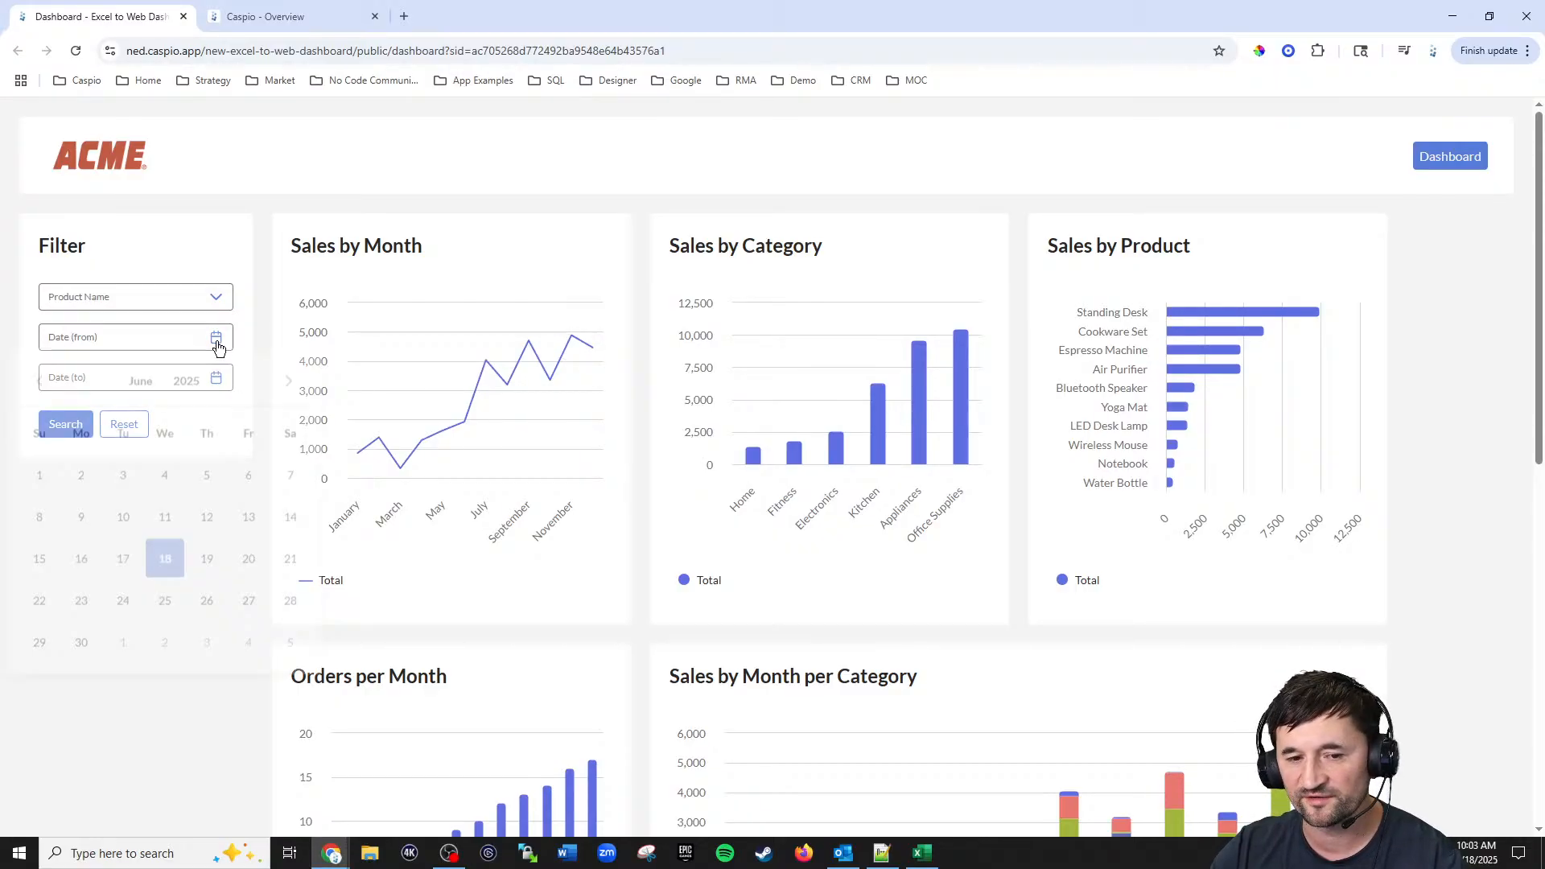
pyautogui.click(282, 324)
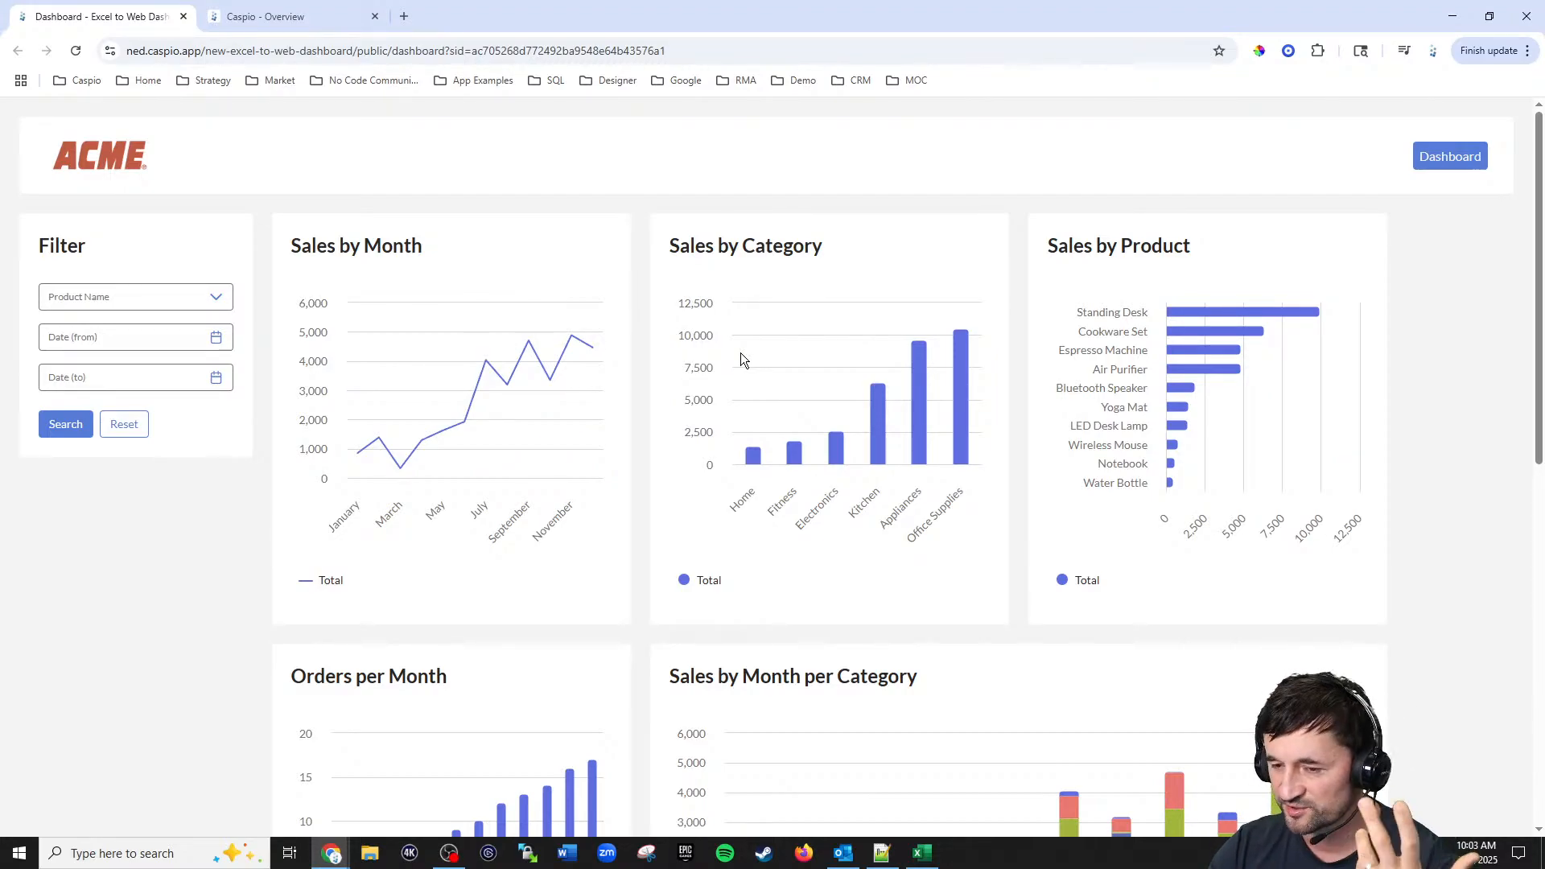
pyautogui.moveTo(331, 389)
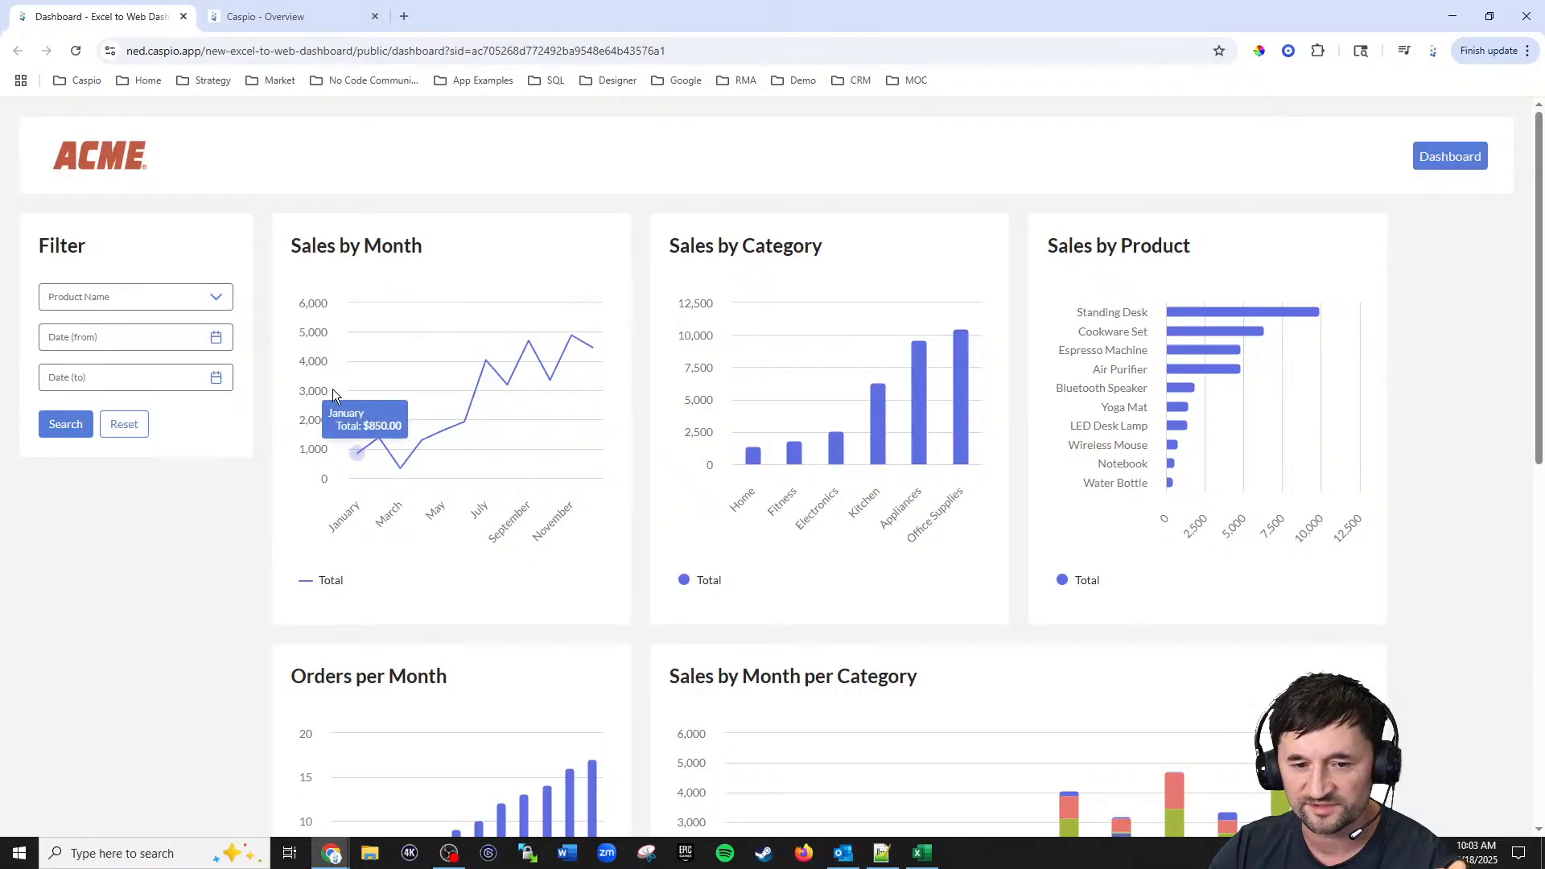
pyautogui.click(219, 345)
pyautogui.click(41, 391)
pyautogui.click(42, 391)
pyautogui.click(42, 392)
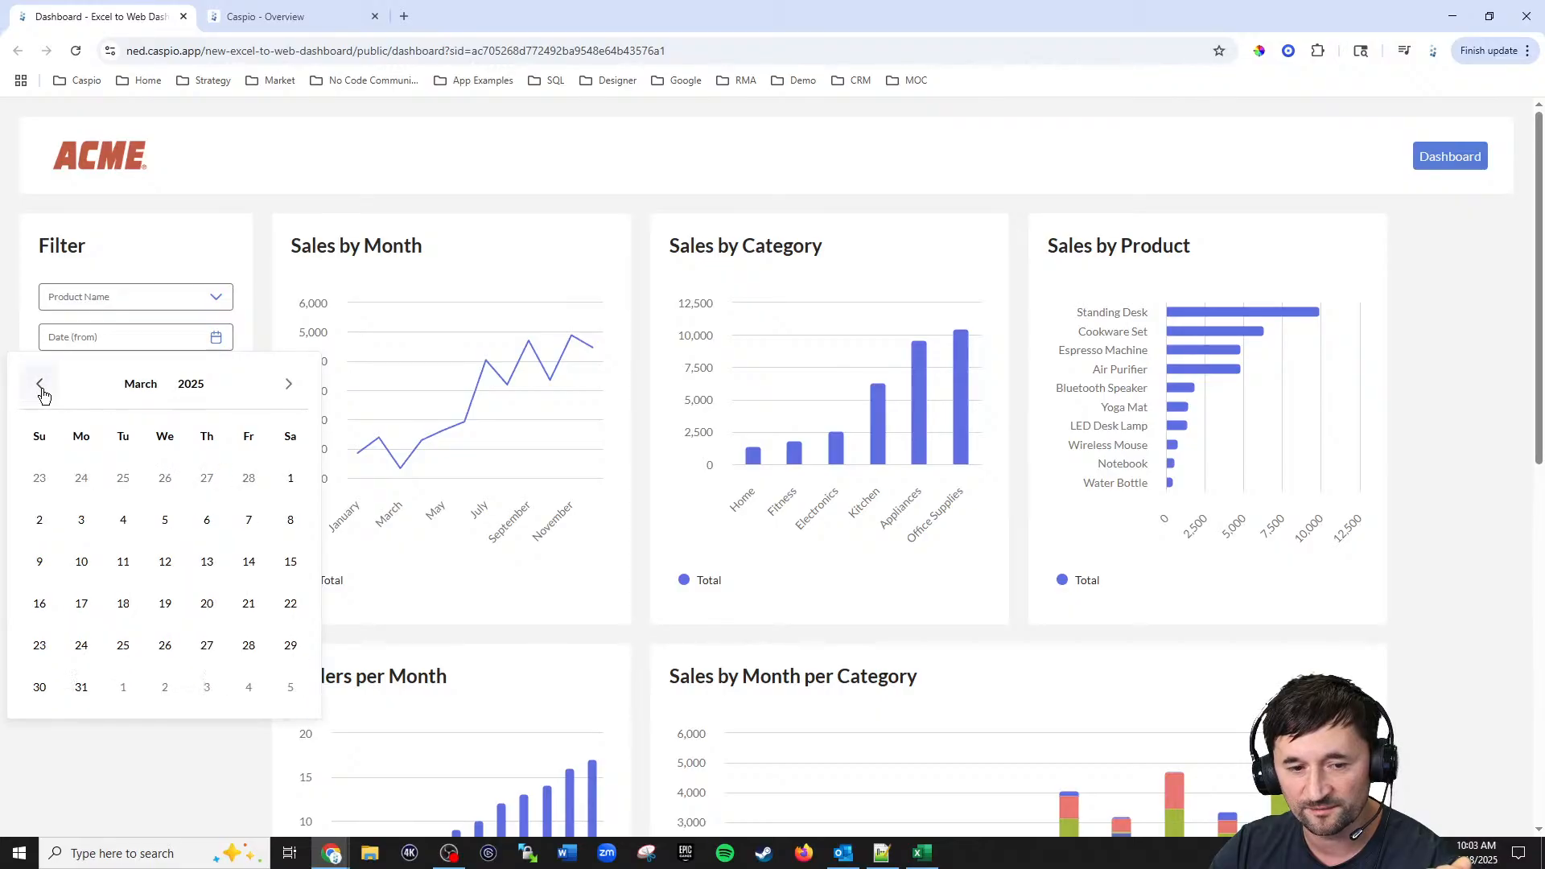
pyautogui.click(42, 391)
pyautogui.click(42, 392)
pyautogui.click(42, 392)
pyautogui.click(42, 392)
pyautogui.click(42, 391)
pyautogui.click(42, 391)
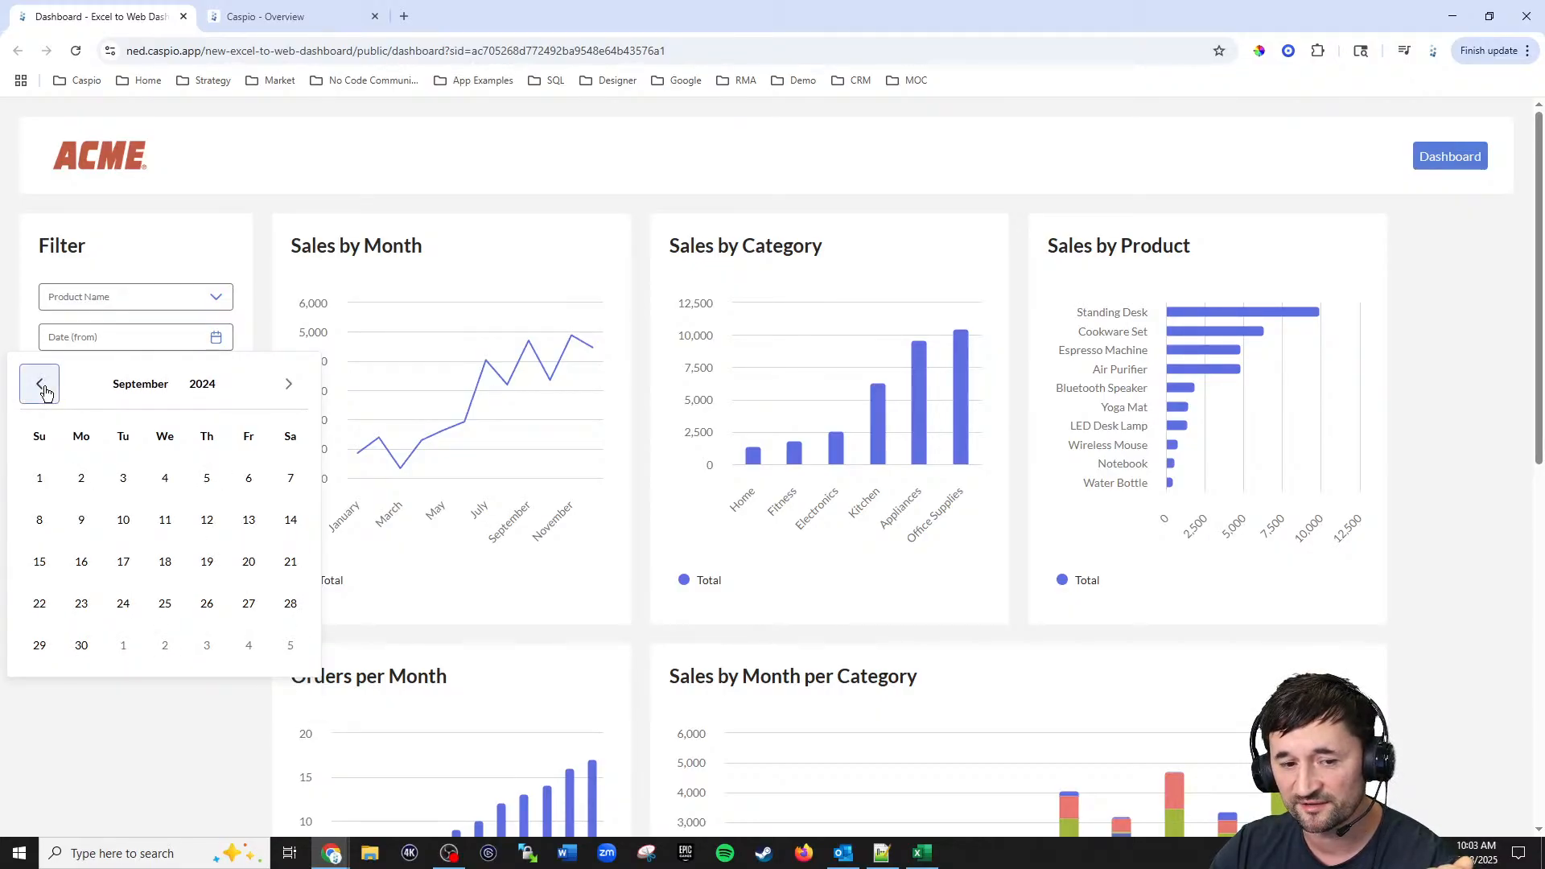
pyautogui.click(43, 391)
pyautogui.click(43, 391)
pyautogui.click(82, 478)
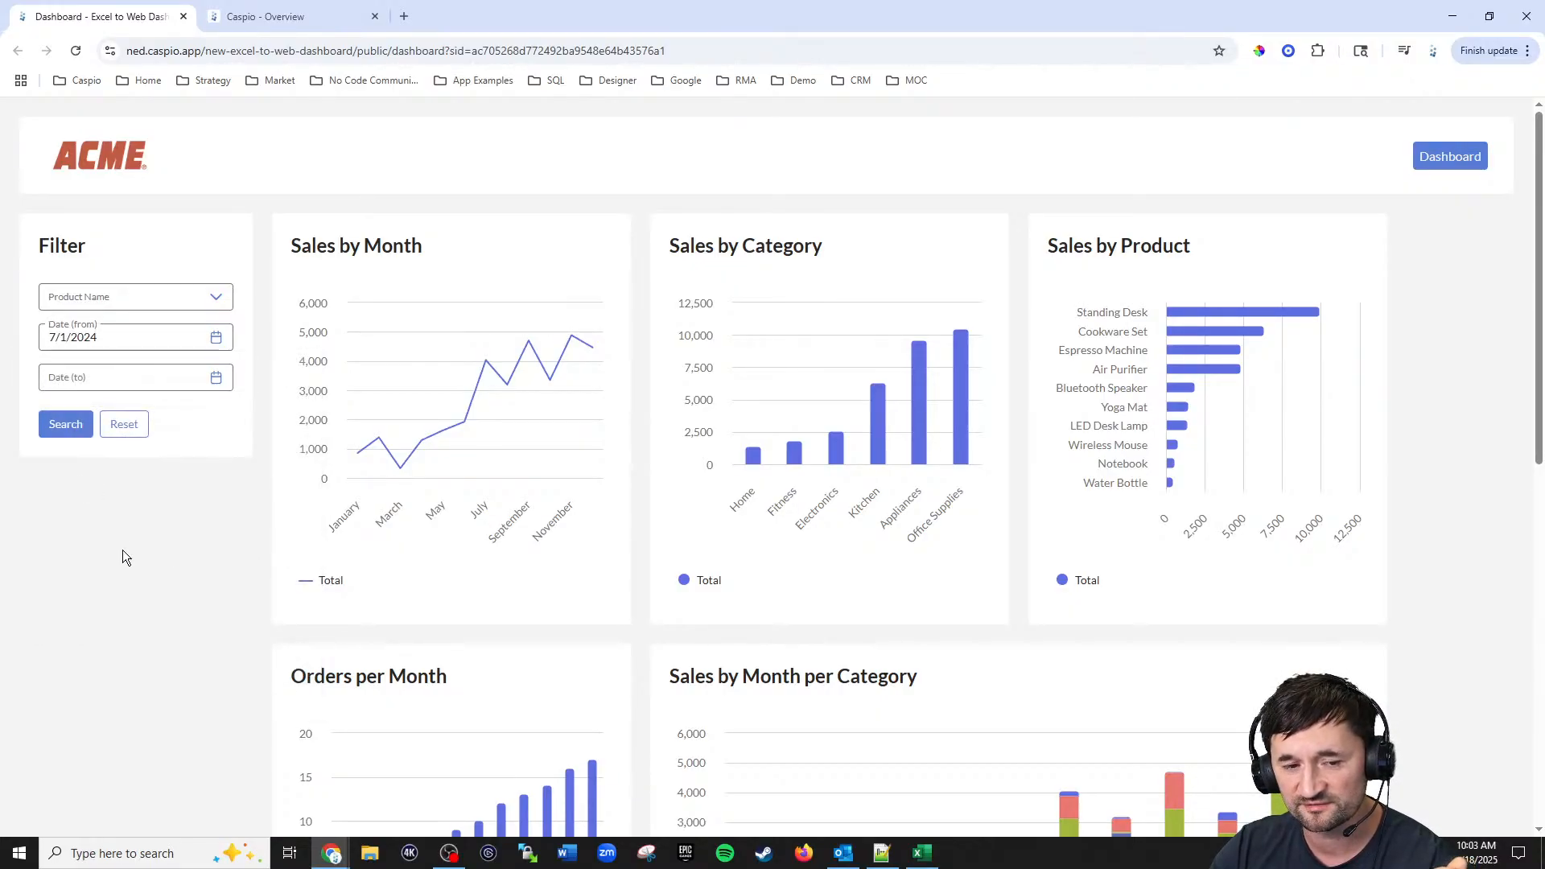
pyautogui.click(64, 424)
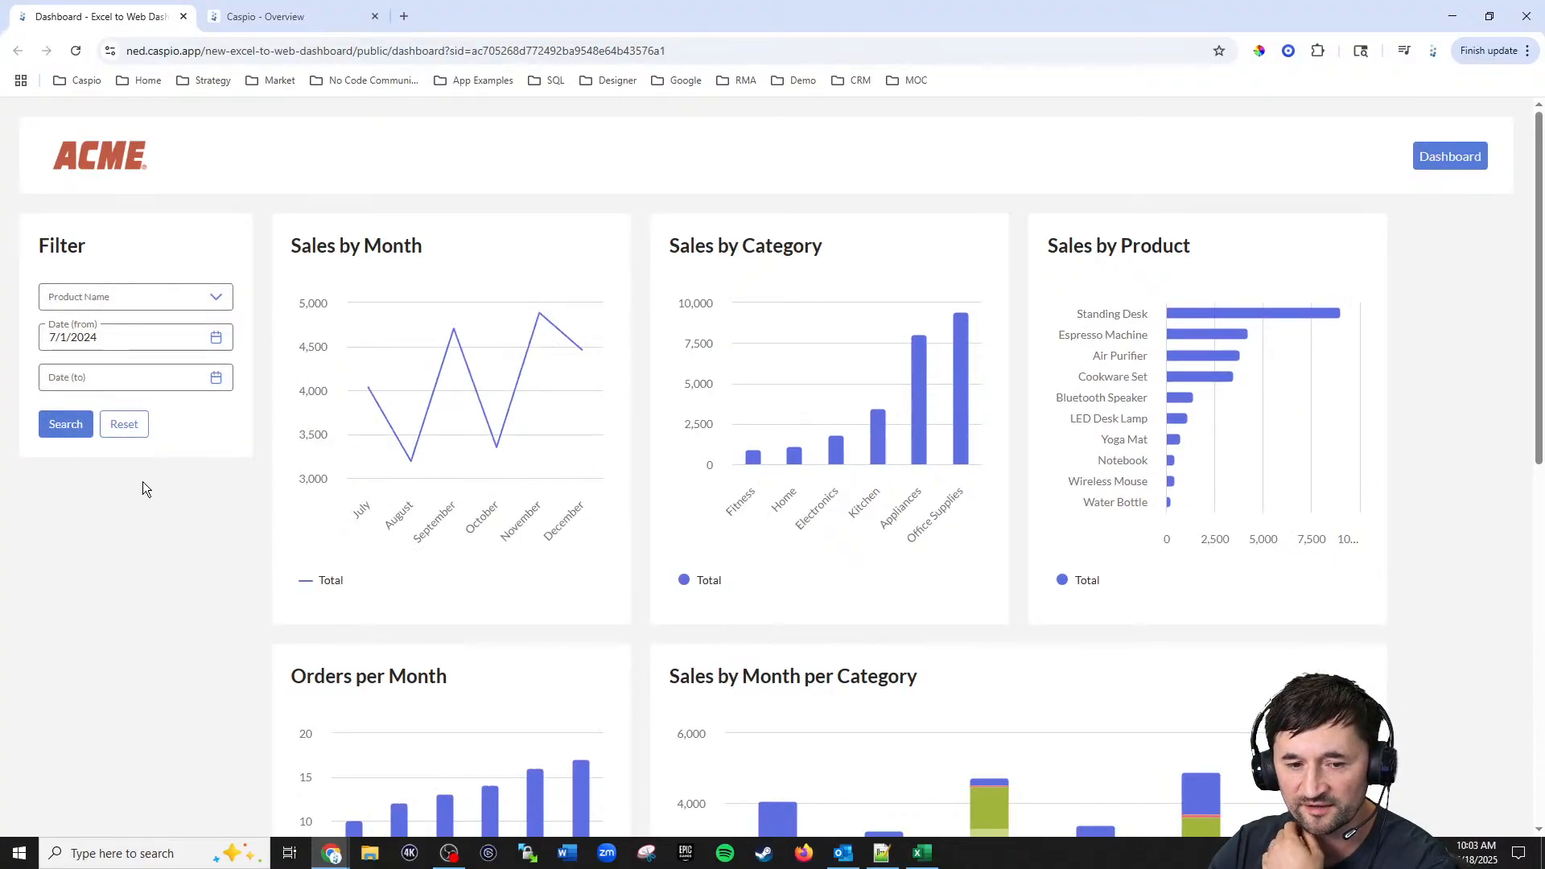
pyautogui.click(125, 435)
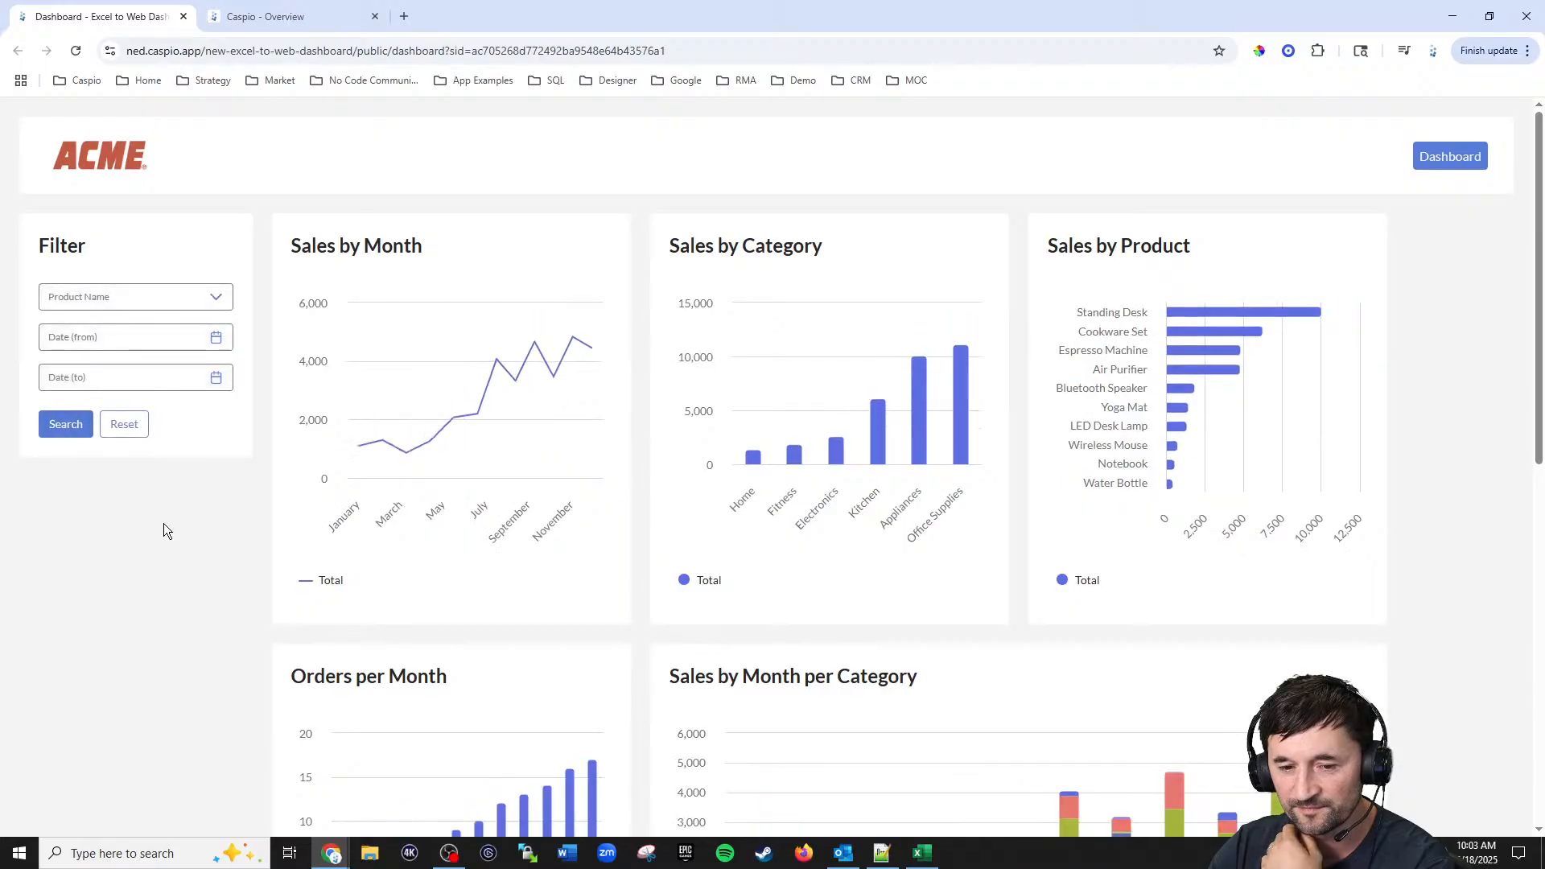
# Step: Review the unfiltered dashboard charts and switch to the Caspio overview tab
pyautogui.scroll(-1, 283, 507)
pyautogui.scroll(-5, 283, 515)
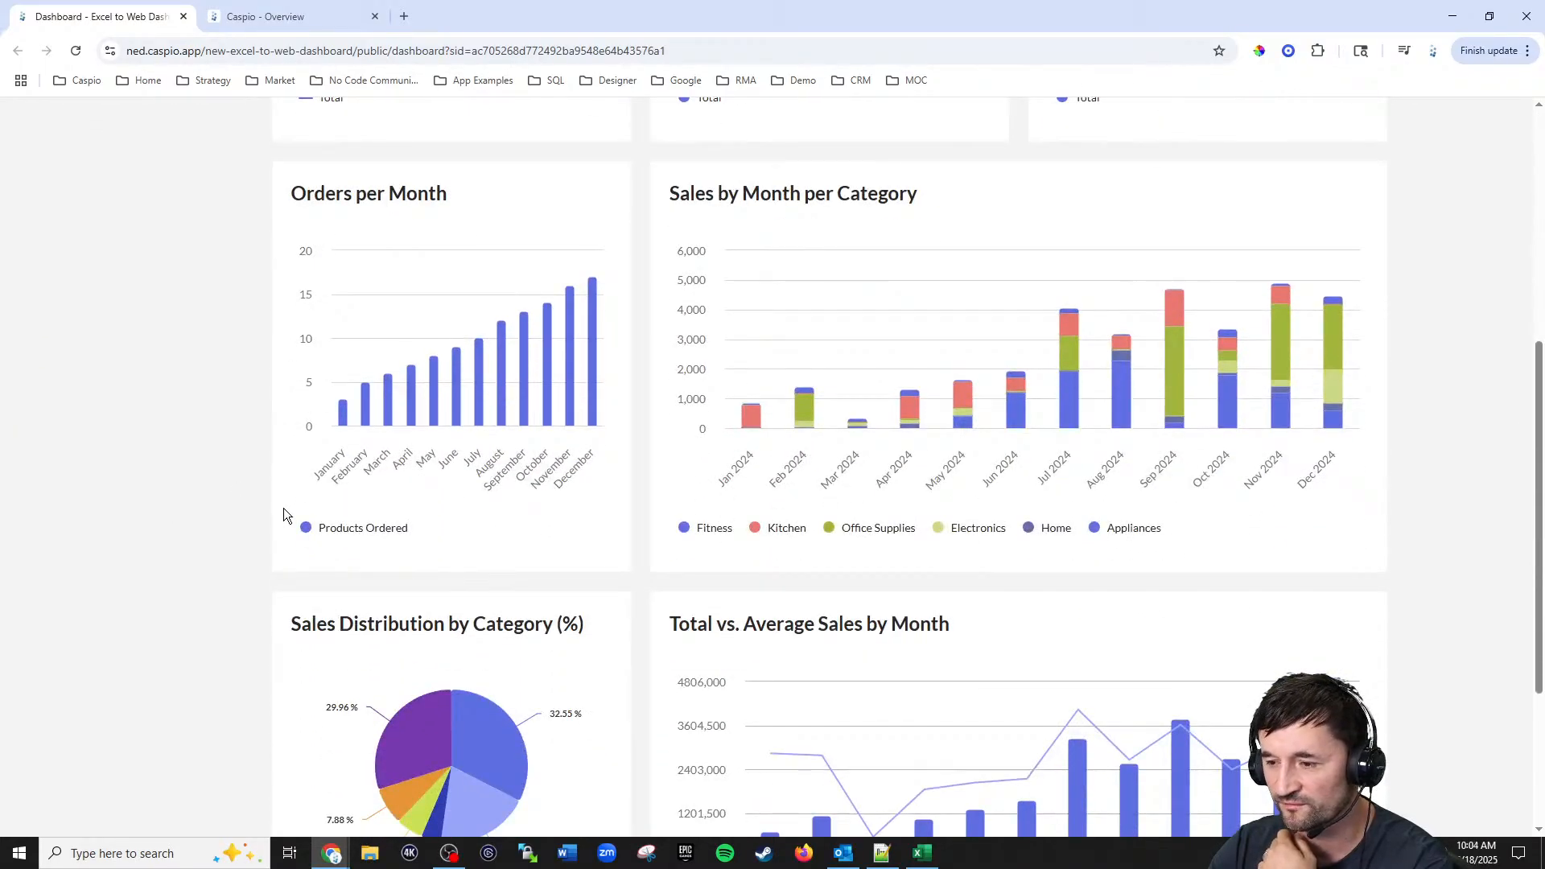
pyautogui.scroll(5, 273, 514)
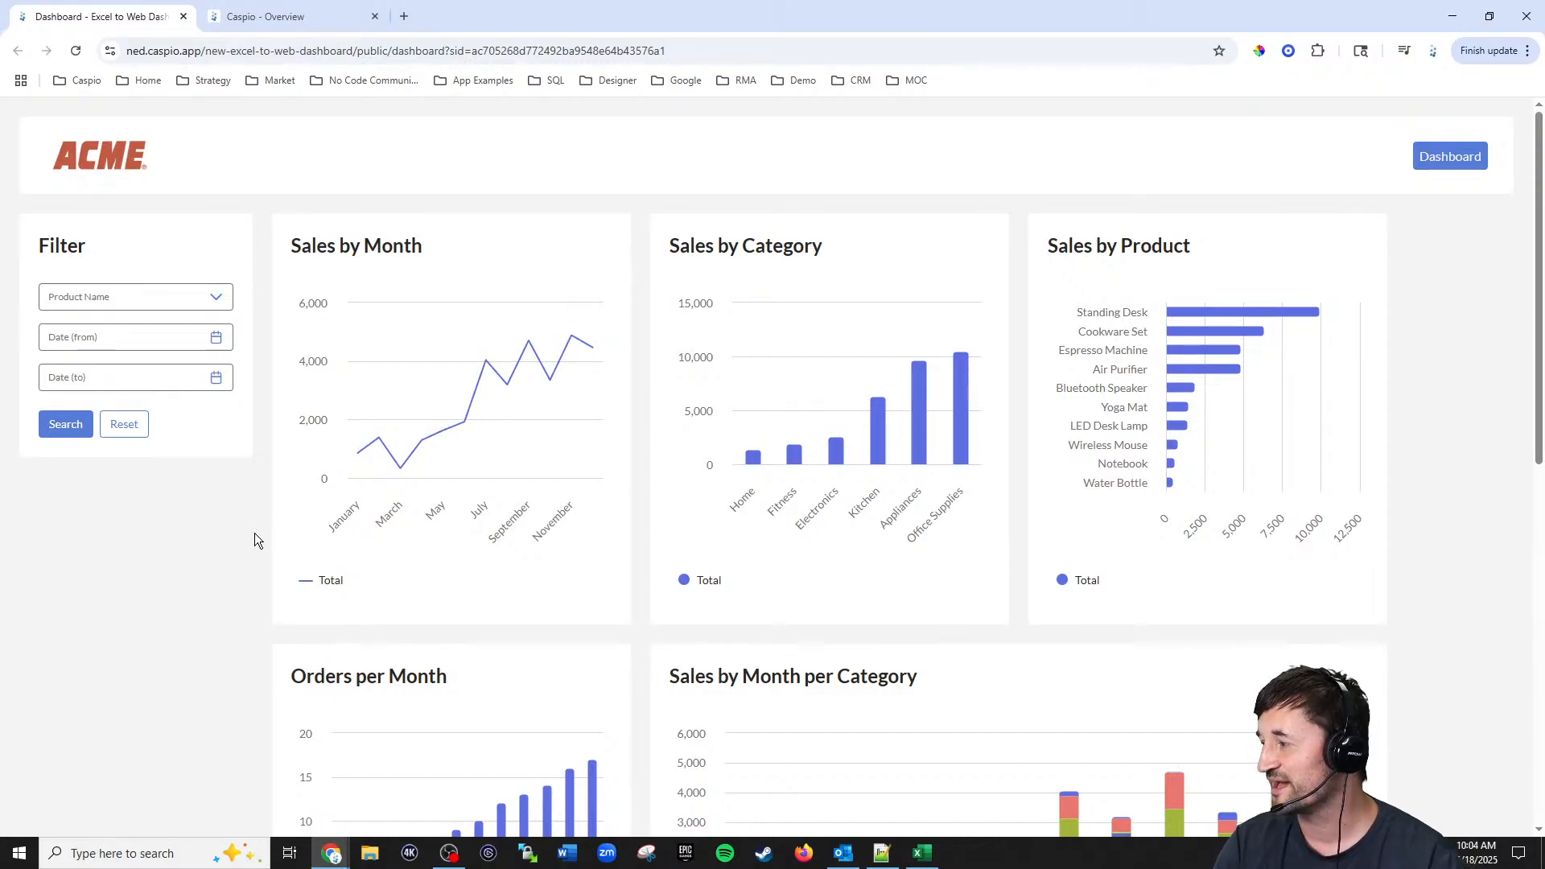
pyautogui.click(287, 29)
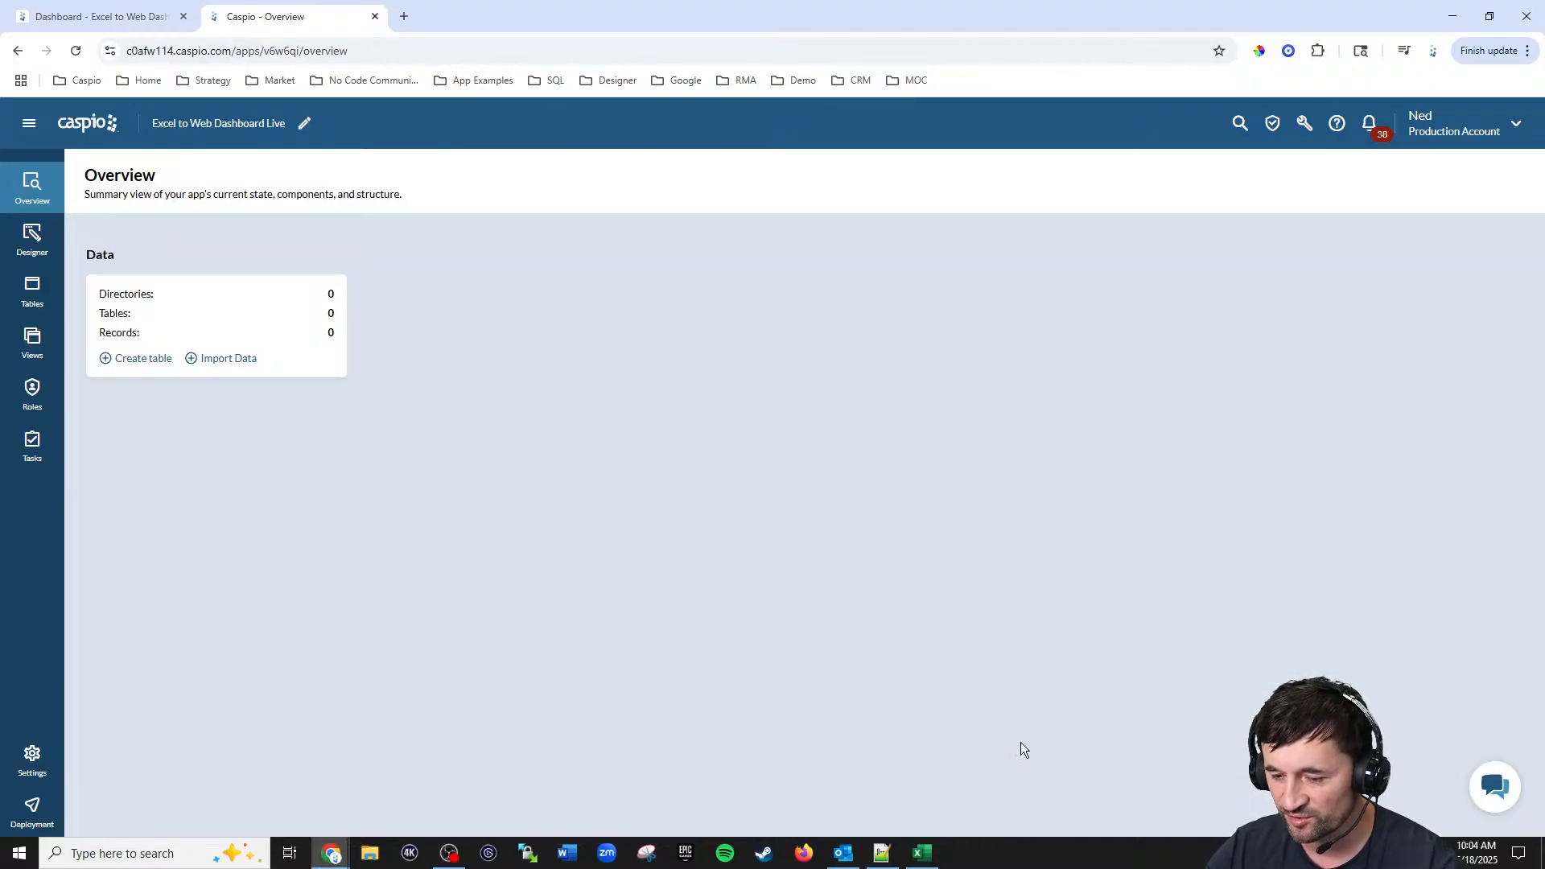
# Step: Open the orders_2024 workbook and widen the Product_Name, Price_Per_Unit and Date_Ordered columns
pyautogui.click(922, 853)
pyautogui.click(912, 391)
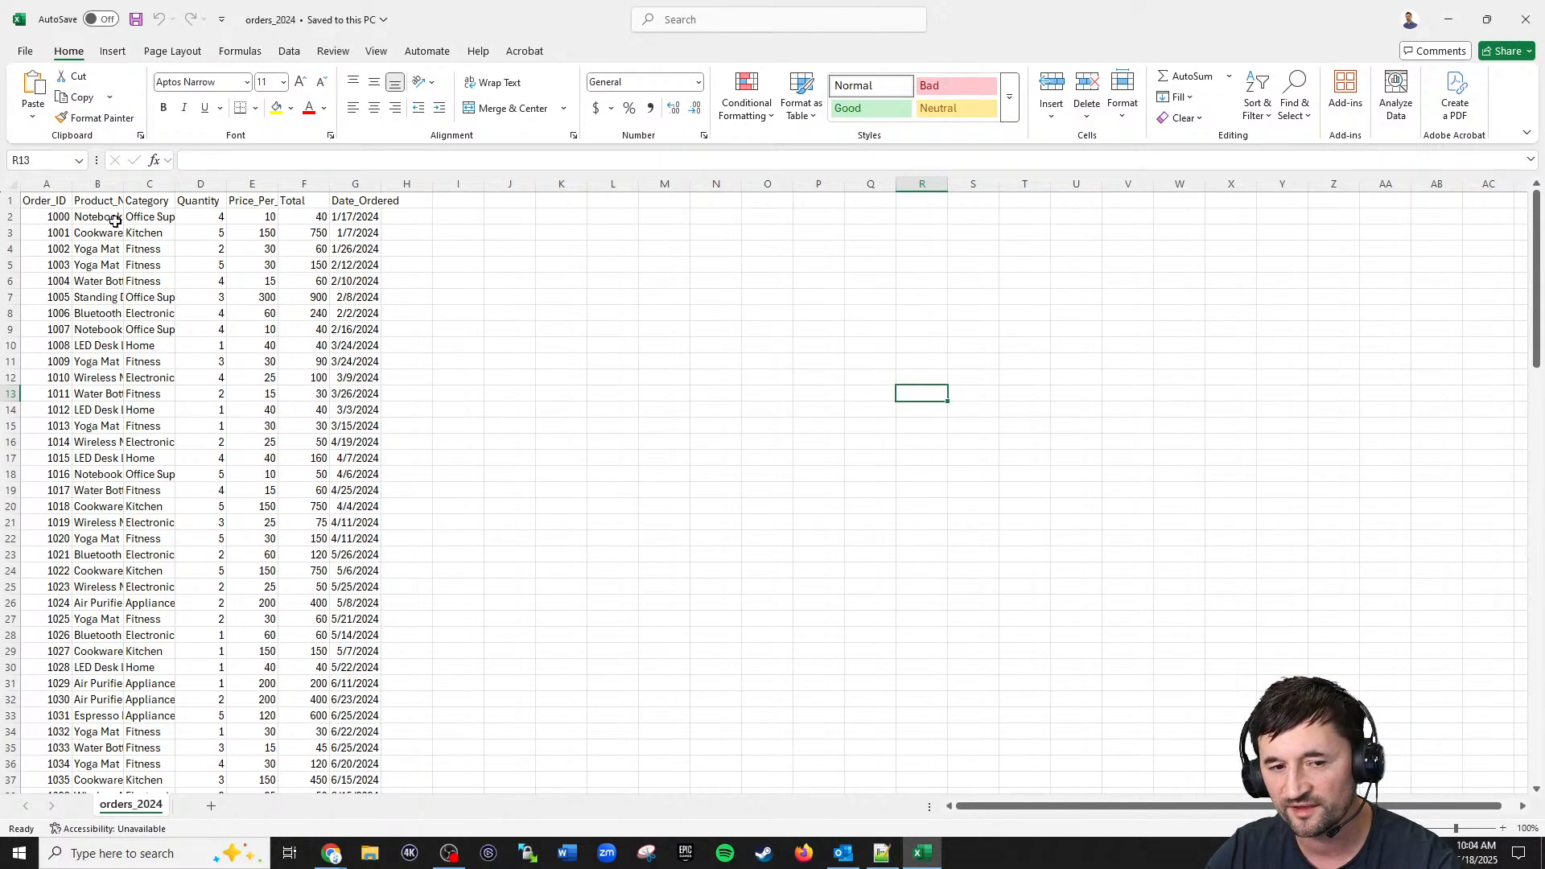
pyautogui.moveTo(124, 184); pyautogui.dragTo(294, 183)
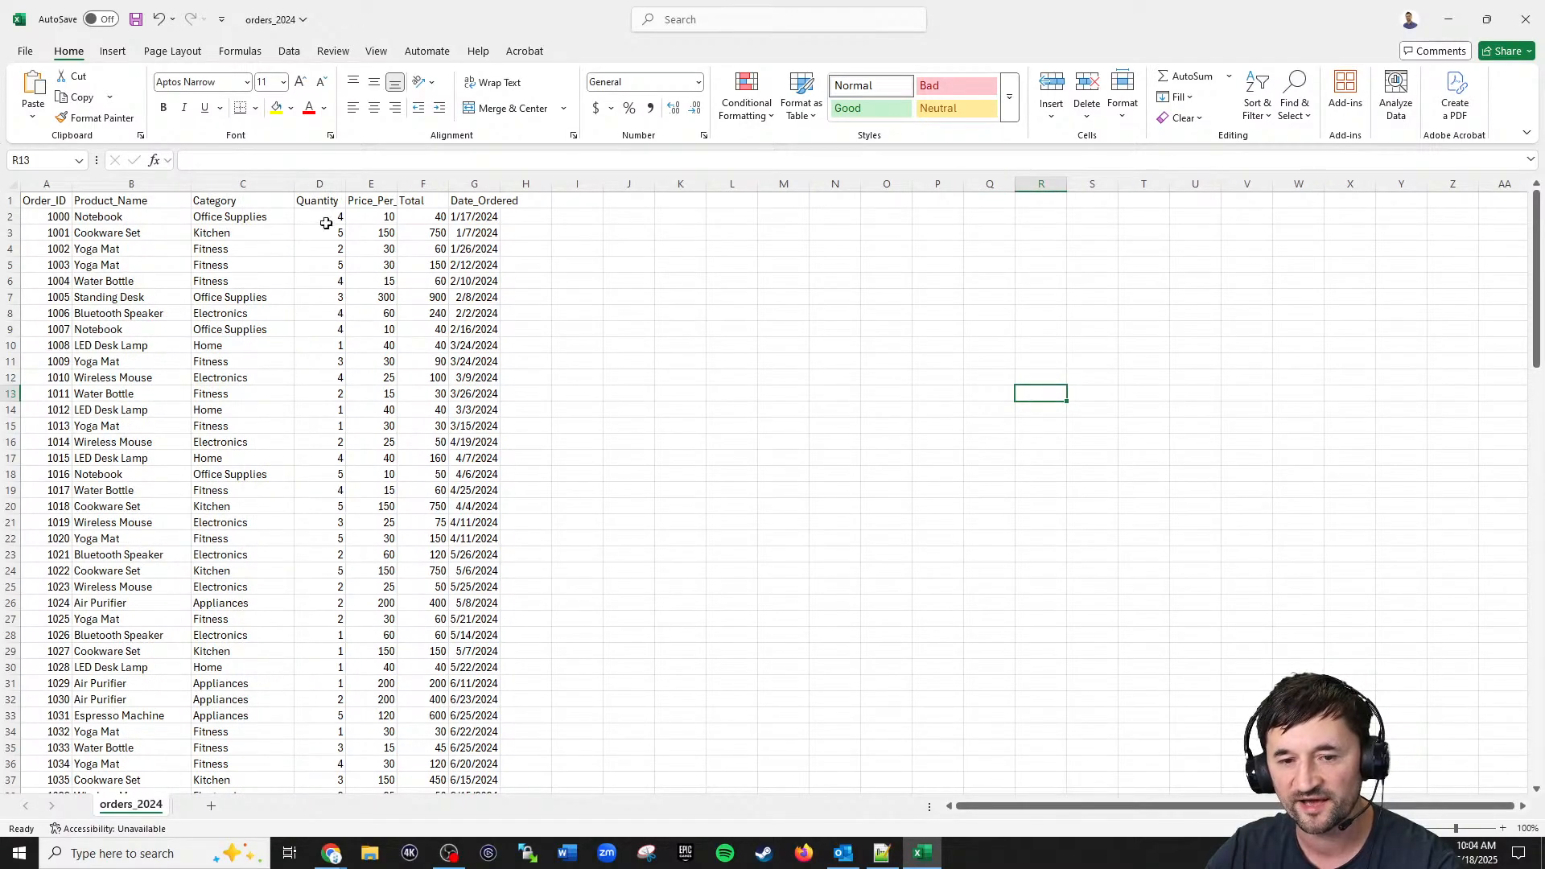
pyautogui.moveTo(400, 184); pyautogui.dragTo(461, 184)
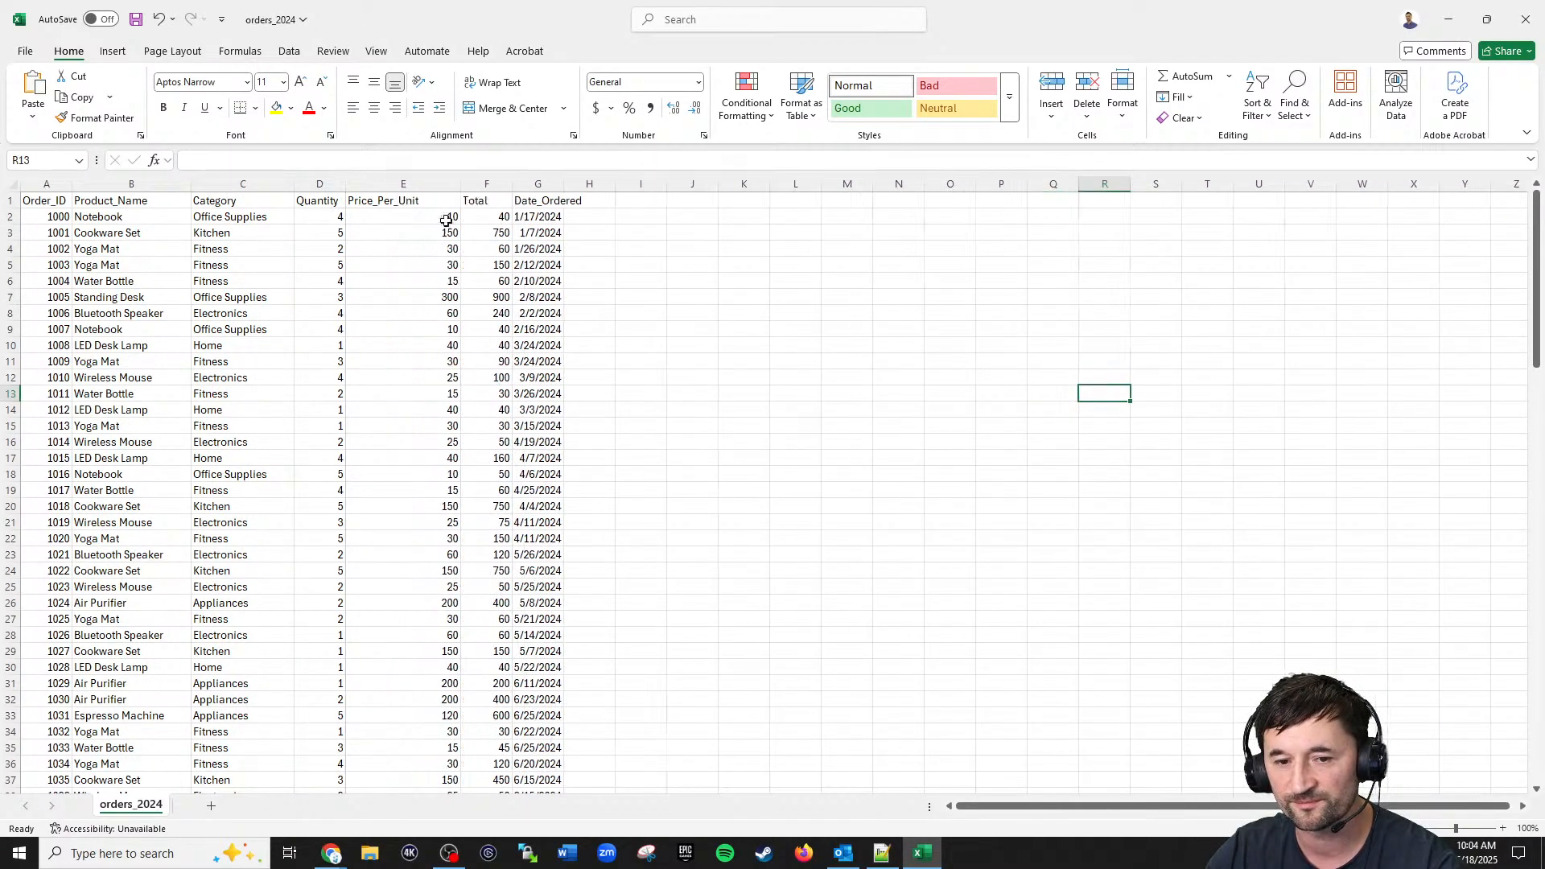
pyautogui.moveTo(560, 184); pyautogui.dragTo(609, 183)
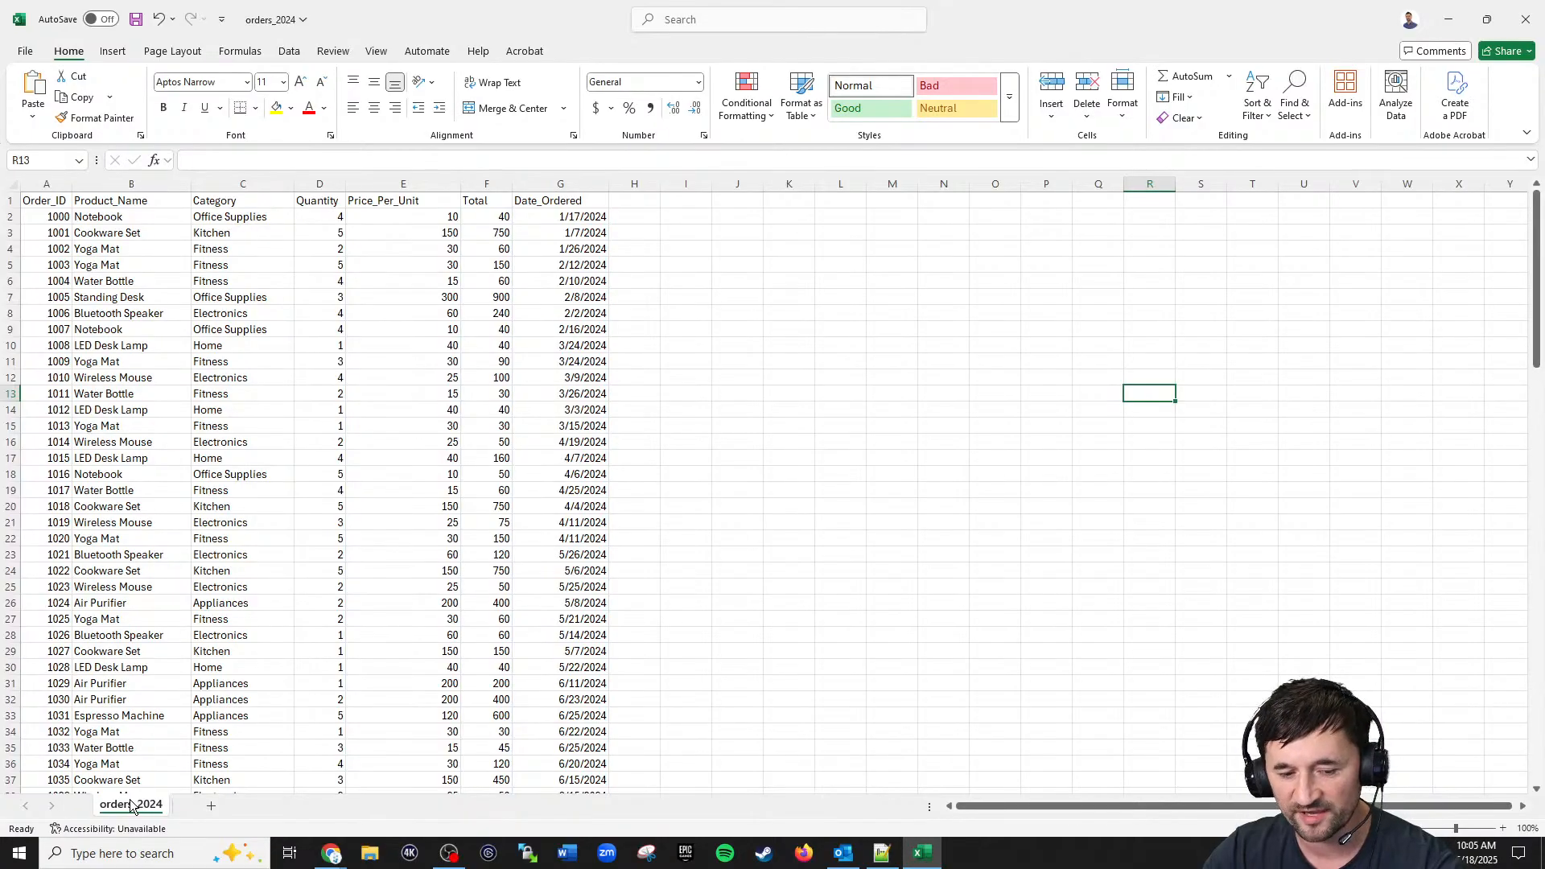
# Step: Return to the browser and open the Excel to Web Dashboard Live app from the Applications list
pyautogui.click(1448, 20)
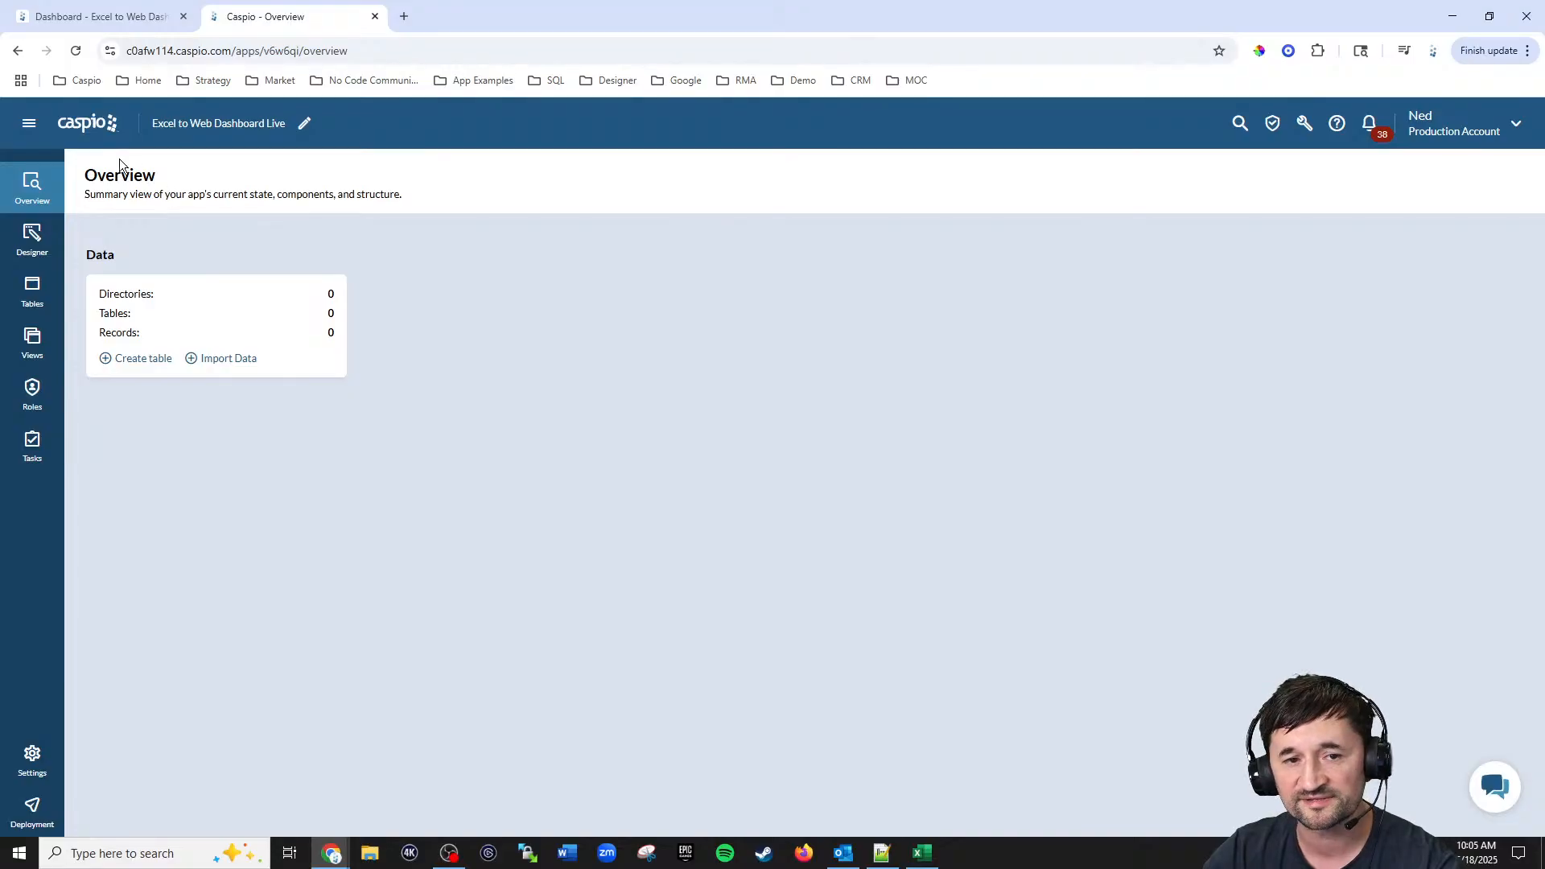
pyautogui.click(90, 125)
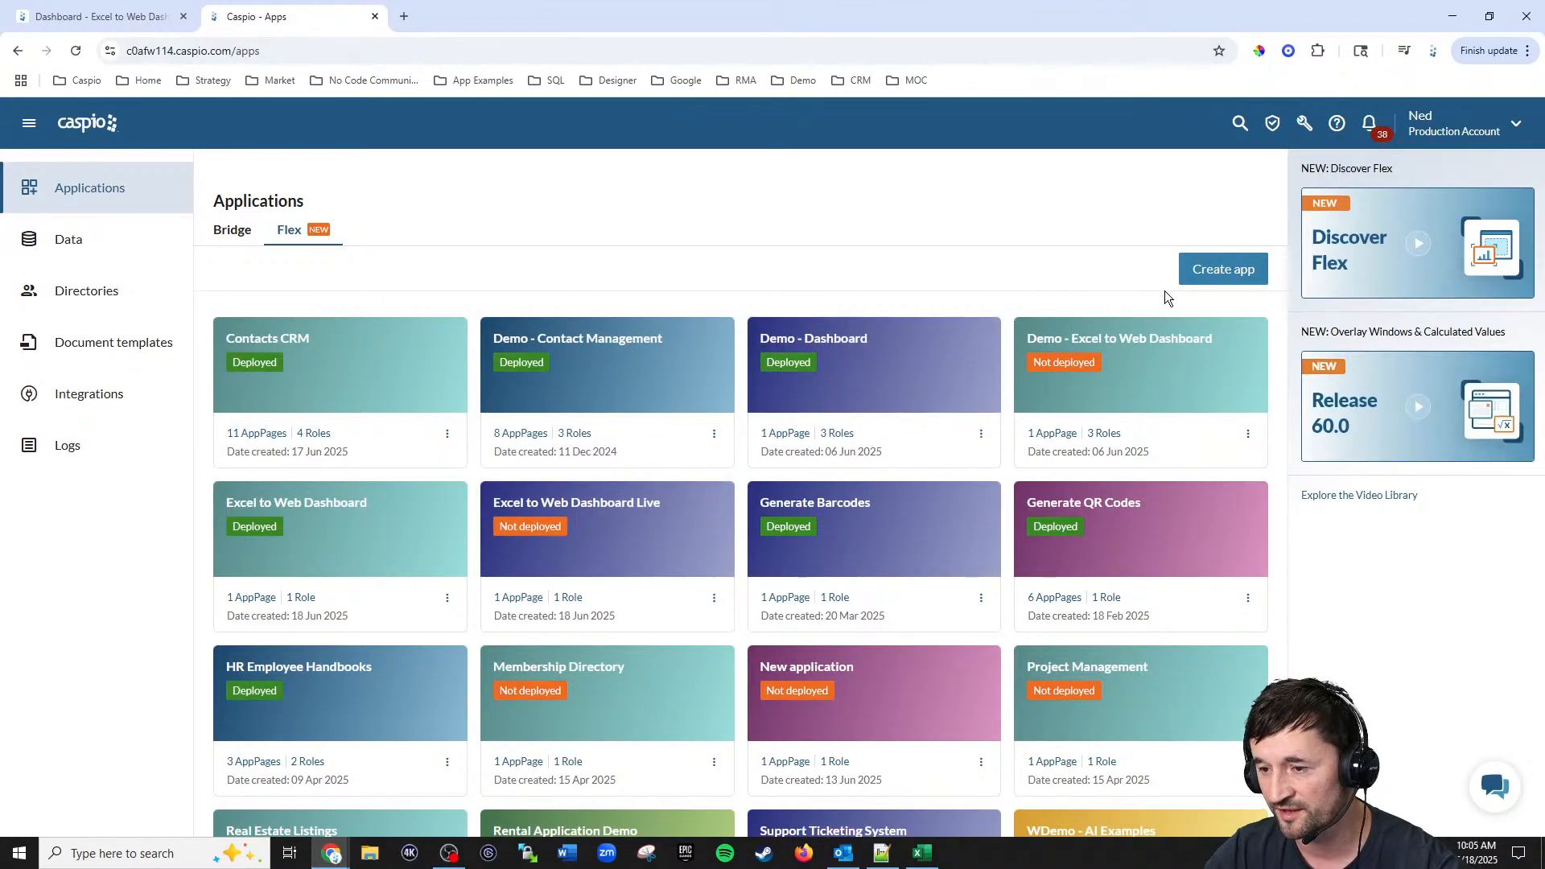
pyautogui.click(612, 545)
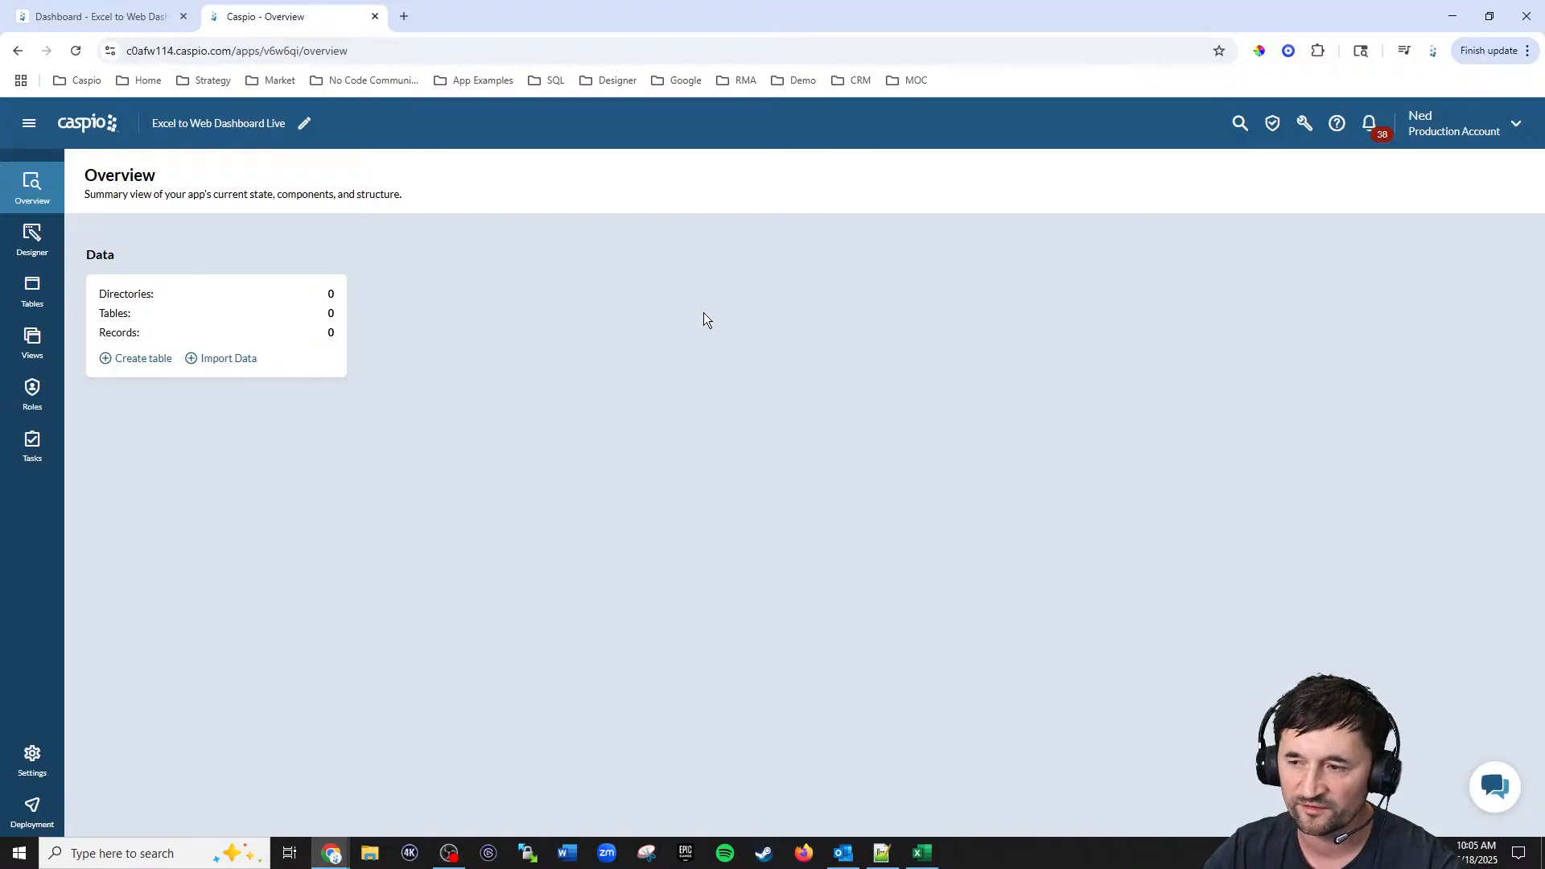
# Step: Start a data import and upload the orders_2024 file from the Caspio Live desktop folder
pyautogui.click(1301, 128)
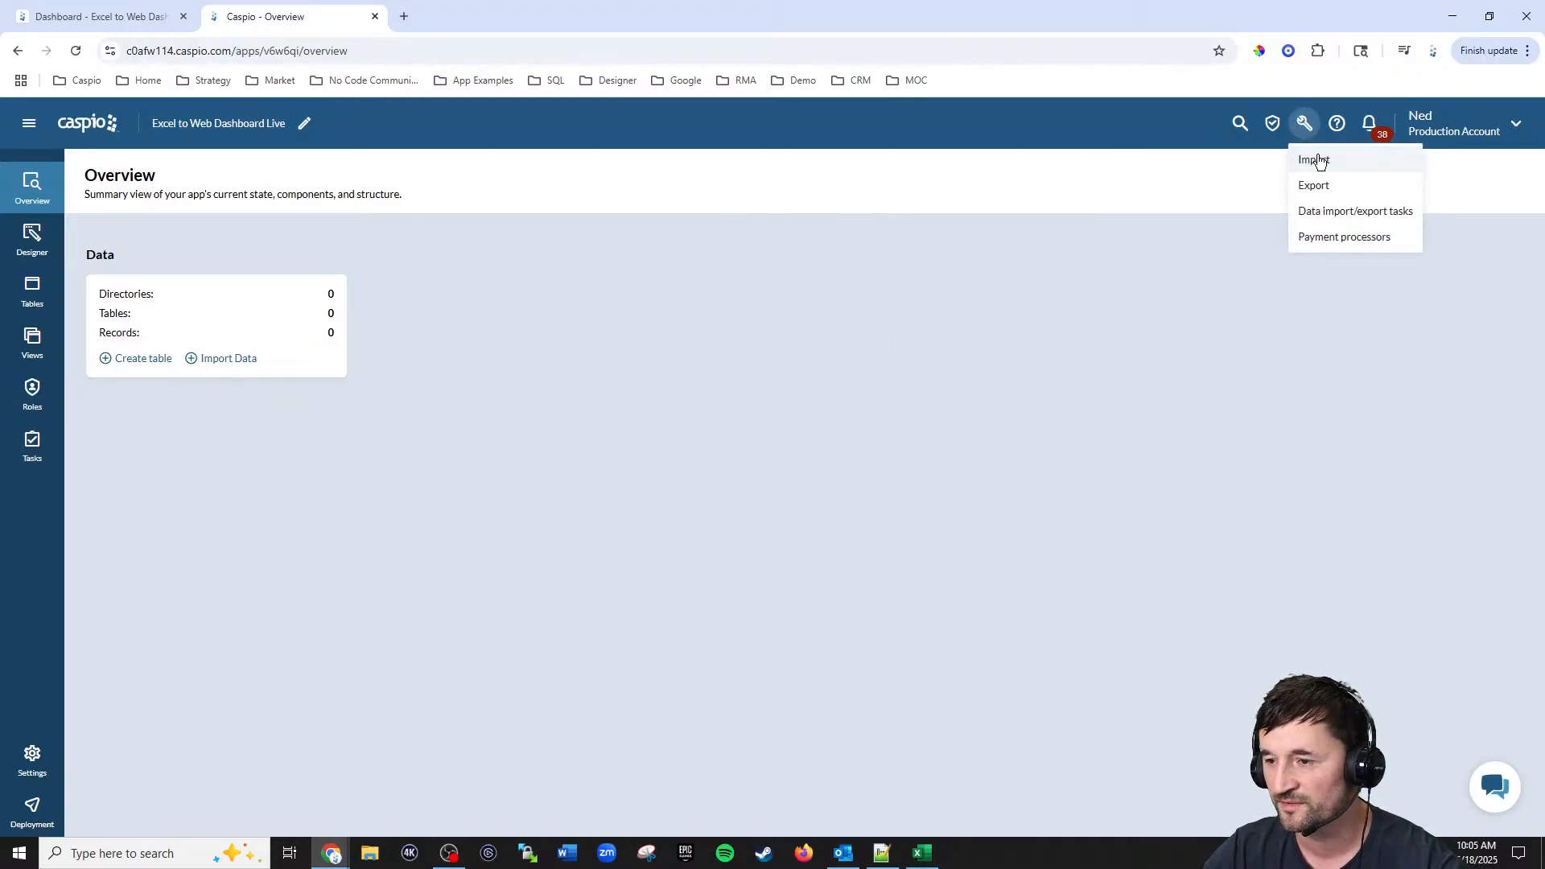
pyautogui.click(1314, 157)
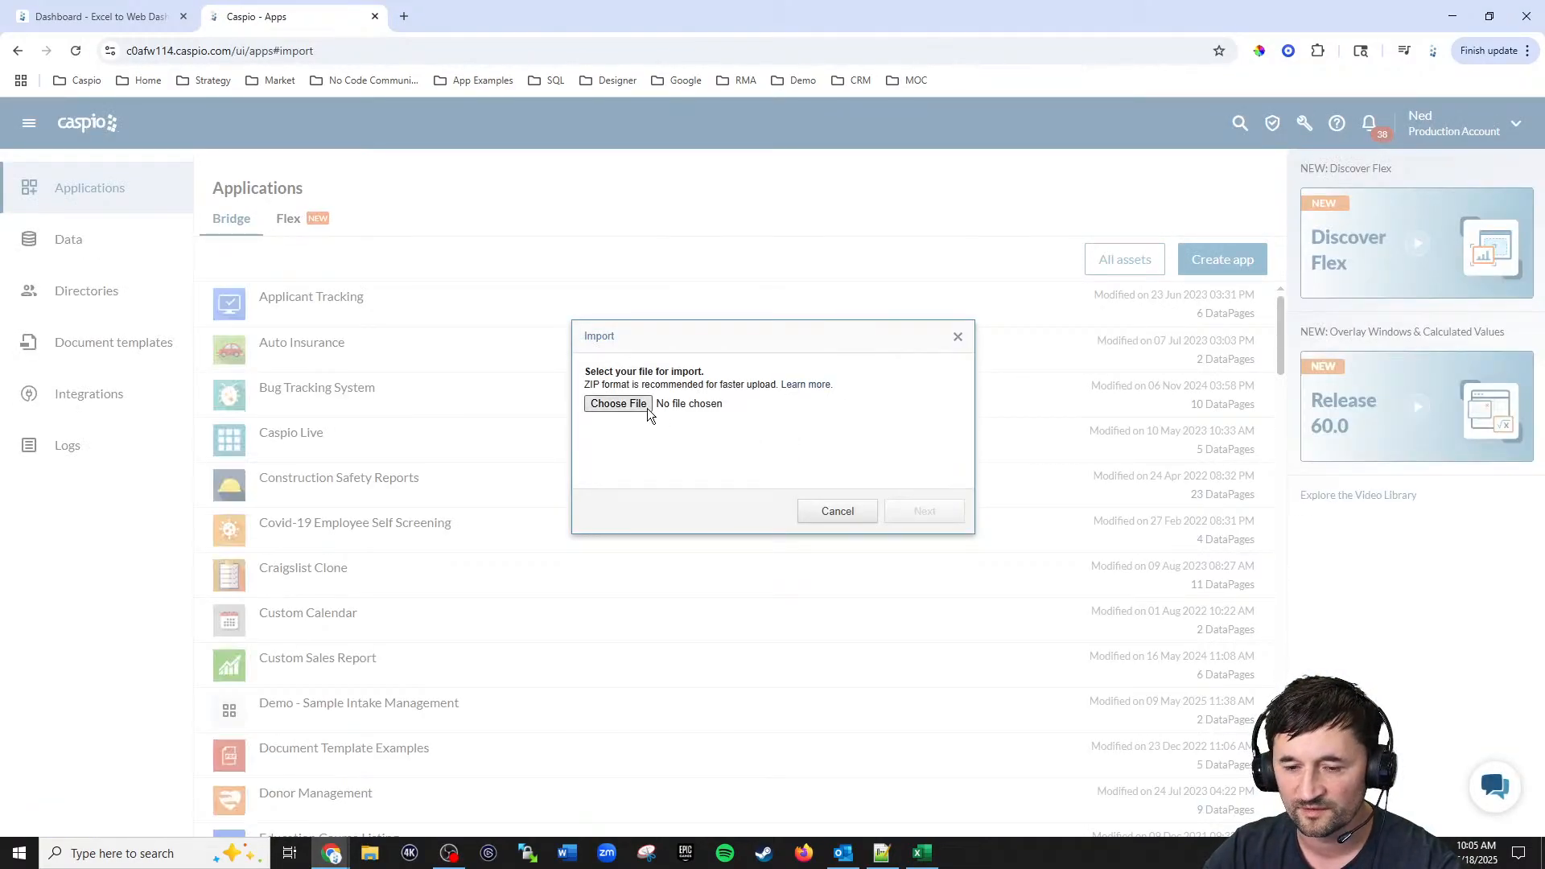
pyautogui.click(636, 406)
pyautogui.click(507, 249)
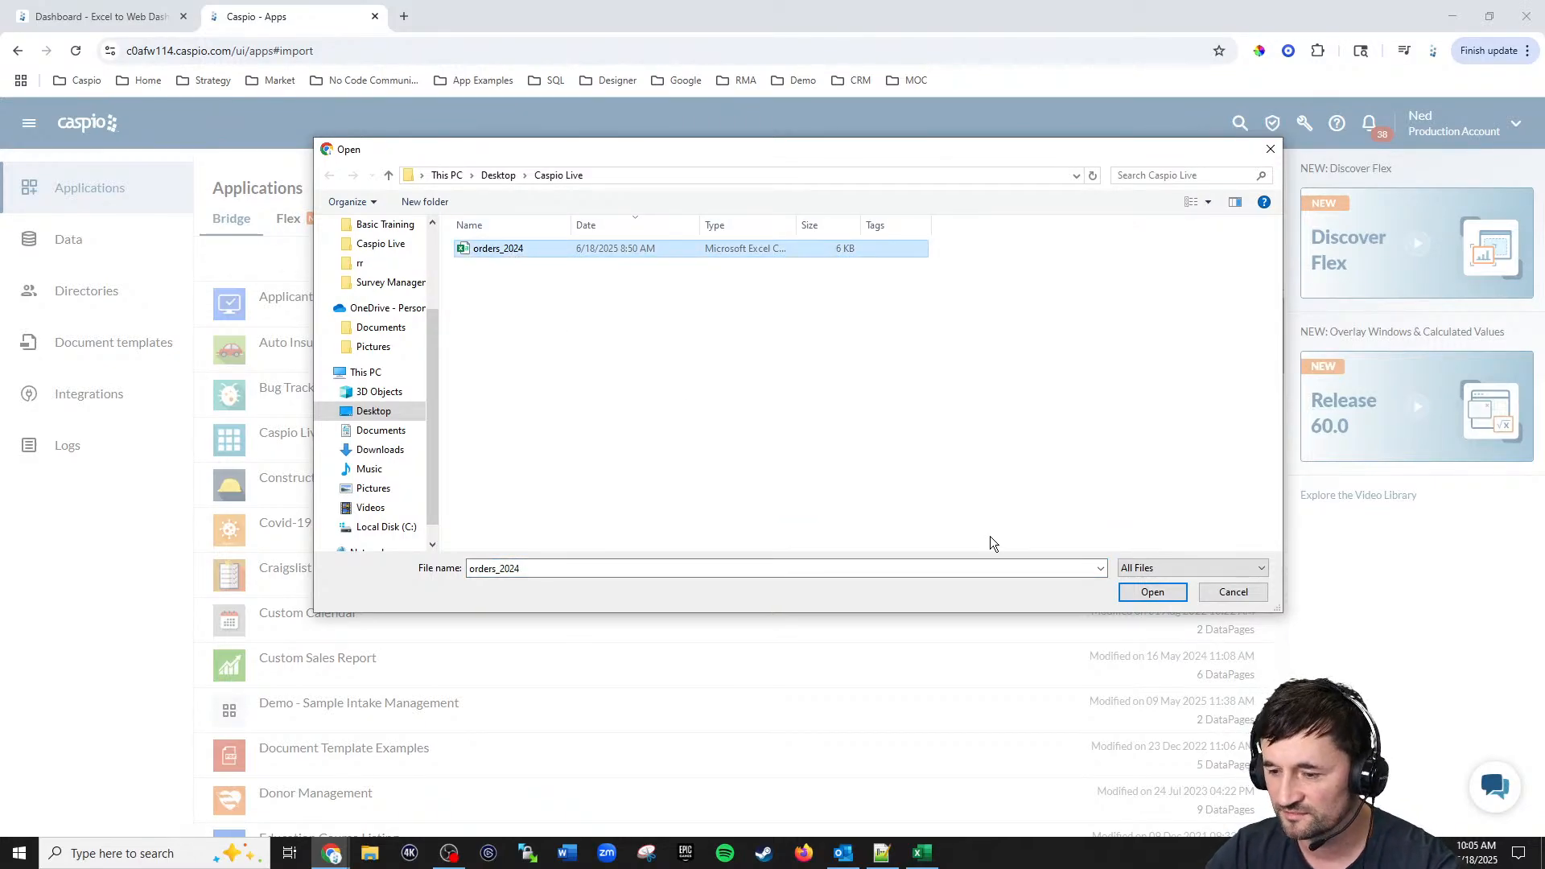
pyautogui.click(1139, 590)
pyautogui.click(921, 512)
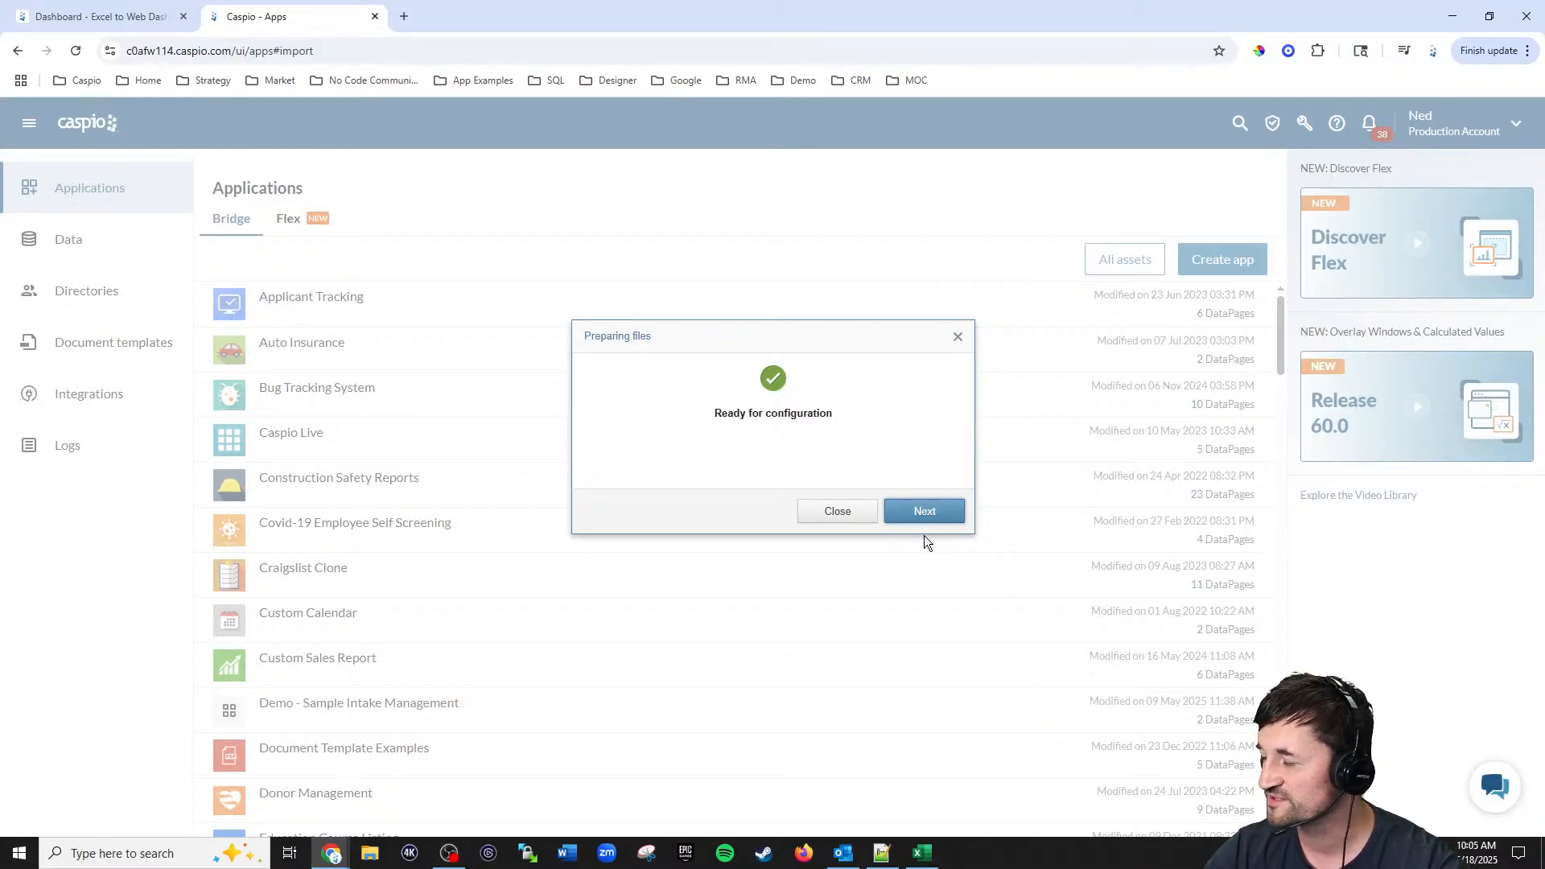
pyautogui.click(923, 515)
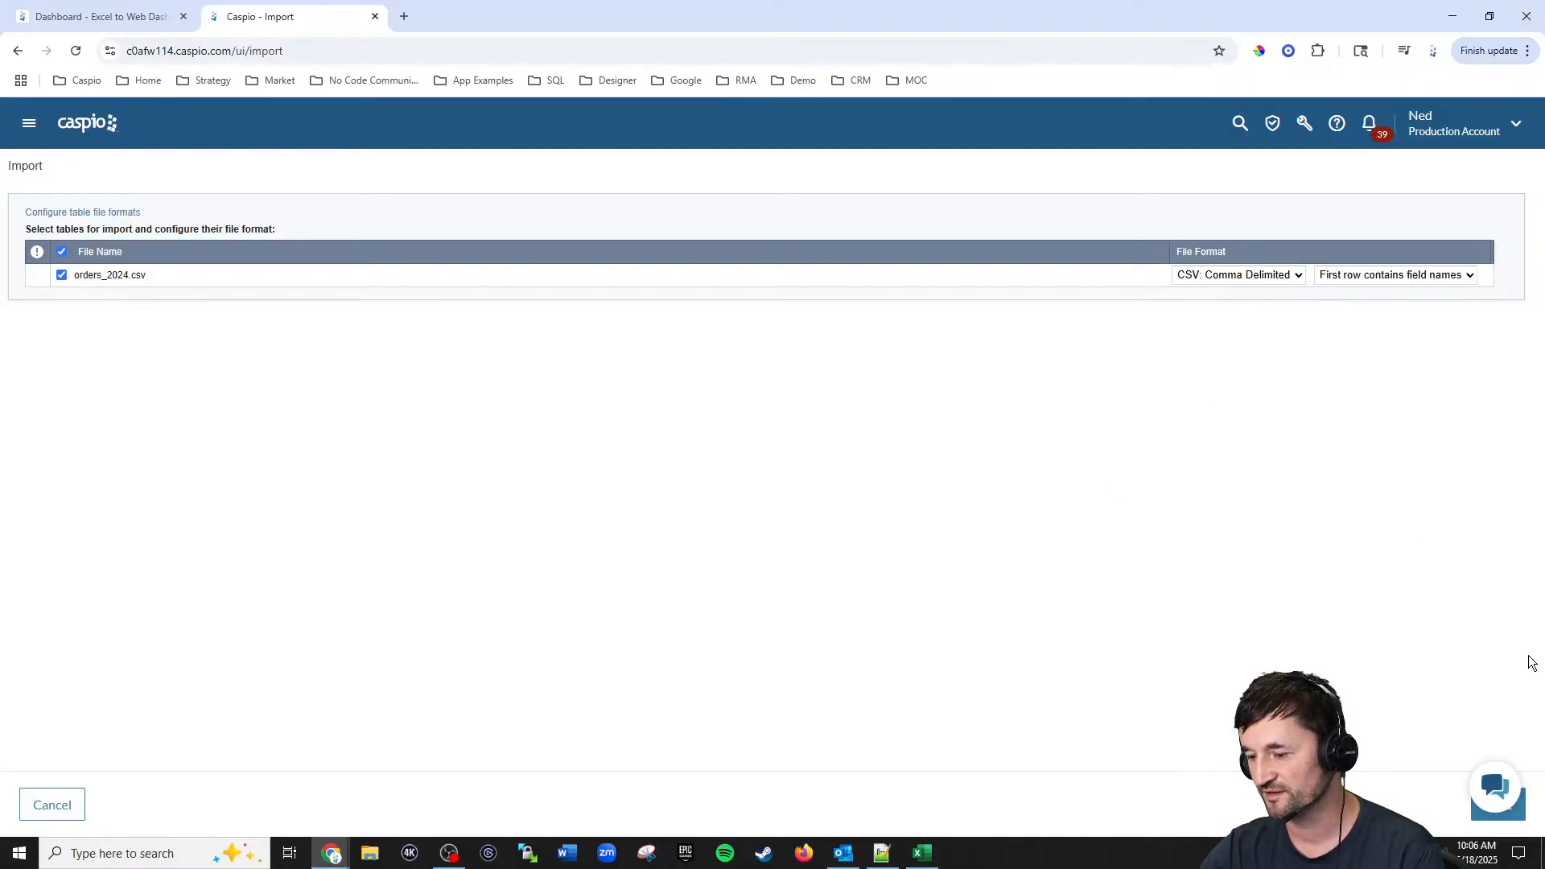
# Step: Continue to object configuration, keeping Excel to Web Dashboard Live as the destination app and Create New as the action
pyautogui.click(1498, 805)
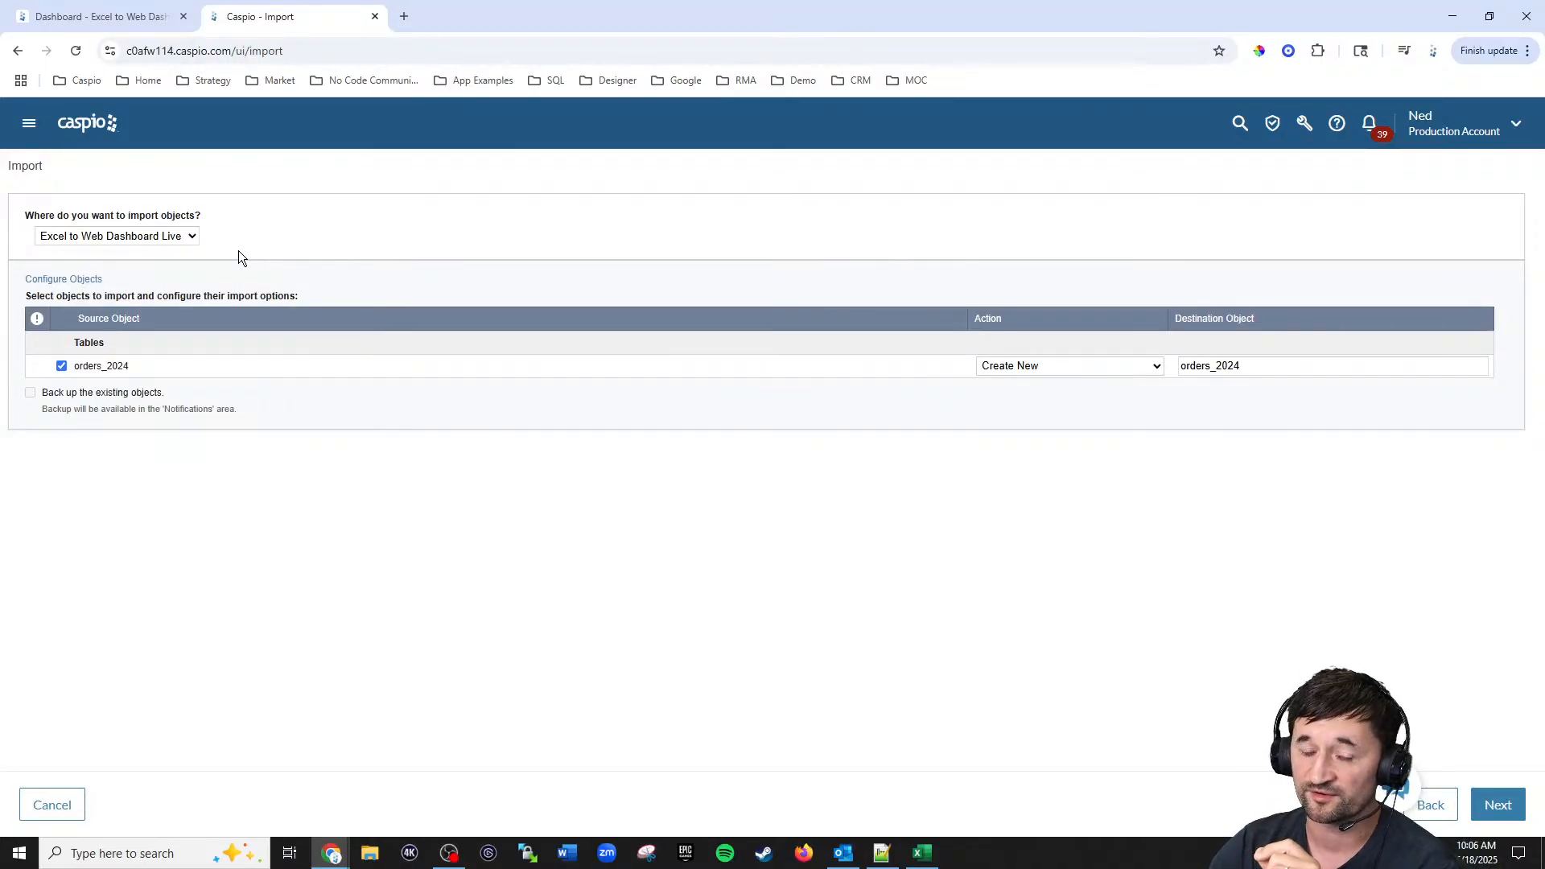
pyautogui.click(193, 237)
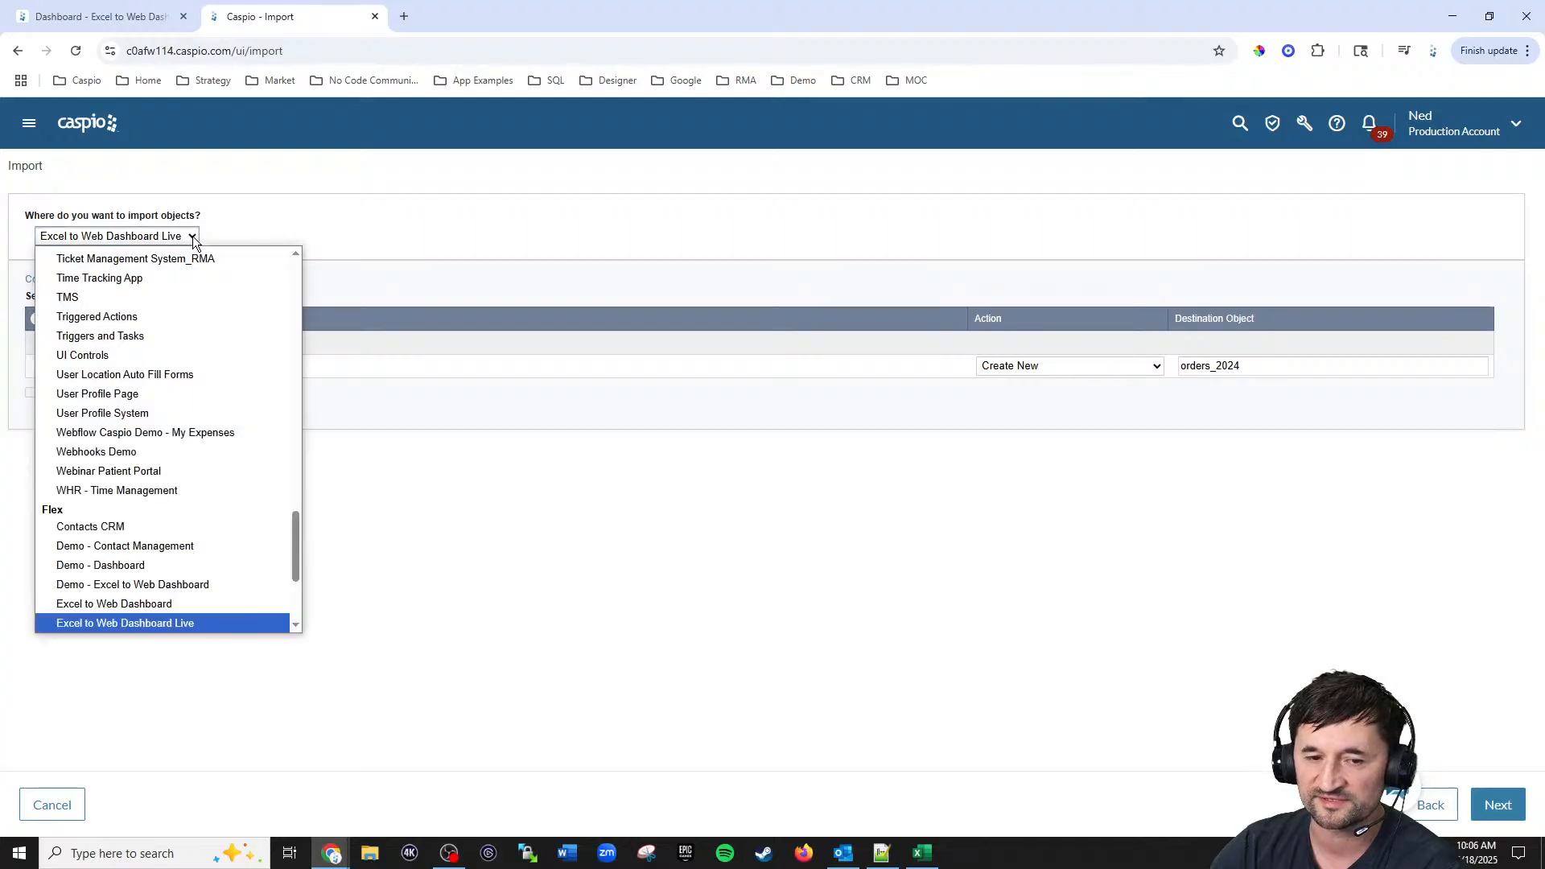
pyautogui.click(325, 435)
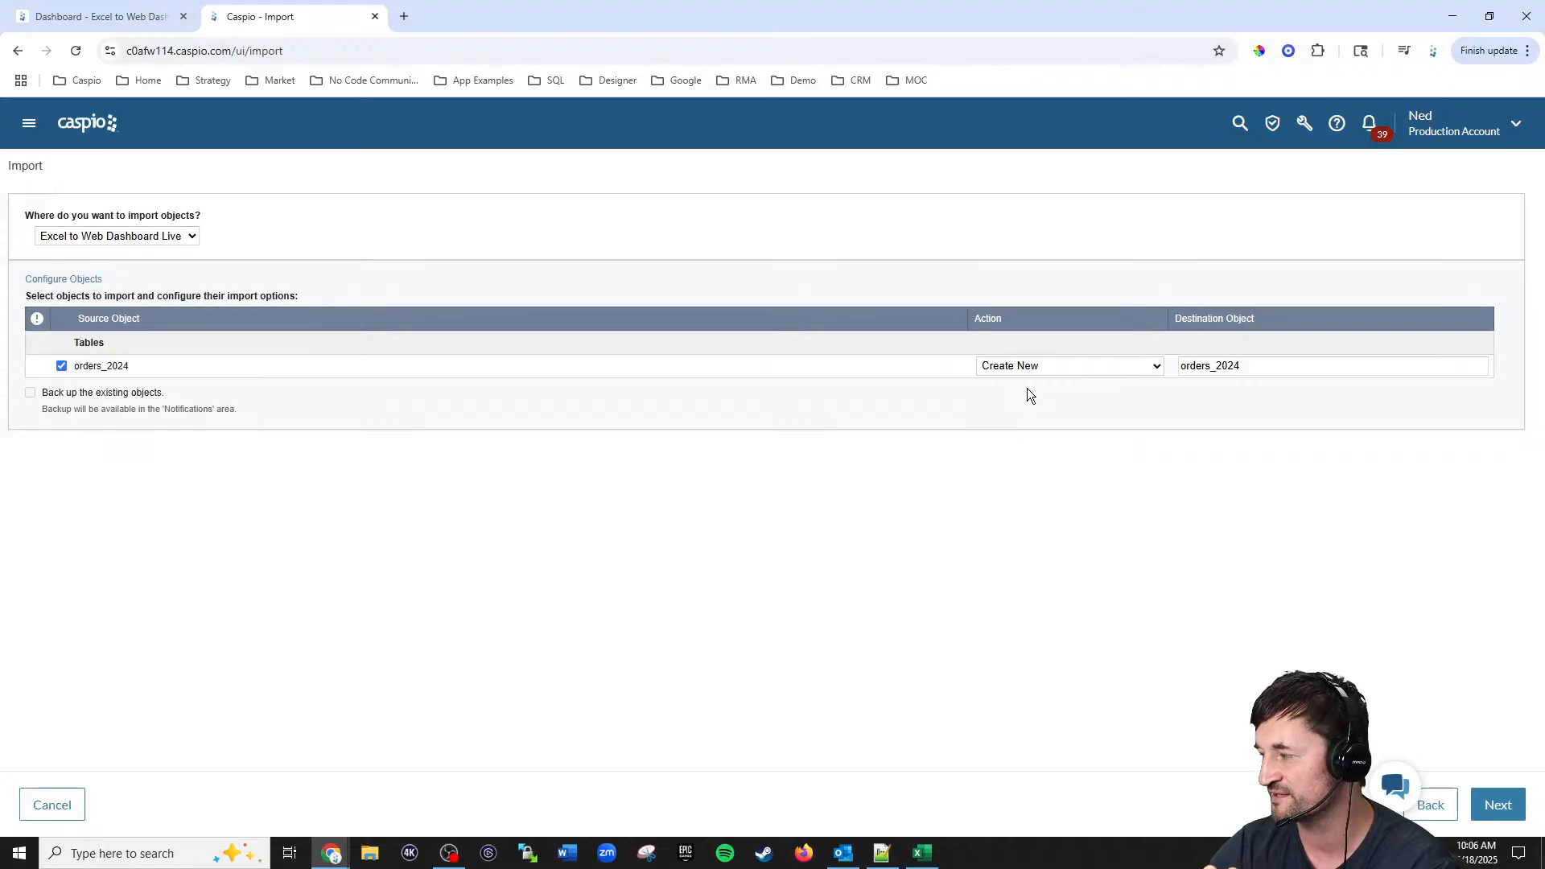
pyautogui.click(1028, 367)
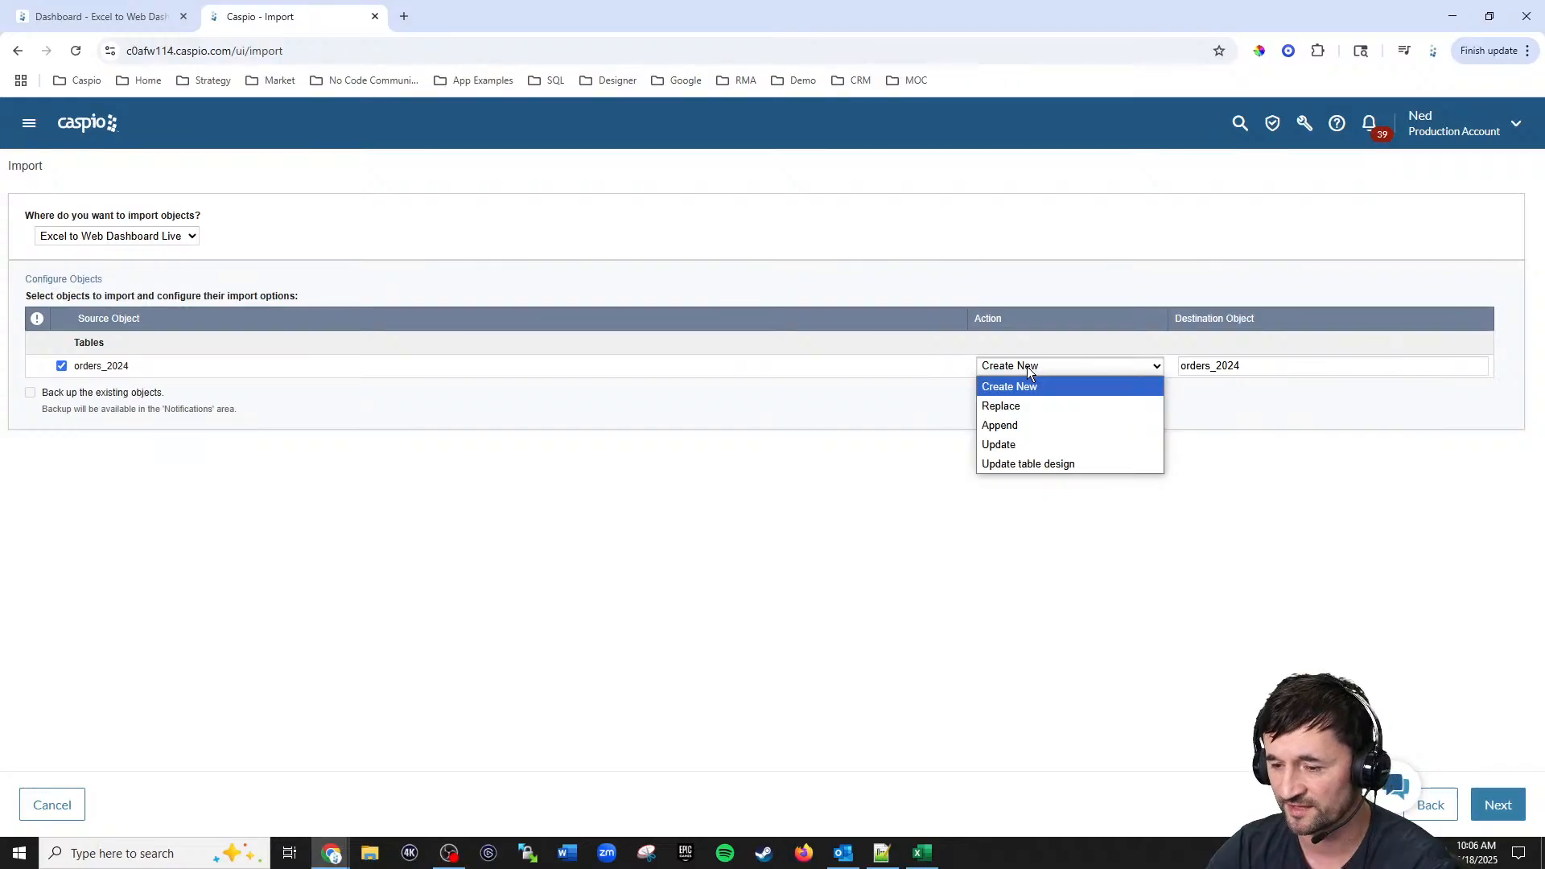
pyautogui.click(1049, 357)
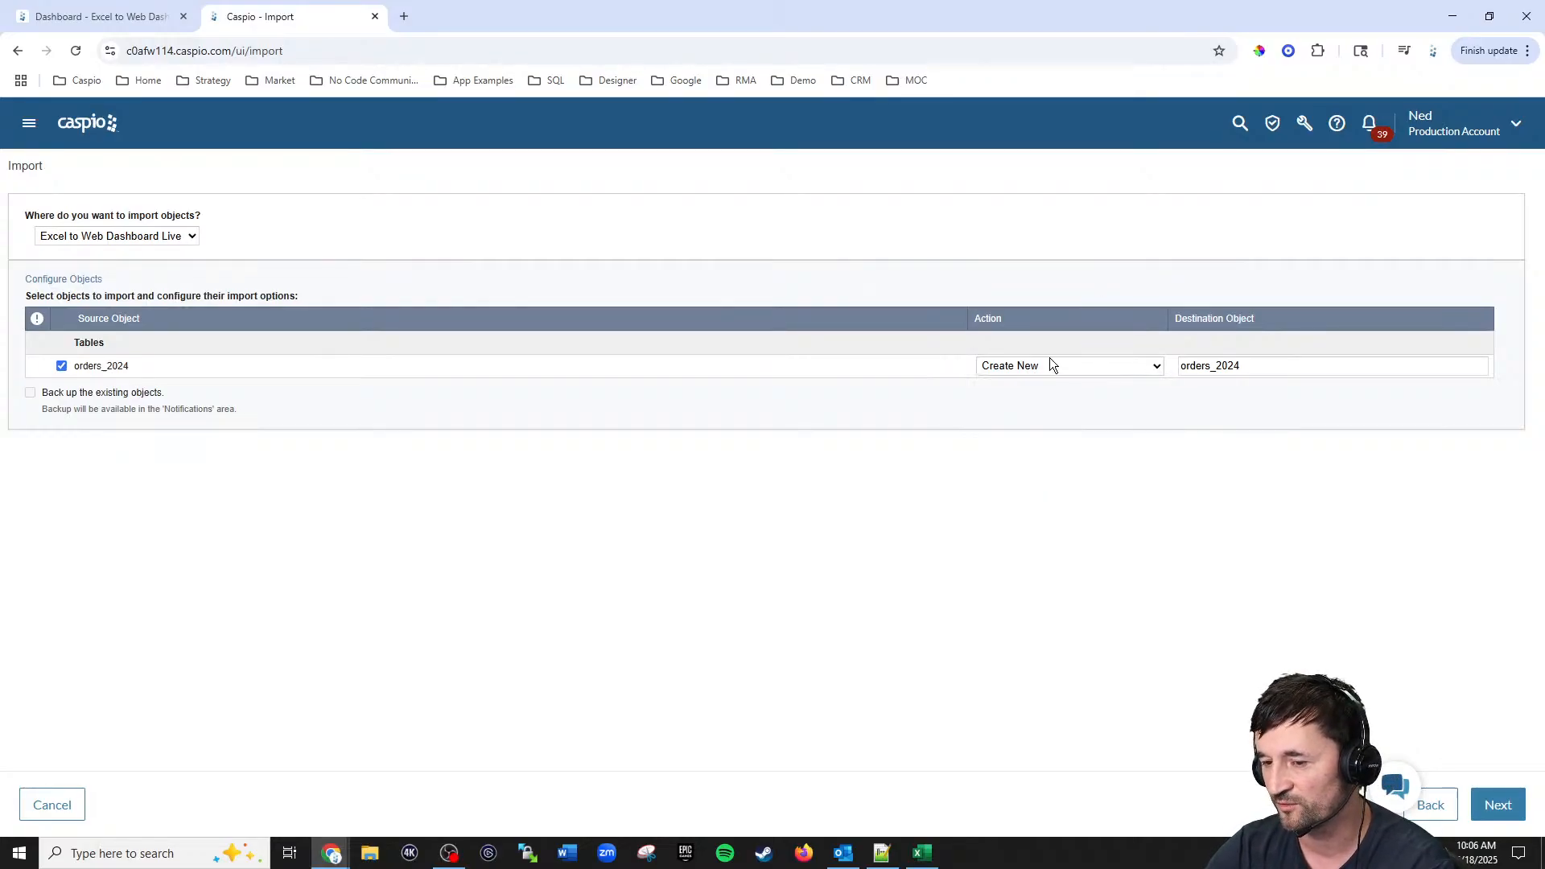
# Step: Name the destination table Excel_to_web_orders_tbl_live and continue to field configuration
pyautogui.click(1228, 366)
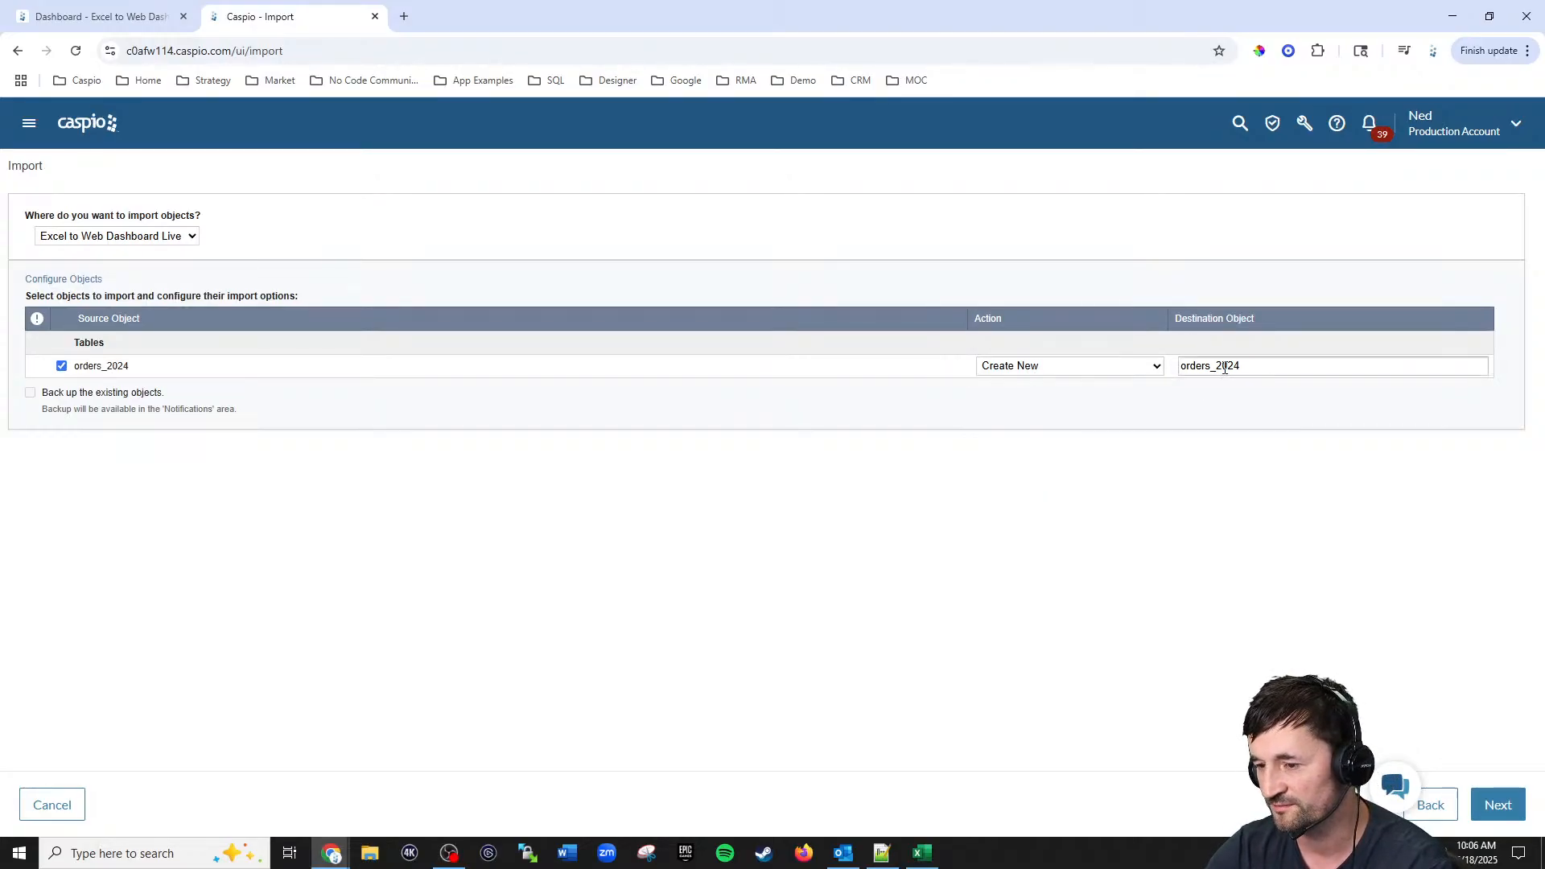
pyautogui.doubleClick(1228, 367)
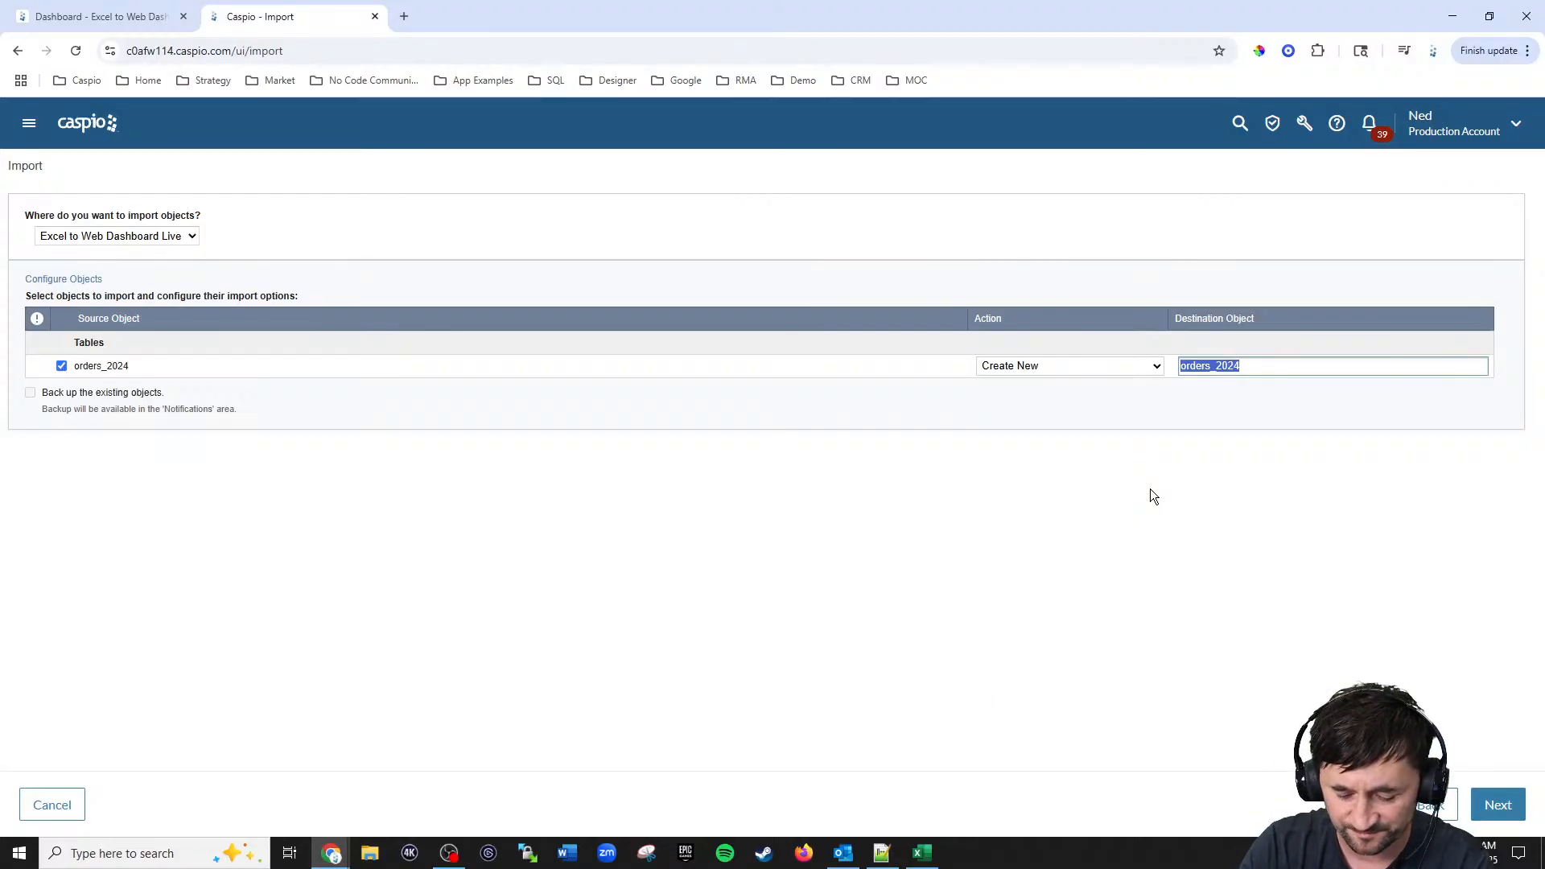
pyautogui.write('Excel')
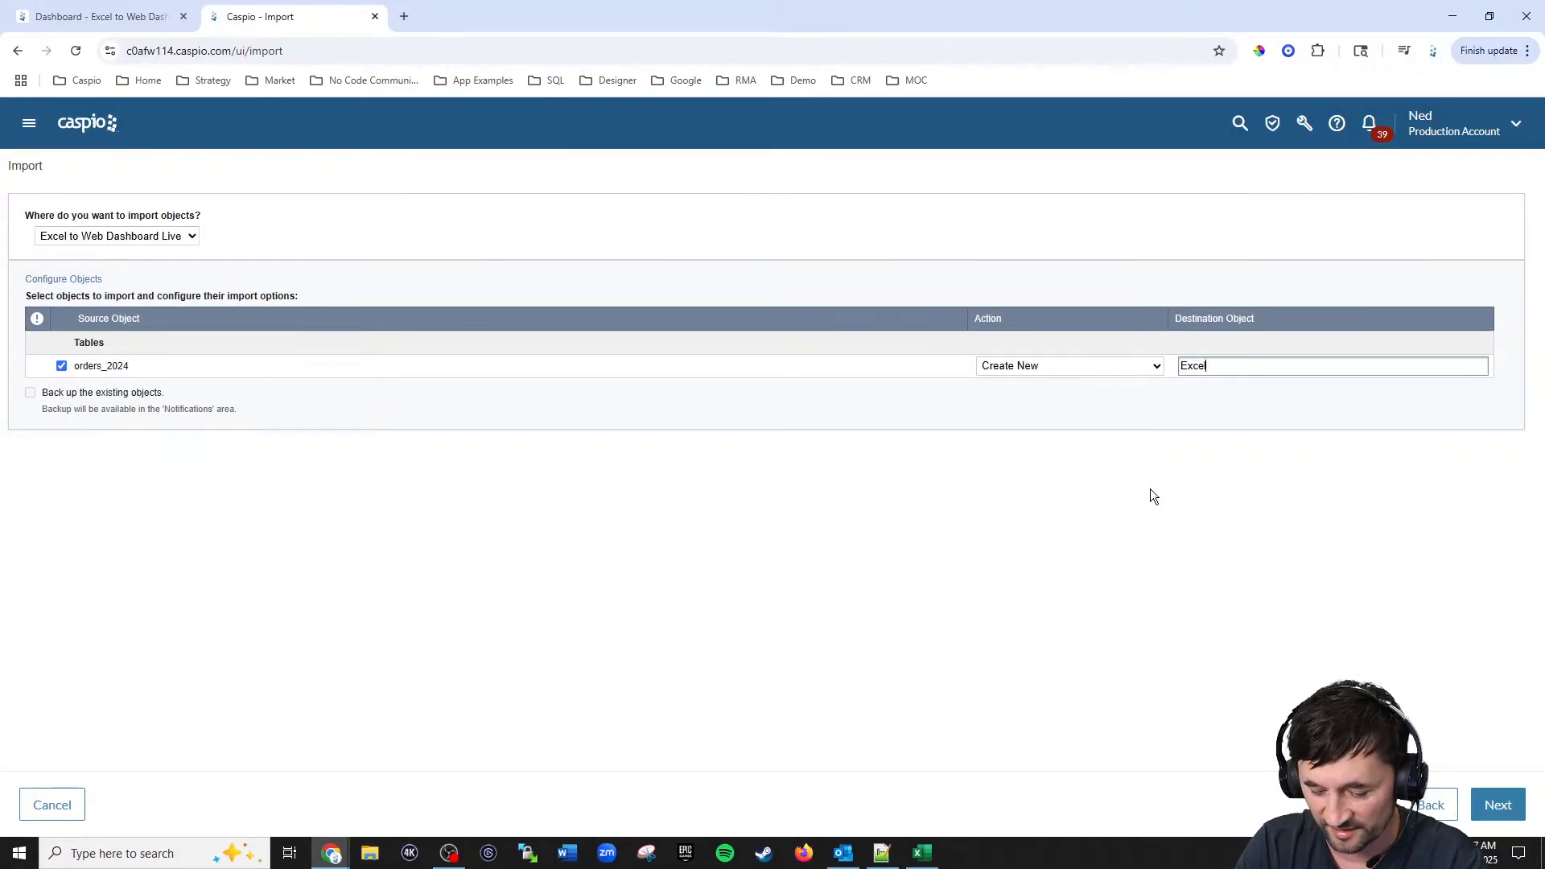
pyautogui.write('_to_we')
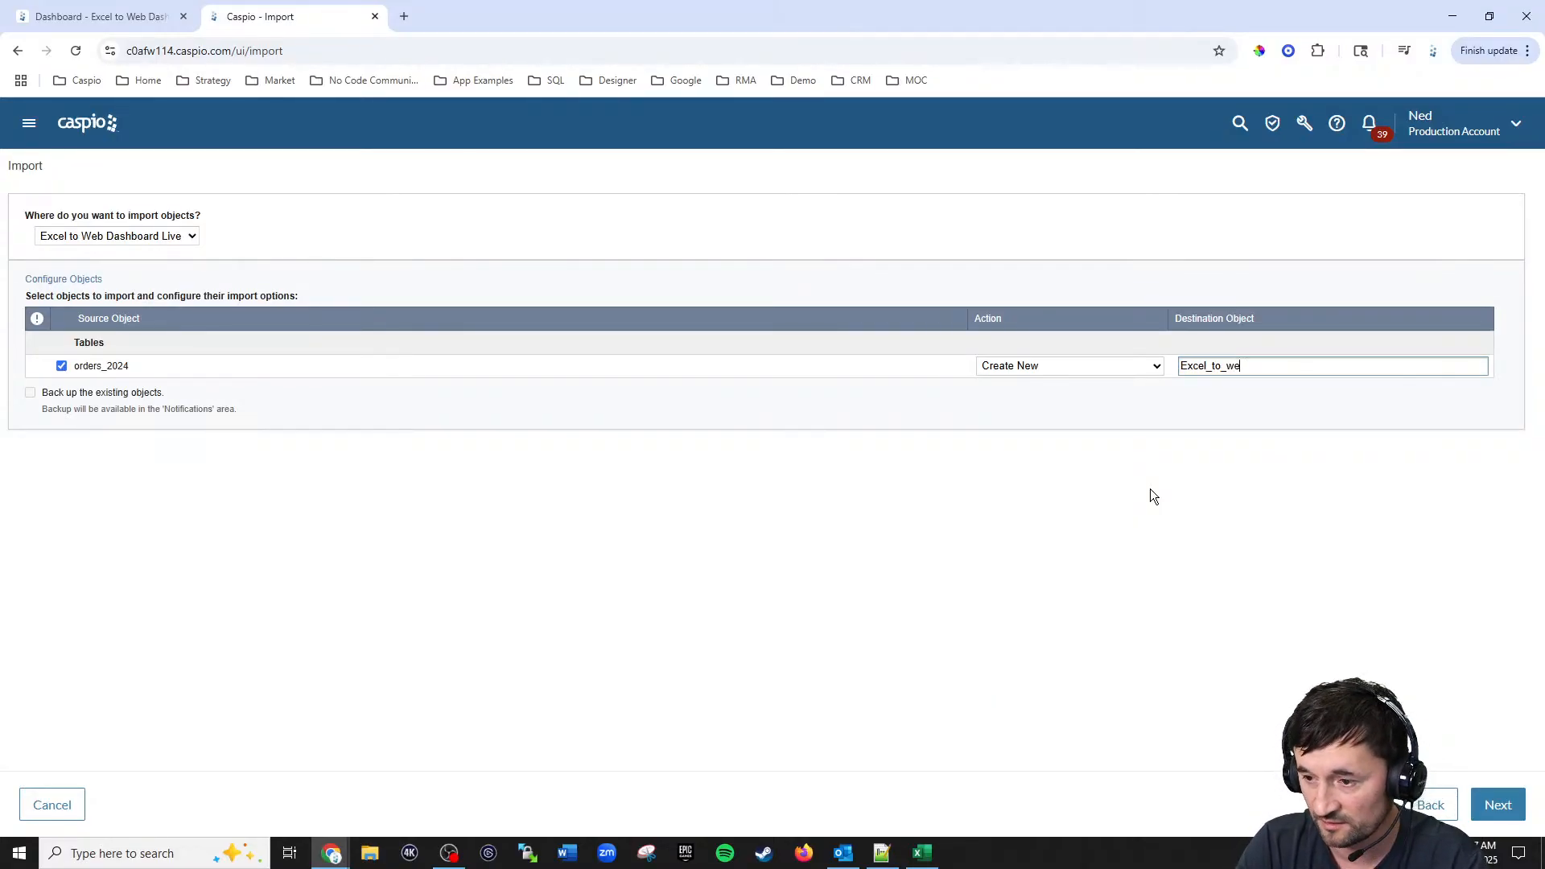
pyautogui.write('b_orders')
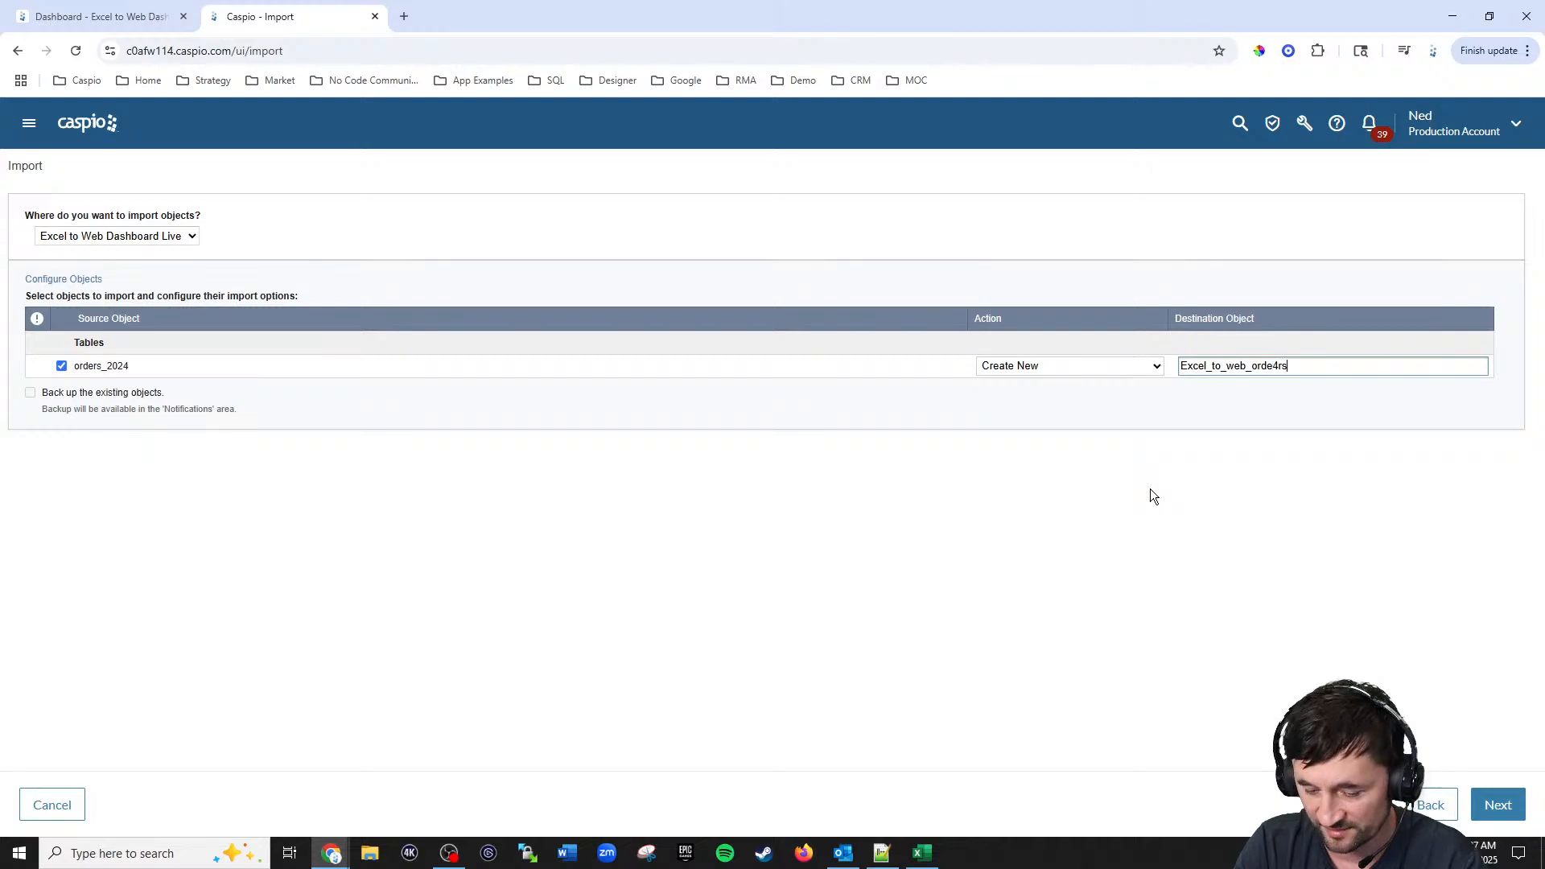
pyautogui.write('_tbl_live')
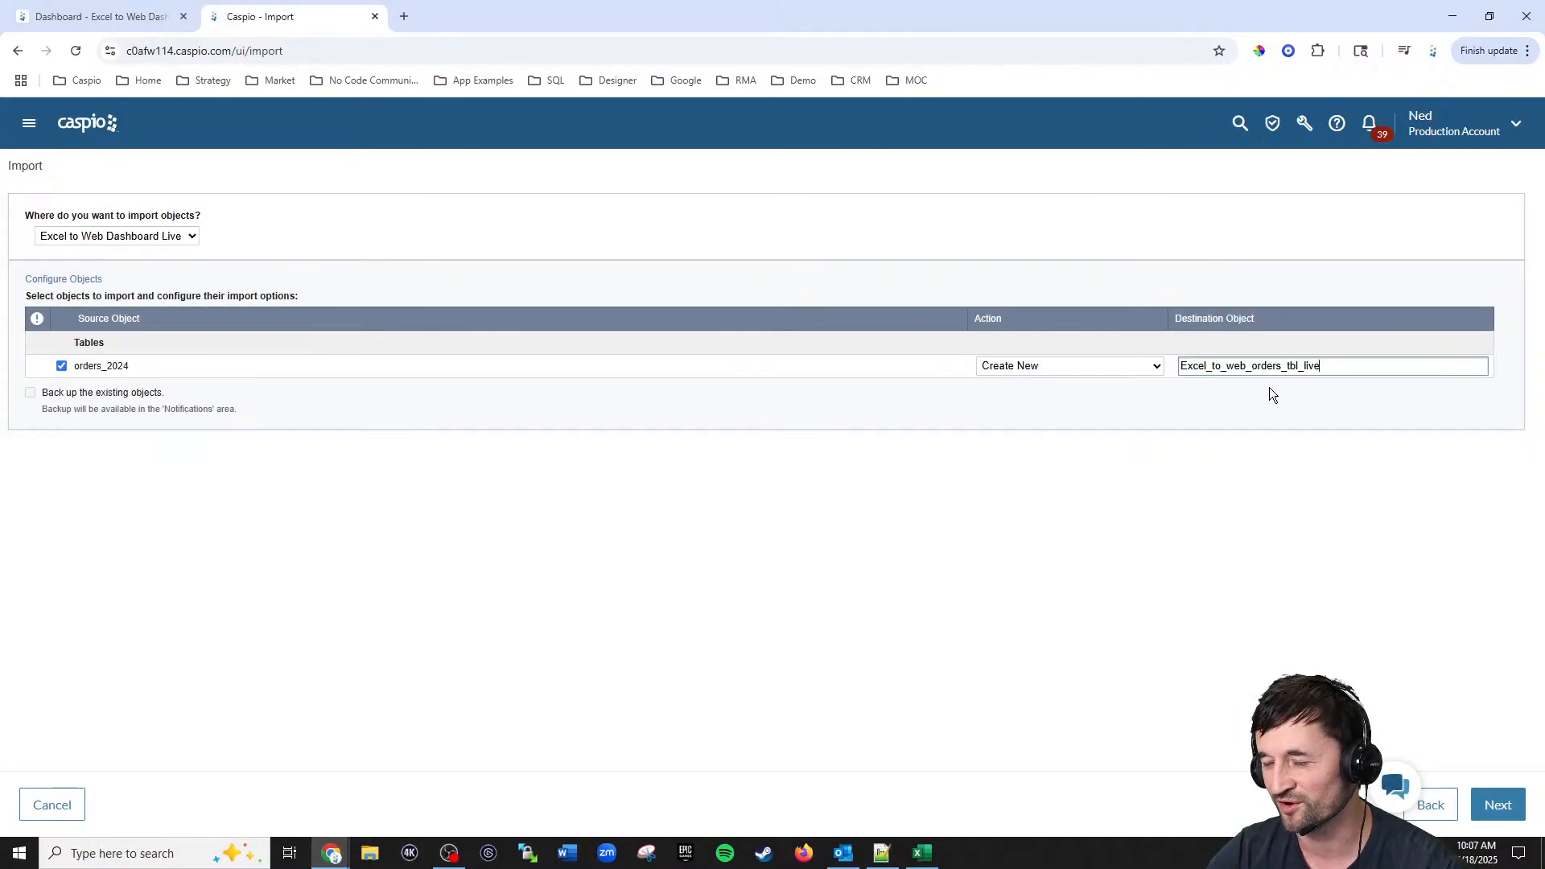
pyautogui.click(1499, 815)
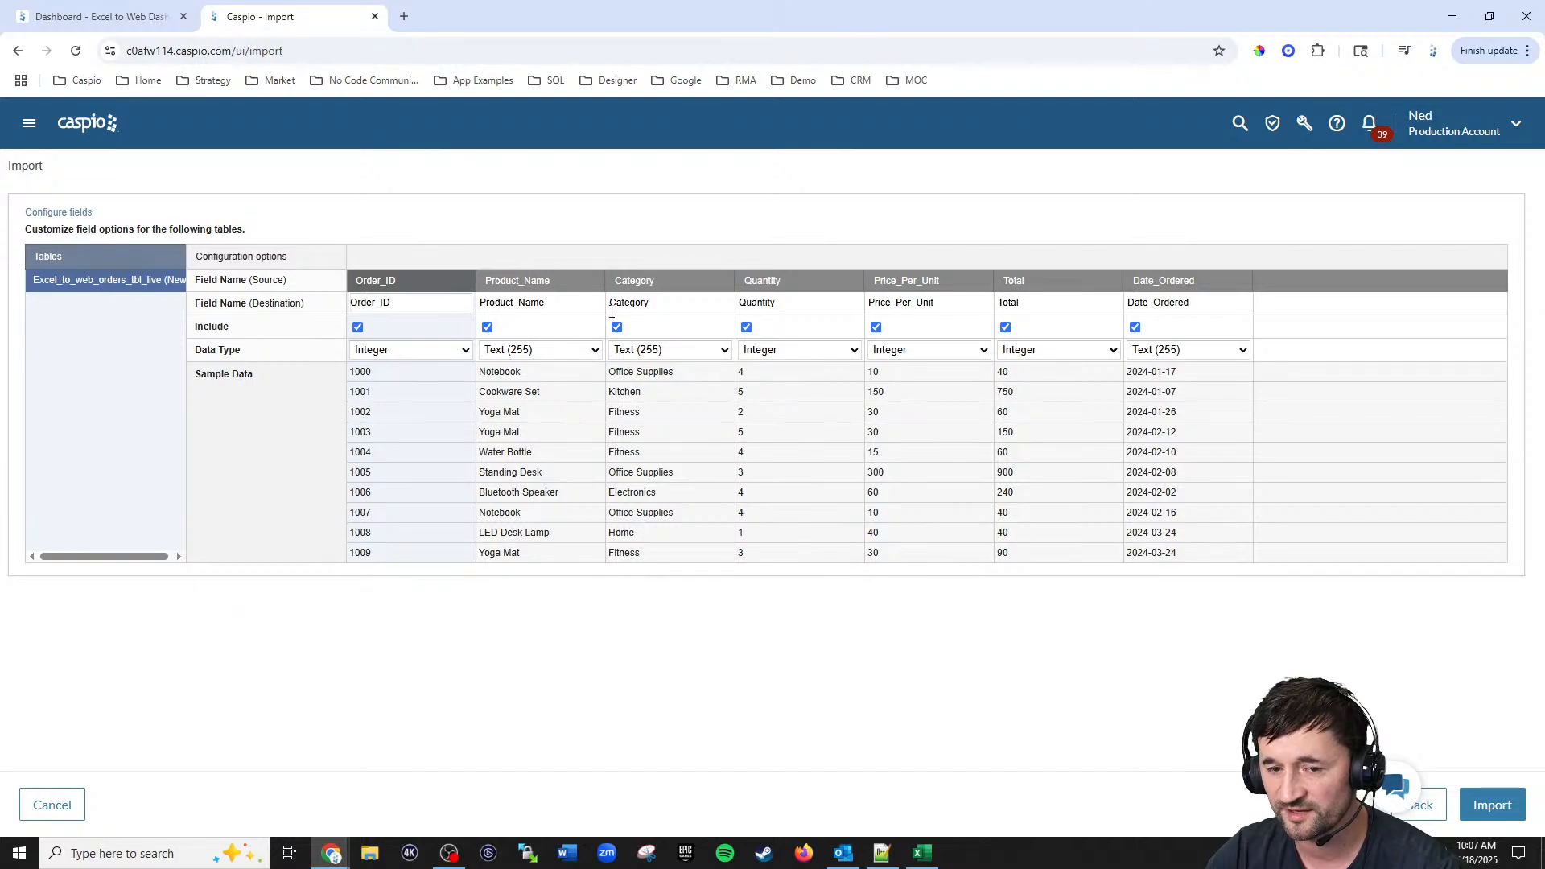
# Step: Check the destination field names, then set the Total data type to Currency and Date_Ordered to Date/Time
pyautogui.click(415, 302)
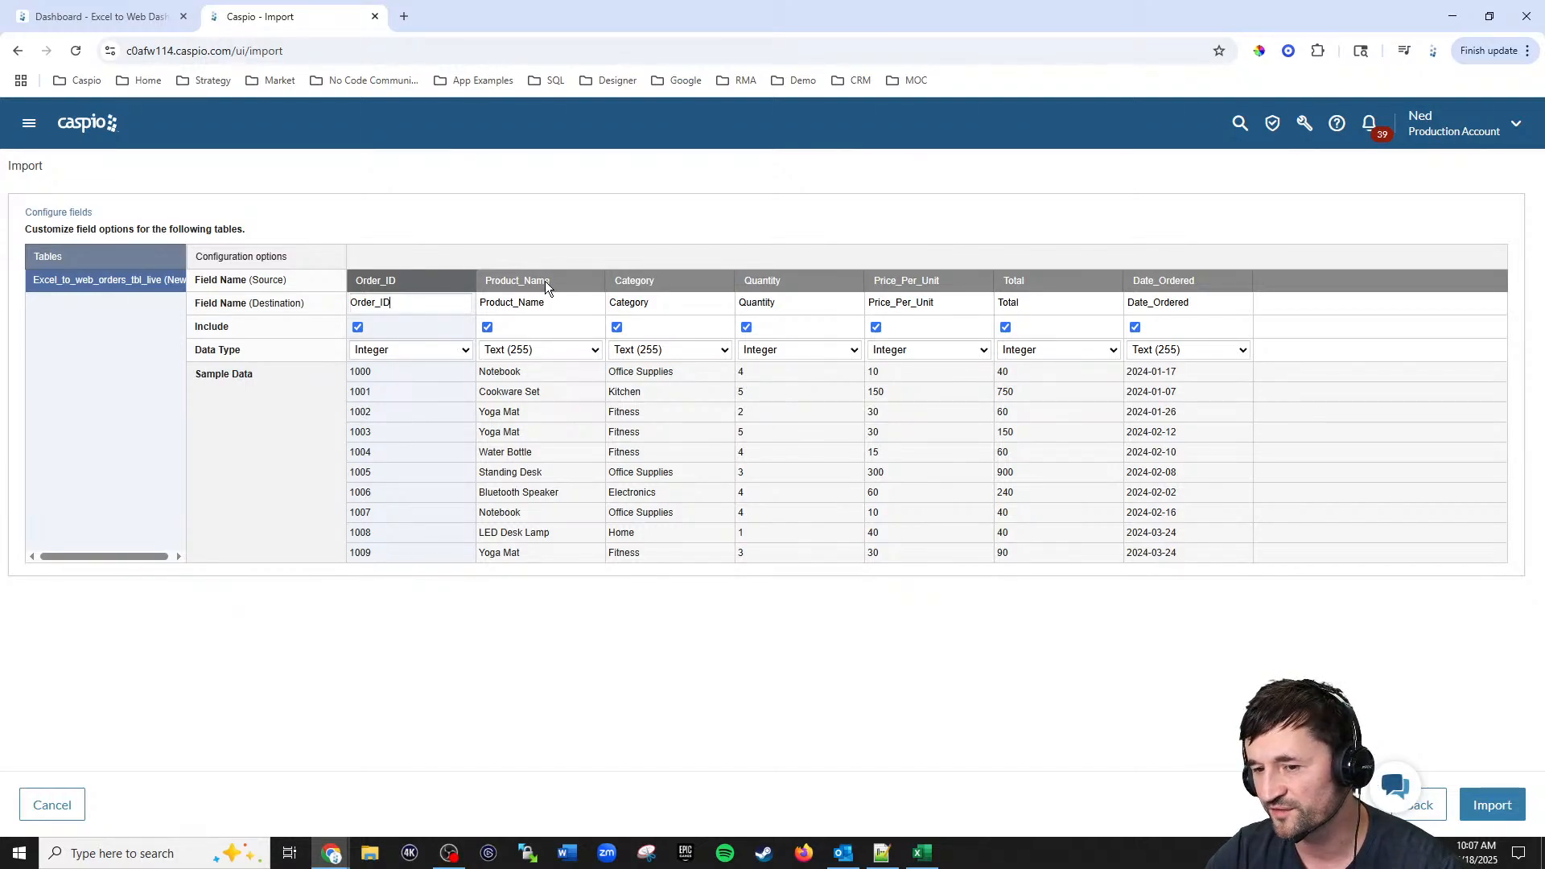
pyautogui.moveTo(392, 302); pyautogui.dragTo(332, 313)
pyautogui.doubleClick(515, 303)
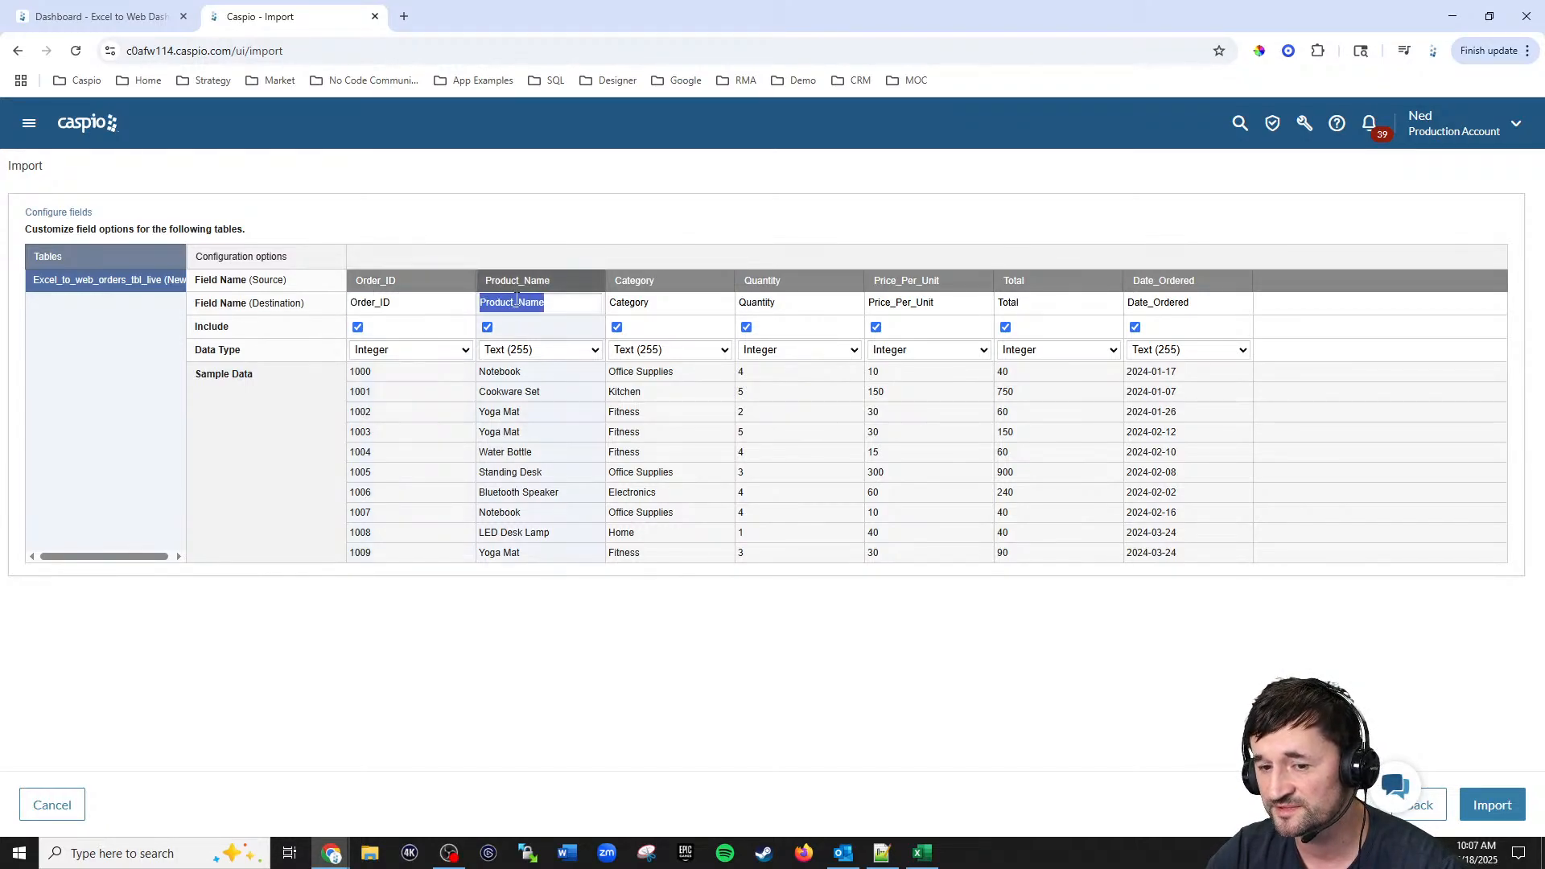
pyautogui.doubleClick(631, 303)
pyautogui.doubleClick(765, 303)
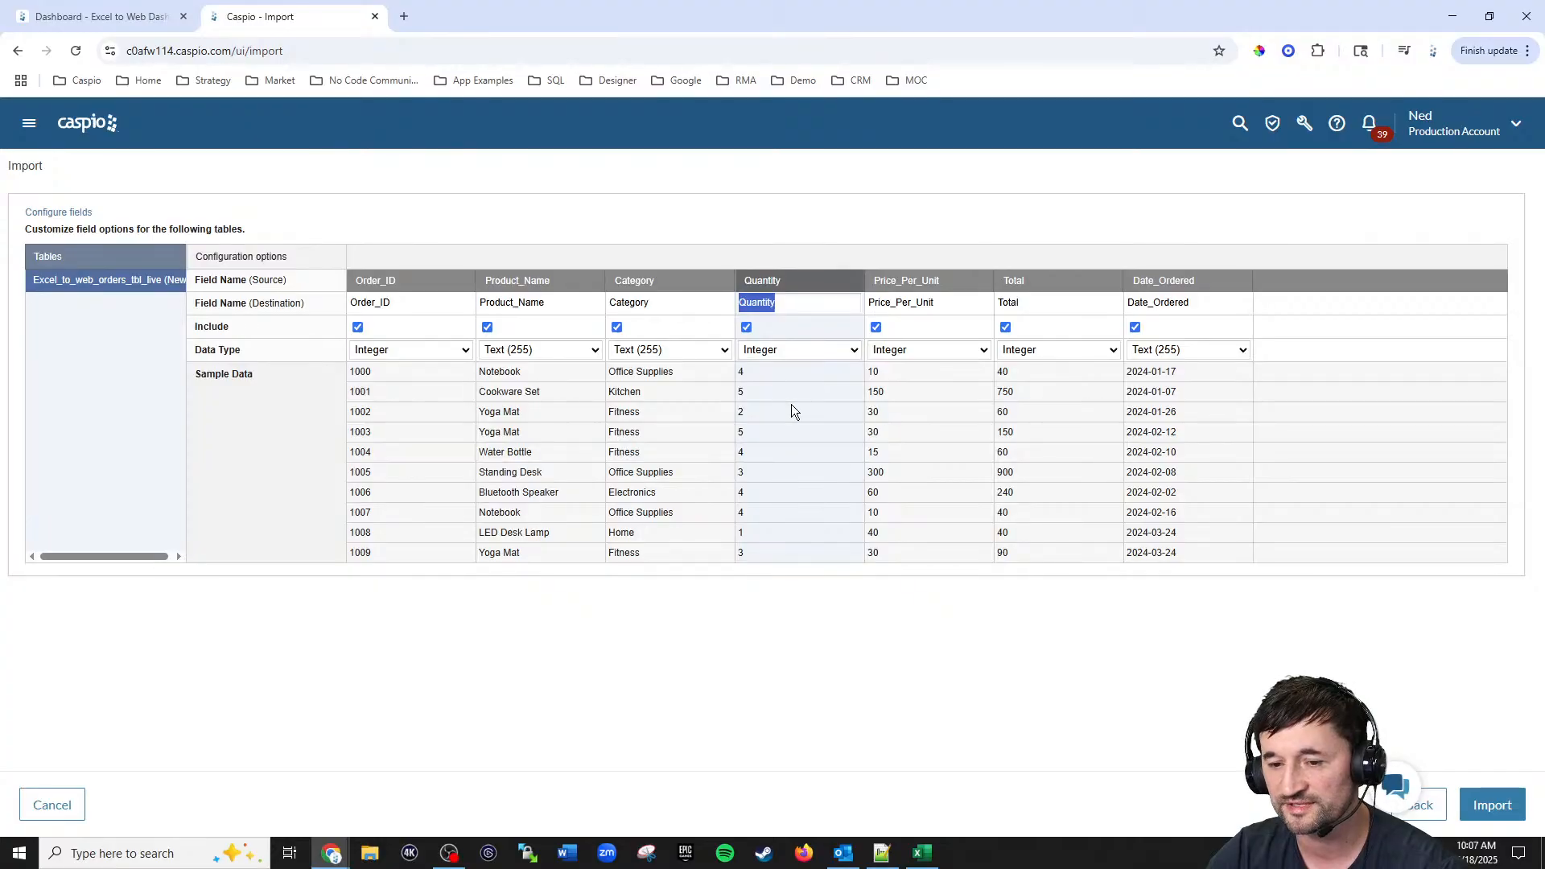
pyautogui.click(1036, 350)
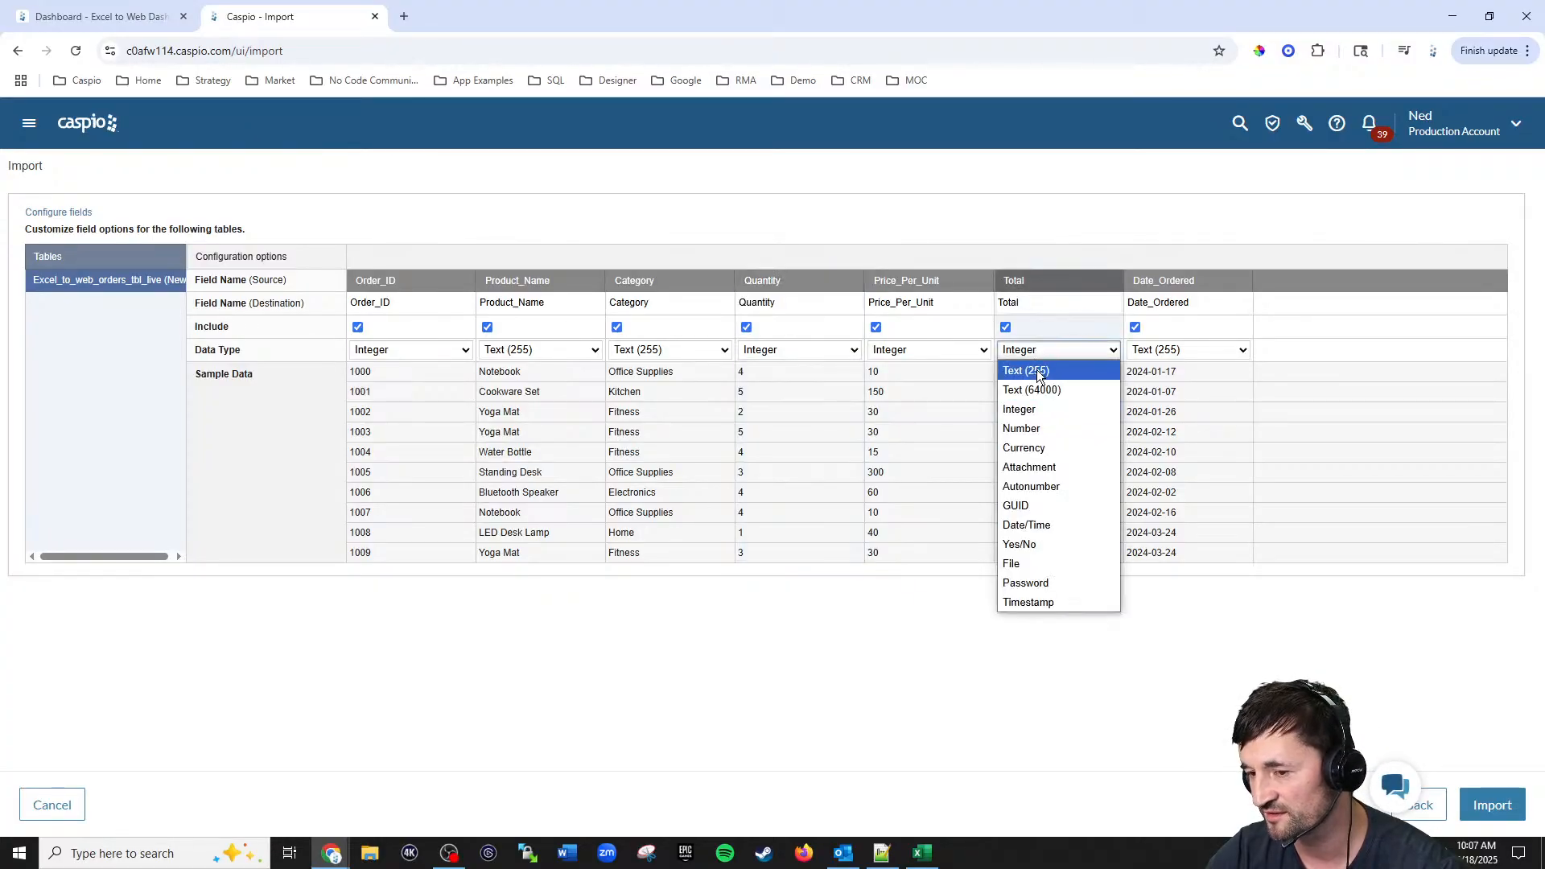
pyautogui.click(1031, 448)
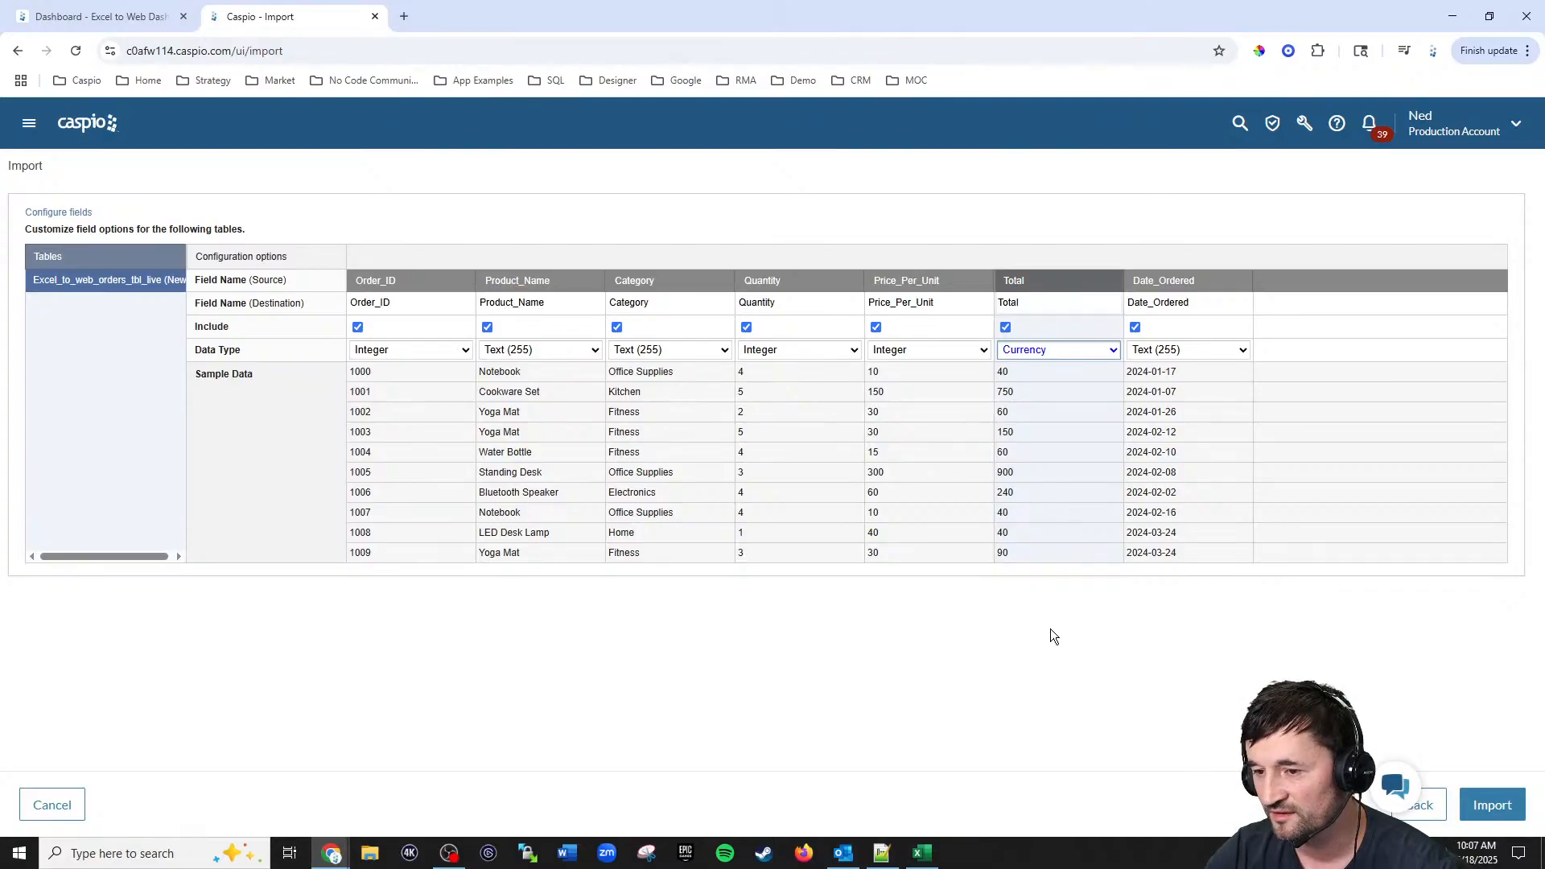
pyautogui.click(1189, 349)
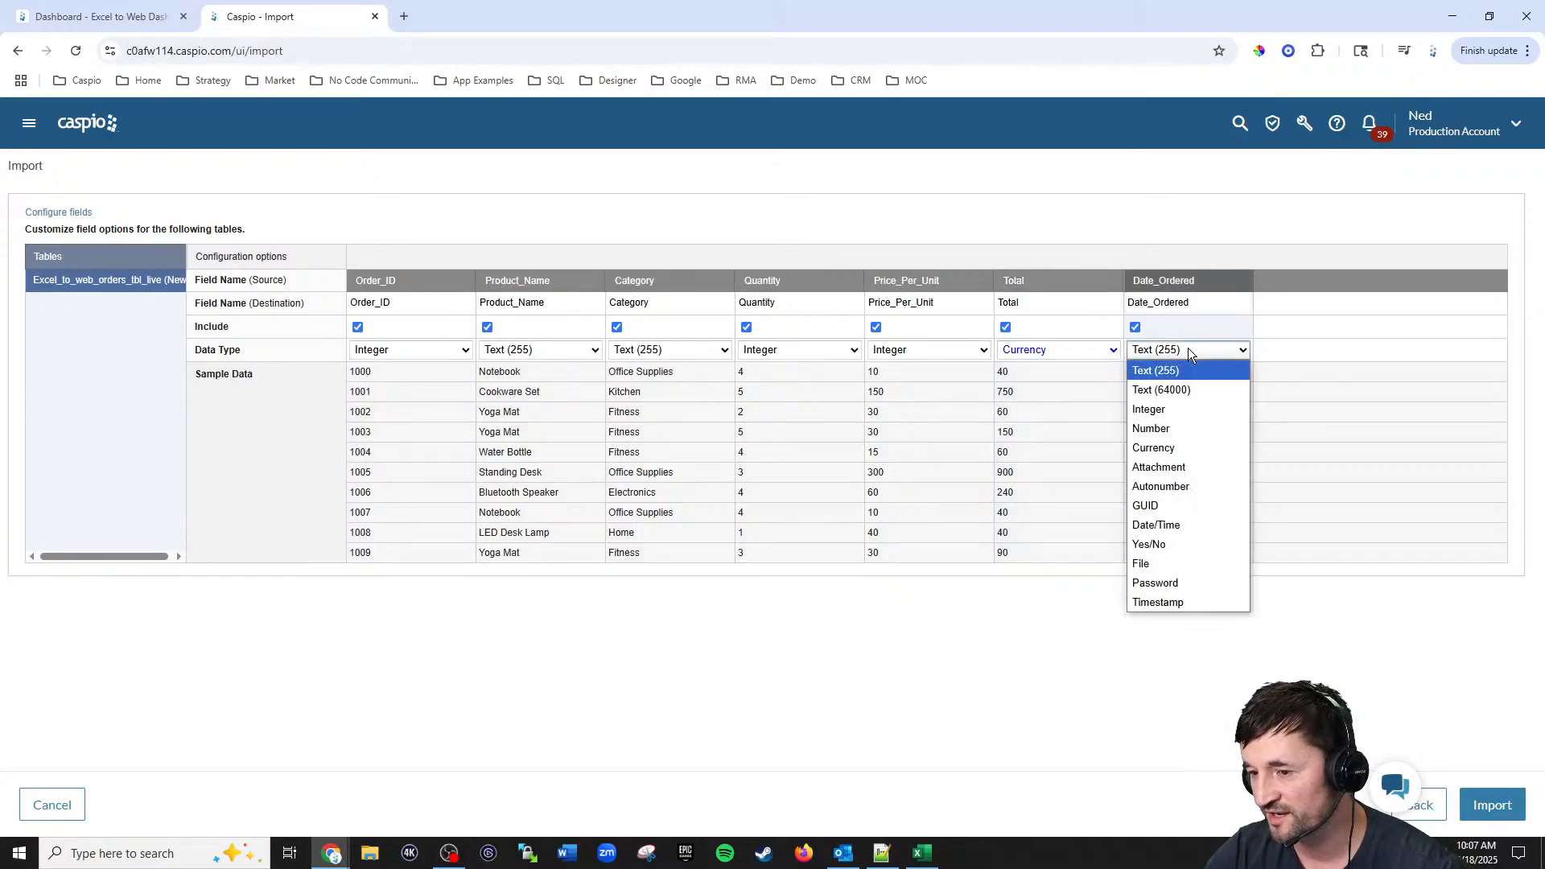
pyautogui.click(1196, 525)
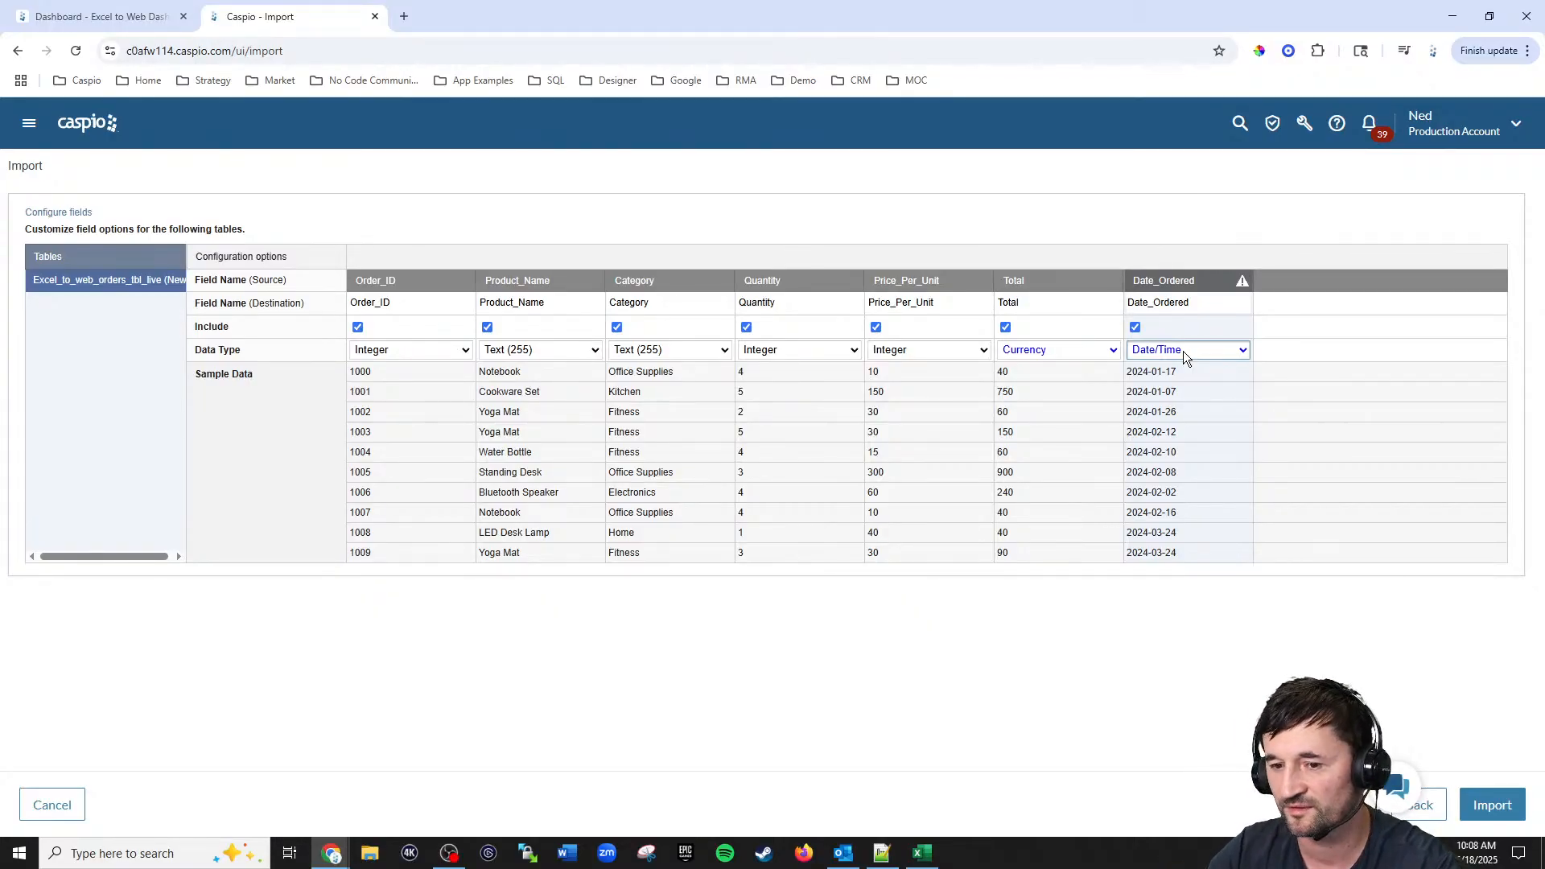
# Step: Run the import and open the app's tables list
pyautogui.click(1493, 807)
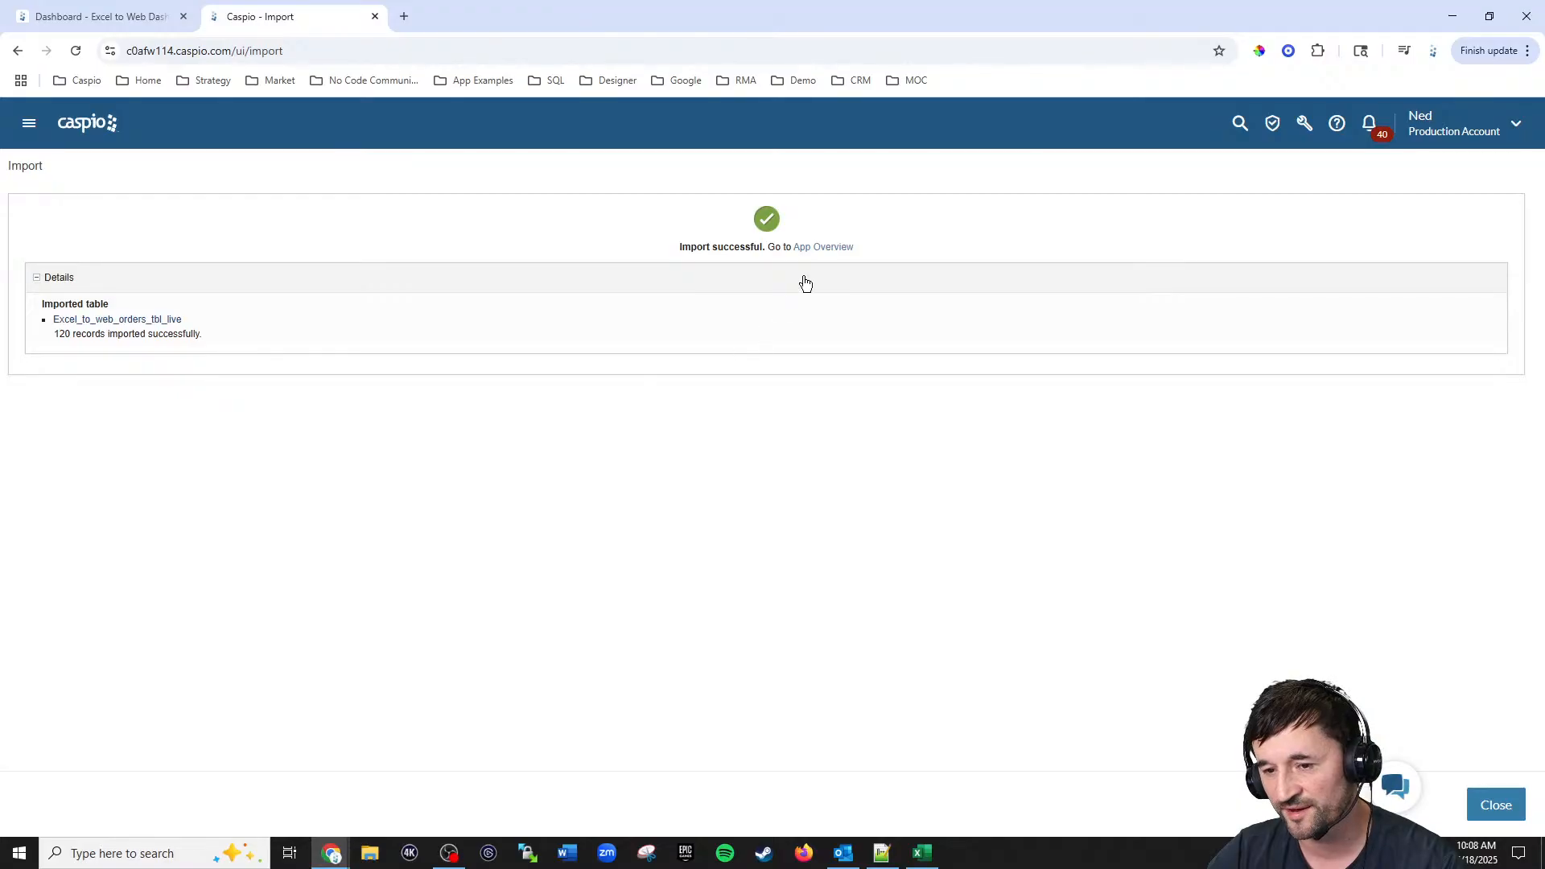
pyautogui.click(823, 247)
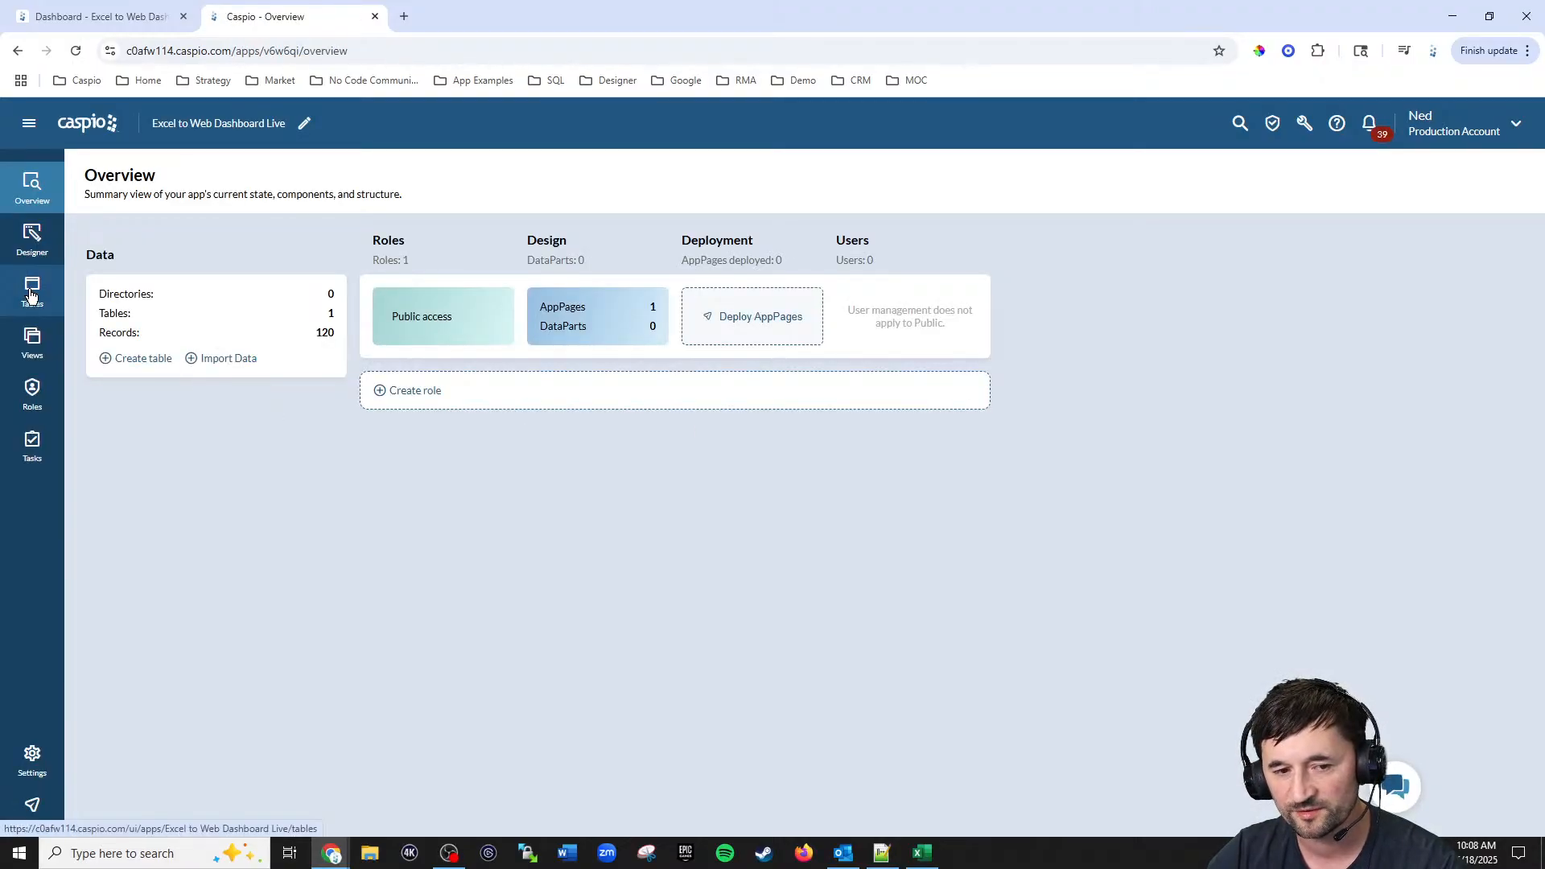
pyautogui.click(30, 290)
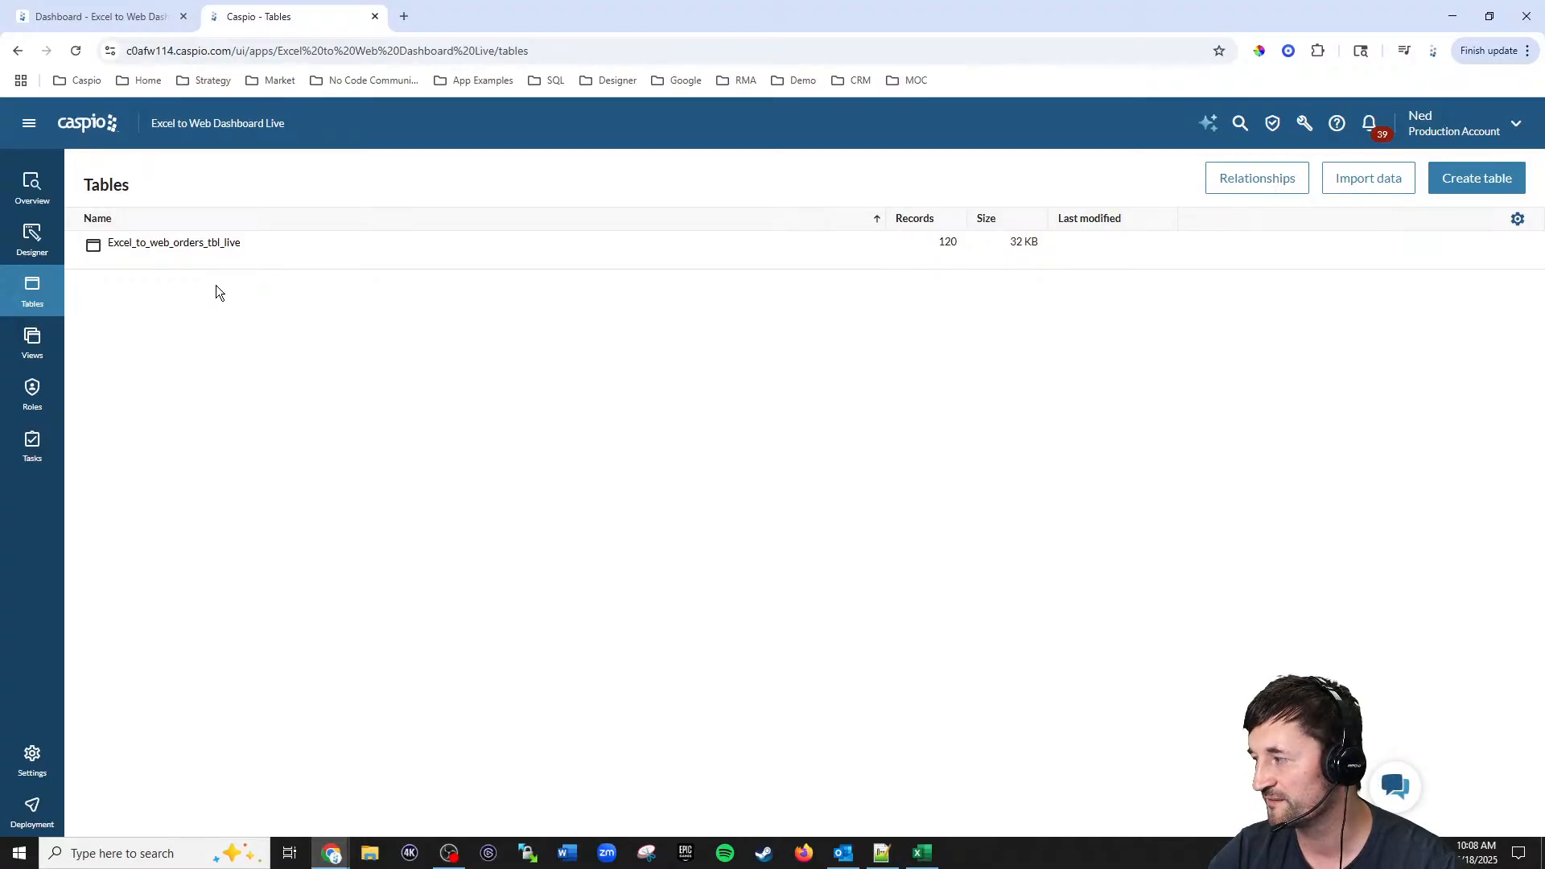
# Step: Compare the Excel sheet with the imported table's datasheet and table design
pyautogui.click(923, 853)
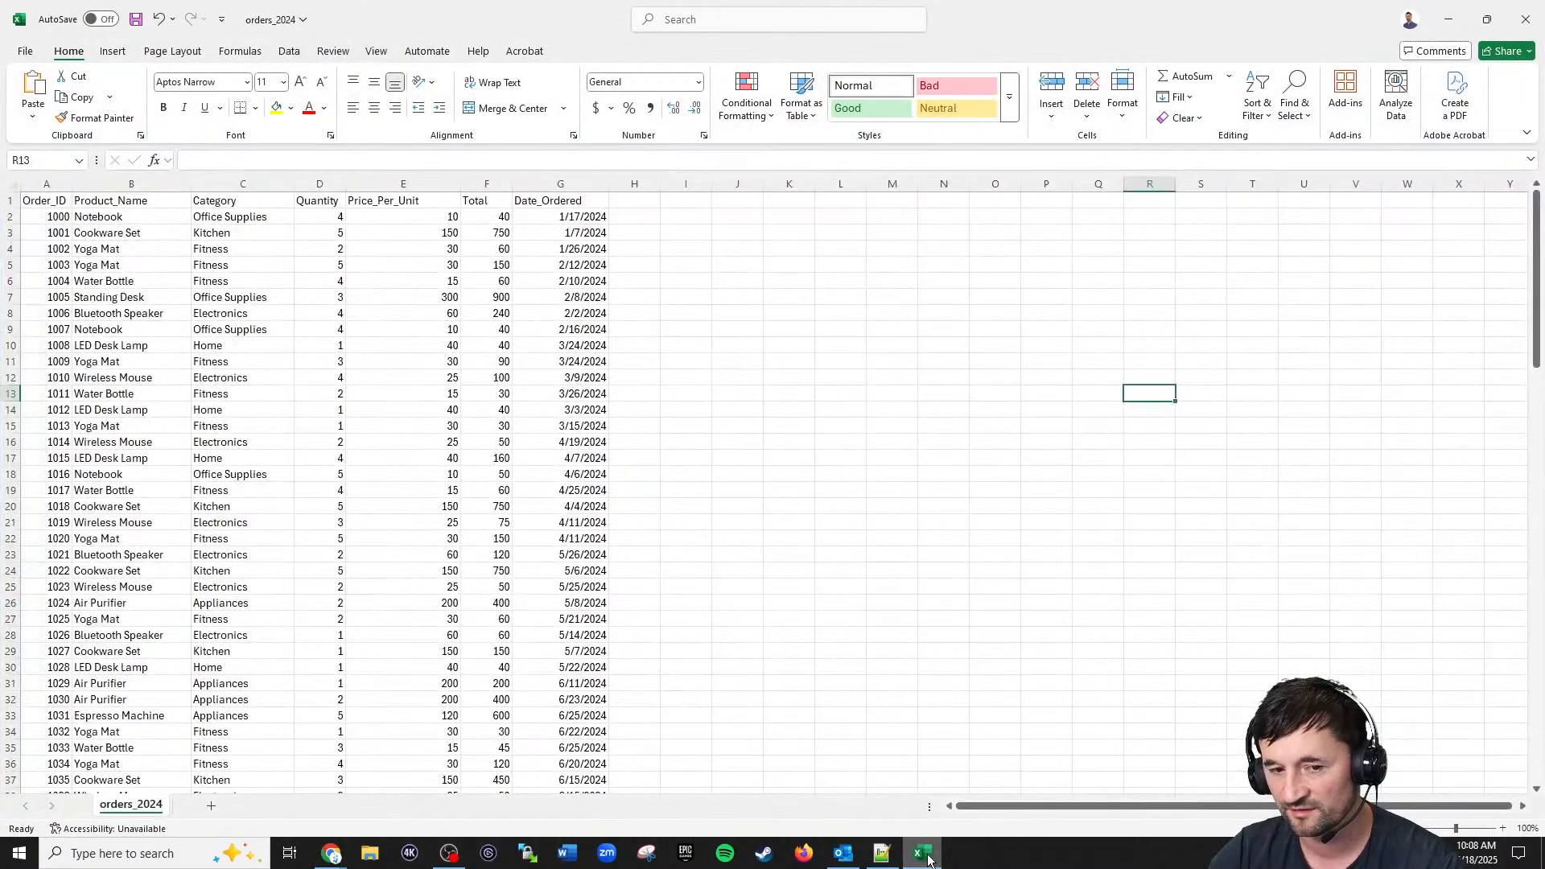
pyautogui.click(925, 855)
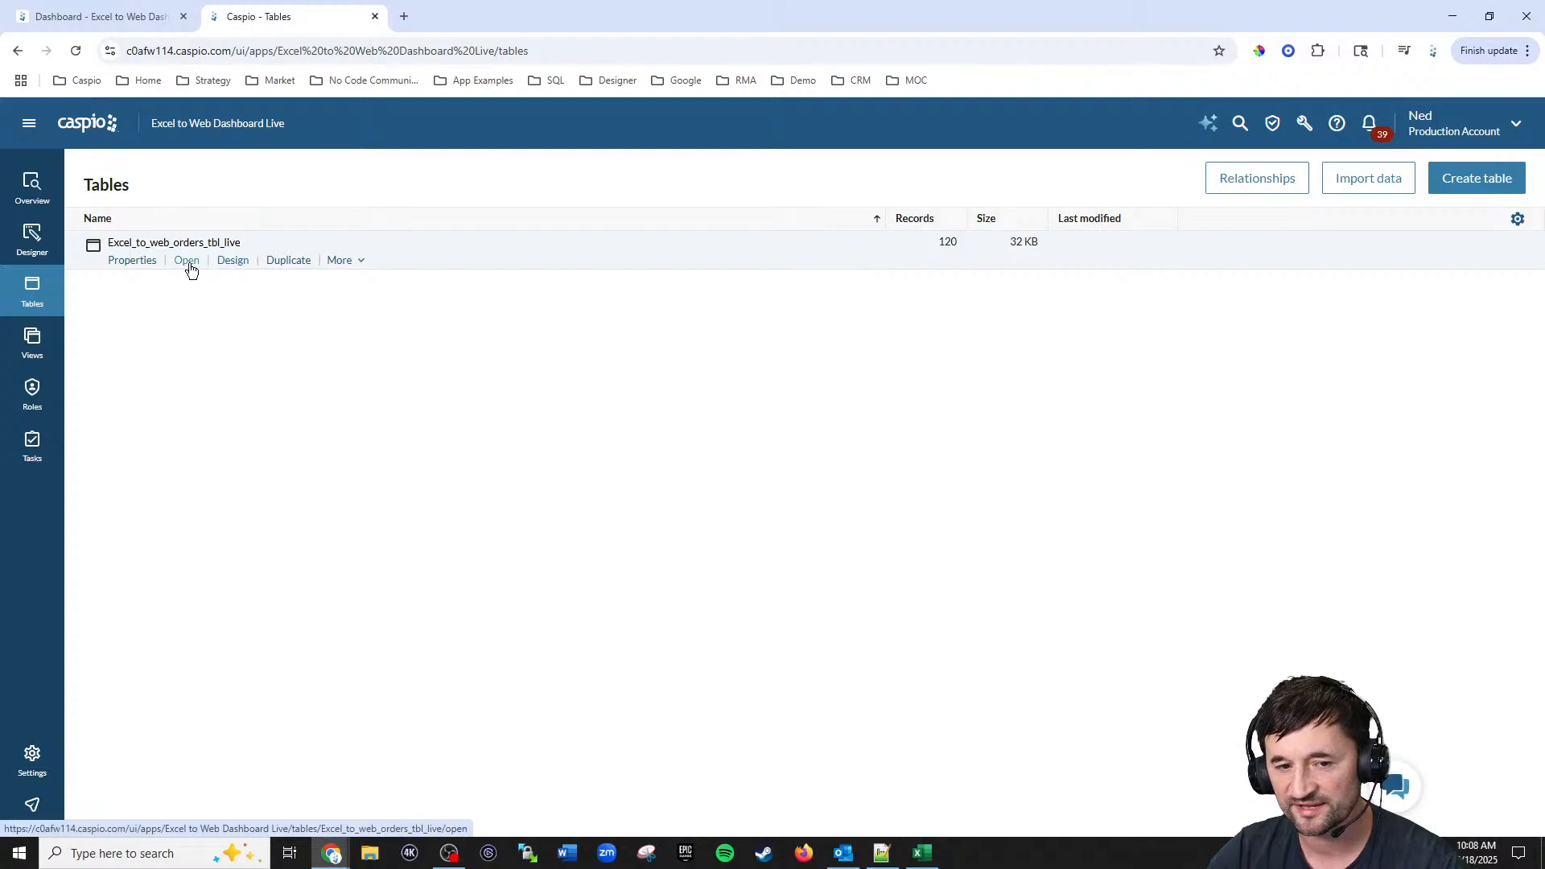
pyautogui.click(190, 263)
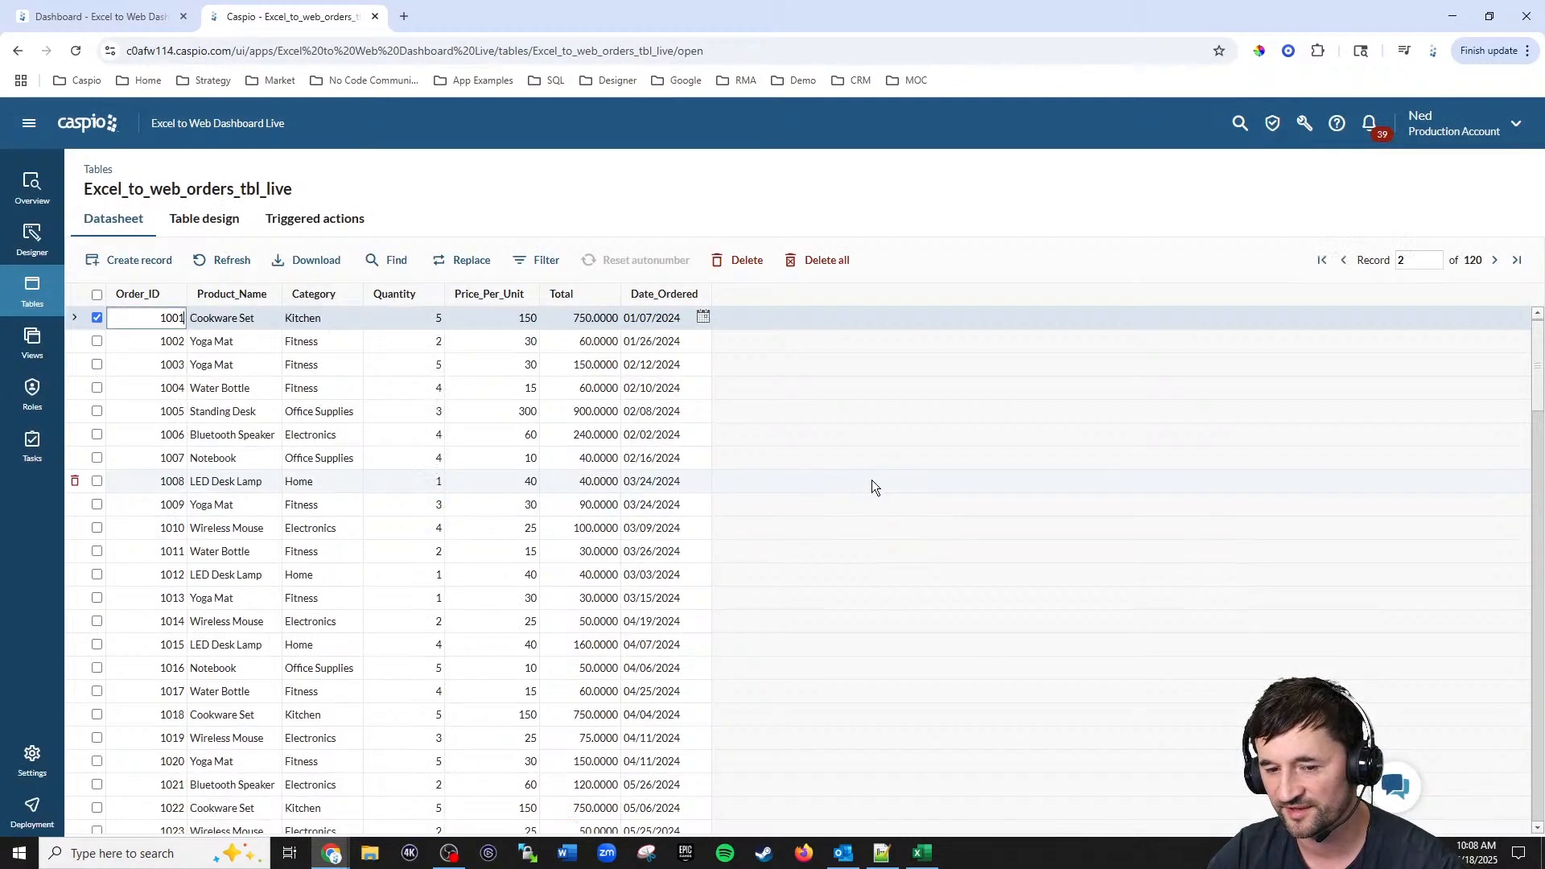
pyautogui.scroll(-5, 866, 482)
pyautogui.scroll(10, 853, 509)
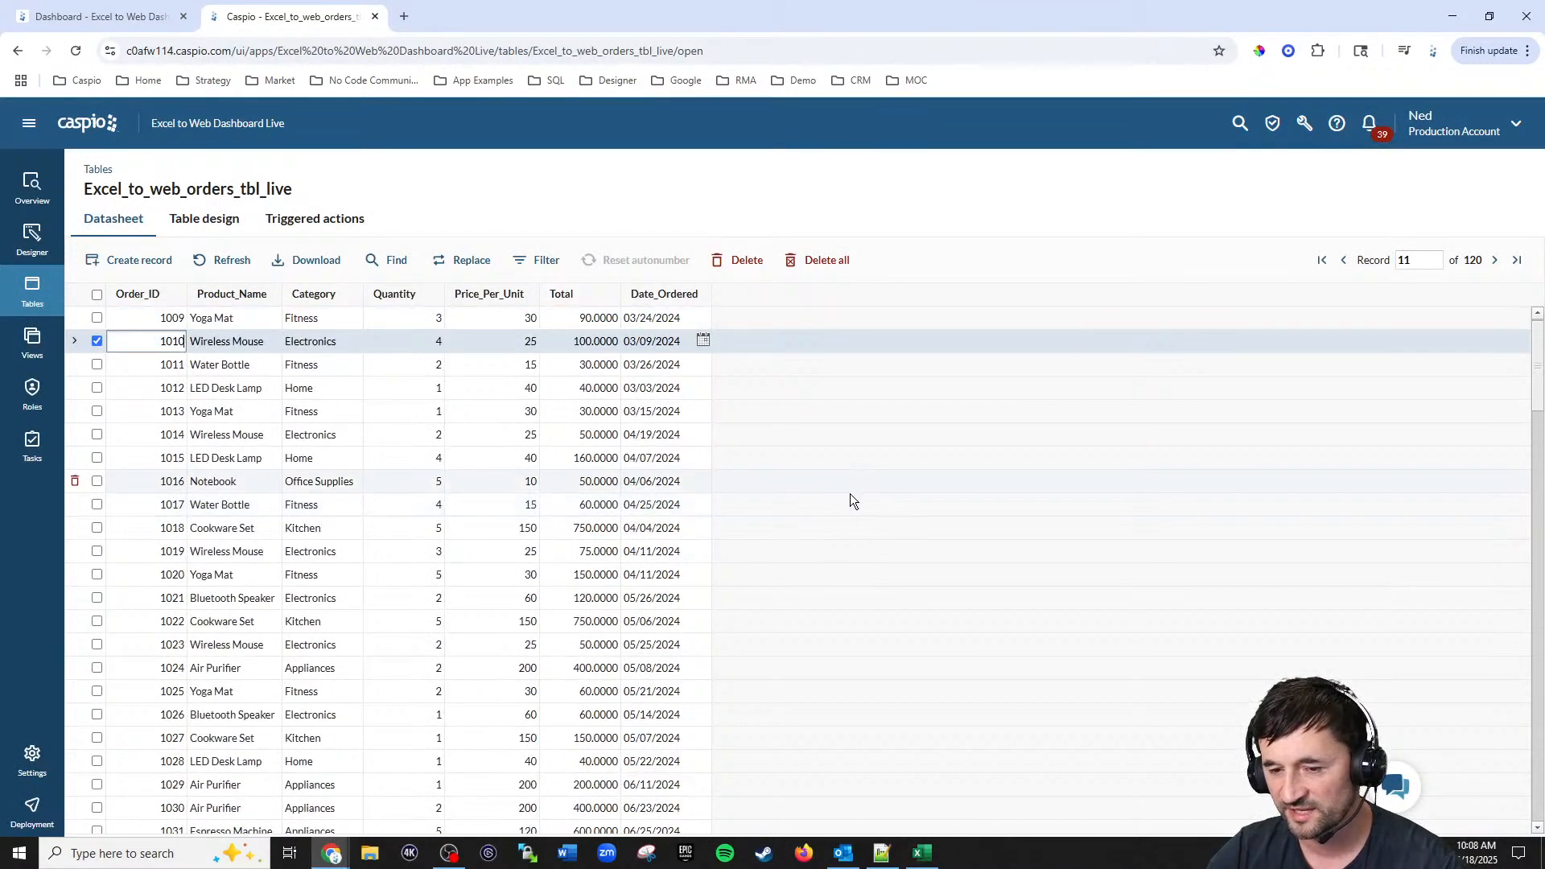
pyautogui.click(517, 366)
pyautogui.click(503, 341)
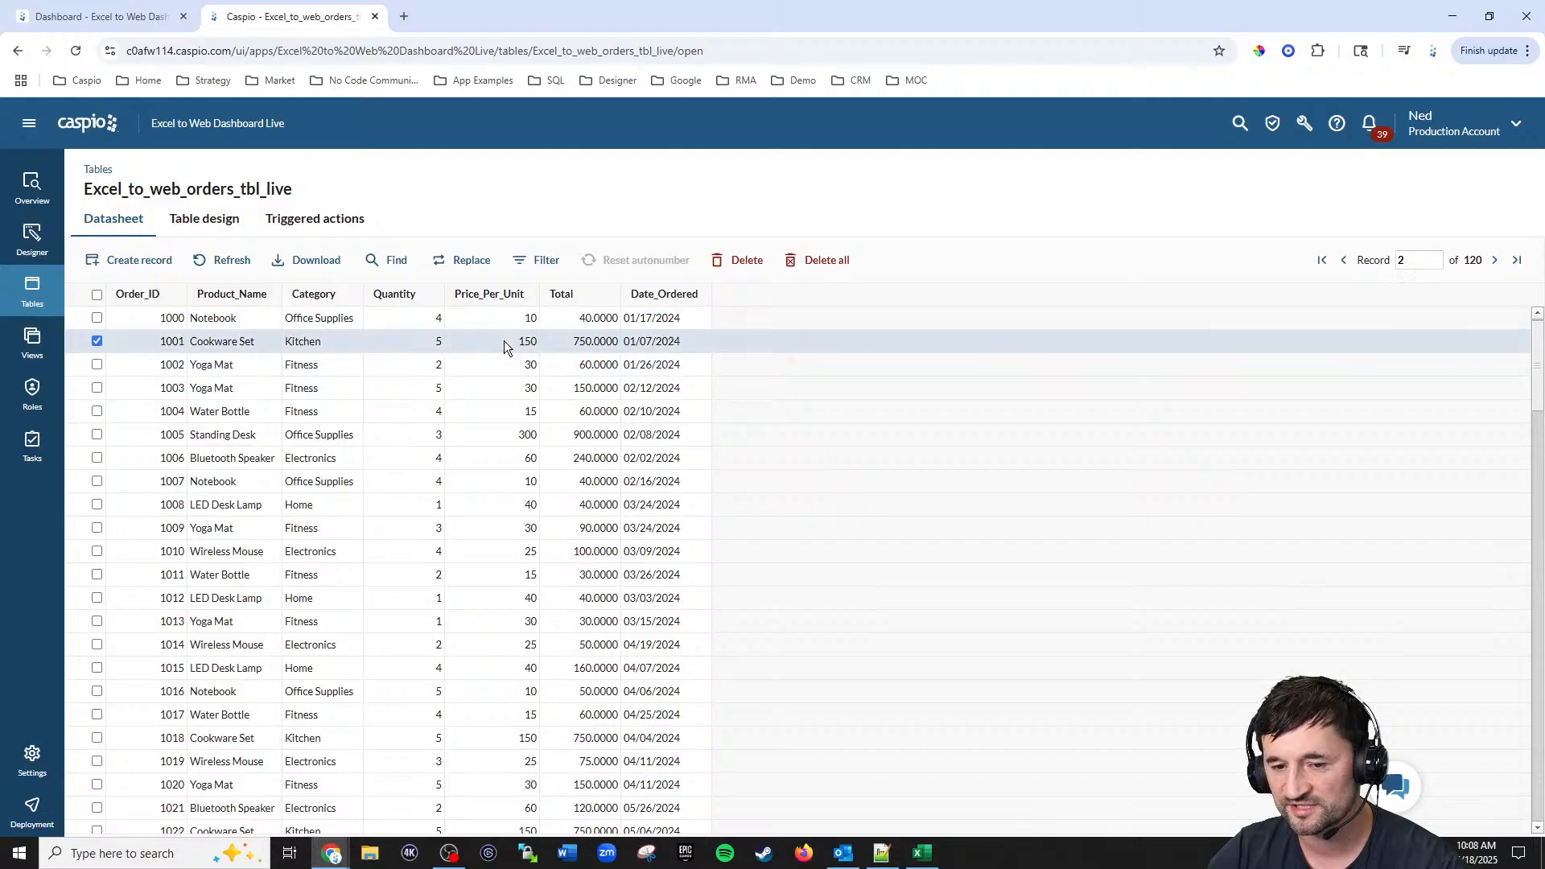
pyautogui.click(421, 342)
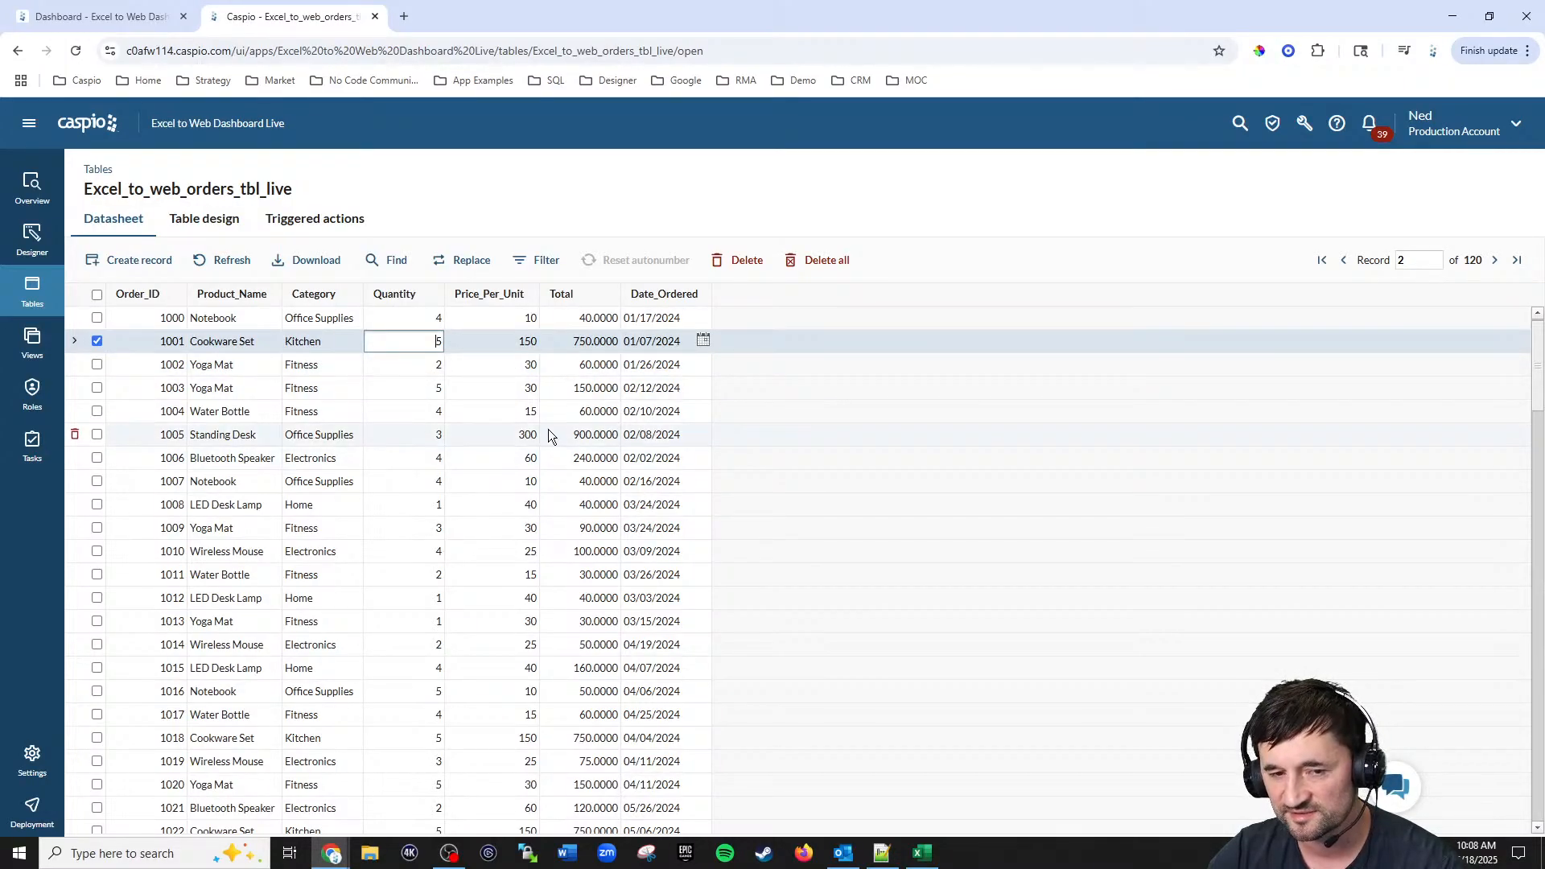
pyautogui.click(228, 230)
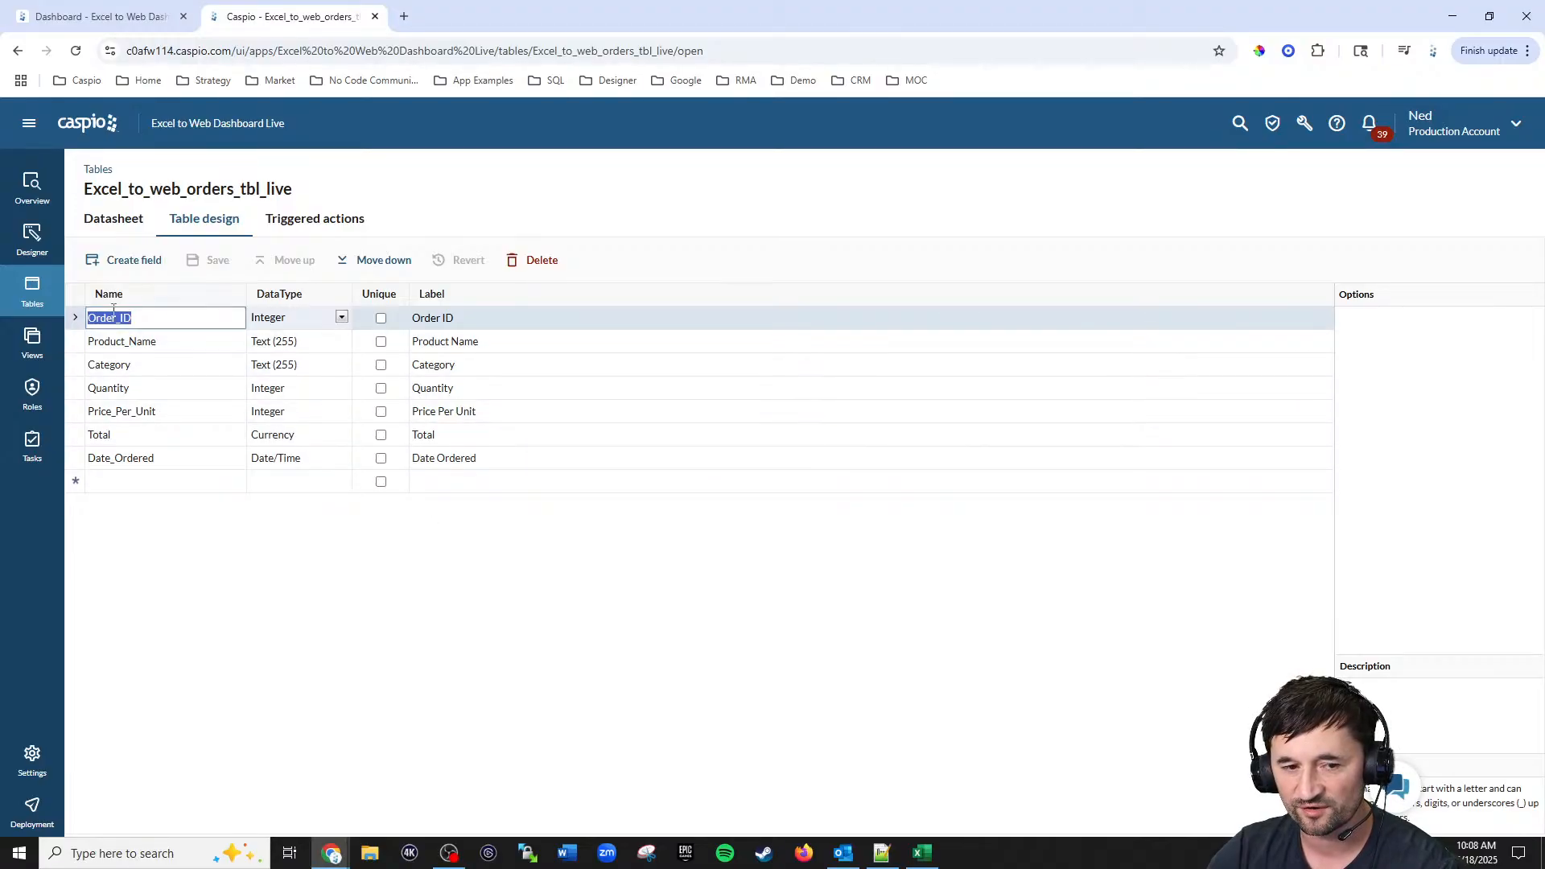
# Step: Open the Designer and rename the New AppPage under Public access to Dashboard
pyautogui.click(54, 263)
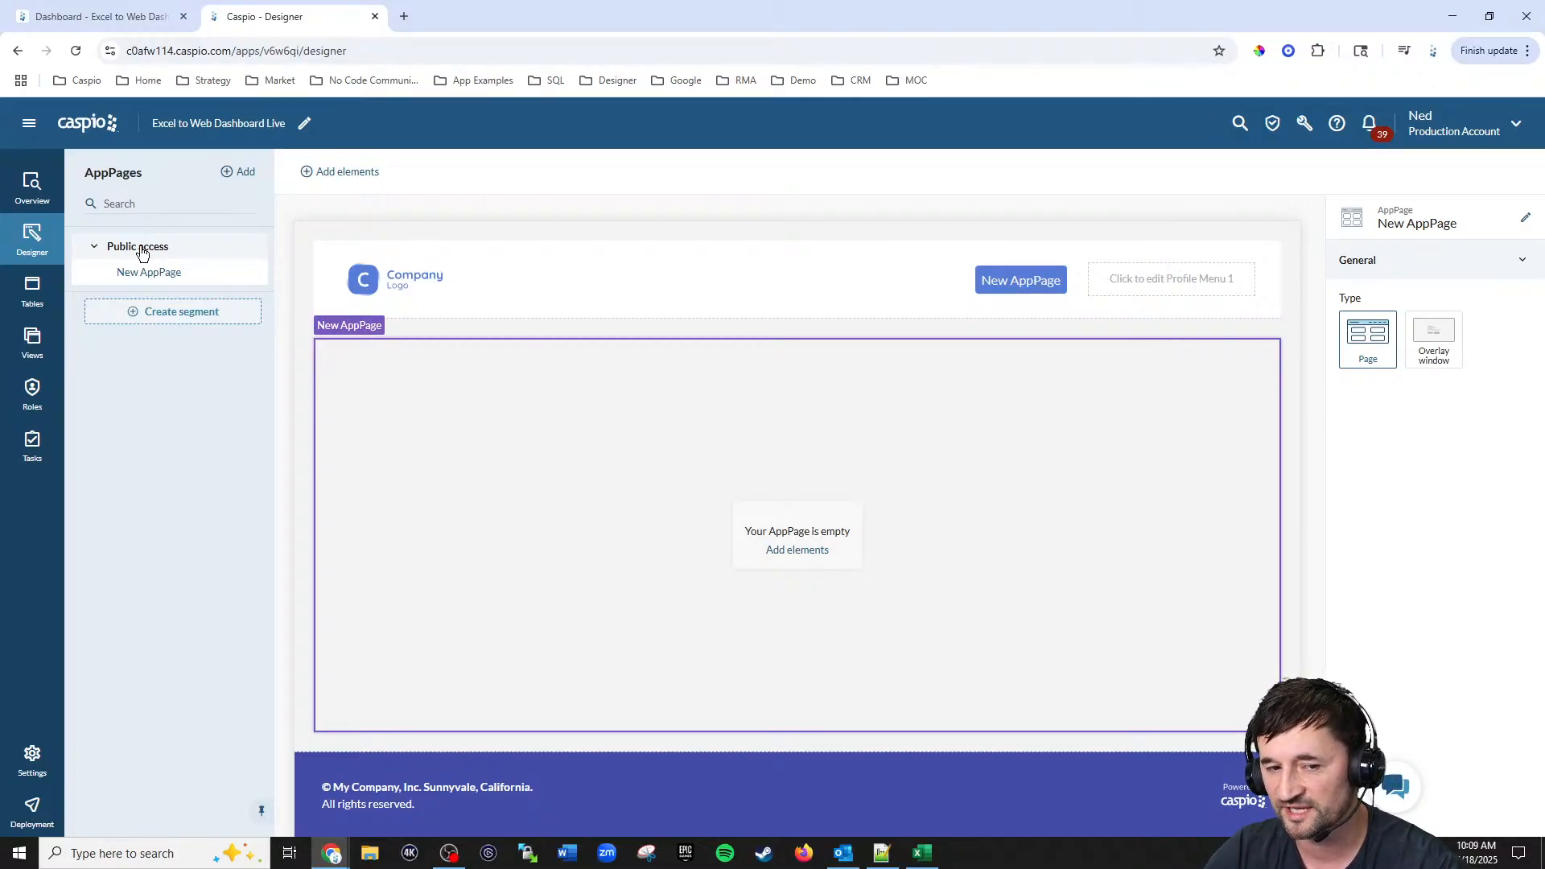
pyautogui.click(93, 249)
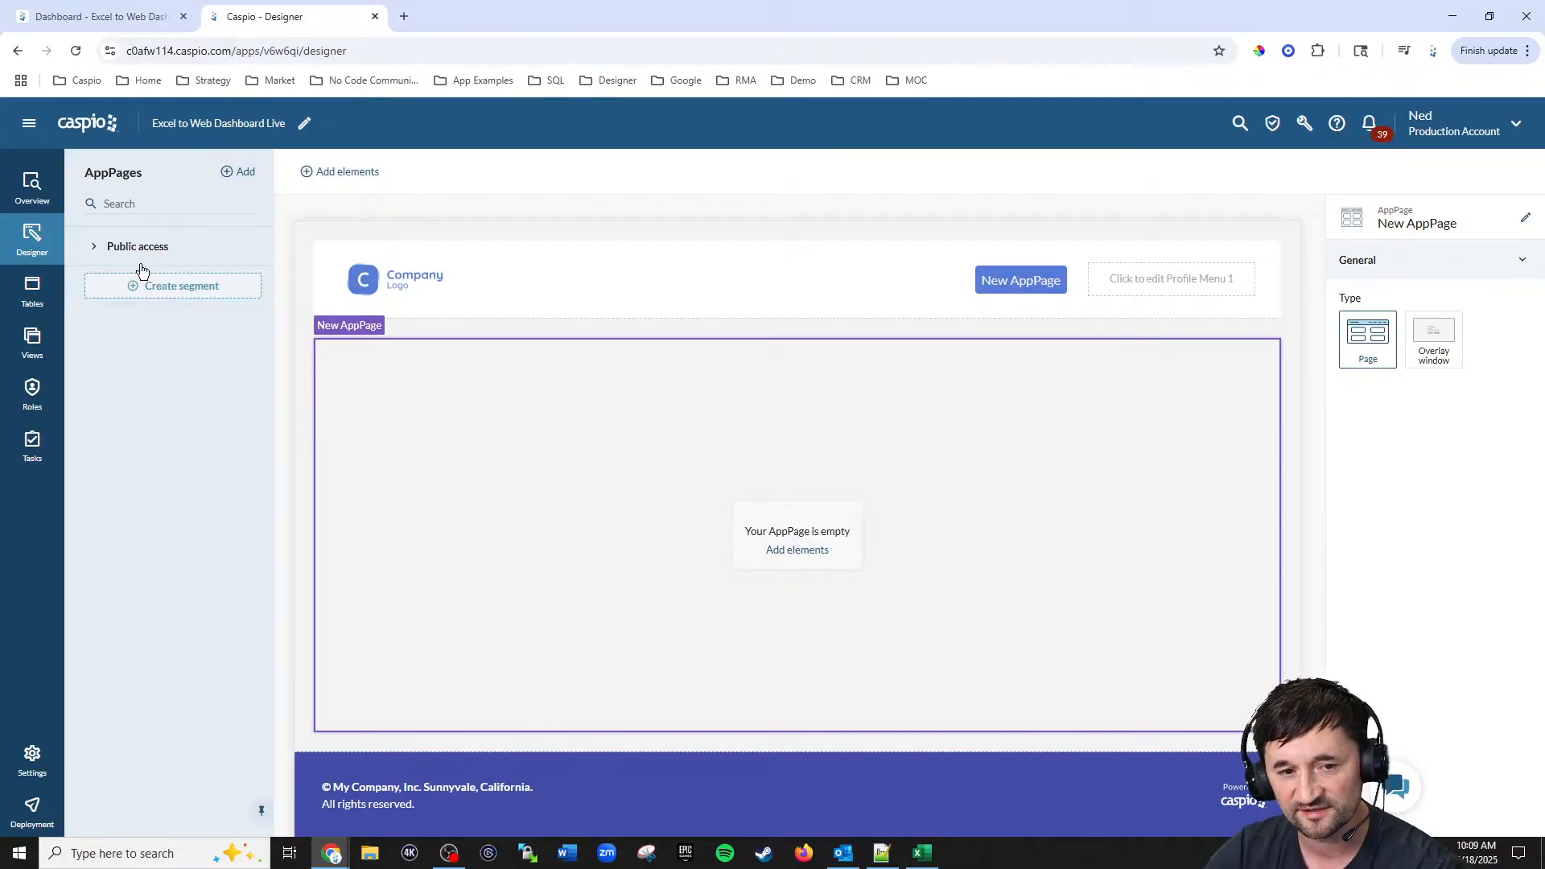
pyautogui.click(95, 251)
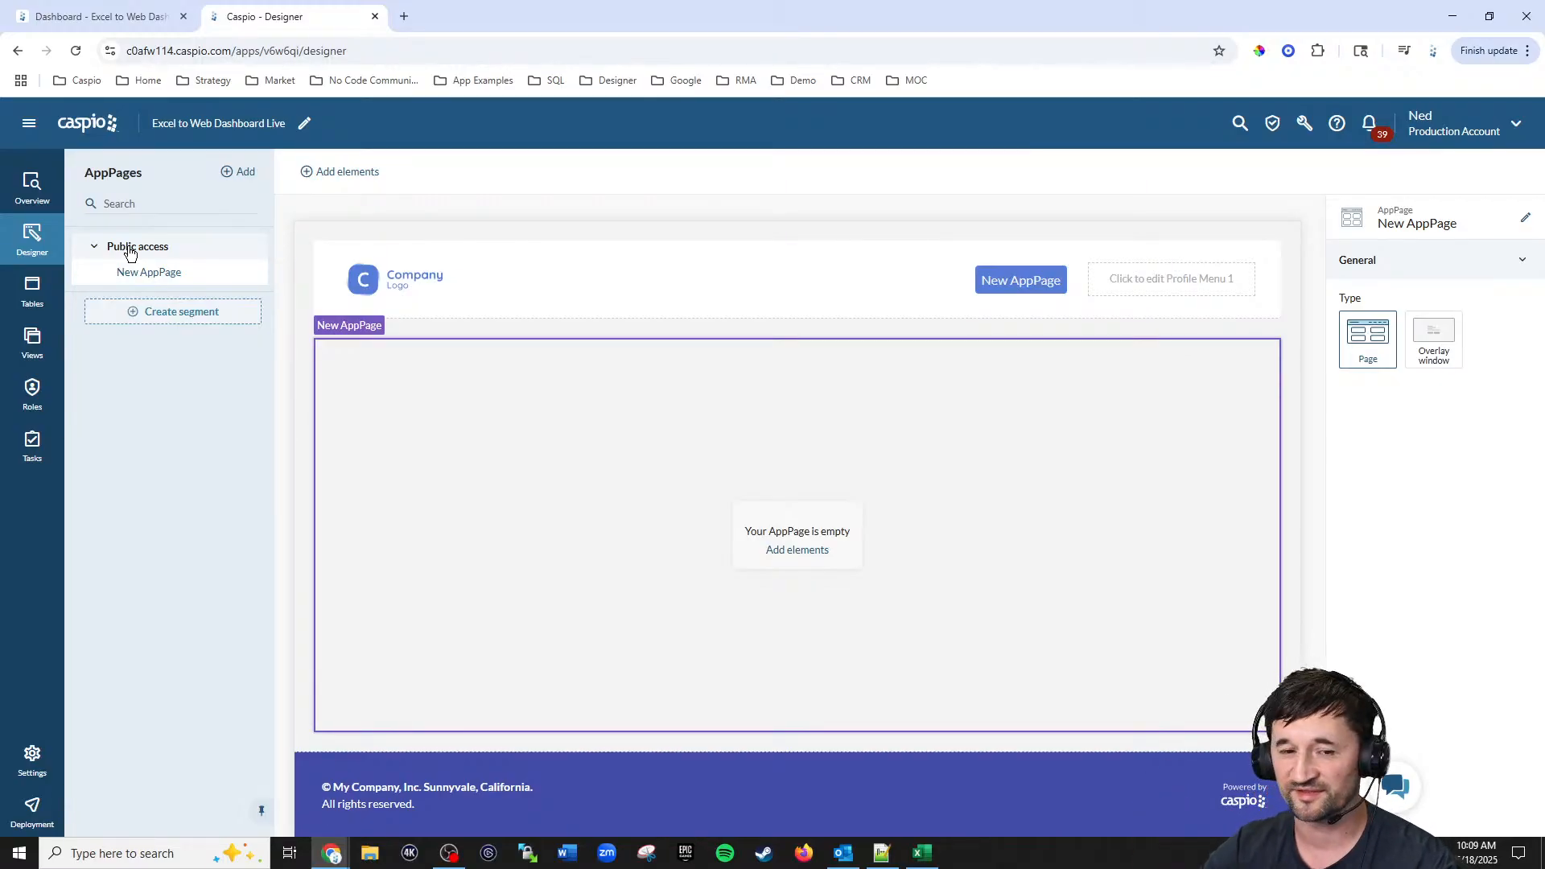
pyautogui.click(255, 273)
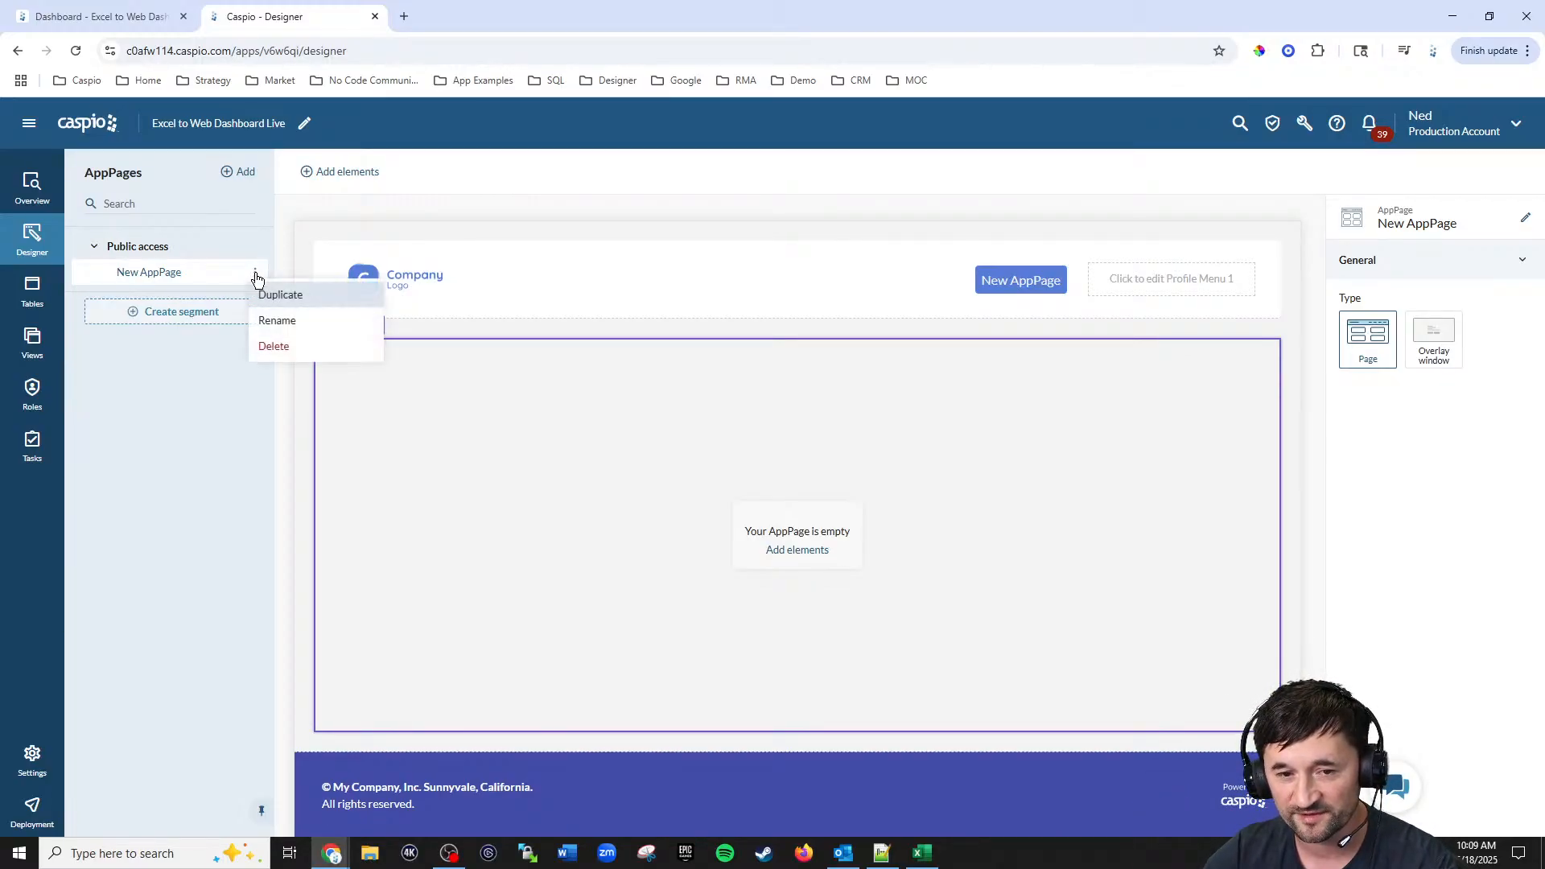
pyautogui.click(269, 323)
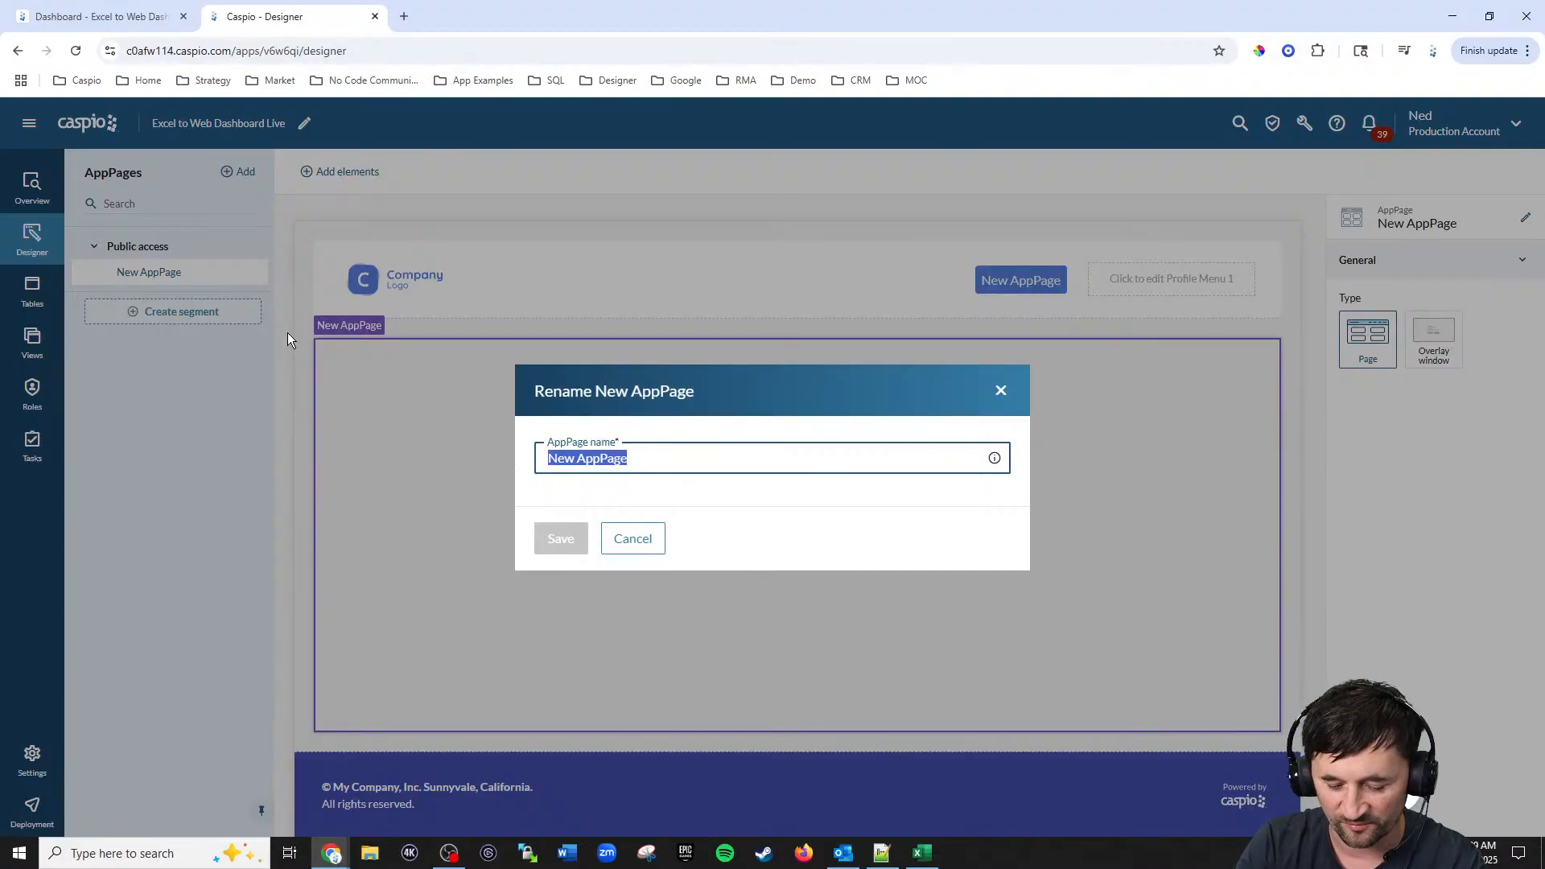
pyautogui.write('Dashboard')
pyautogui.press('Return')
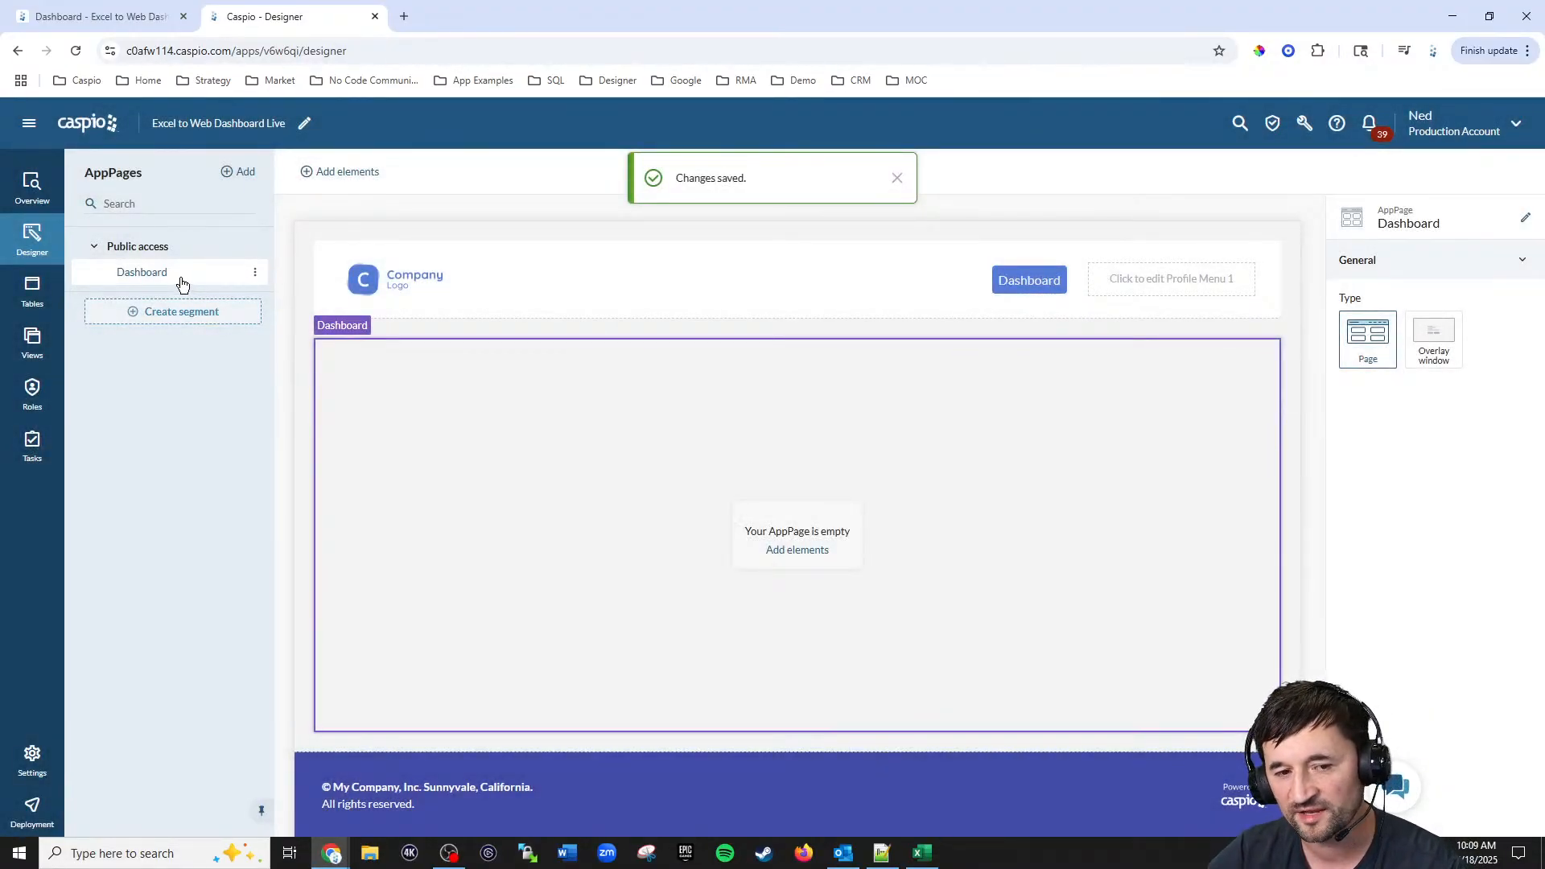
# Step: Set the Public access role's default permissions to allow Create and Read, and save
pyautogui.click(32, 394)
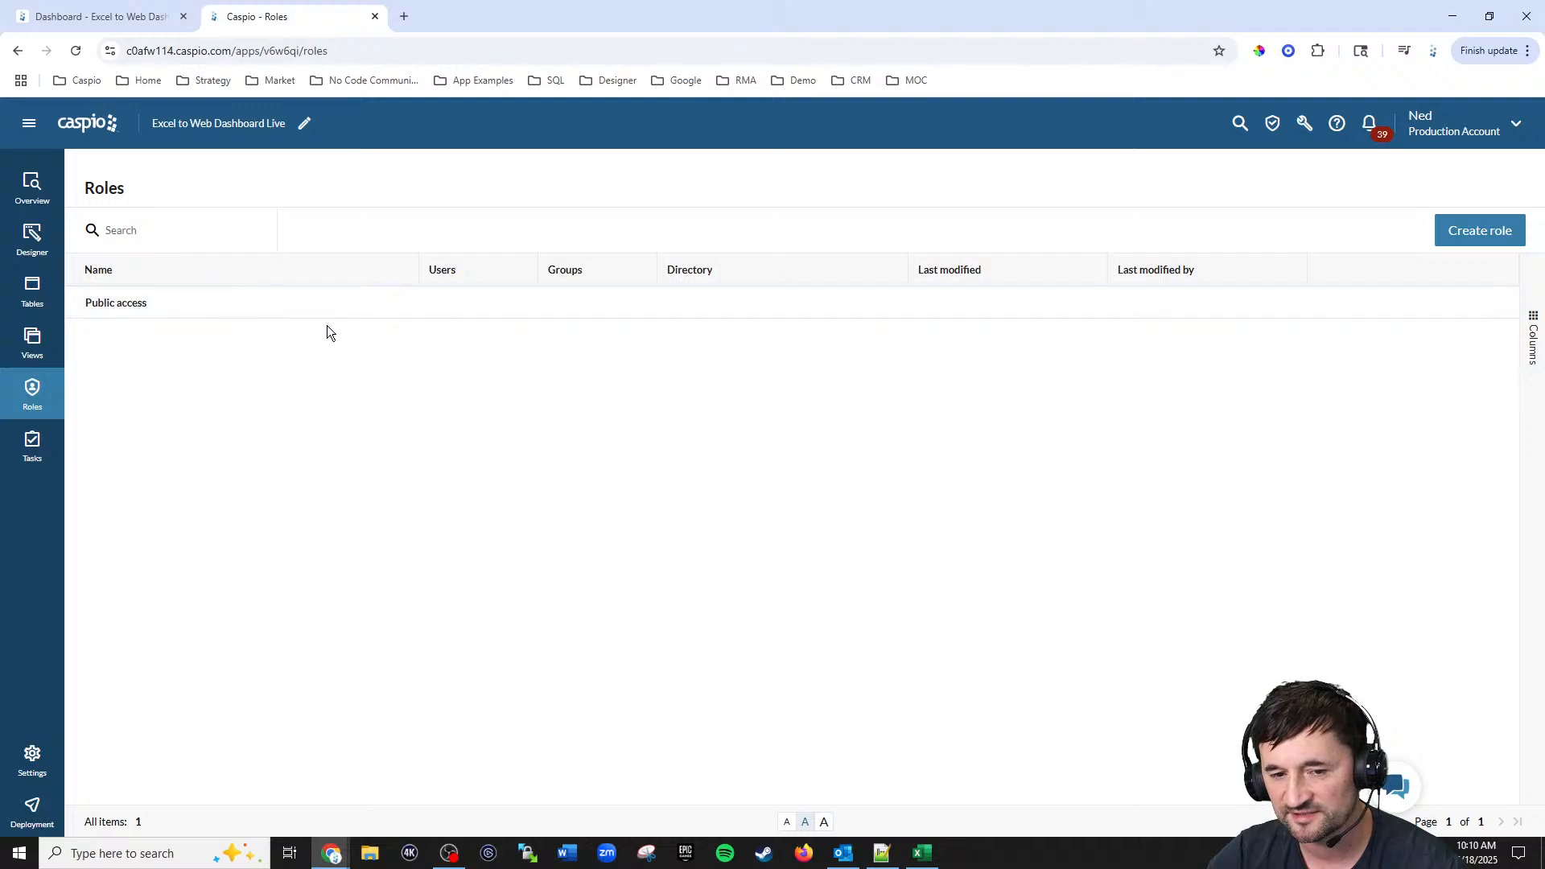
pyautogui.click(383, 306)
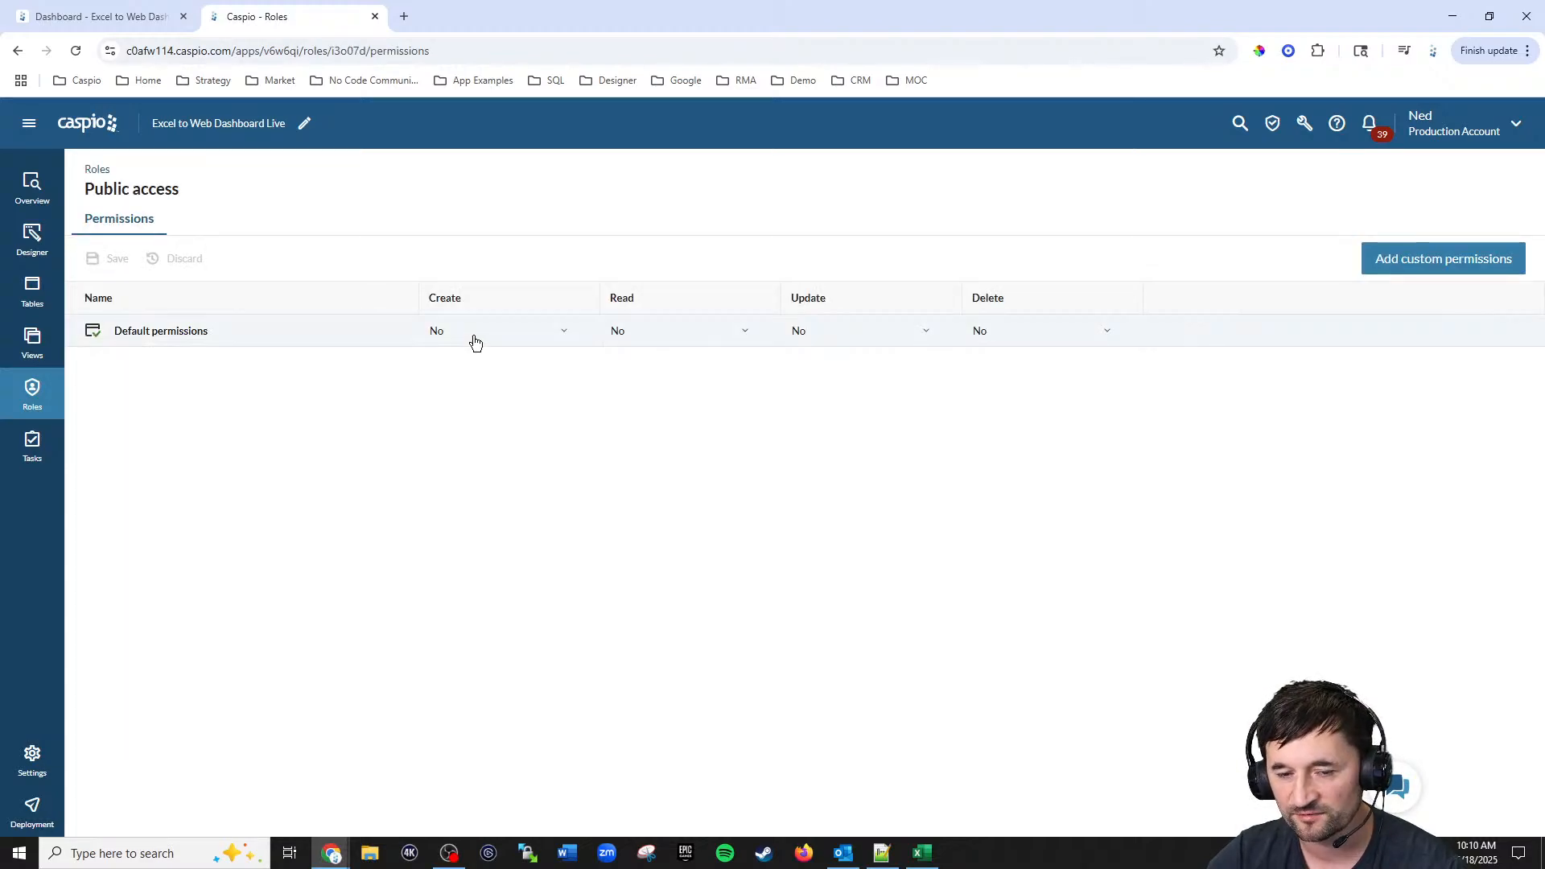
pyautogui.click(529, 337)
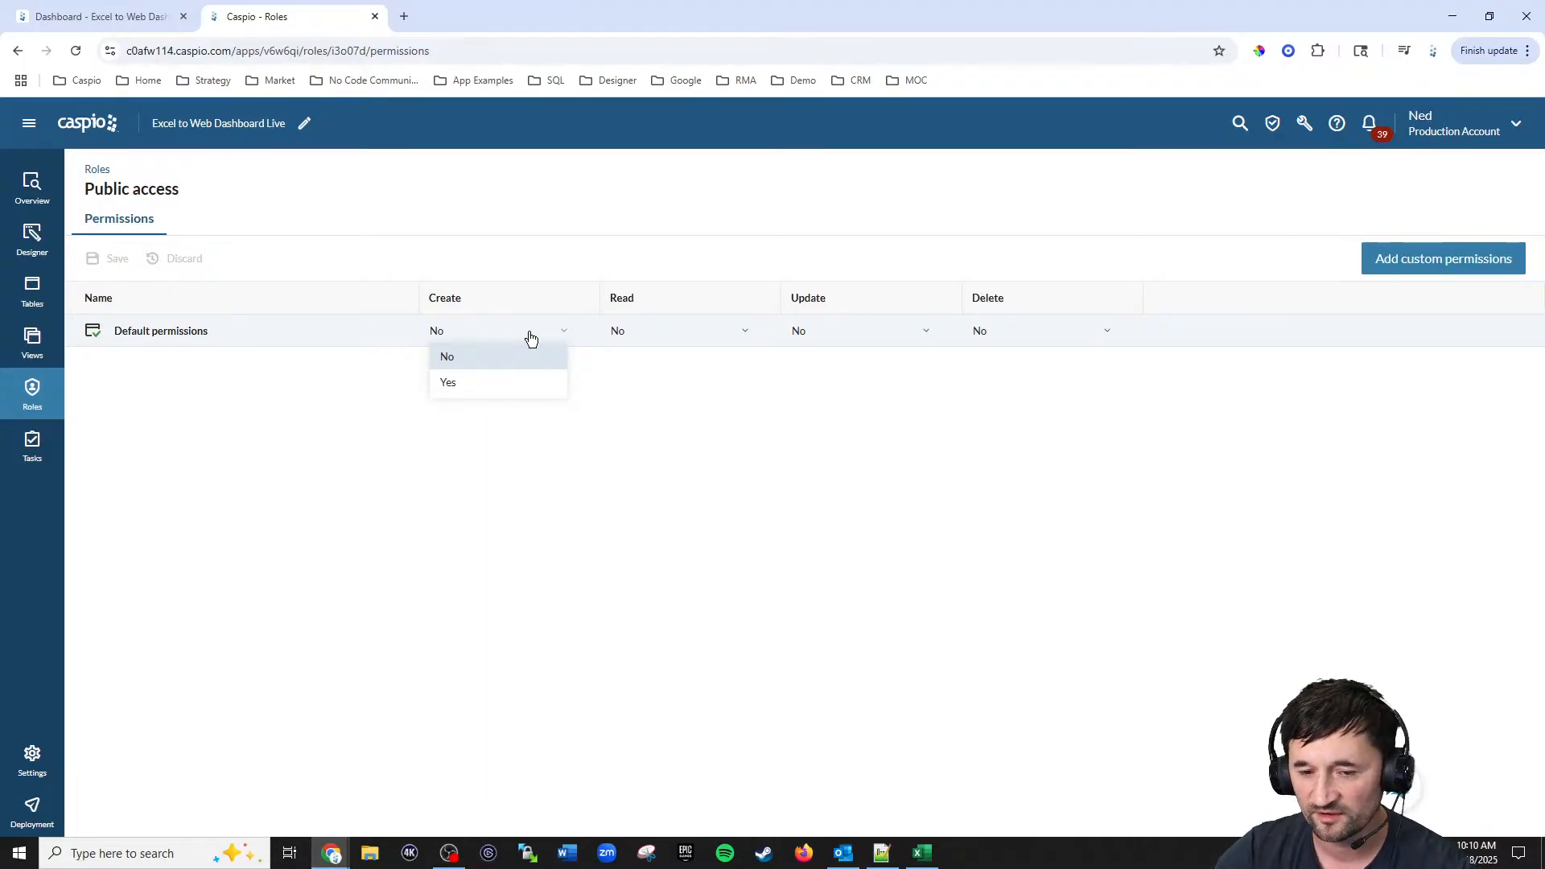
pyautogui.click(514, 383)
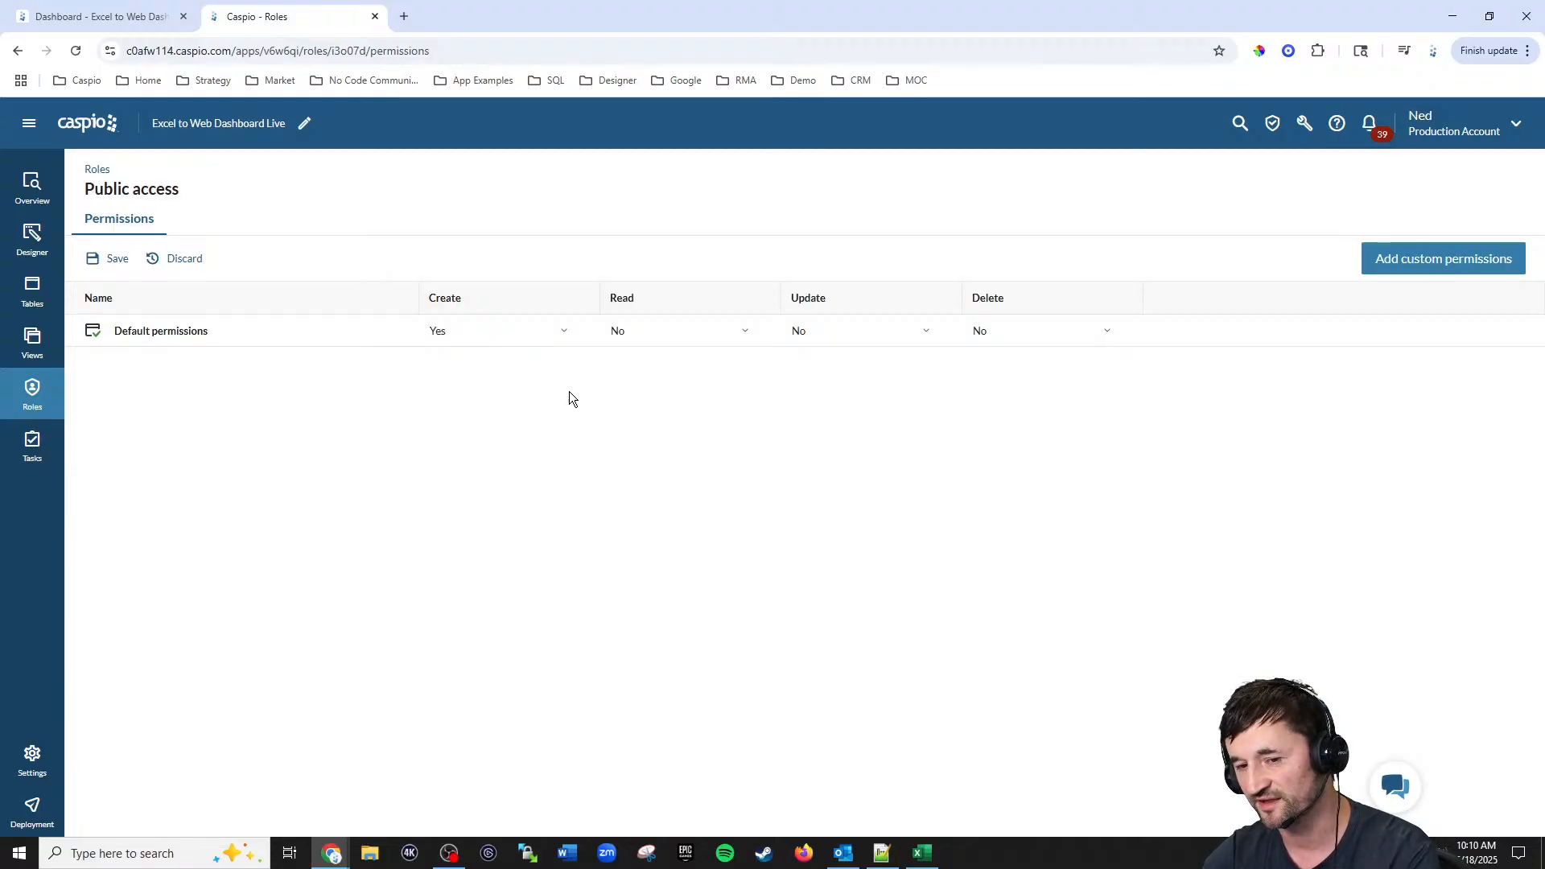
pyautogui.click(650, 334)
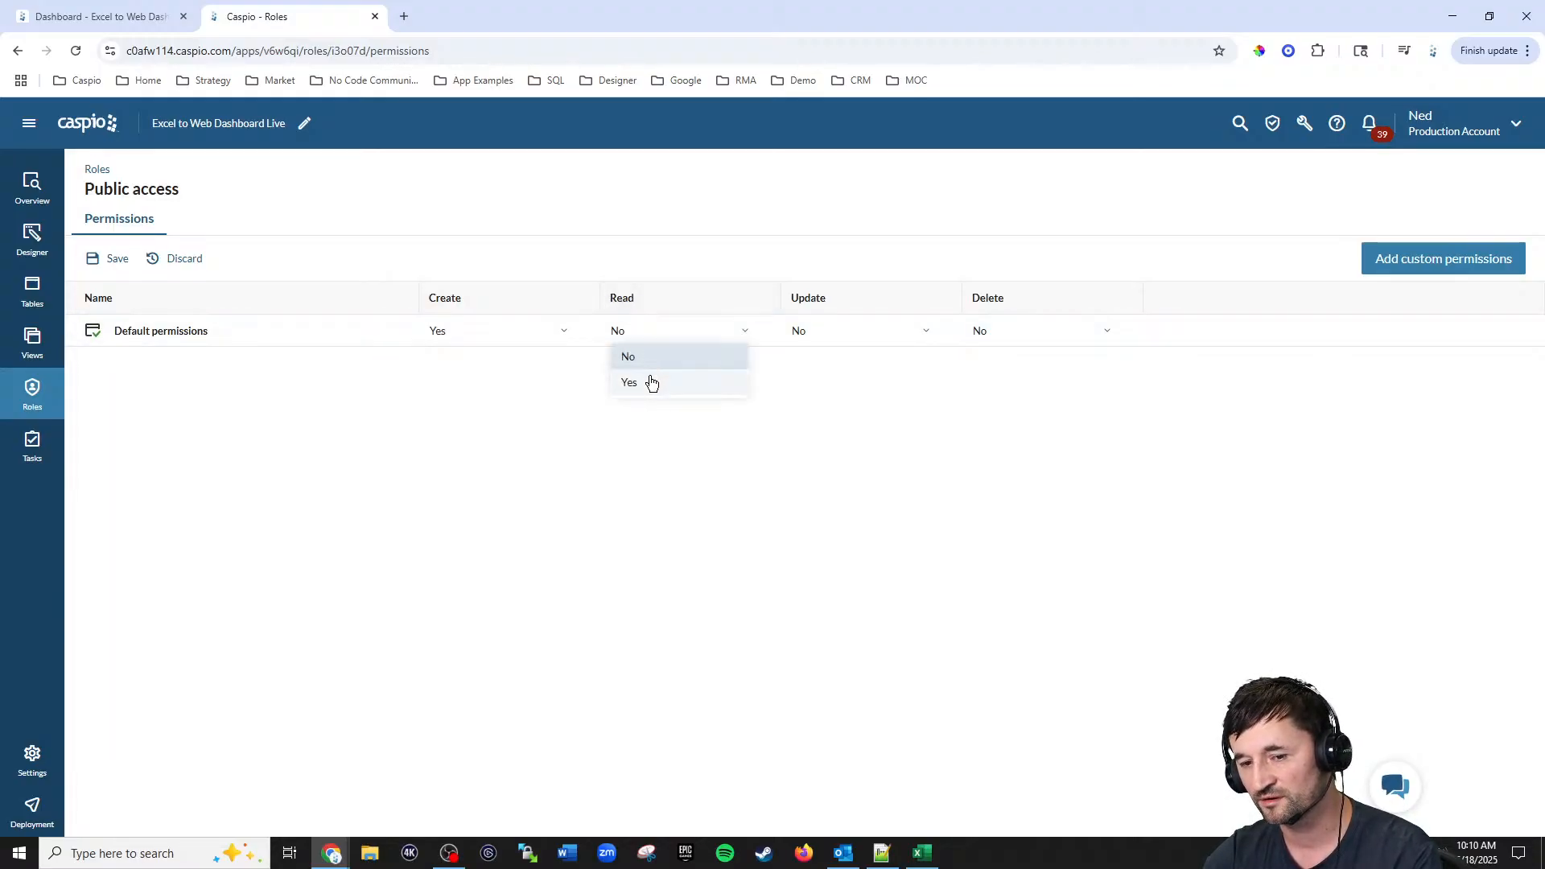
pyautogui.click(649, 379)
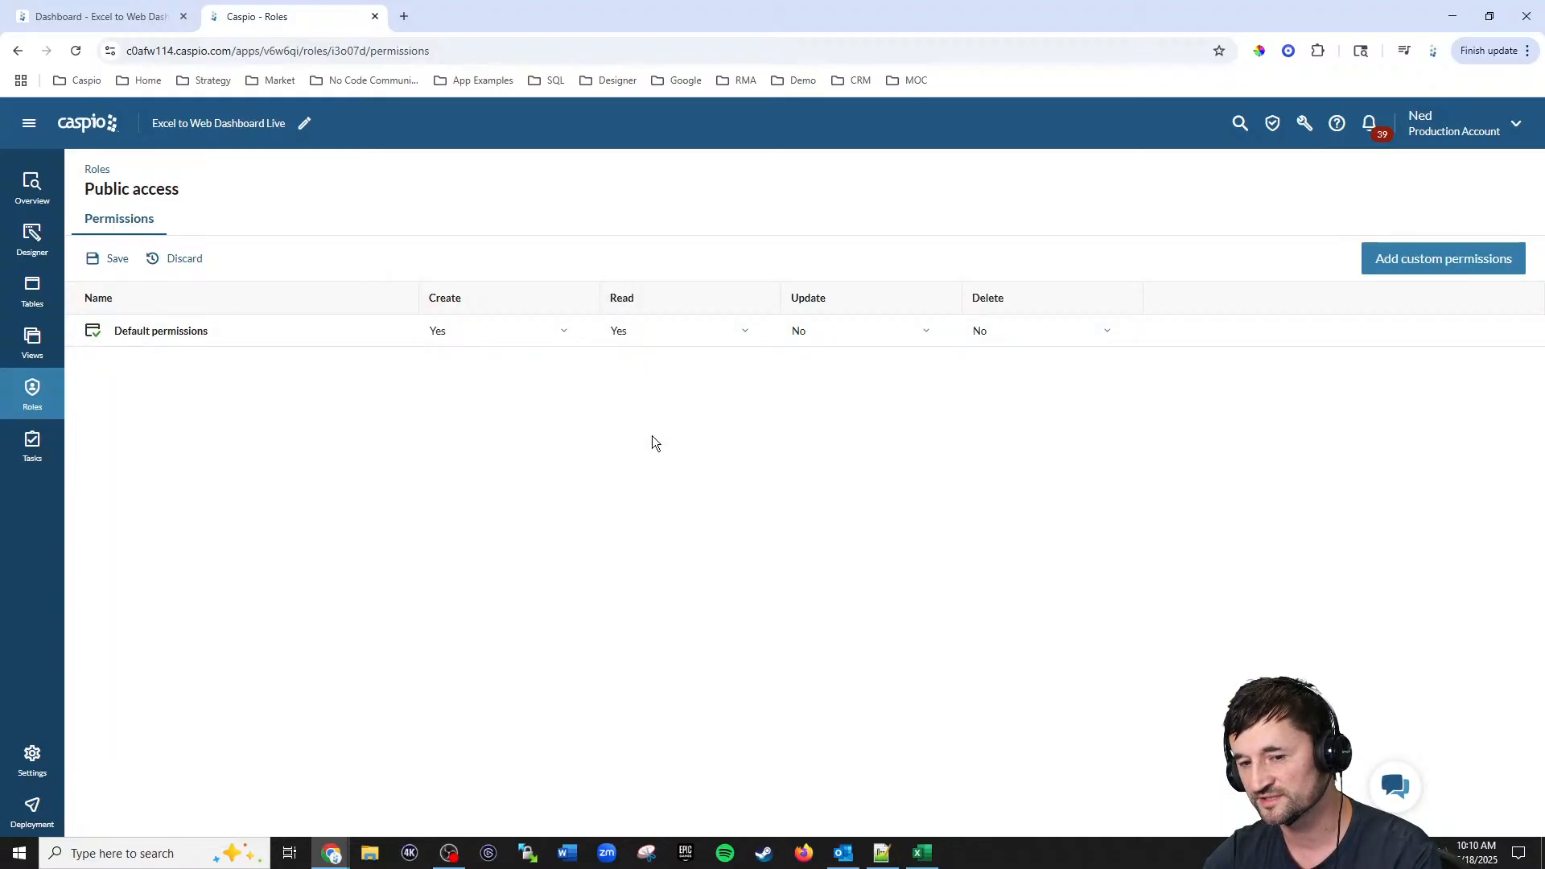
pyautogui.click(118, 259)
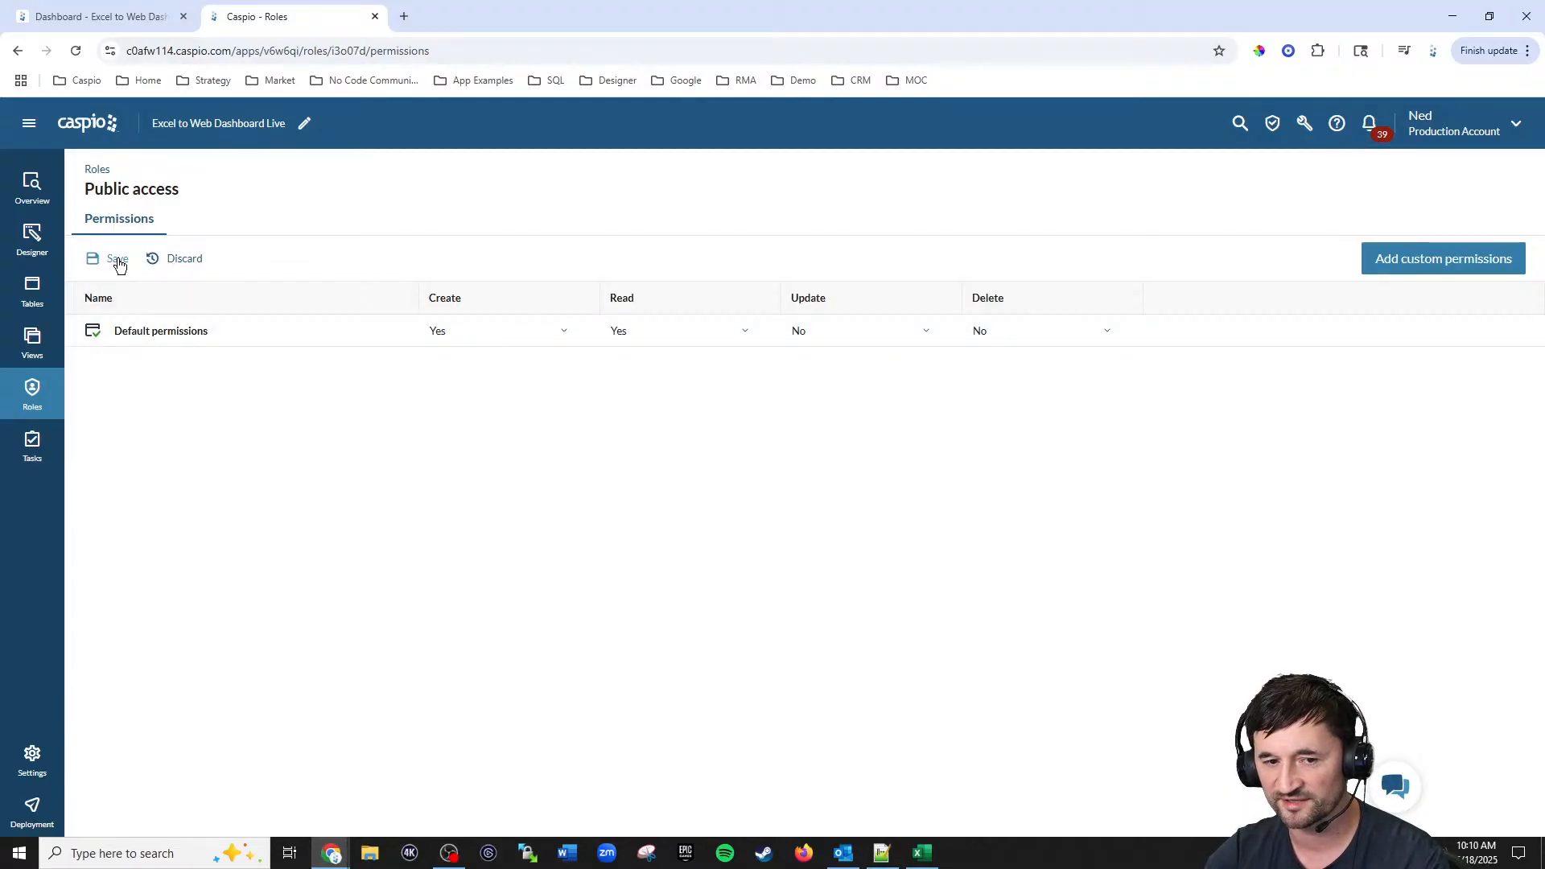
# Step: Replace the company logo image in the Public access segment header with the ACME logo
pyautogui.click(32, 239)
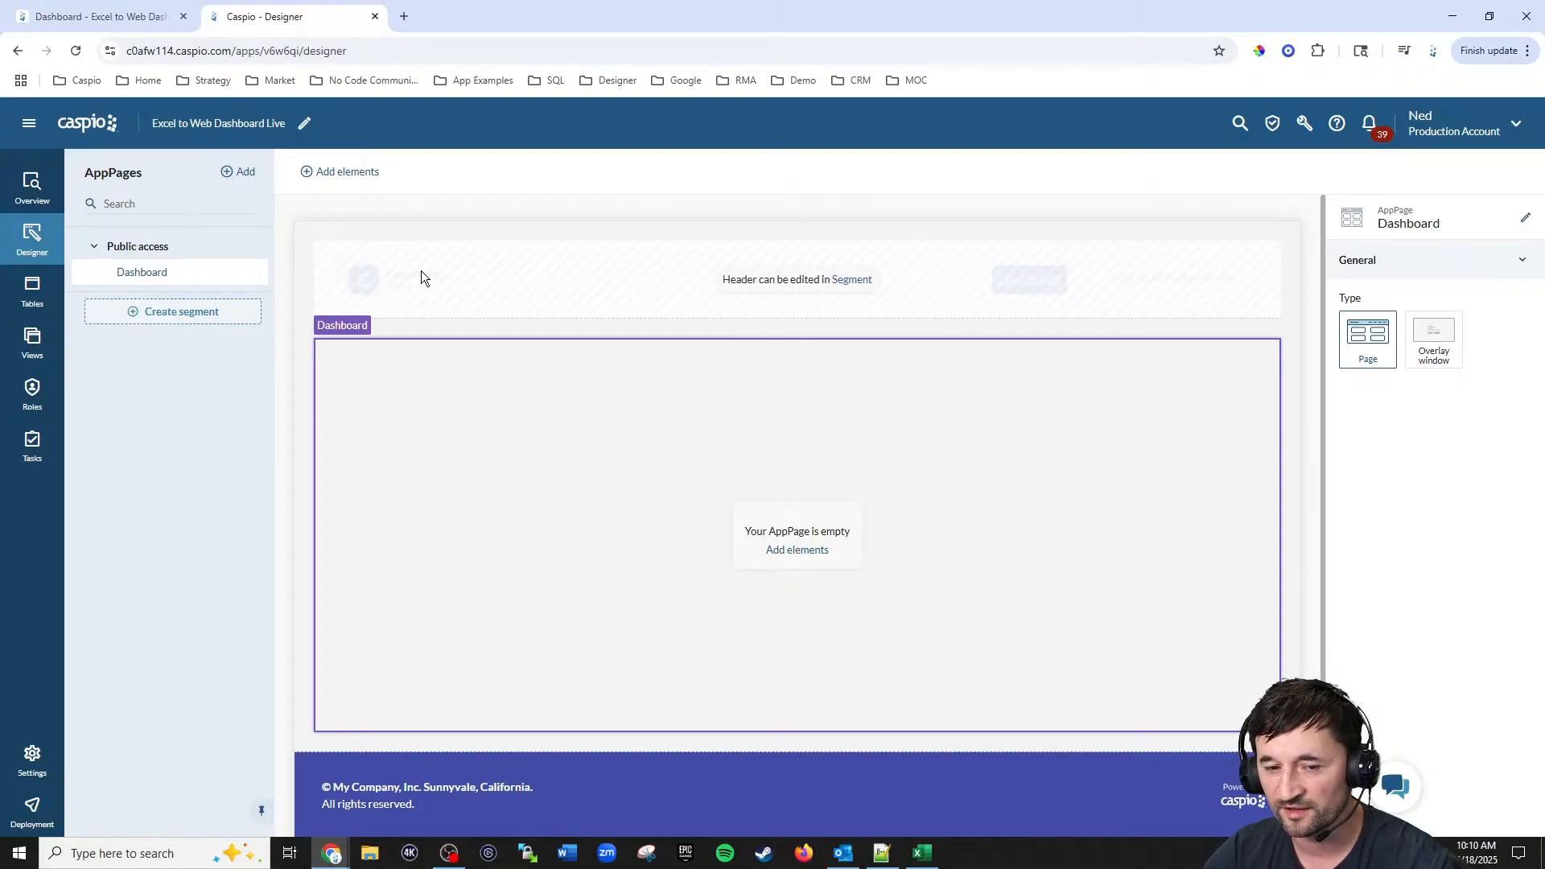
pyautogui.click(192, 249)
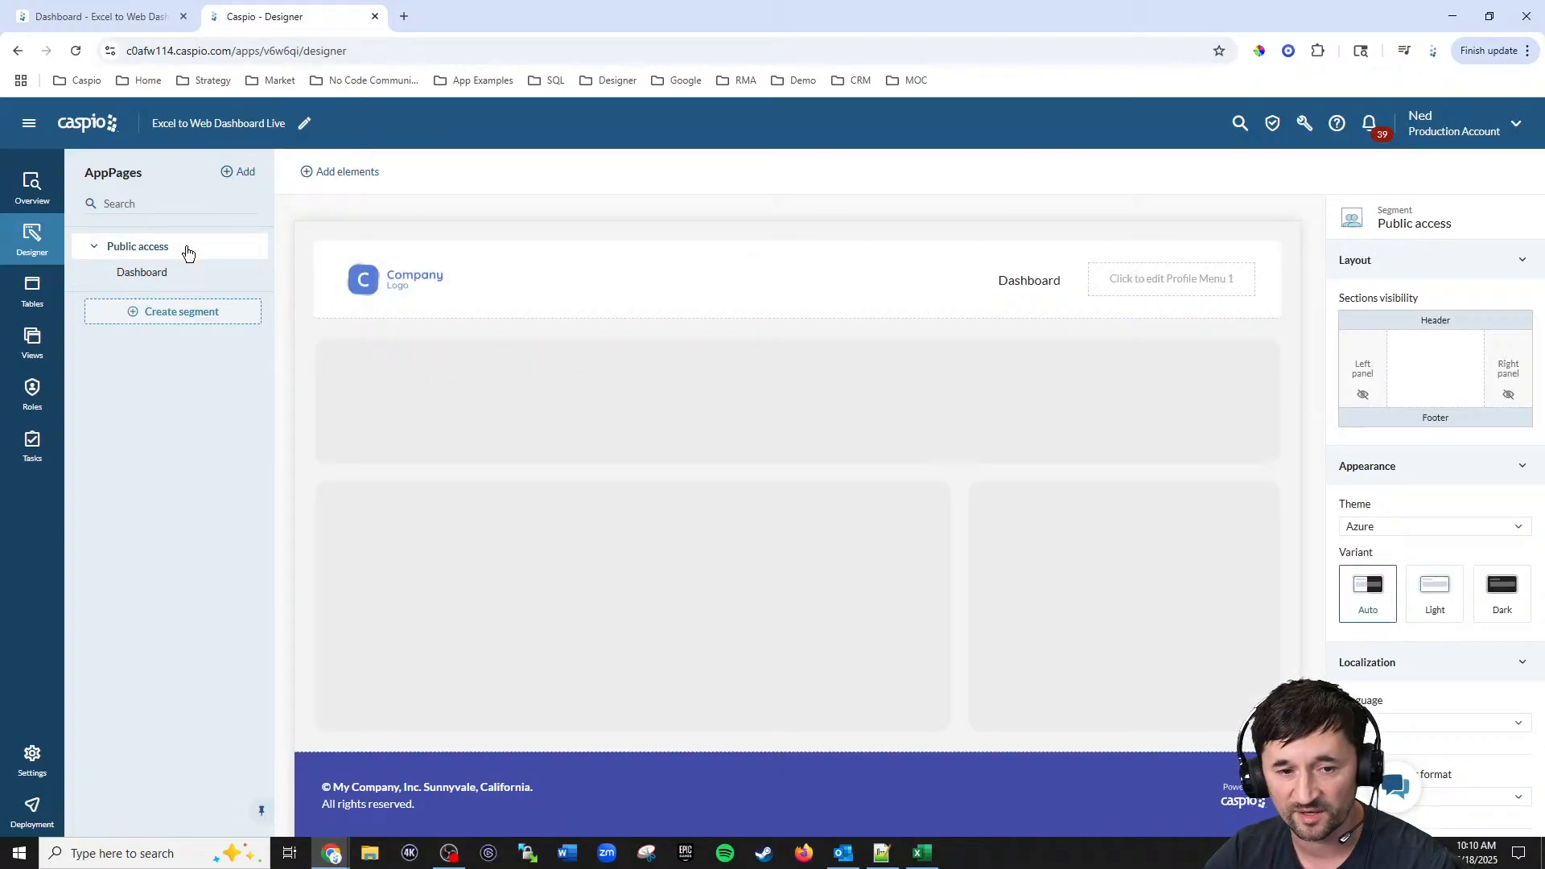
pyautogui.click(395, 279)
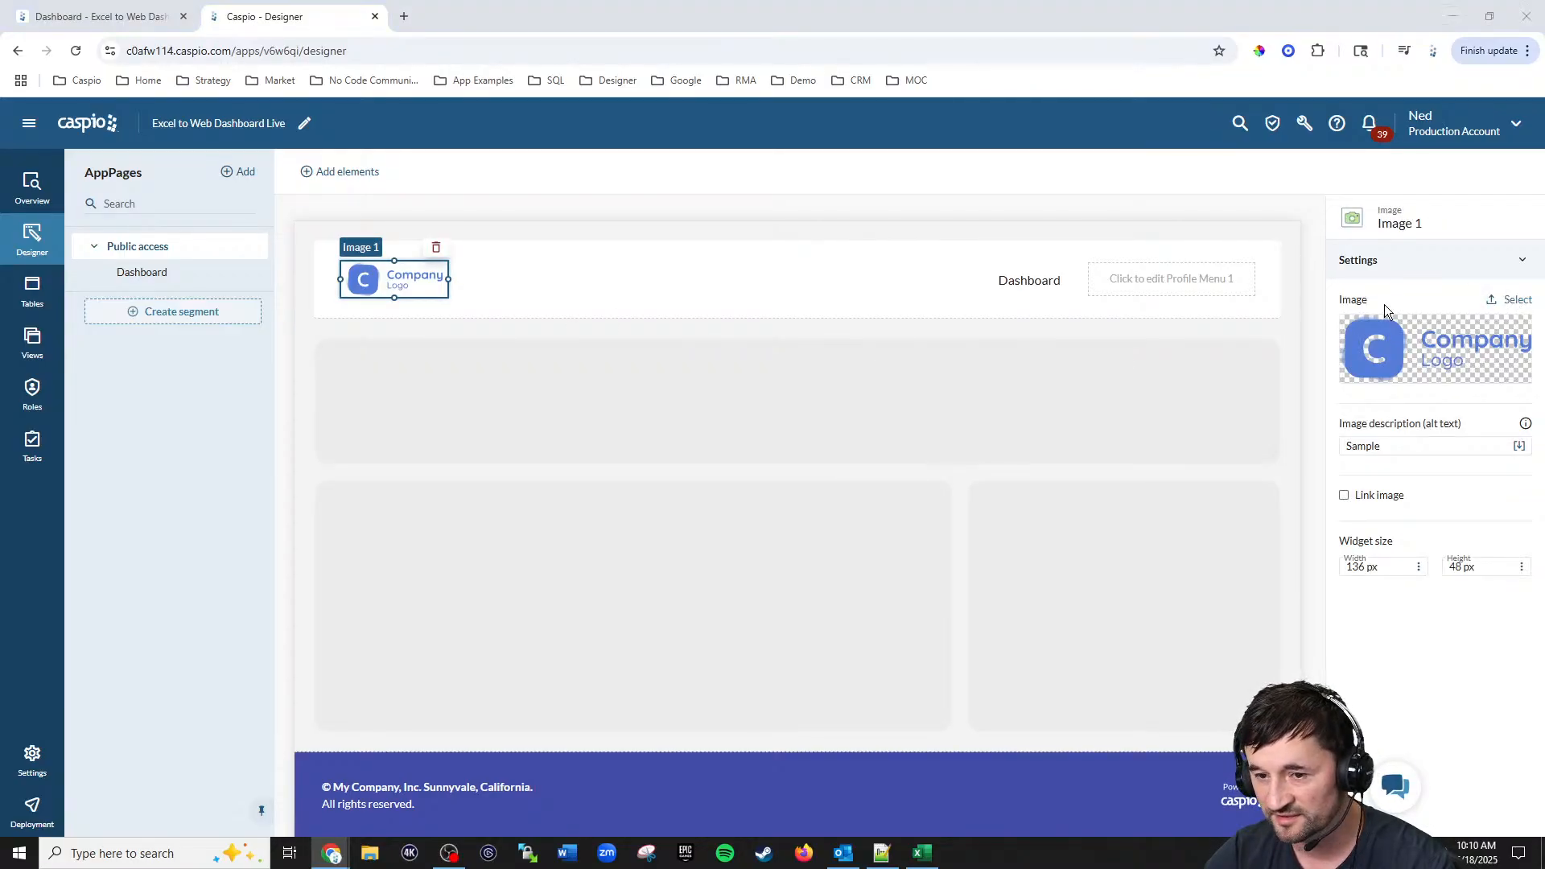
pyautogui.moveTo(1010, 148); pyautogui.dragTo(0, 175)
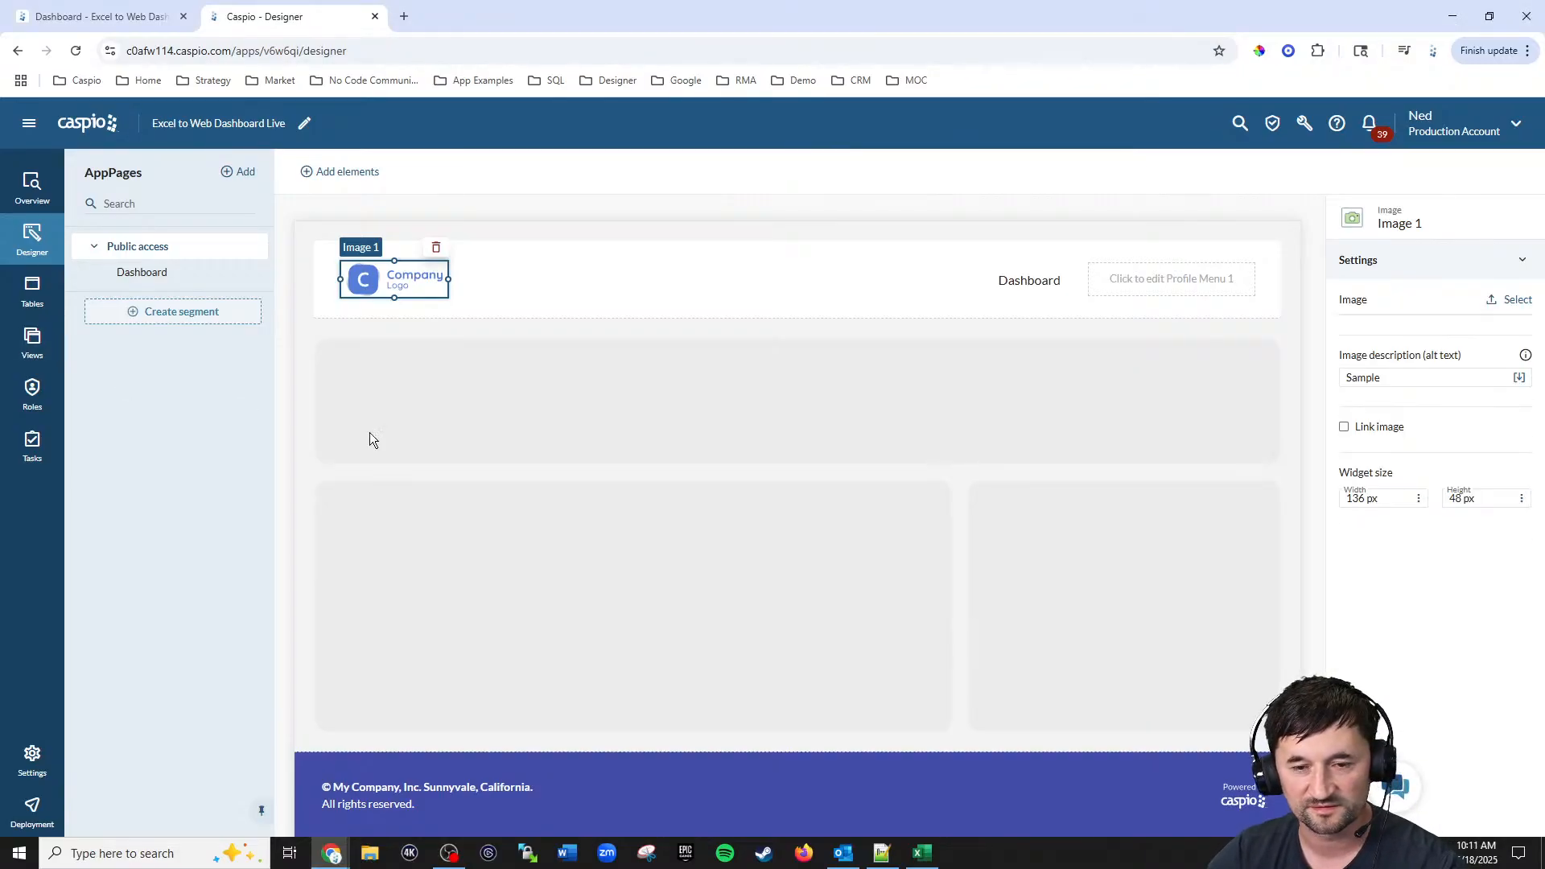
pyautogui.click(514, 322)
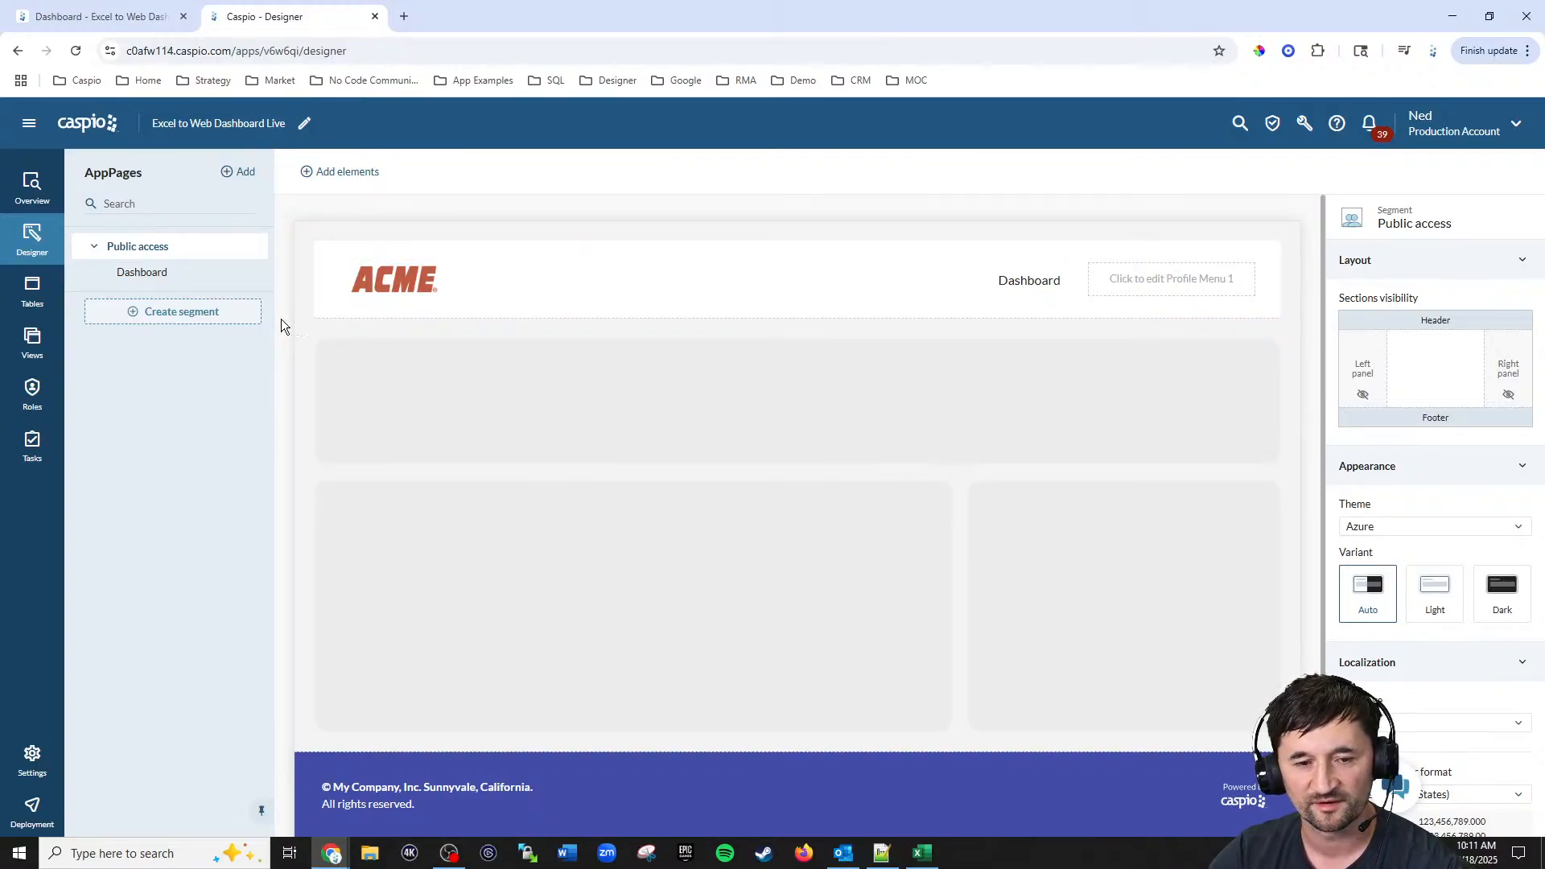
# Step: Add a Search Form to the Dashboard page on Excel_to_web_orders_tbl_live with Product_Name and Date_Ordered fields
pyautogui.click(152, 276)
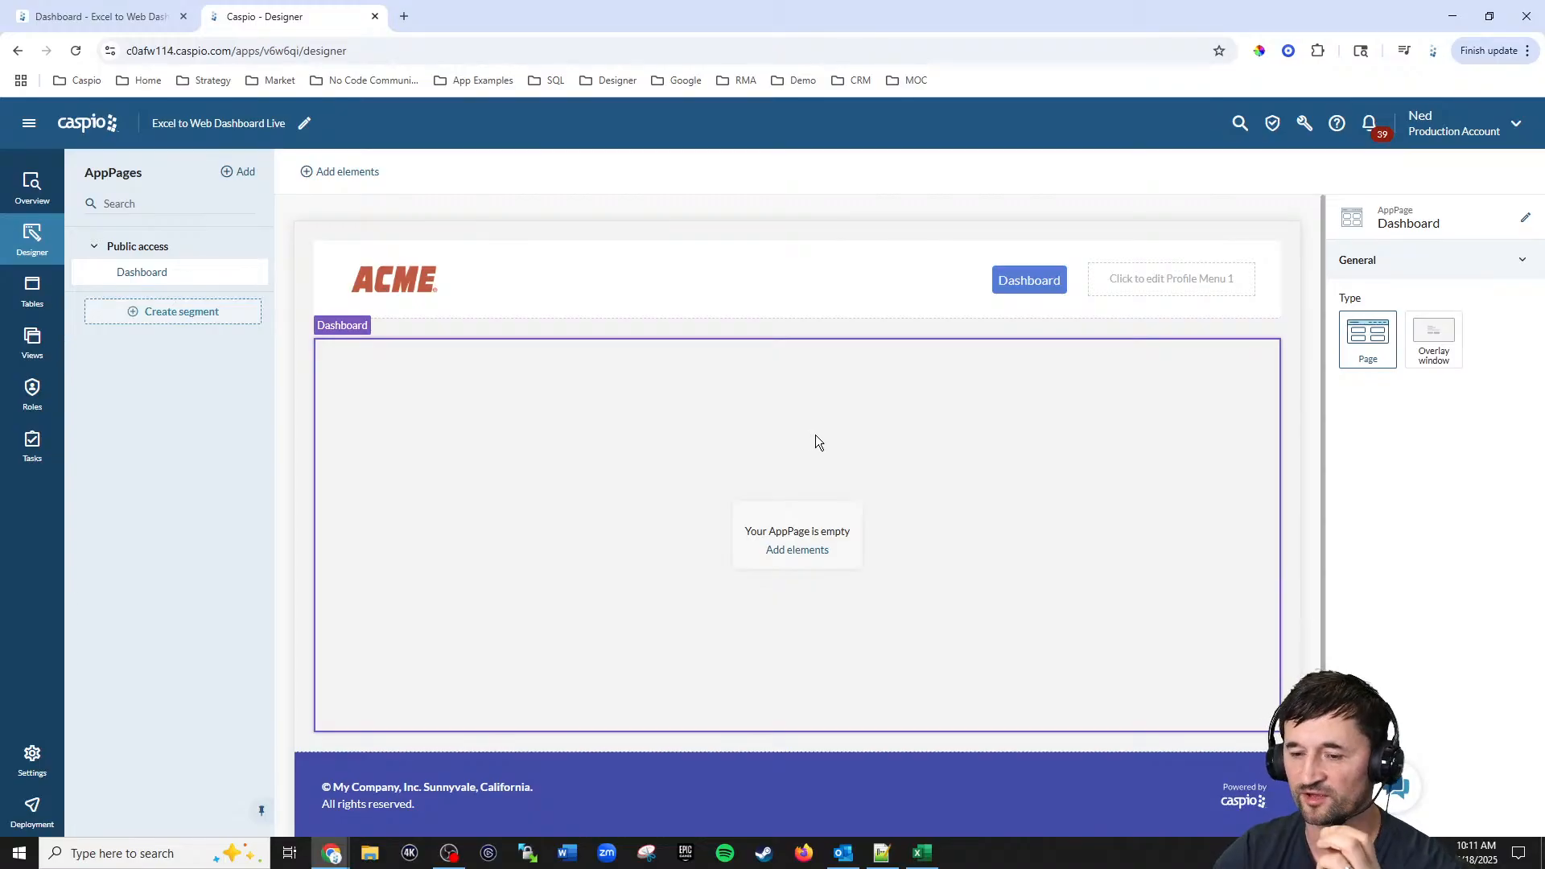
pyautogui.click(809, 561)
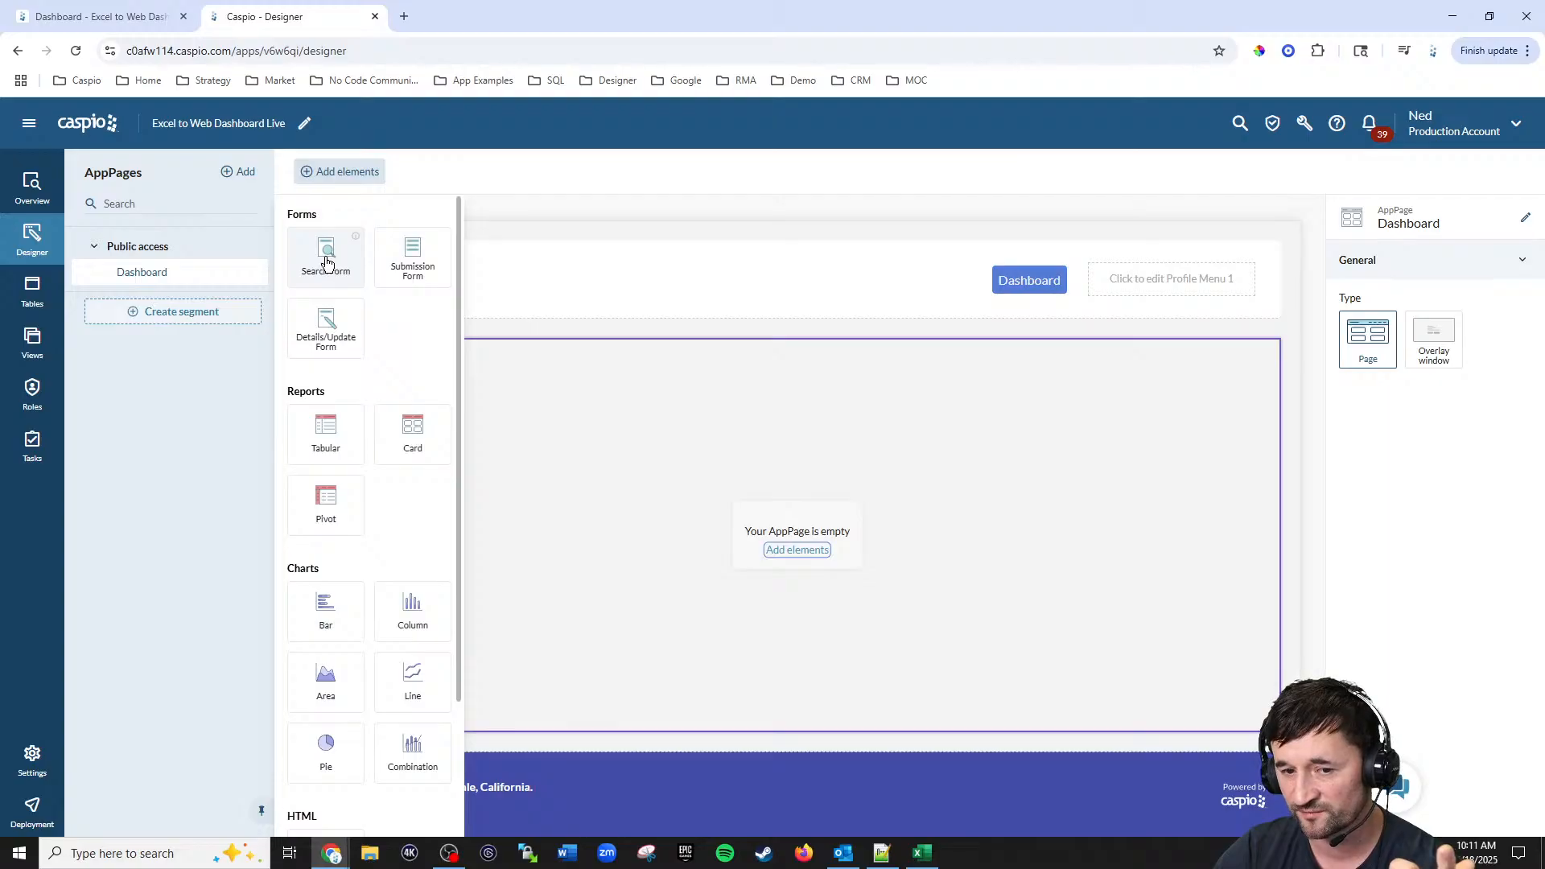
pyautogui.moveTo(327, 262); pyautogui.dragTo(510, 426)
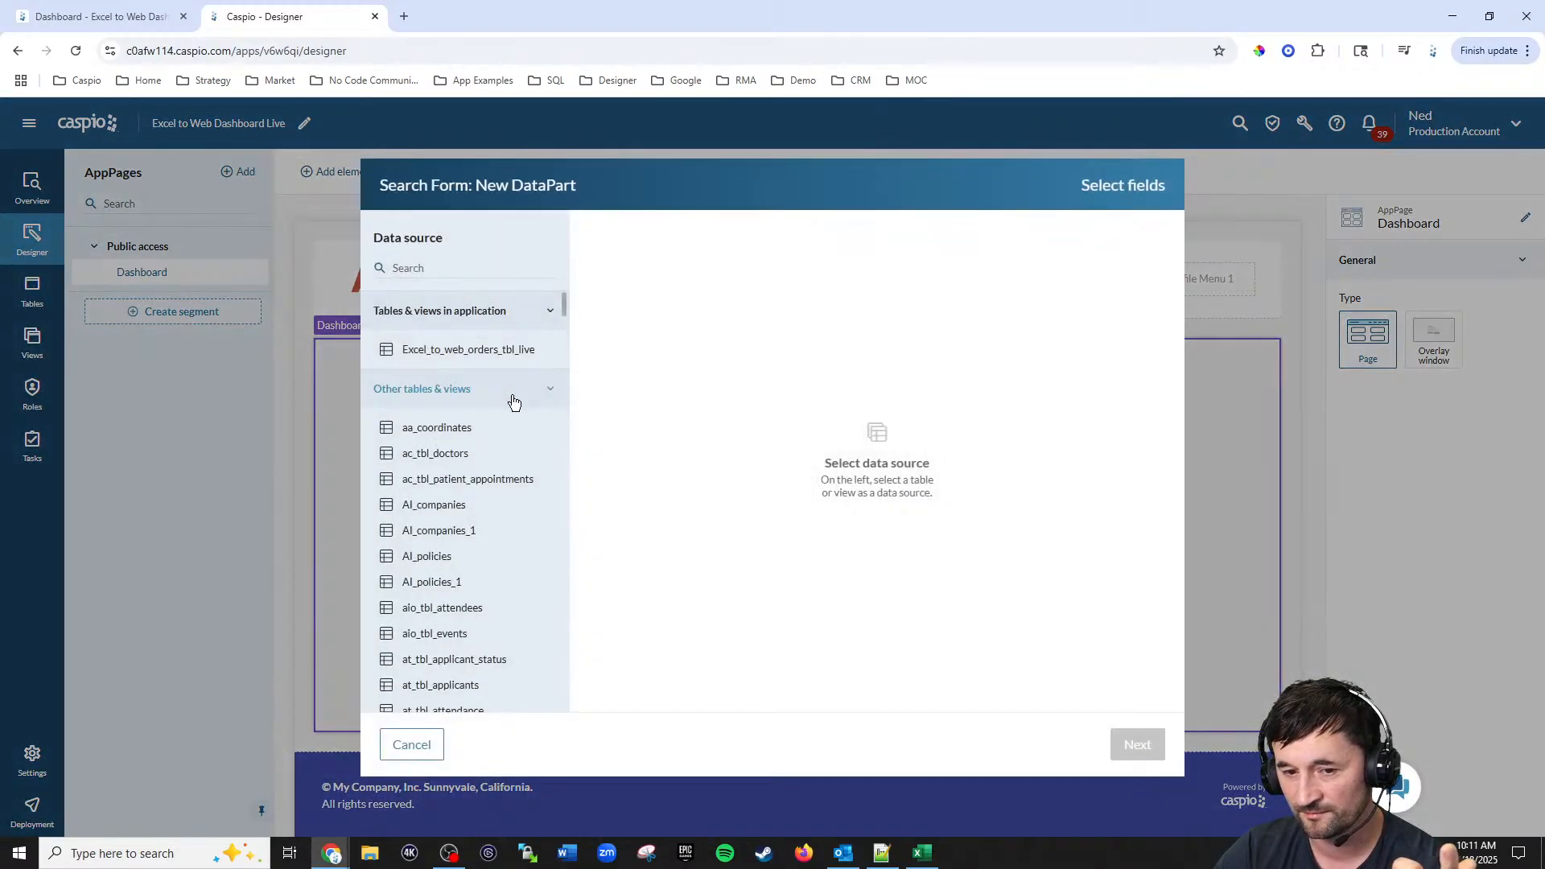
pyautogui.click(487, 357)
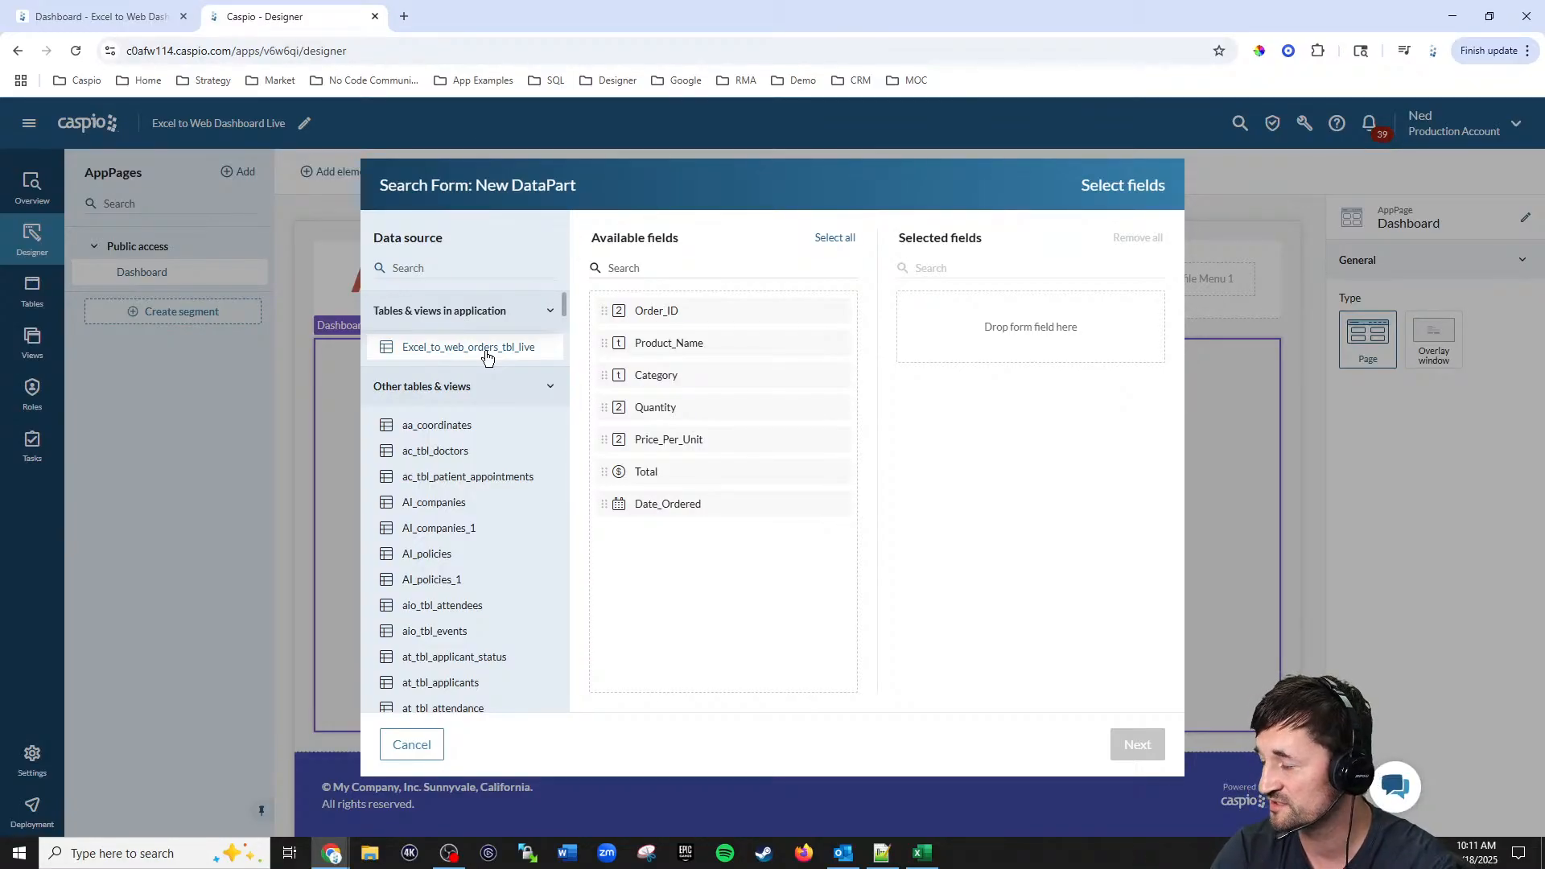
pyautogui.doubleClick(696, 345)
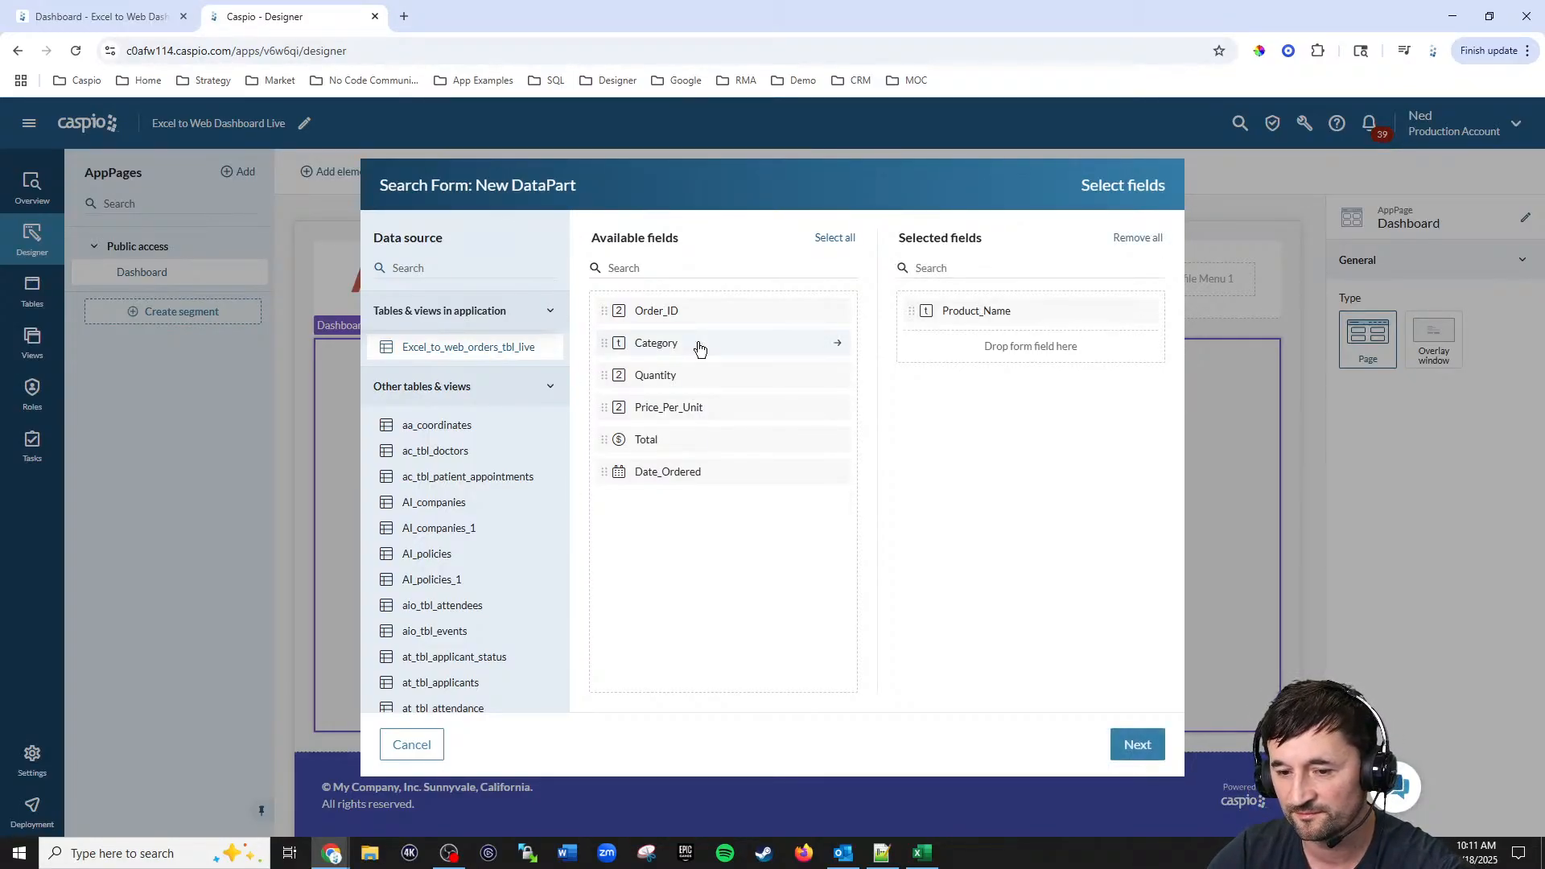
pyautogui.doubleClick(655, 474)
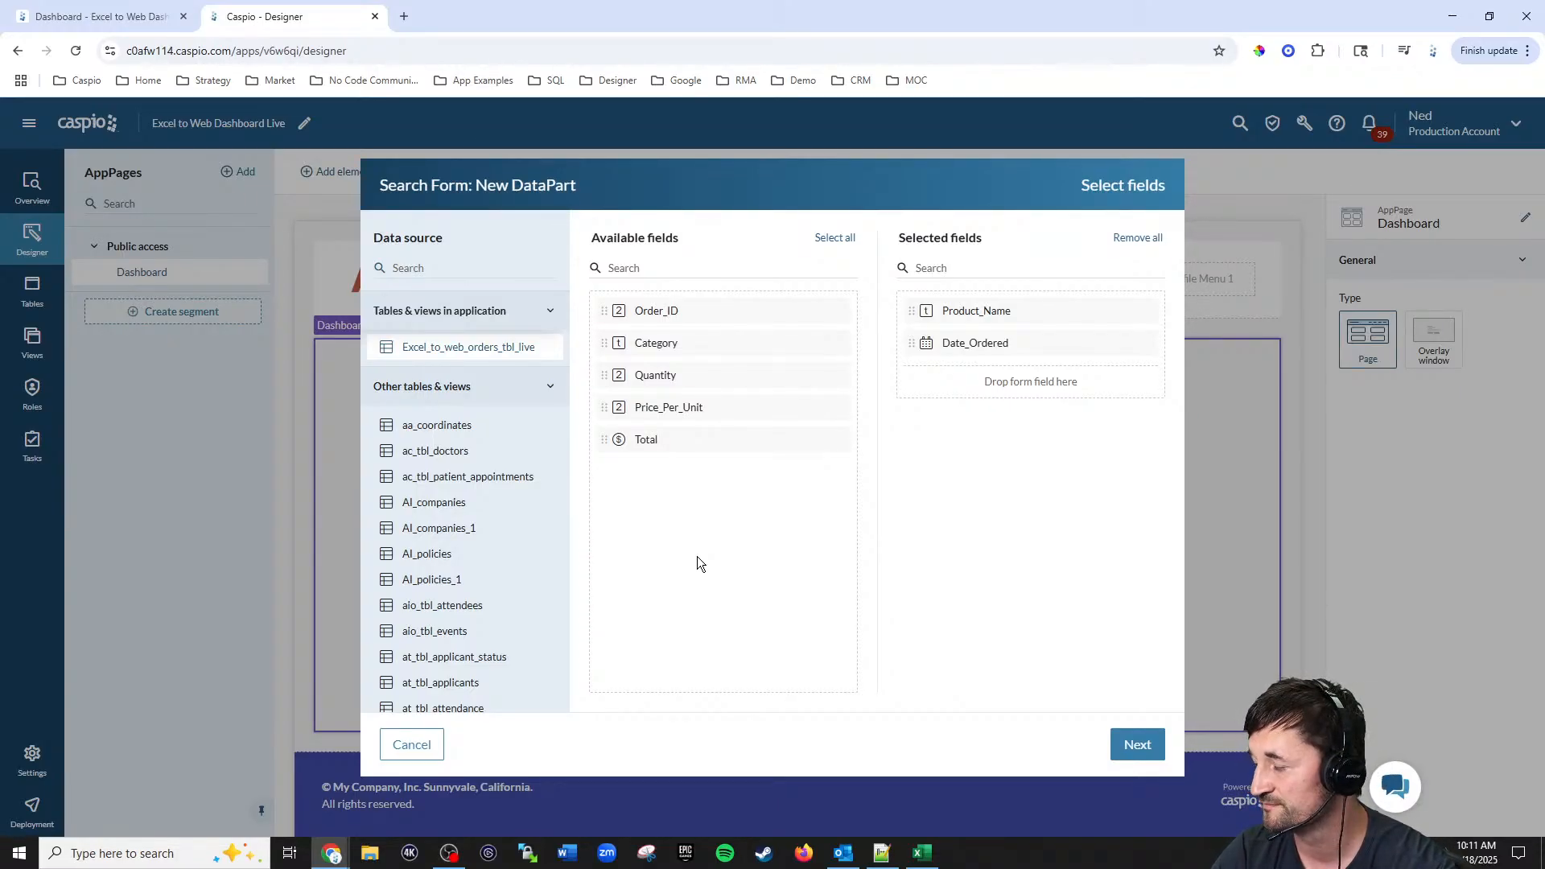
pyautogui.click(1135, 744)
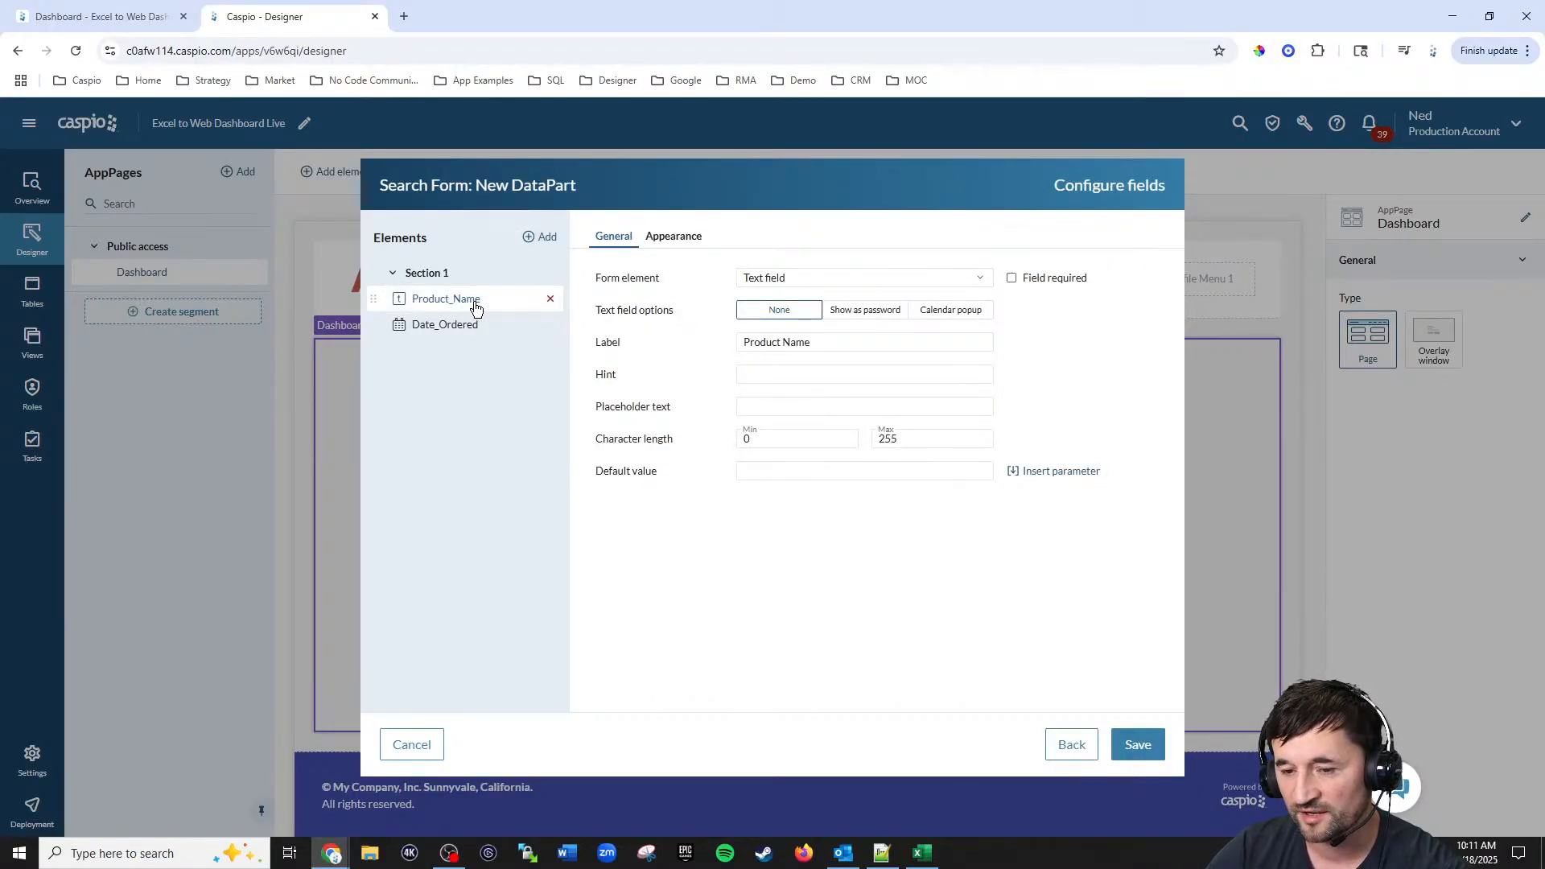
# Step: Make Product_Name a dropdown filled from the lookup table, with a Float label position
pyautogui.click(816, 282)
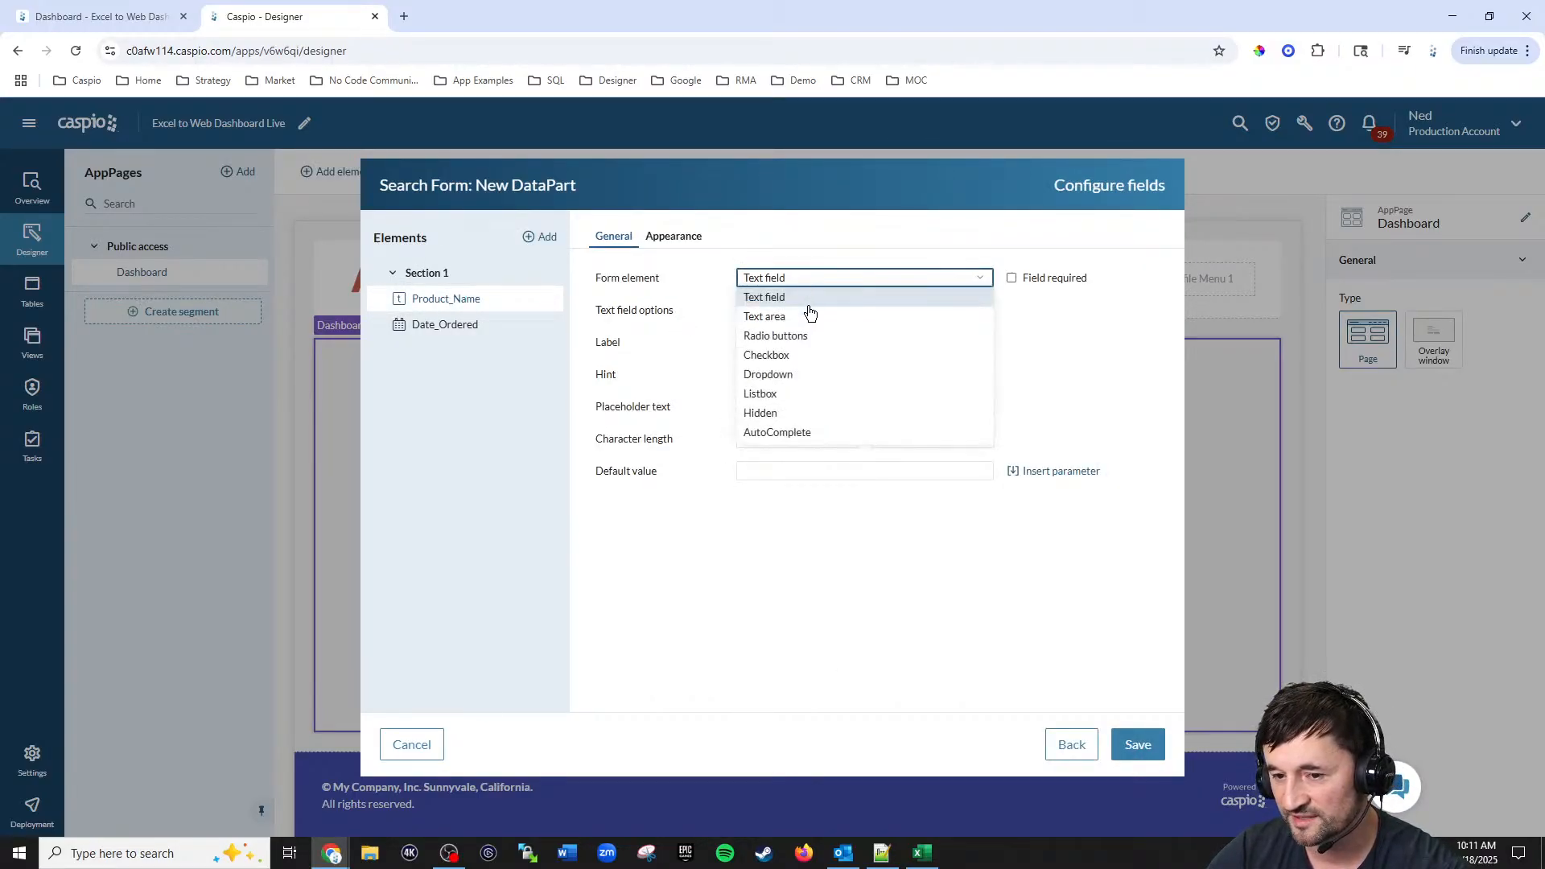
pyautogui.click(789, 376)
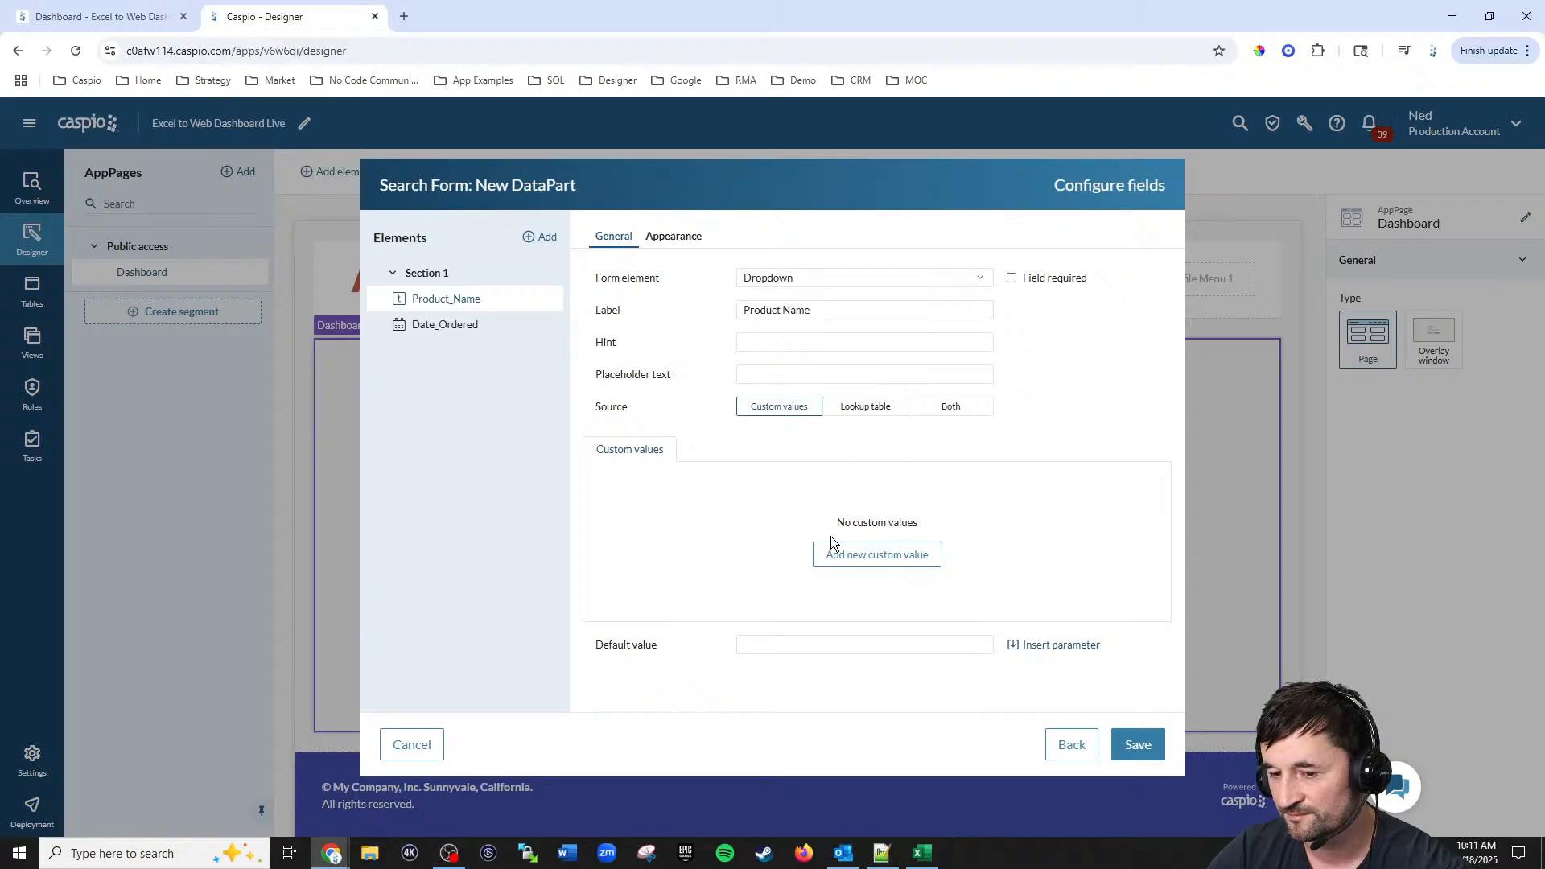
pyautogui.click(857, 407)
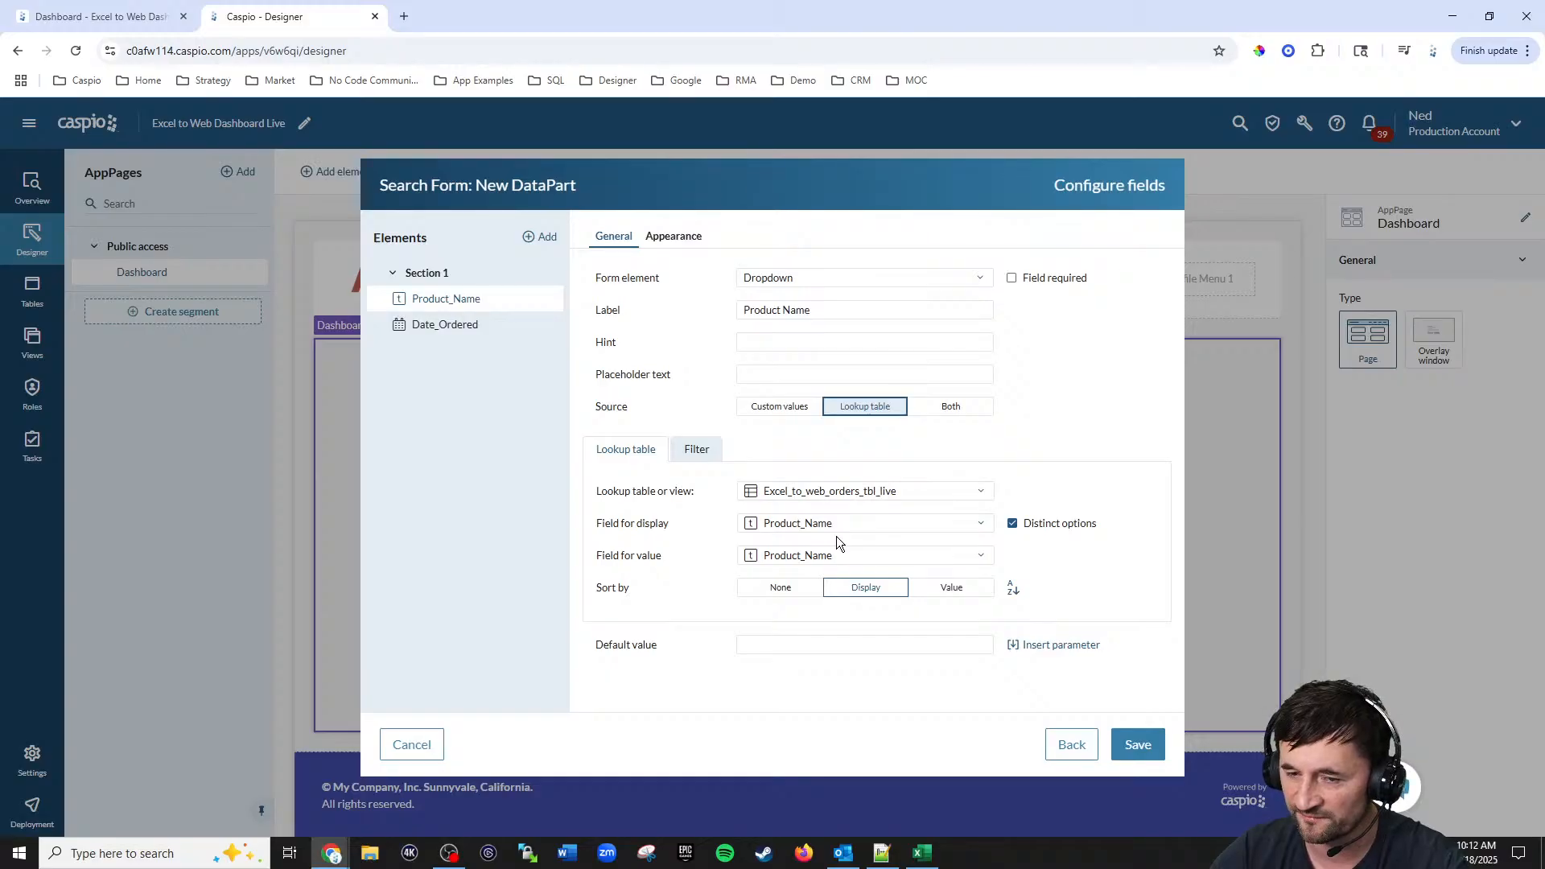
pyautogui.click(685, 238)
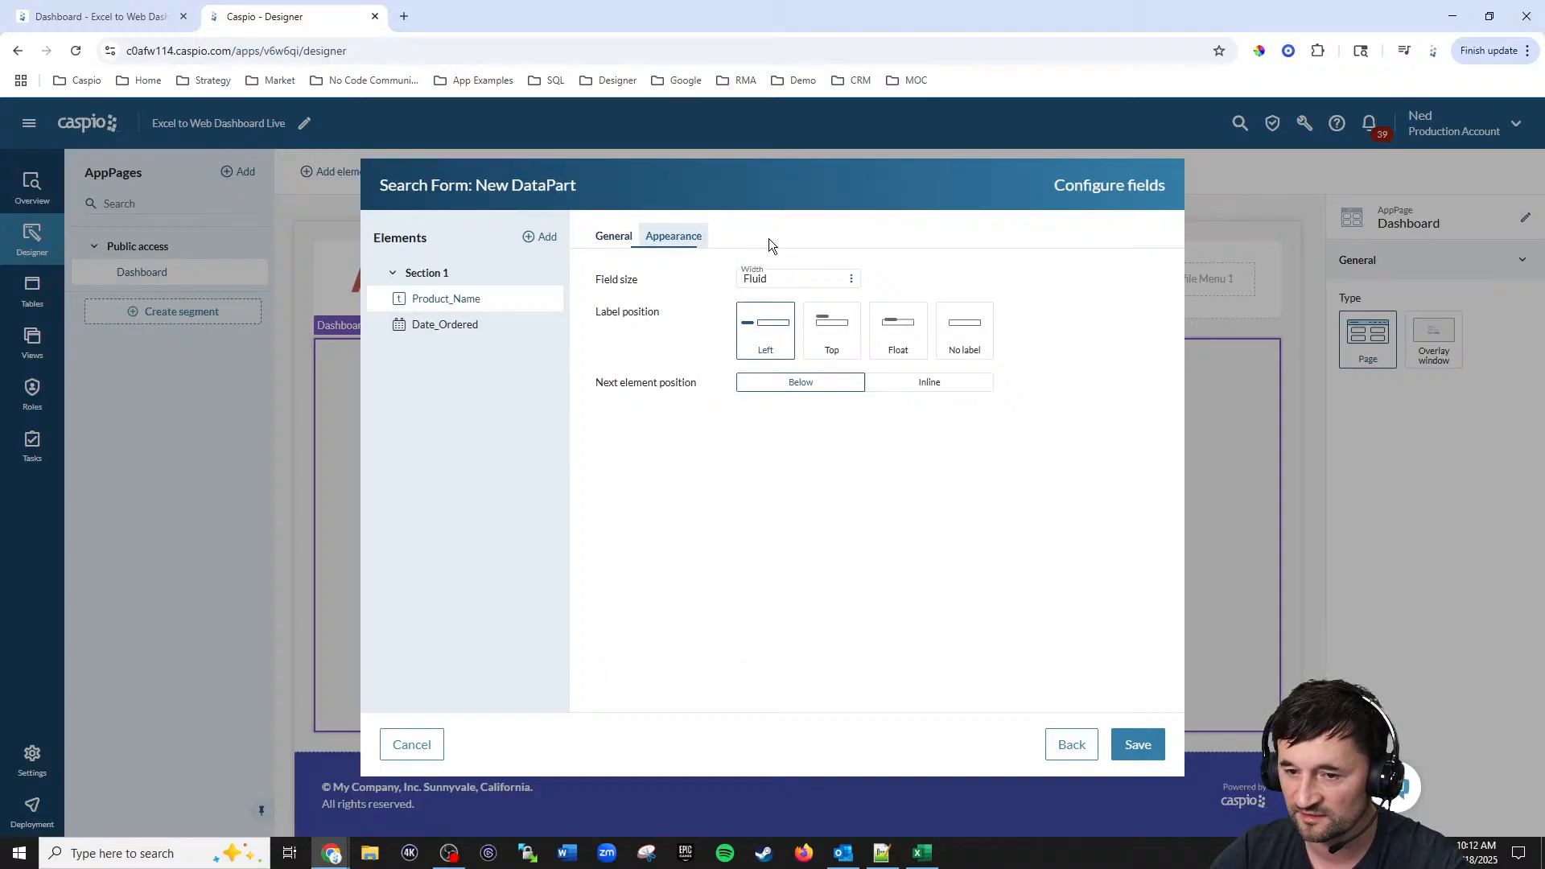
pyautogui.click(898, 338)
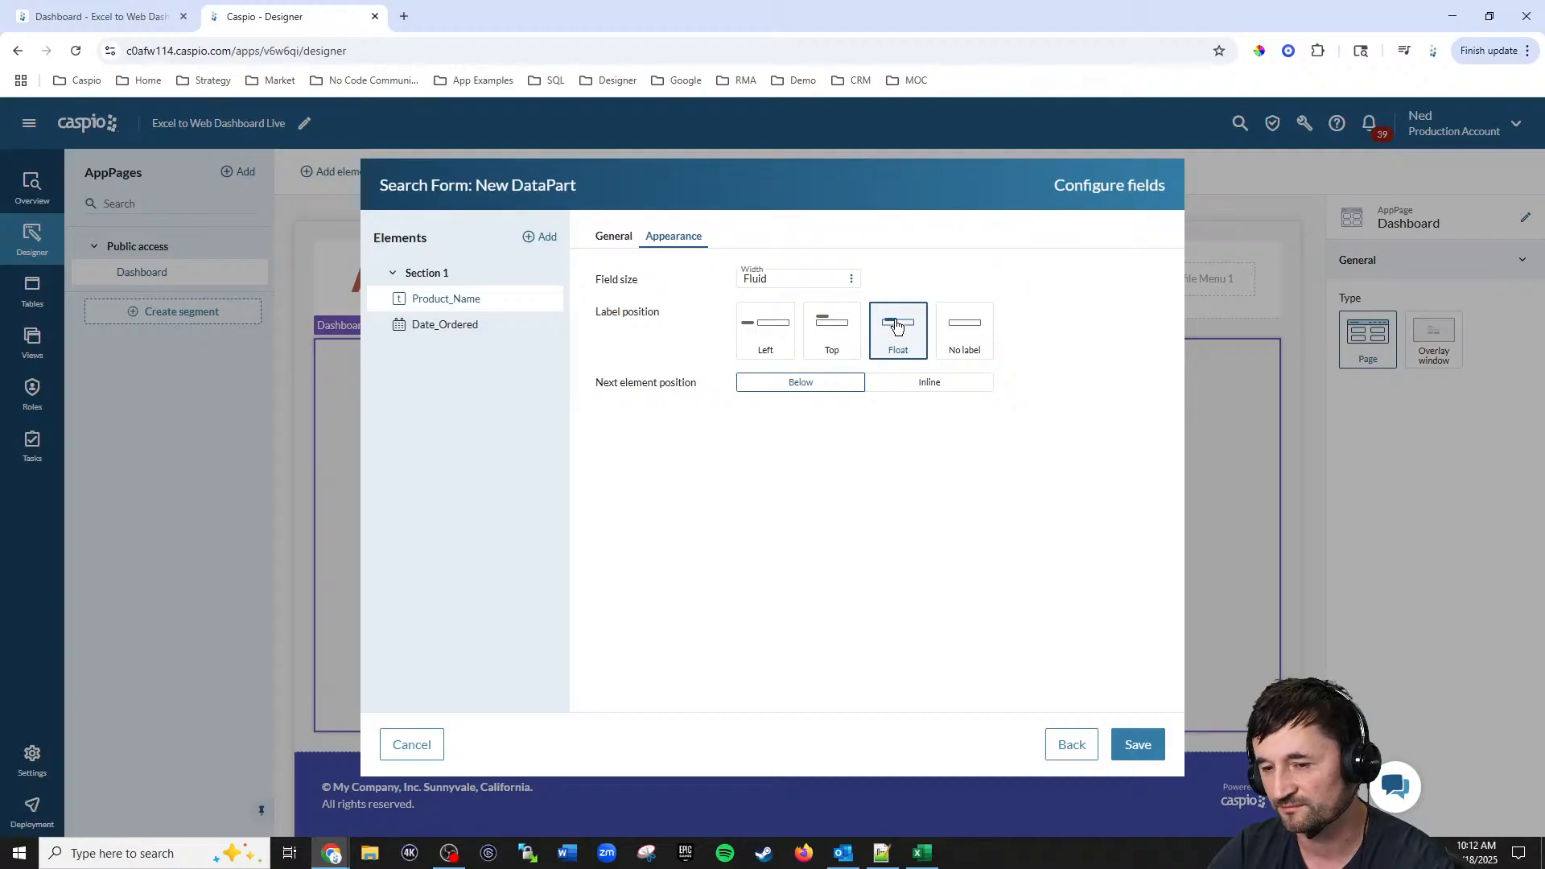
pyautogui.click(614, 237)
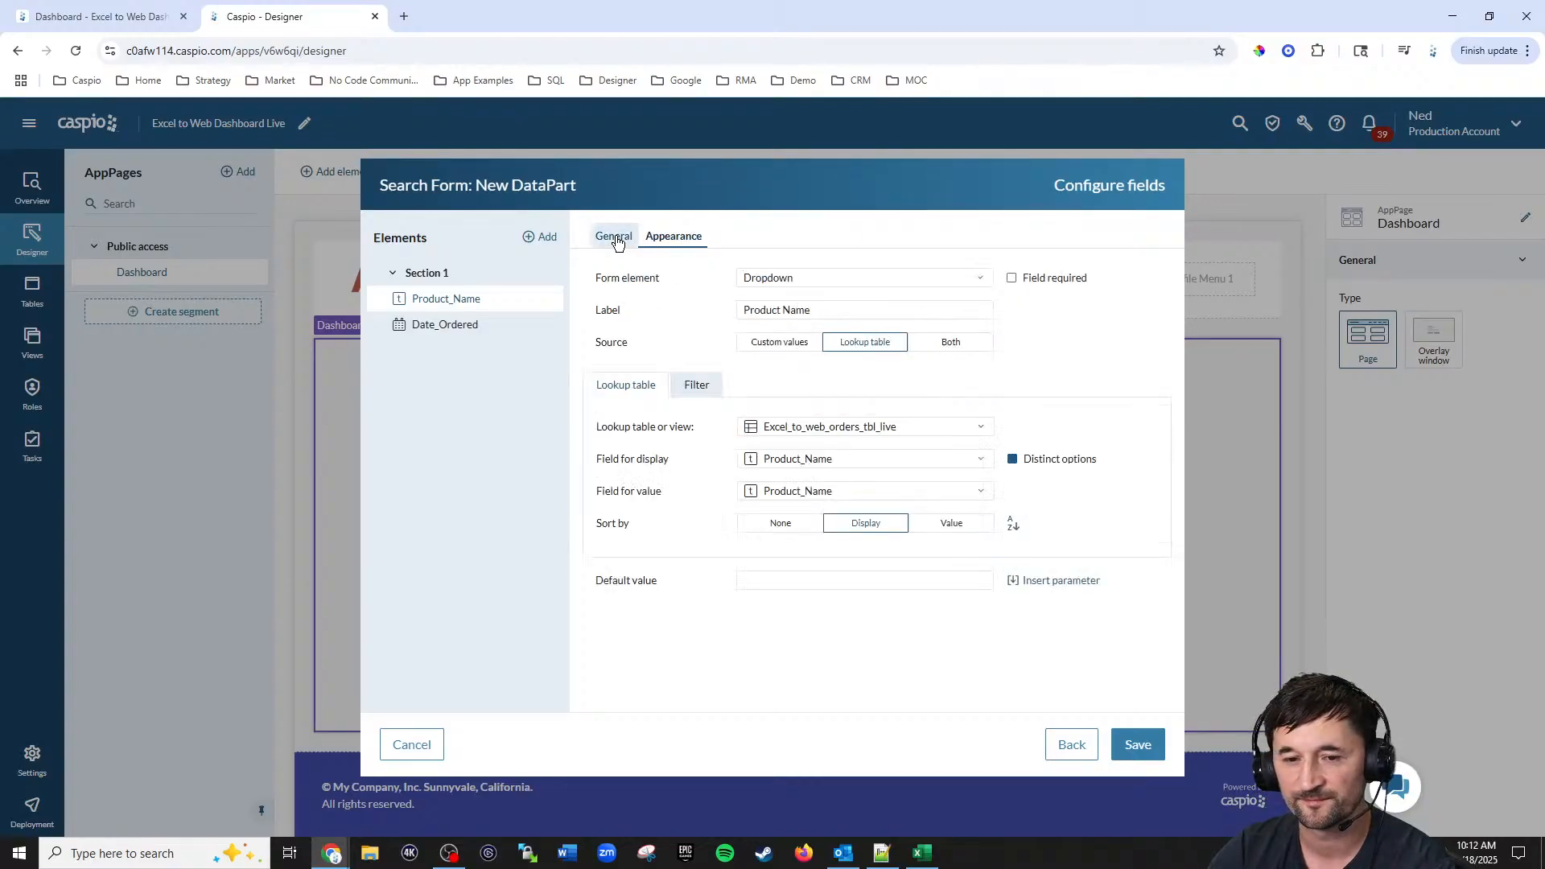
# Step: Add a virtual field to the search form's elements
pyautogui.click(475, 336)
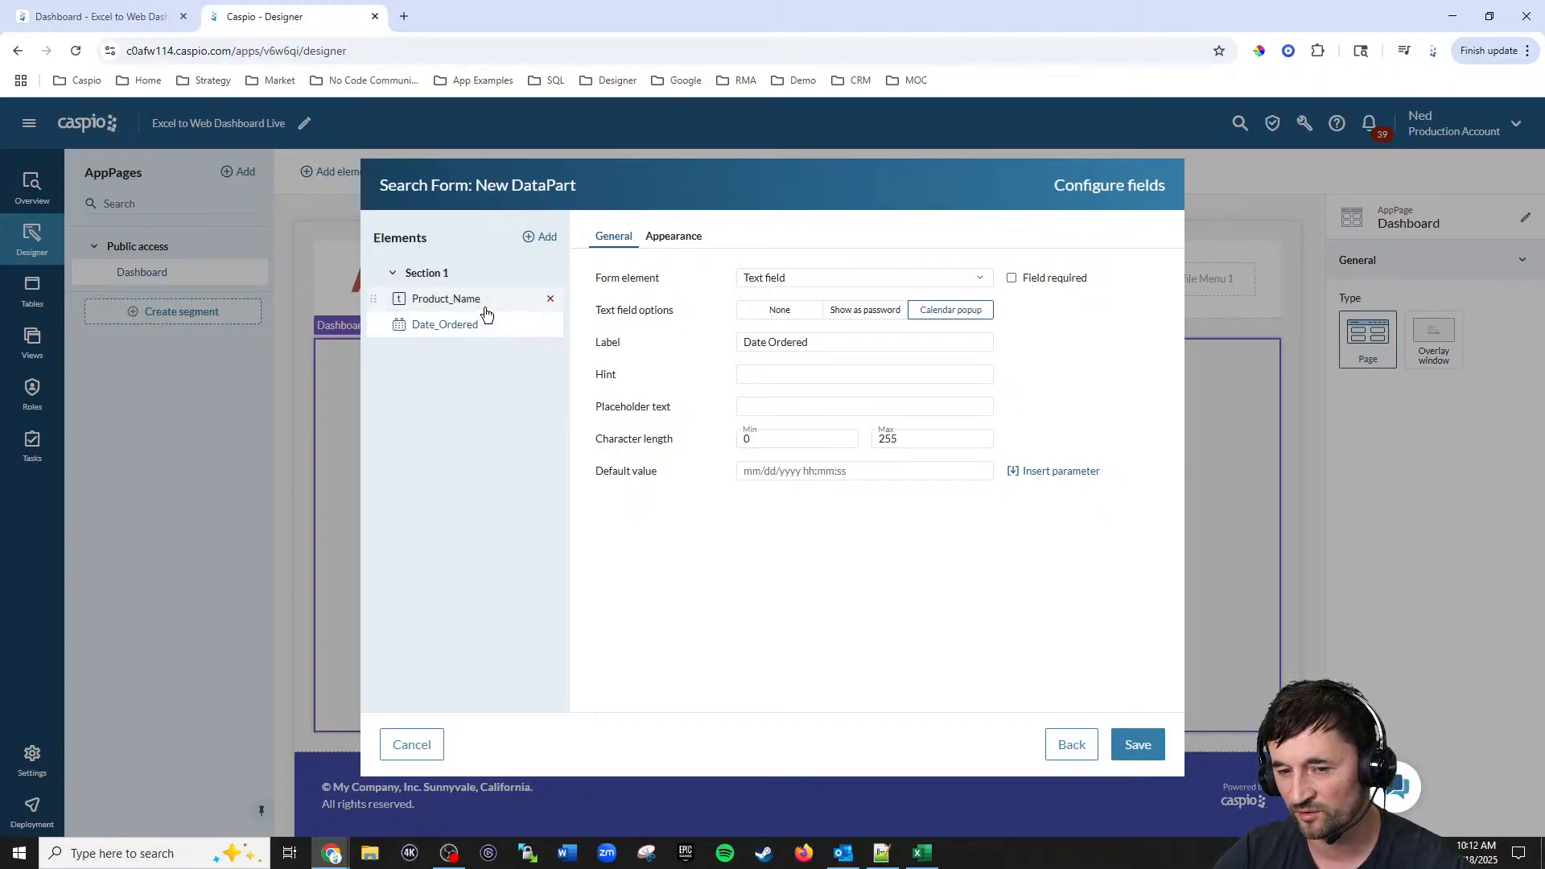
pyautogui.click(545, 238)
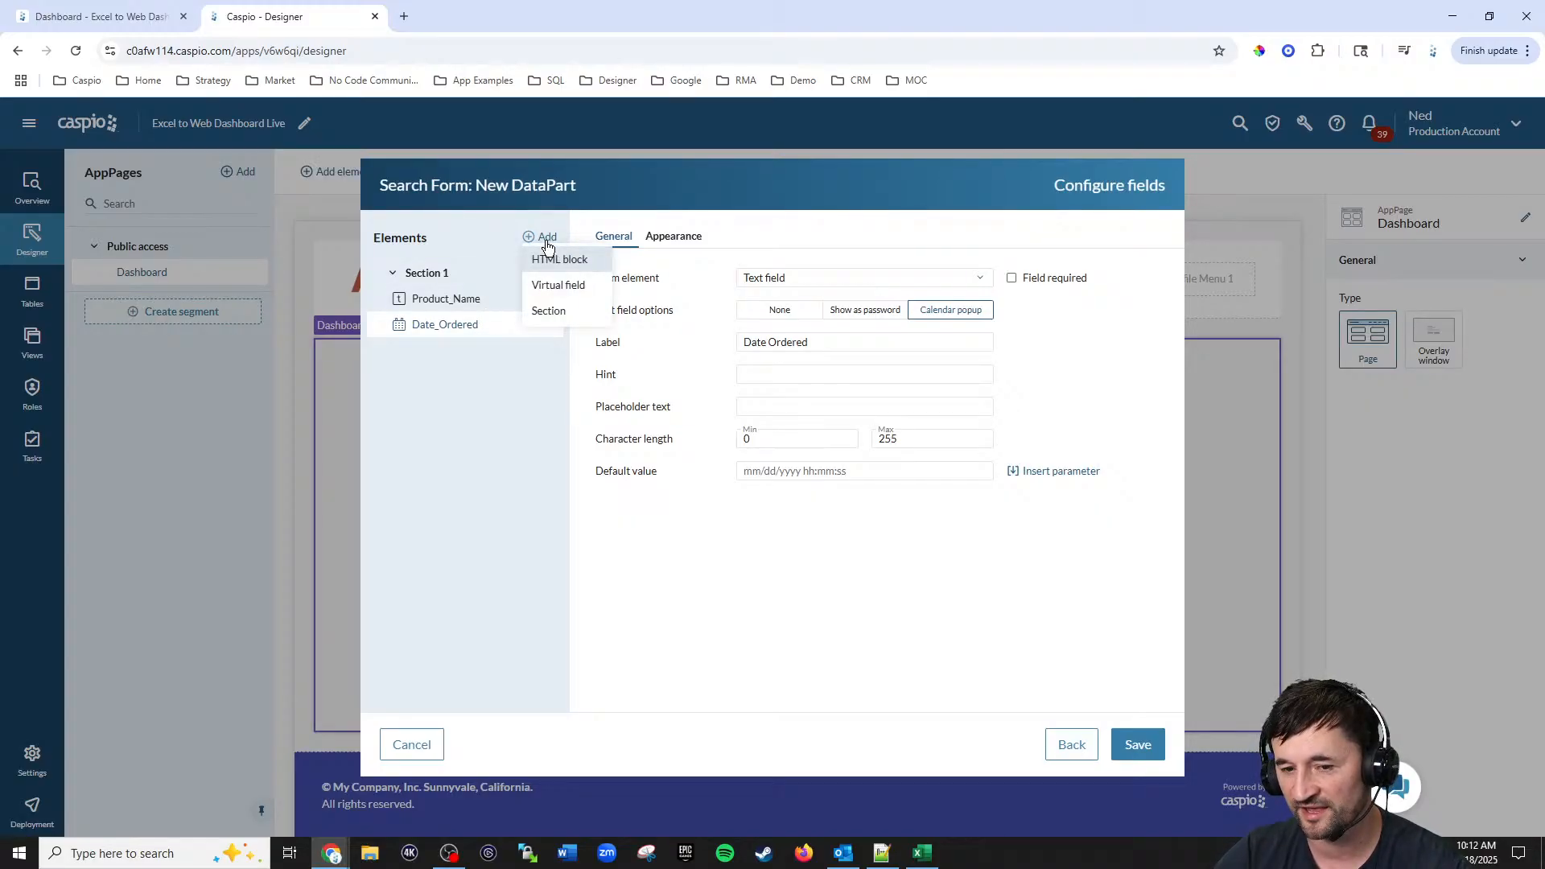
pyautogui.click(551, 285)
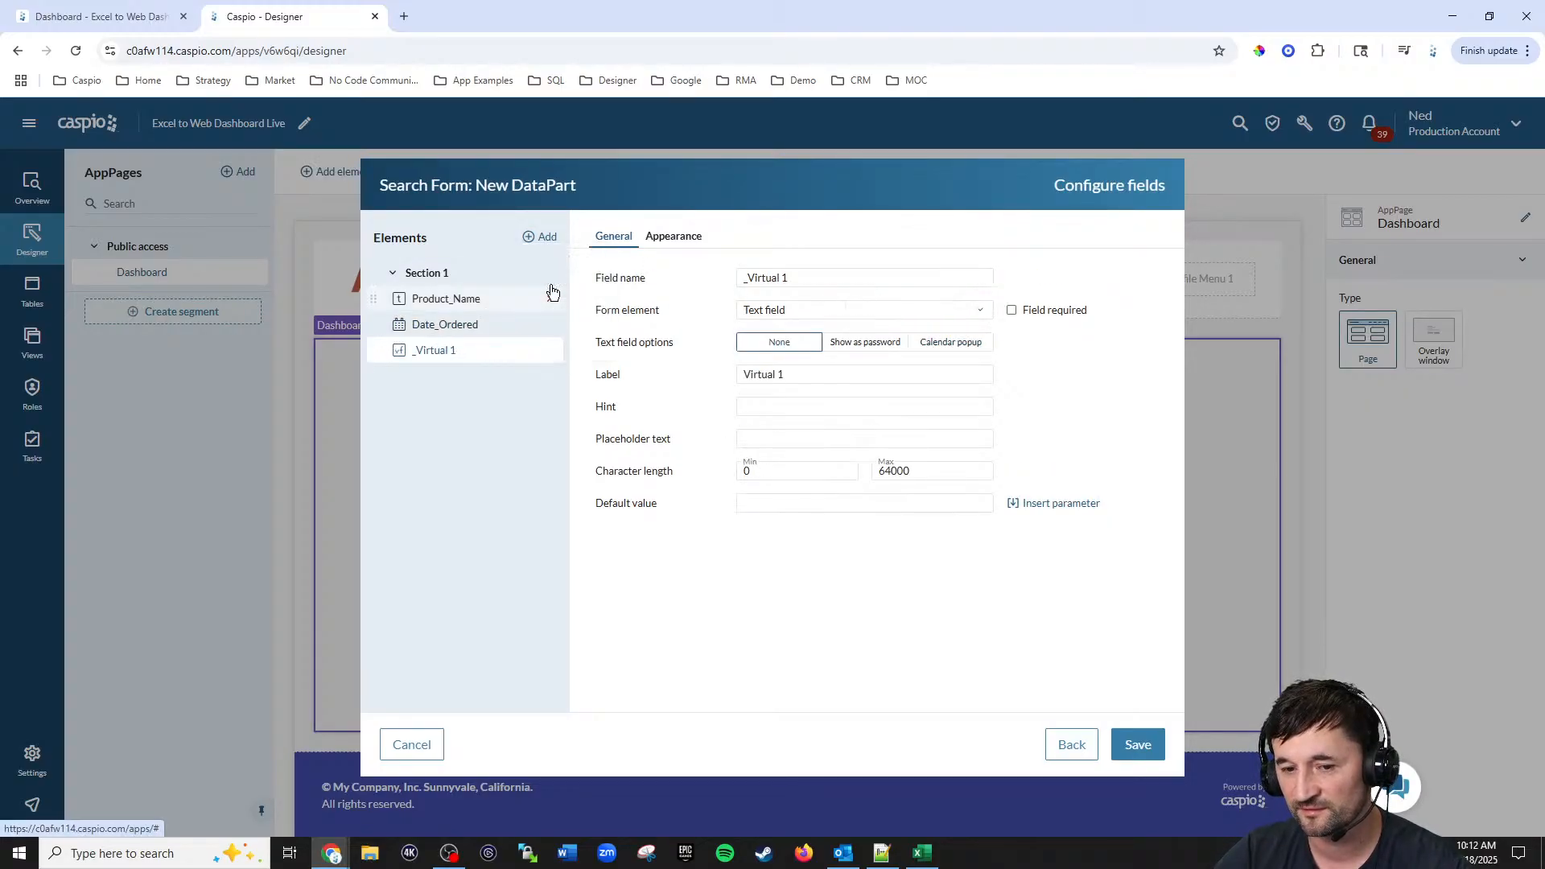
# Step: Give Date_Ordered a Float label position and relabel it Date (from)
pyautogui.click(438, 328)
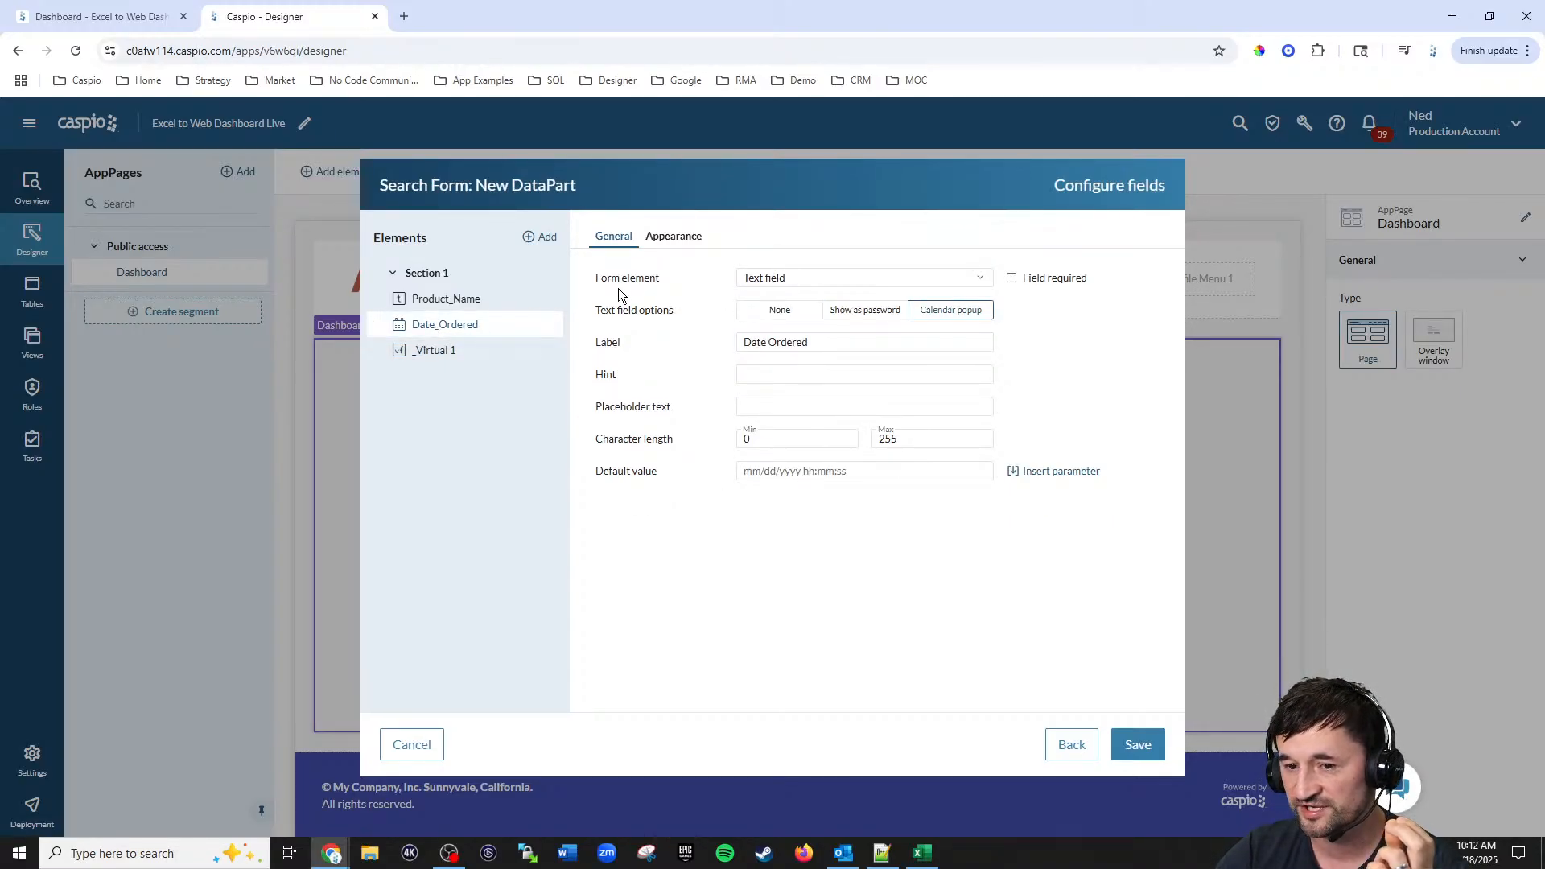
pyautogui.click(672, 238)
pyautogui.click(892, 356)
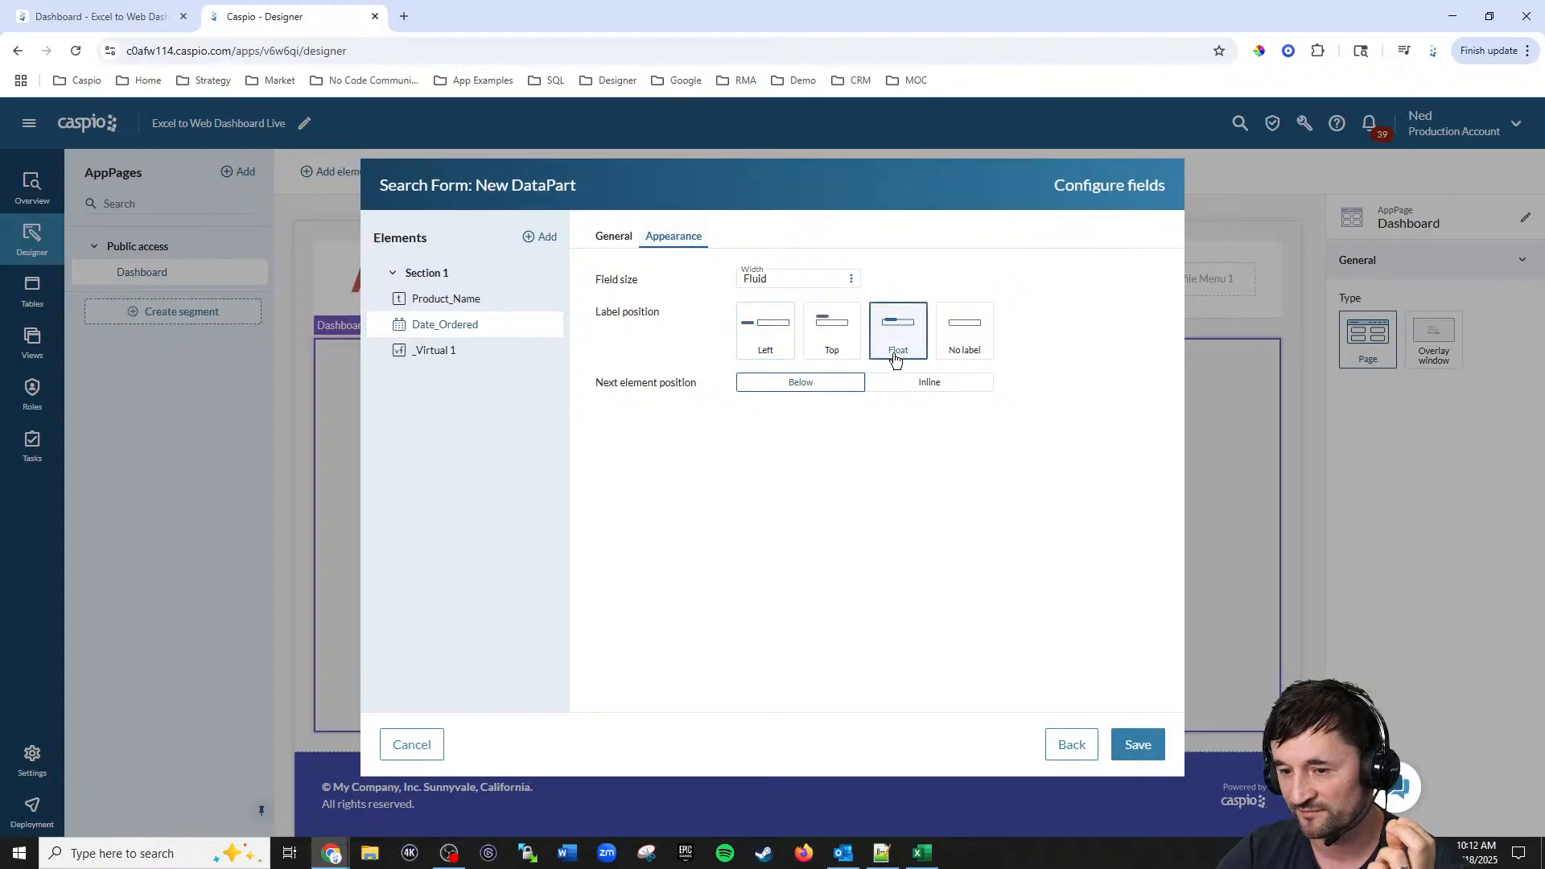
pyautogui.click(615, 238)
pyautogui.tripleClick(834, 347)
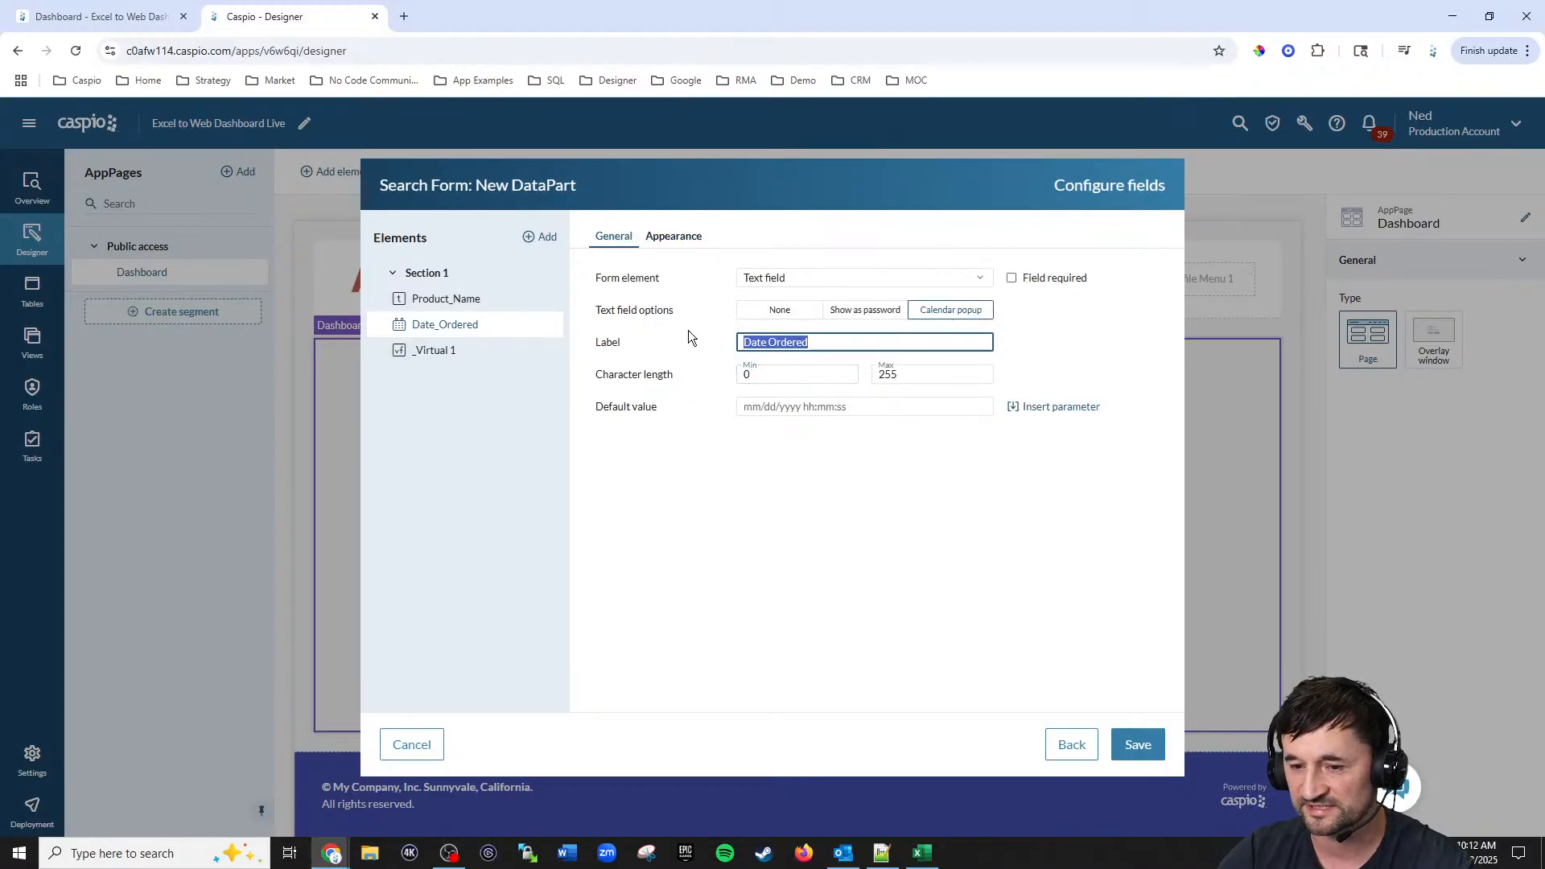
pyautogui.write('dat')
pyautogui.press('BackSpace')
pyautogui.press('BackSpace')
pyautogui.press('BackSpace')
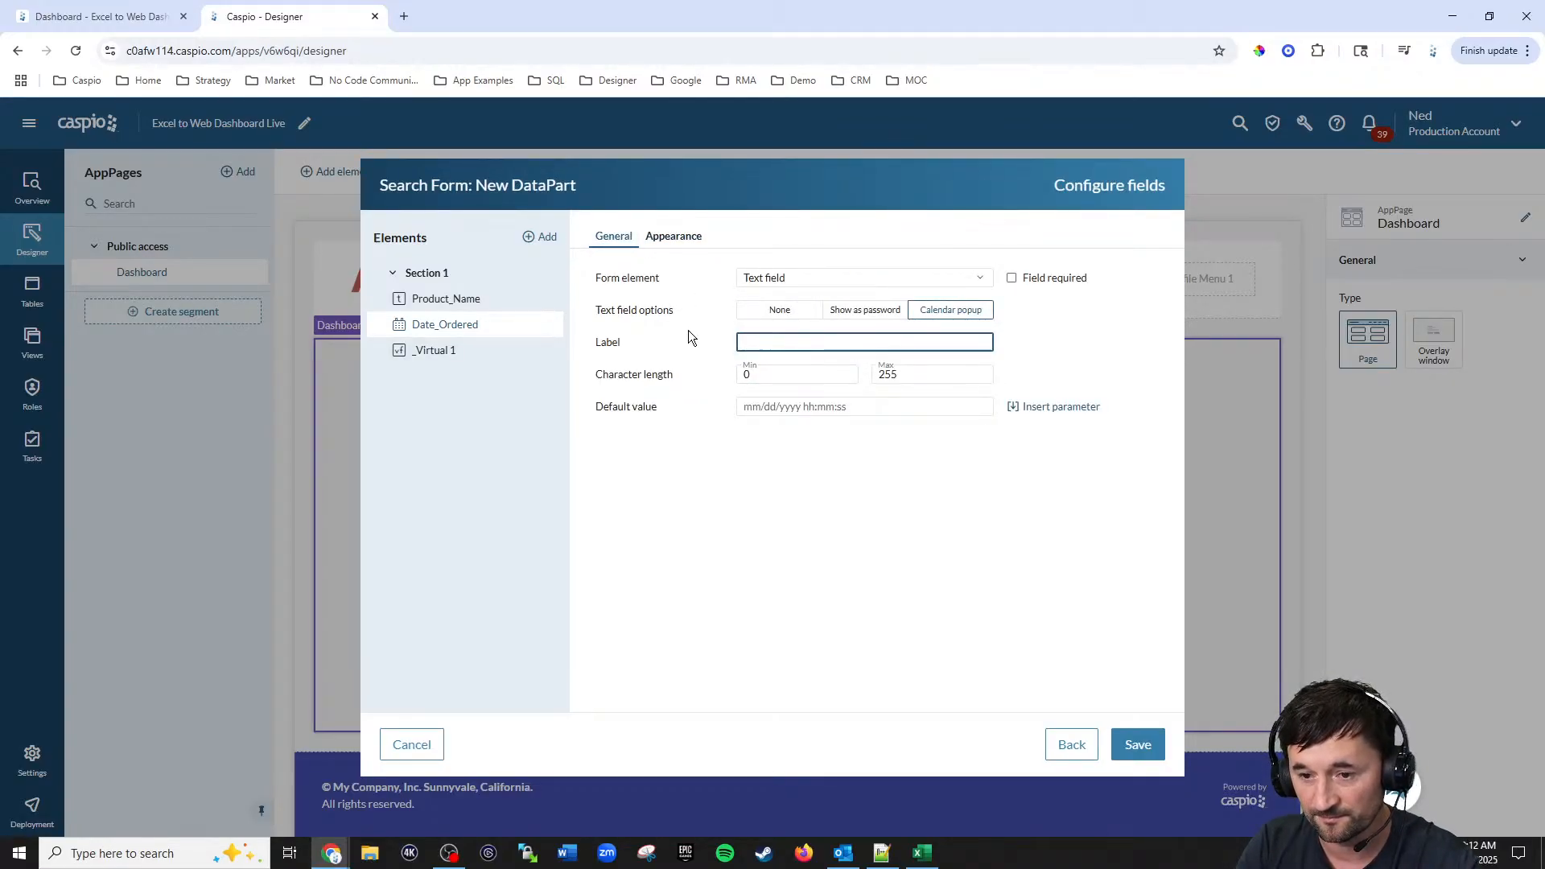
pyautogui.write('Date (from')
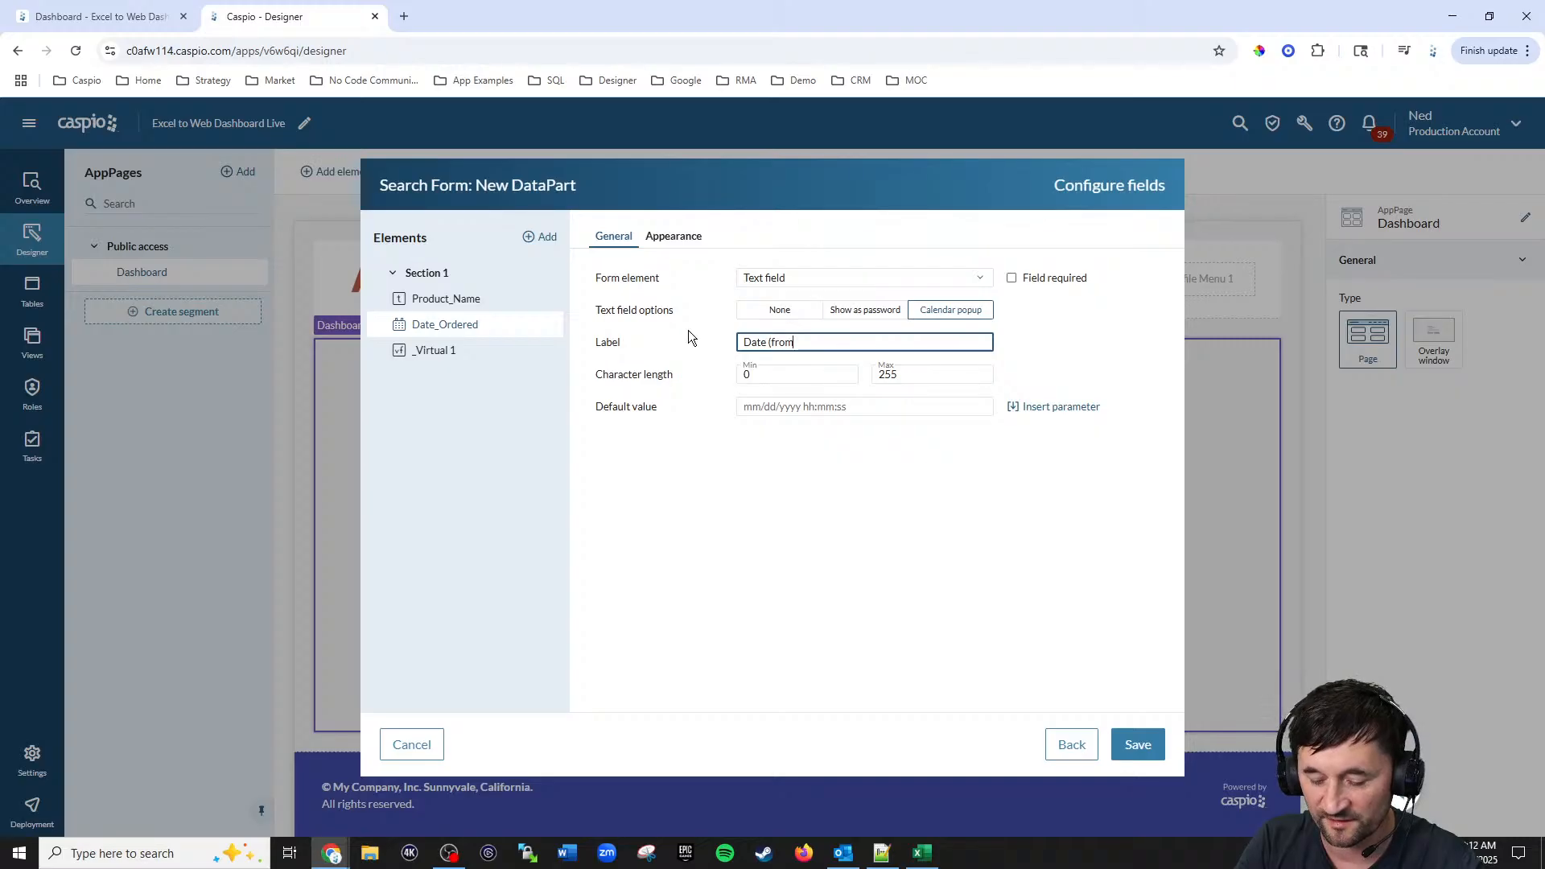
pyautogui.write(')')
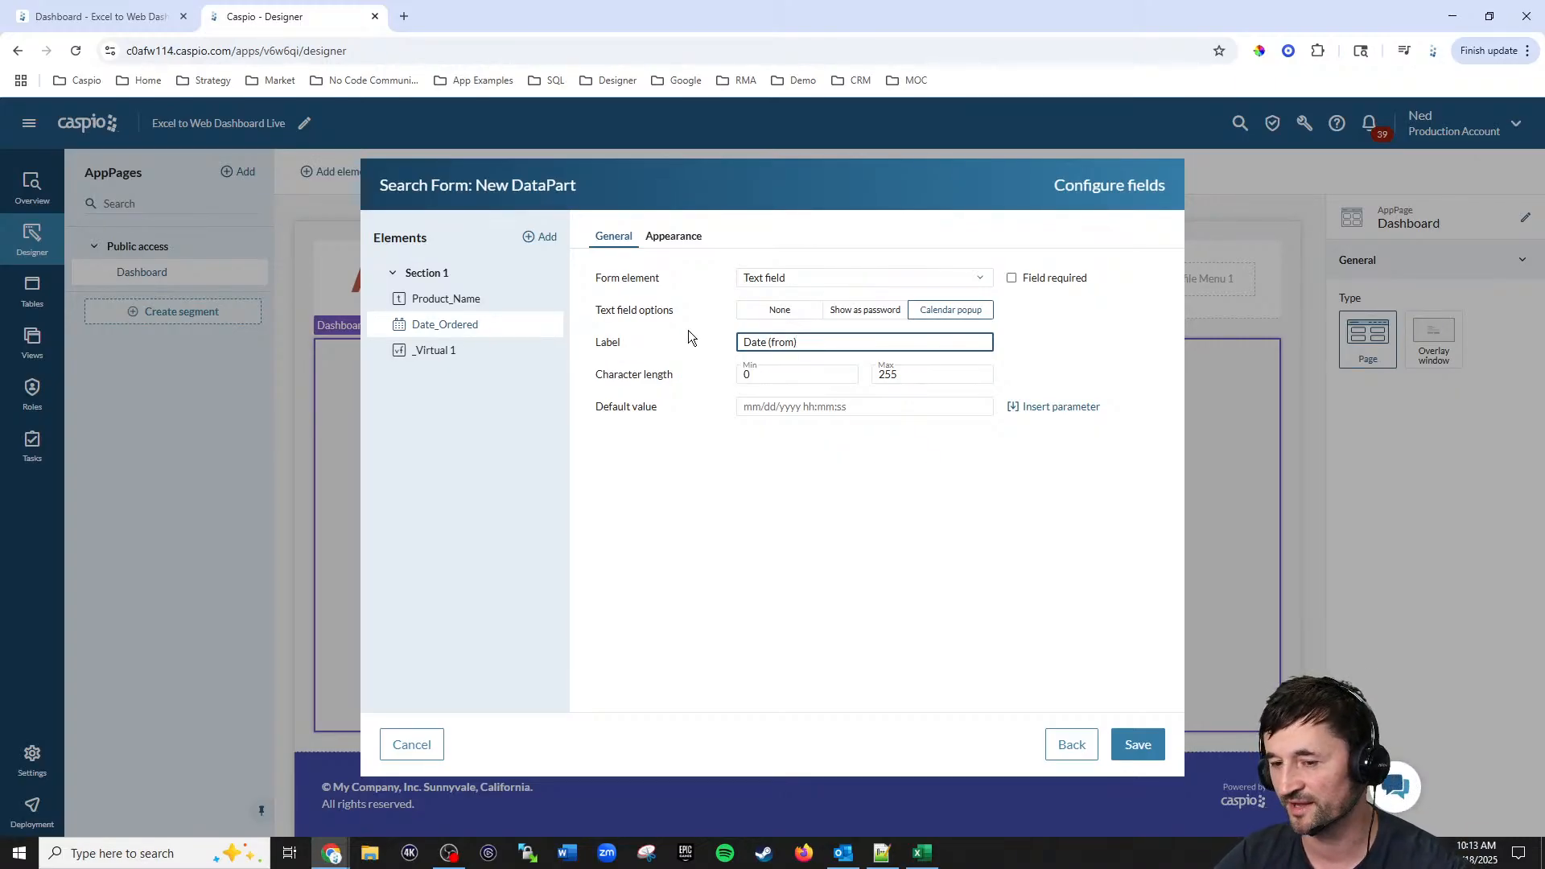
# Step: Relabel the virtual field Date (to) and give it a Float label position
pyautogui.click(455, 356)
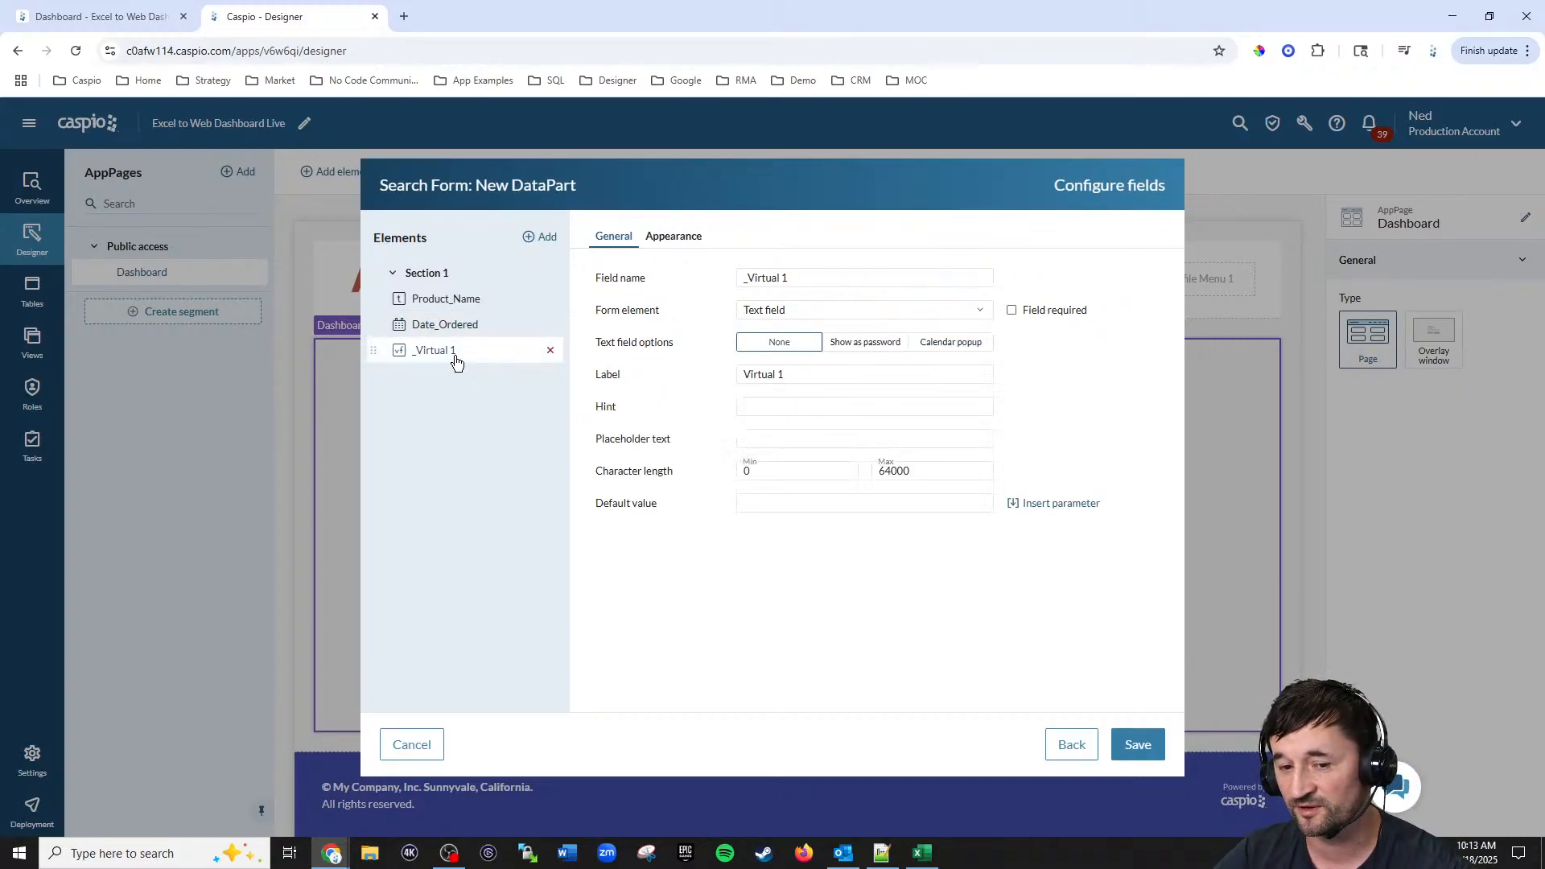
pyautogui.tripleClick(772, 374)
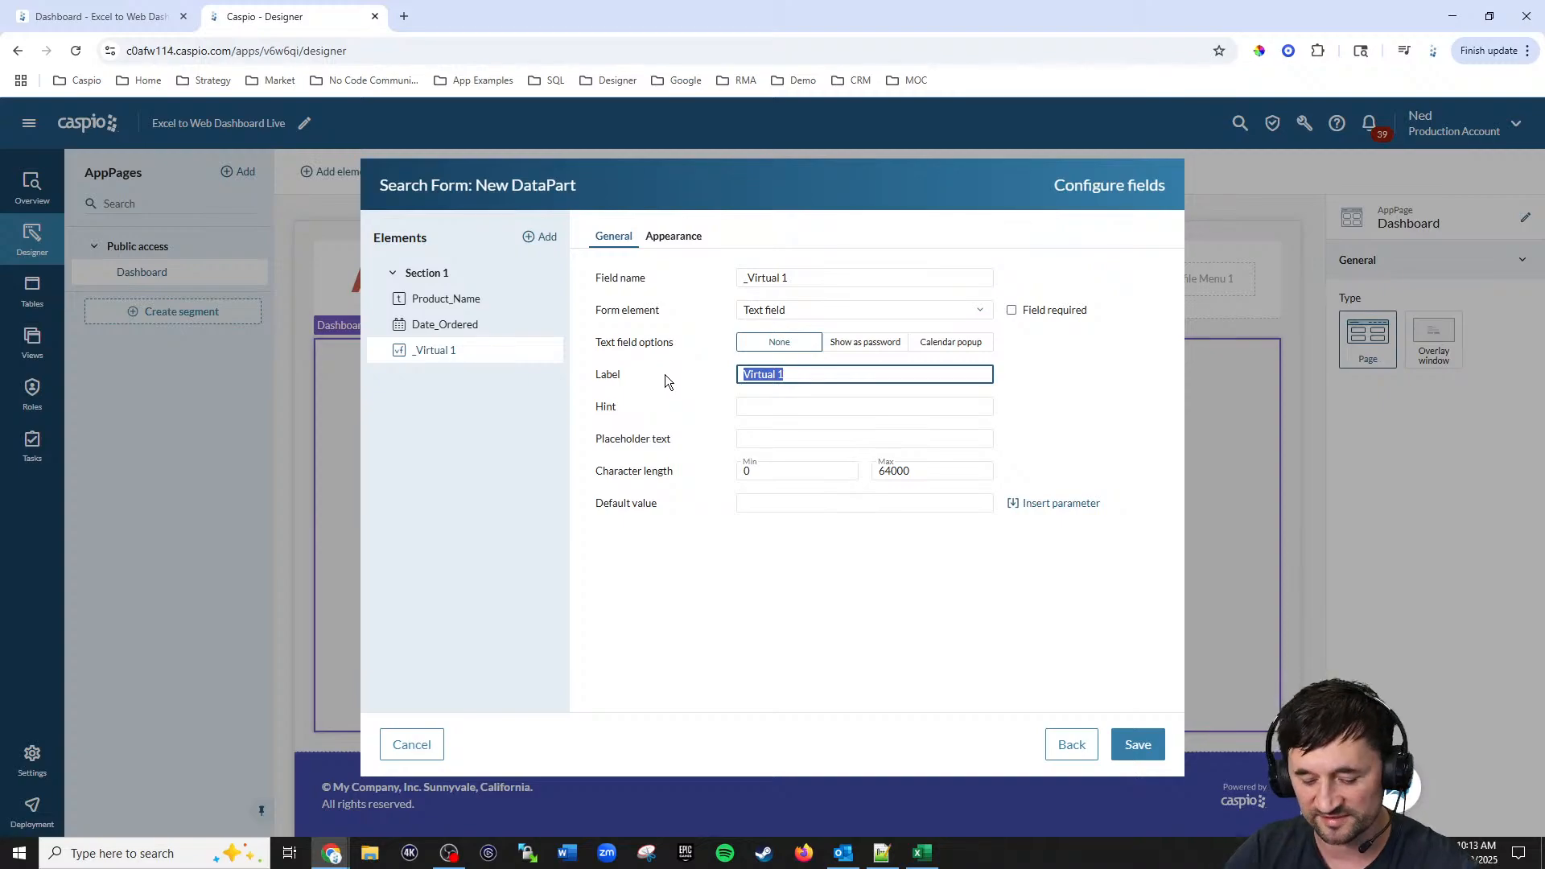
pyautogui.write('Date (to)')
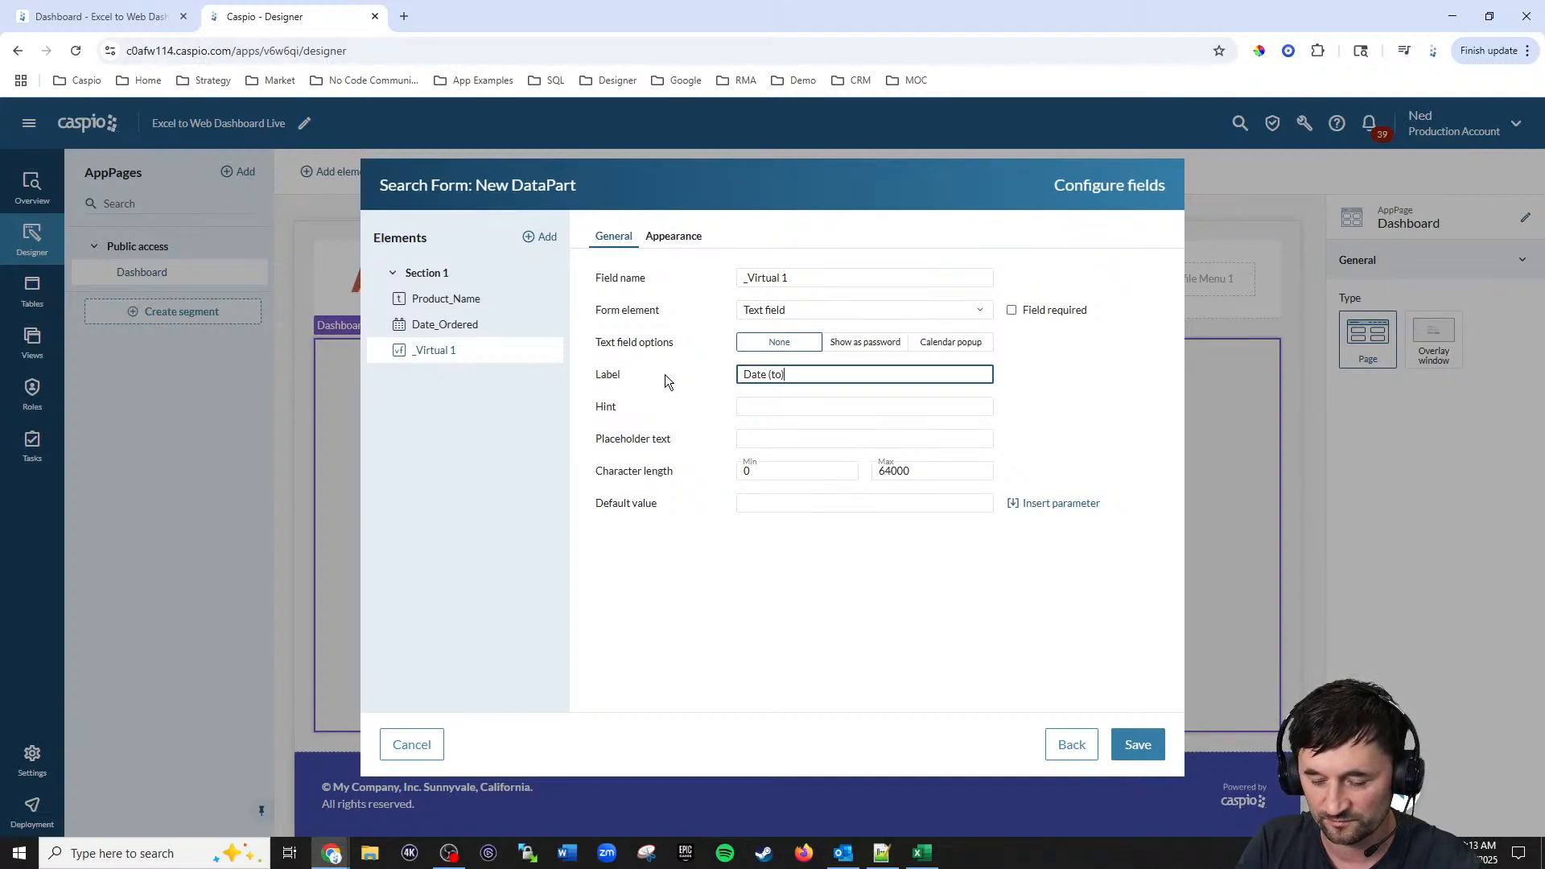
pyautogui.click(673, 236)
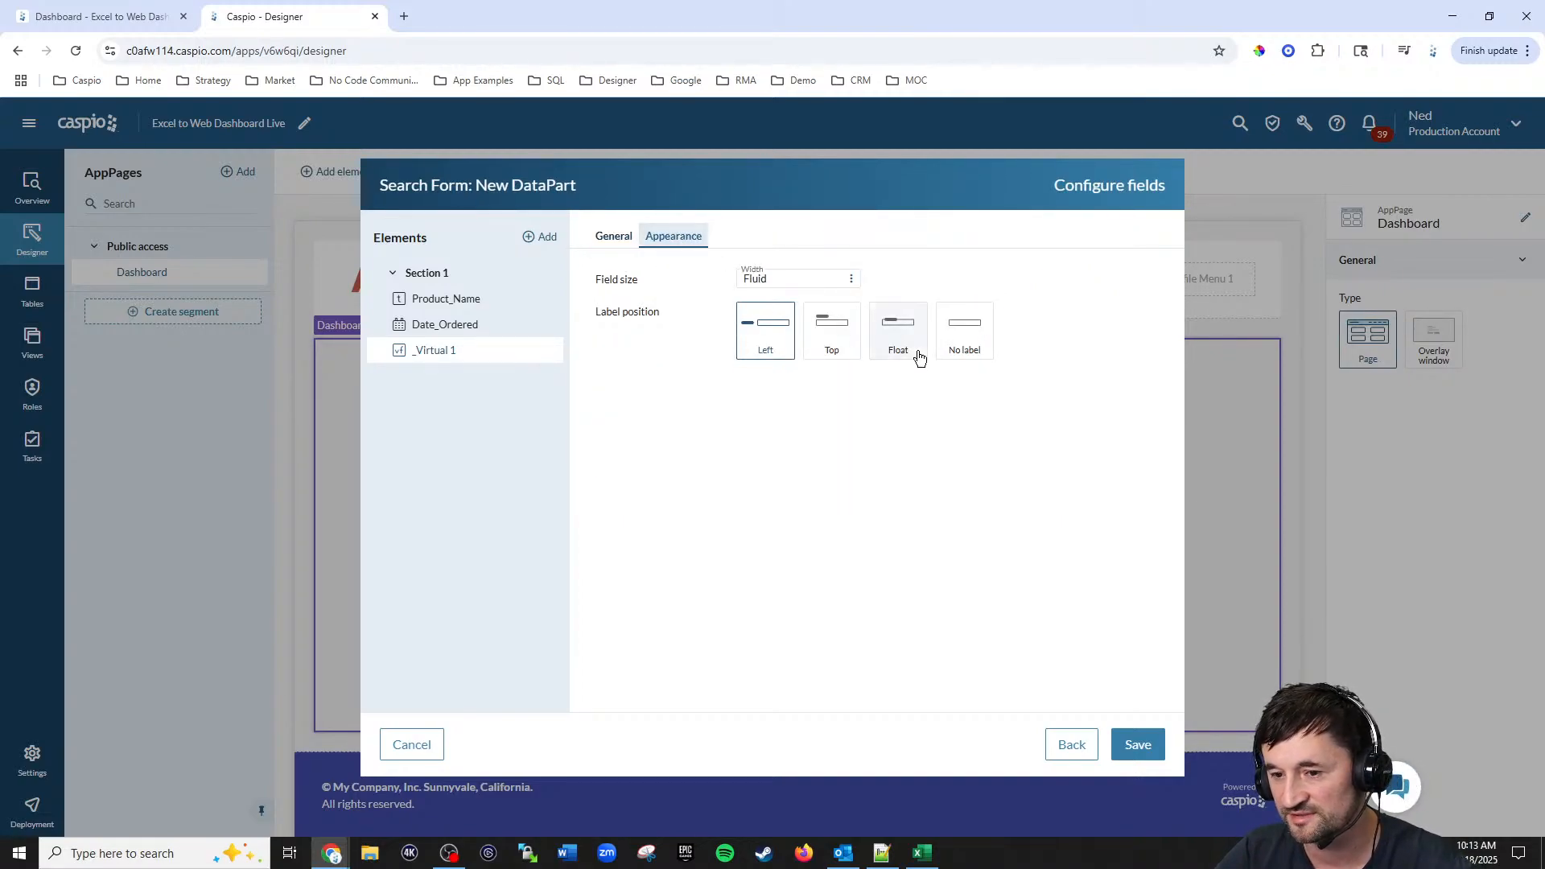
pyautogui.click(874, 348)
# Step: Set the virtual field to use a calendar popup and save the search form
pyautogui.click(613, 236)
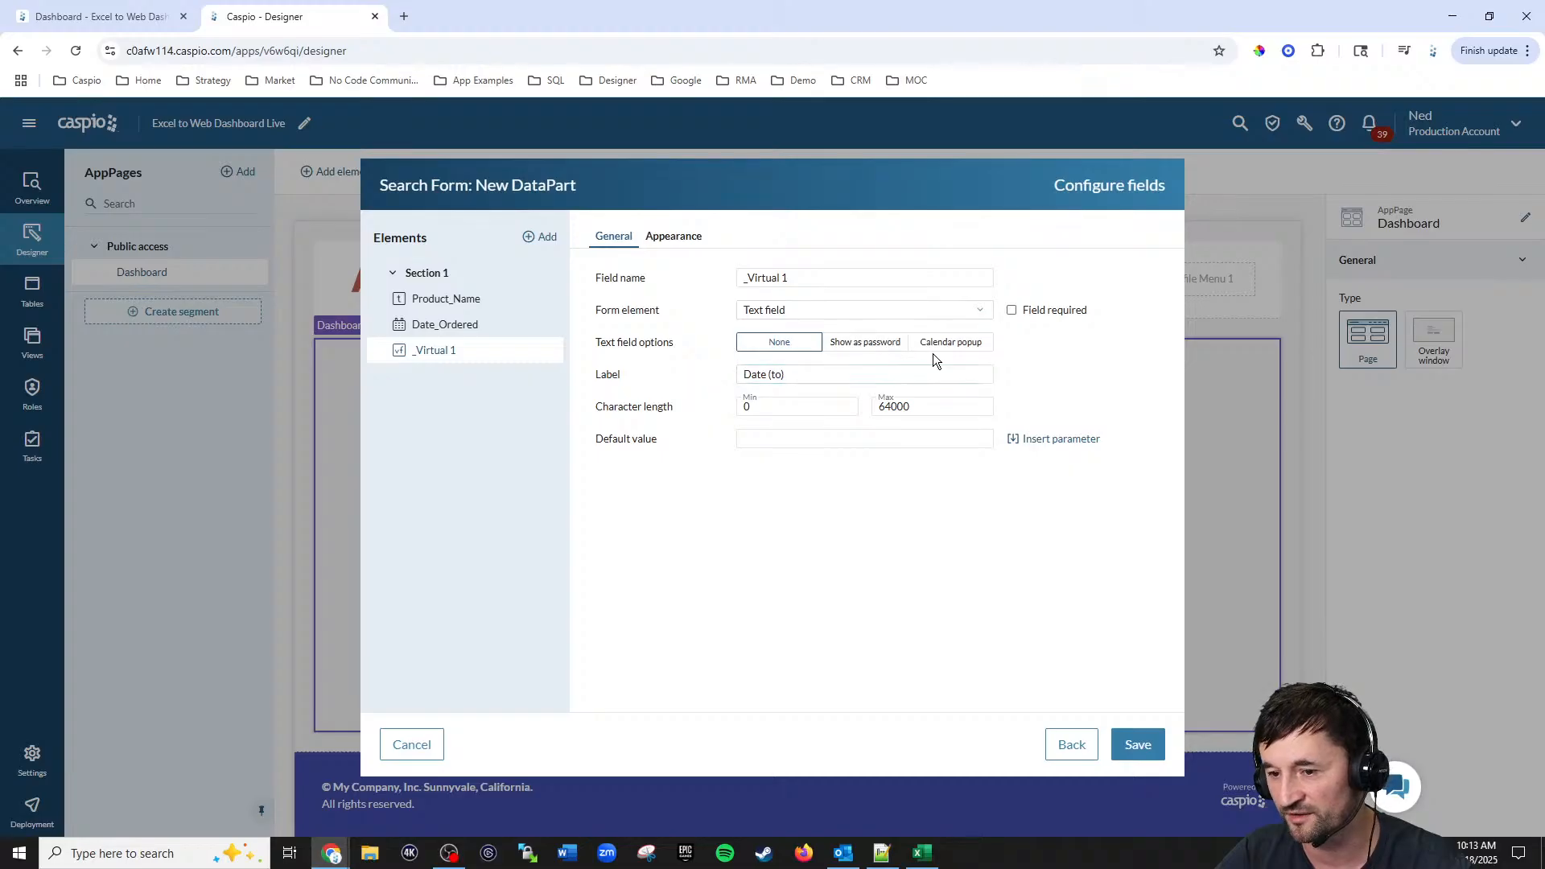
pyautogui.click(952, 344)
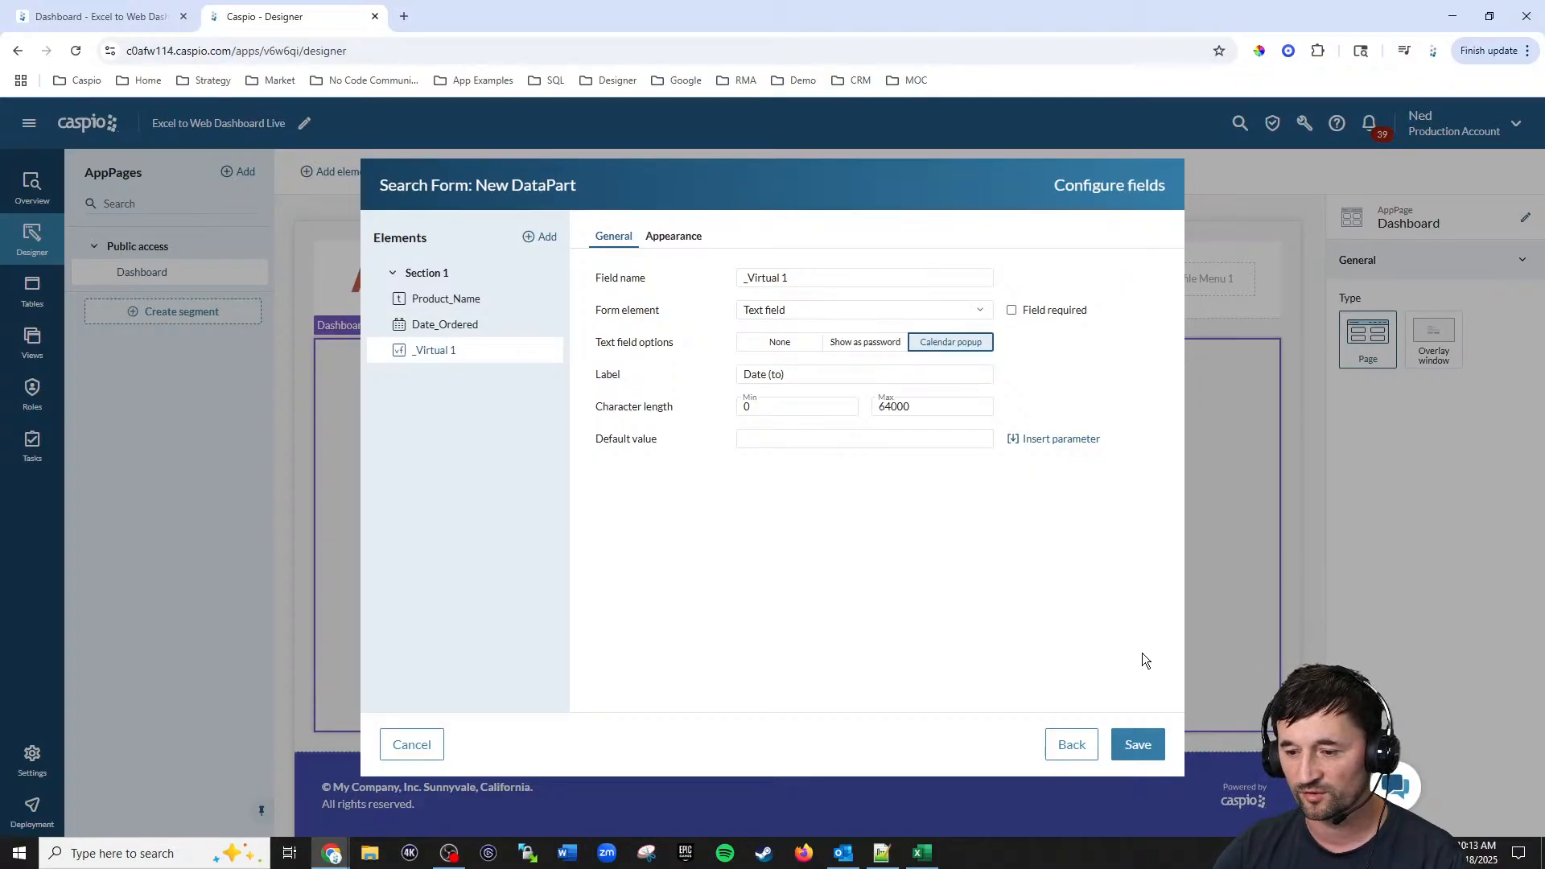
pyautogui.click(1136, 744)
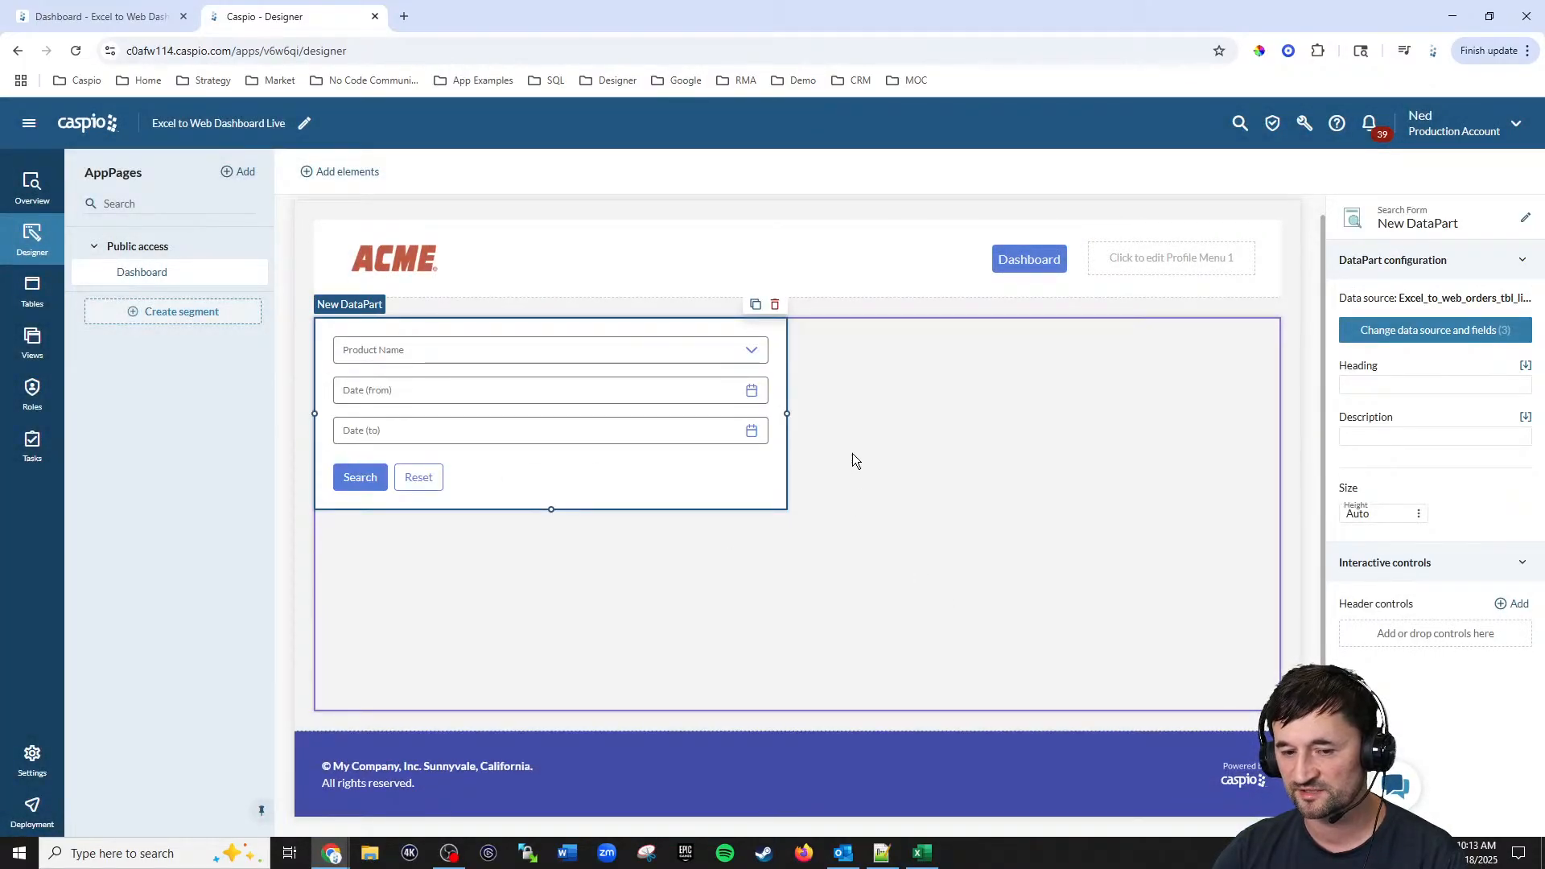
# Step: Narrow the search form and rename the DataPart Filter Dashboard
pyautogui.moveTo(788, 414); pyautogui.dragTo(467, 413)
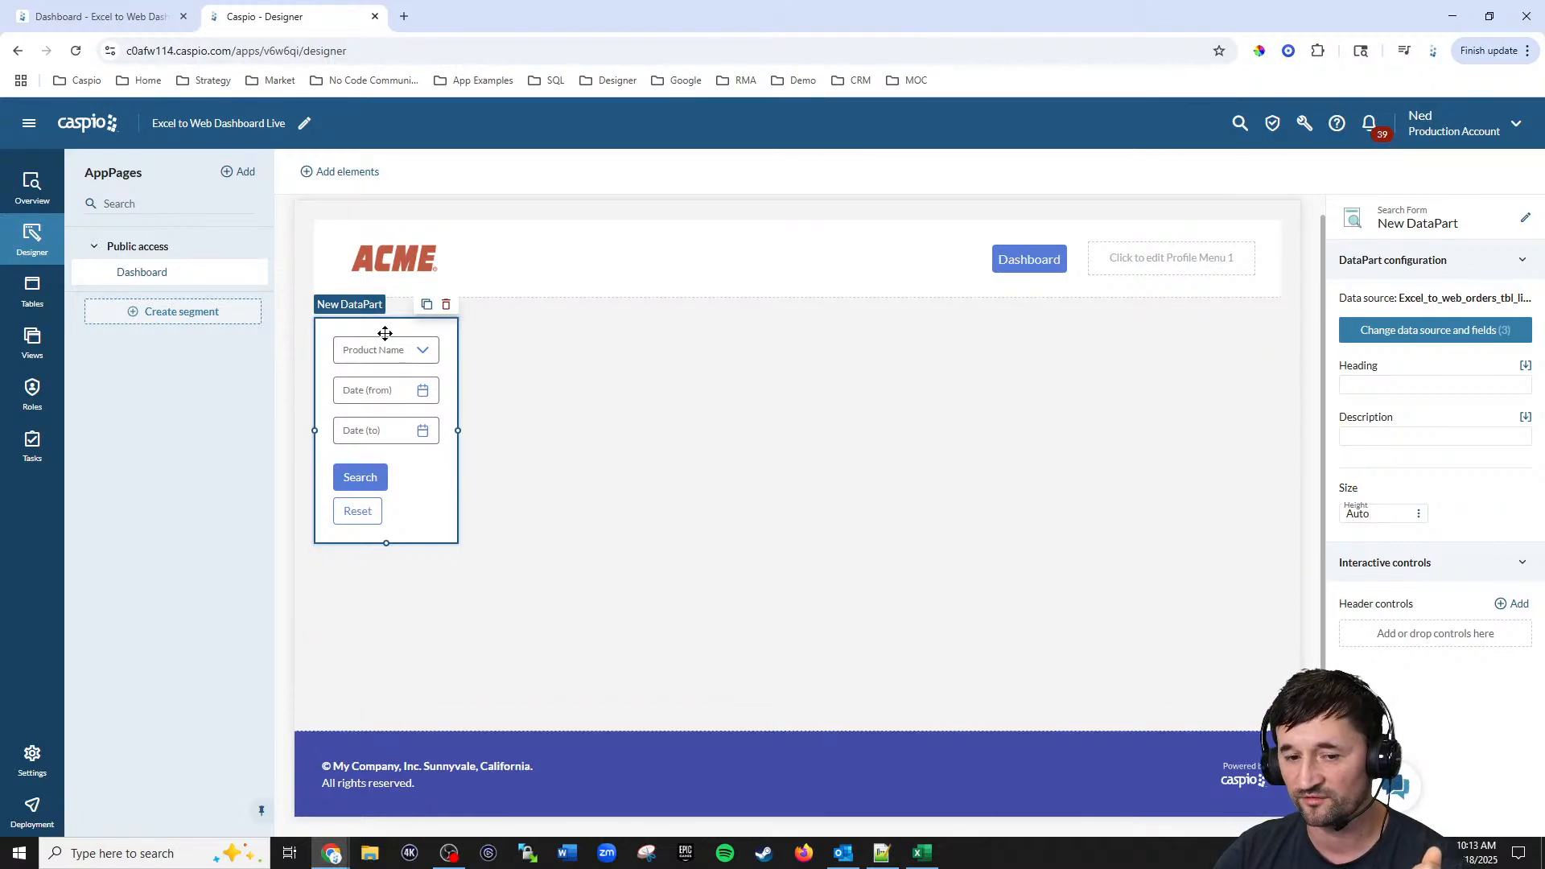
pyautogui.click(1525, 219)
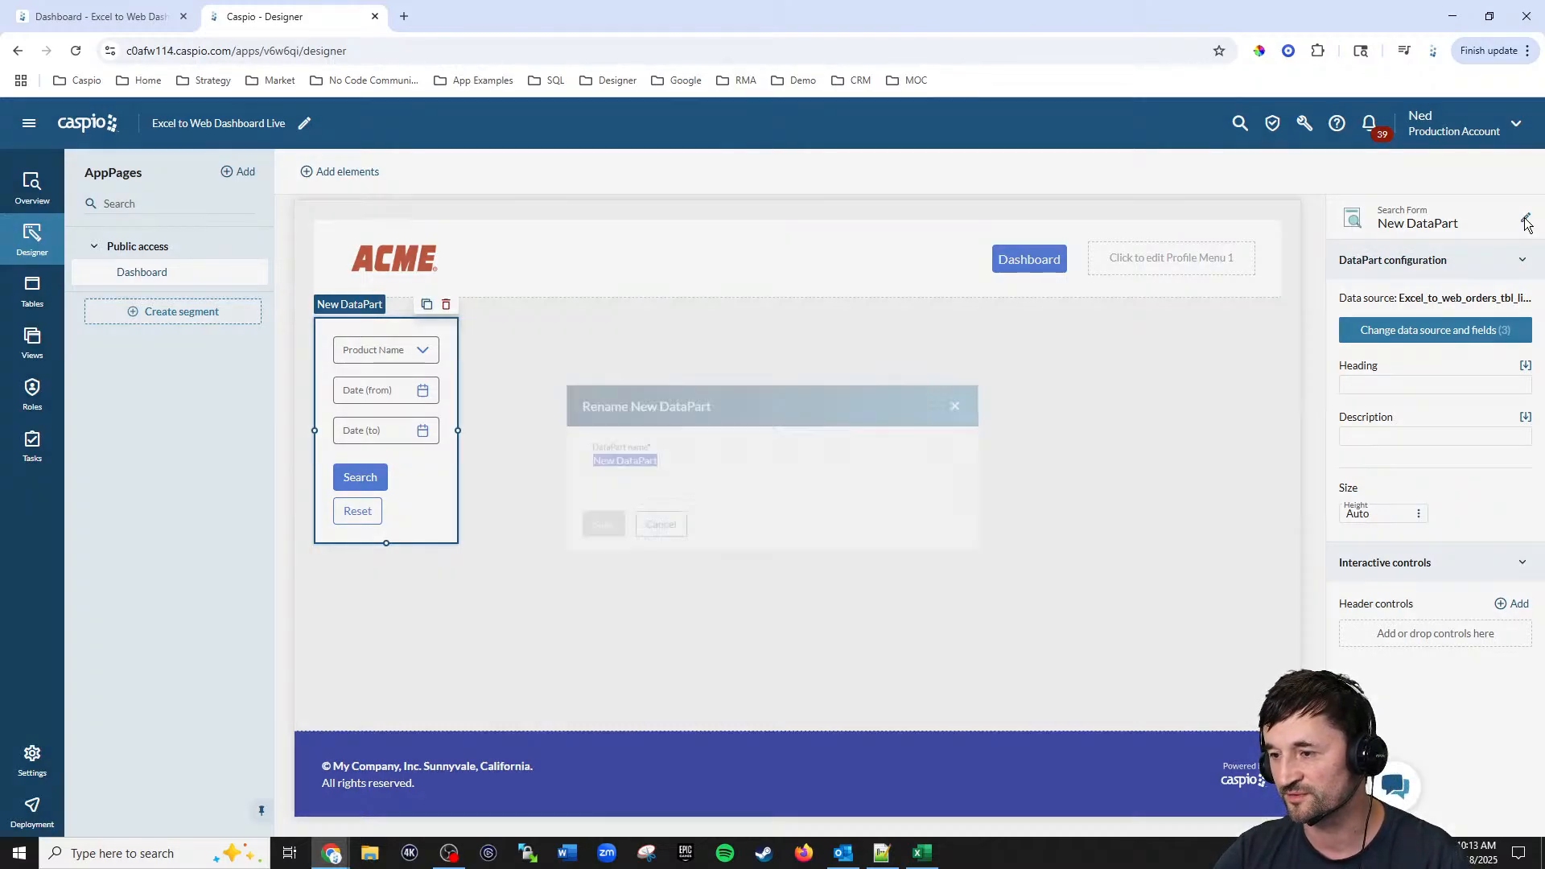
pyautogui.write('Filter Dashboard')
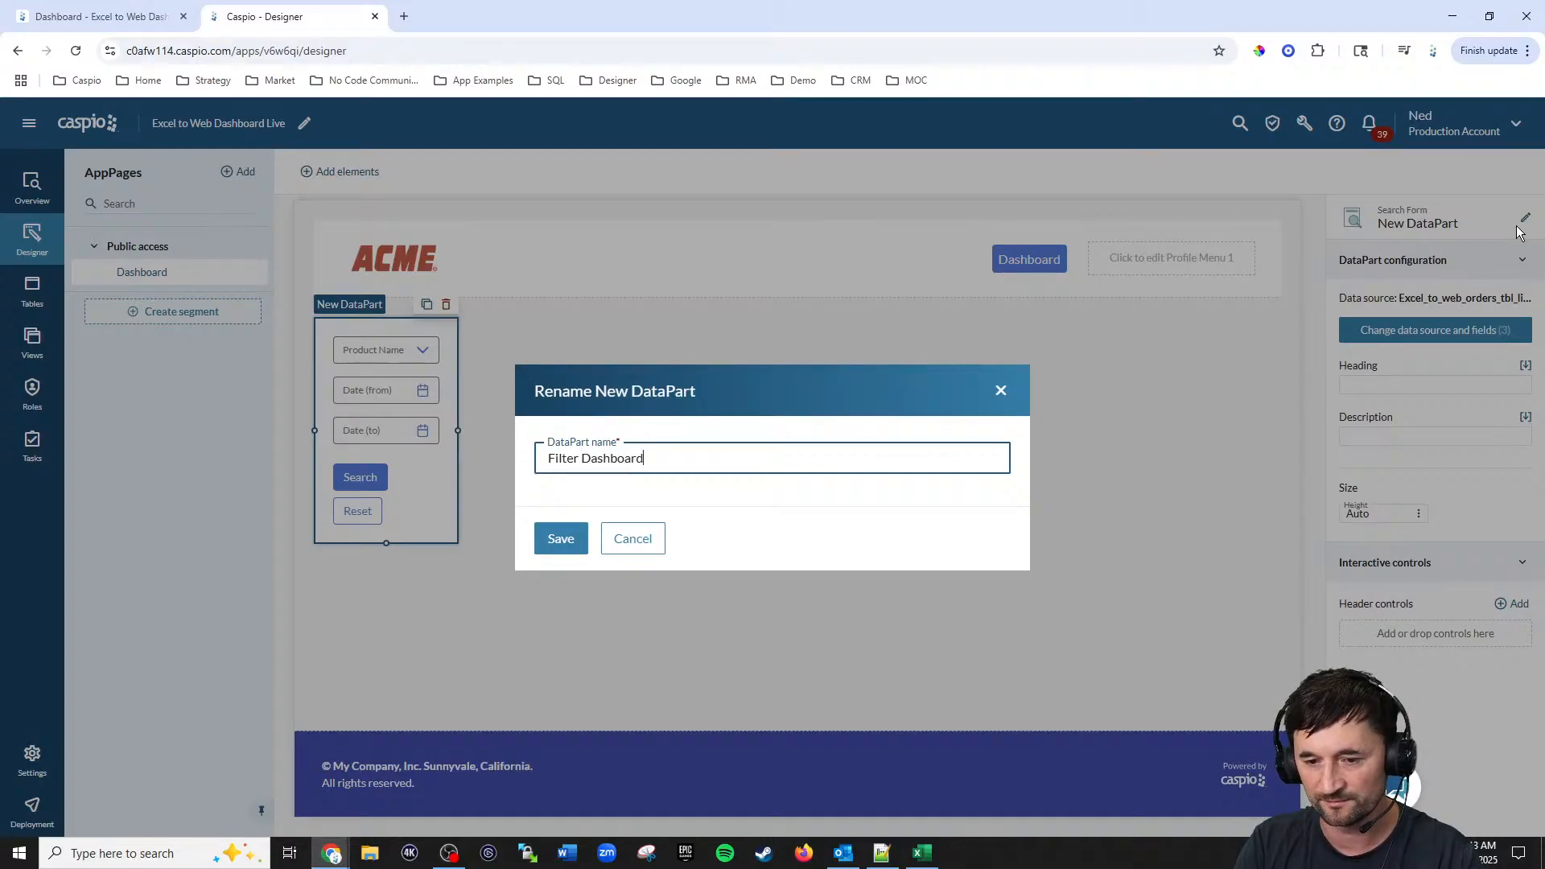
pyautogui.click(585, 549)
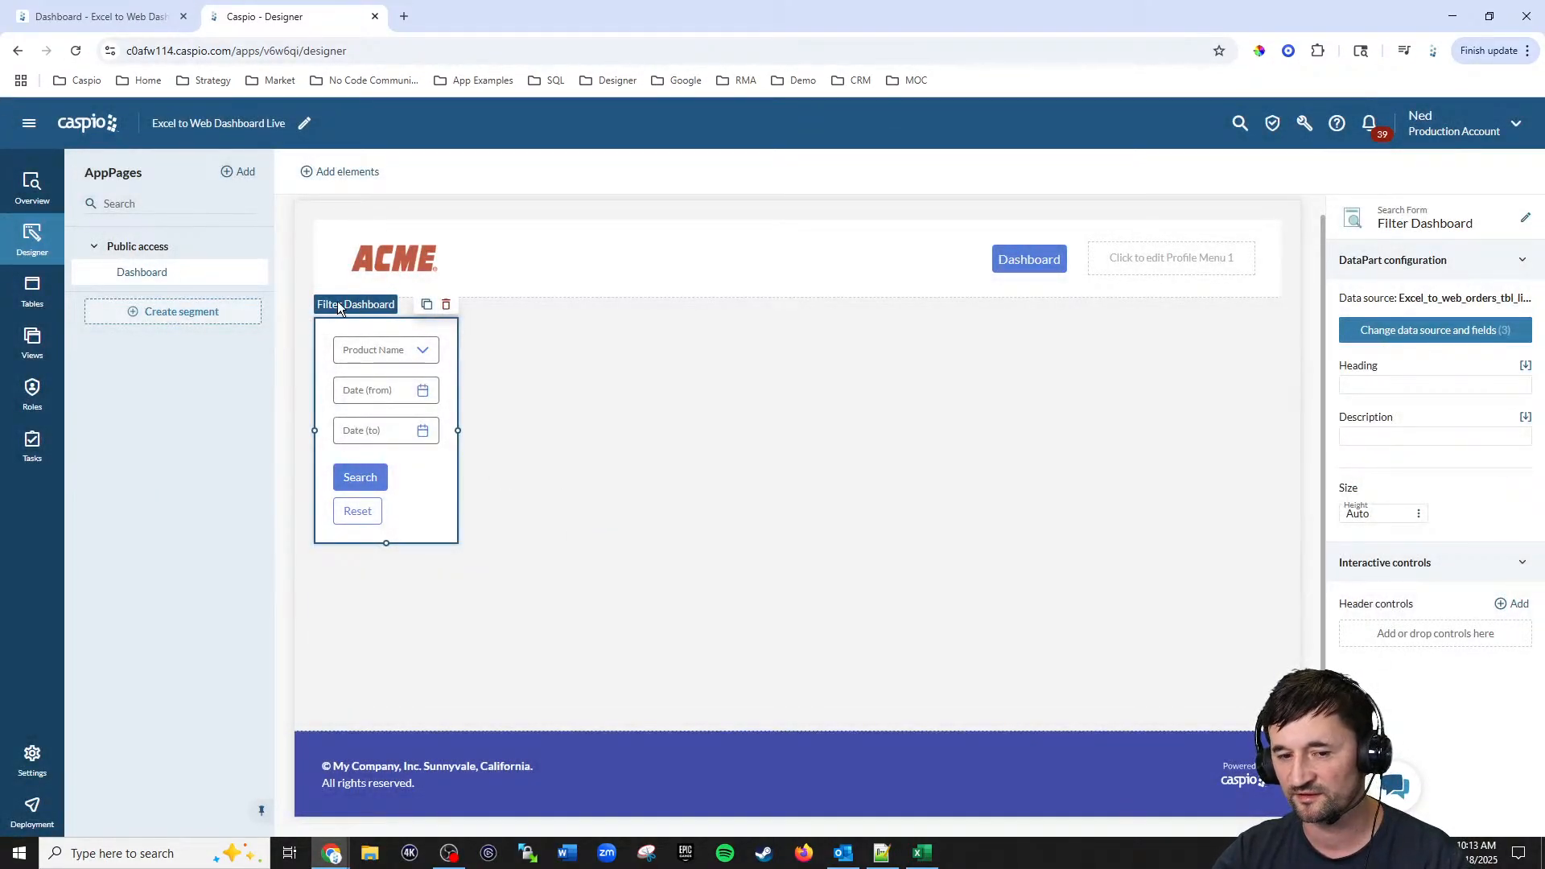
# Step: Give the search form the heading Filter
pyautogui.click(1390, 391)
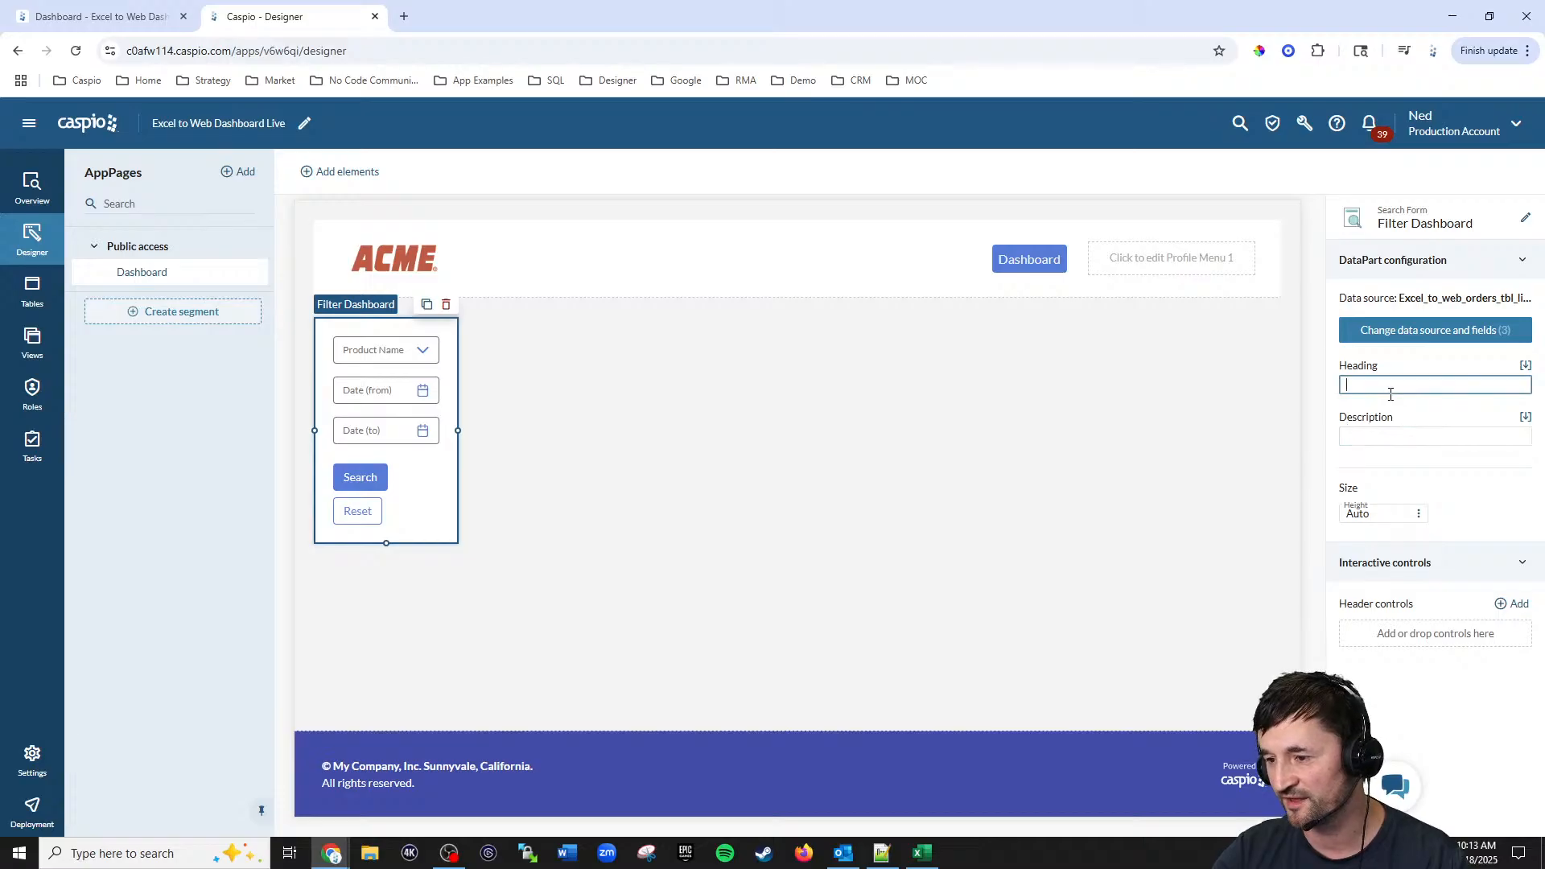
pyautogui.write('Filter')
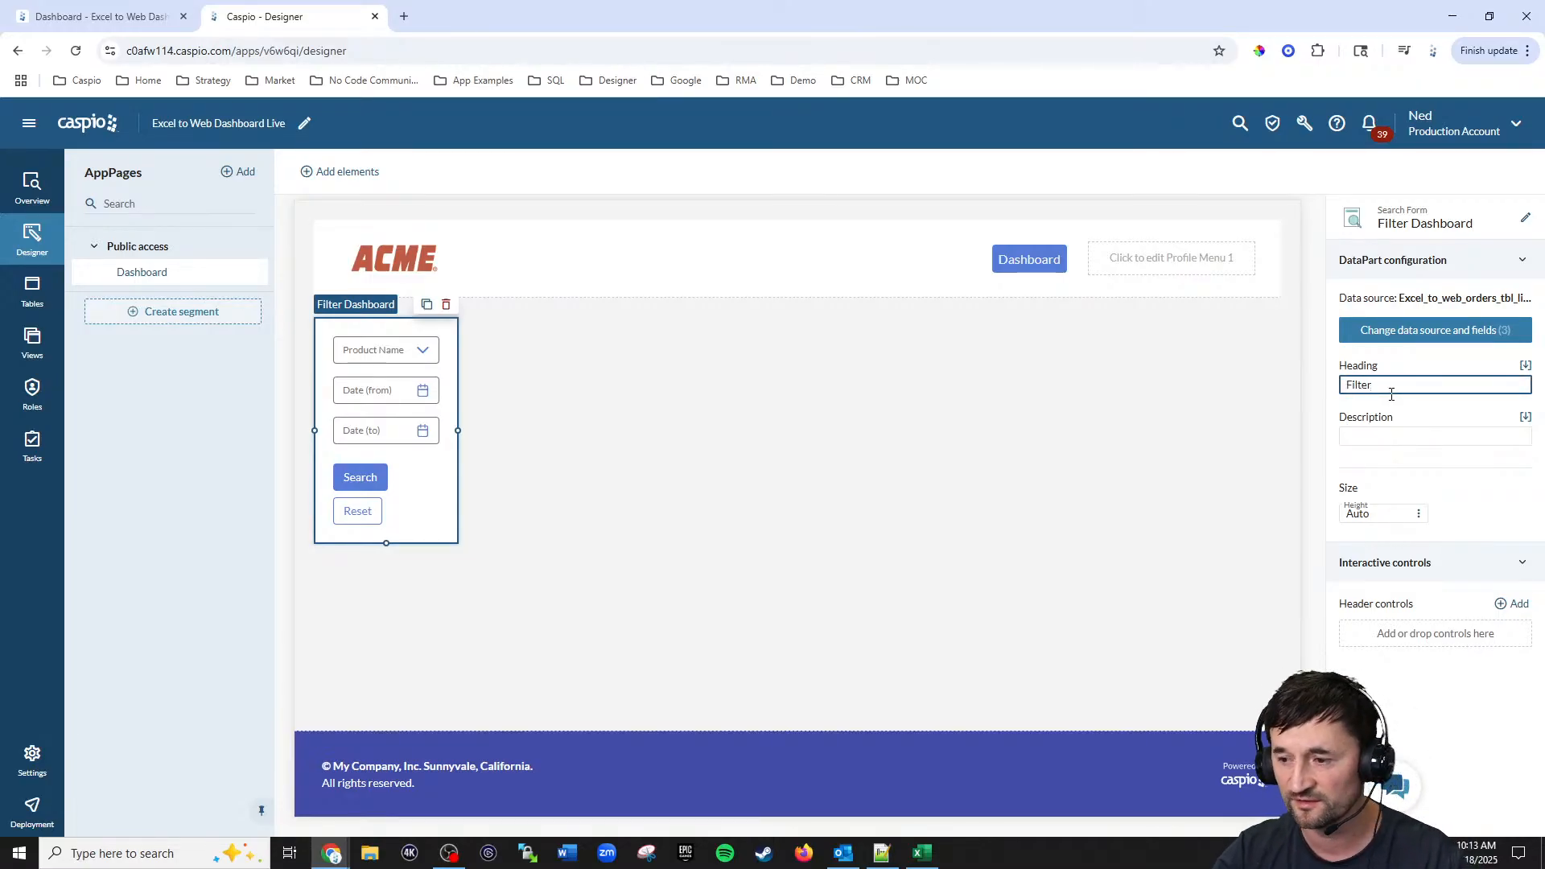
pyautogui.click(979, 451)
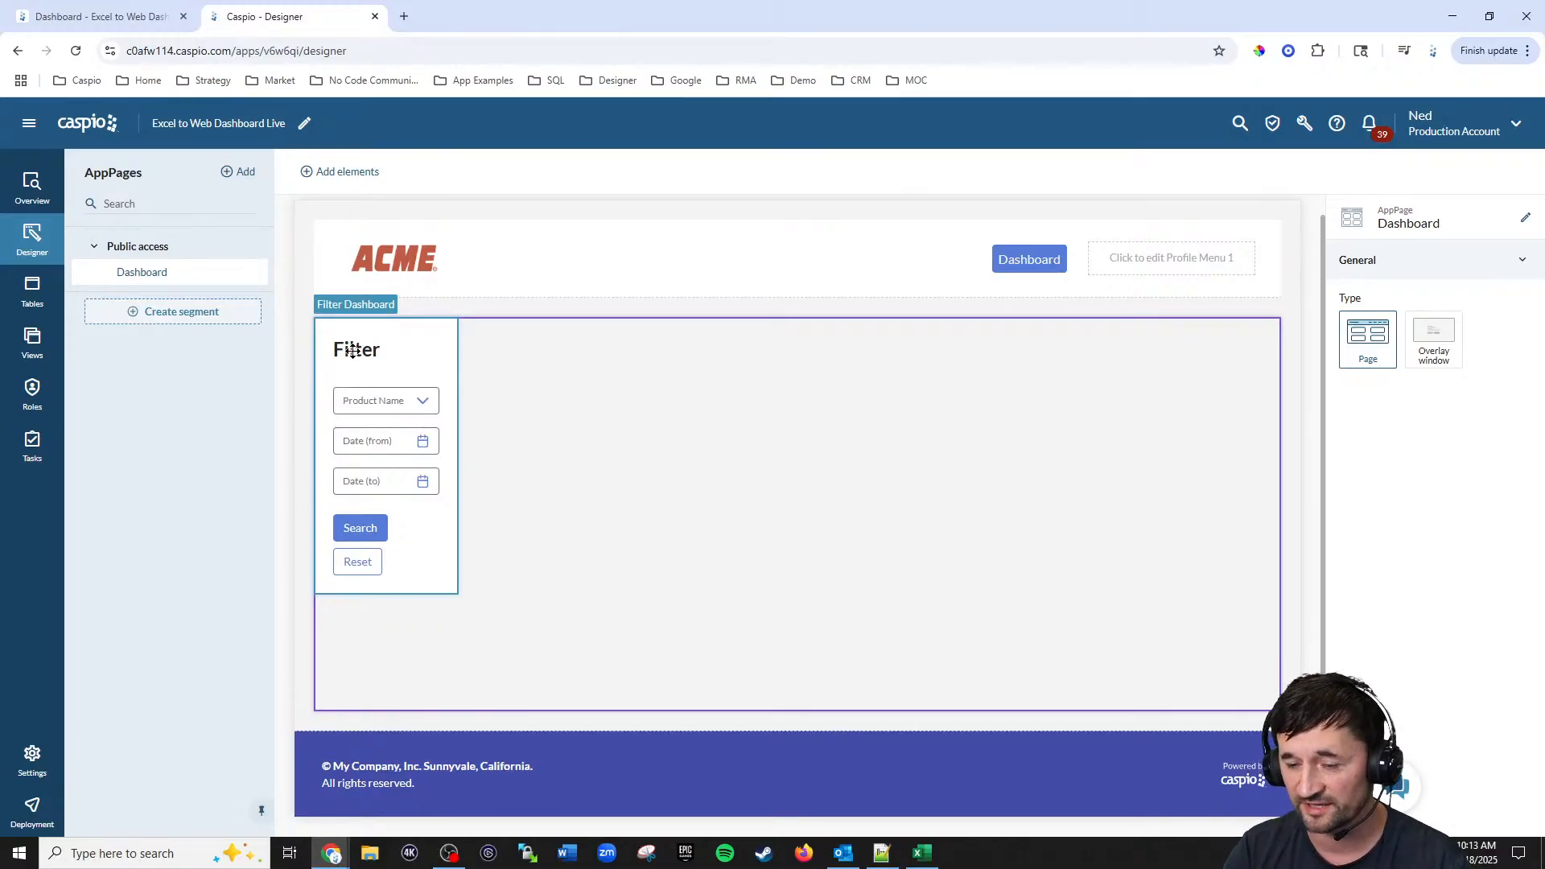
# Step: Deploy the Dashboard page under Public access and open its URL
pyautogui.click(33, 812)
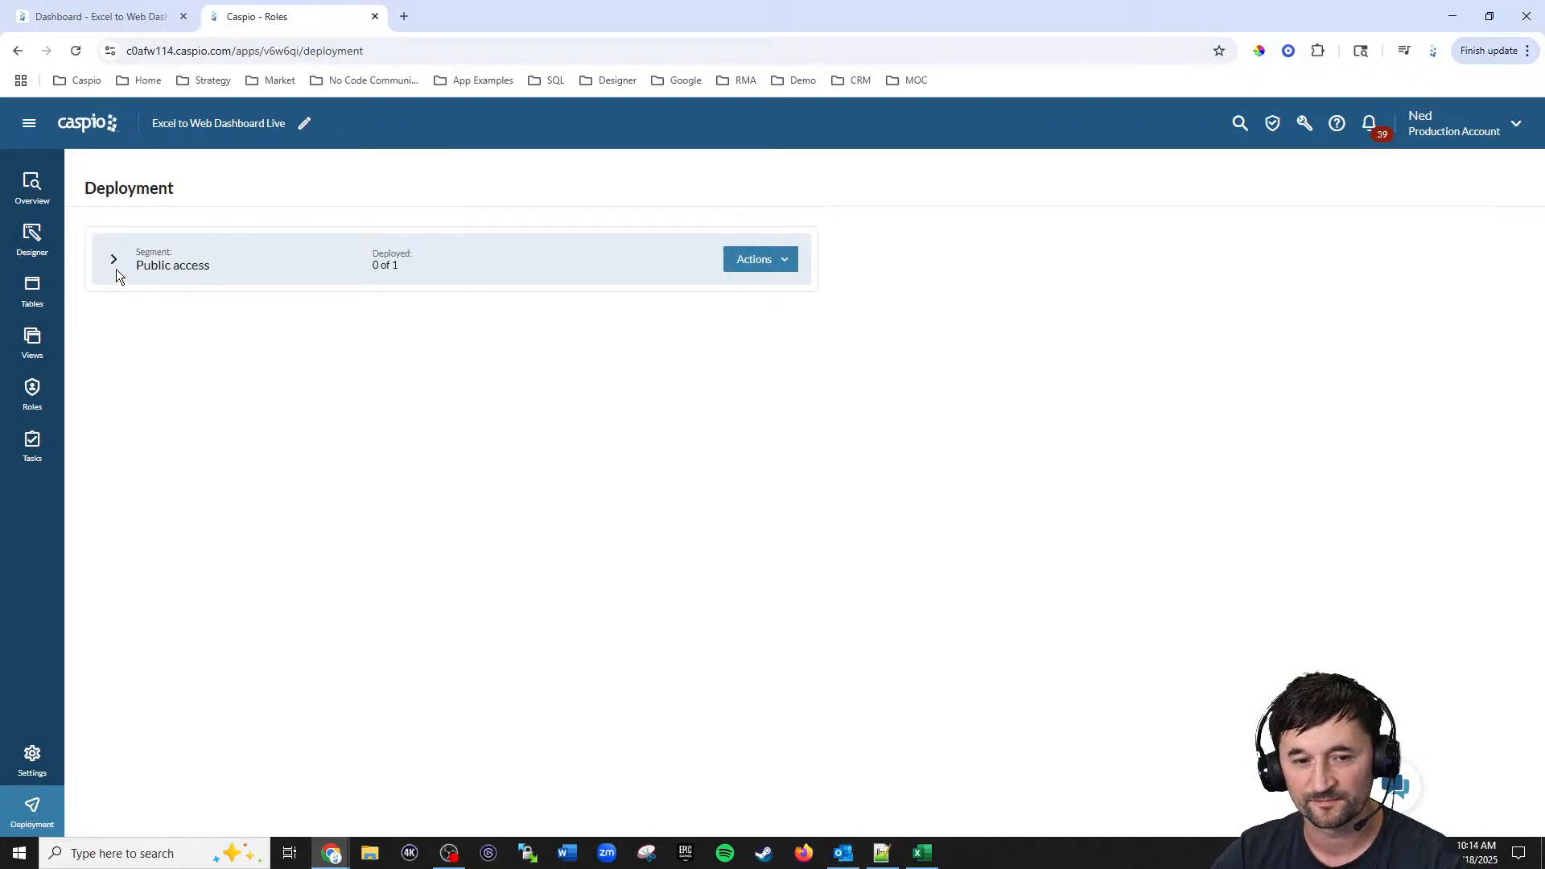
pyautogui.click(114, 261)
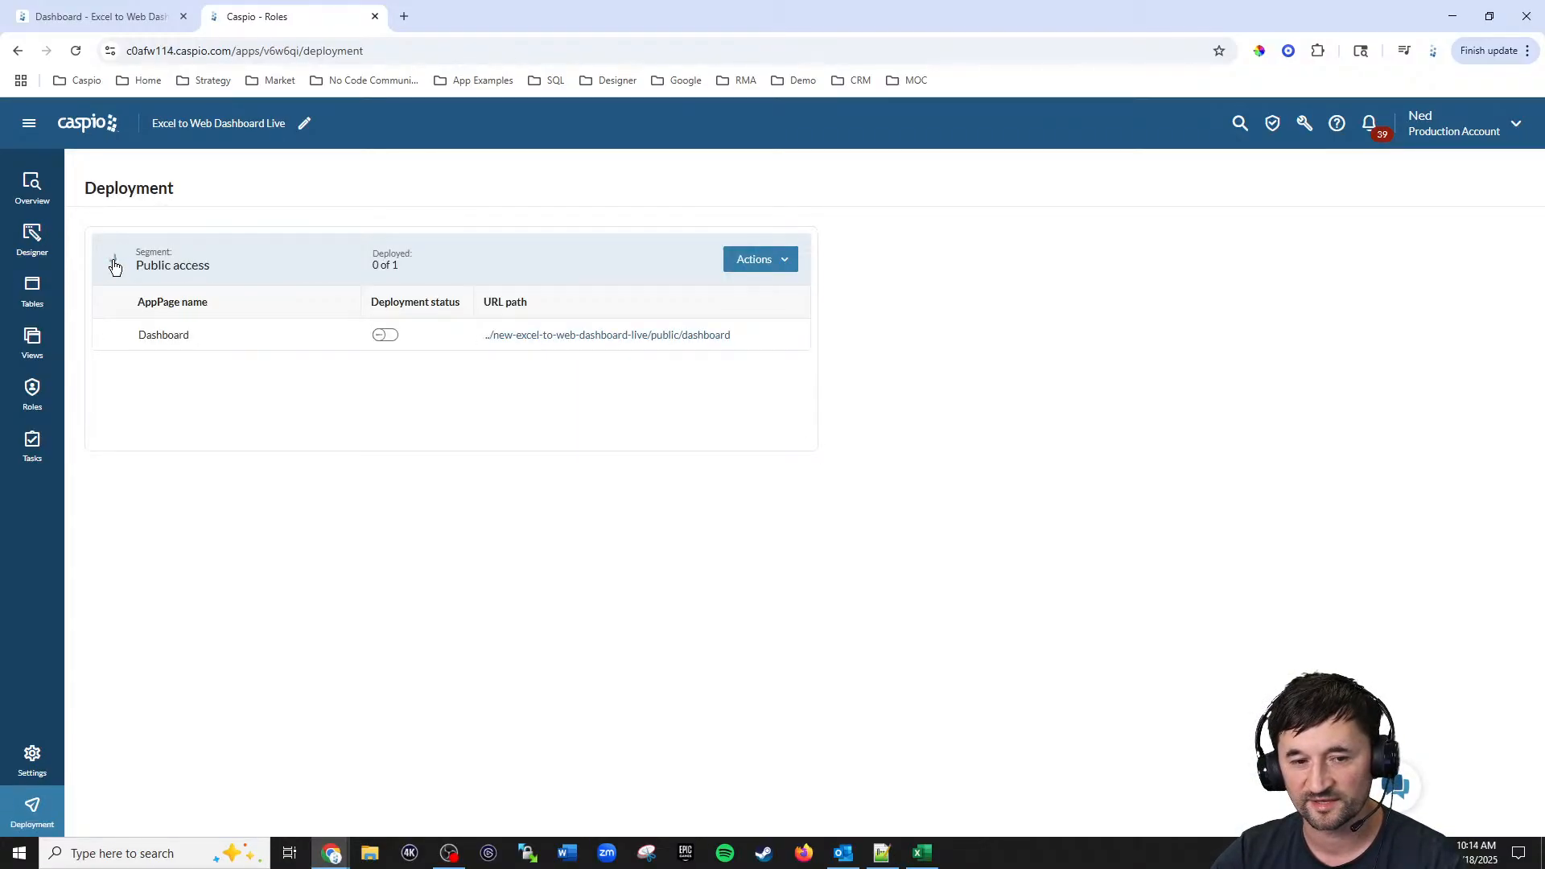
pyautogui.click(386, 337)
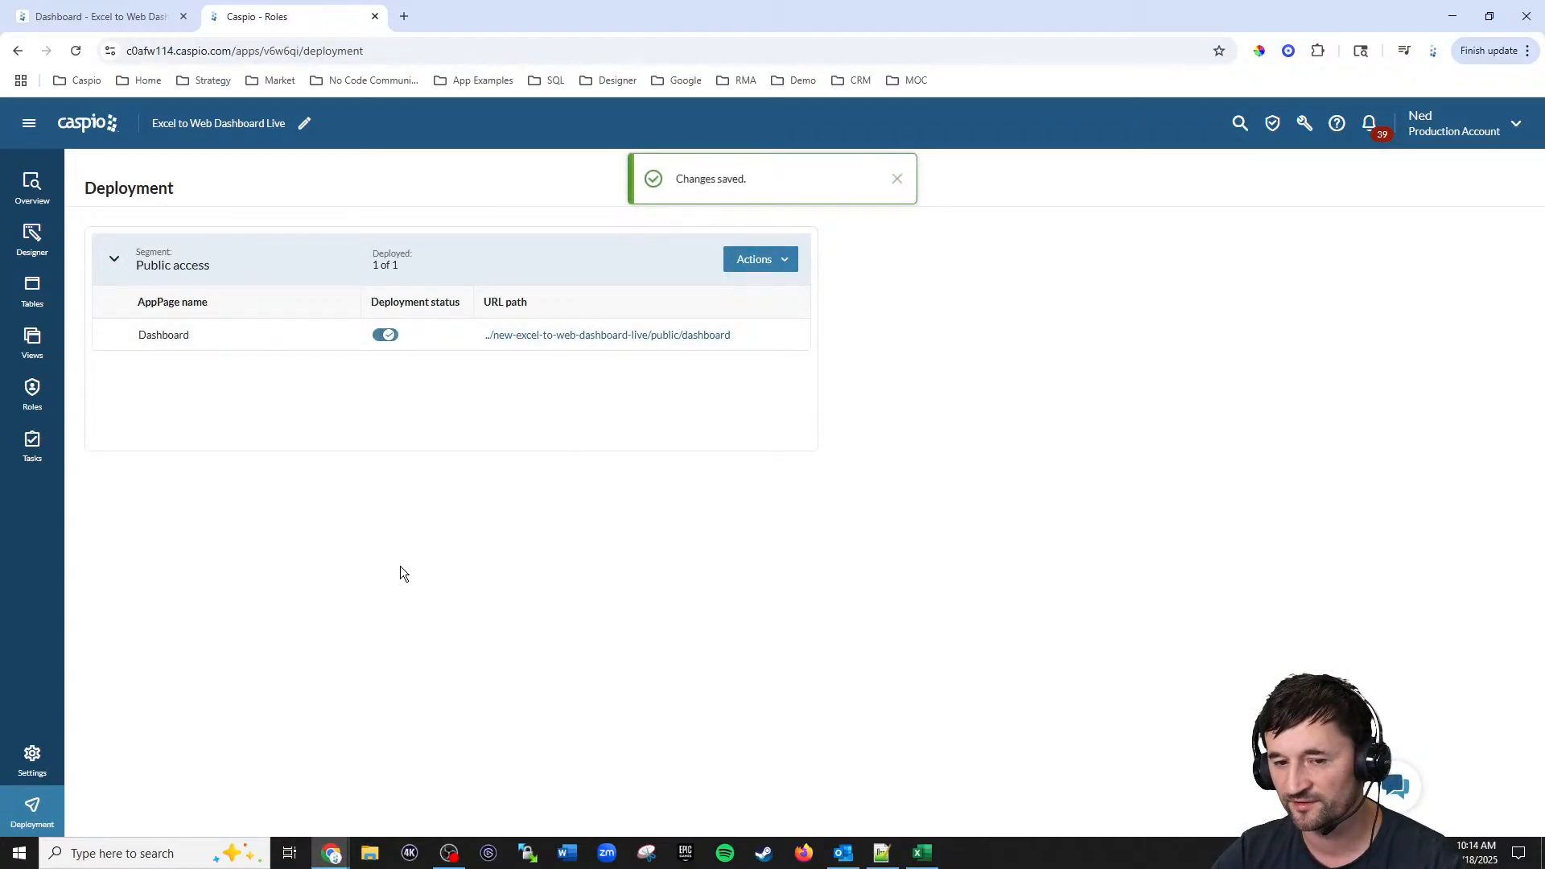
pyautogui.click(557, 334)
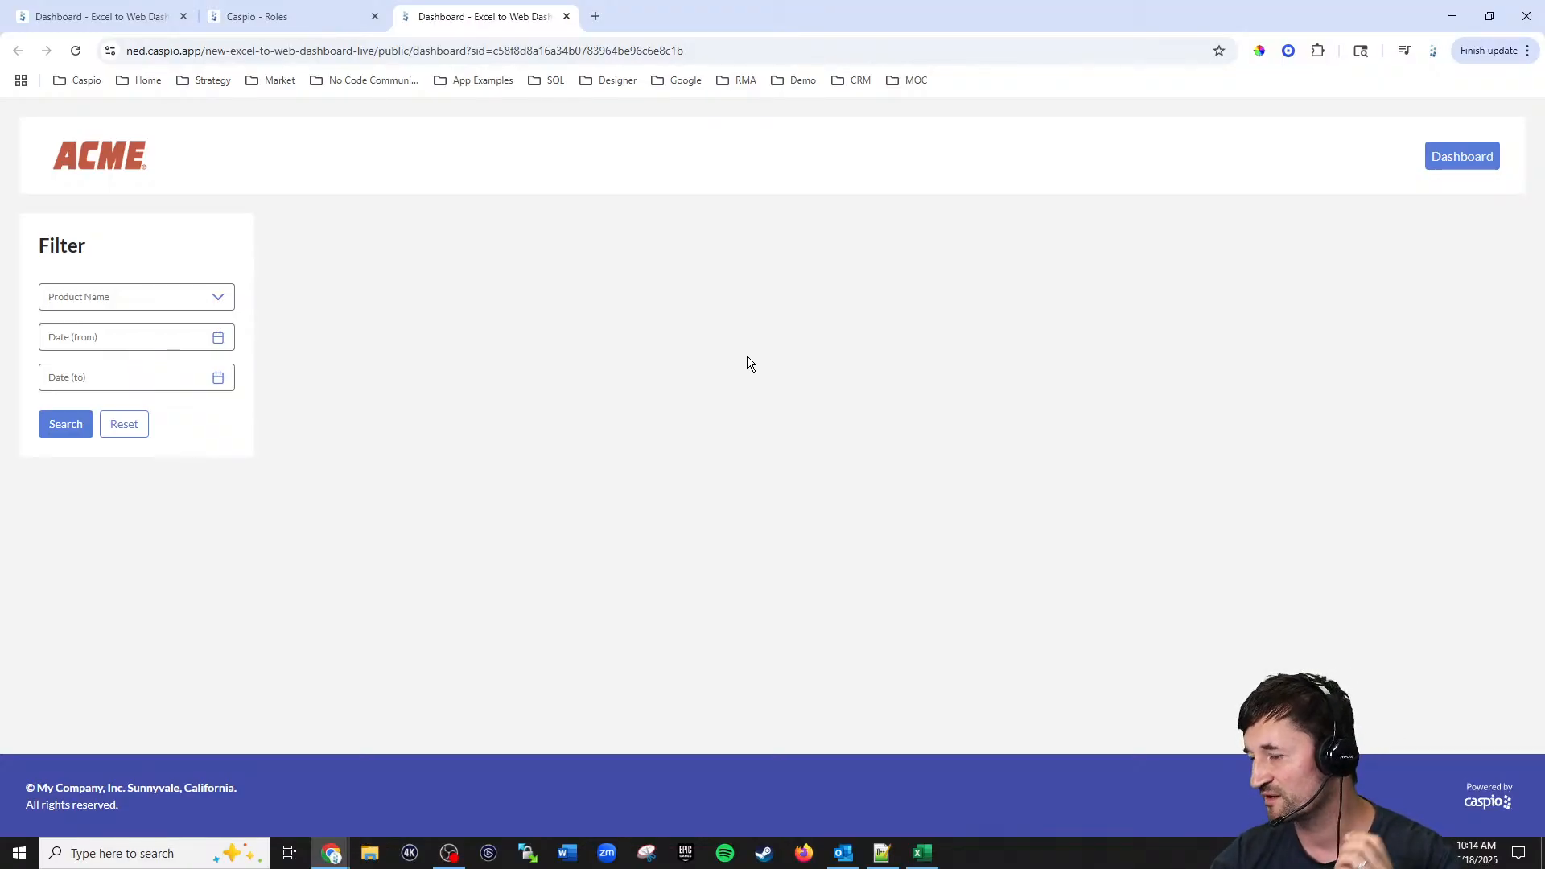
# Step: Examine the charts on the reference dashboard in the other tab
pyautogui.click(138, 15)
pyautogui.scroll(-3, 940, 326)
pyautogui.scroll(-6, 941, 325)
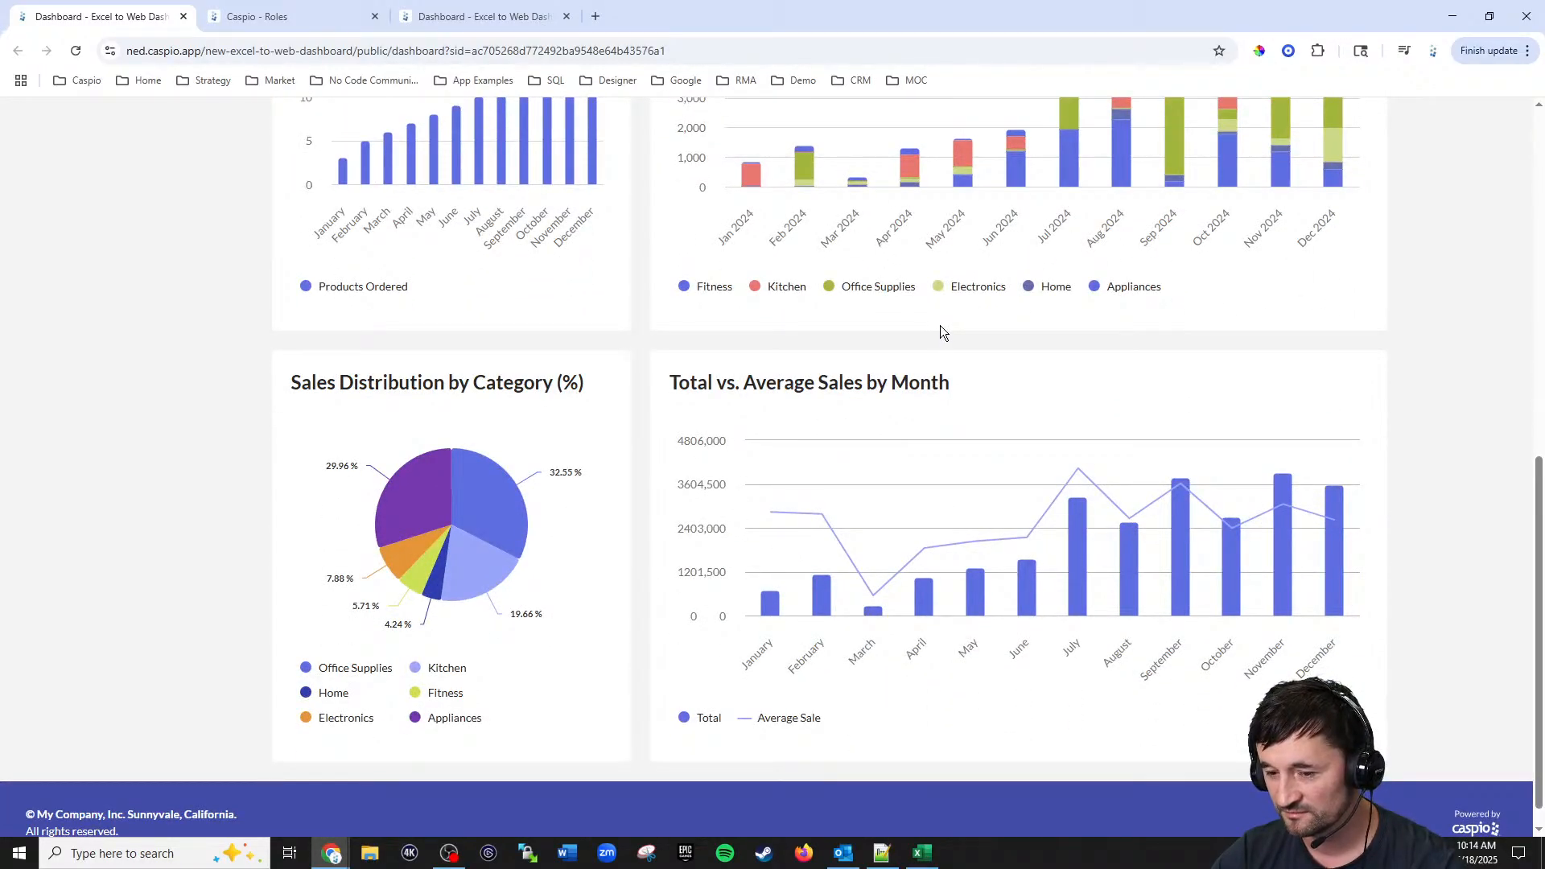
pyautogui.scroll(2, 940, 325)
pyautogui.scroll(3, 939, 326)
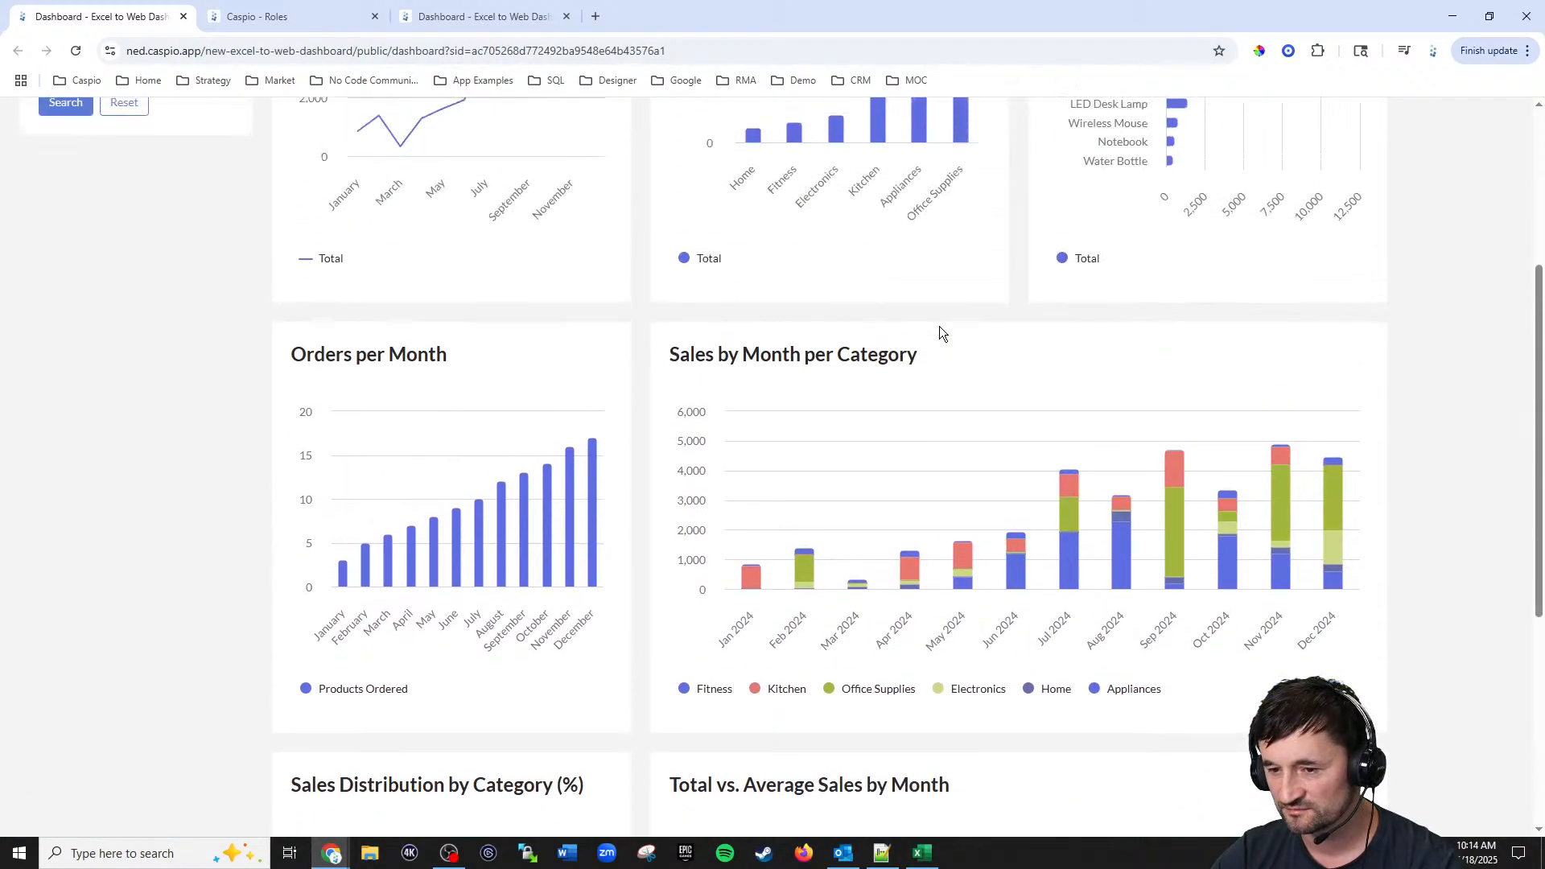
pyautogui.scroll(1, 940, 326)
pyautogui.scroll(-5, 940, 327)
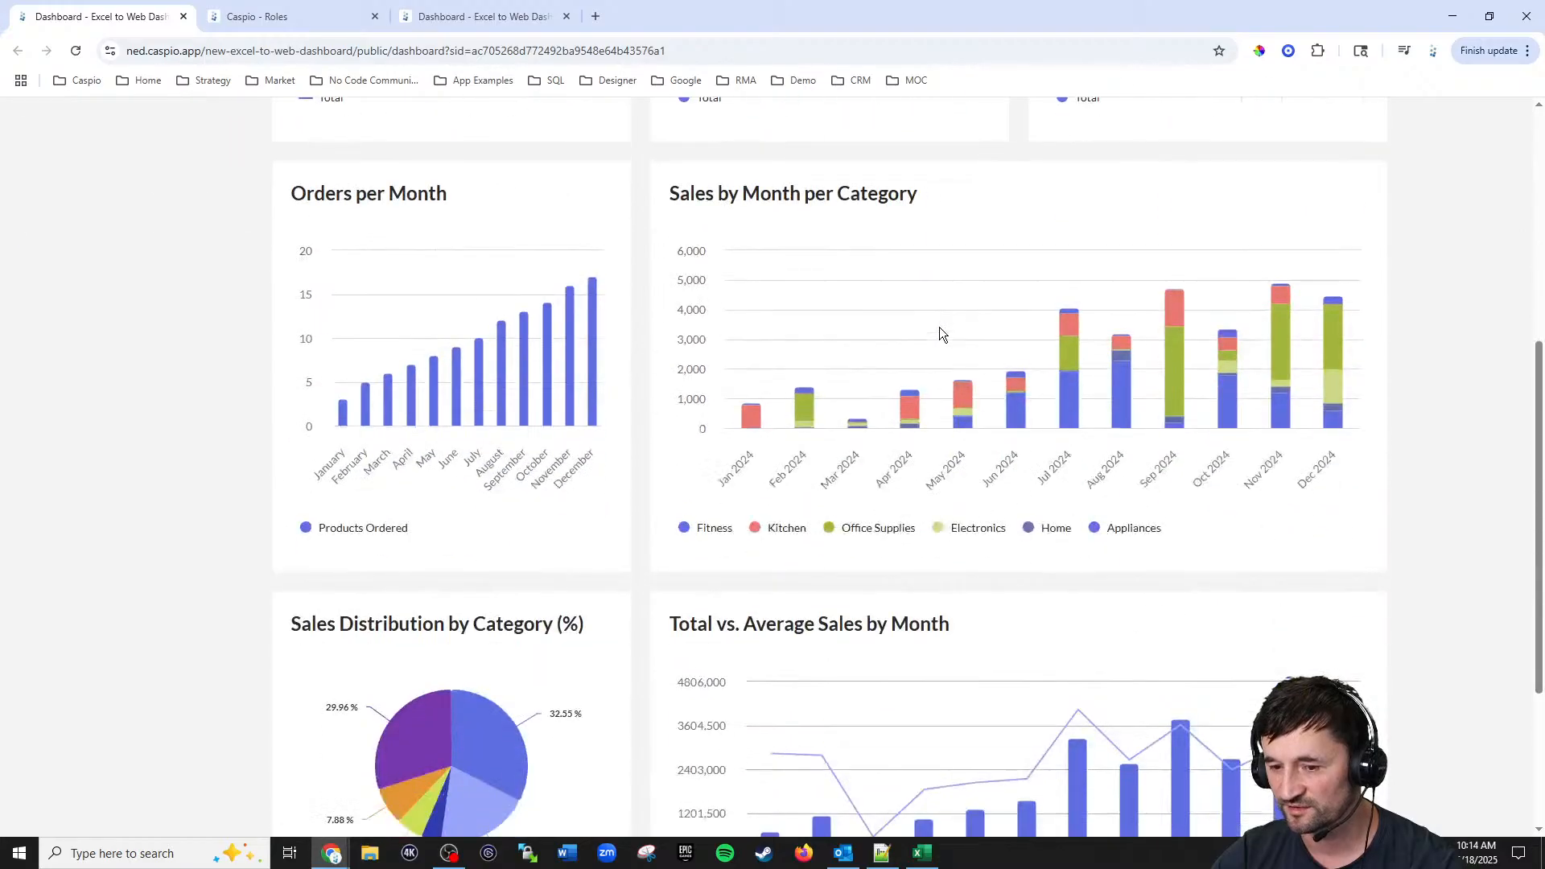
pyautogui.scroll(3, 940, 326)
pyautogui.scroll(5, 942, 326)
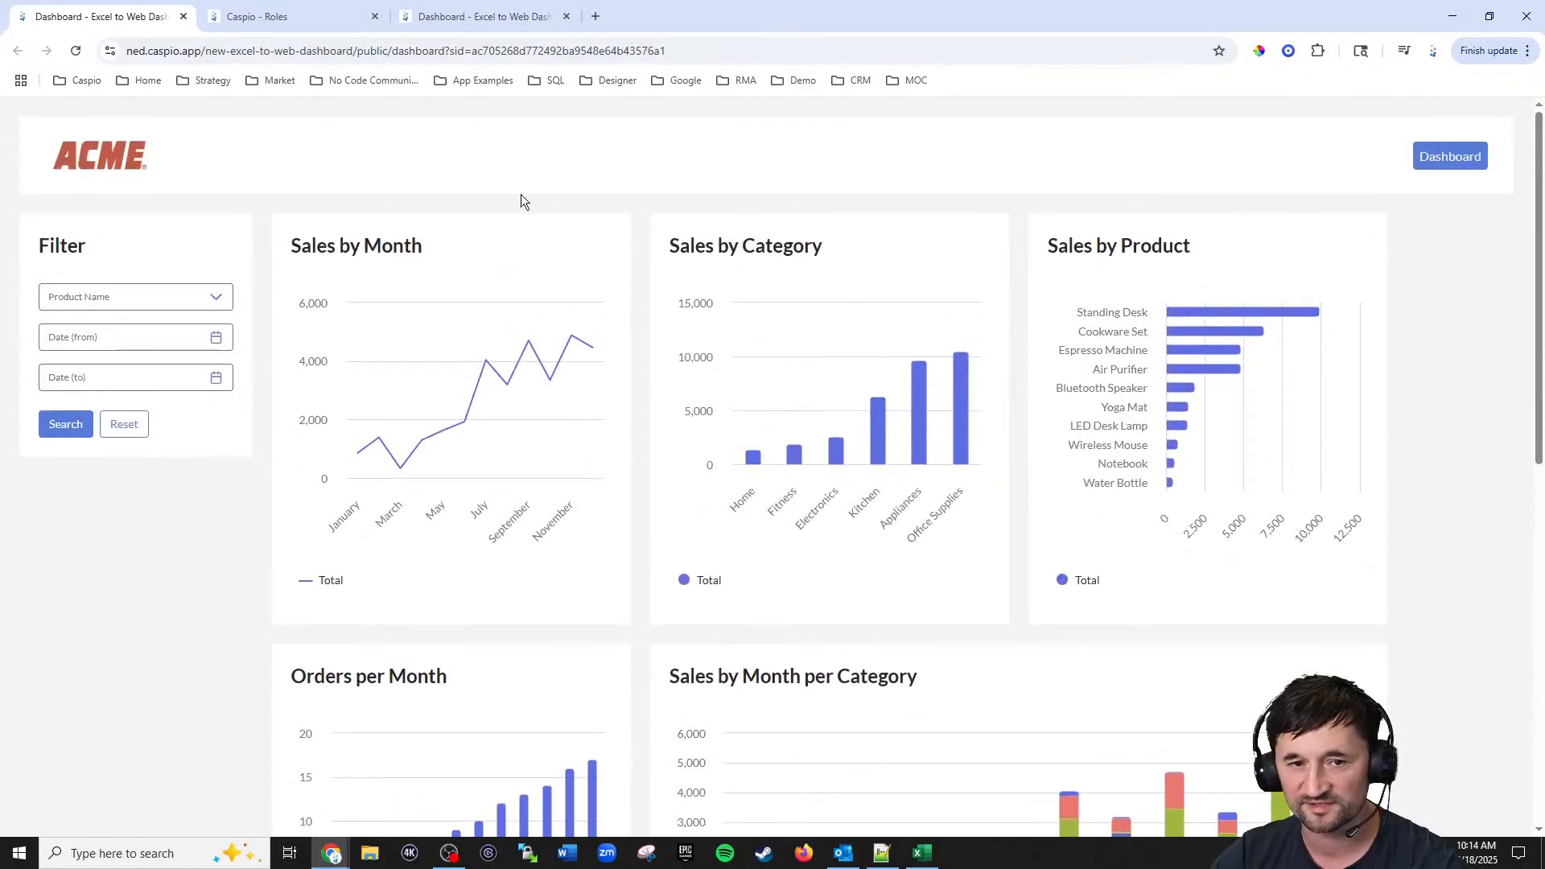
pyautogui.moveTo(434, 439)
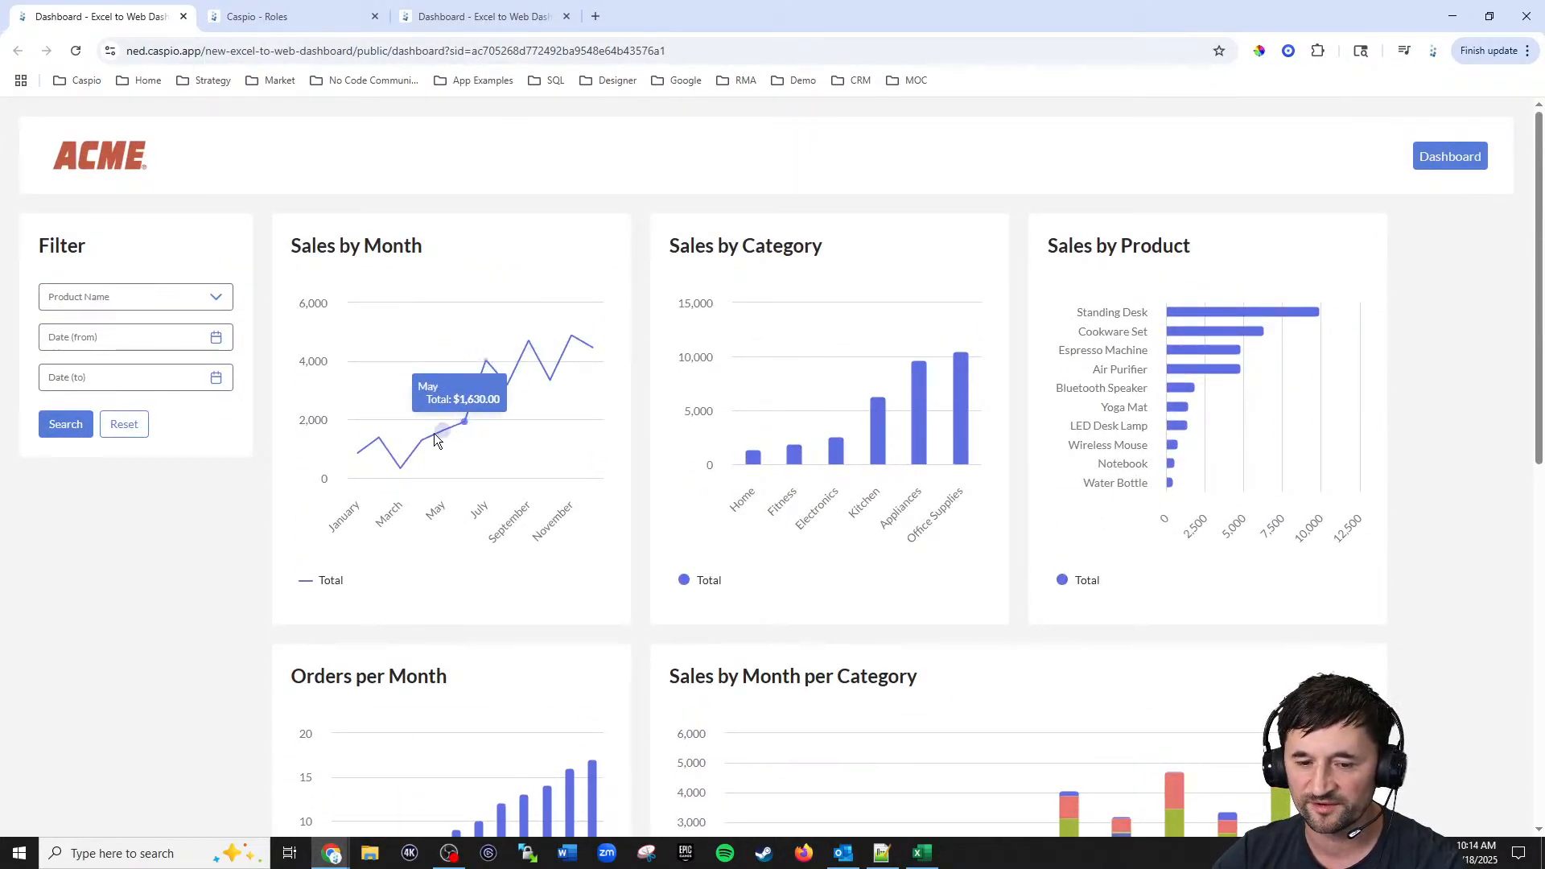
pyautogui.moveTo(380, 444)
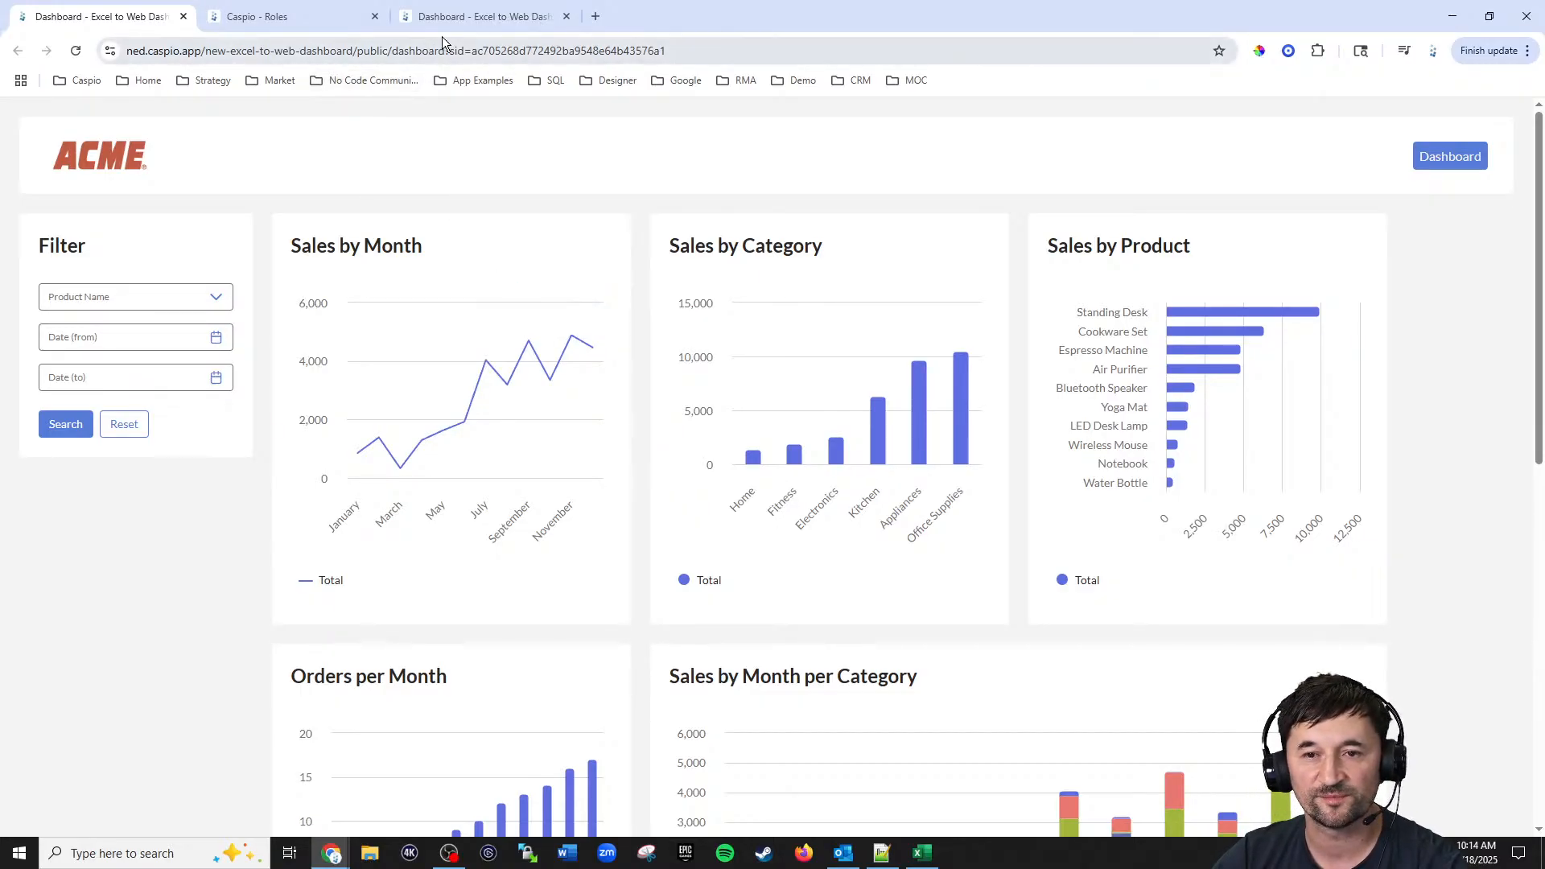
# Step: Add a Line Chart from Excel_to_web_orders_tbl_live using Date_Ordered and Total fields
pyautogui.click(298, 19)
pyautogui.click(32, 238)
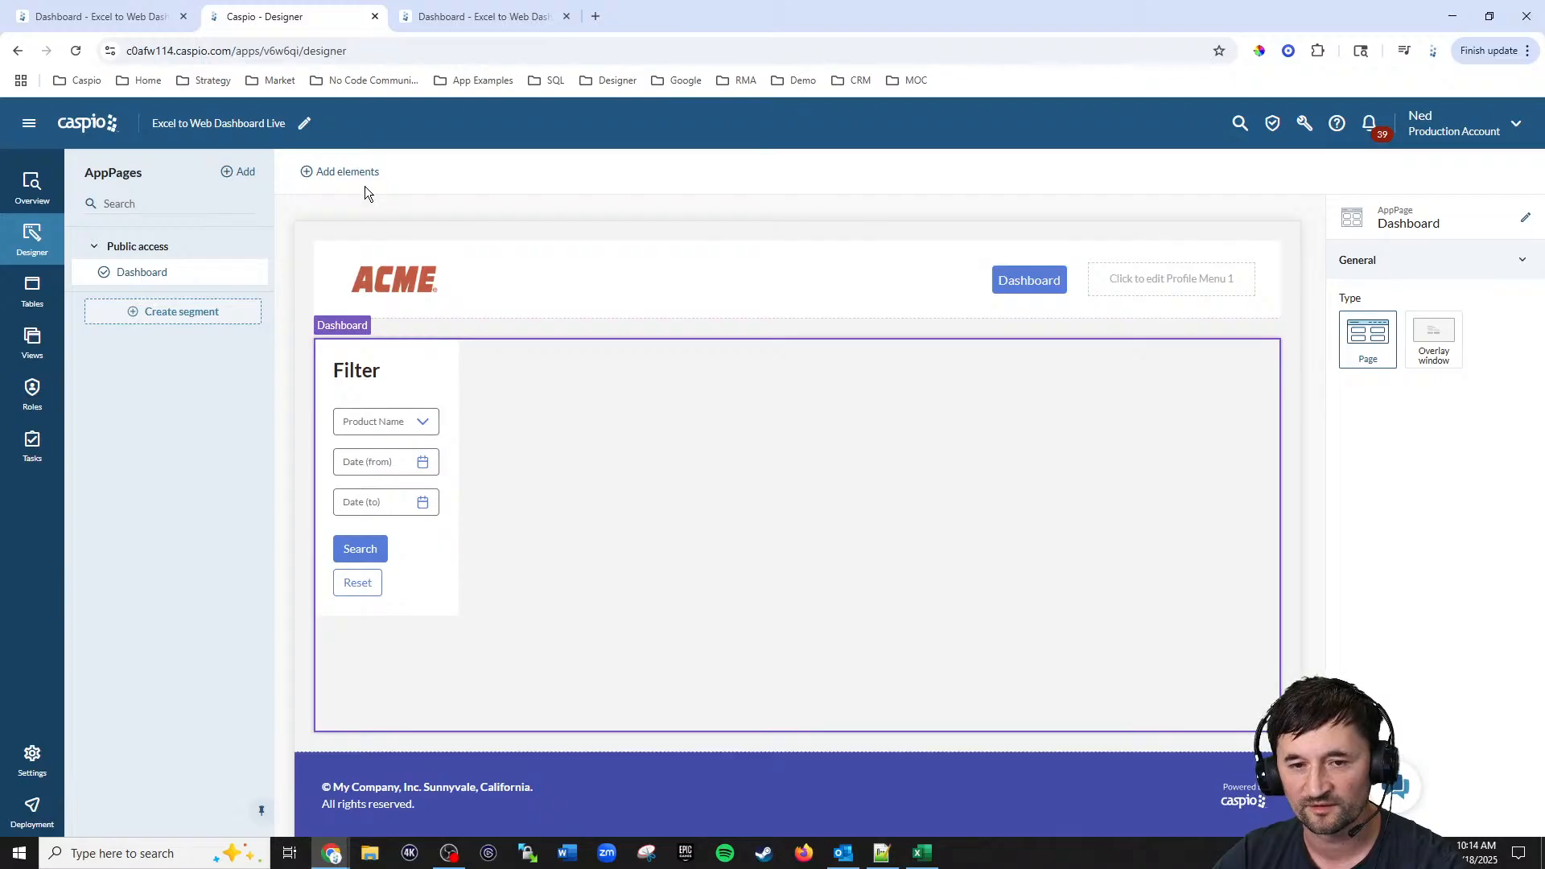
pyautogui.click(348, 173)
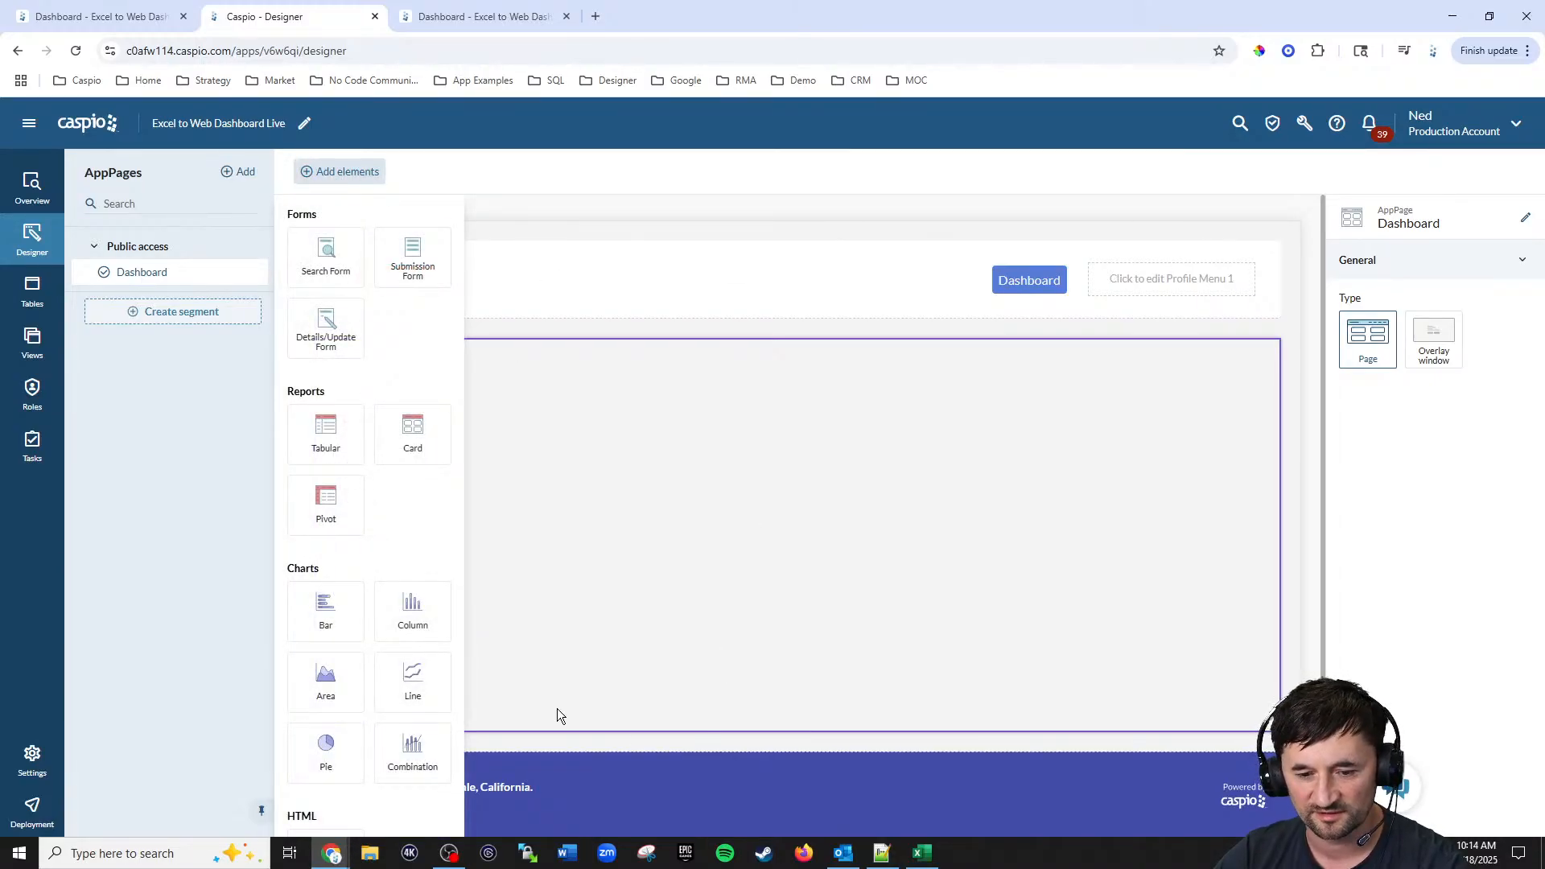
pyautogui.moveTo(412, 687); pyautogui.dragTo(681, 371)
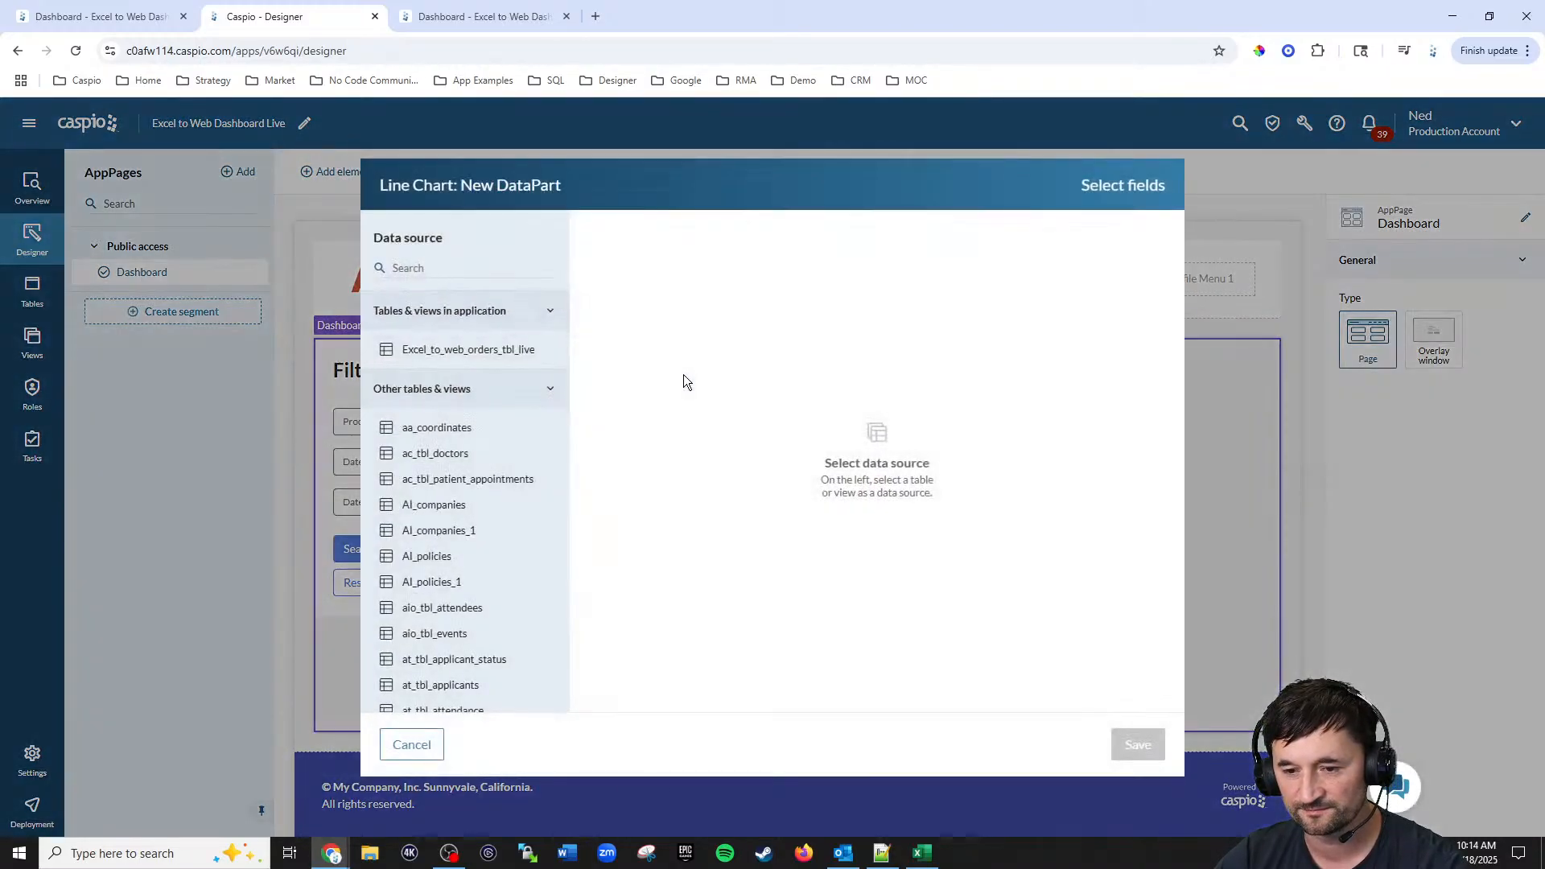
pyautogui.click(488, 350)
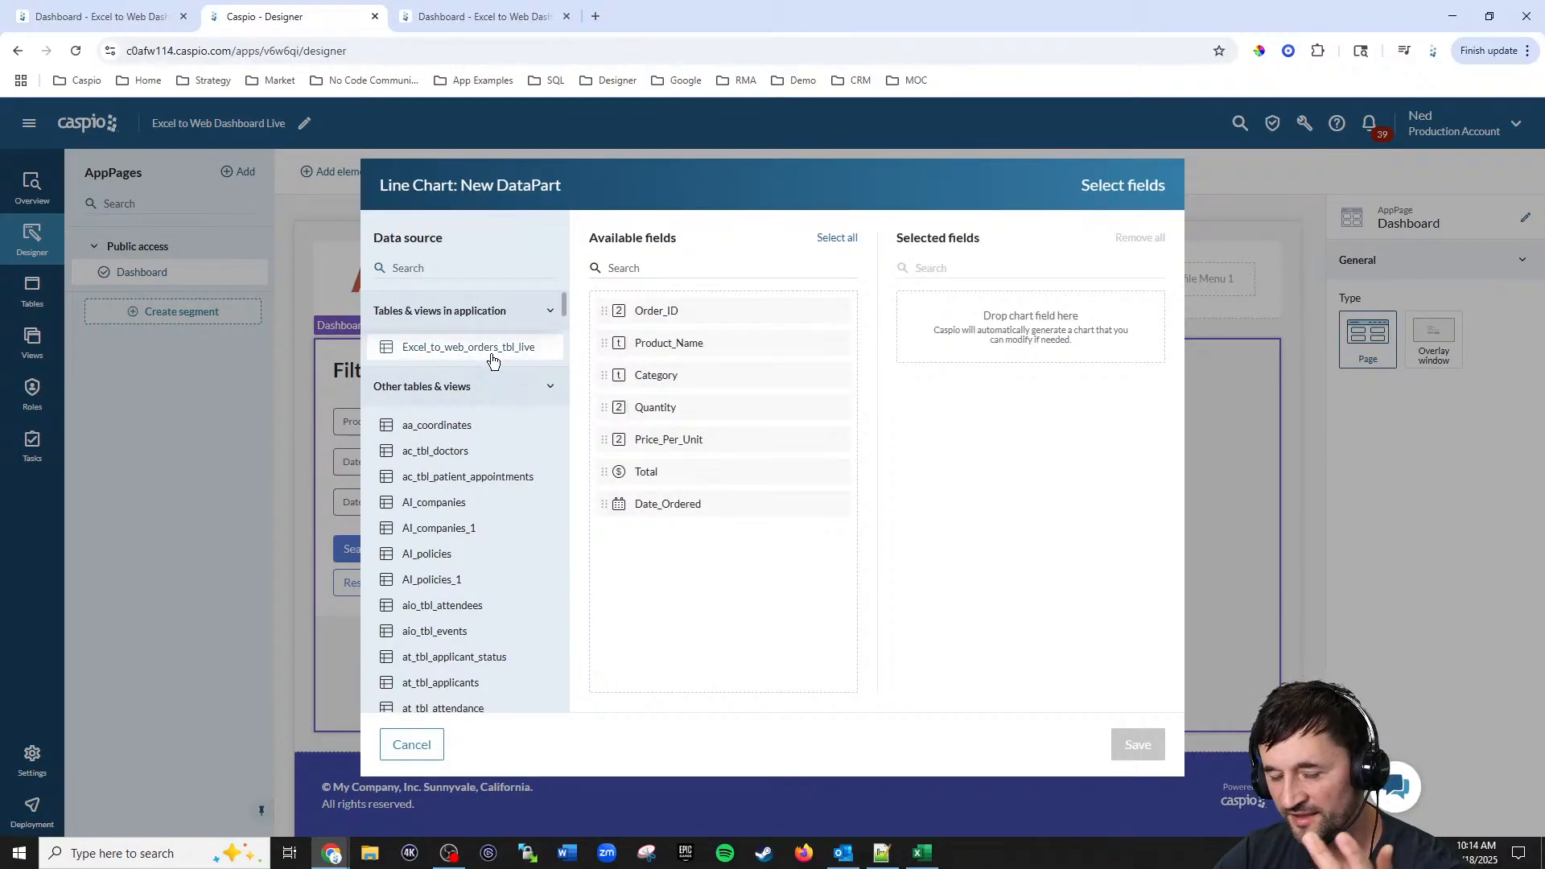
pyautogui.click(658, 505)
pyautogui.click(648, 473)
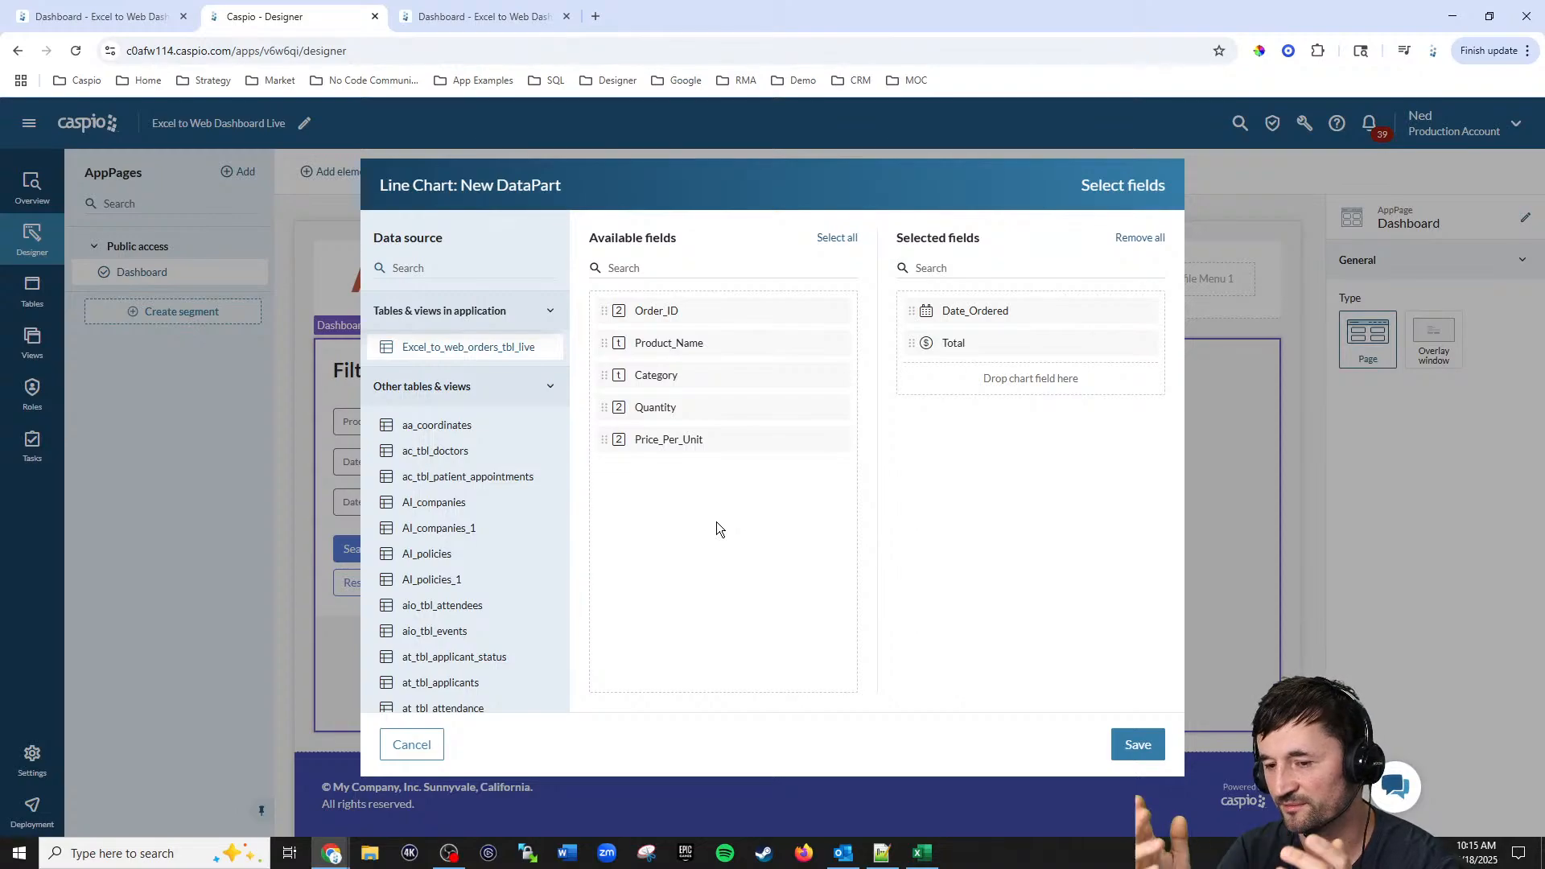
pyautogui.click(1138, 745)
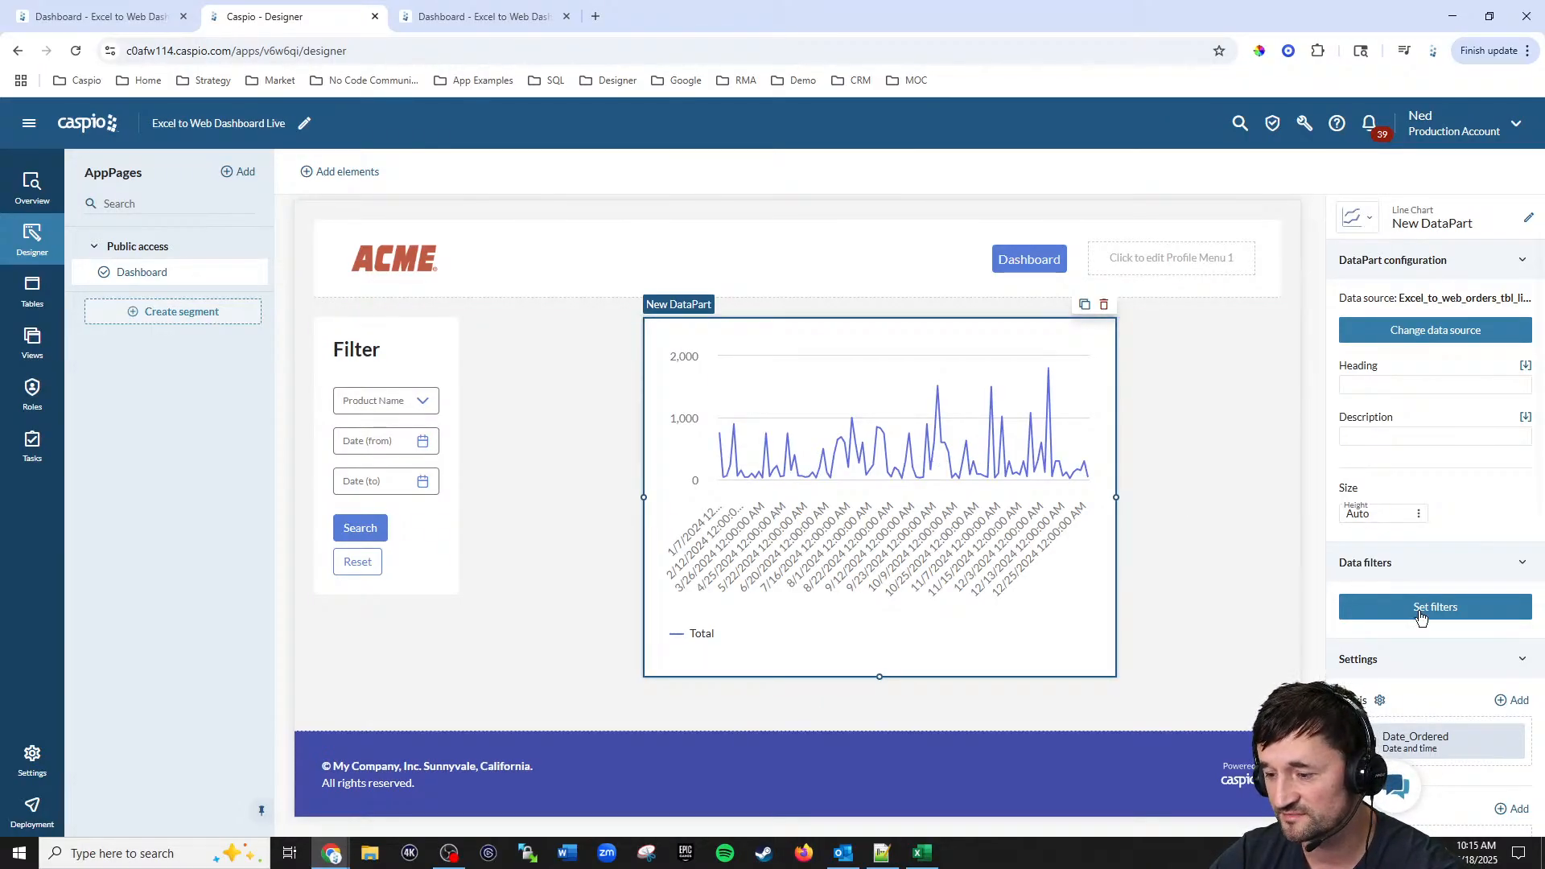
# Step: Group the chart's Date_Ordered X-axis by Month and narrow the chart beside the filter
pyautogui.scroll(-4, 1473, 605)
pyautogui.scroll(-2, 1451, 596)
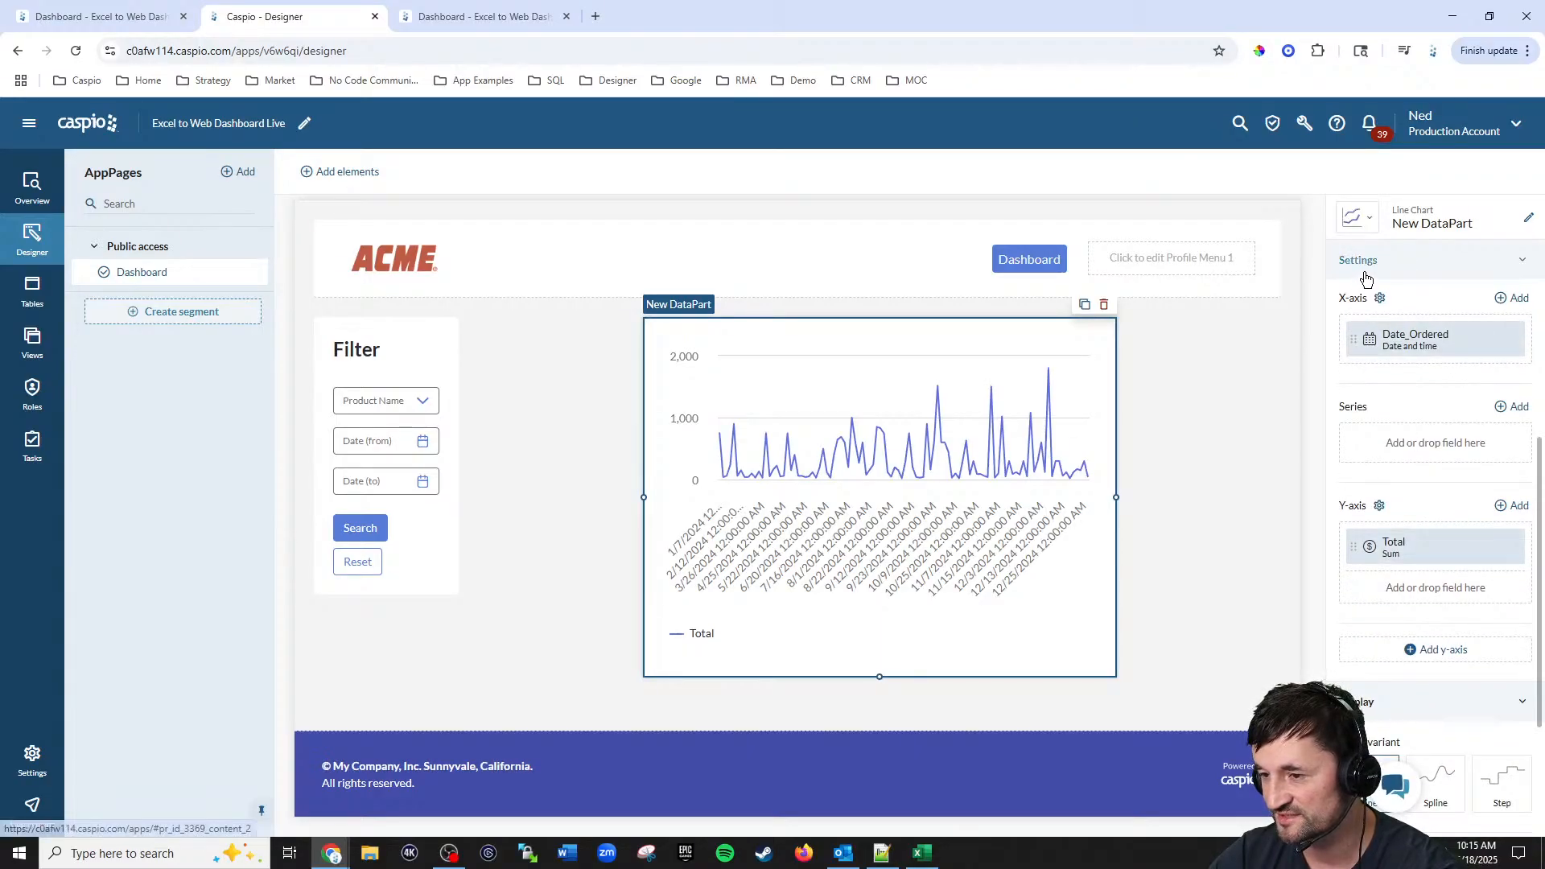
pyautogui.click(1356, 346)
pyautogui.click(1266, 386)
pyautogui.scroll(-3, 1245, 503)
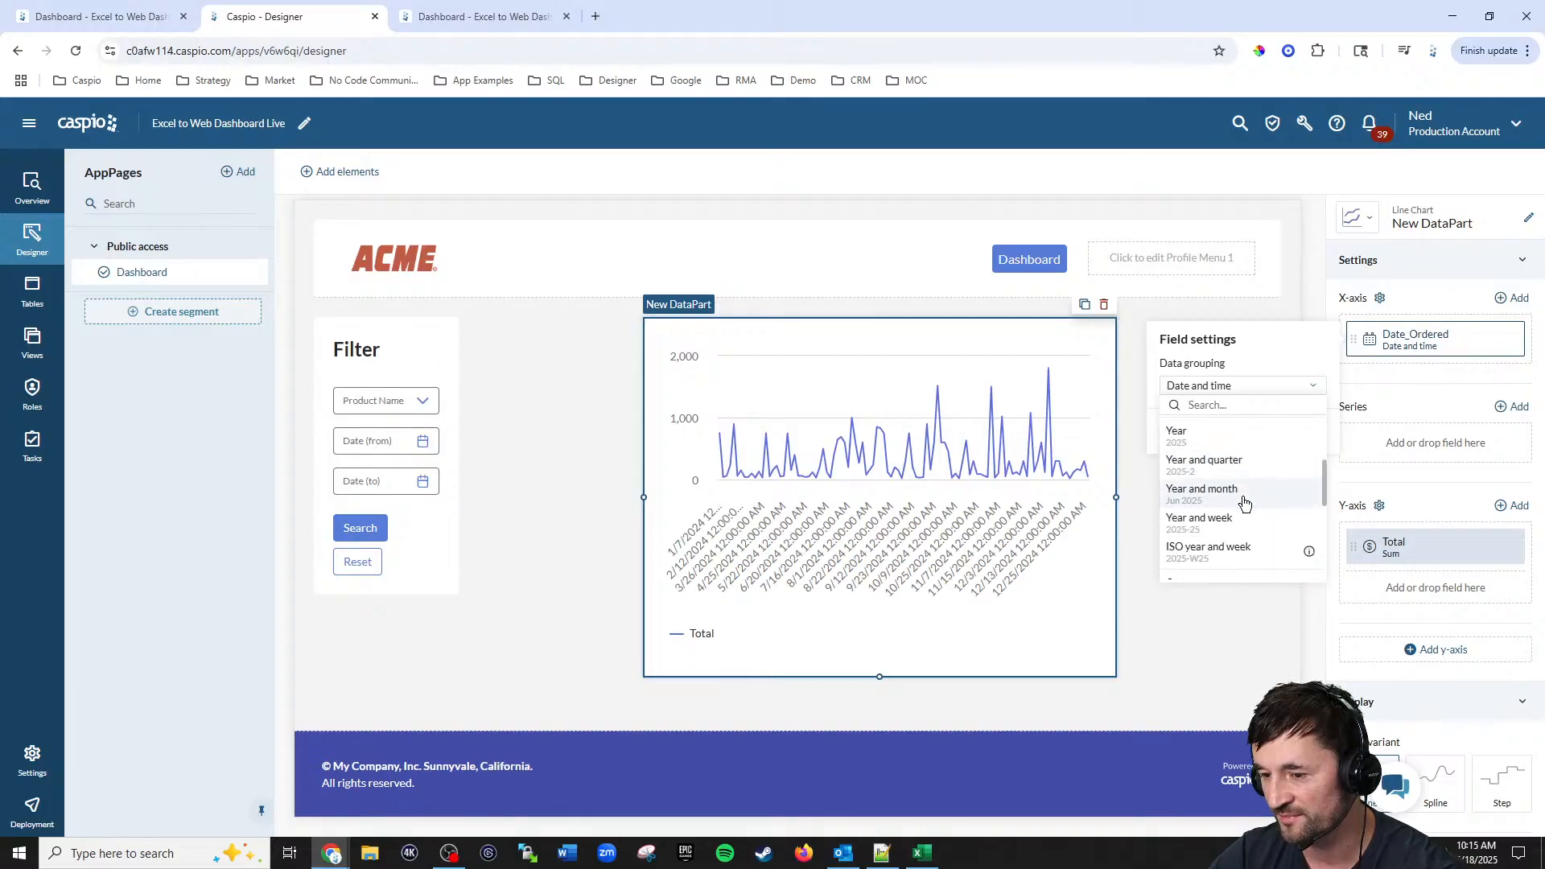
pyautogui.scroll(-3, 1245, 503)
pyautogui.click(1203, 447)
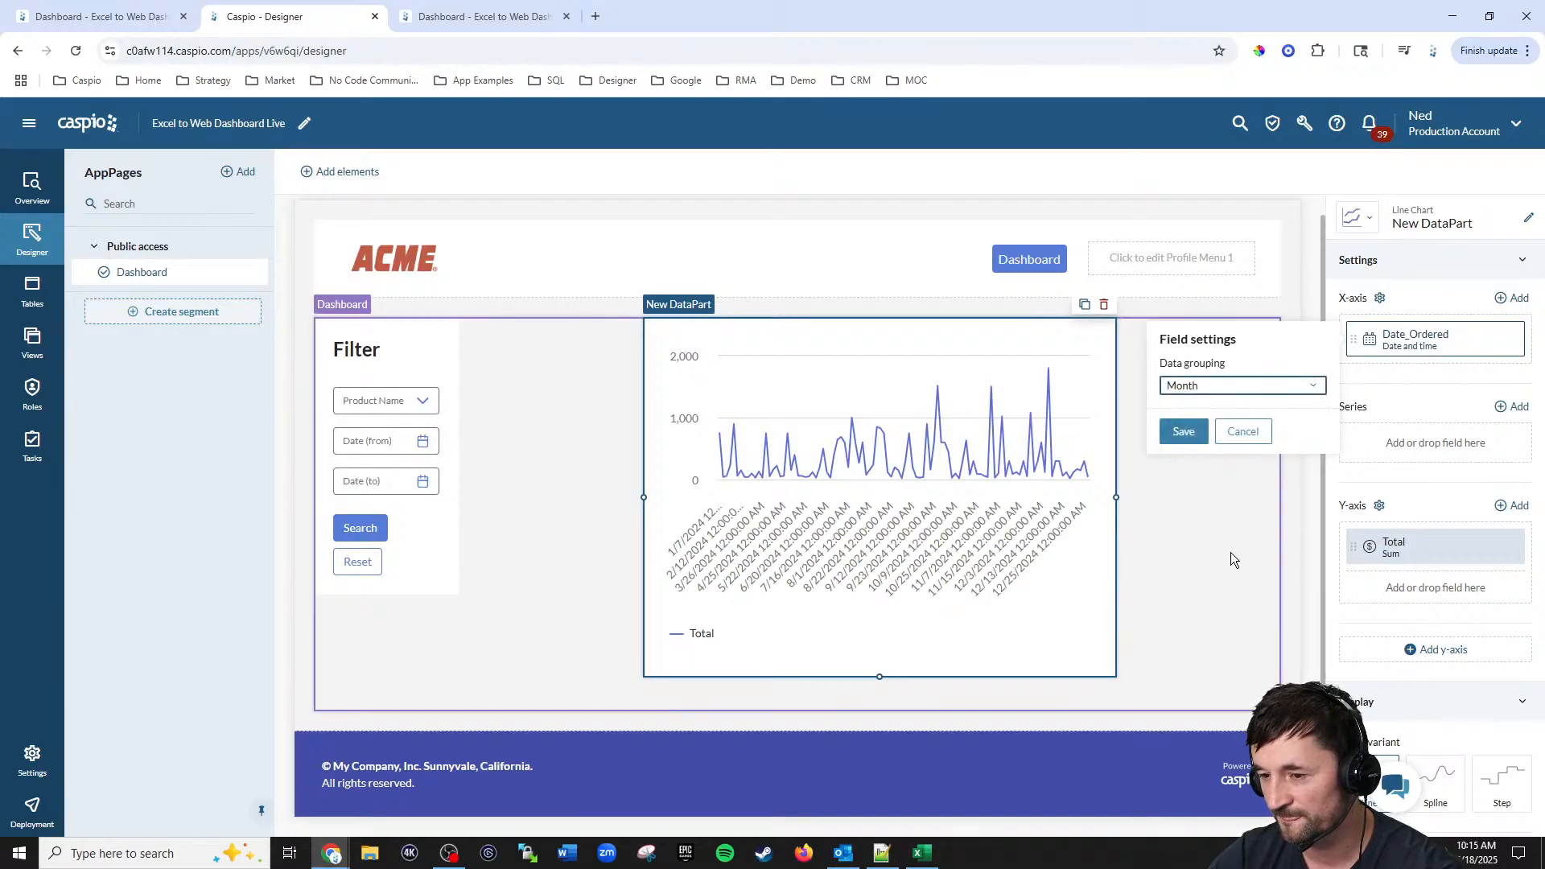
pyautogui.click(1184, 431)
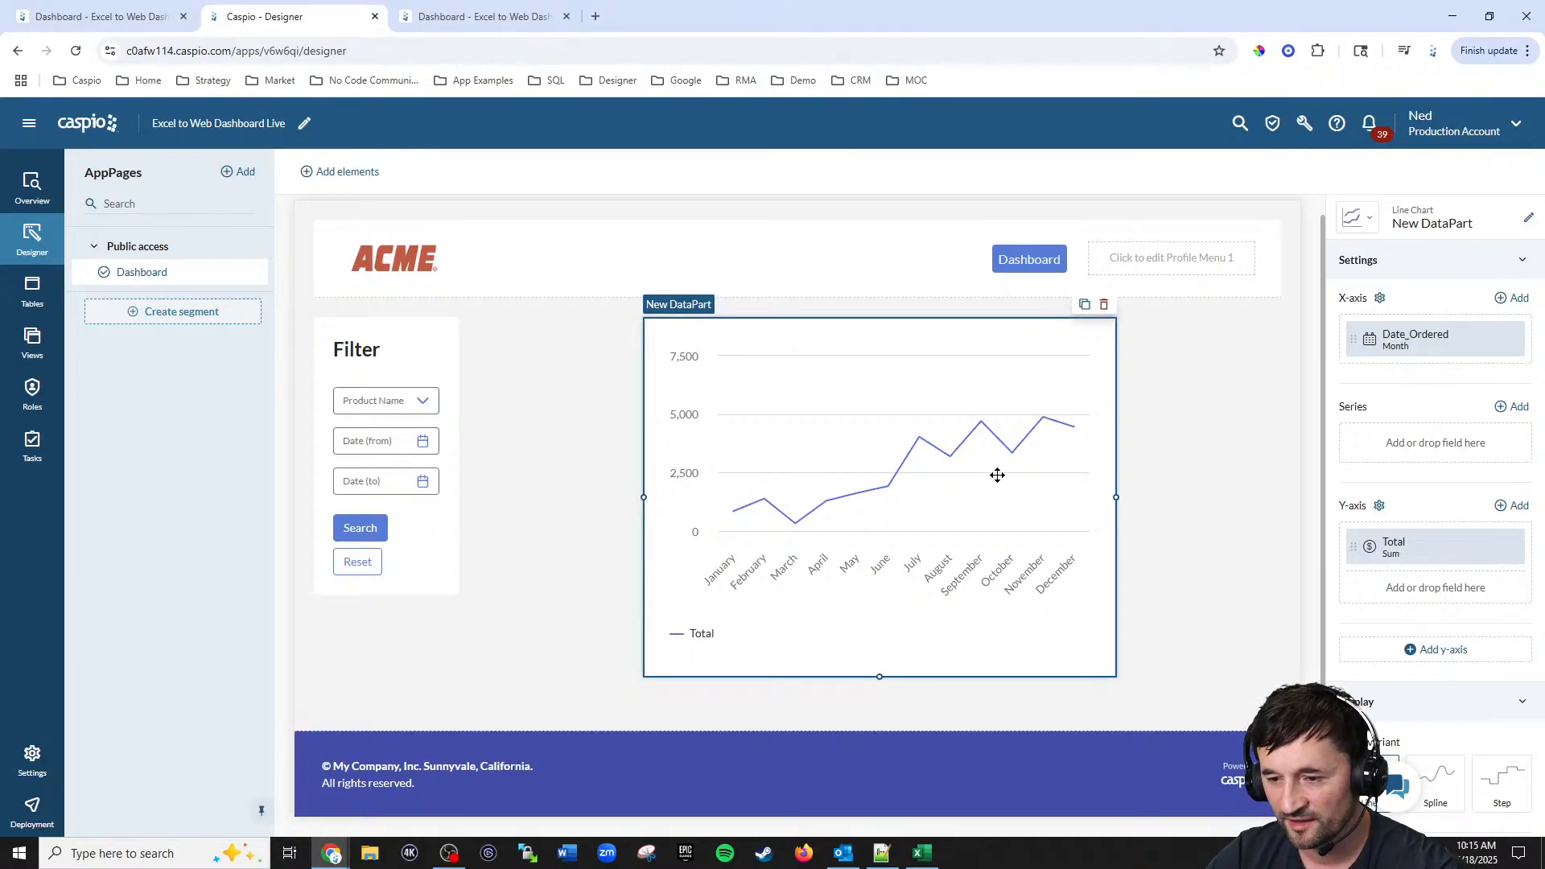
pyautogui.moveTo(992, 474); pyautogui.dragTo(713, 495)
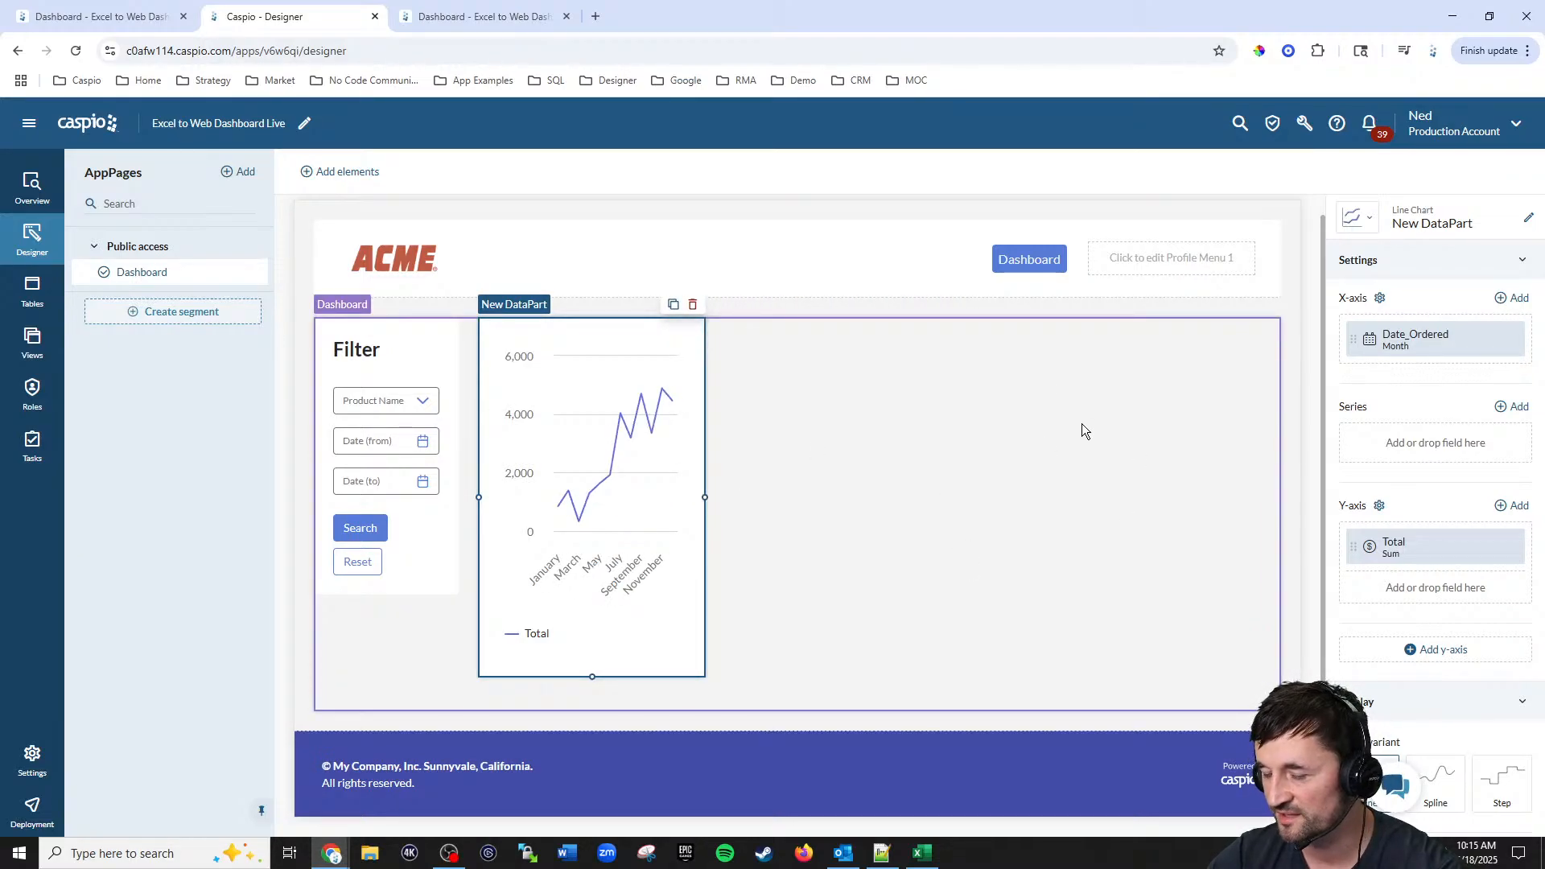
# Step: Set the line chart's heading and its DataPart name both to Sales by Month
pyautogui.scroll(5, 1355, 427)
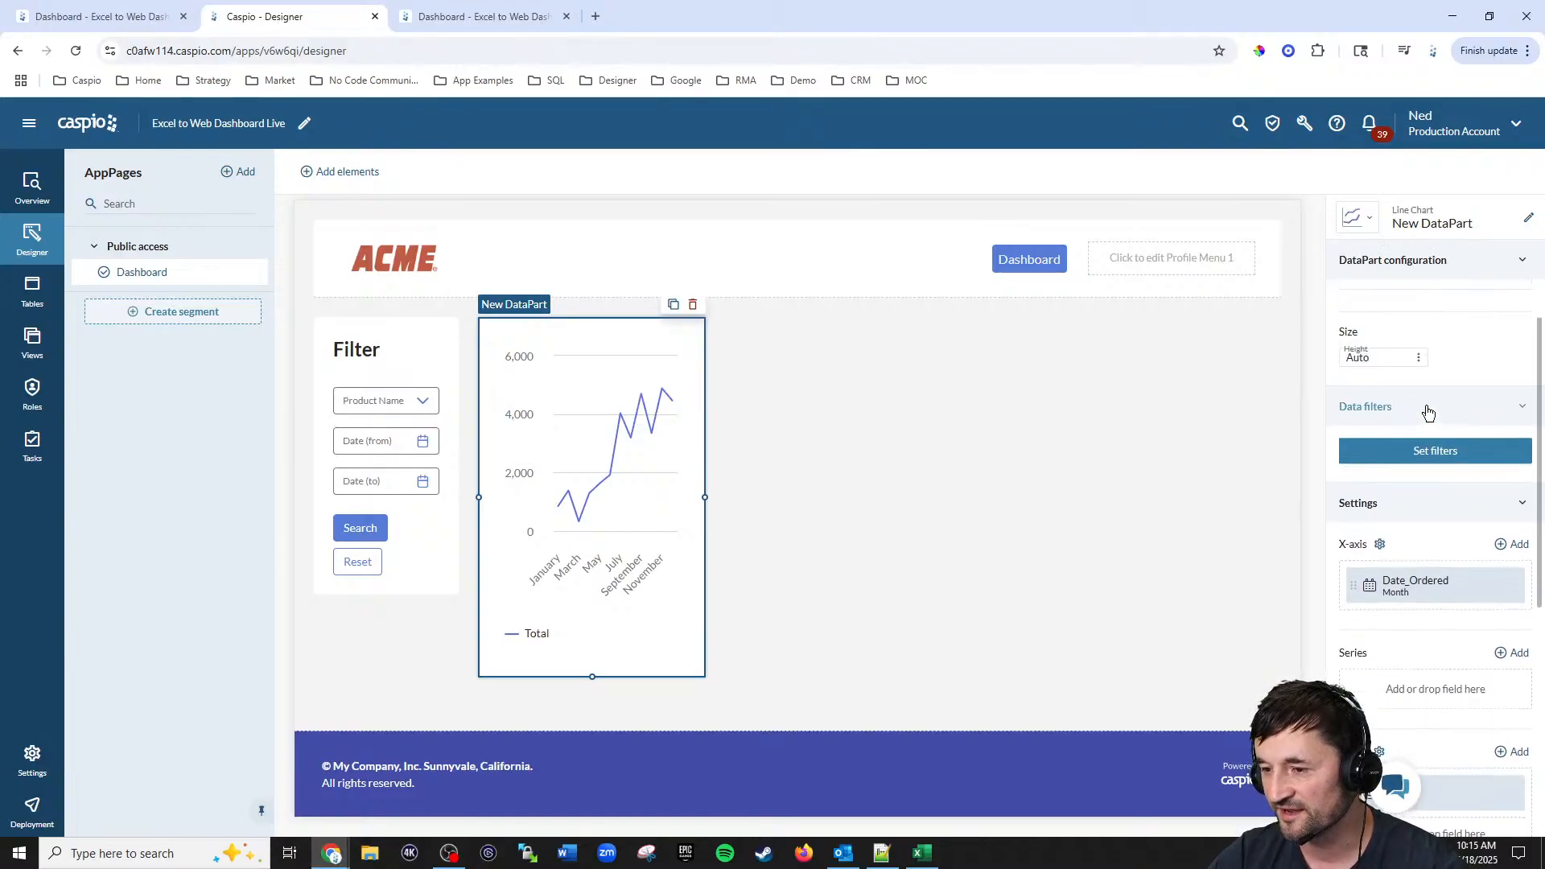
pyautogui.click(1408, 383)
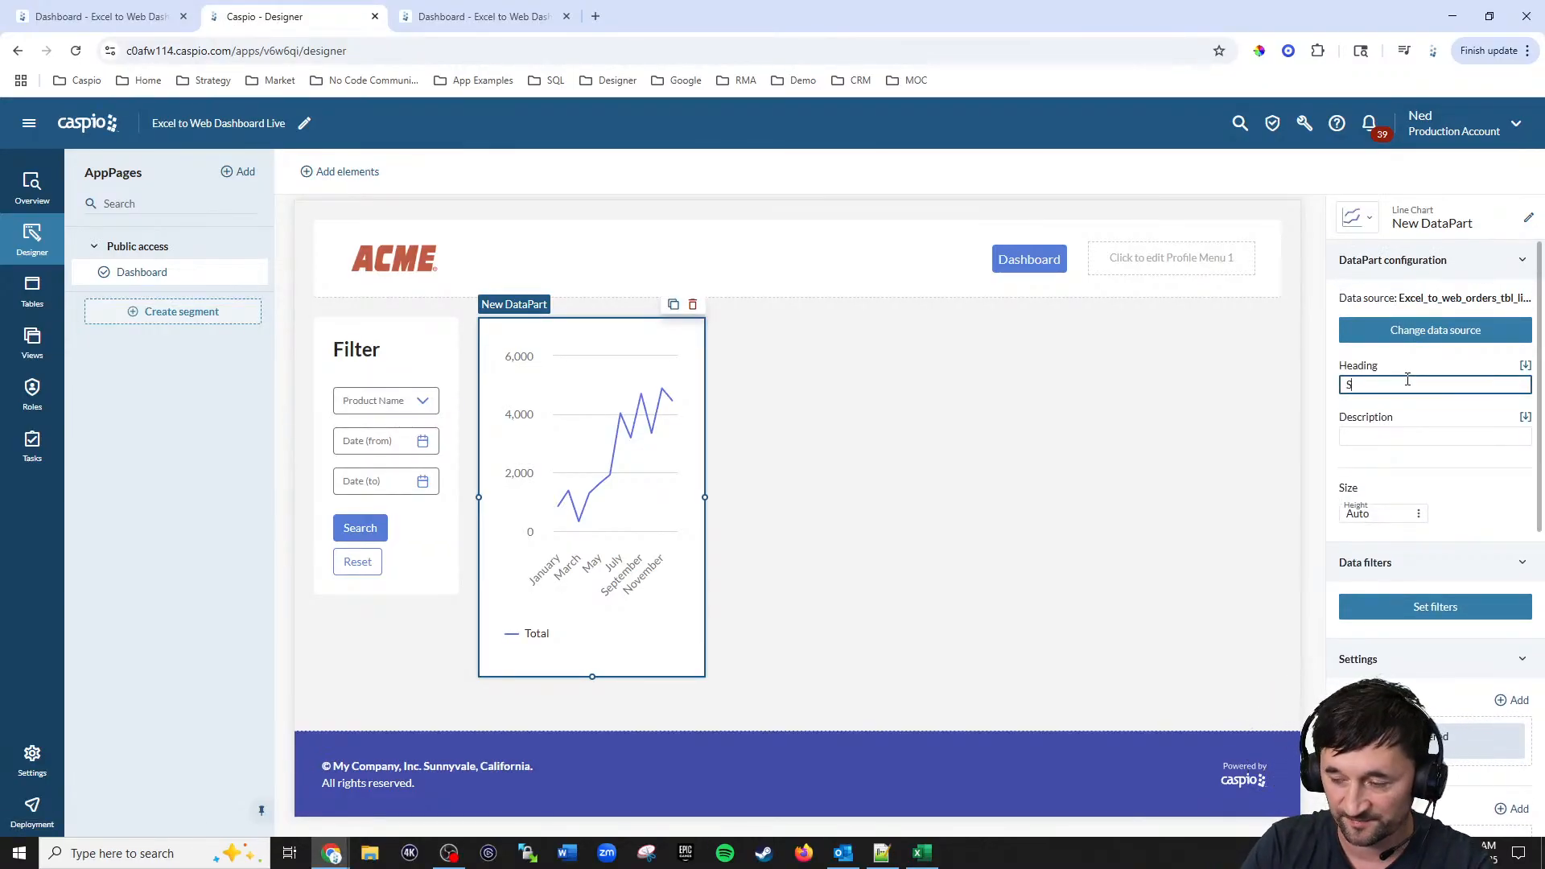
pyautogui.write('Sa')
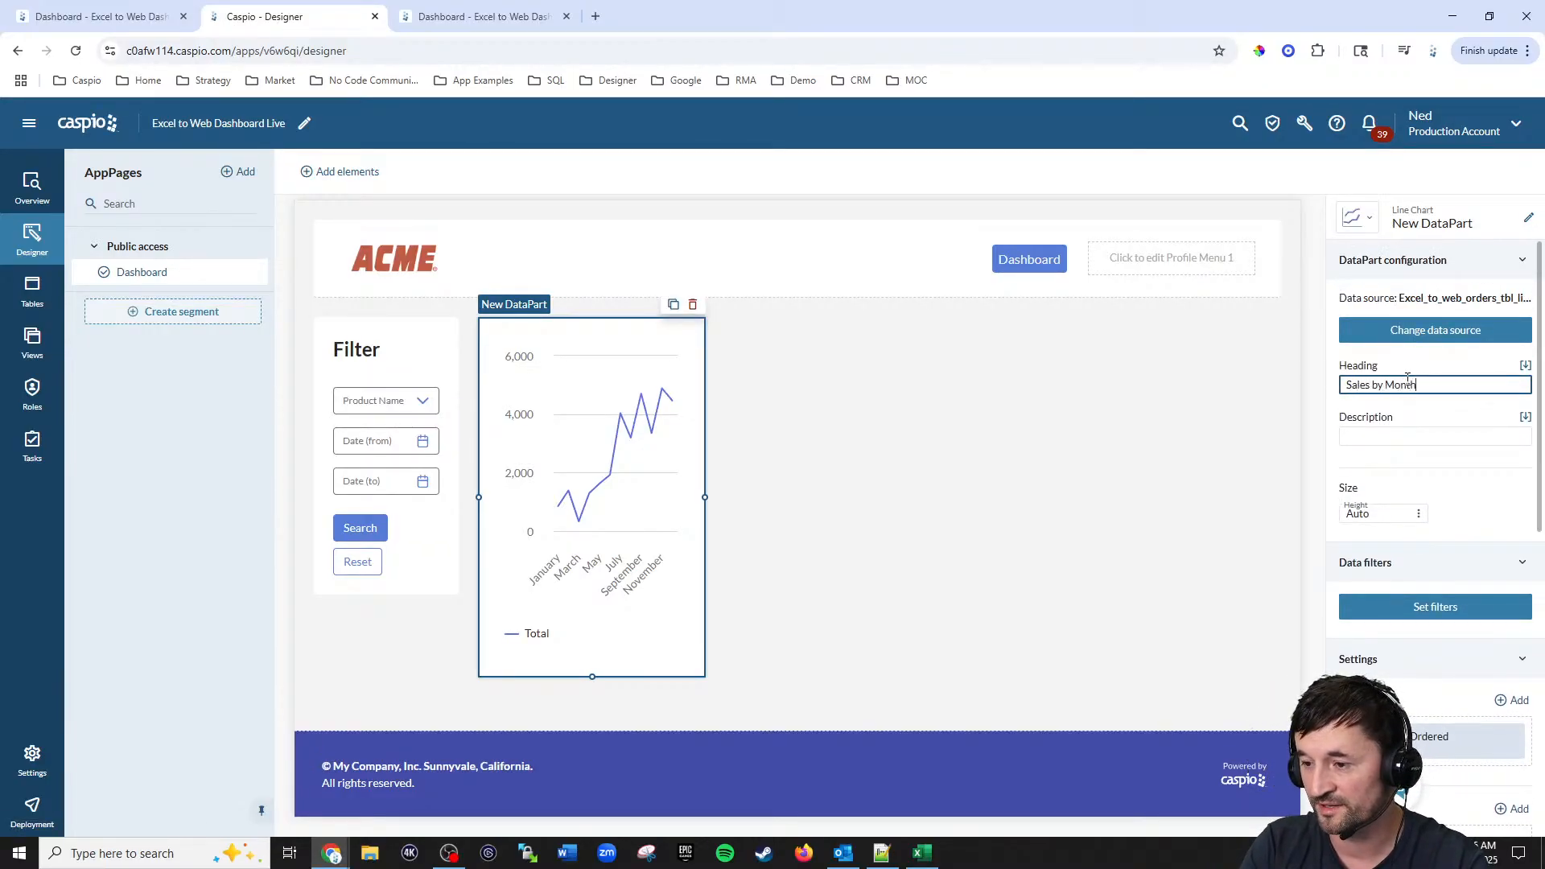
pyautogui.write('les by Month')
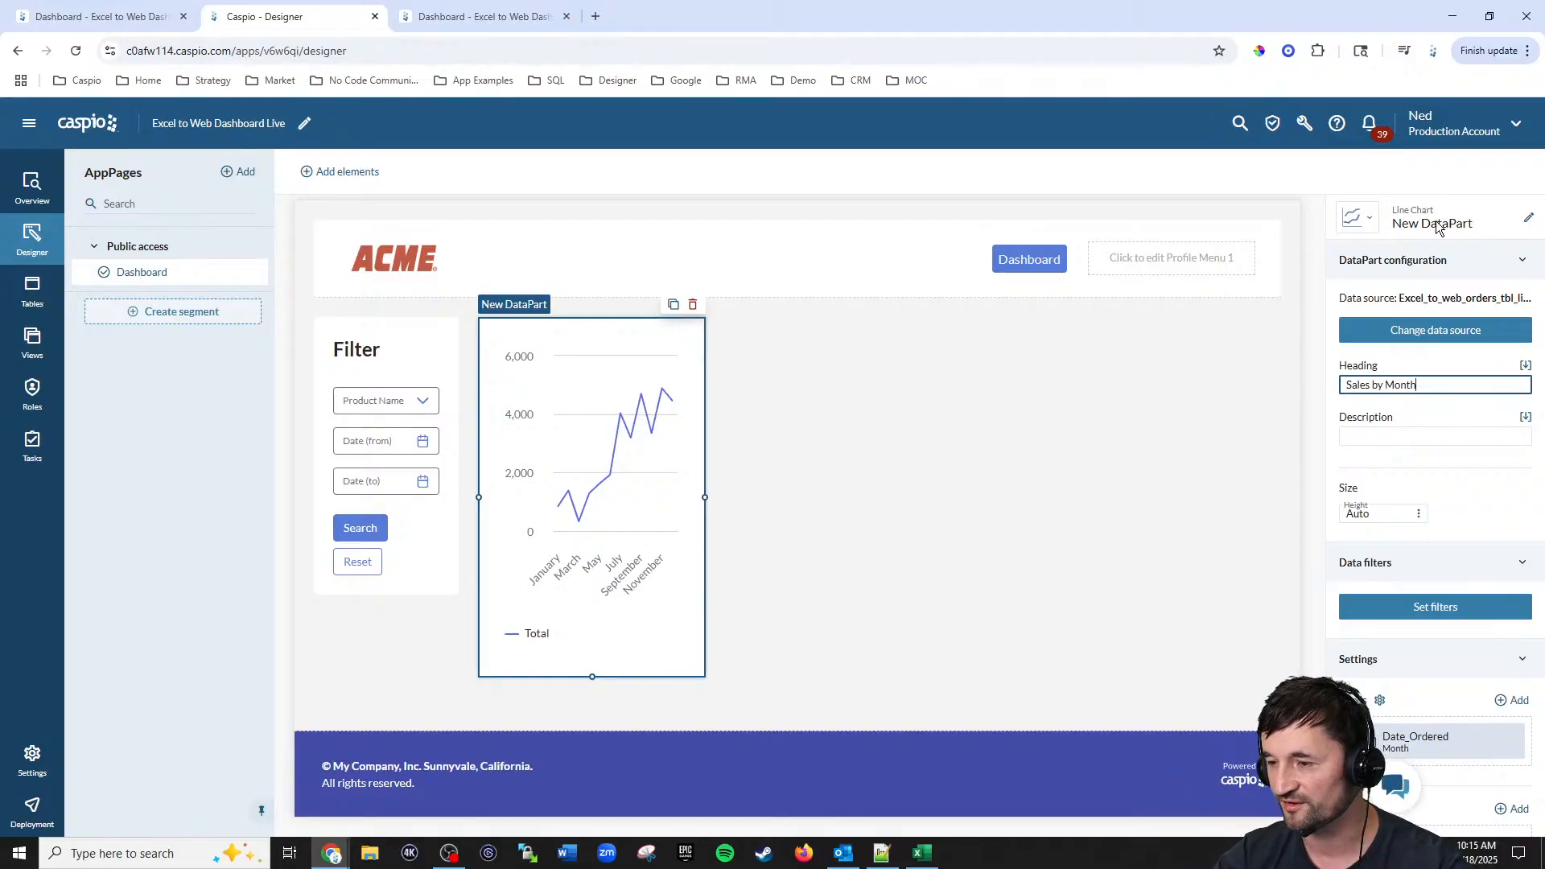
pyautogui.click(1529, 217)
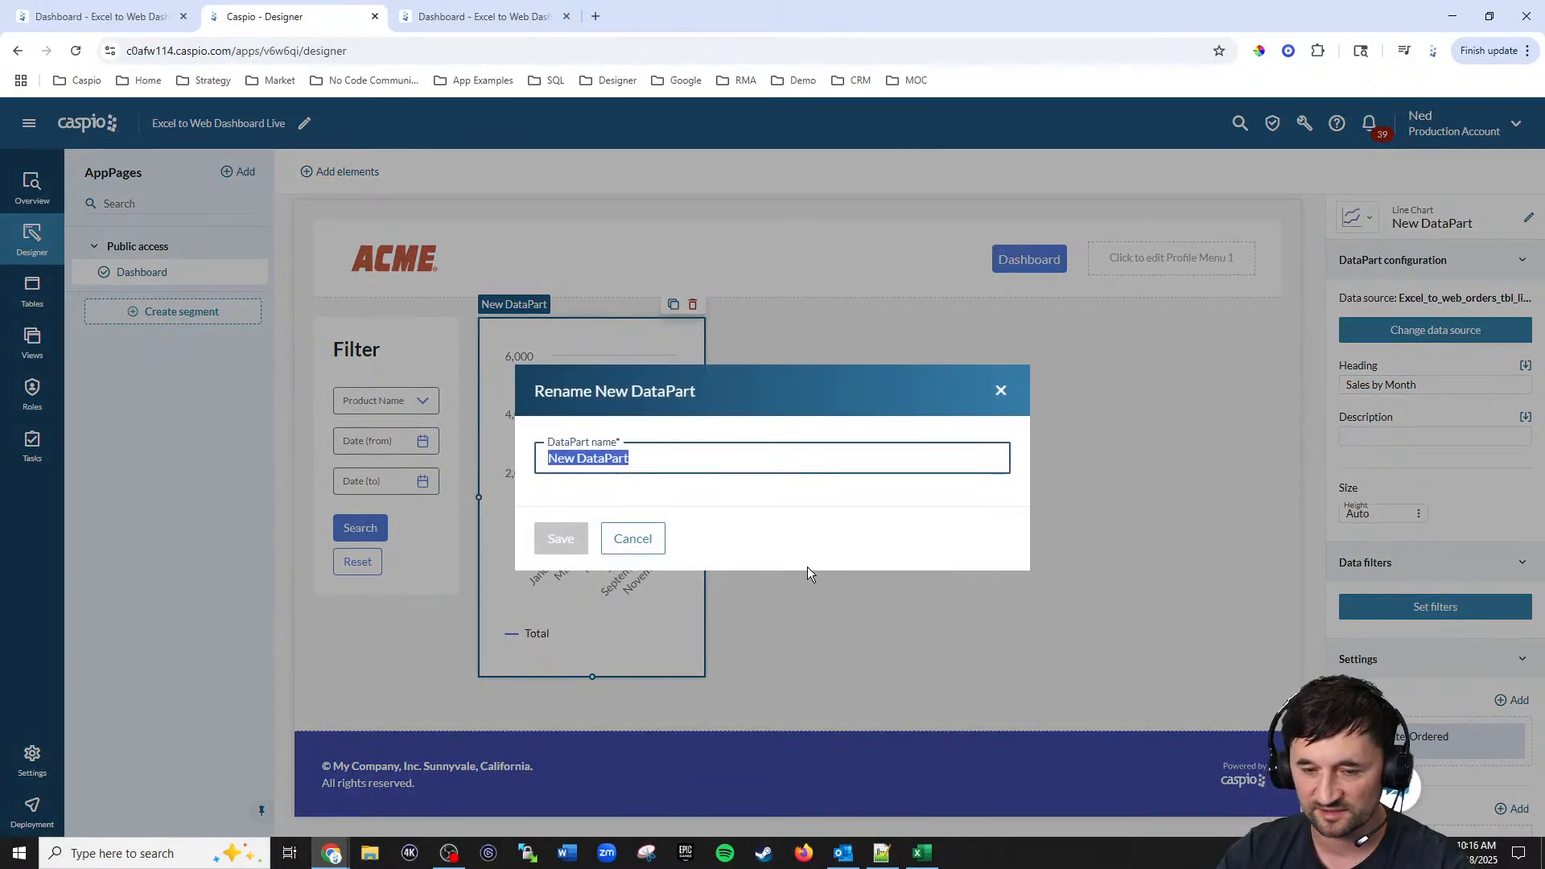
pyautogui.write('Sales by Month')
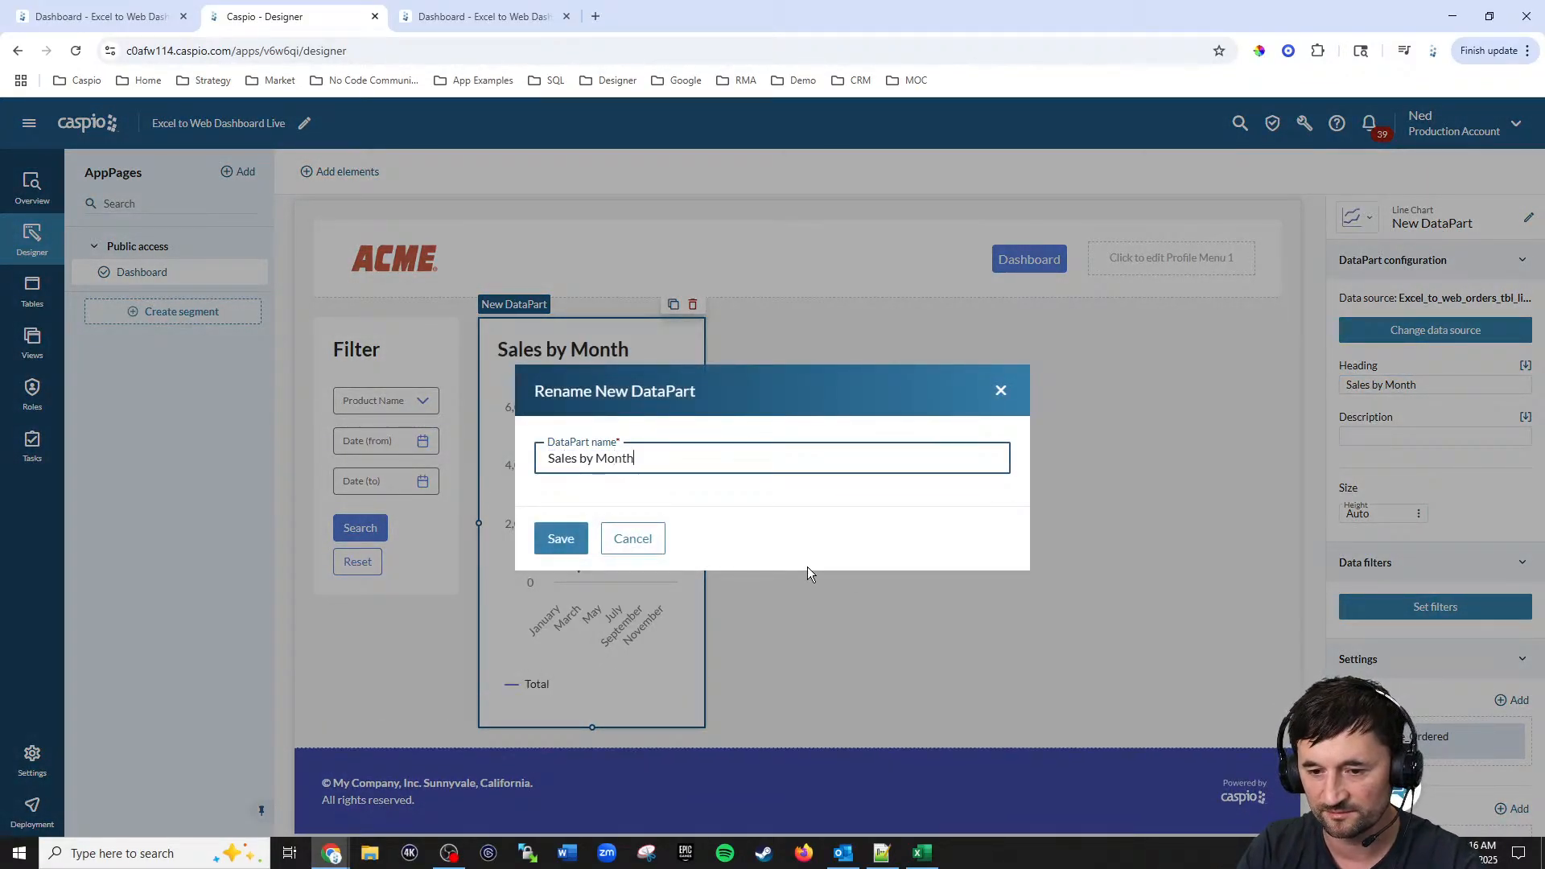
pyautogui.click(548, 549)
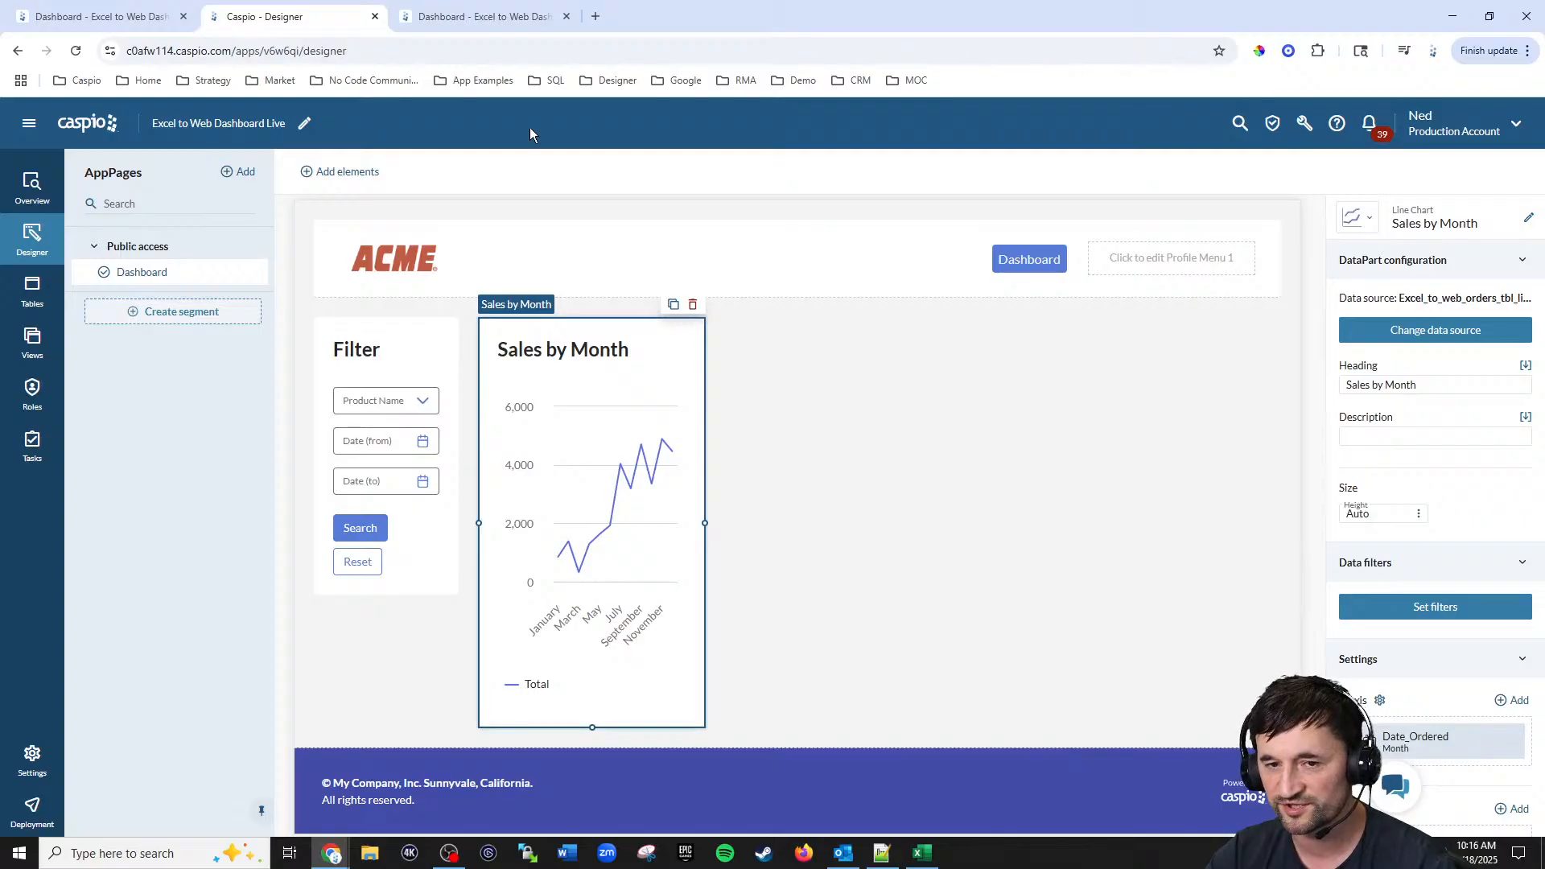
# Step: Reload the deployed dashboard page in the other tab to check the chart, then return to the designer
pyautogui.click(493, 11)
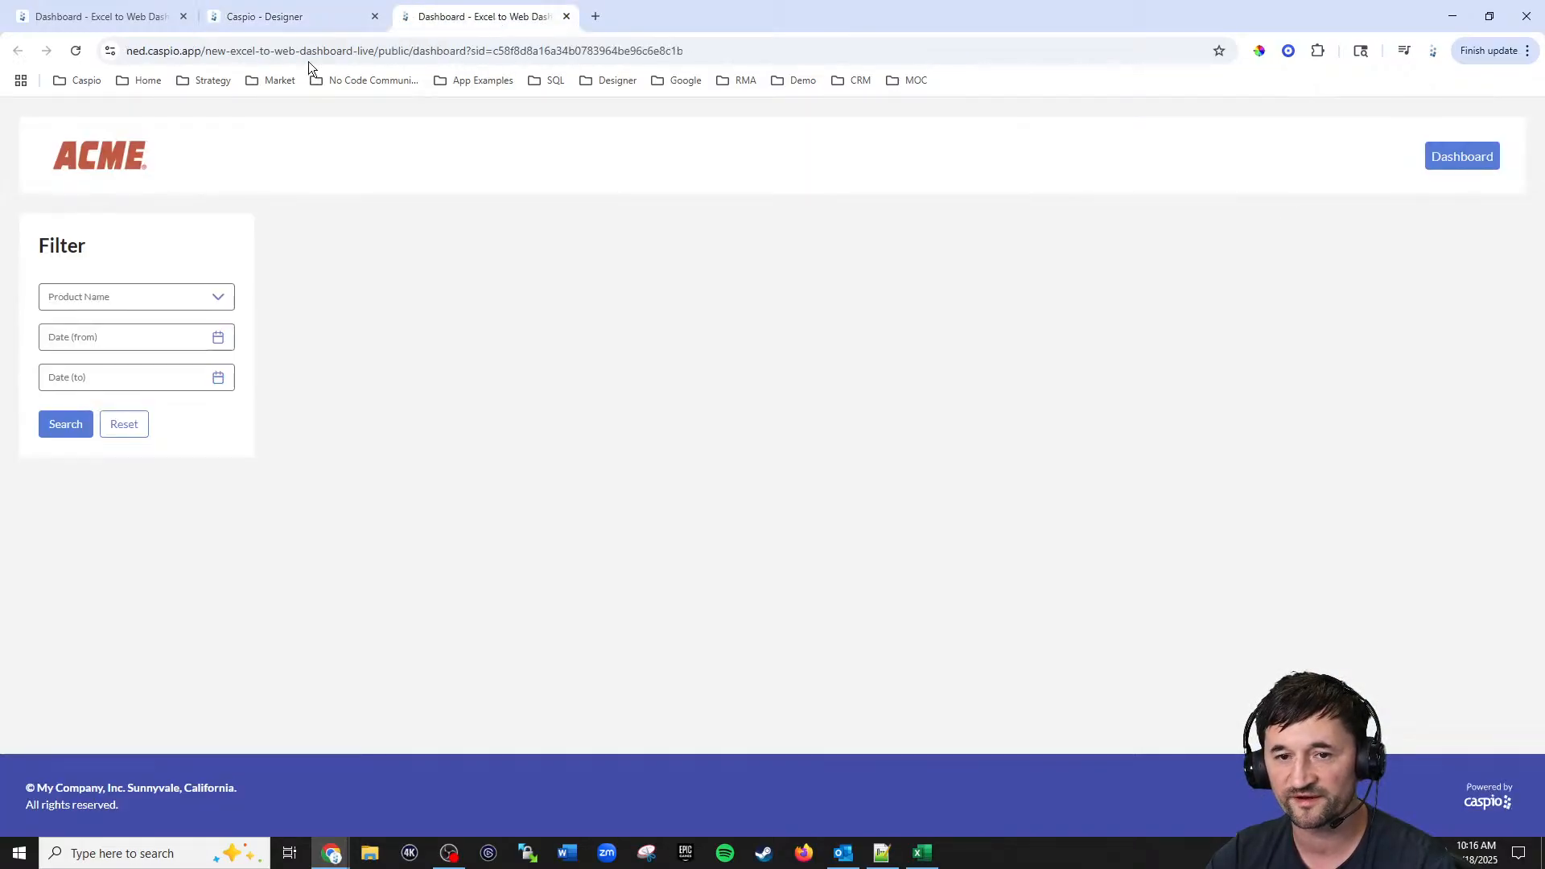
pyautogui.click(76, 50)
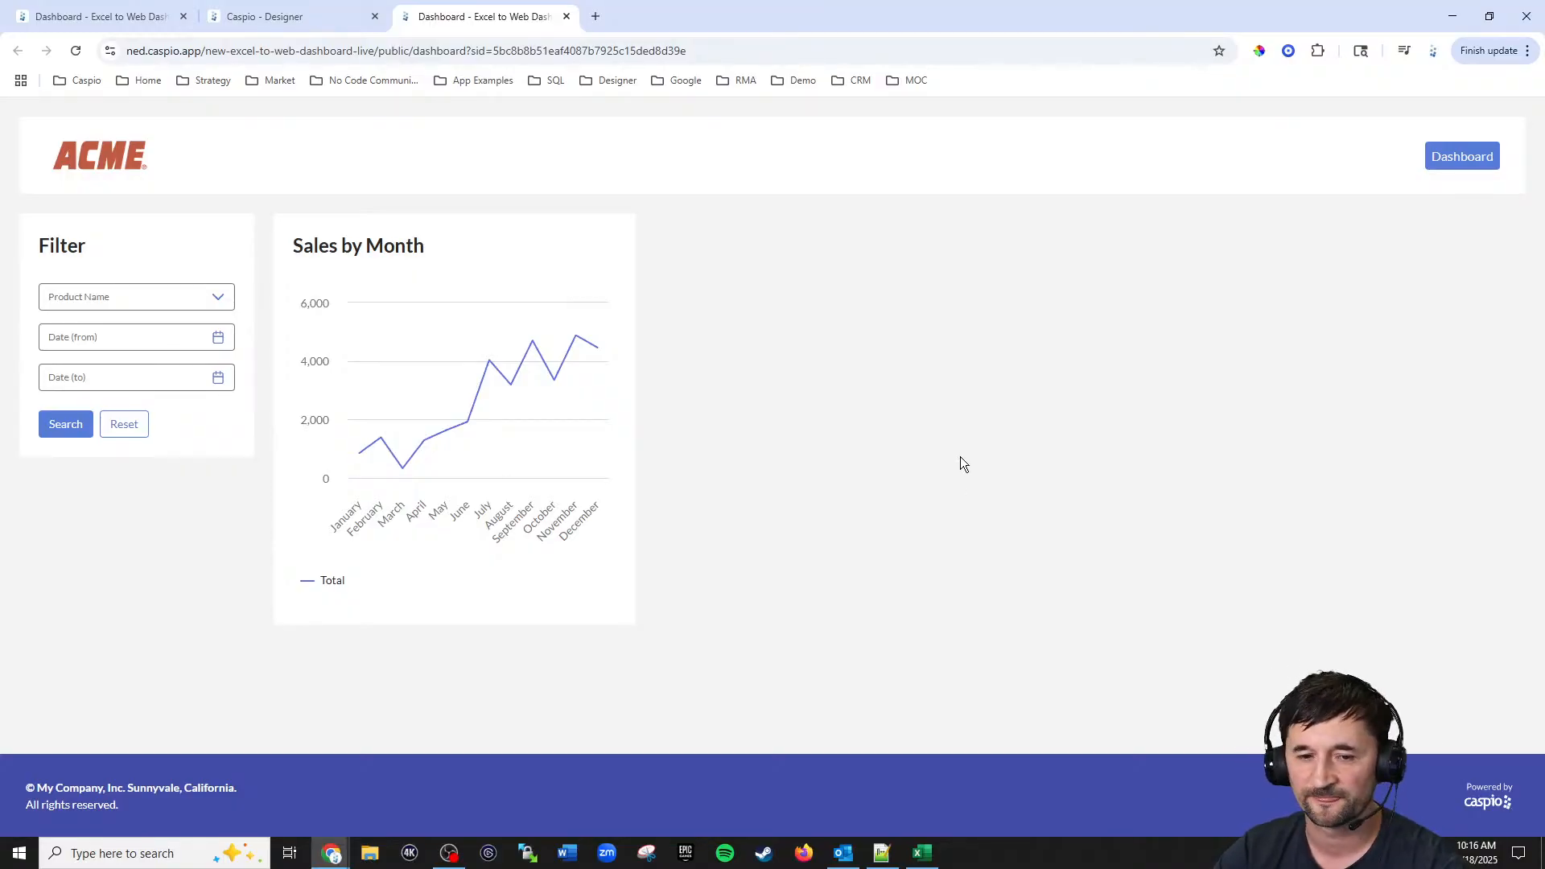
pyautogui.click(269, 15)
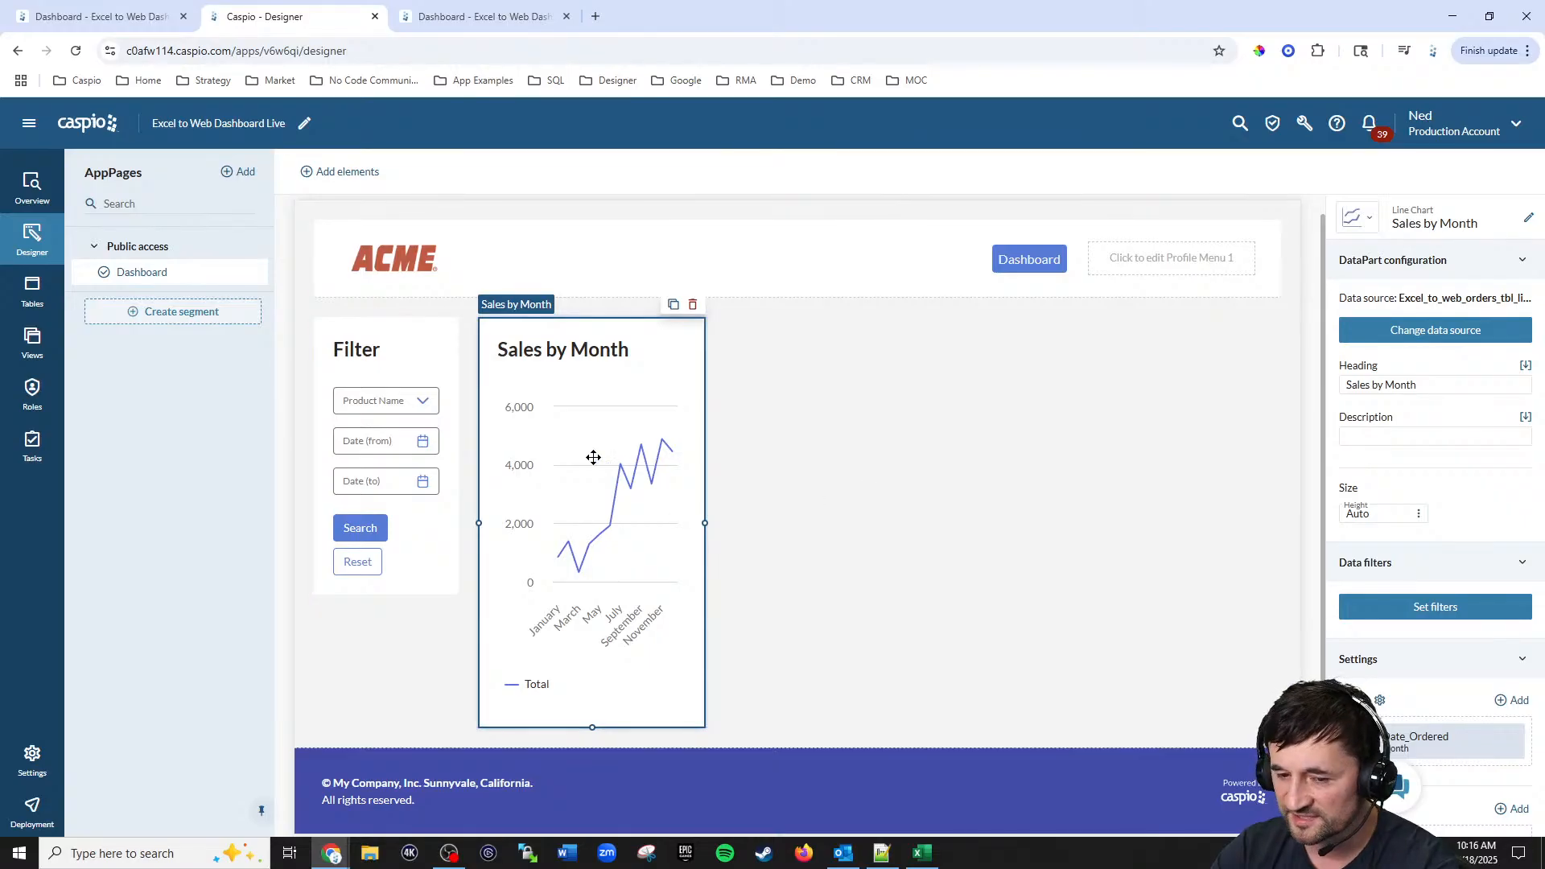
# Step: Add a chart data filter: Product_Name is equal to the Filter Dashboard's Product_Name DataPart field
pyautogui.click(1416, 614)
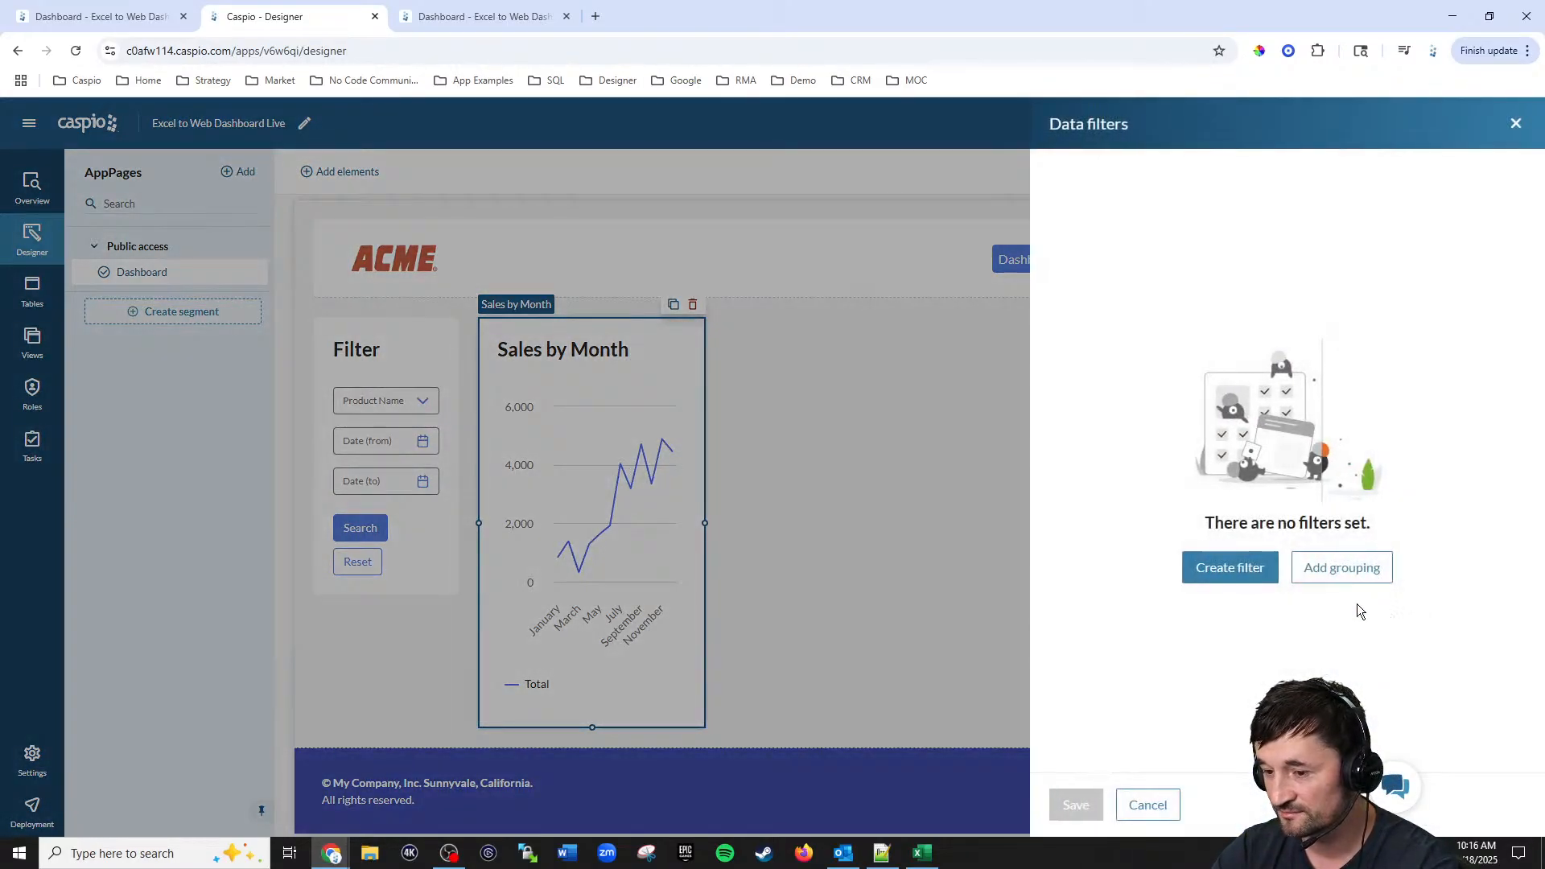
pyautogui.click(1239, 569)
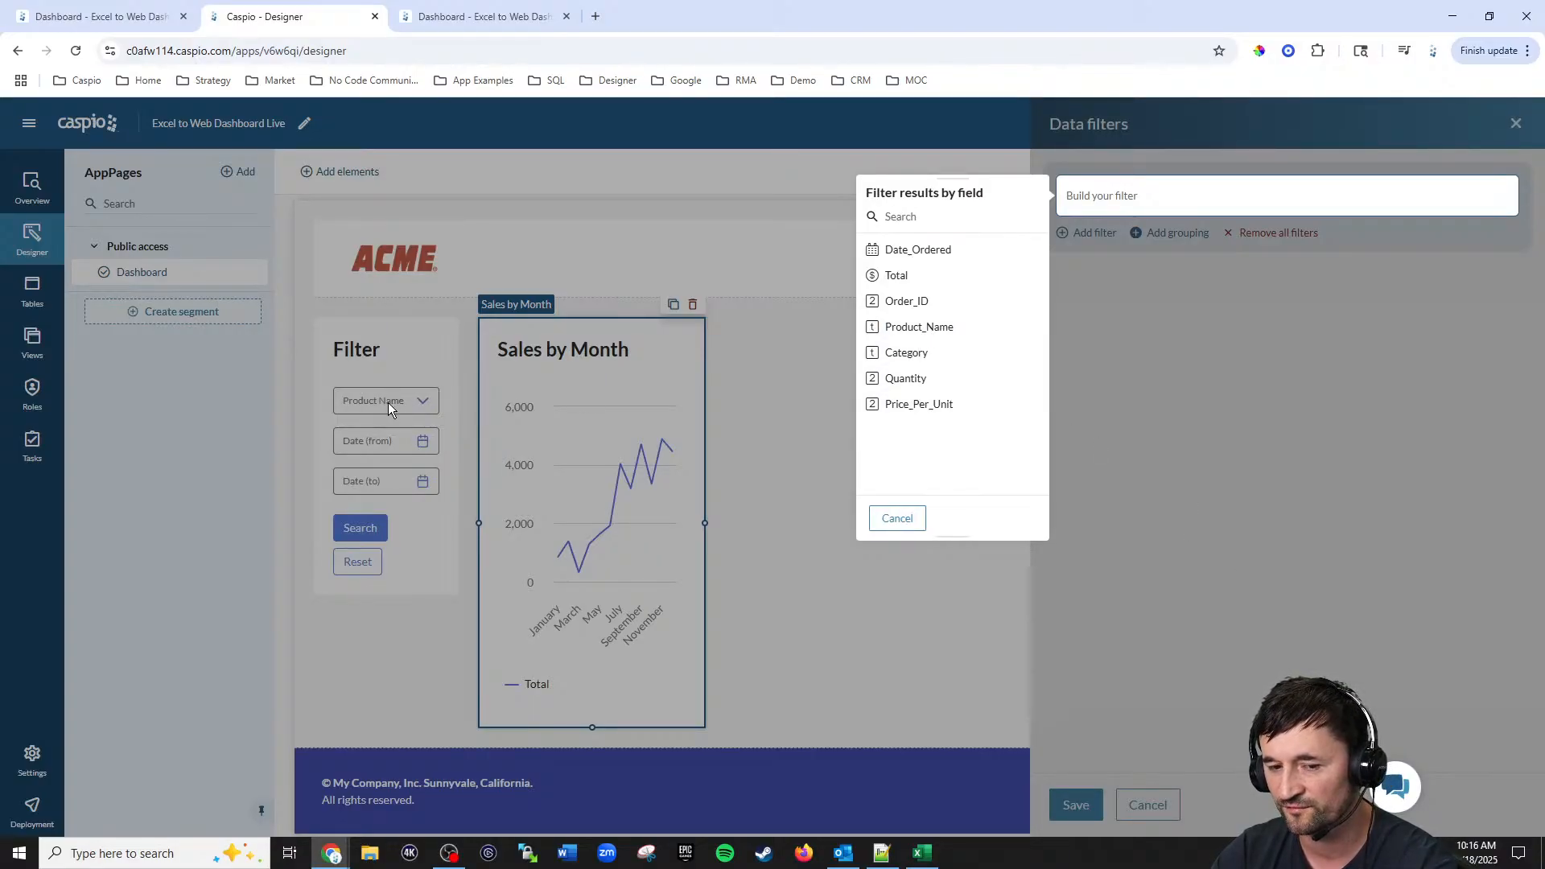
pyautogui.click(923, 335)
pyautogui.click(899, 222)
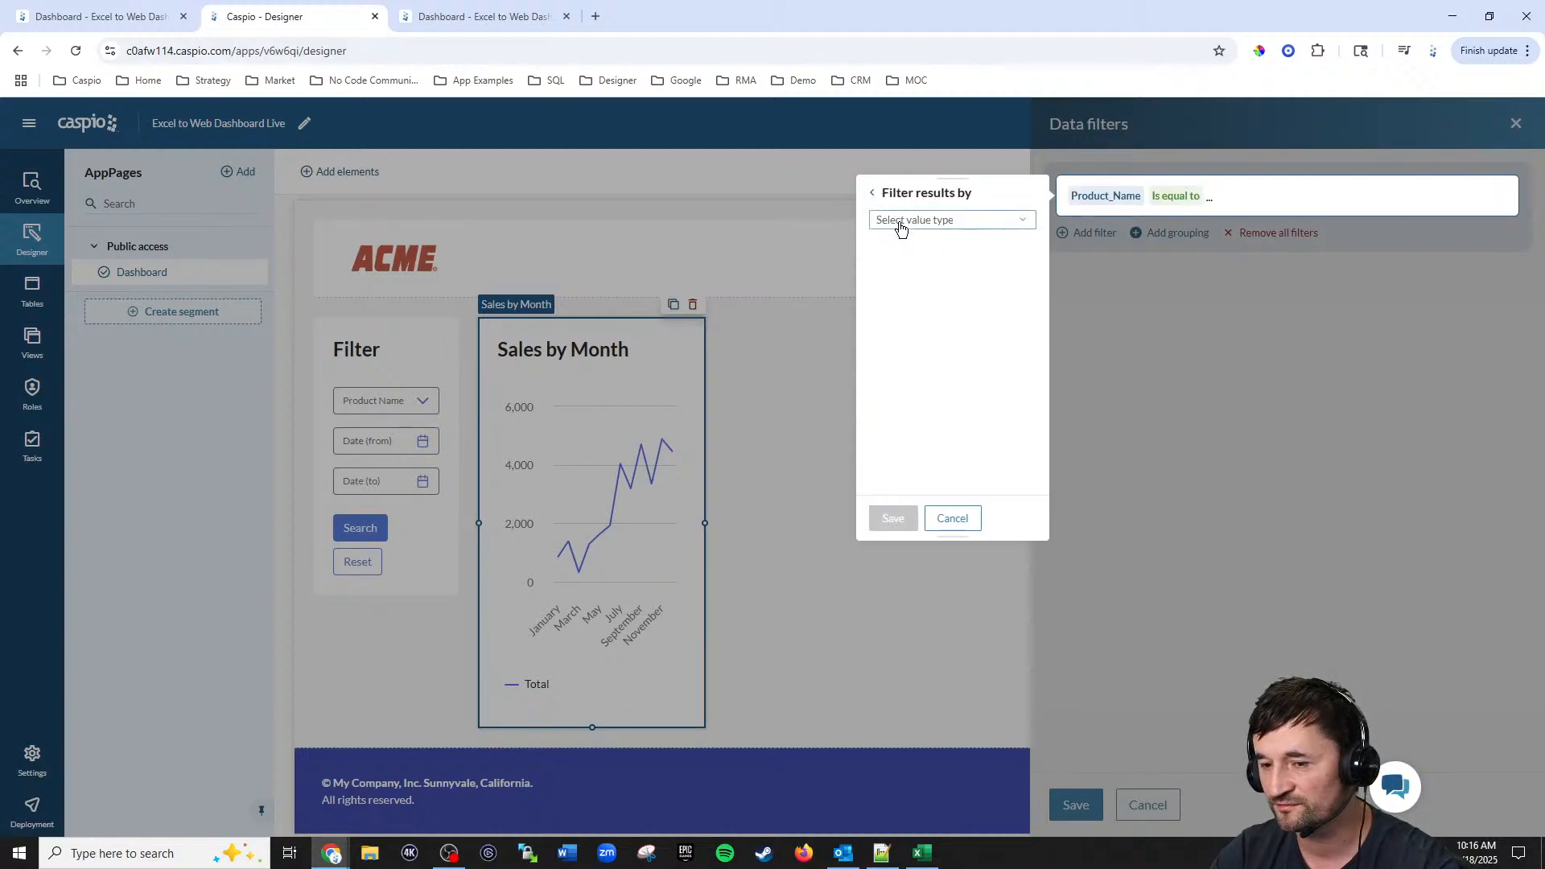
pyautogui.click(901, 224)
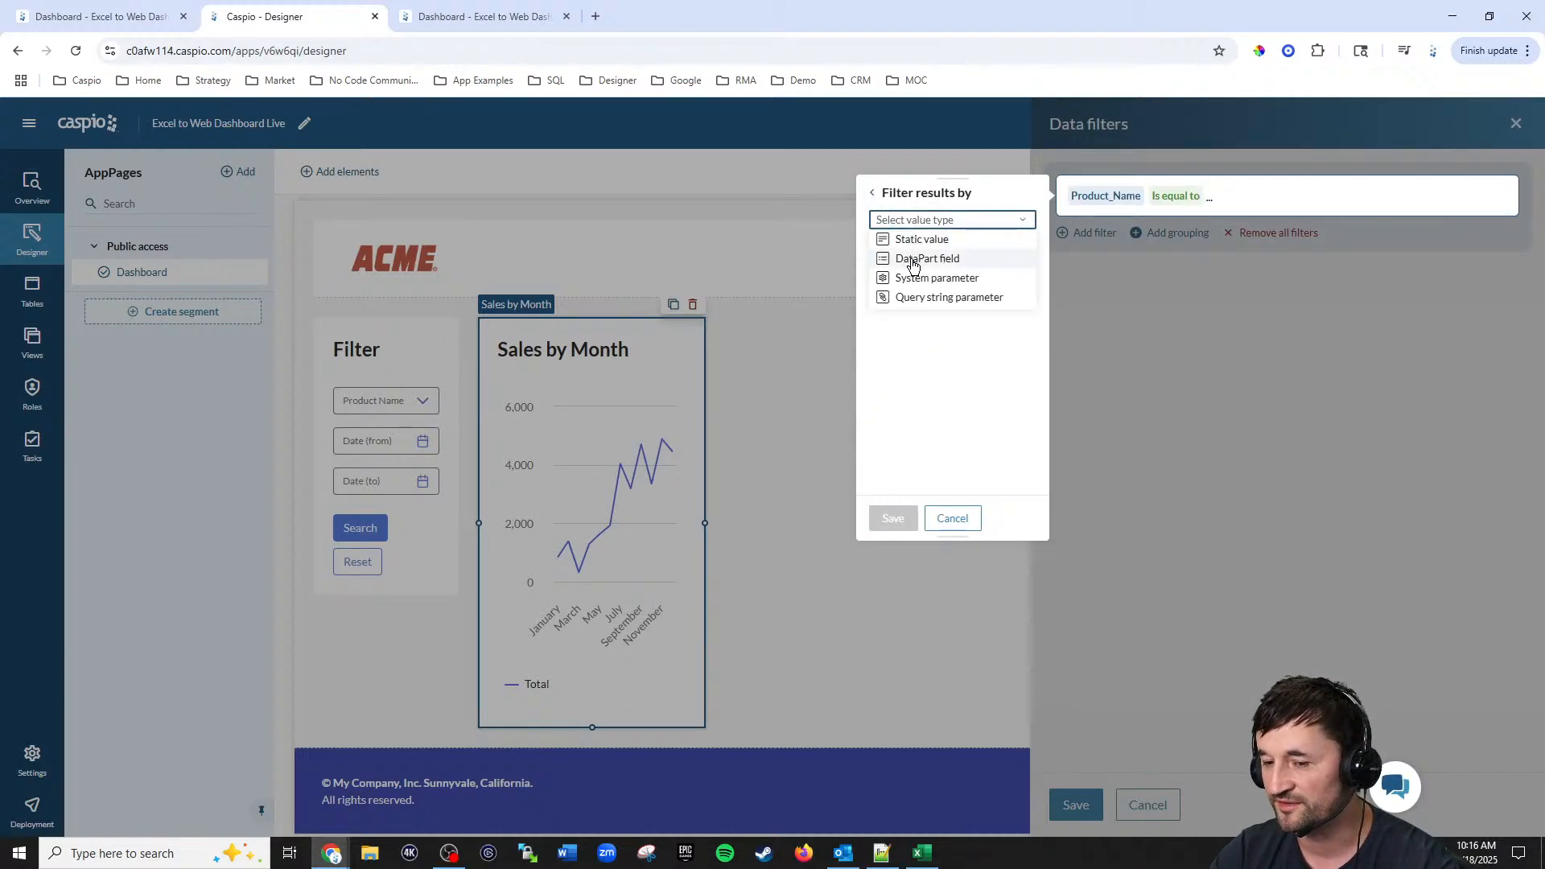
pyautogui.click(913, 260)
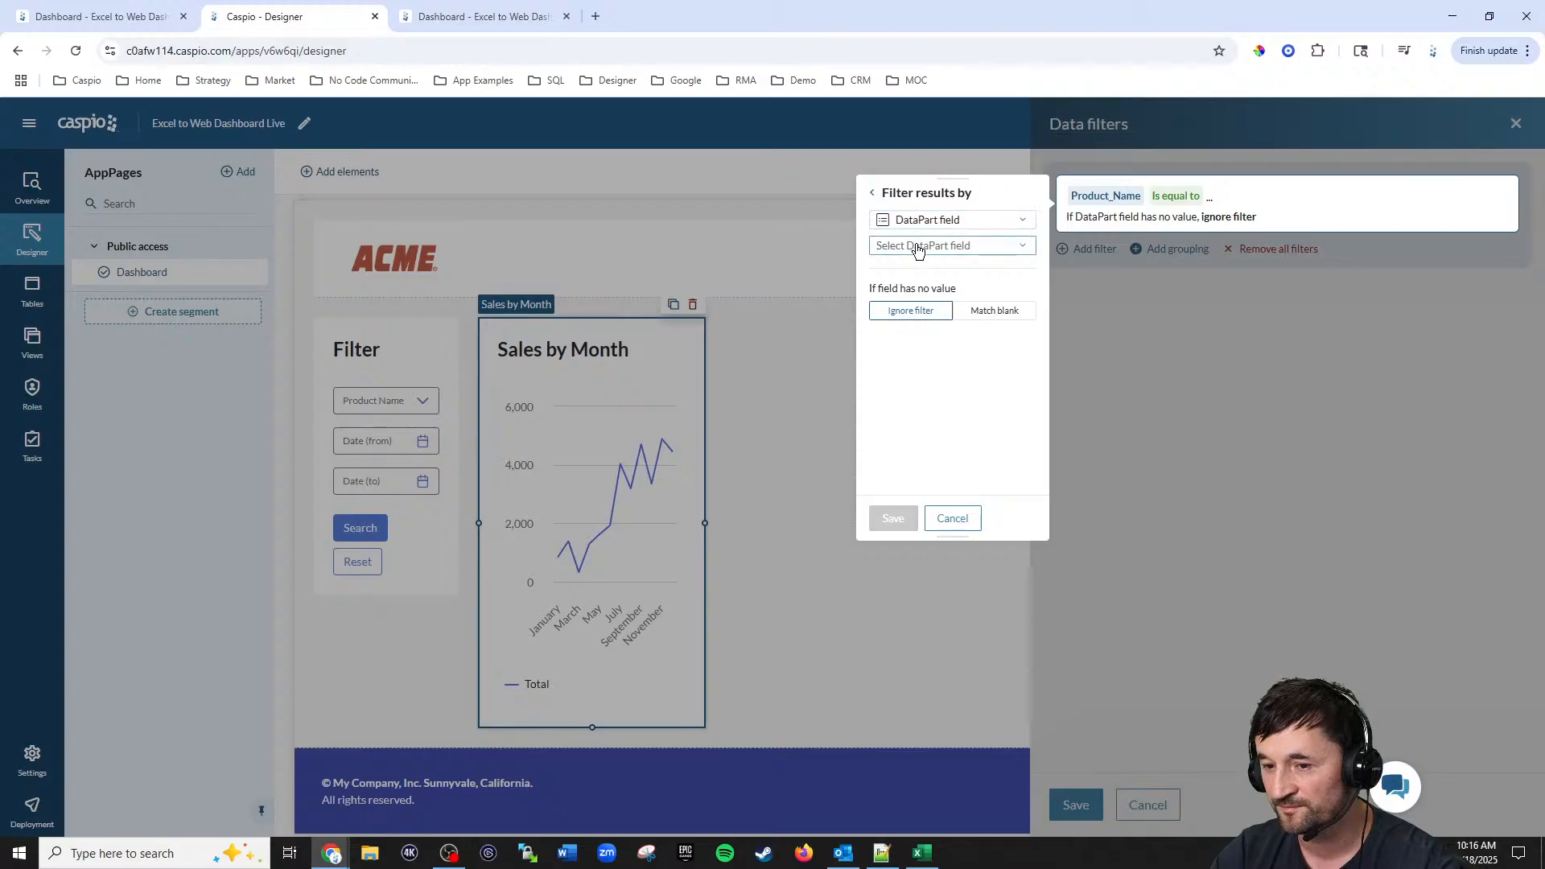
pyautogui.click(917, 248)
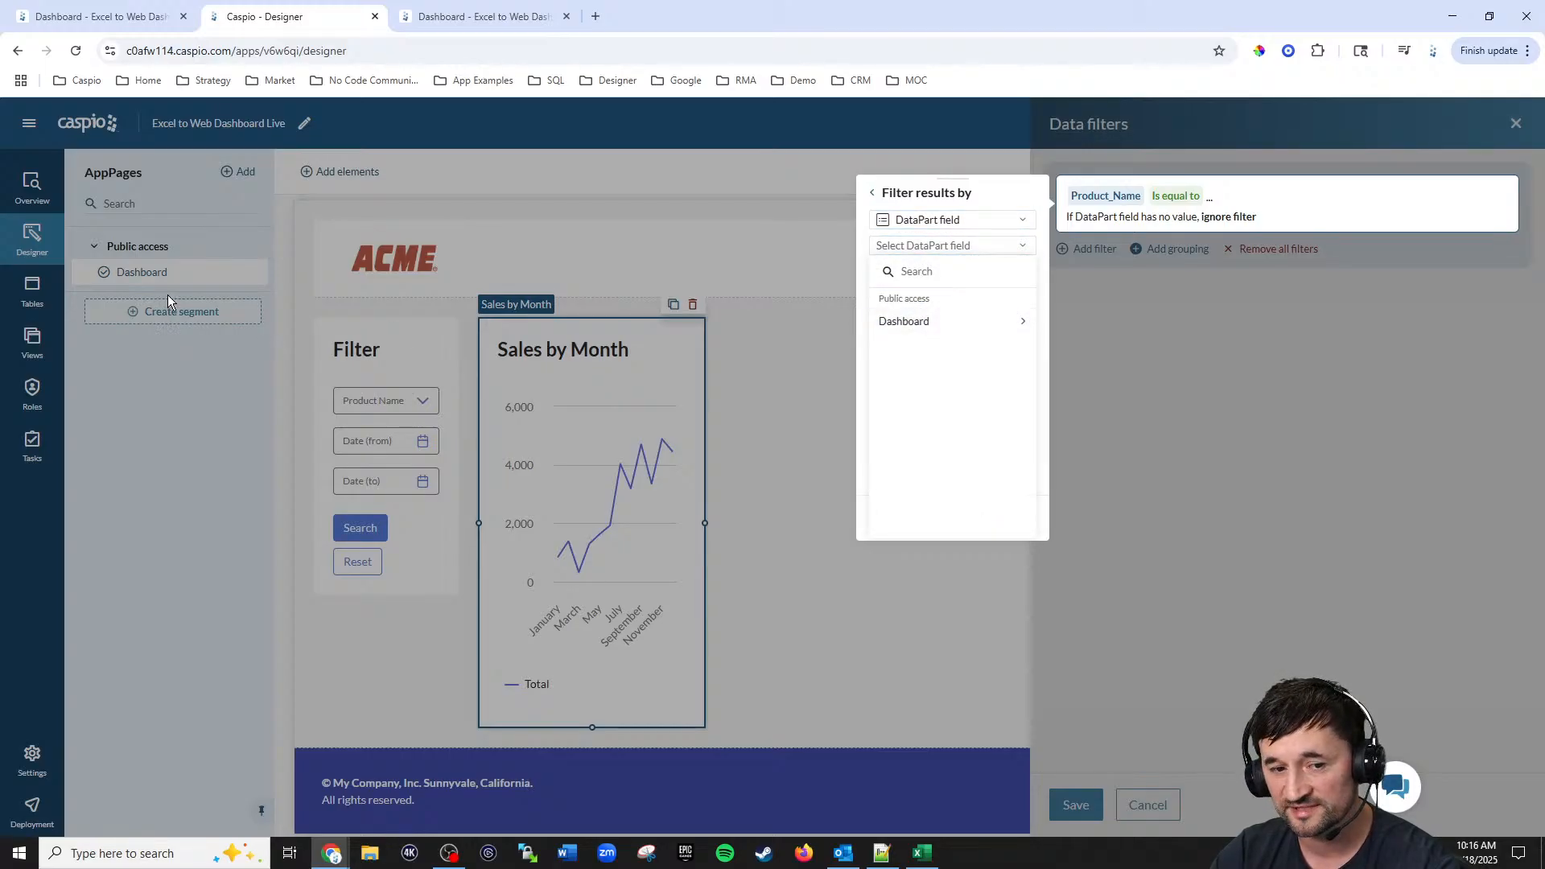
pyautogui.click(921, 320)
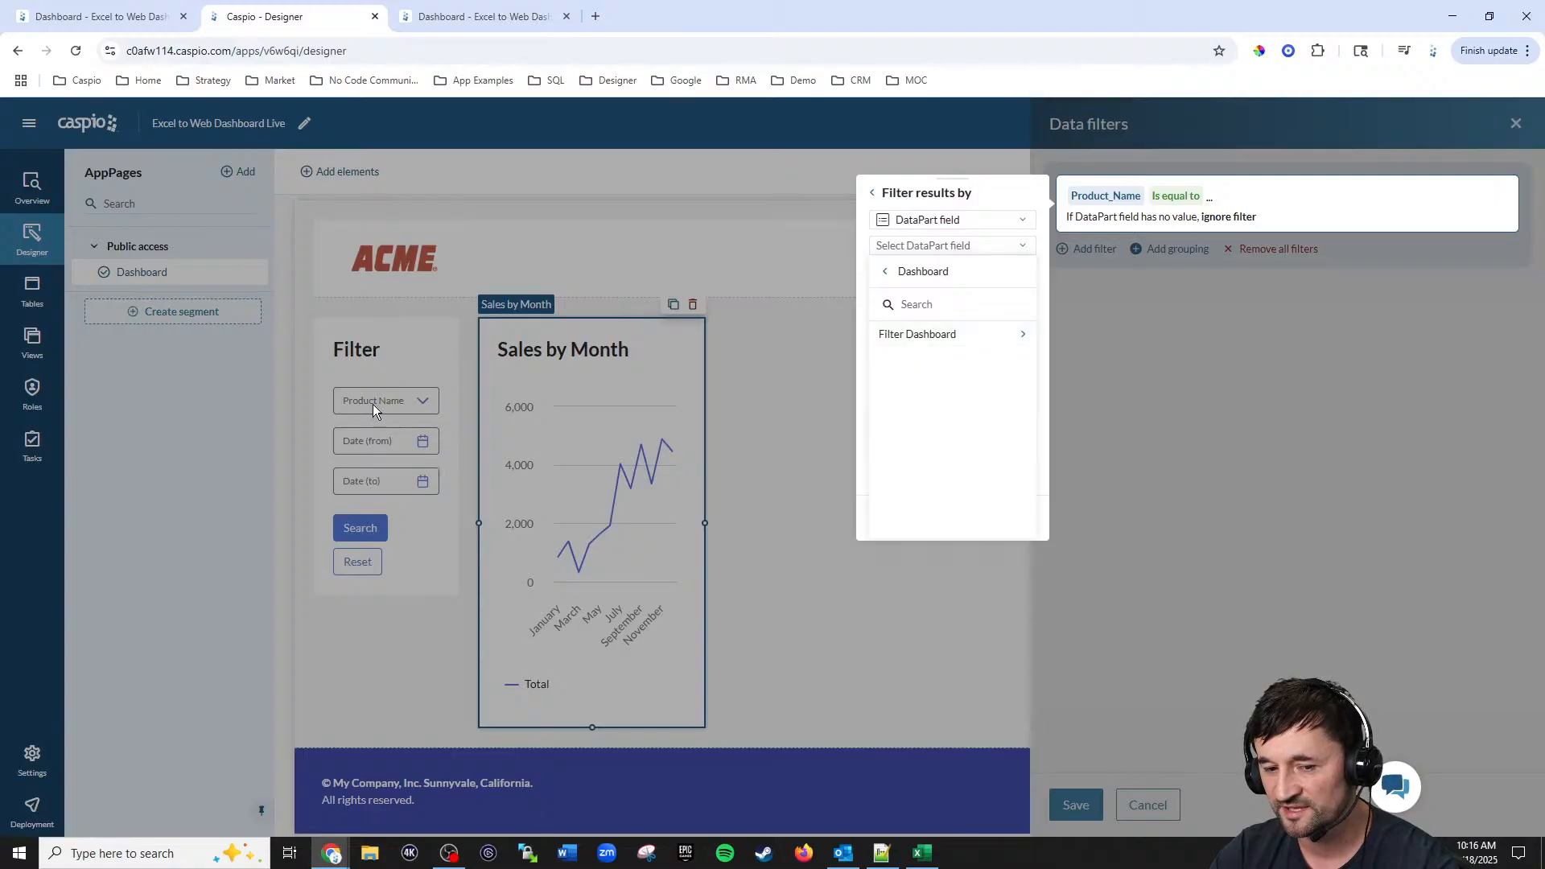
pyautogui.click(935, 336)
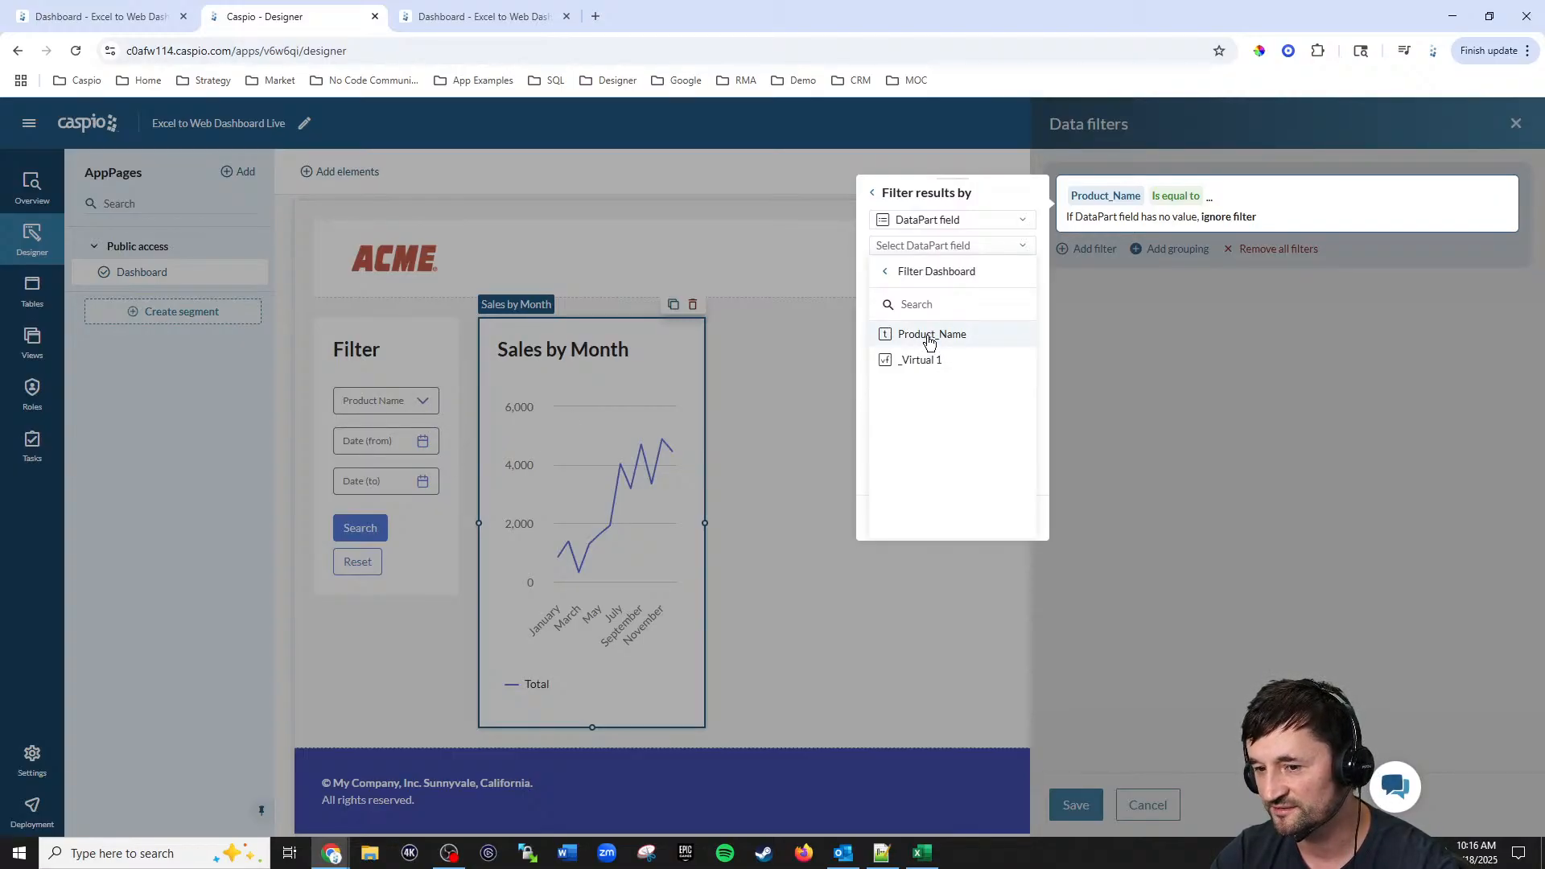
pyautogui.click(930, 337)
pyautogui.click(900, 521)
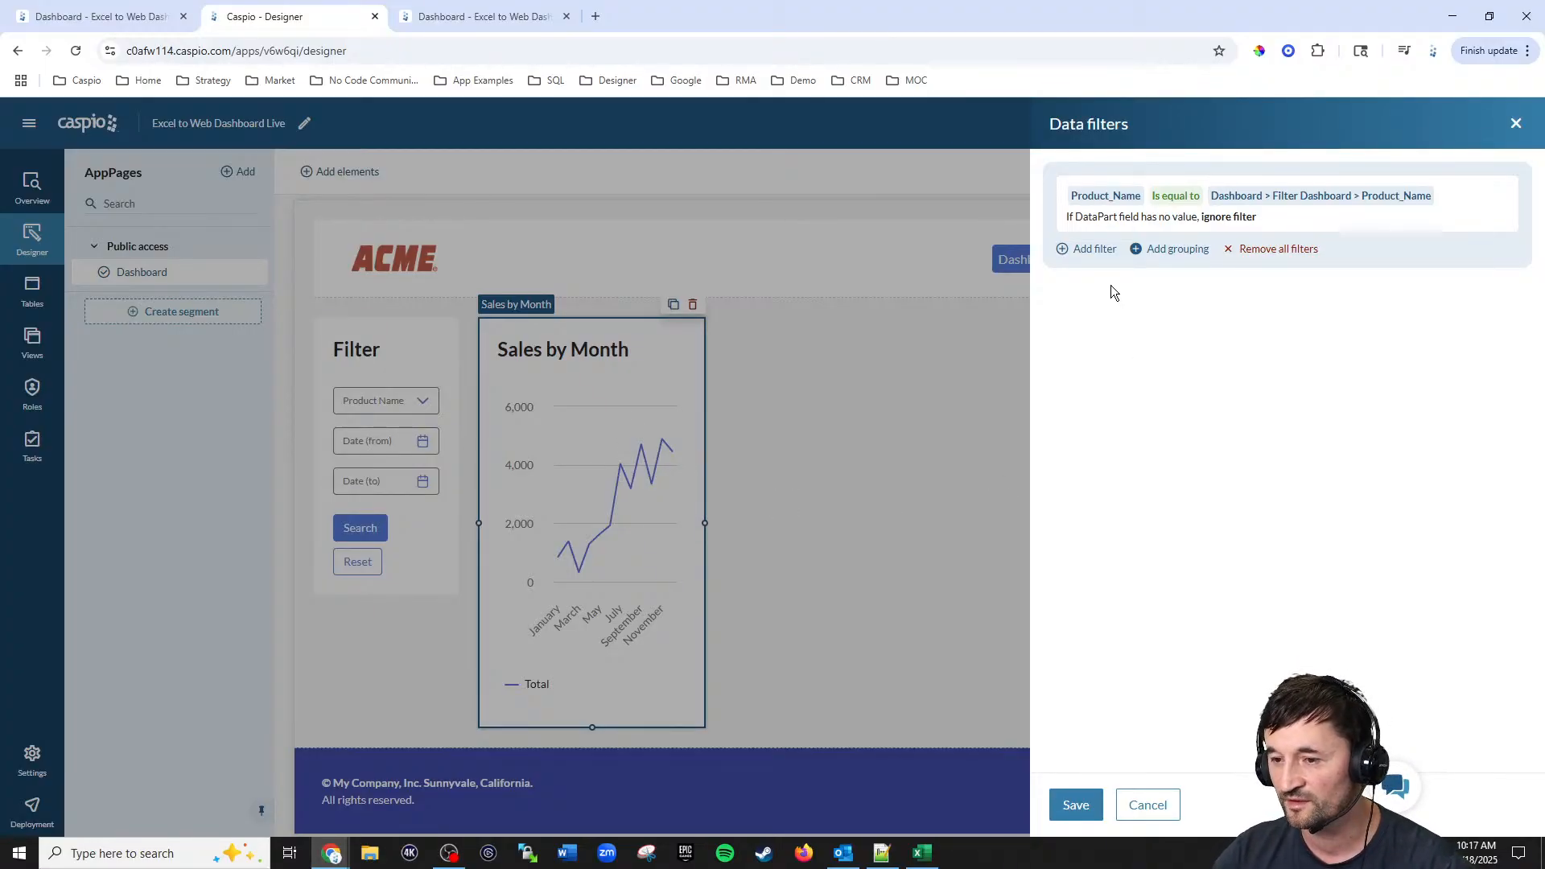
# Step: Add a filter: Date_Ordered is after or exactly the Filter Dashboard's Date_Ordered DataPart field
pyautogui.click(1096, 250)
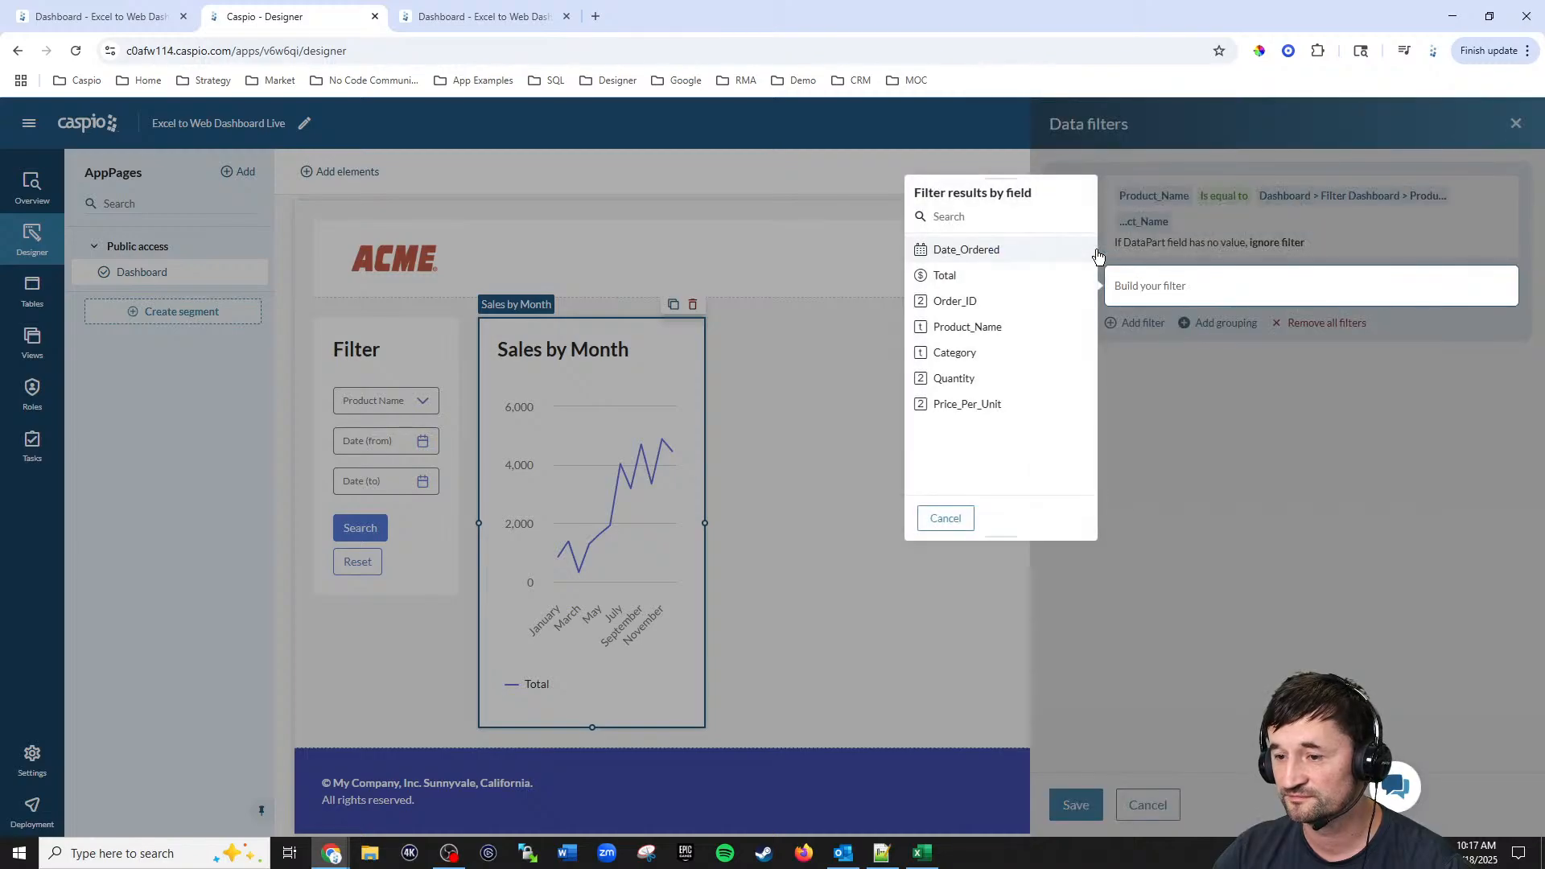
pyautogui.click(972, 251)
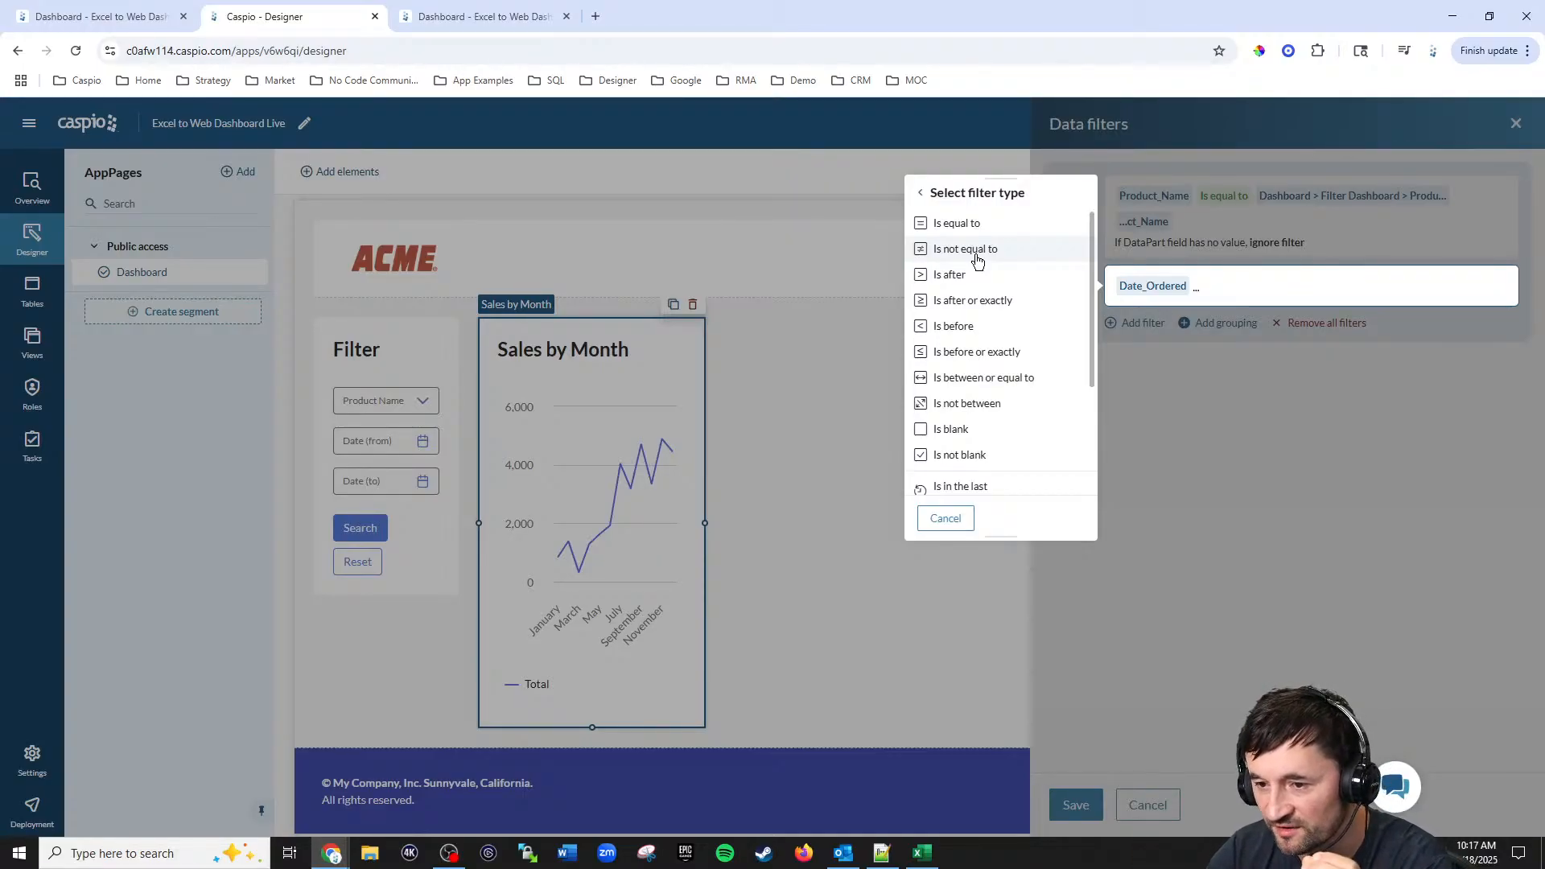
pyautogui.click(952, 303)
pyautogui.click(1016, 332)
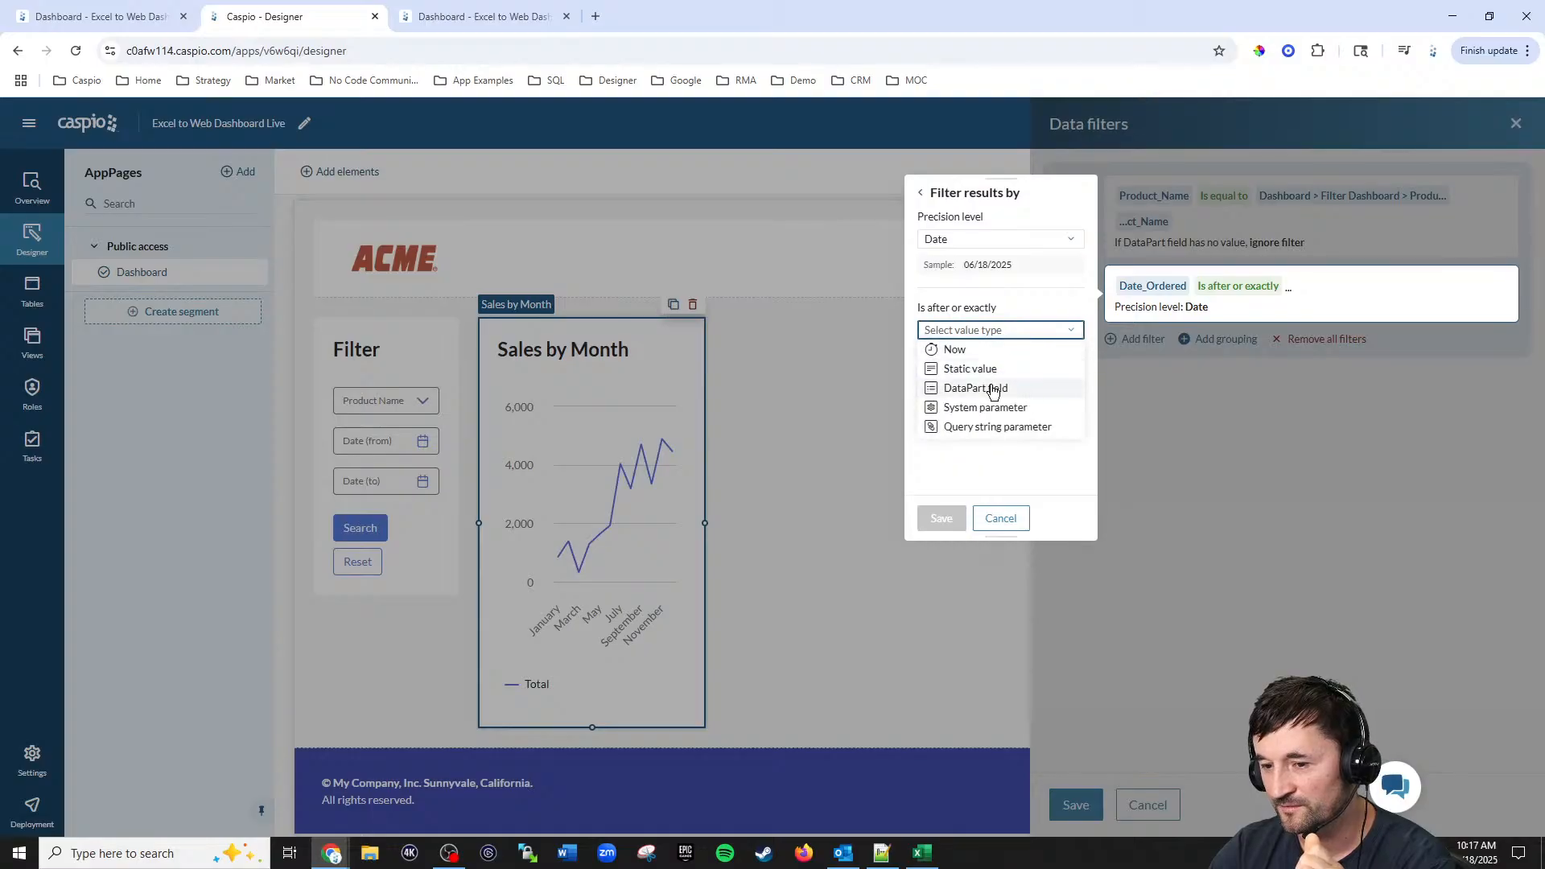
pyautogui.click(986, 391)
pyautogui.click(973, 356)
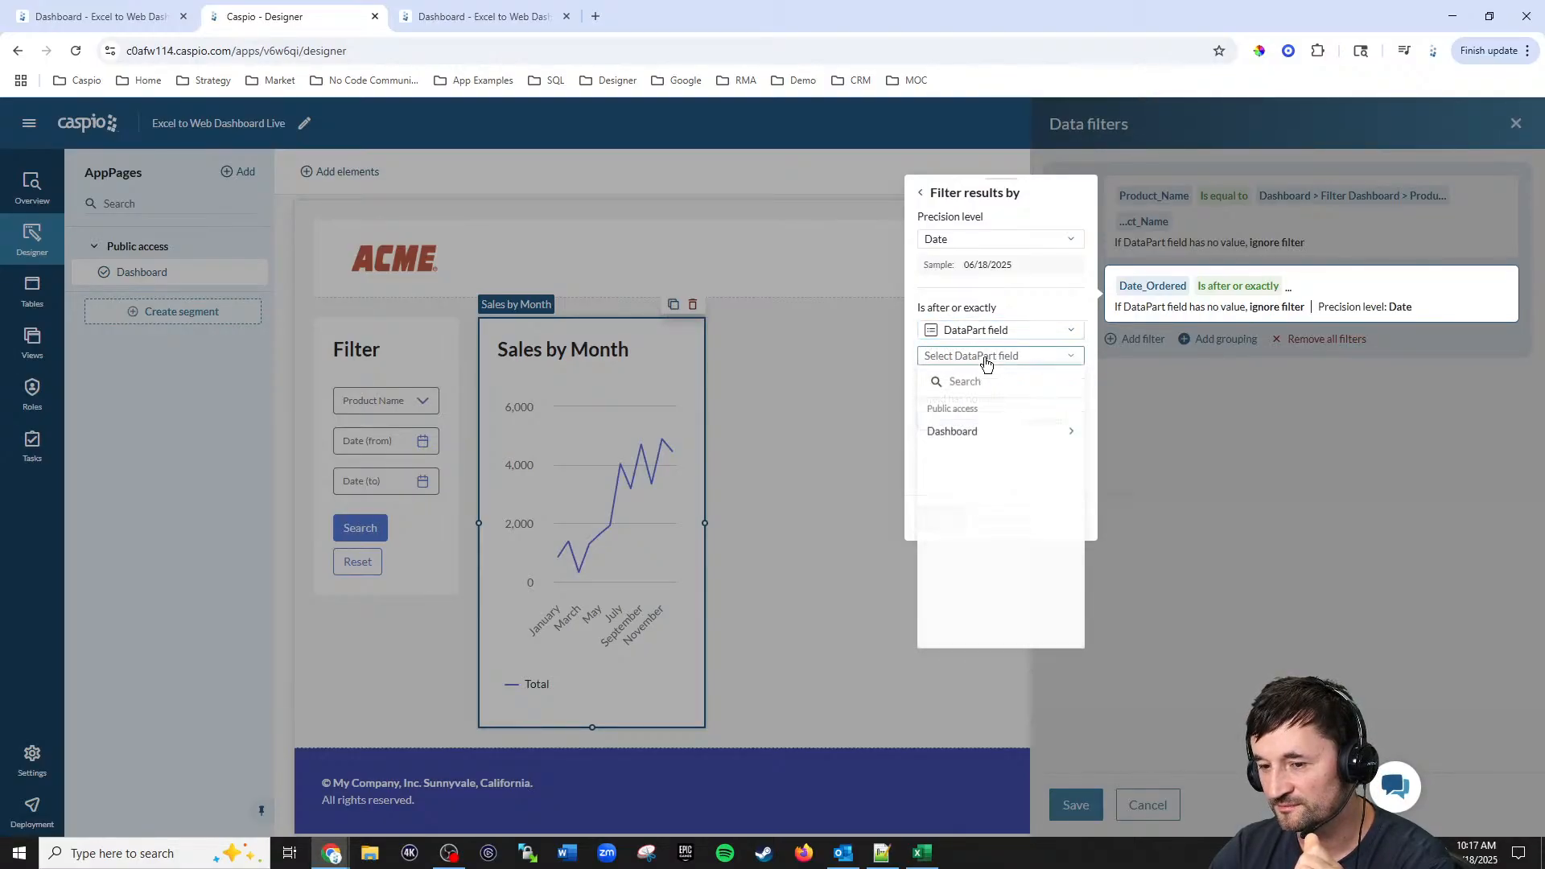
pyautogui.click(970, 432)
pyautogui.click(969, 448)
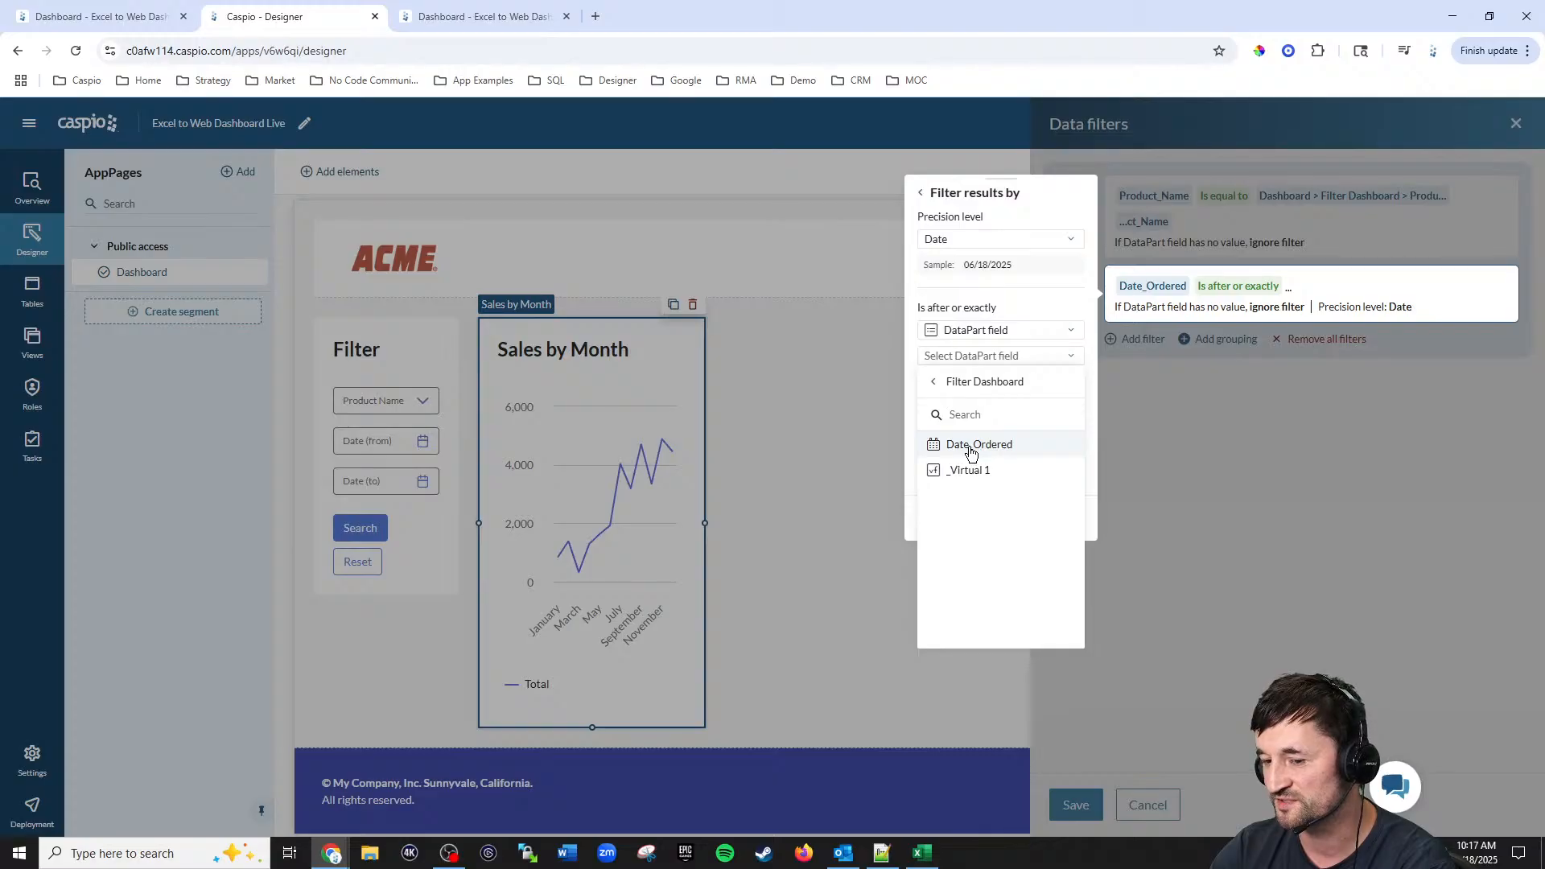
pyautogui.click(970, 447)
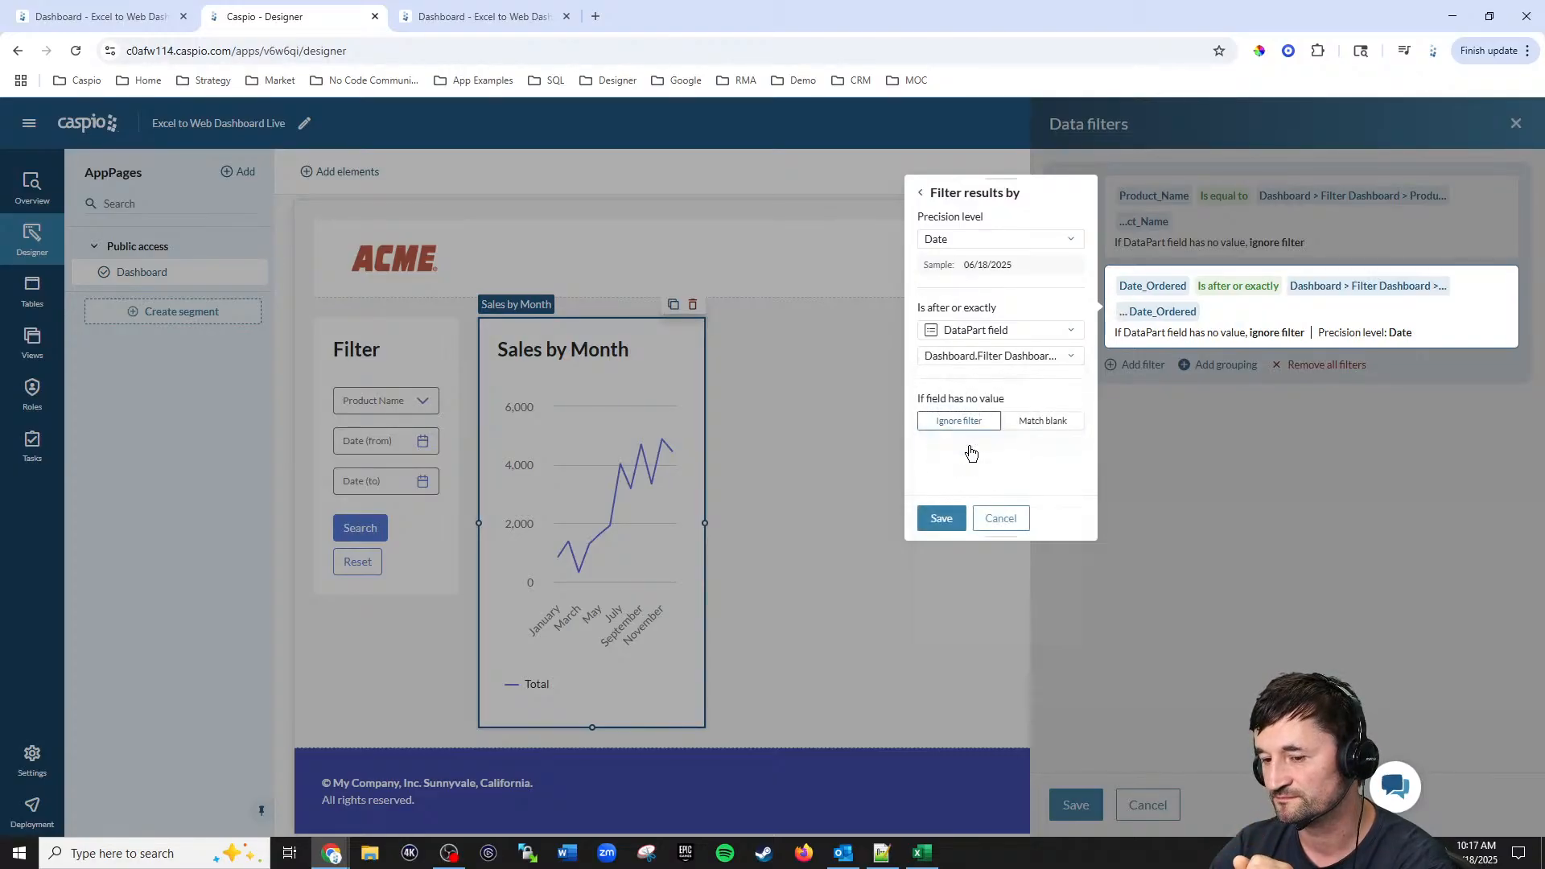
pyautogui.click(940, 518)
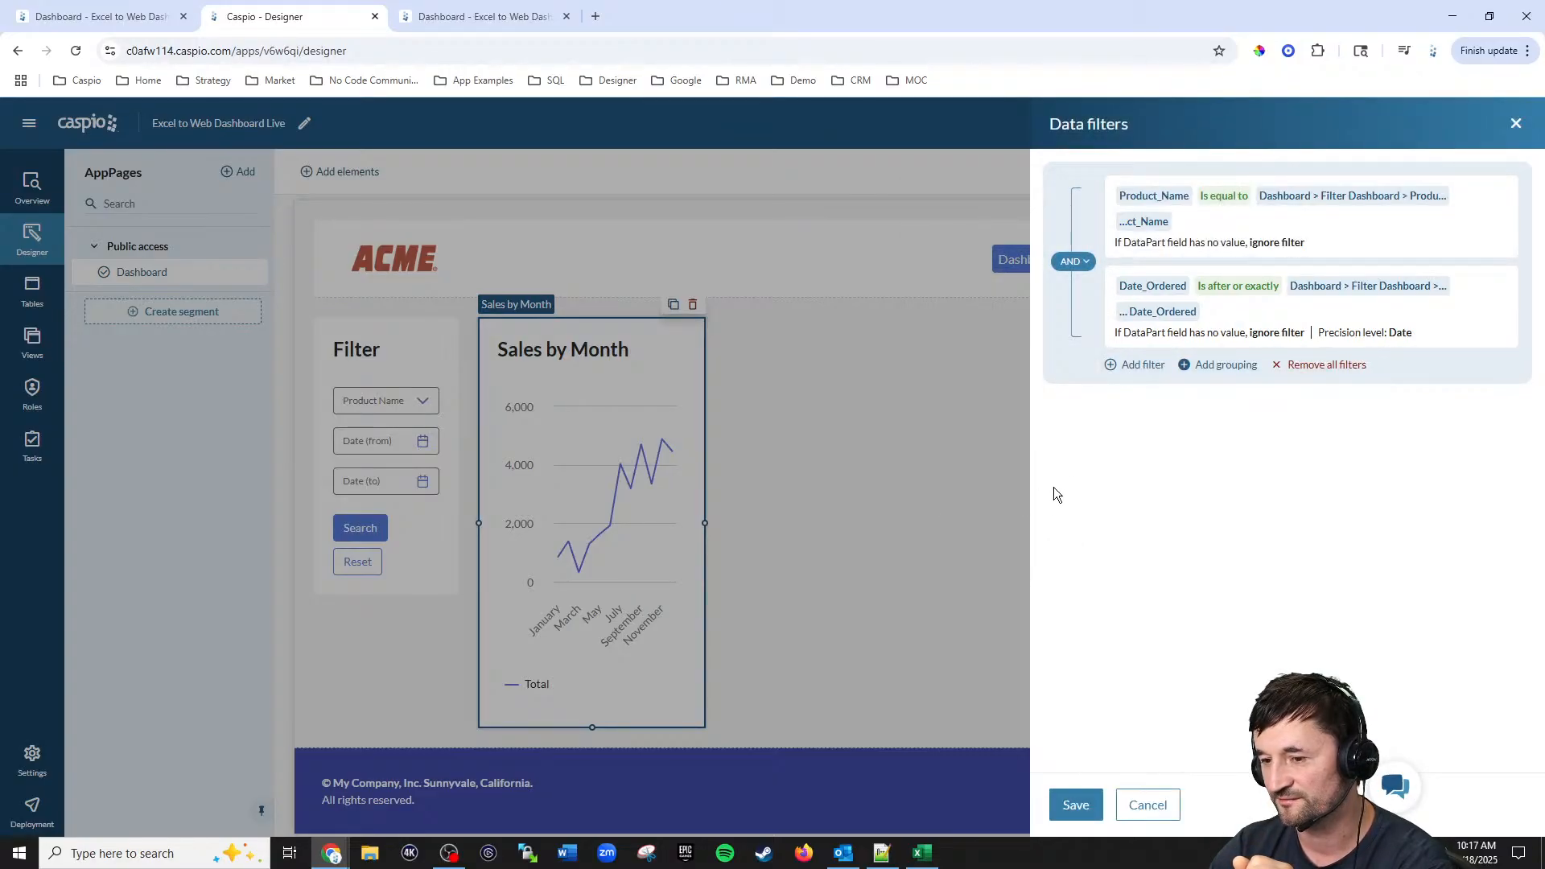
# Step: Add a filter: Date_Ordered is before or exactly the Filter Dashboard's _Virtual 1 field, and save the data filters
pyautogui.click(1136, 369)
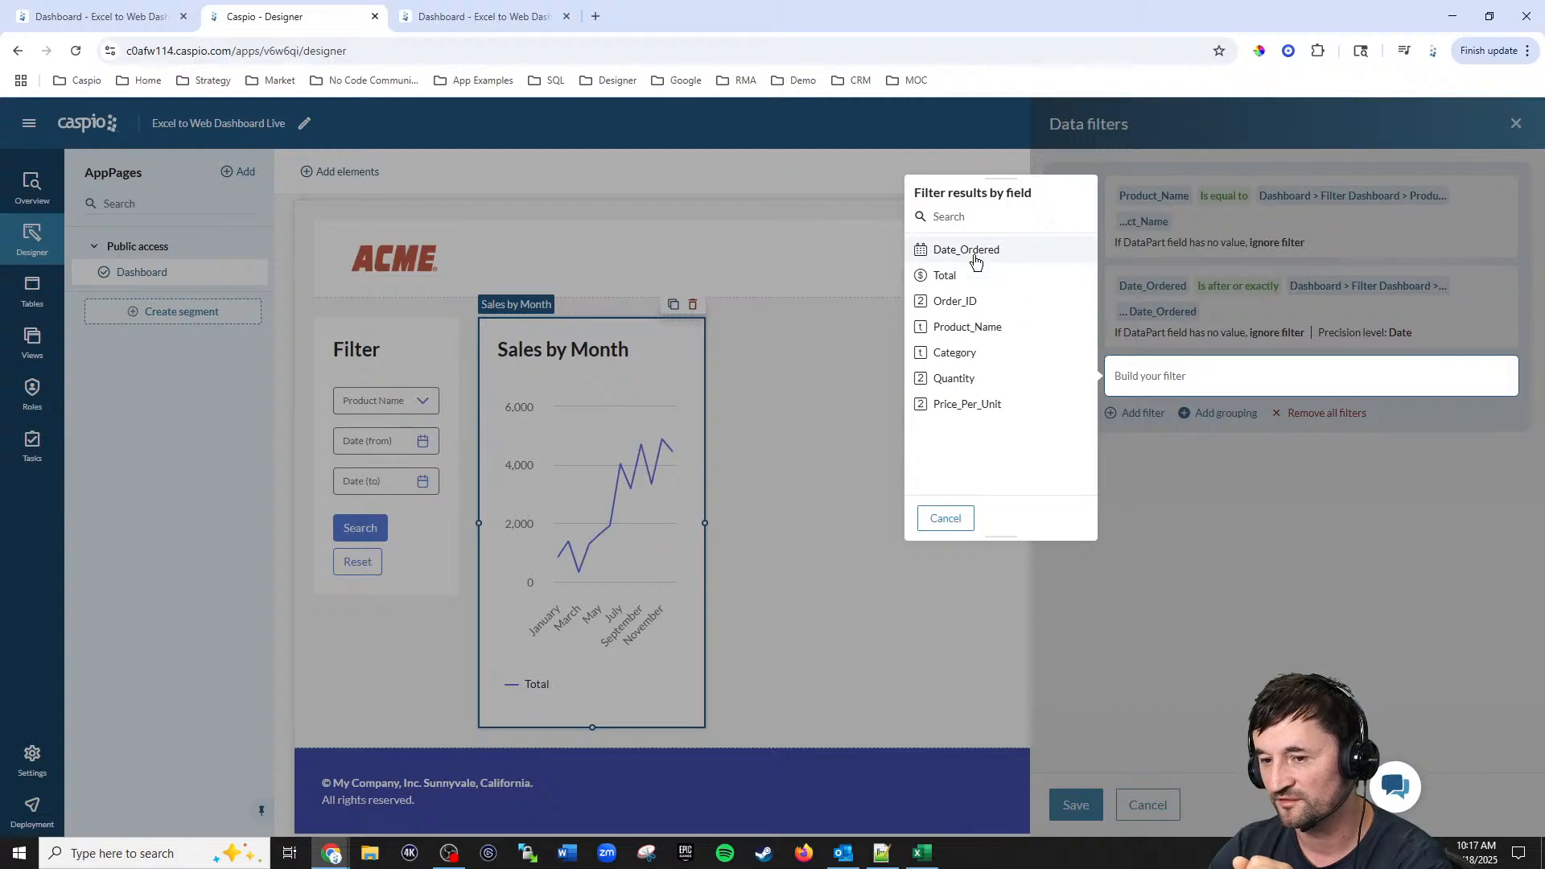
pyautogui.click(974, 251)
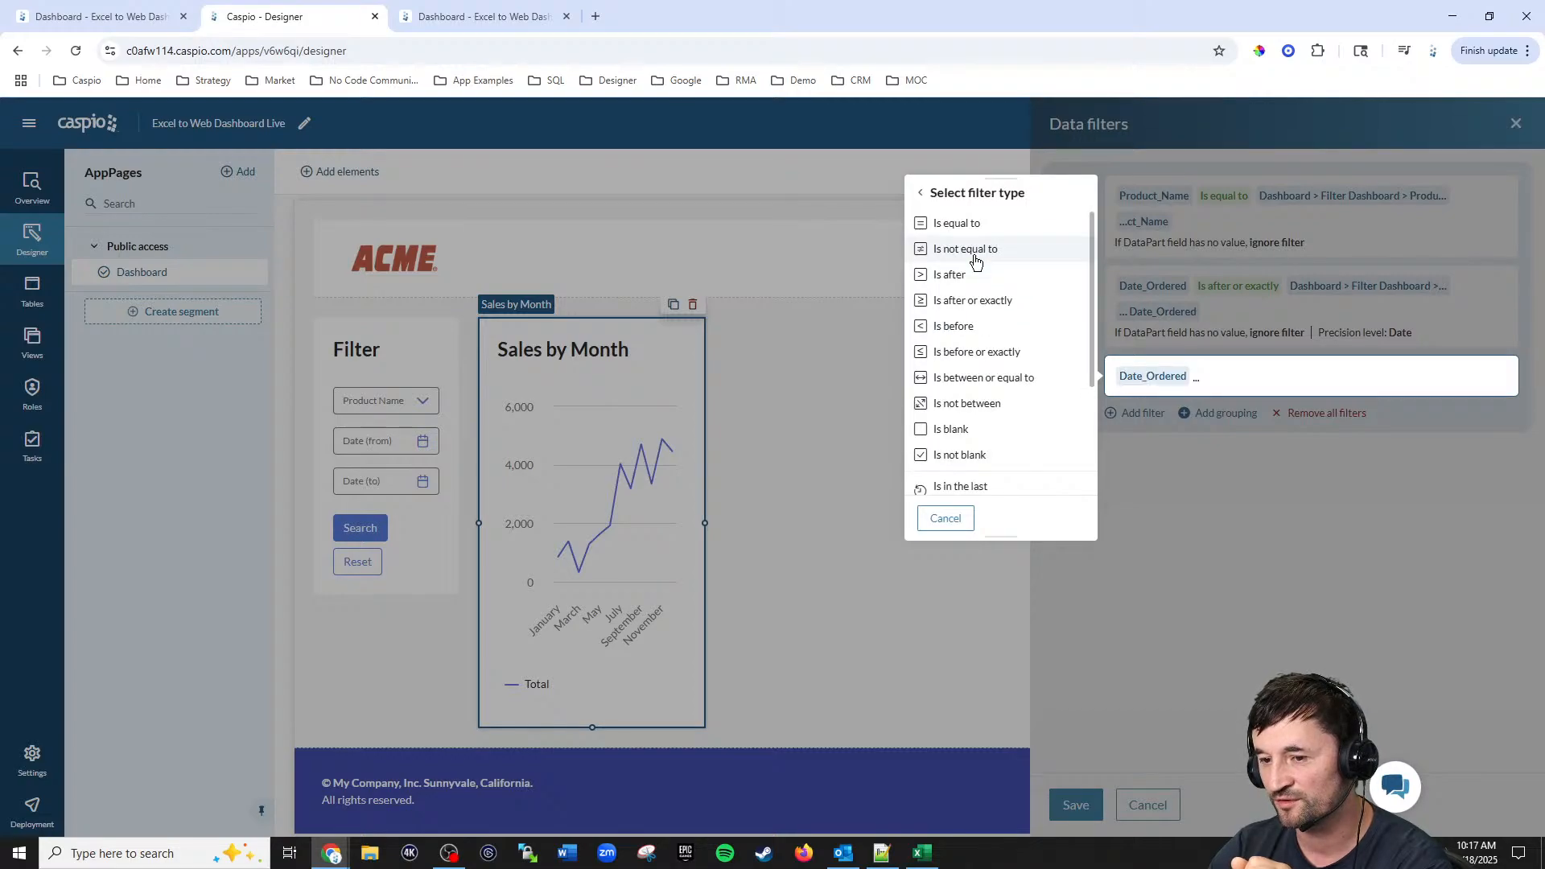
pyautogui.click(974, 354)
pyautogui.click(963, 332)
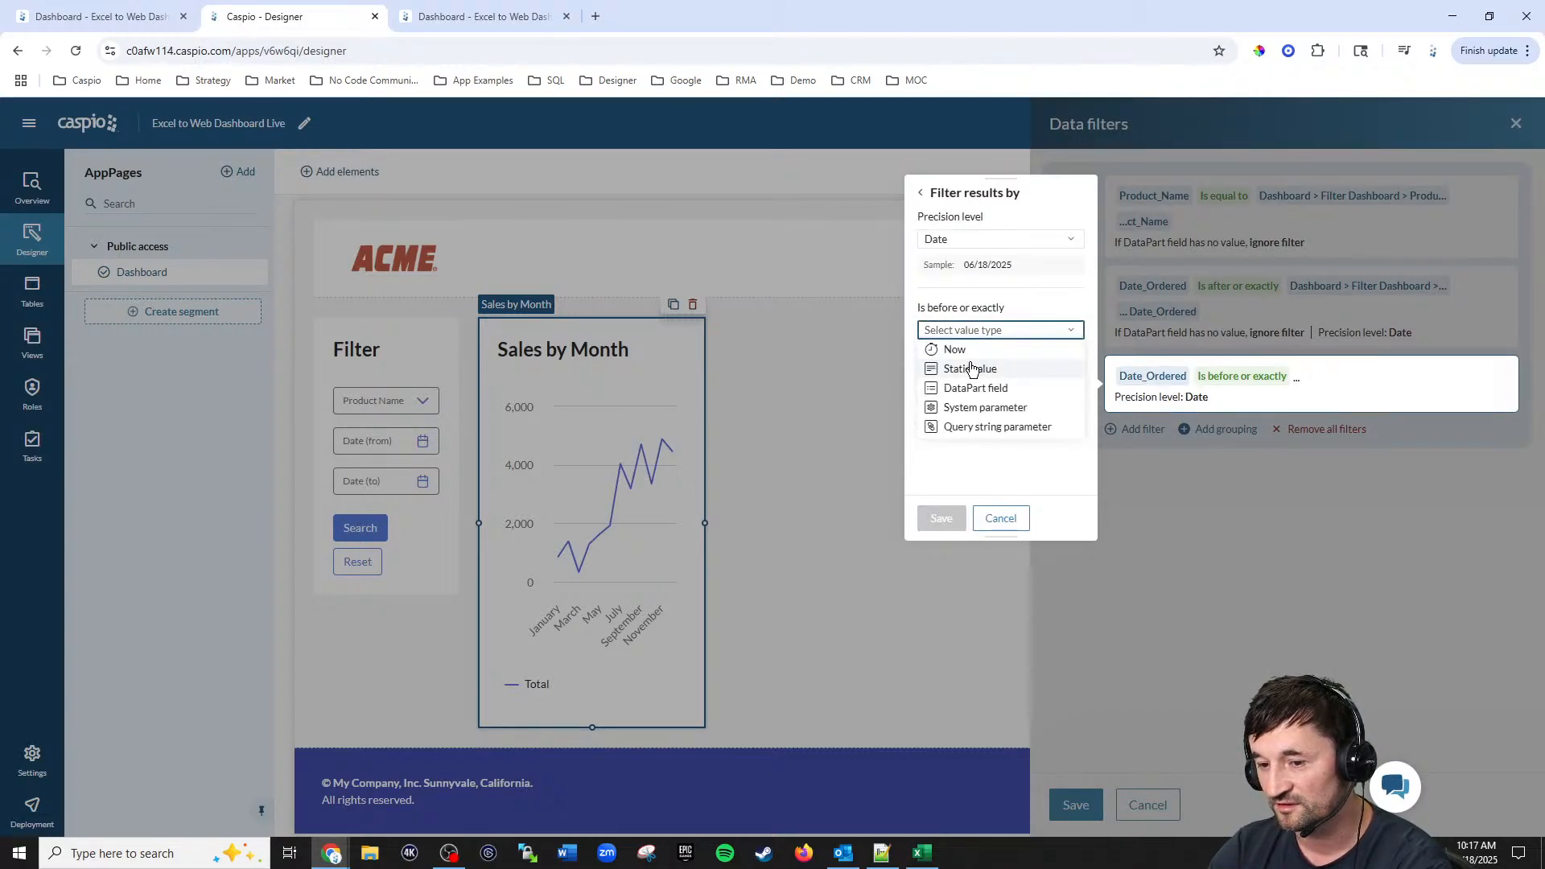
pyautogui.click(972, 388)
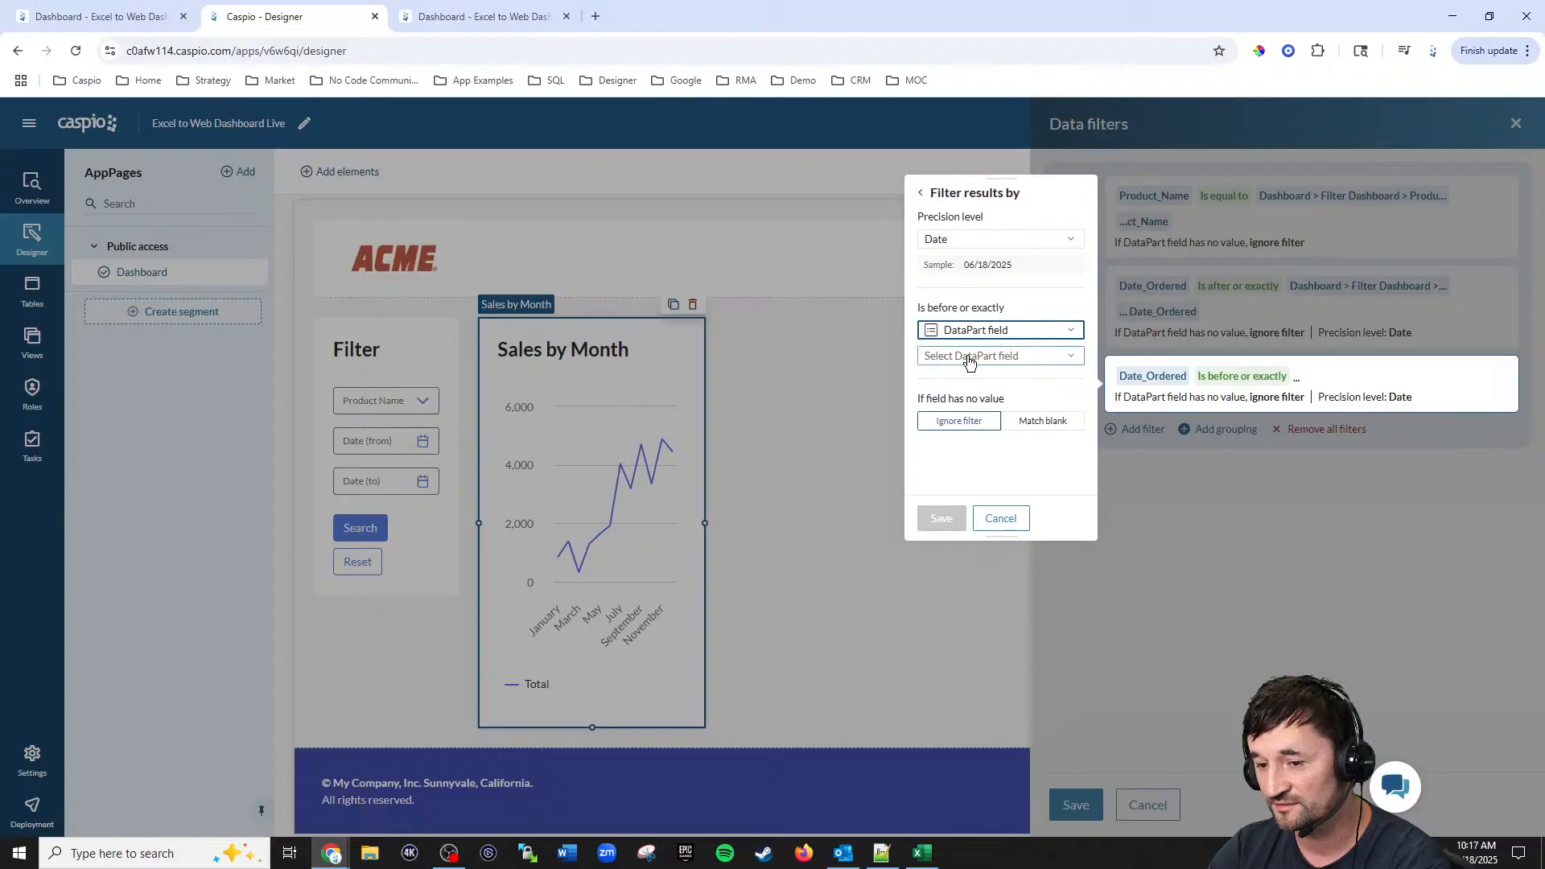
pyautogui.click(970, 356)
pyautogui.click(966, 432)
pyautogui.click(968, 442)
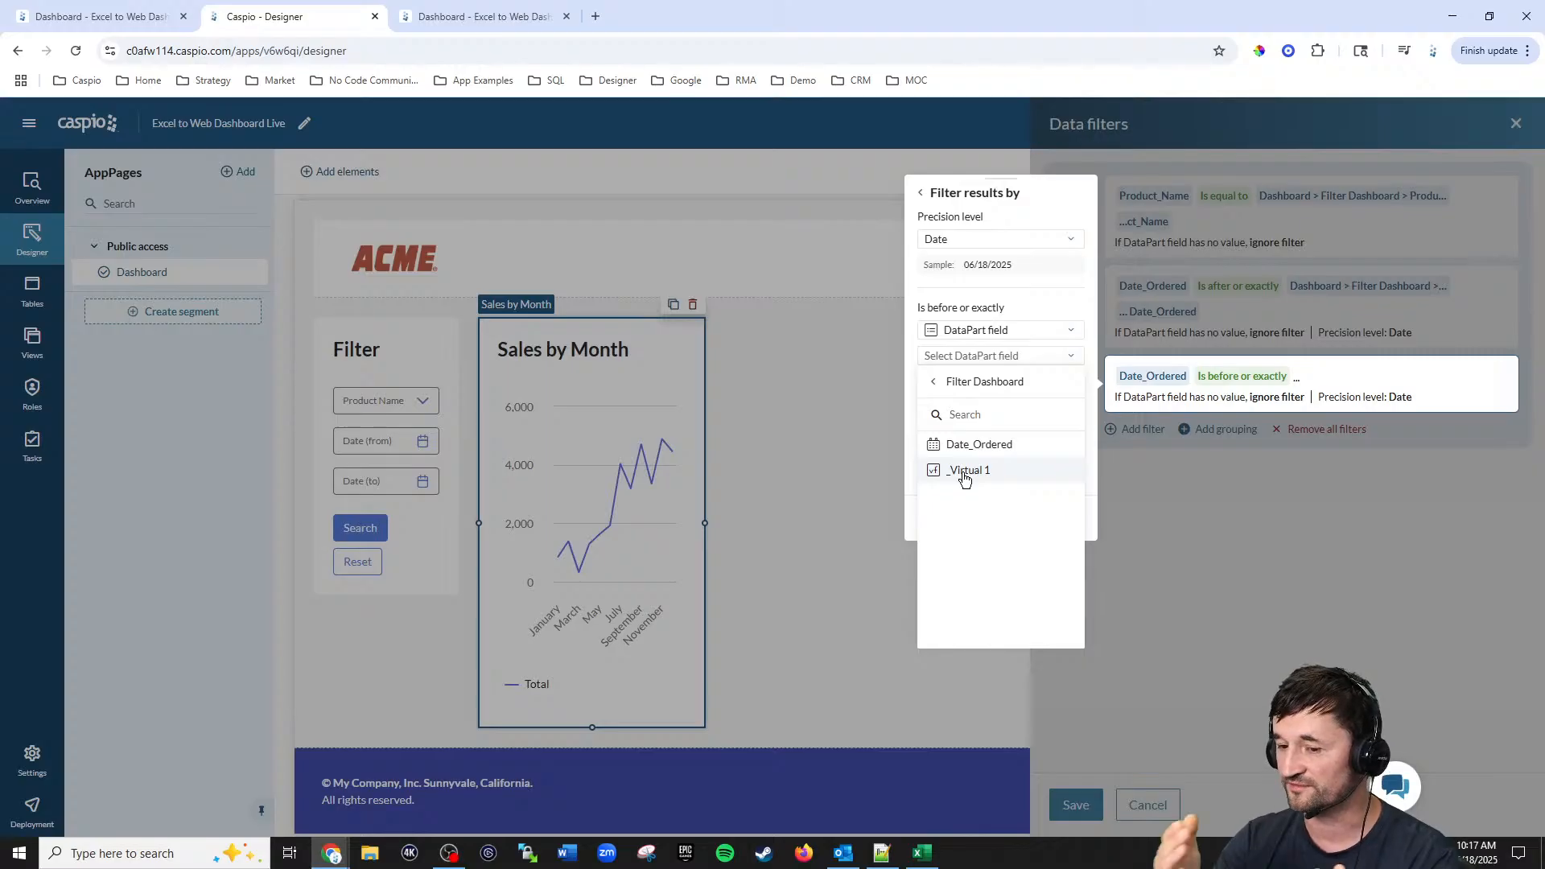
pyautogui.click(965, 474)
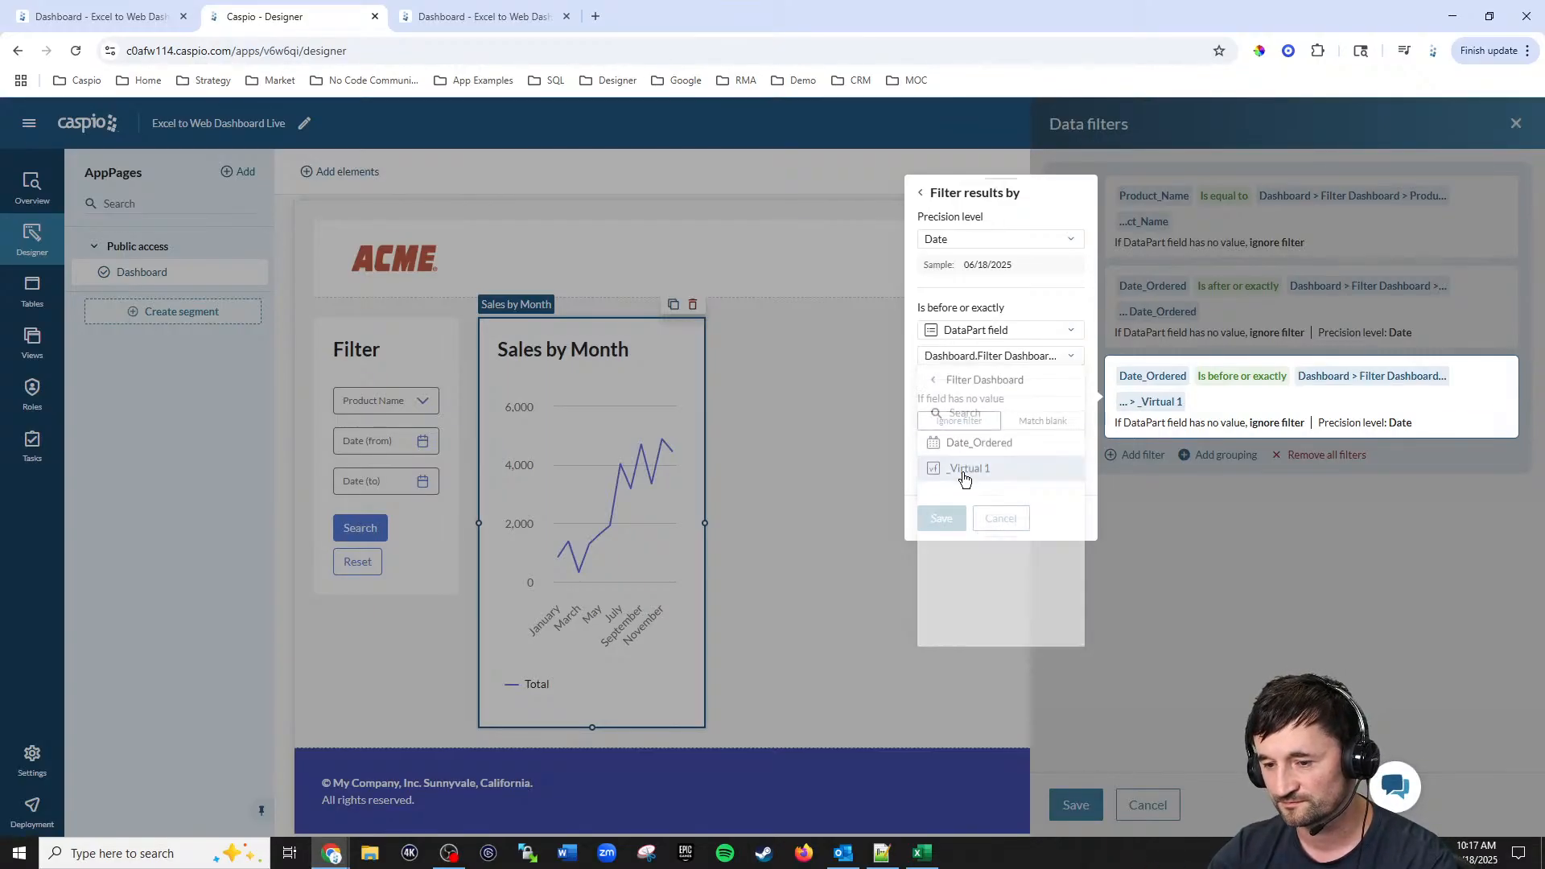
pyautogui.click(940, 518)
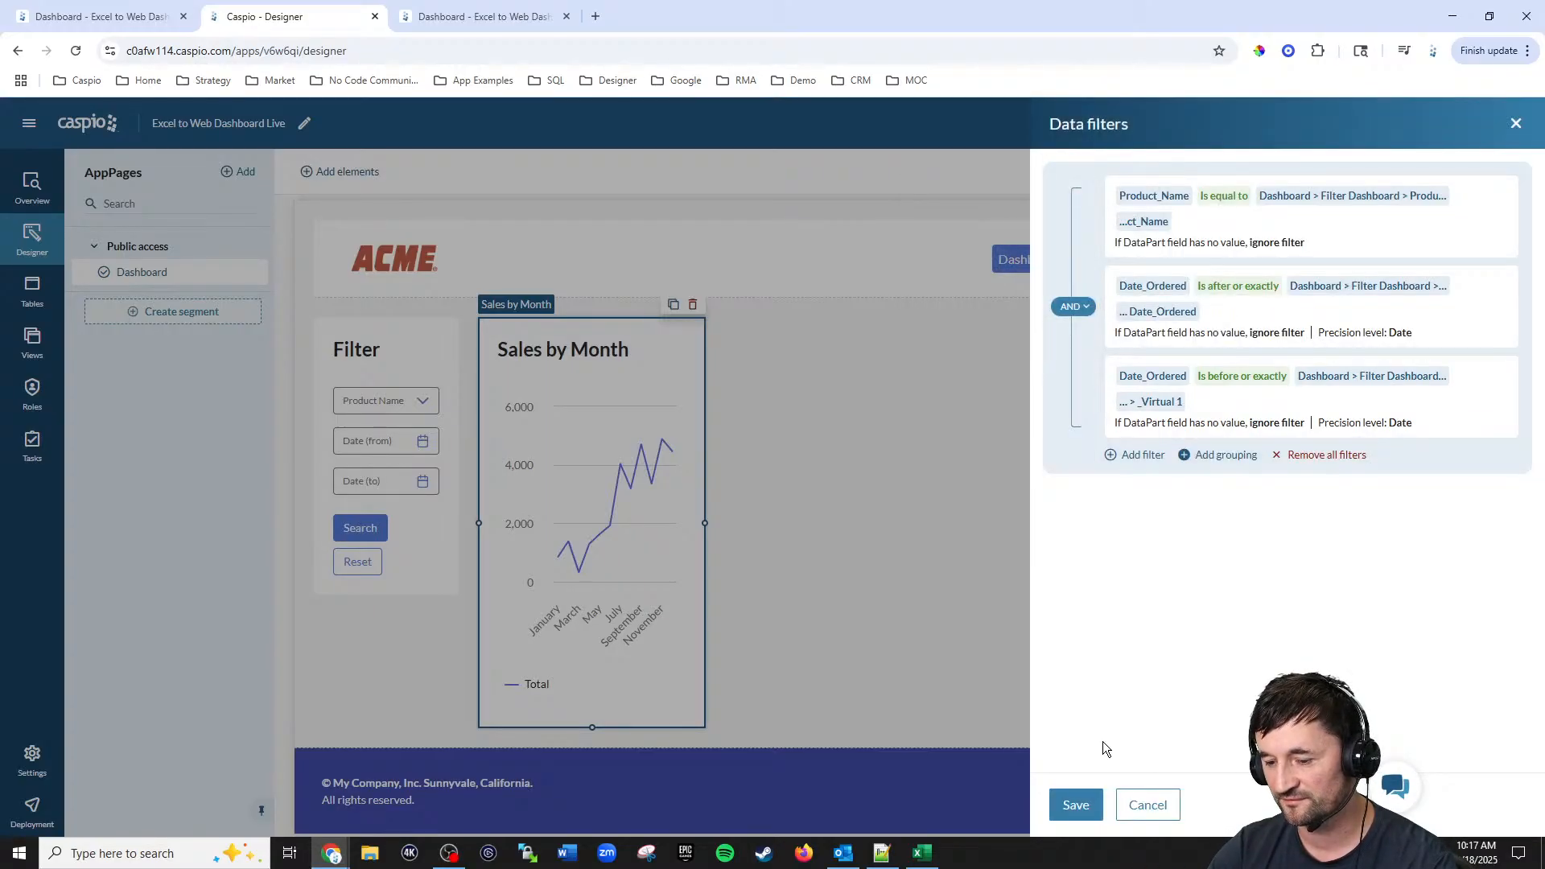
pyautogui.click(1079, 807)
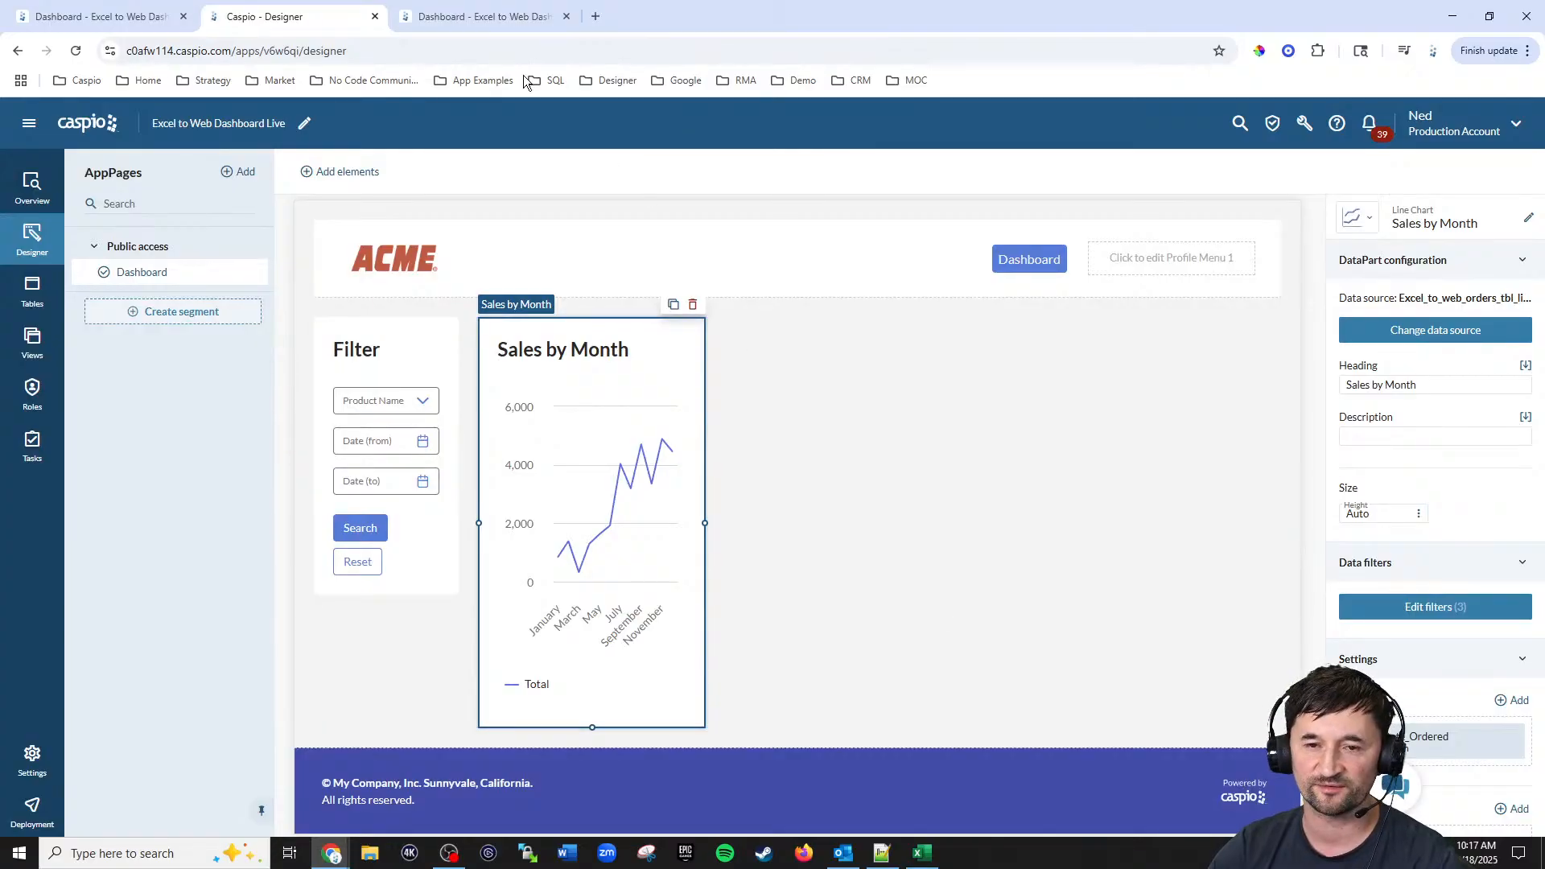
# Step: Reload the deployed dashboard page to check the filtered chart
pyautogui.click(492, 17)
pyautogui.click(76, 52)
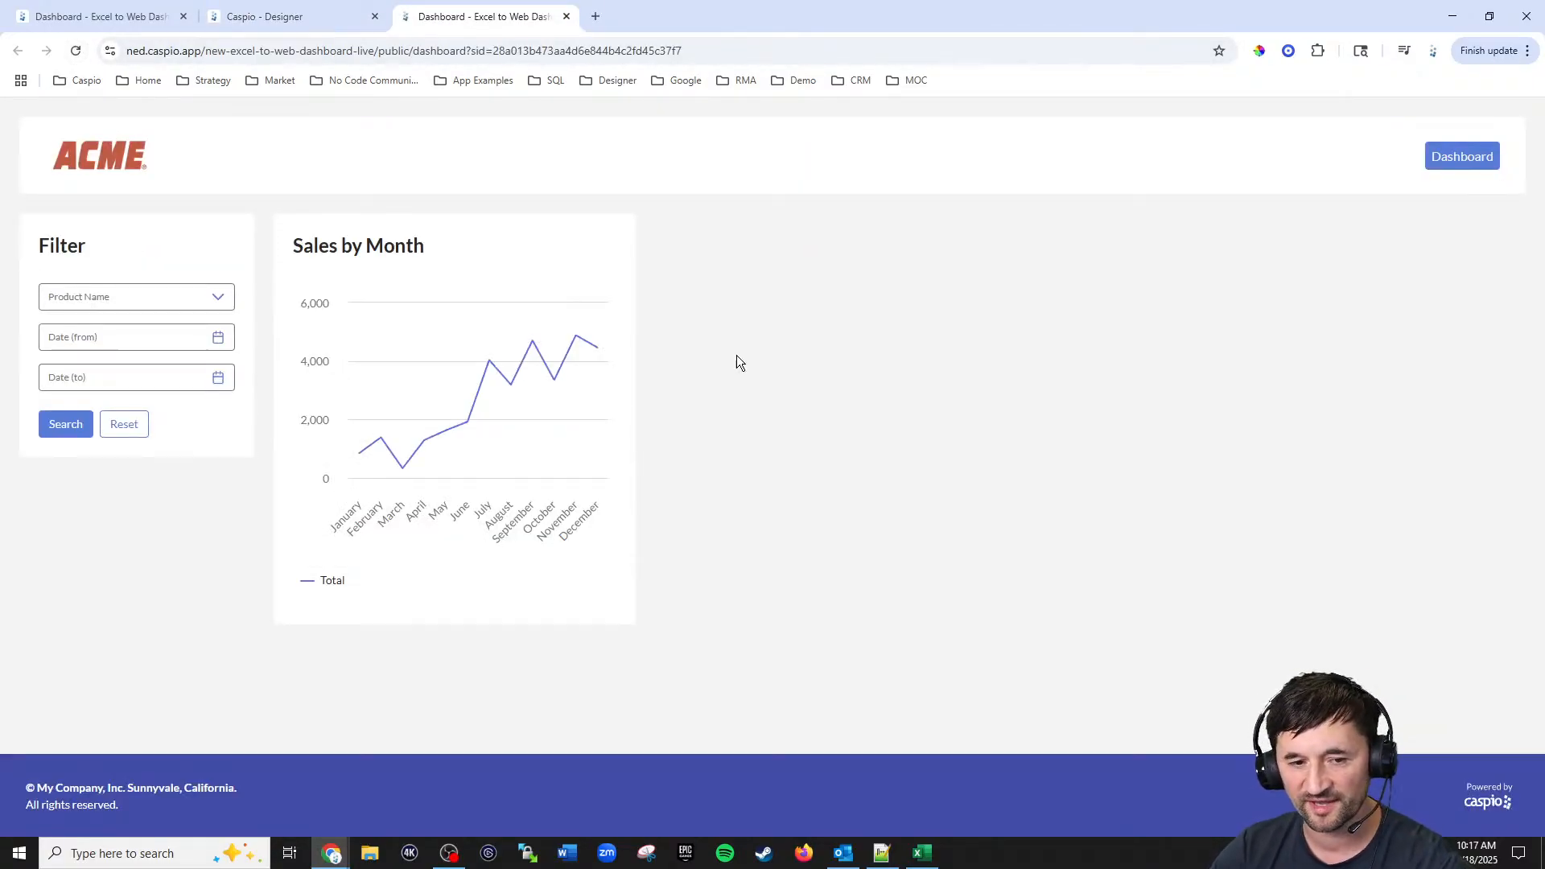
# Step: Filter the deployed dashboard by the Notebook product and run the search
pyautogui.click(143, 299)
pyautogui.scroll(-1, 129, 399)
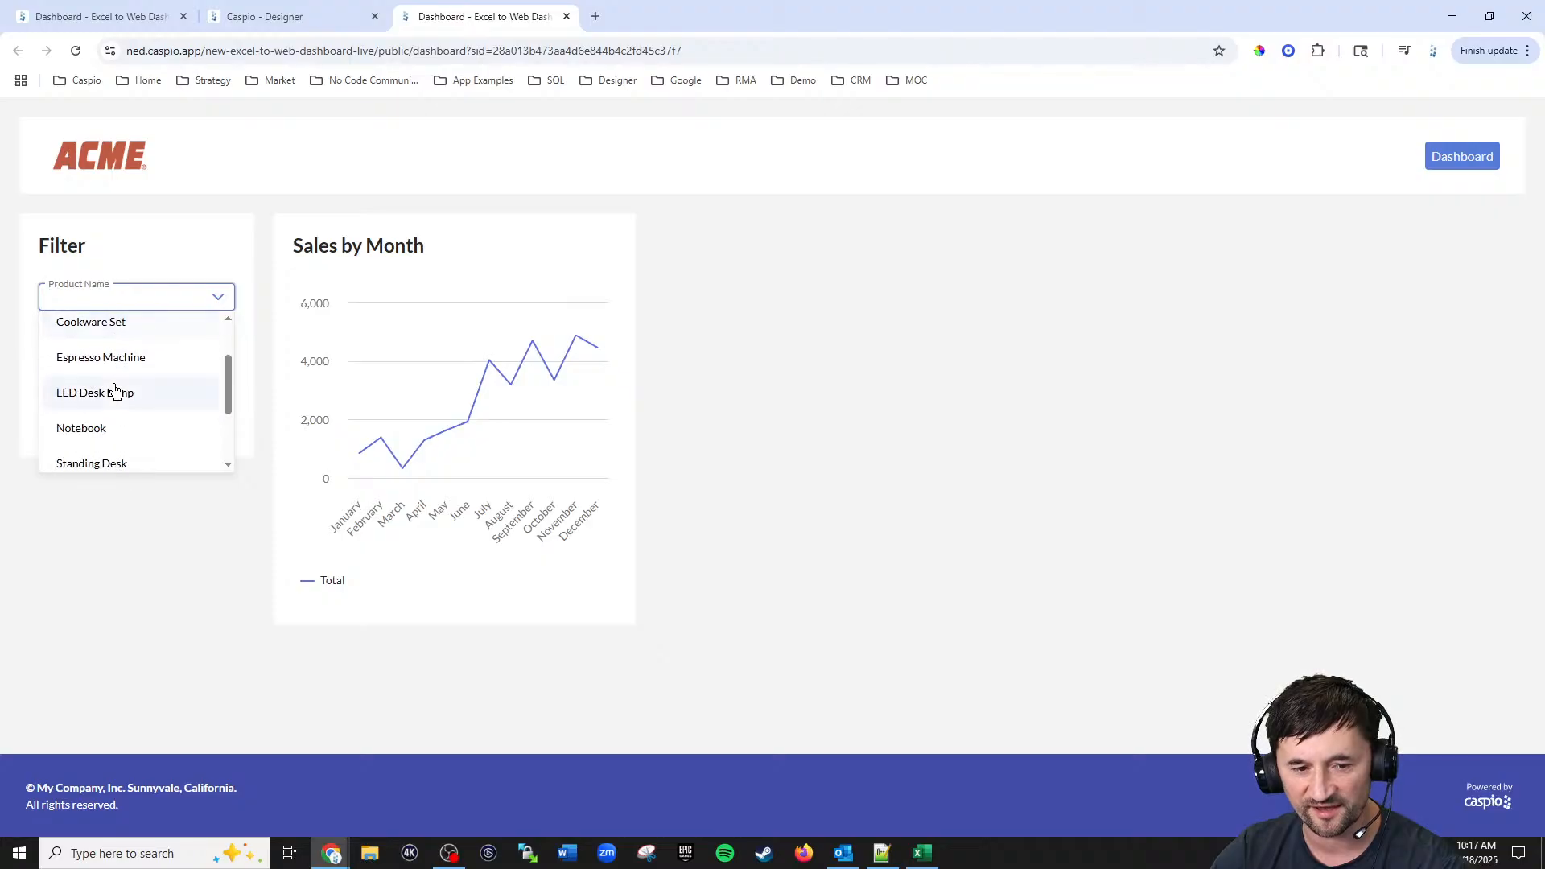
pyautogui.click(84, 428)
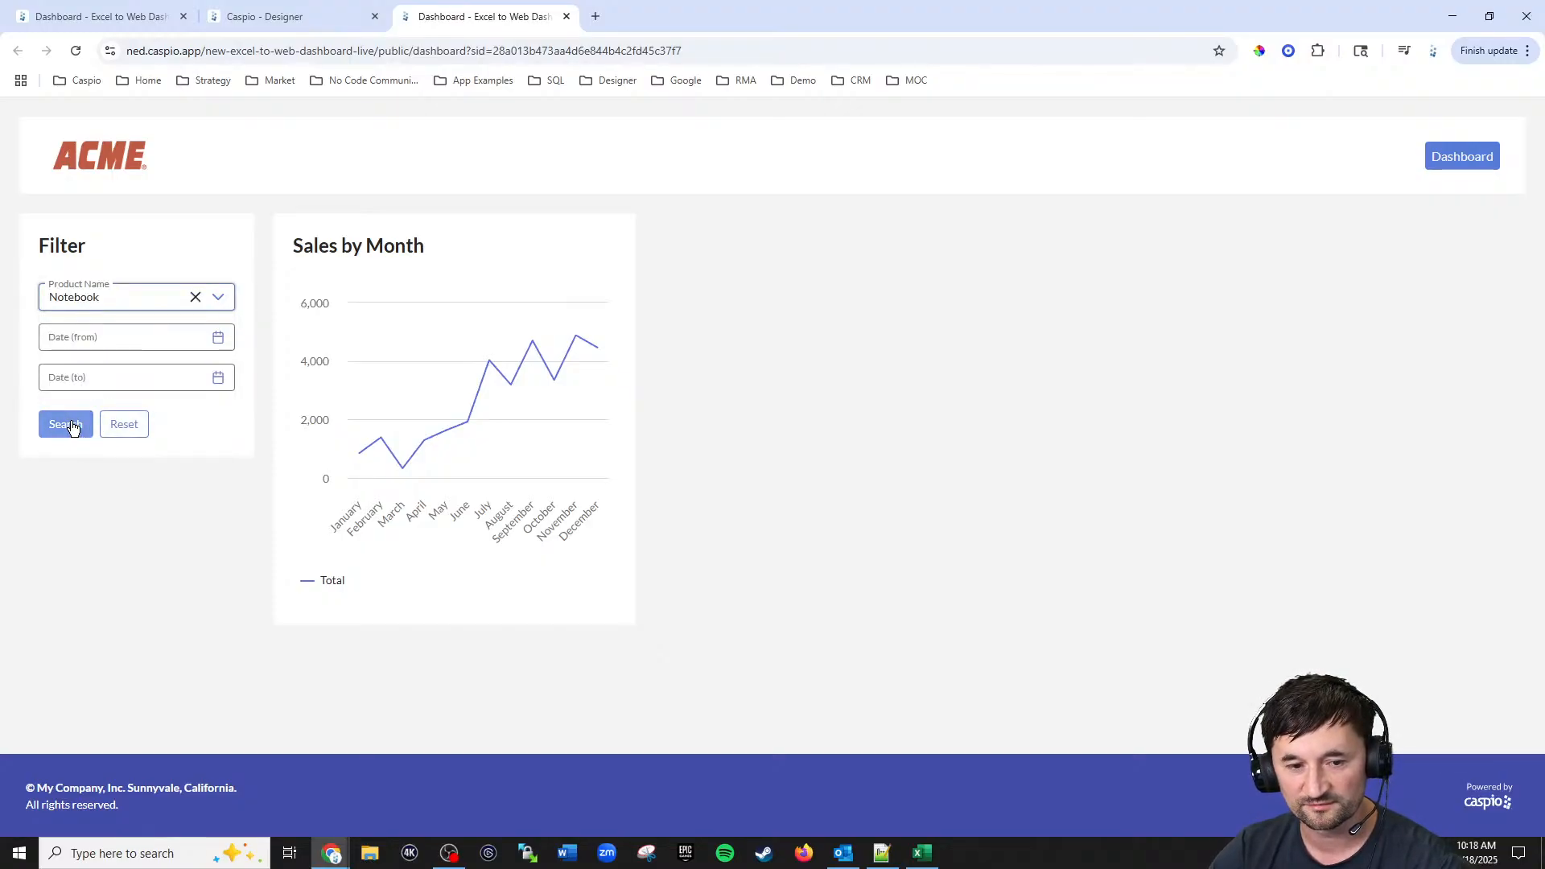
pyautogui.click(68, 424)
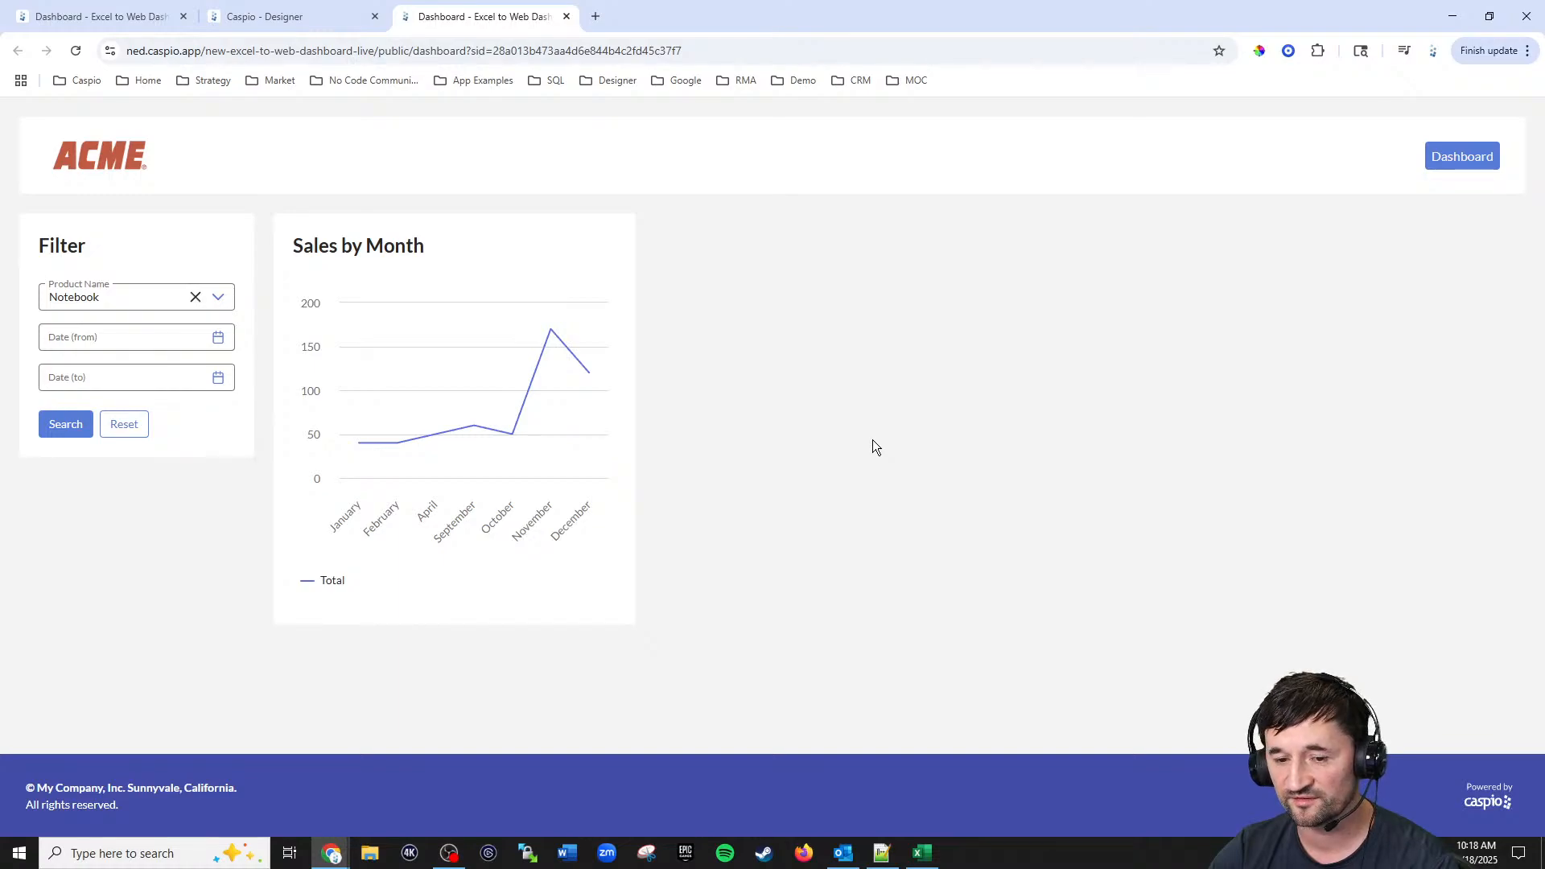
# Step: Reset the filter, pick 5/1/2024 as the start date in the date picker, and search again
pyautogui.click(118, 436)
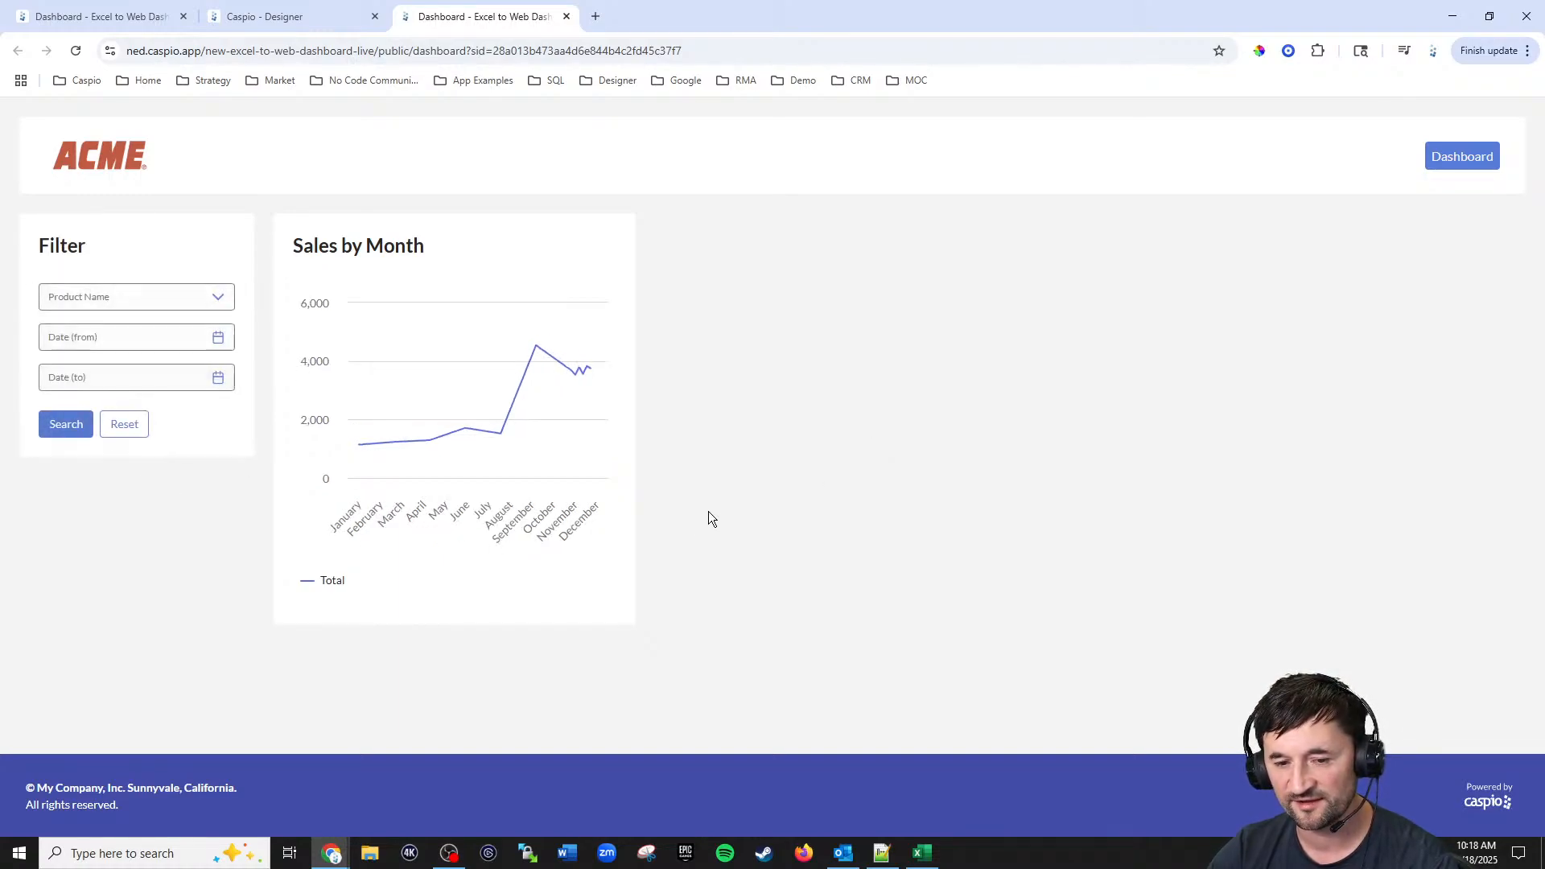
pyautogui.click(219, 338)
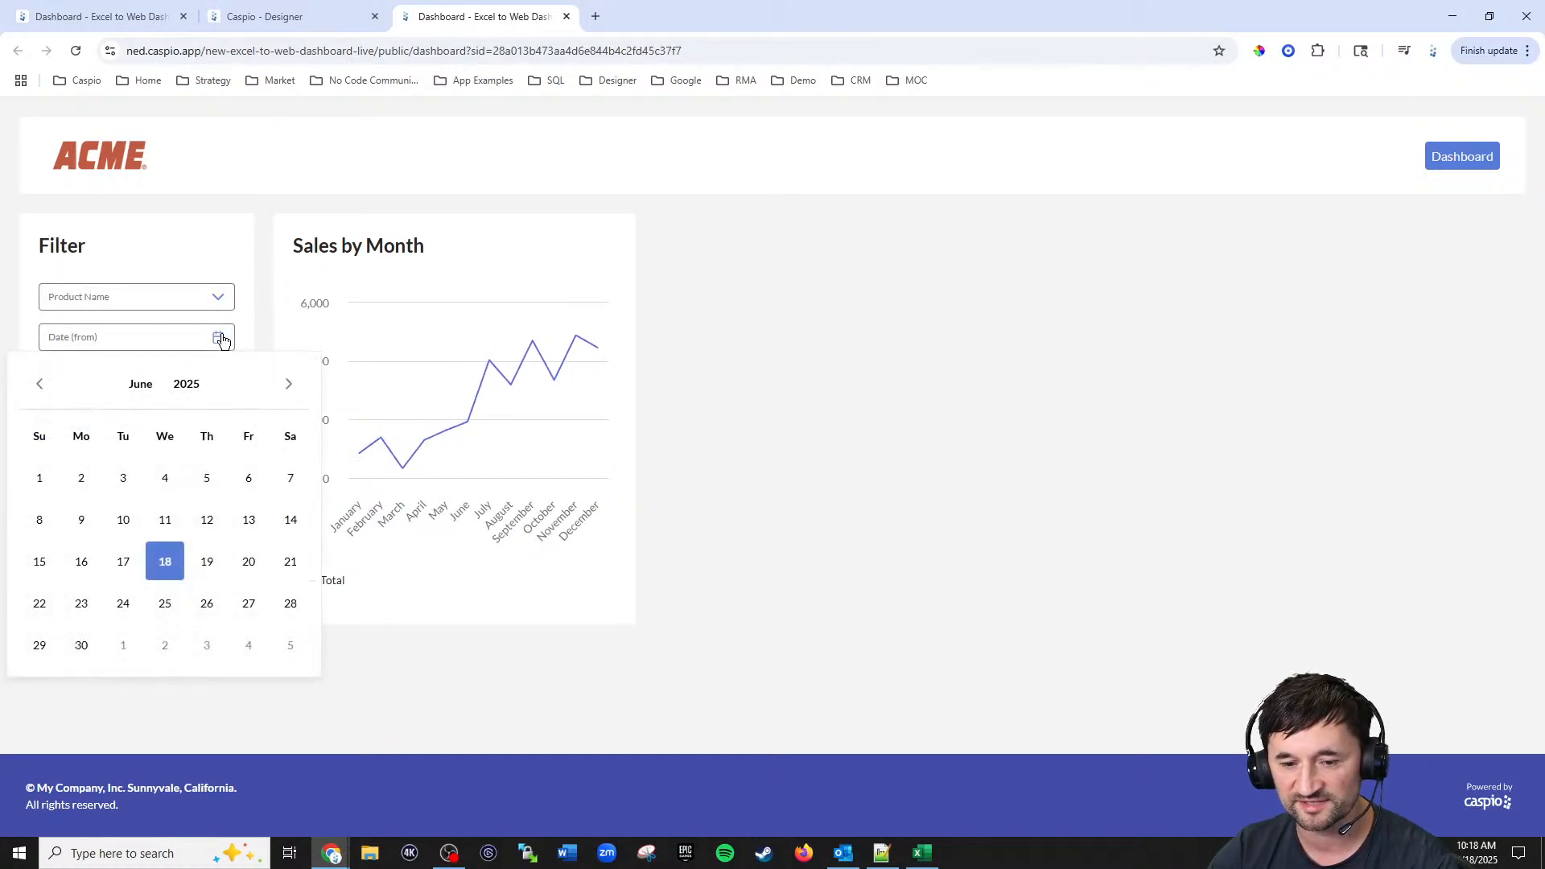
pyautogui.click(39, 384)
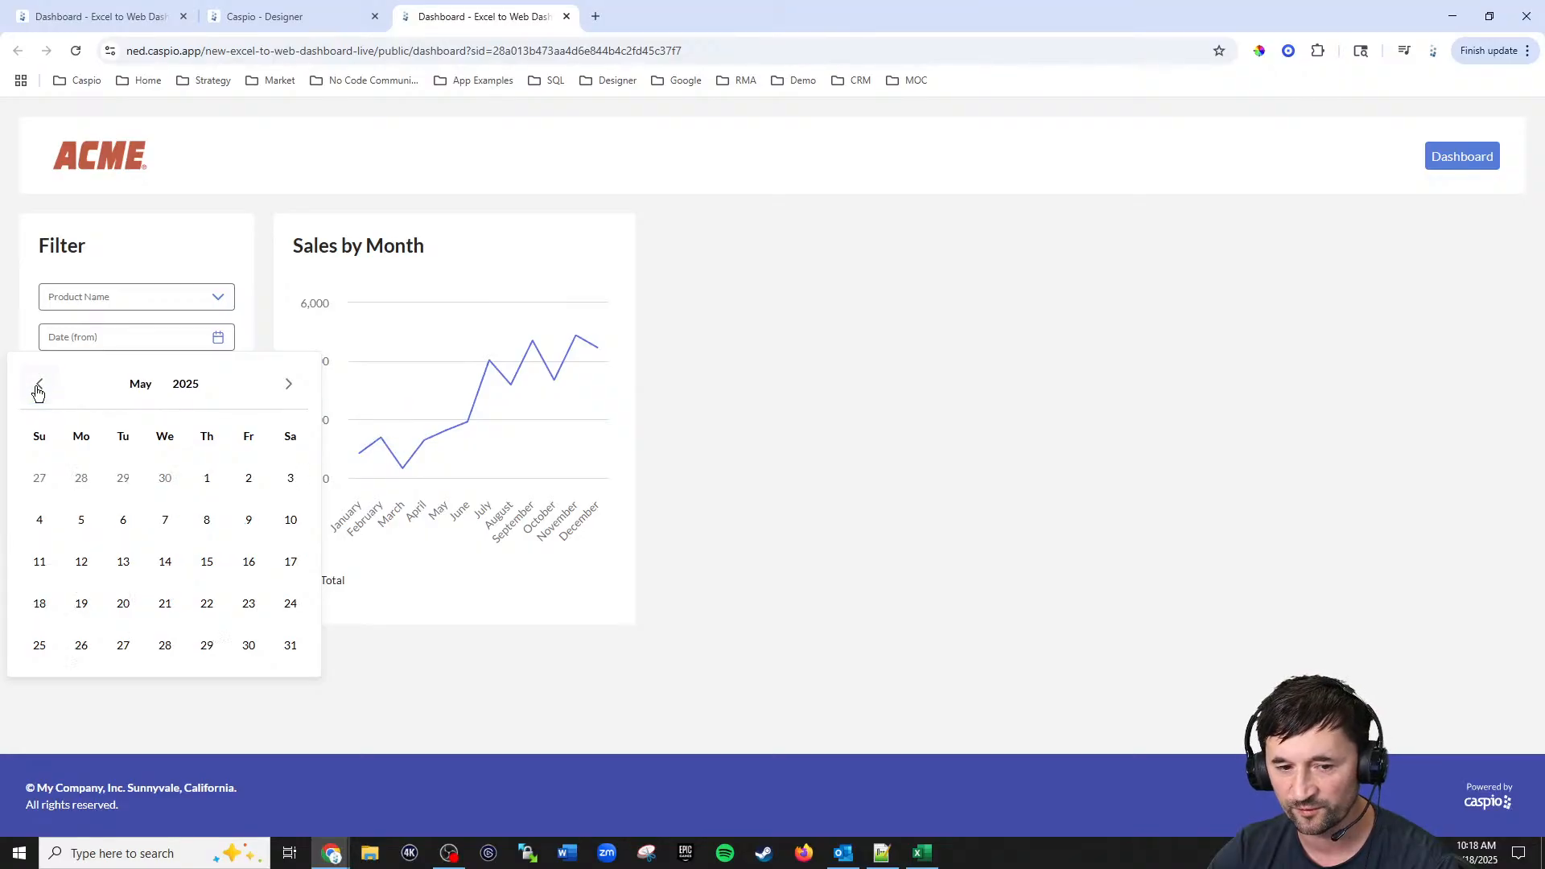
pyautogui.click(38, 384)
pyautogui.click(39, 384)
pyautogui.click(39, 383)
pyautogui.click(39, 384)
pyautogui.click(38, 384)
pyautogui.click(39, 387)
pyautogui.click(39, 387)
pyautogui.click(39, 387)
pyautogui.click(39, 387)
pyautogui.click(39, 387)
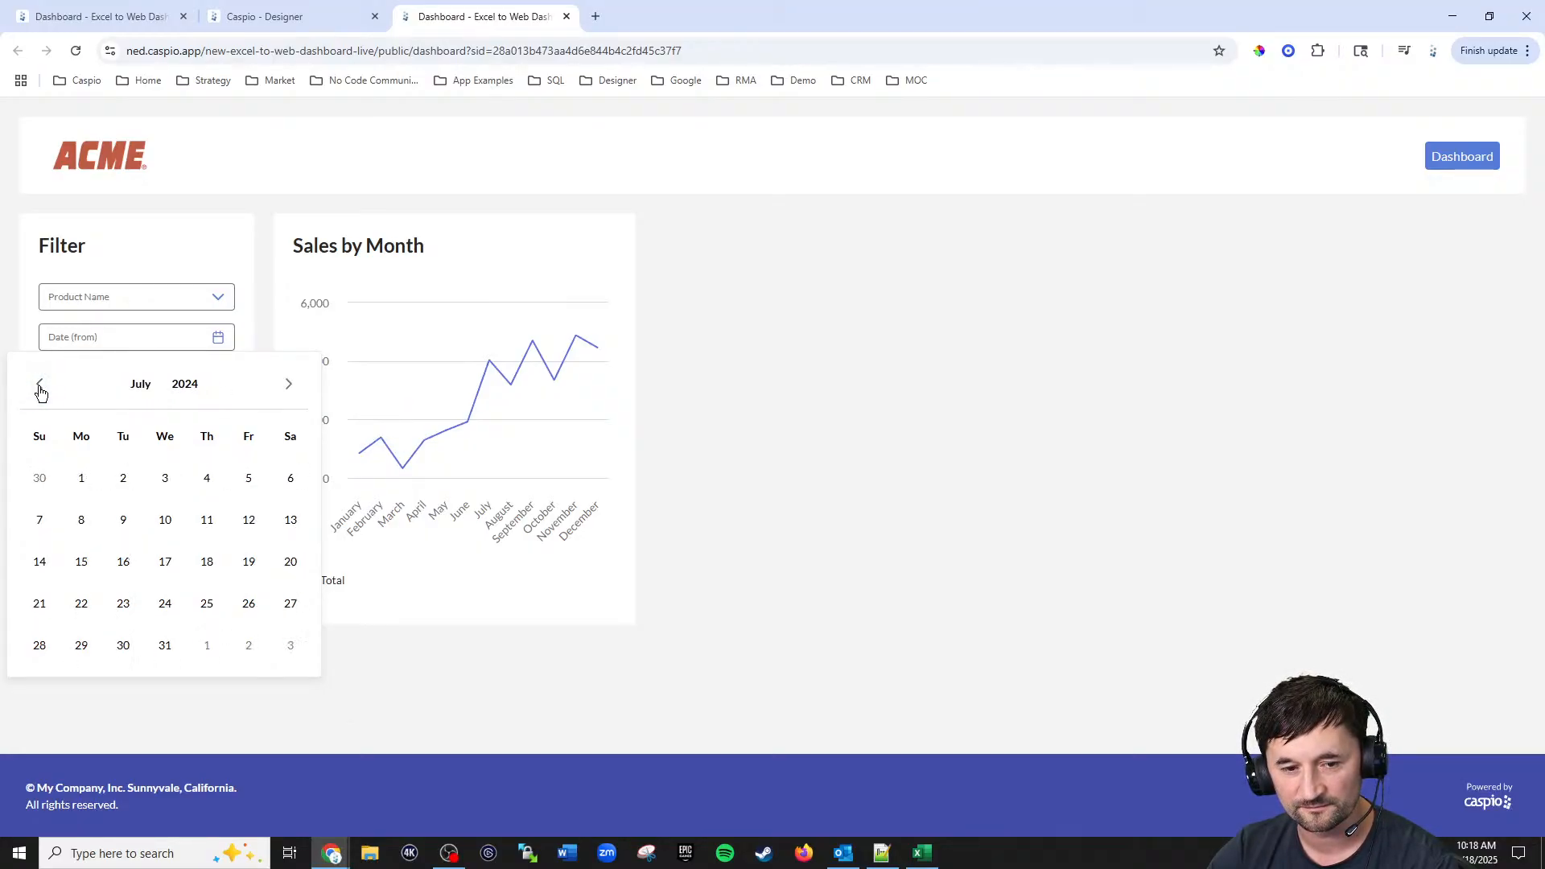
pyautogui.click(41, 388)
pyautogui.click(42, 389)
pyautogui.click(165, 478)
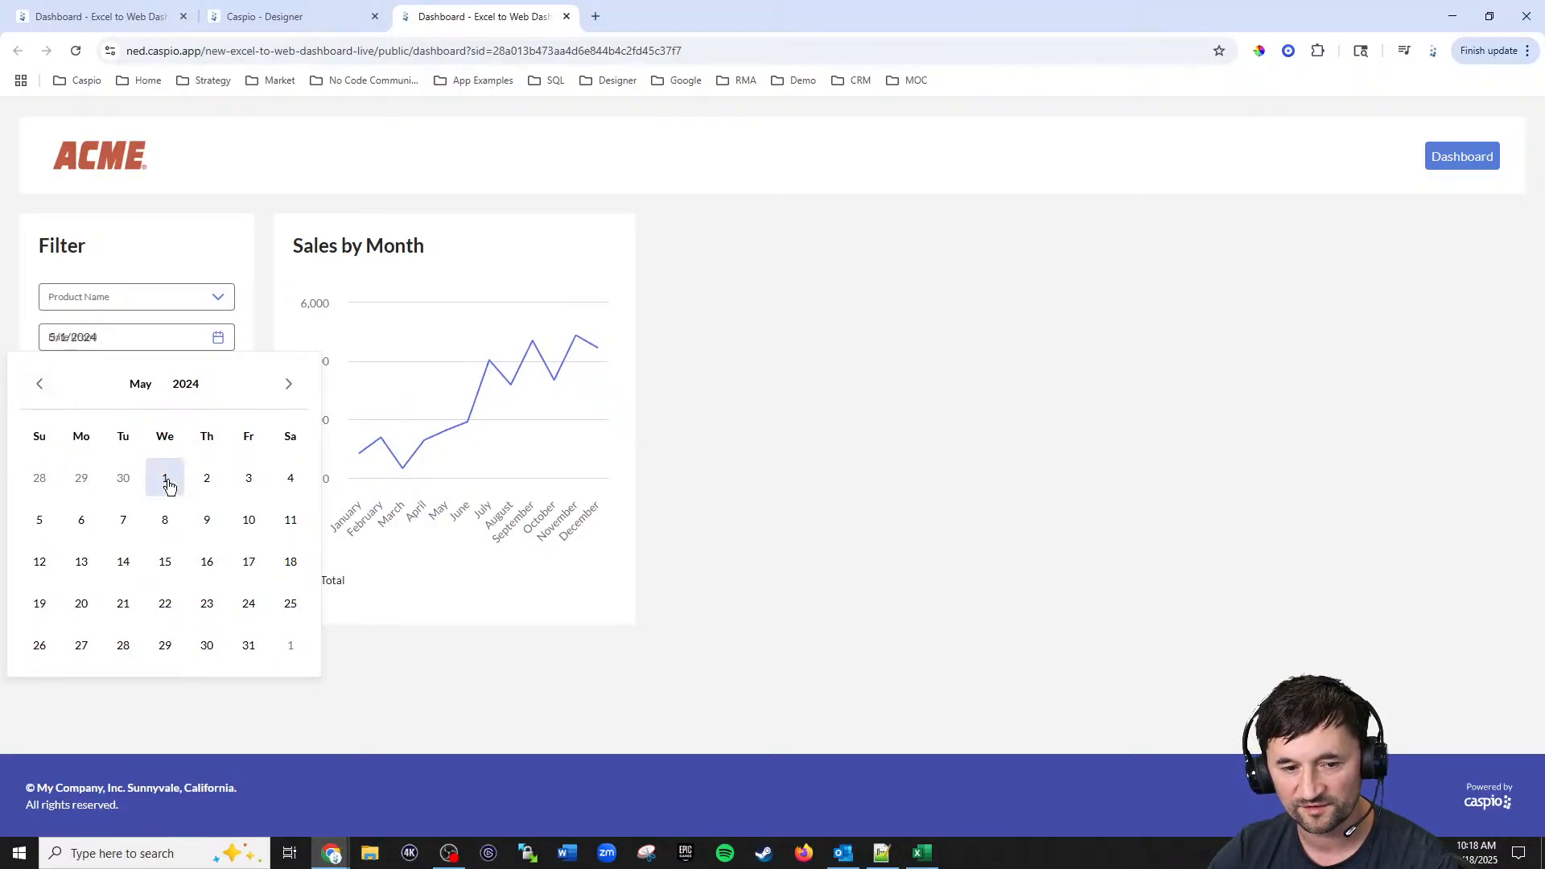
pyautogui.click(66, 433)
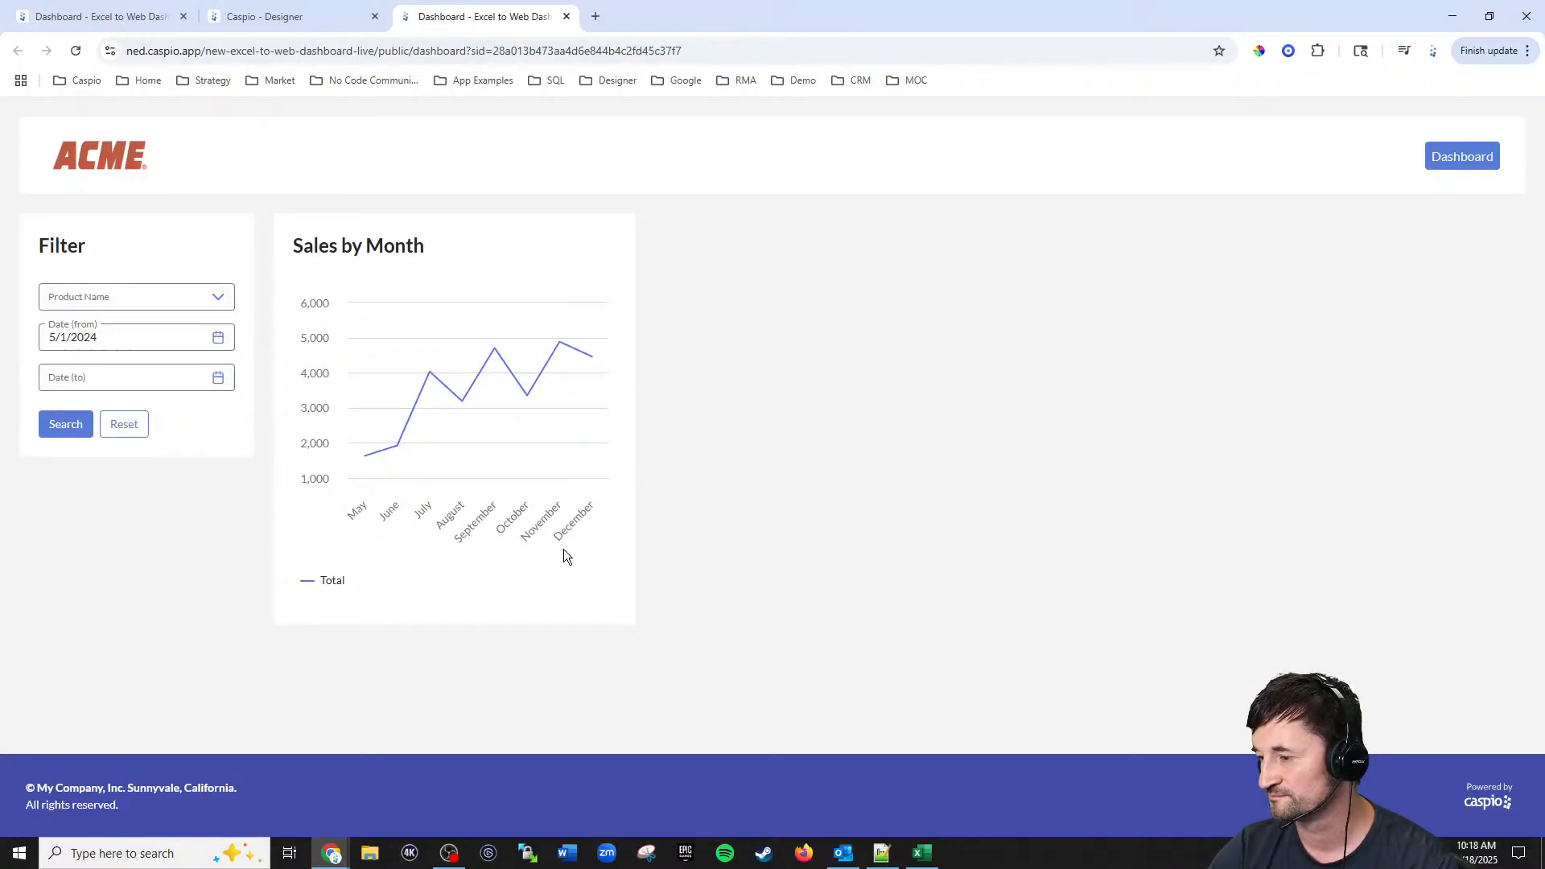
# Step: Clear the start date and run the search again
pyautogui.click(137, 338)
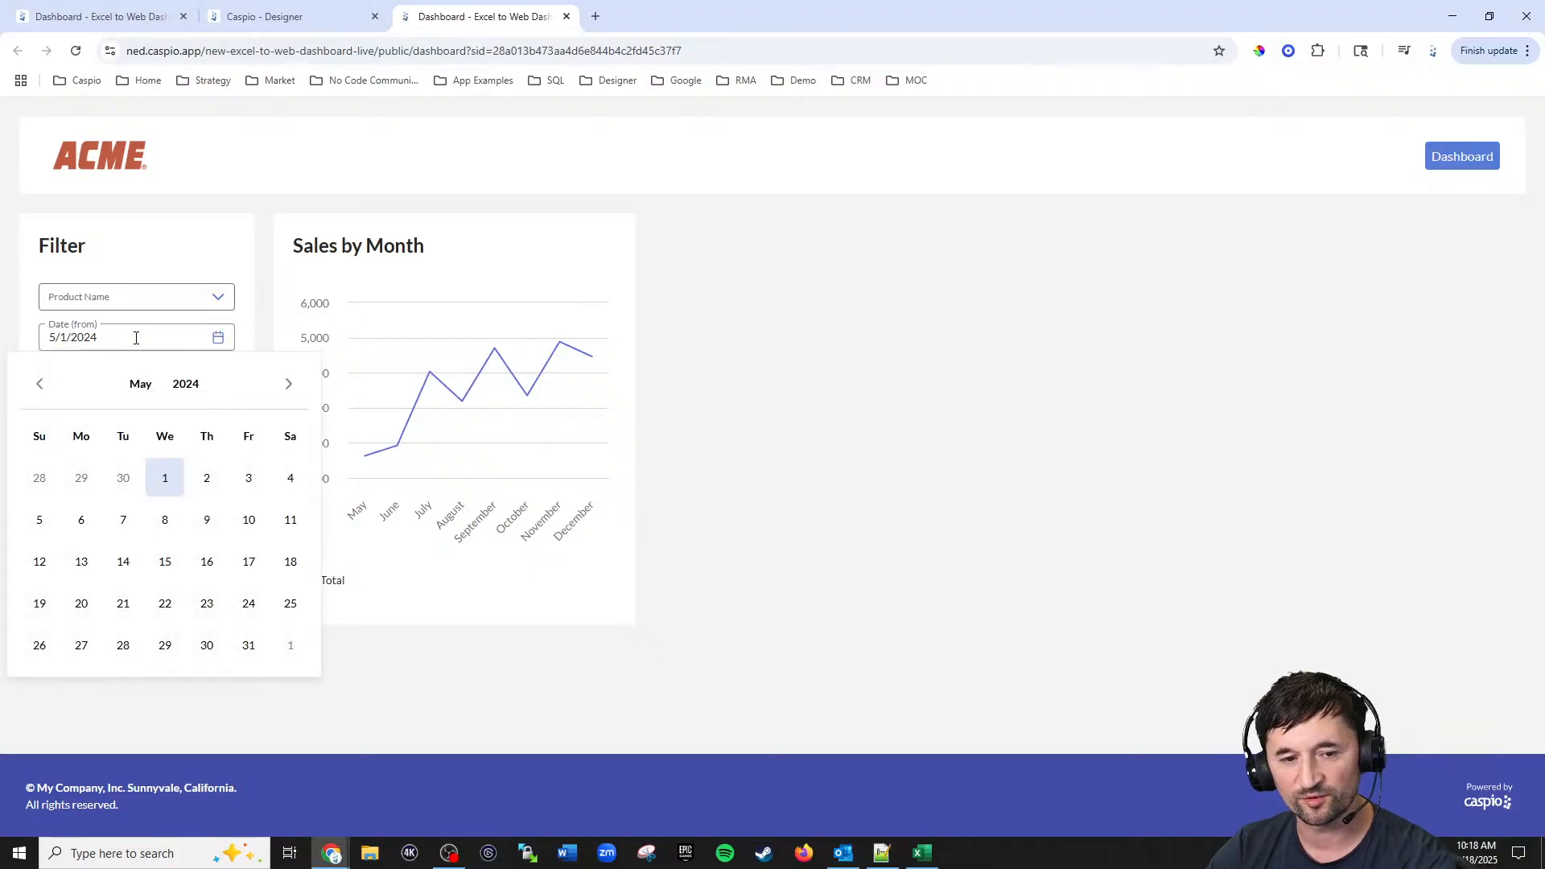
pyautogui.moveTo(137, 338); pyautogui.dragTo(13, 338)
pyautogui.press('BackSpace')
pyautogui.click(832, 356)
pyautogui.click(74, 426)
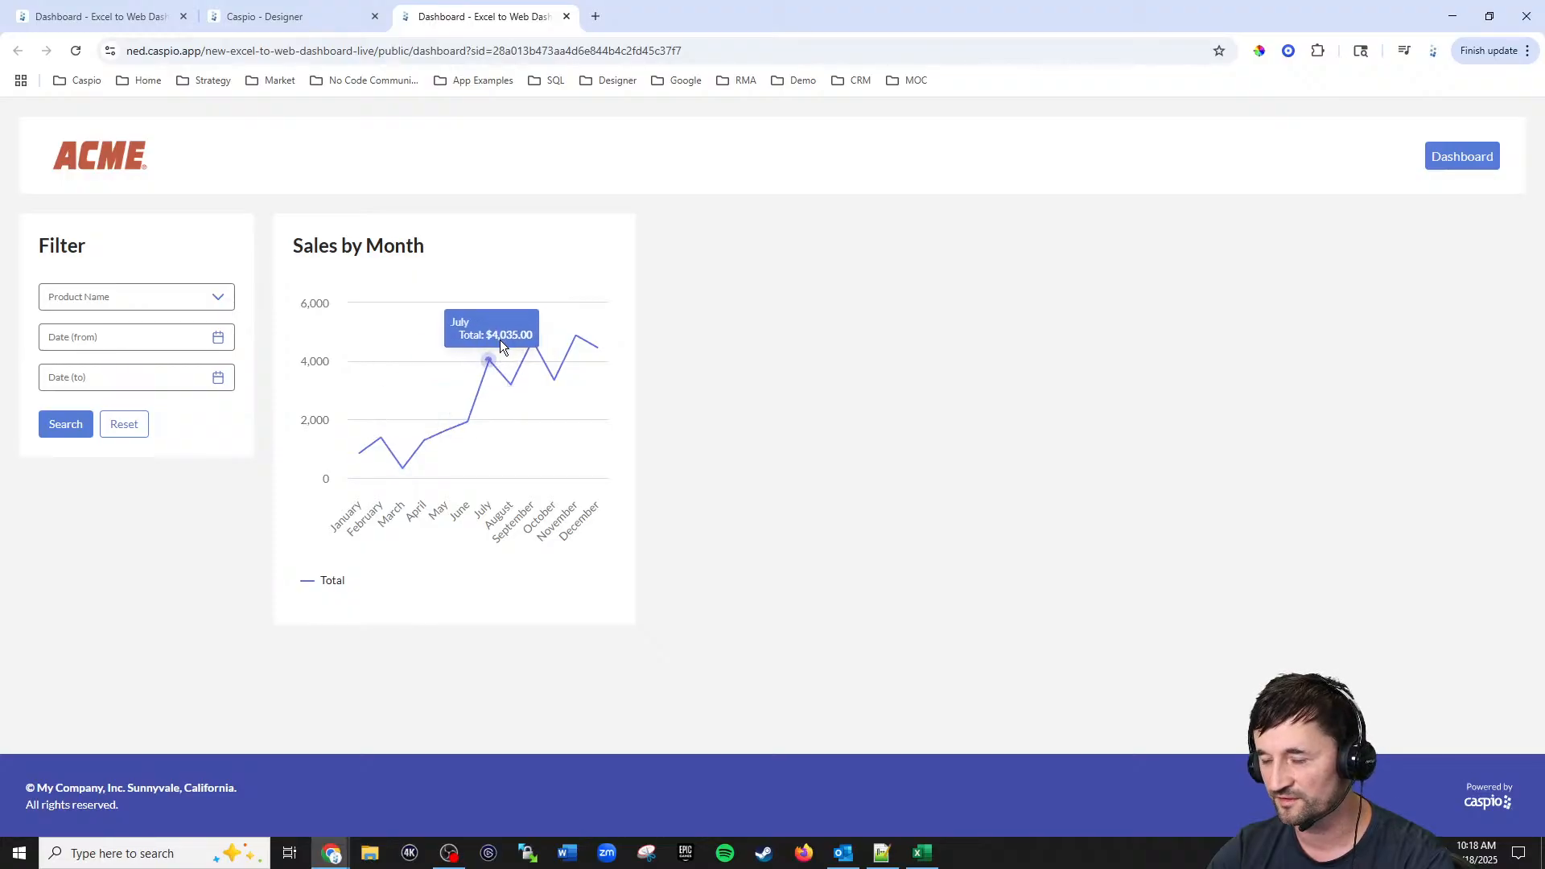
# Step: Add a Column chart DataPart from Excel_to_web_orders_tbl_live with the Category and Total fields
pyautogui.moveTo(501, 341)
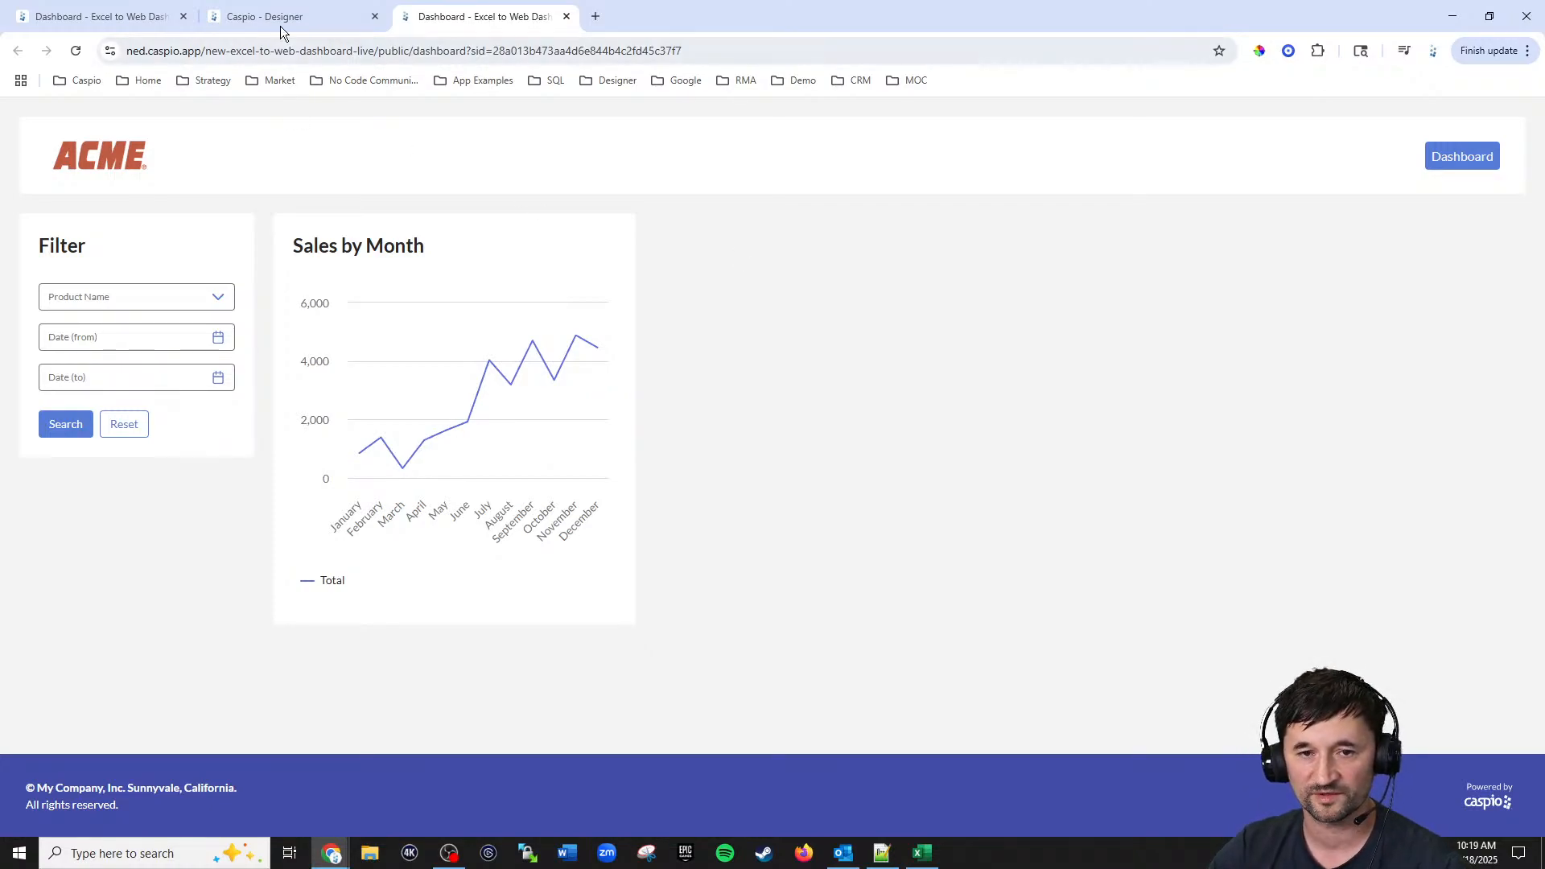
pyautogui.click(129, 16)
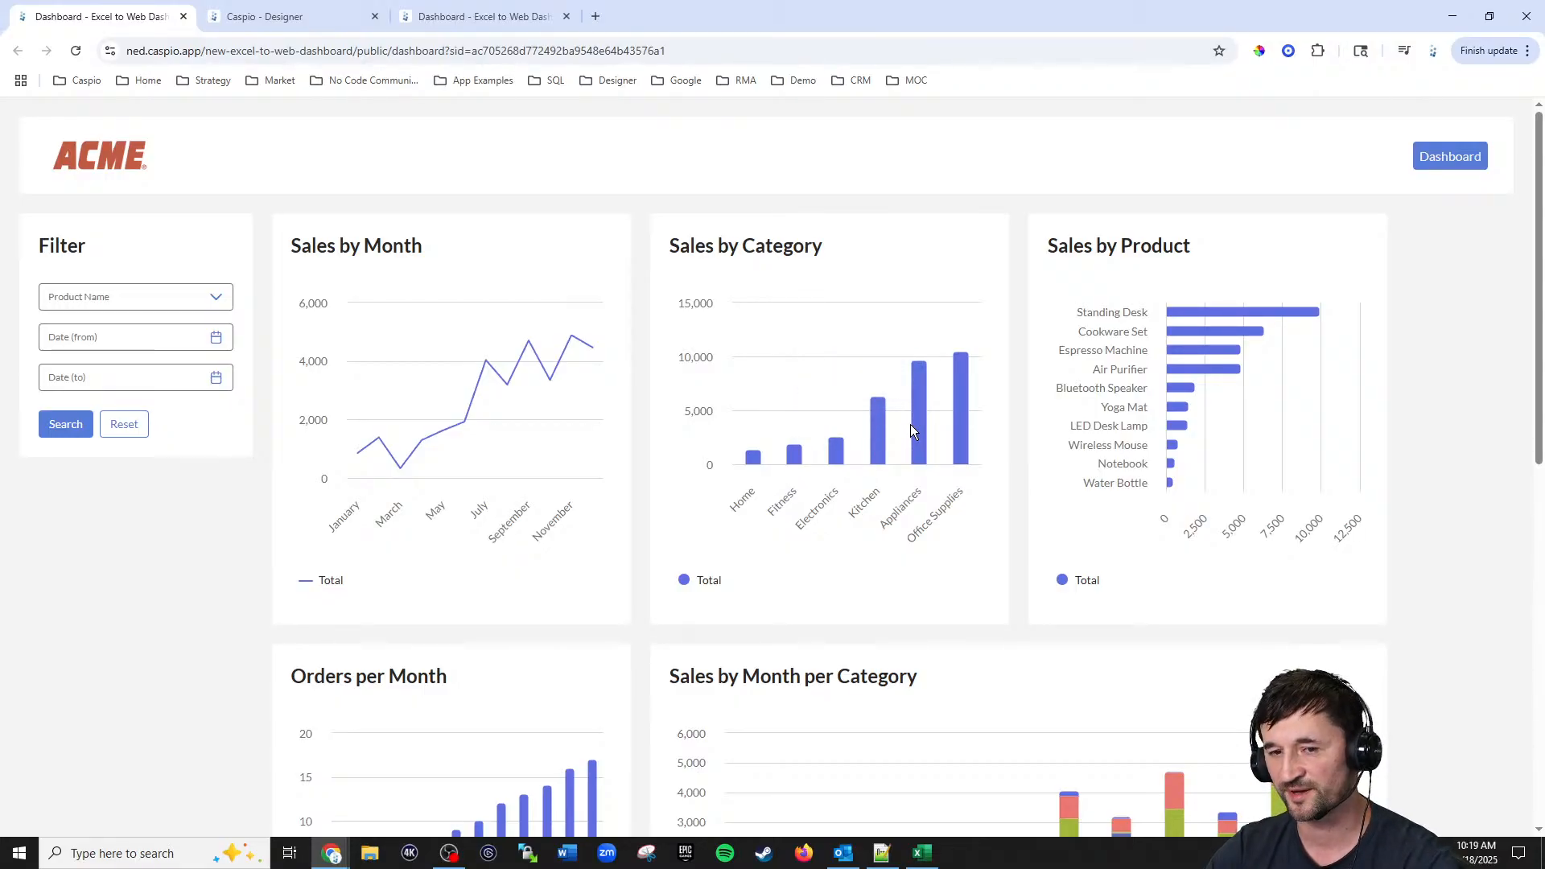
pyautogui.click(327, 21)
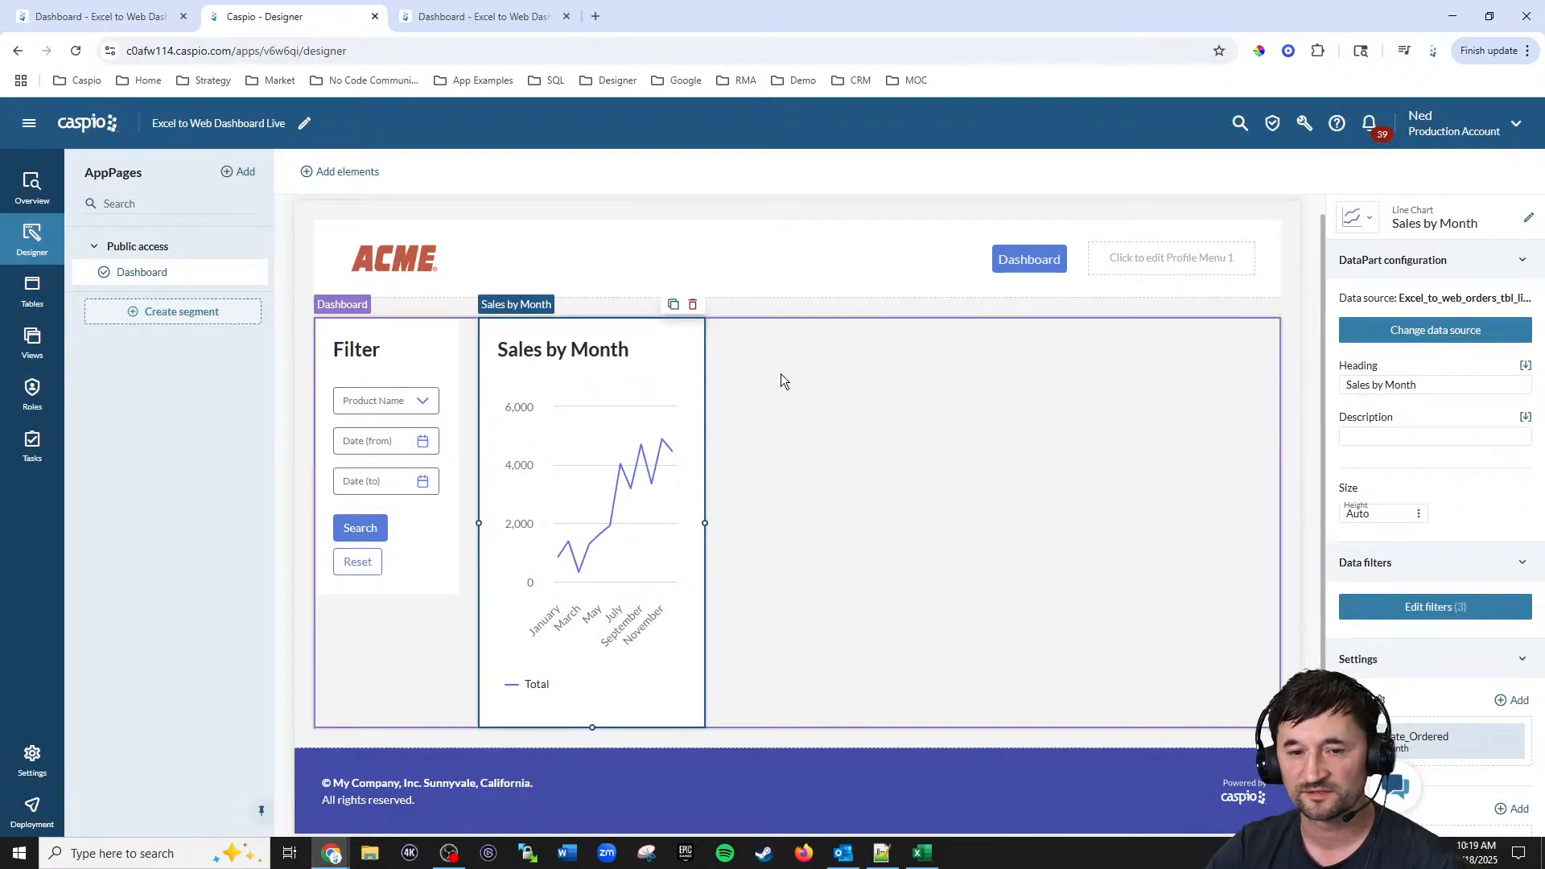
pyautogui.click(355, 171)
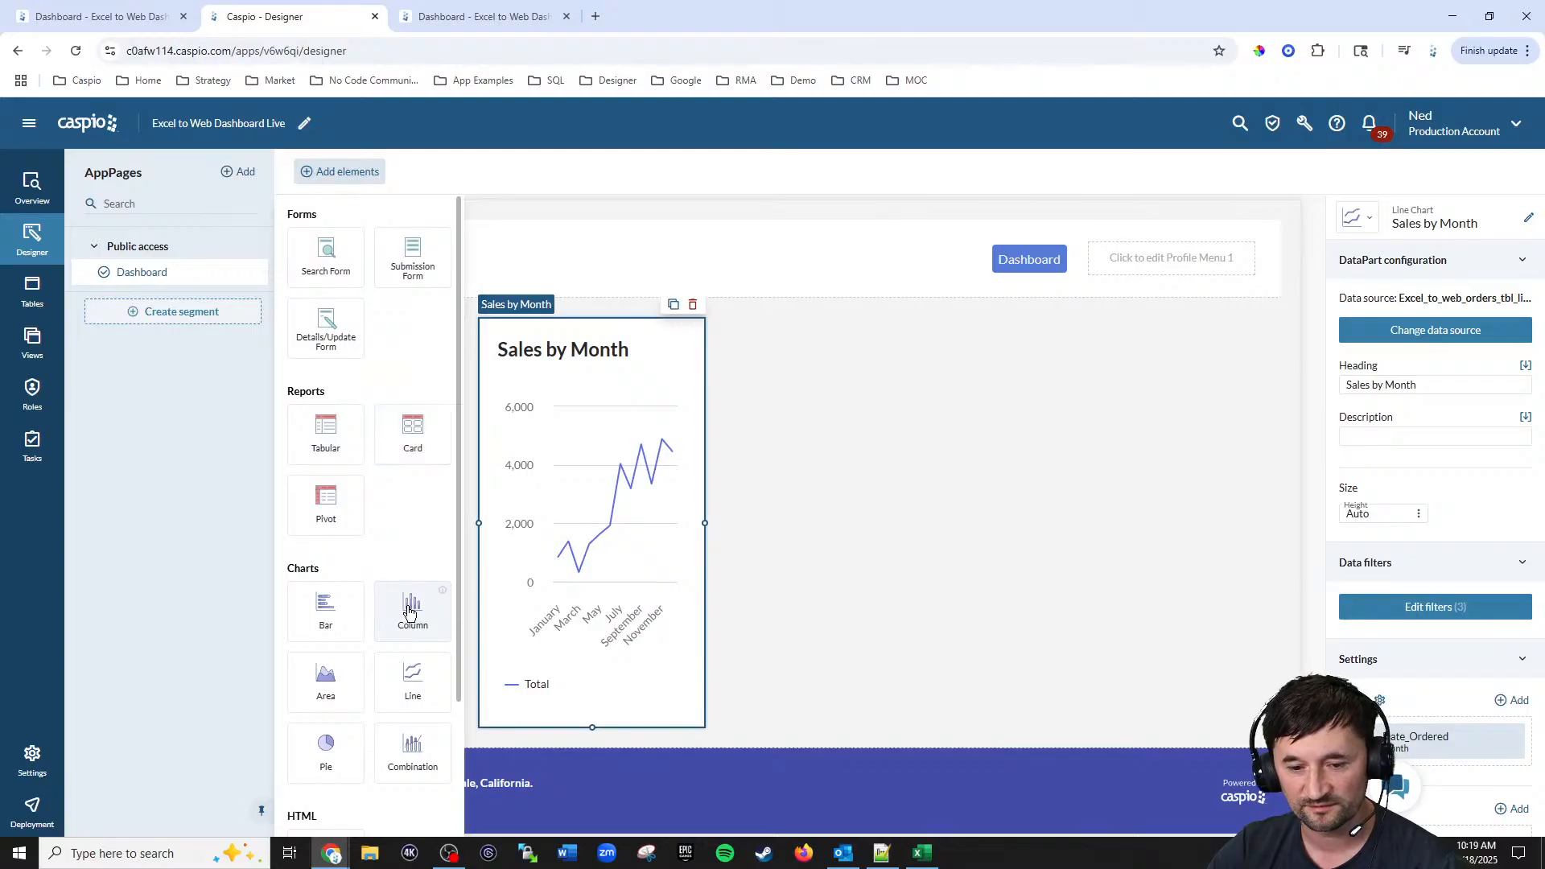
pyautogui.moveTo(410, 613); pyautogui.dragTo(869, 346)
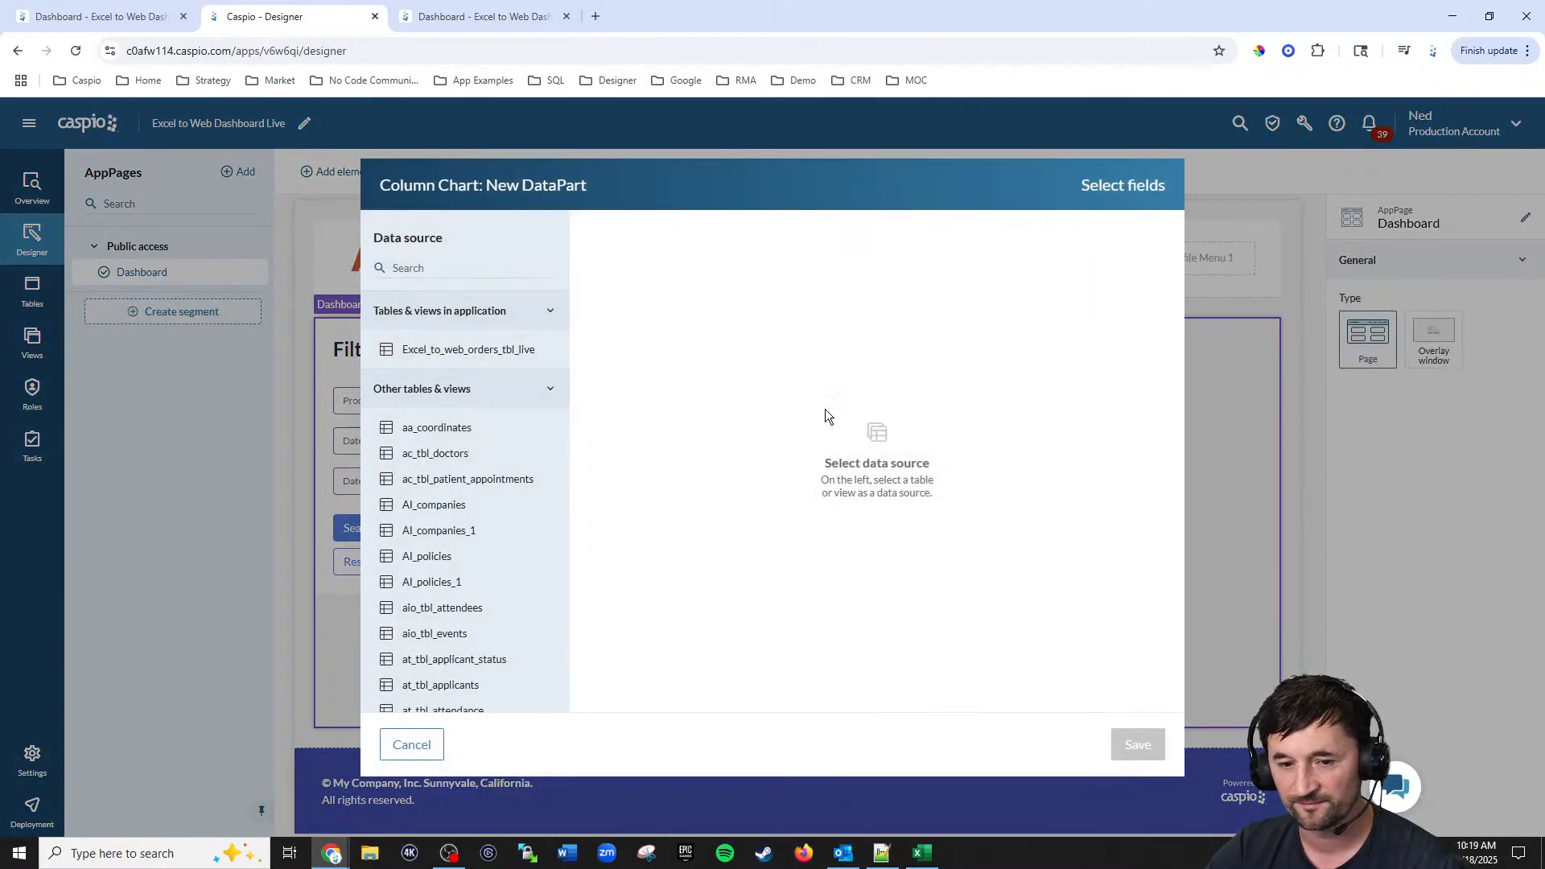
pyautogui.click(486, 354)
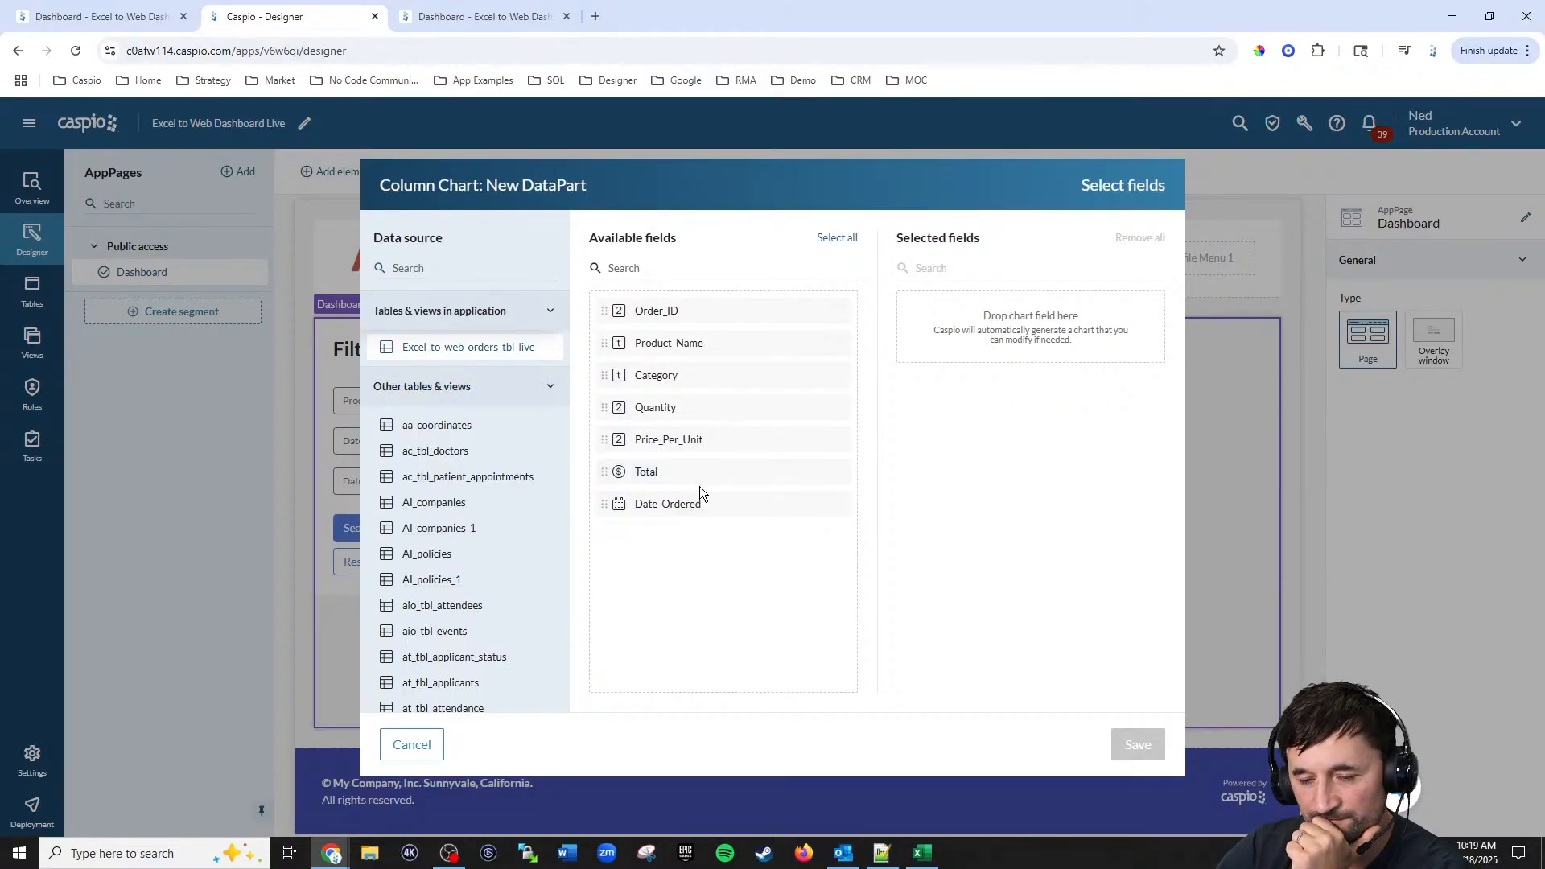
pyautogui.click(657, 375)
pyautogui.click(646, 443)
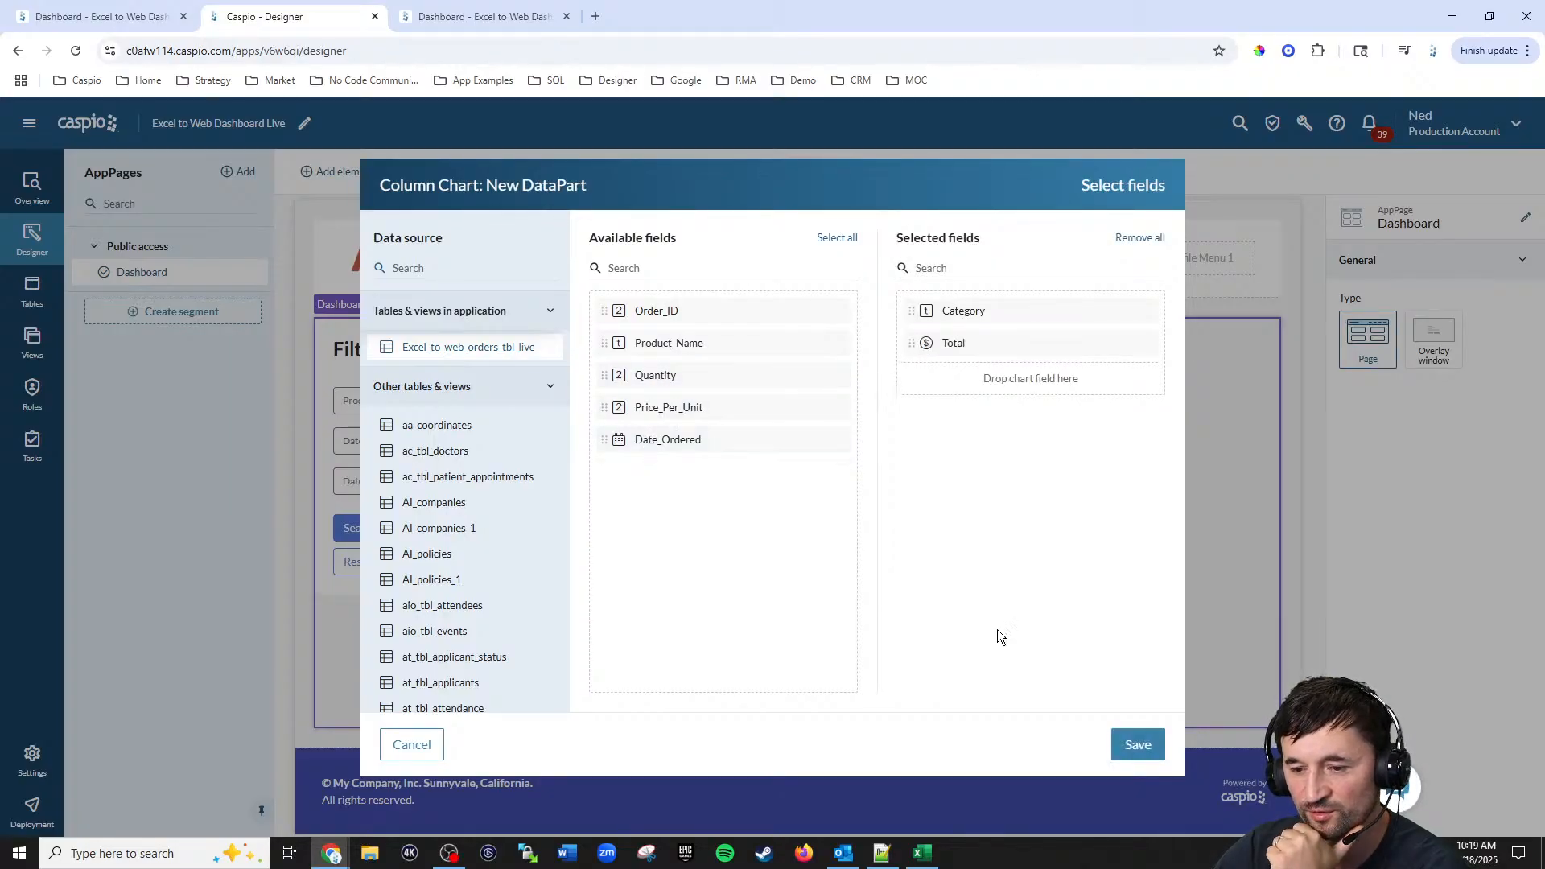
pyautogui.click(1131, 745)
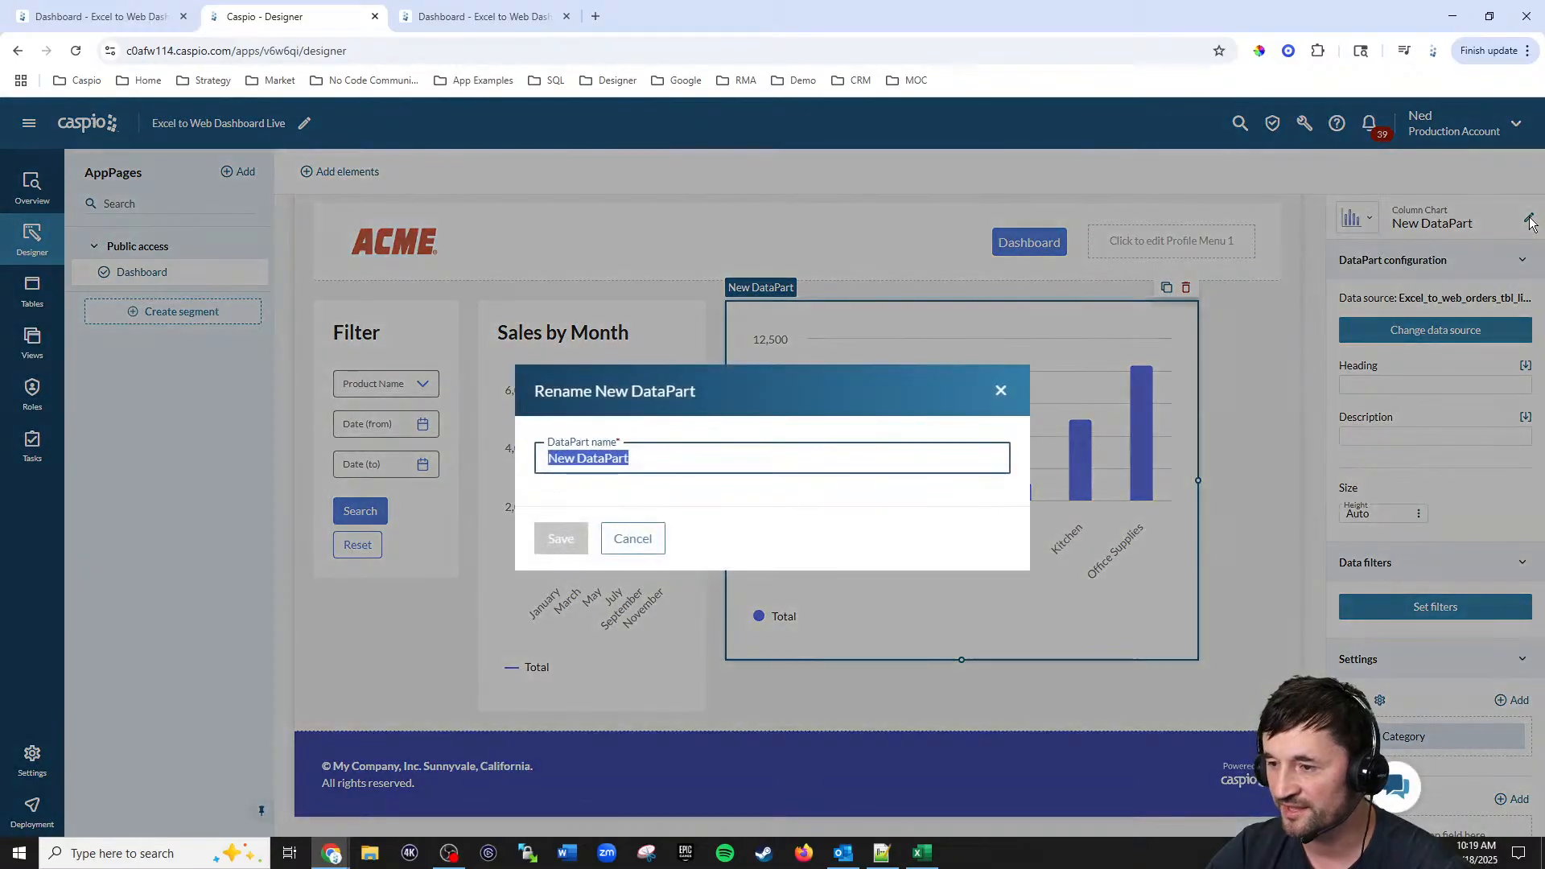
# Step: Rename the new chart DataPart and its heading to Sales by Category
pyautogui.click(1529, 218)
pyautogui.write('Sales by')
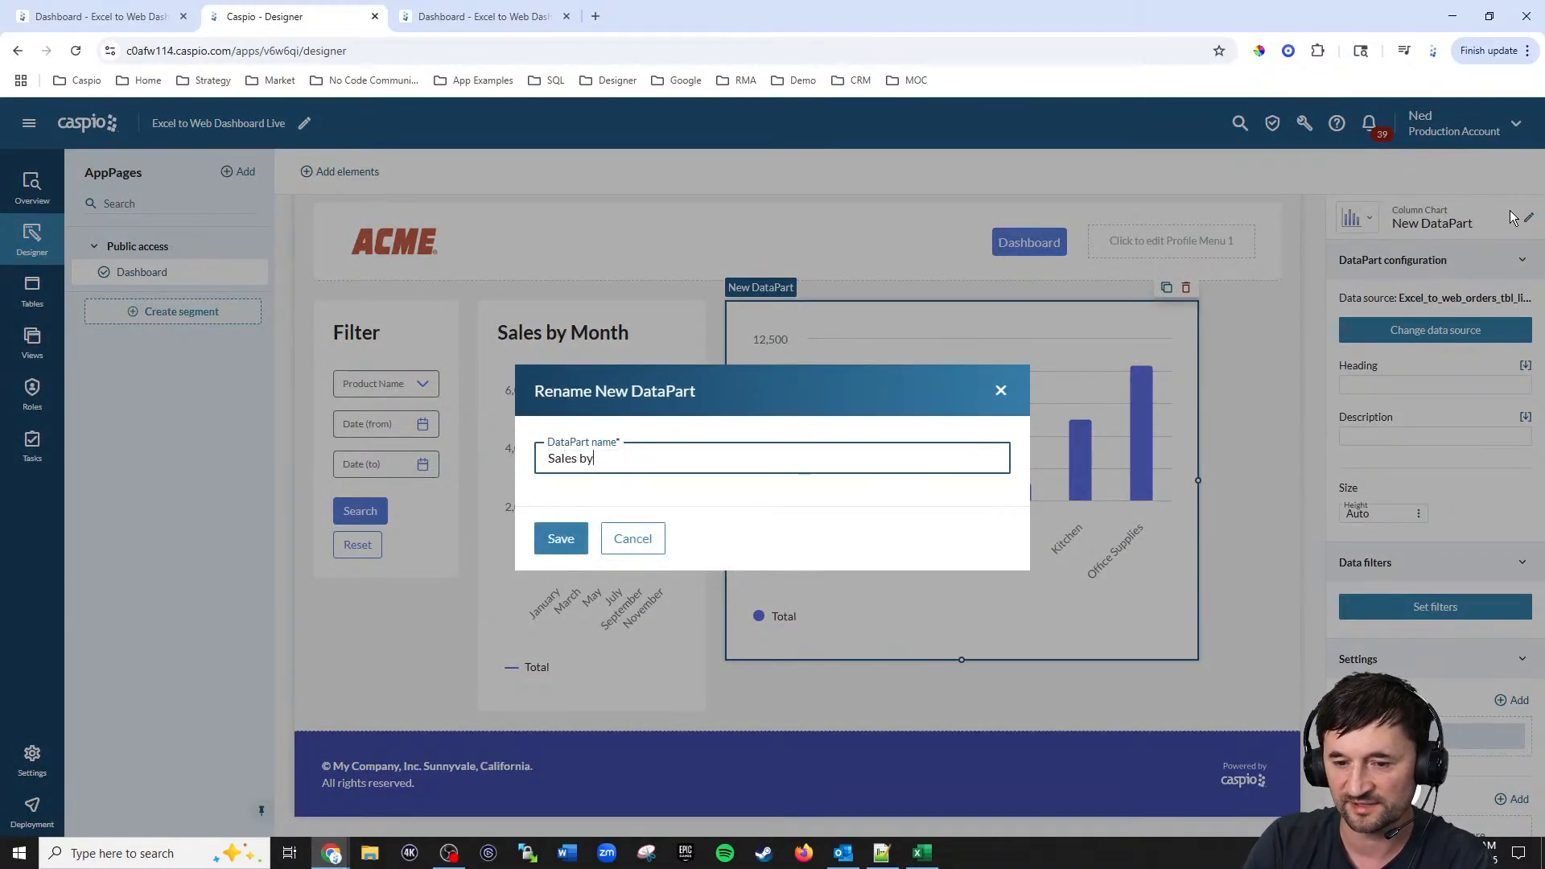
pyautogui.write(' Category')
pyautogui.press('Return')
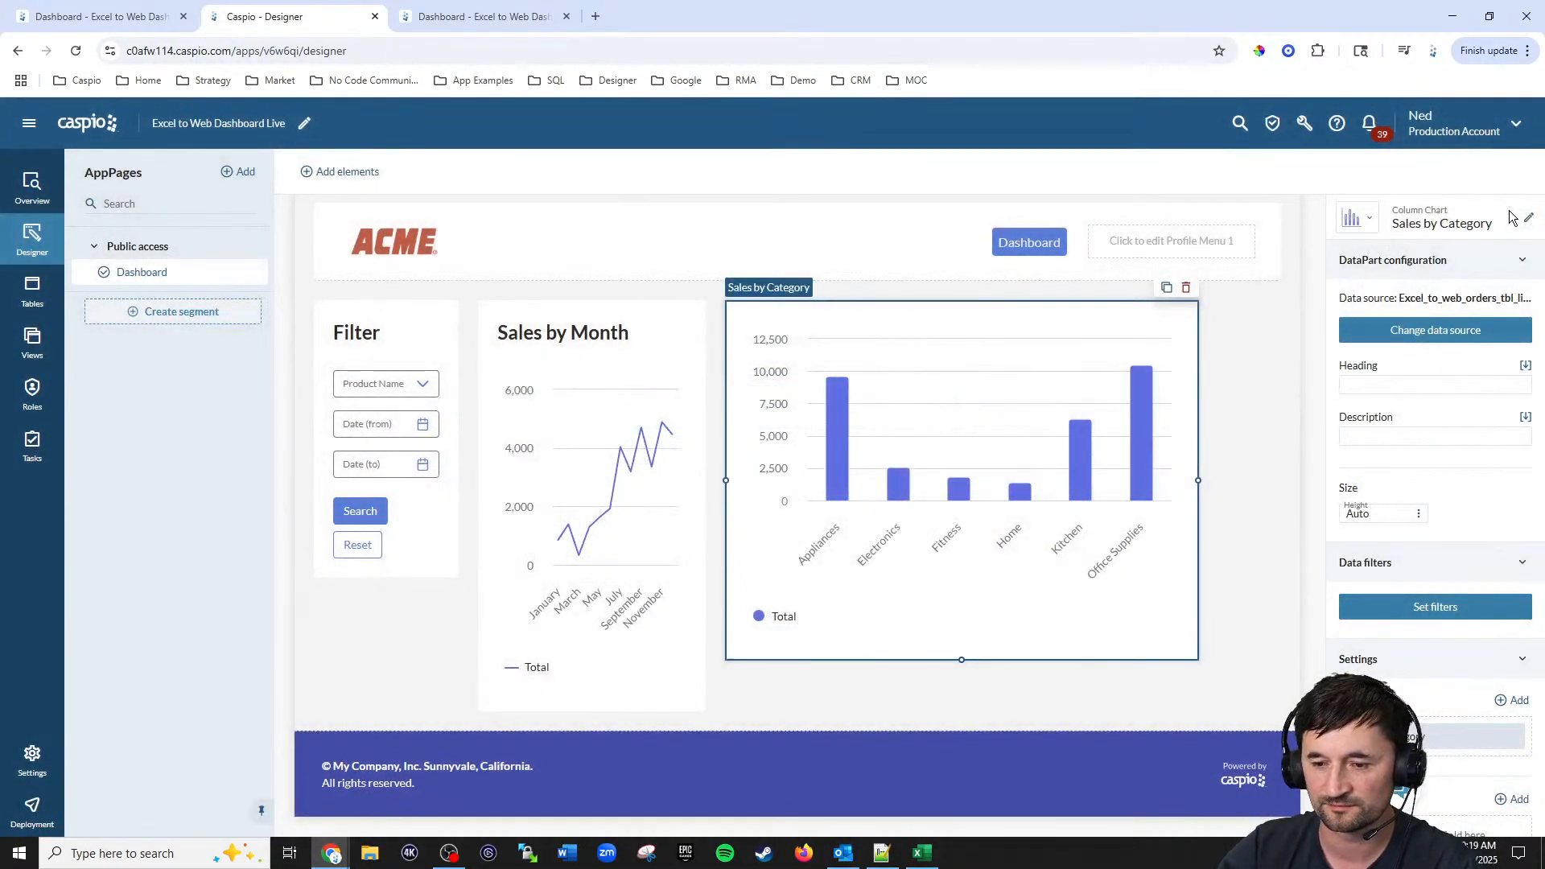
pyautogui.click(1408, 387)
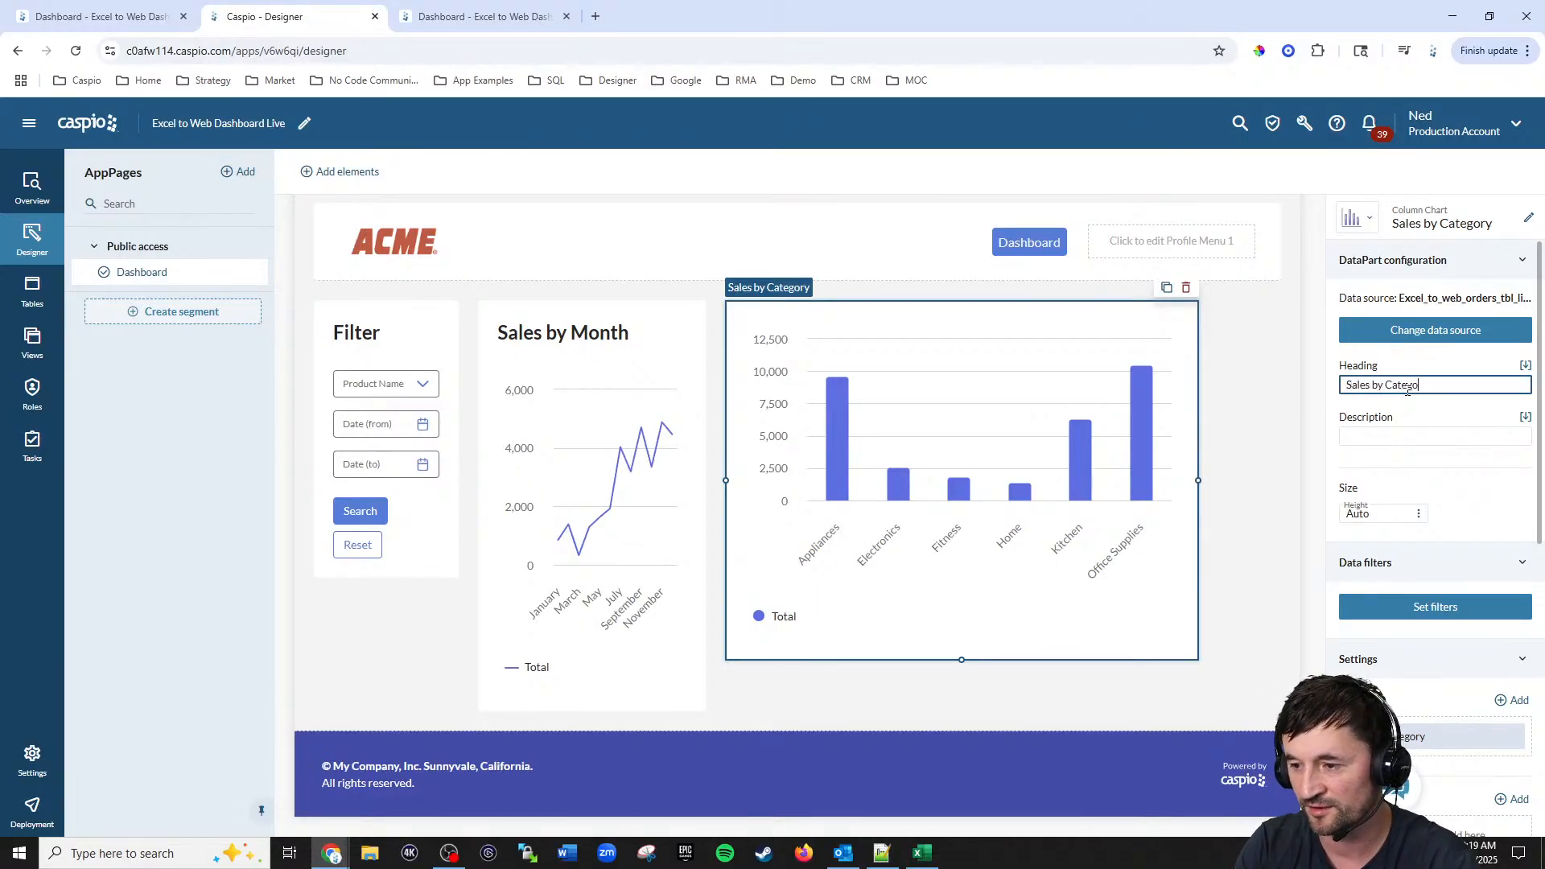
pyautogui.click(1268, 422)
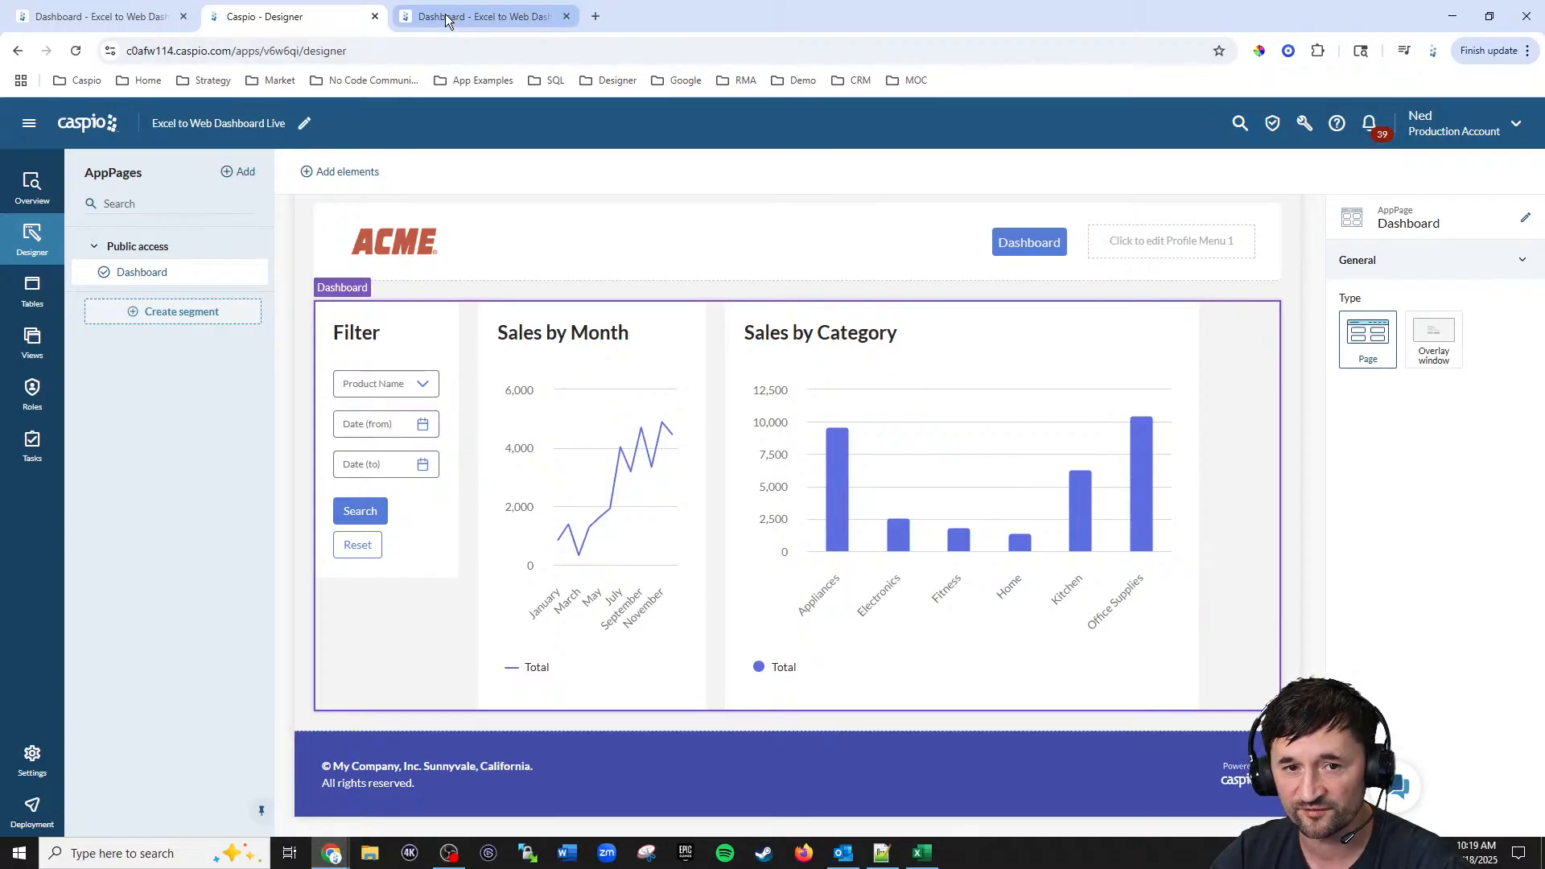
# Step: Examine the Sales by Category chart on the original dashboard for comparison
pyautogui.click(118, 18)
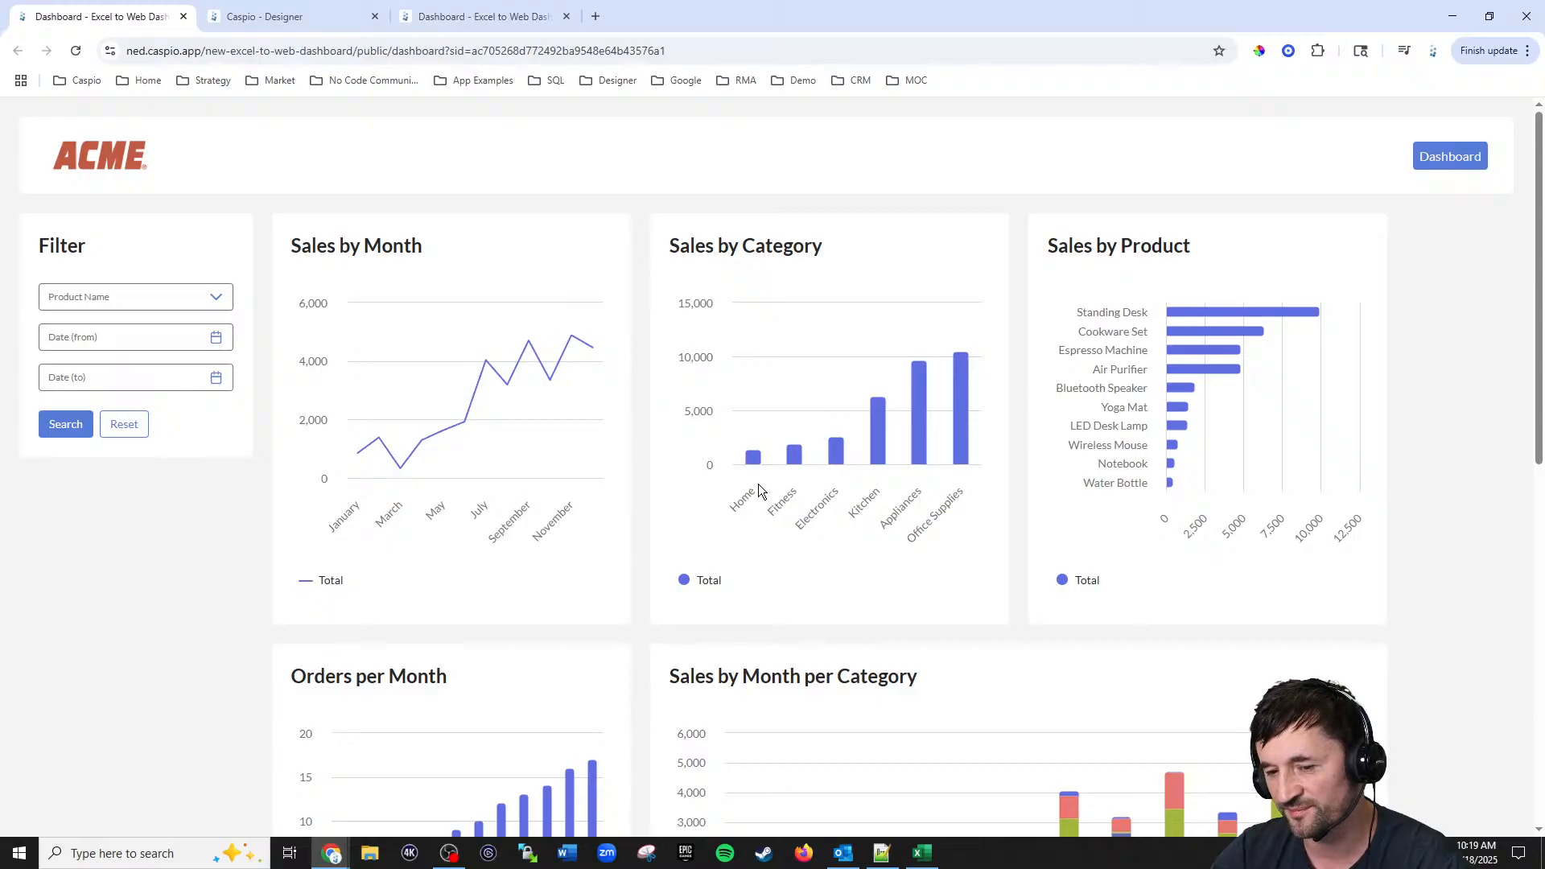
pyautogui.moveTo(753, 465)
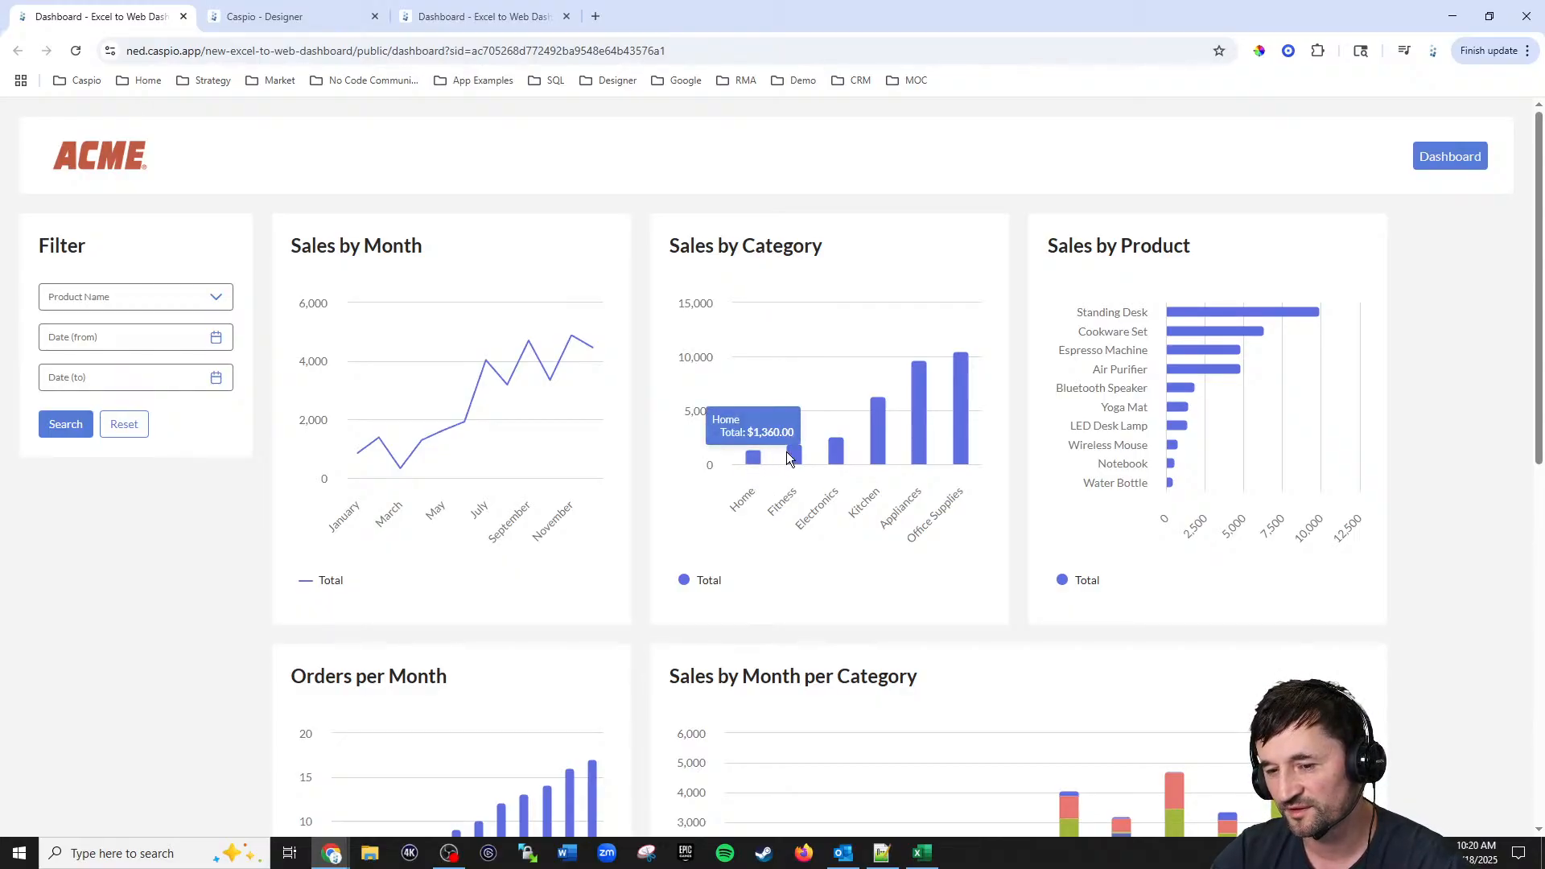
pyautogui.moveTo(960, 413)
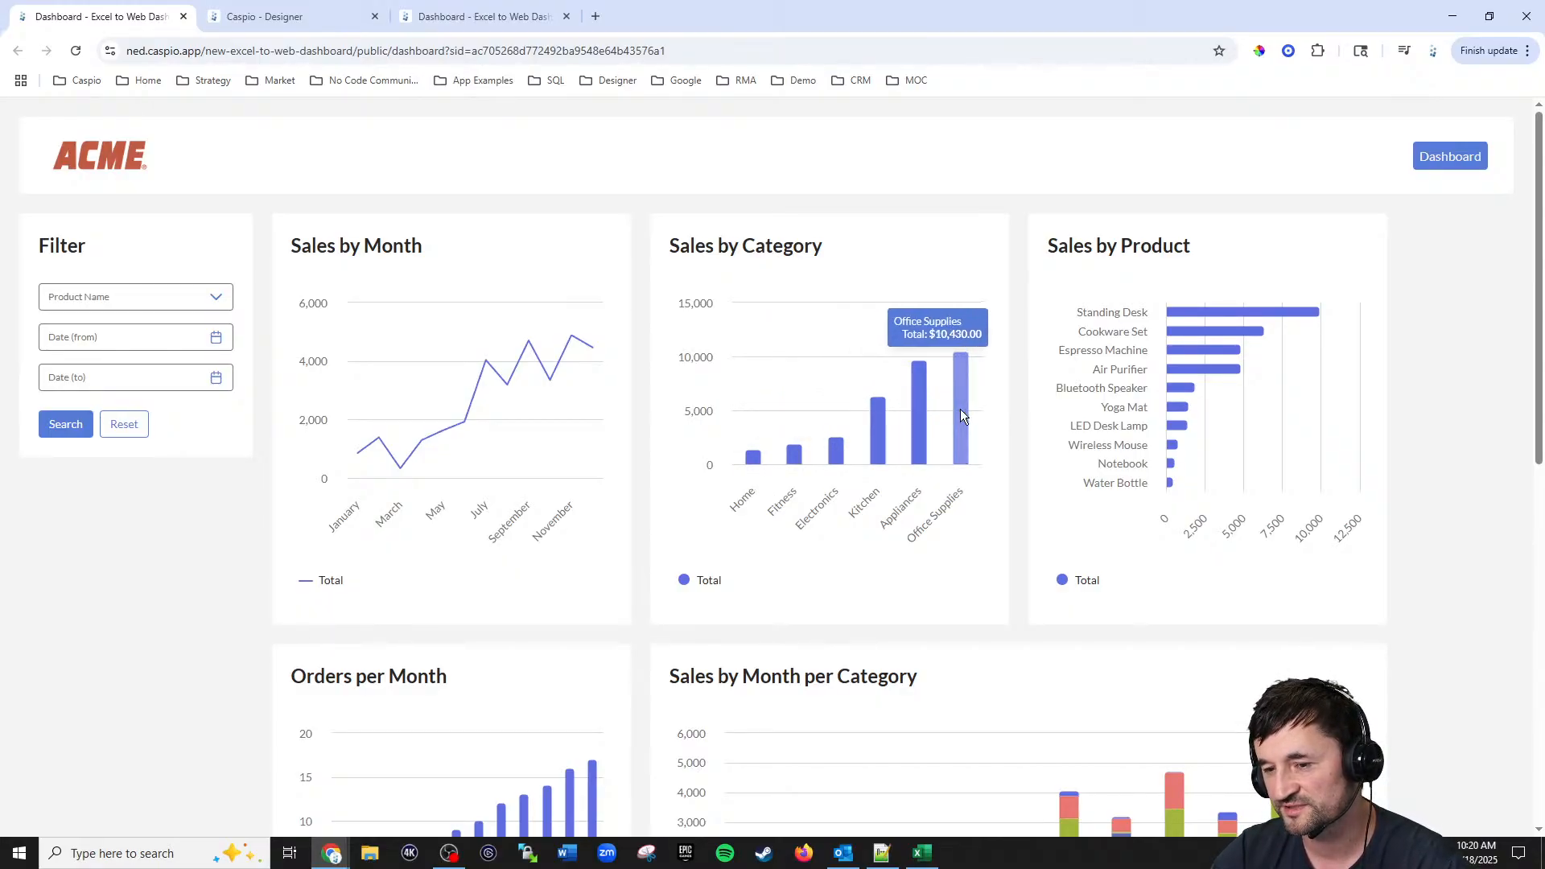
pyautogui.moveTo(1175, 376)
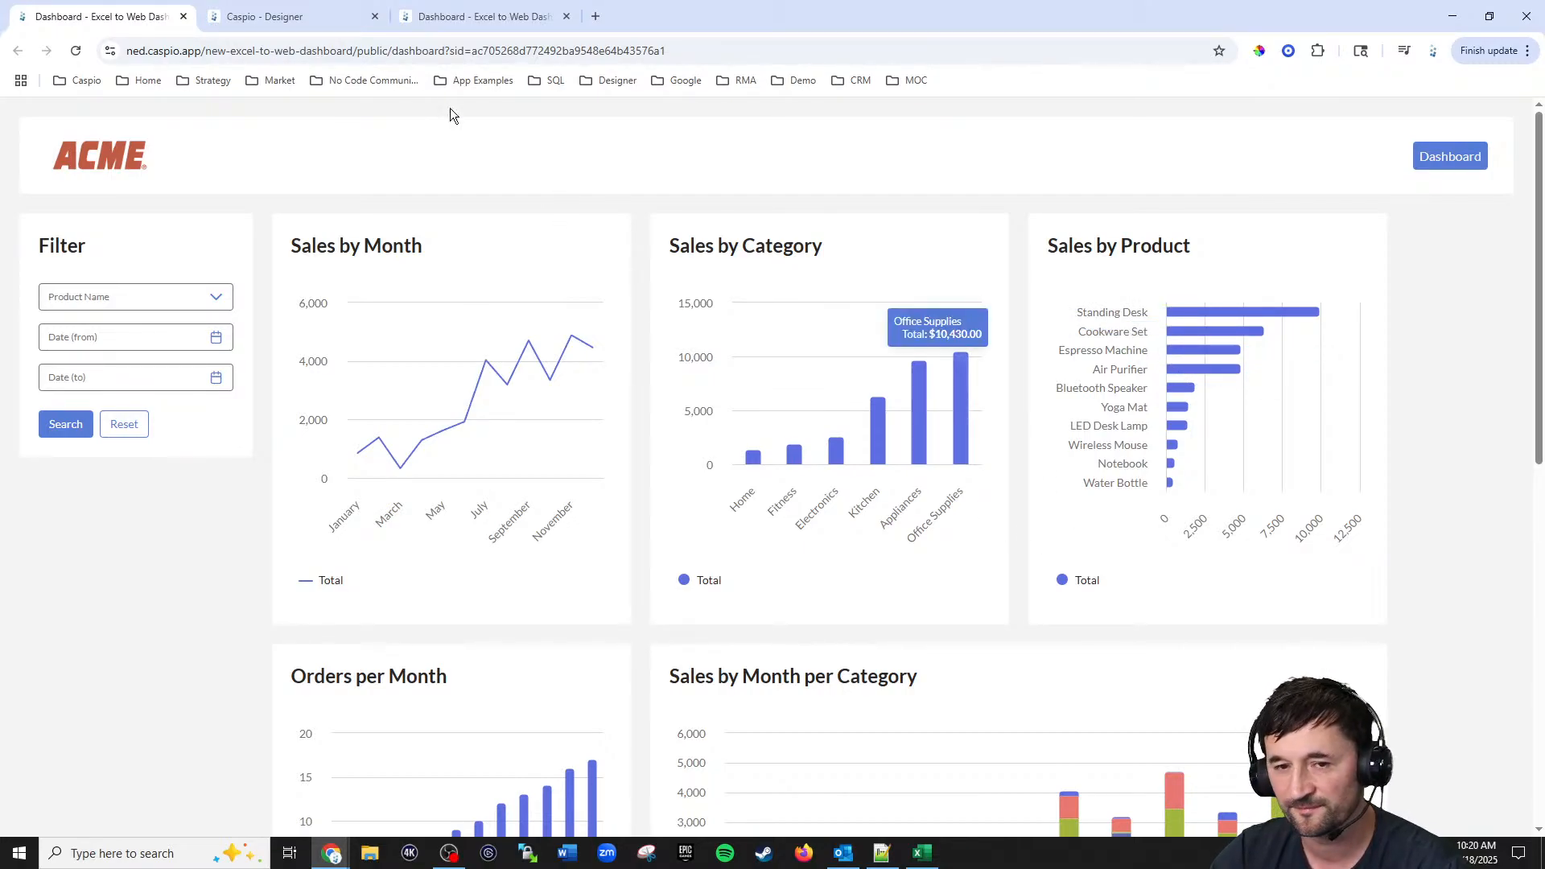
# Step: Set the Sales by Category chart's default sorting by field, replacing Category with Total (Sum)
pyautogui.click(304, 17)
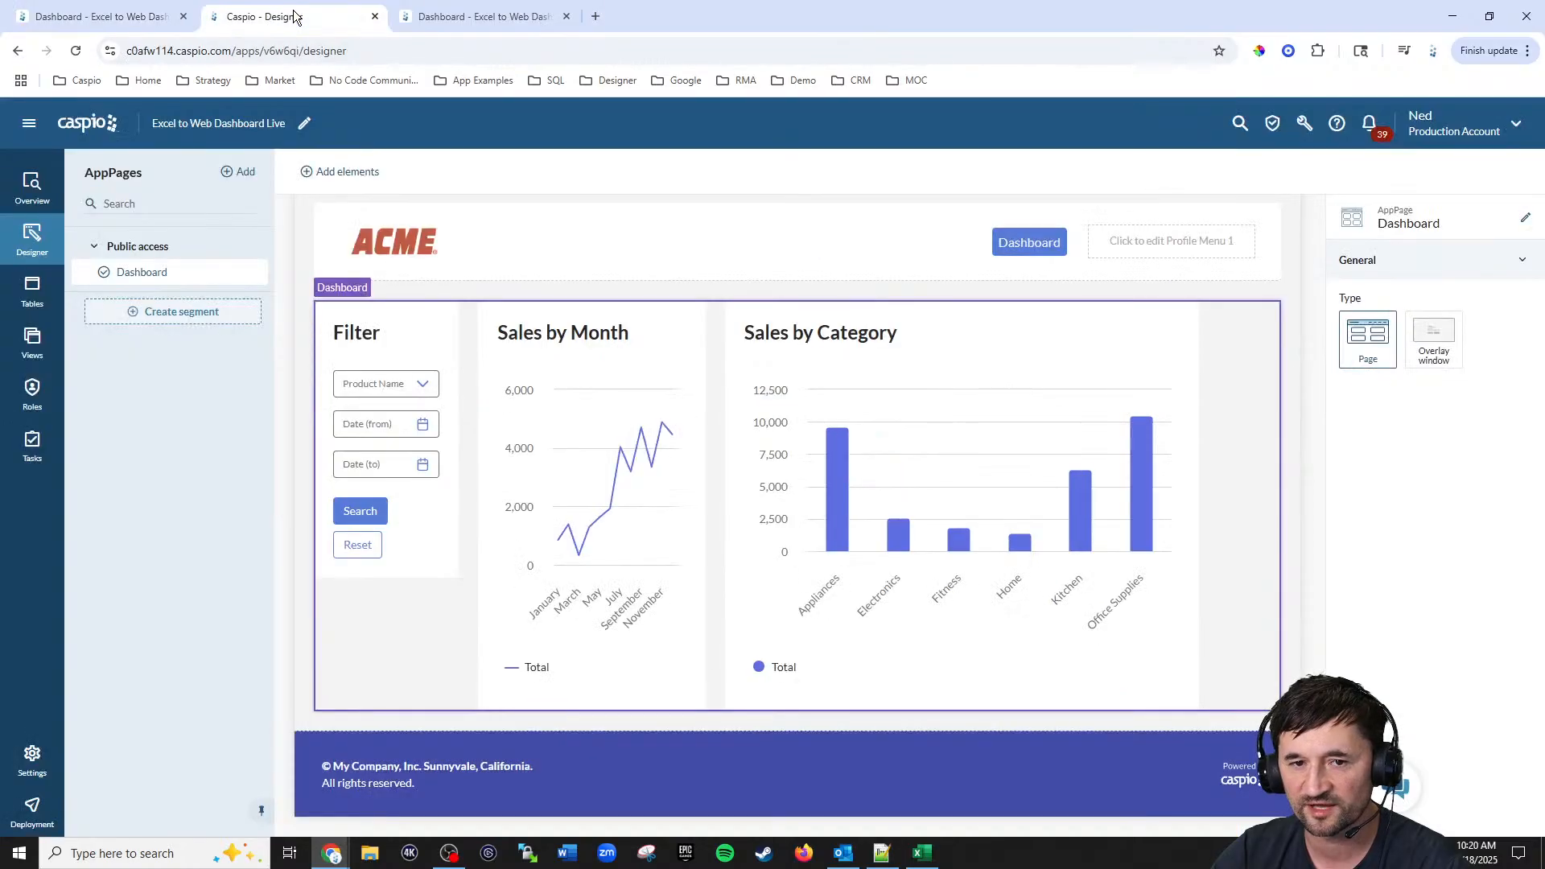
pyautogui.click(1015, 466)
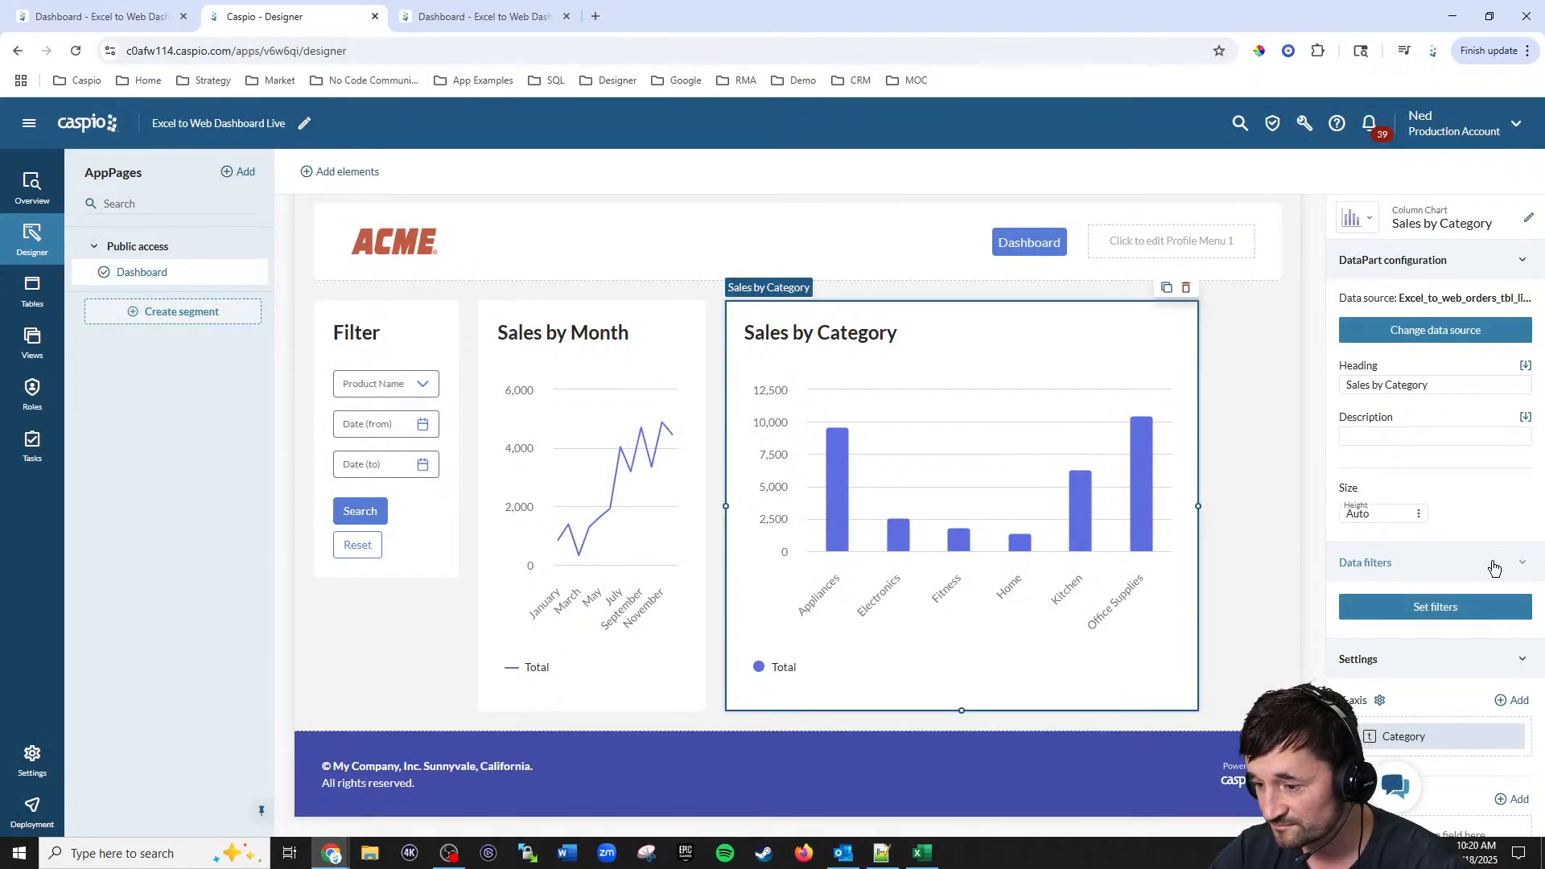
pyautogui.scroll(-5, 1499, 567)
pyautogui.scroll(-2, 1500, 572)
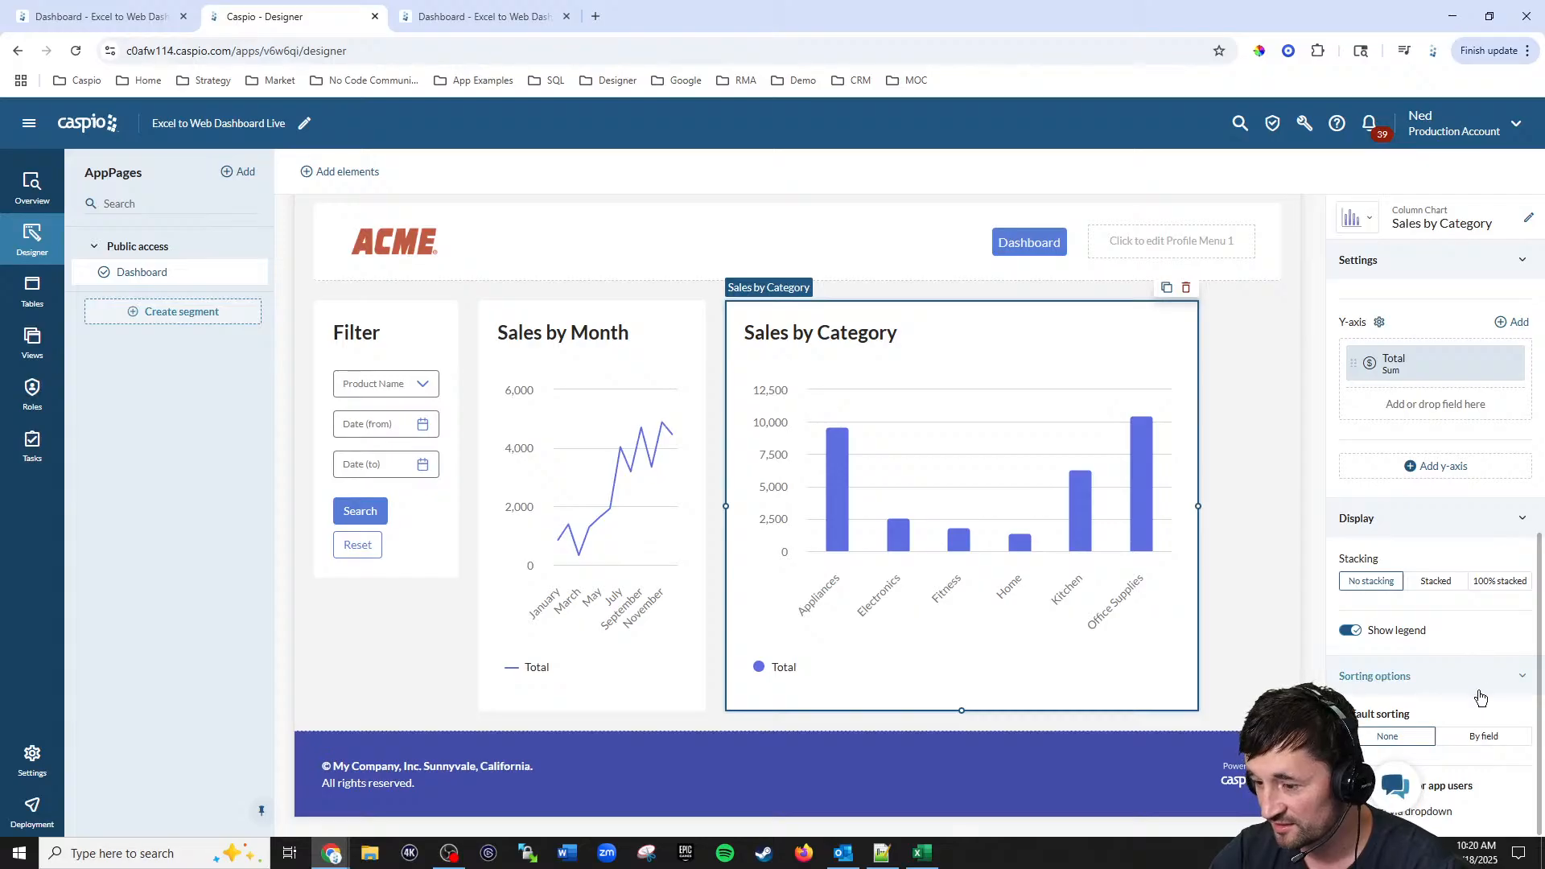
pyautogui.click(1479, 737)
pyautogui.scroll(-2, 1479, 724)
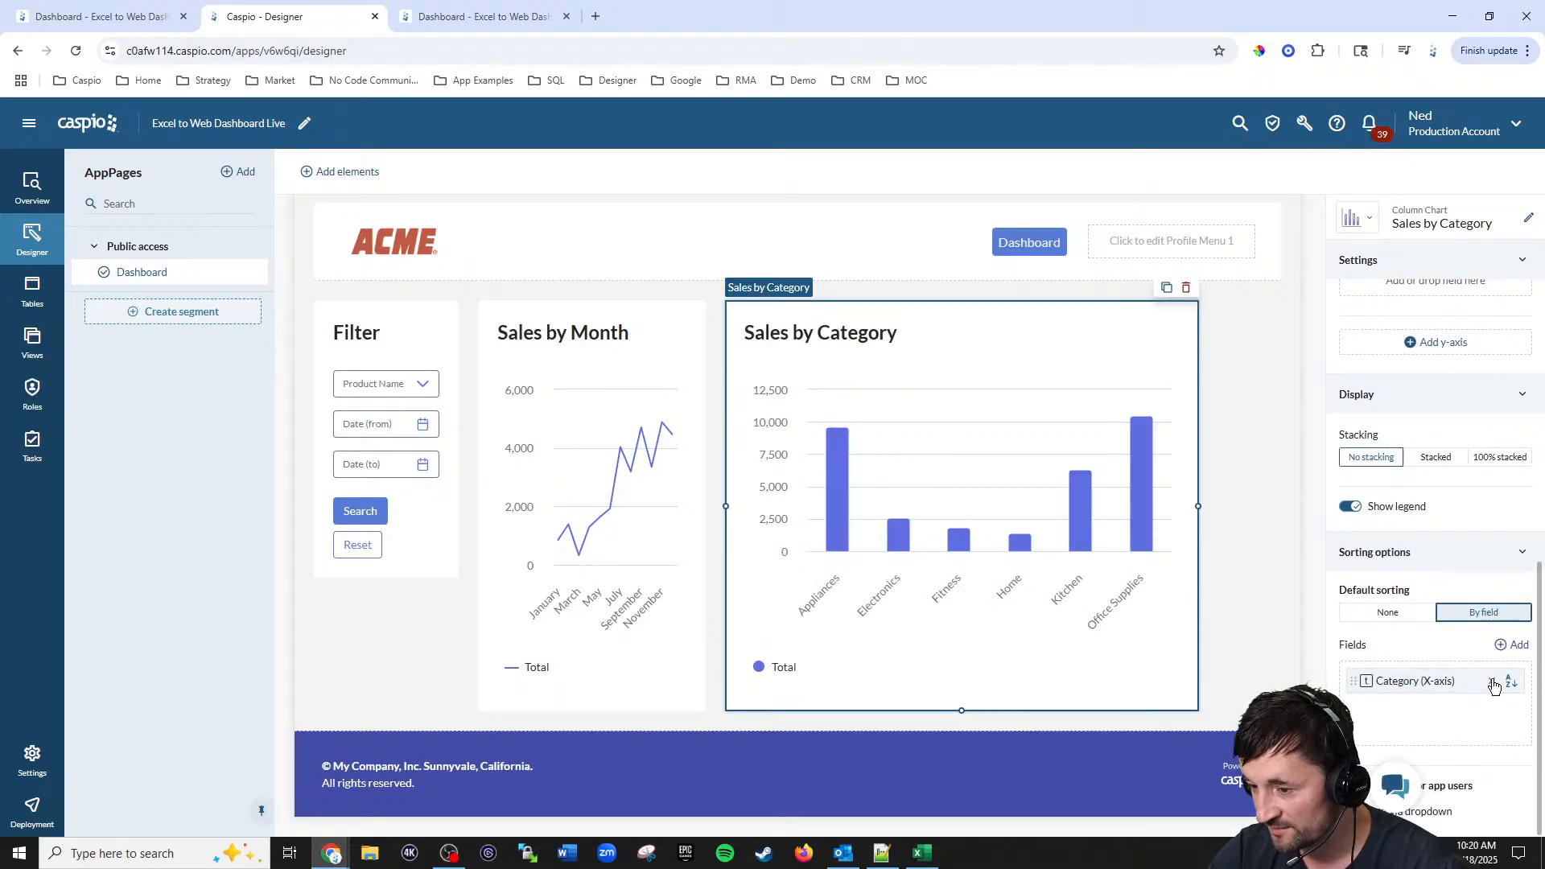
pyautogui.click(1492, 683)
pyautogui.click(1513, 647)
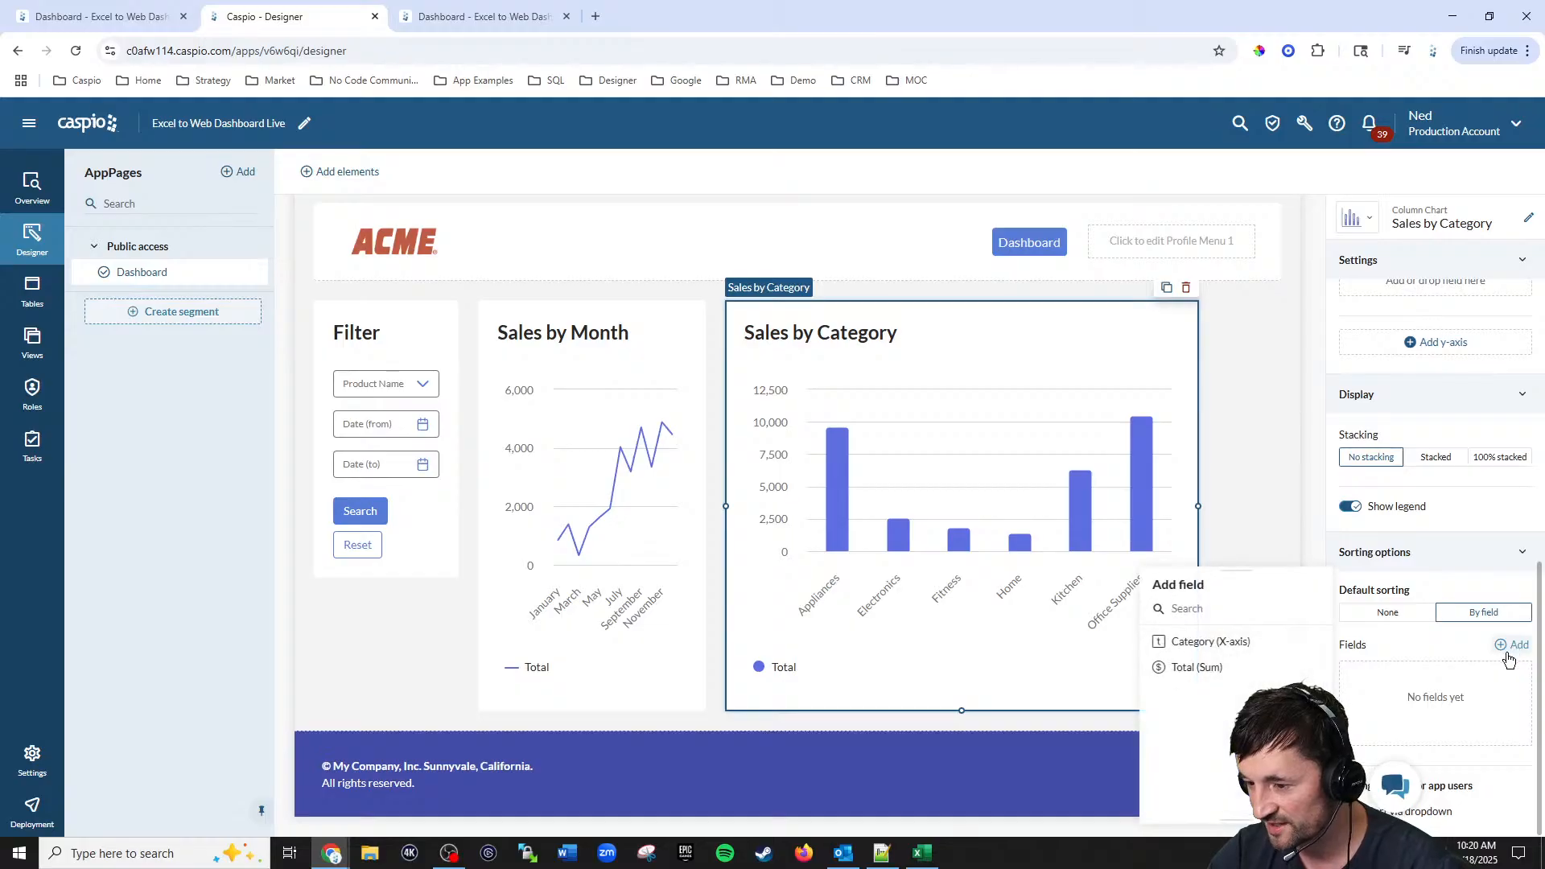
pyautogui.click(1195, 667)
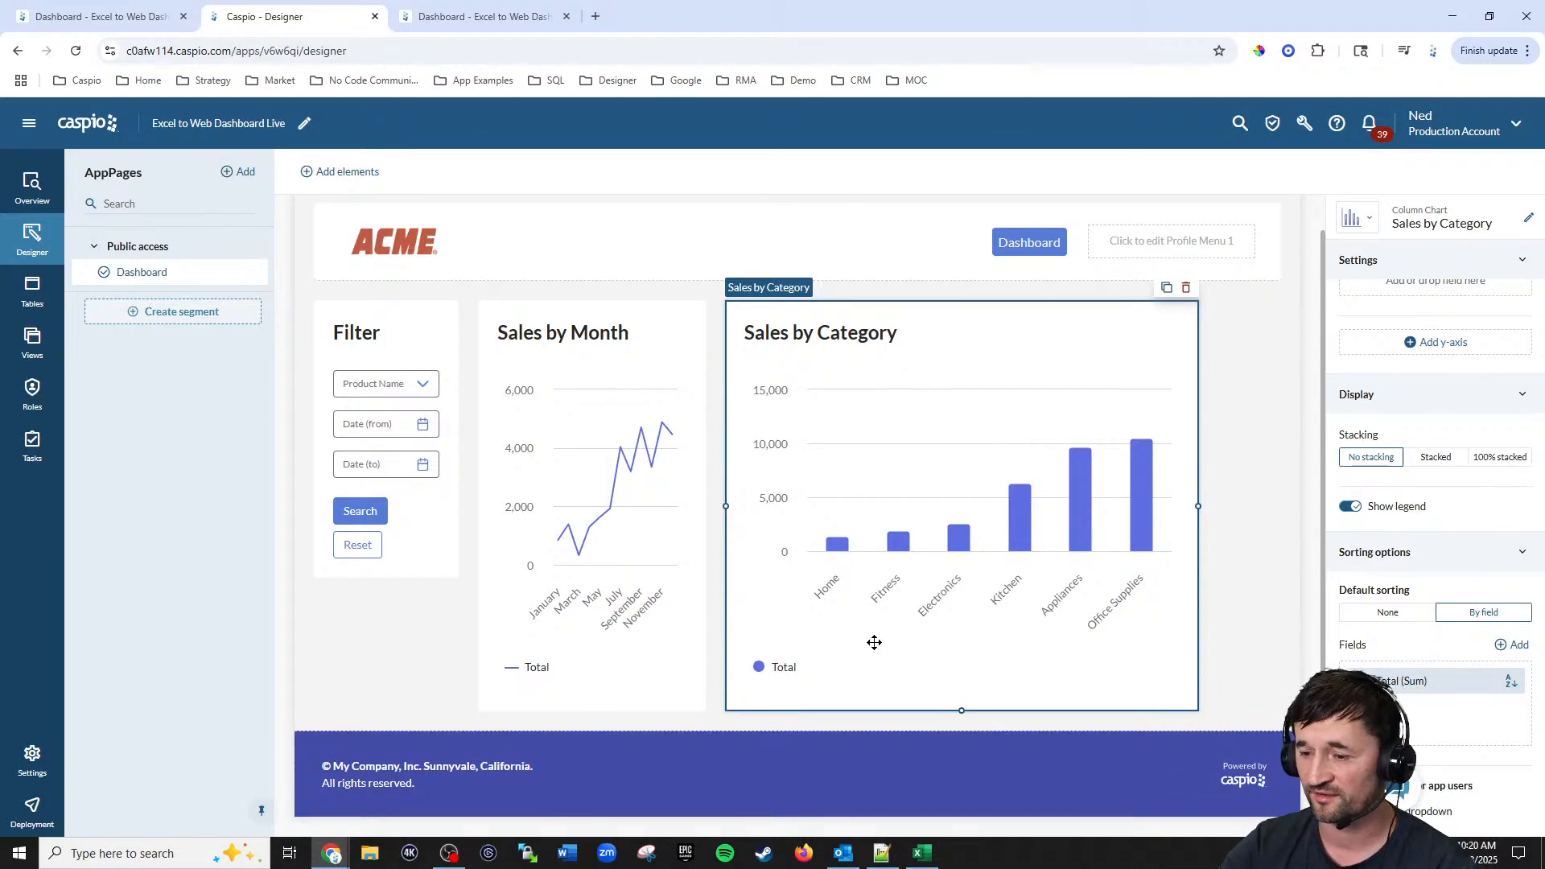
# Step: Narrow the Sales by Category chart to about half its width and reload the deployed dashboard
pyautogui.moveTo(1198, 504); pyautogui.dragTo(953, 466)
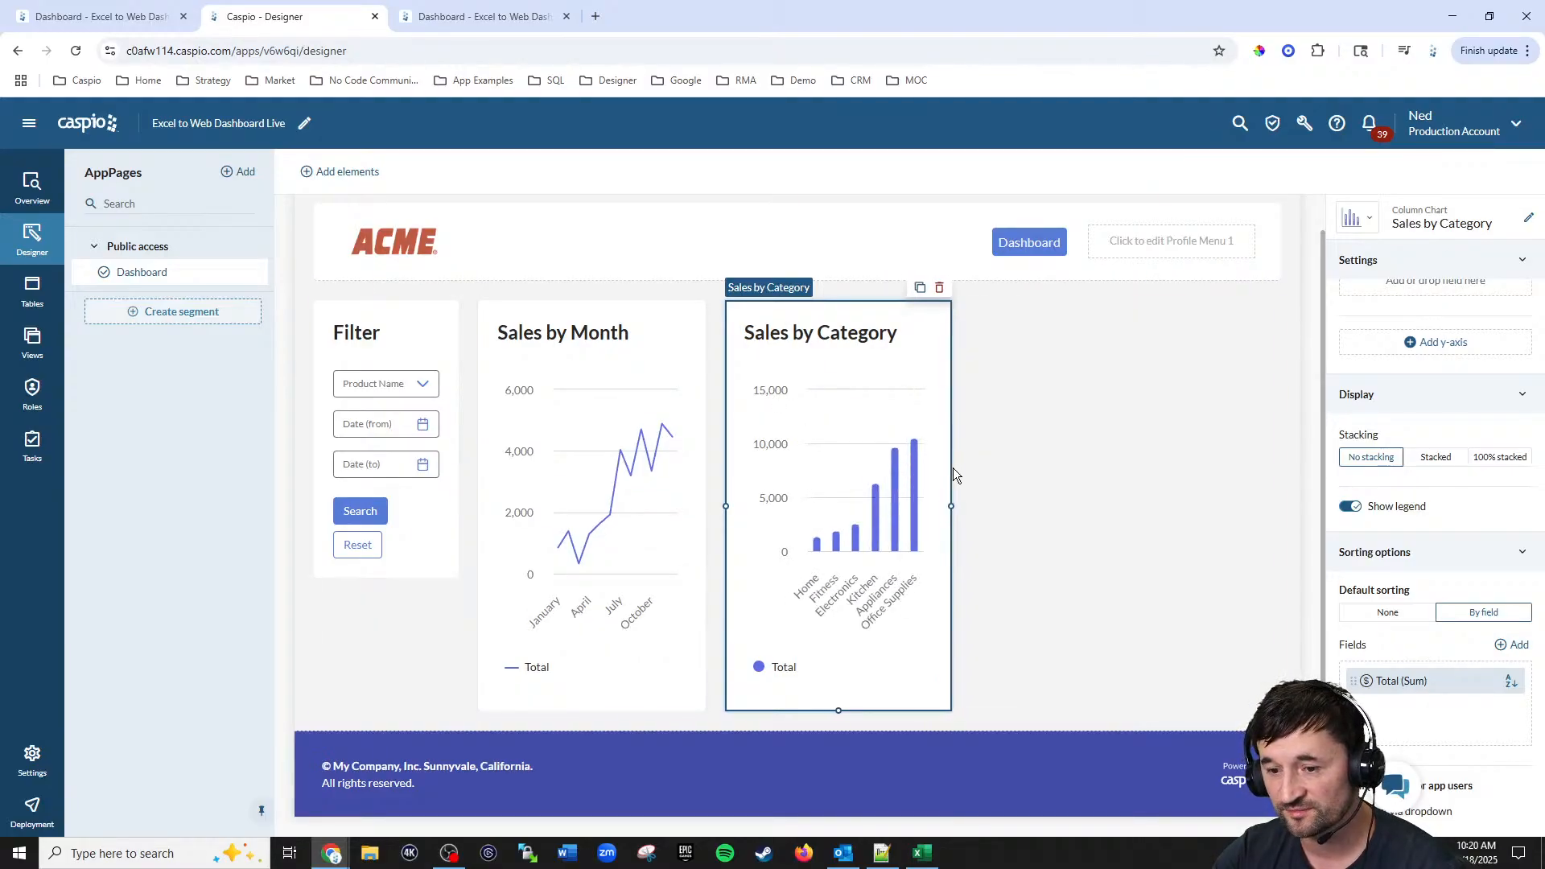
pyautogui.click(481, 24)
pyautogui.click(75, 51)
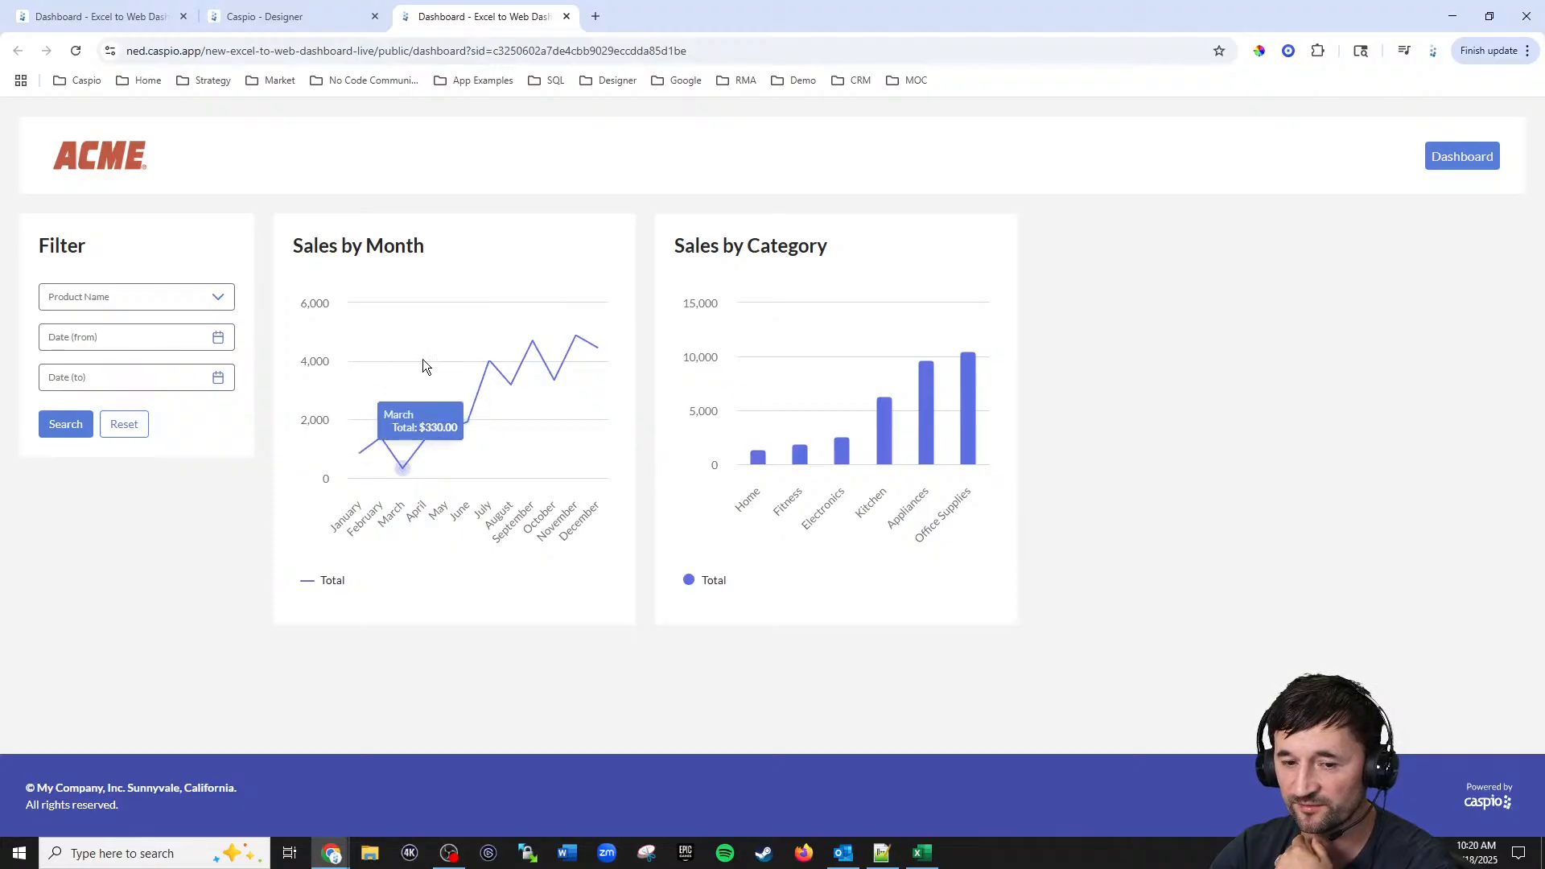
pyautogui.click(299, 21)
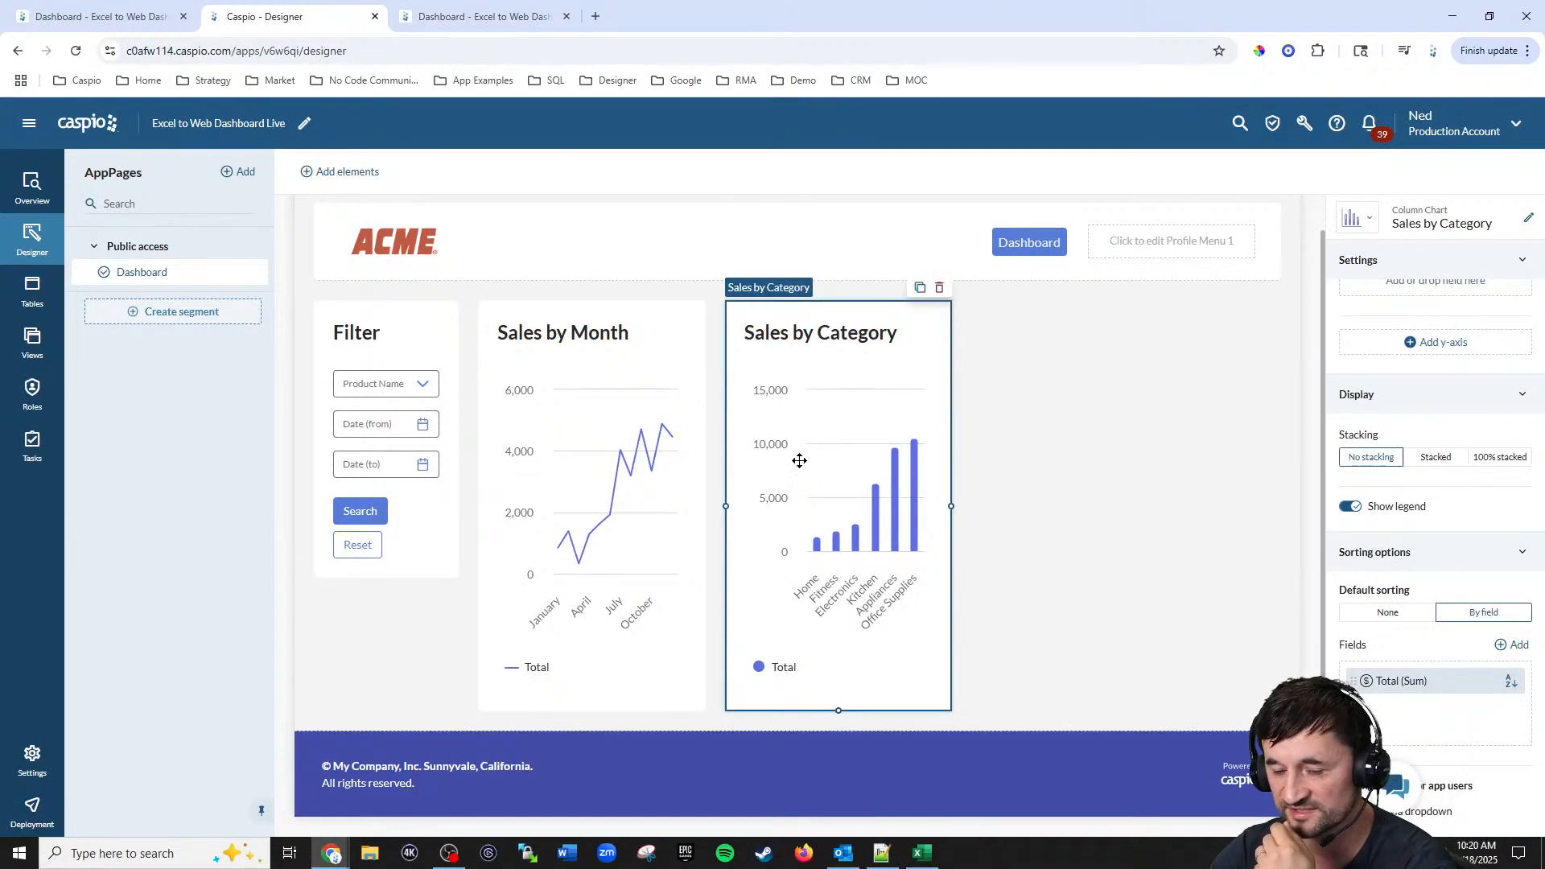
pyautogui.scroll(6, 1456, 453)
pyautogui.click(1425, 475)
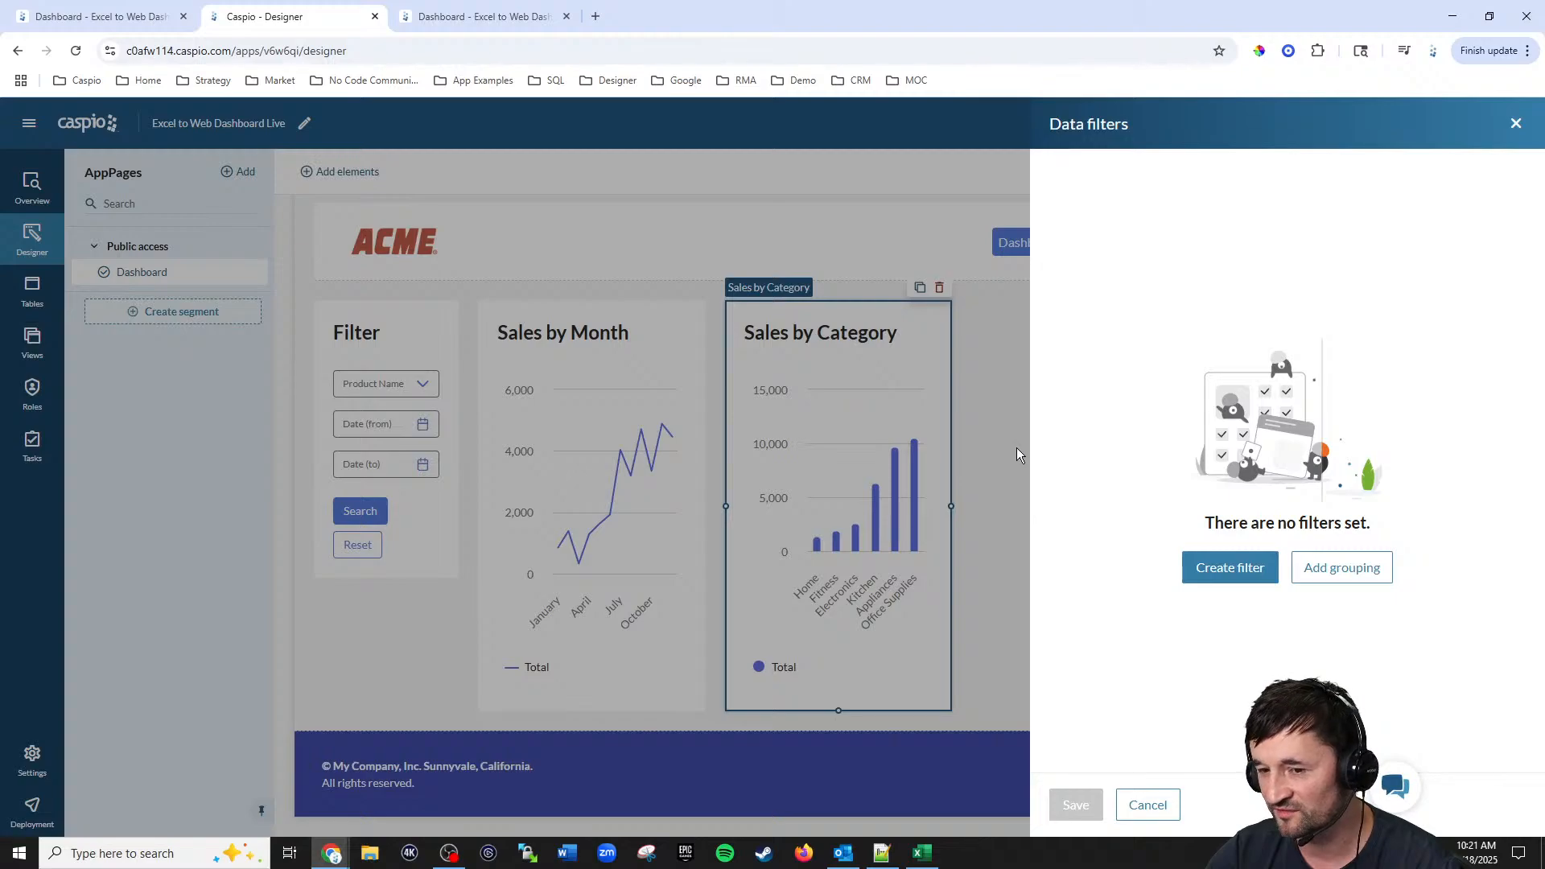
pyautogui.click(1168, 805)
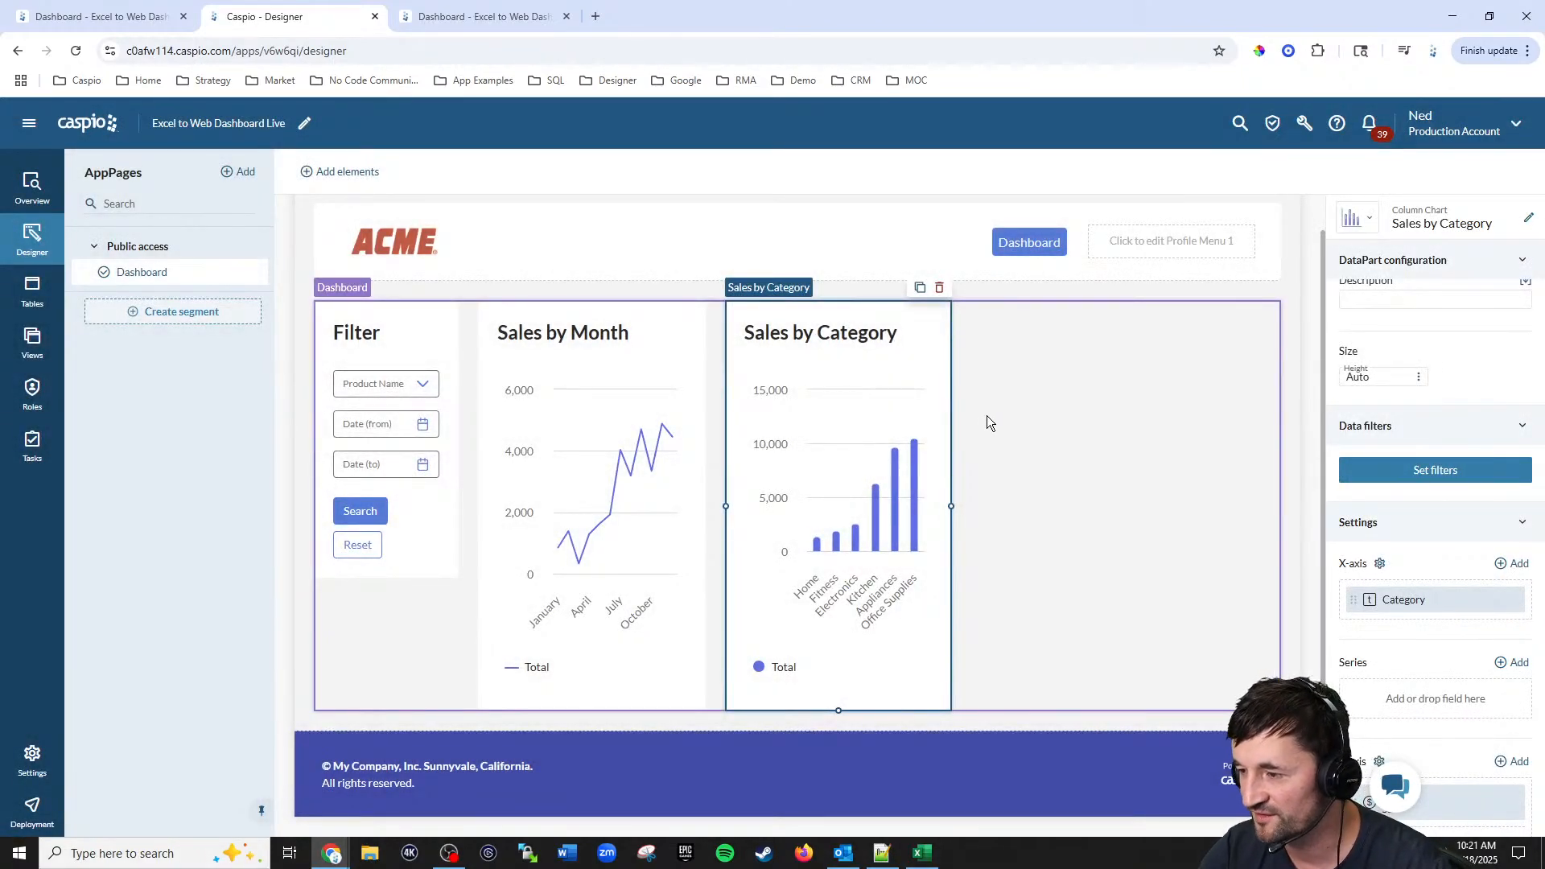
# Step: Examine the charts on the original dashboard for comparison
pyautogui.click(103, 16)
pyautogui.scroll(-6, 915, 422)
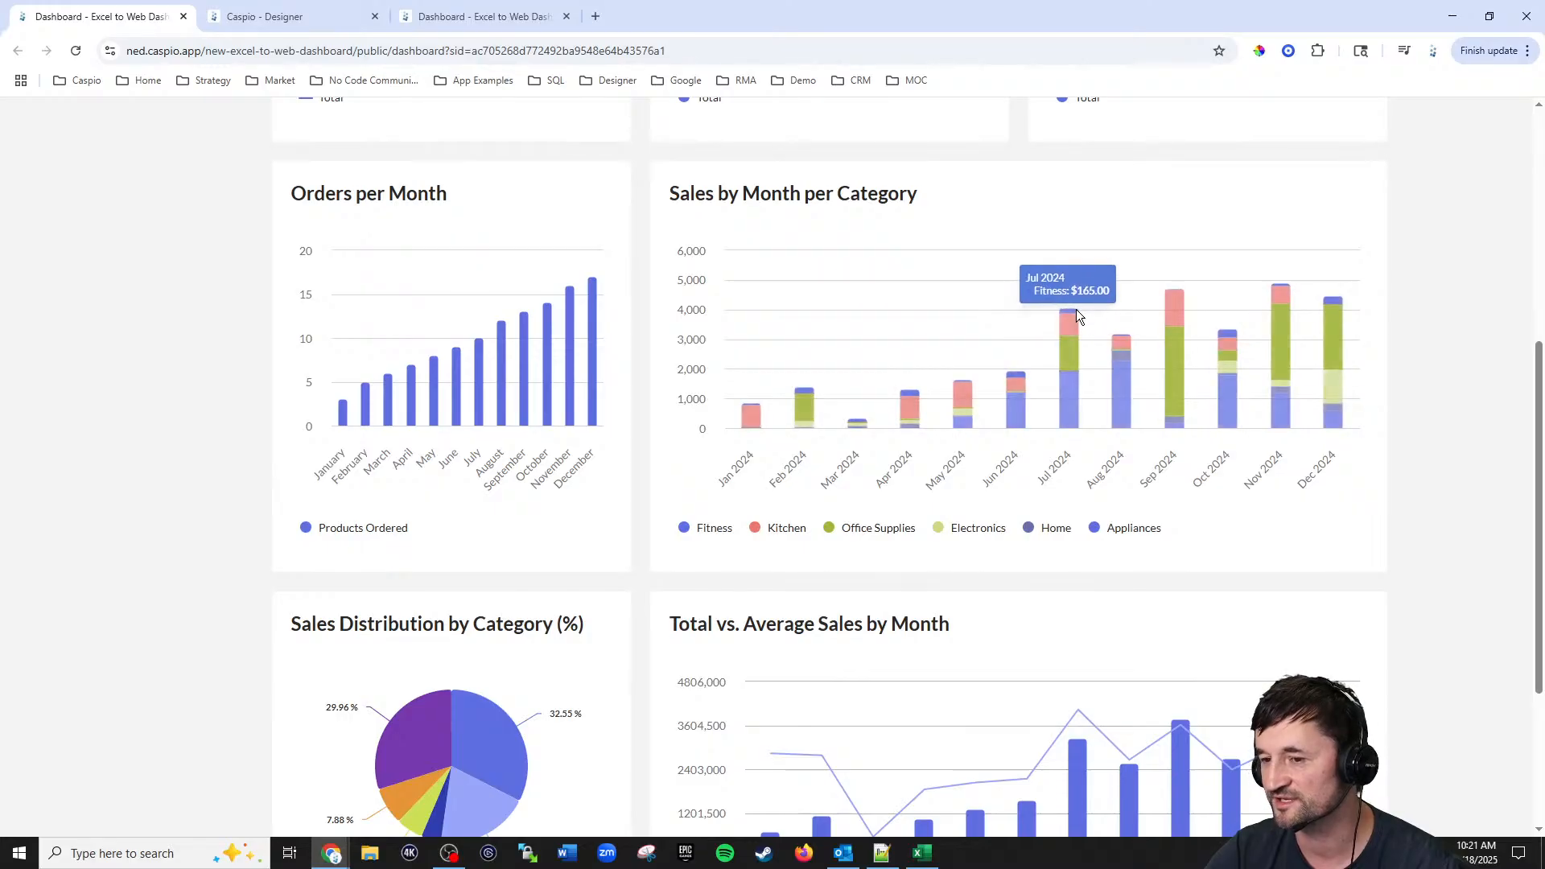
pyautogui.scroll(-3, 1078, 363)
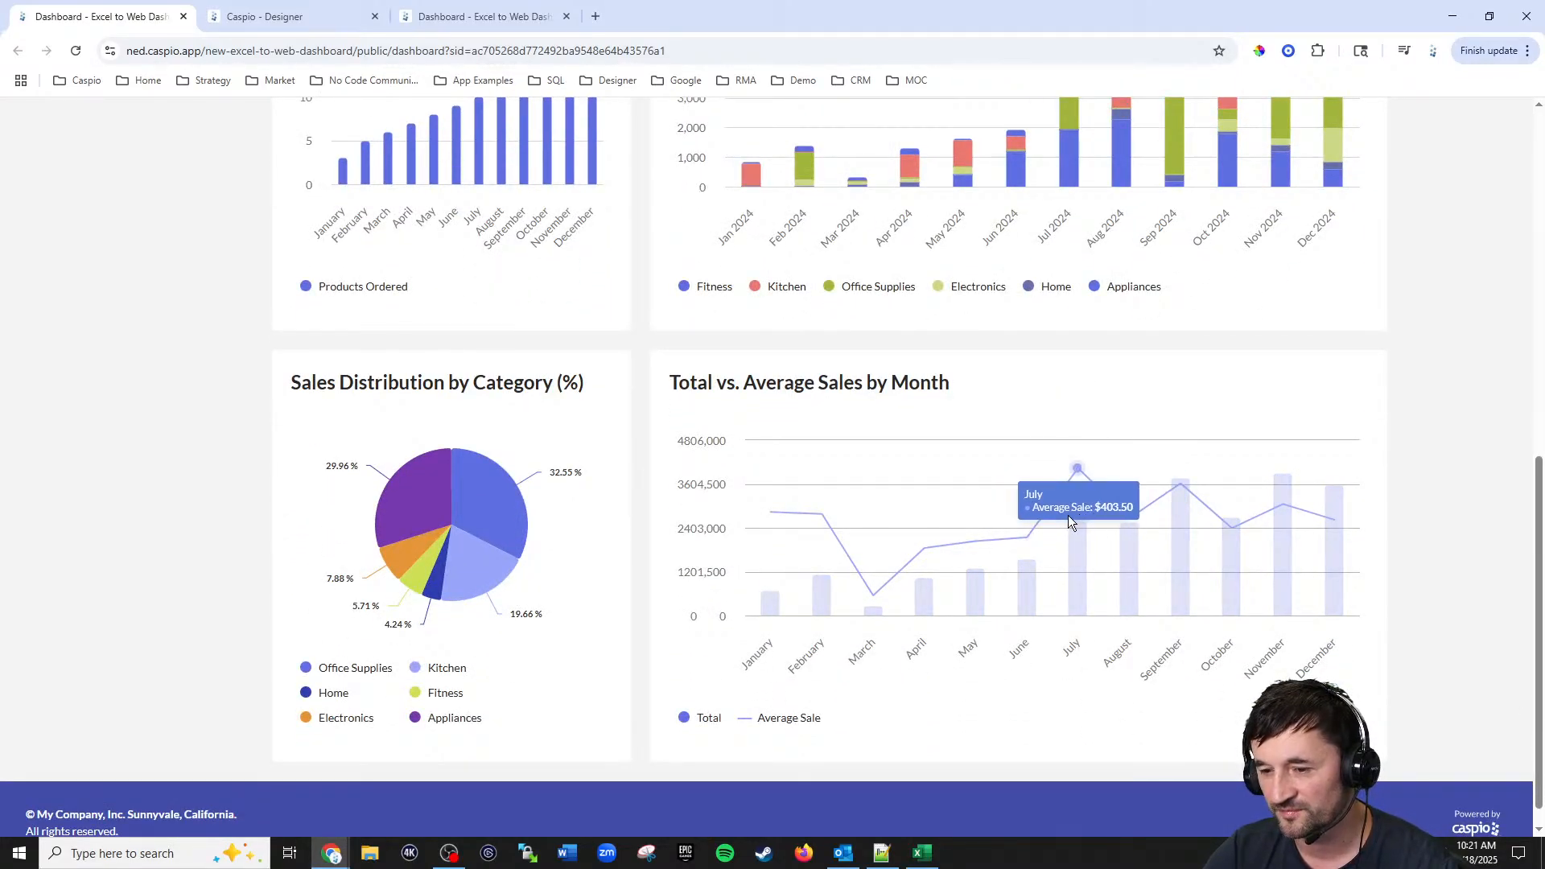
pyautogui.scroll(7, 1104, 504)
pyautogui.scroll(2, 1043, 461)
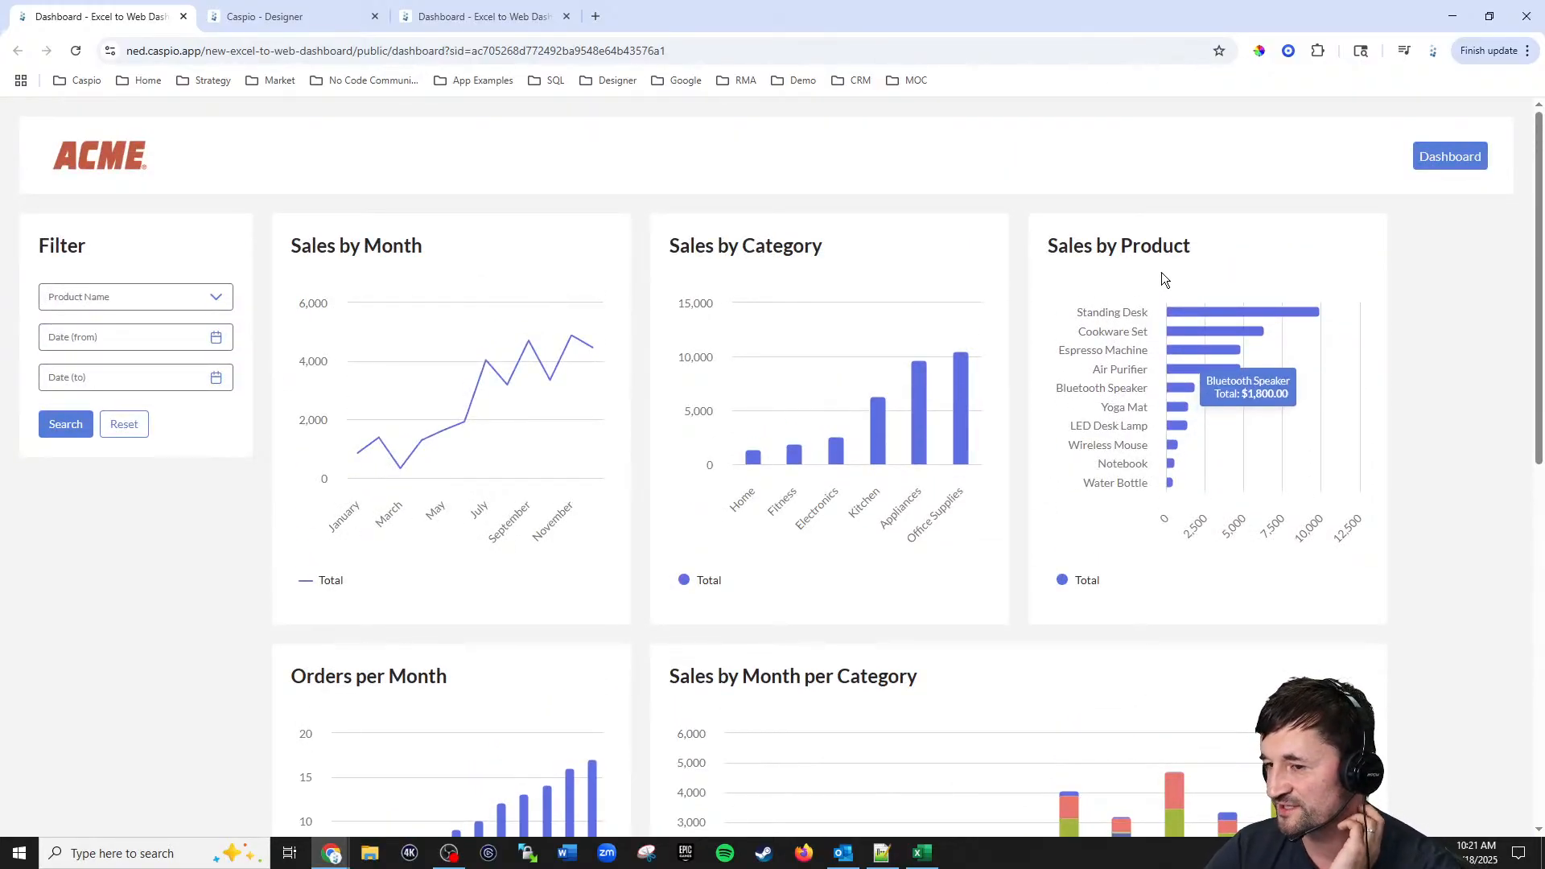
# Step: Add a bar chart DataPart beside Sales by Category using Excel_to_web_orders_tbl_live with the Total and Product_Name fields
pyautogui.click(298, 25)
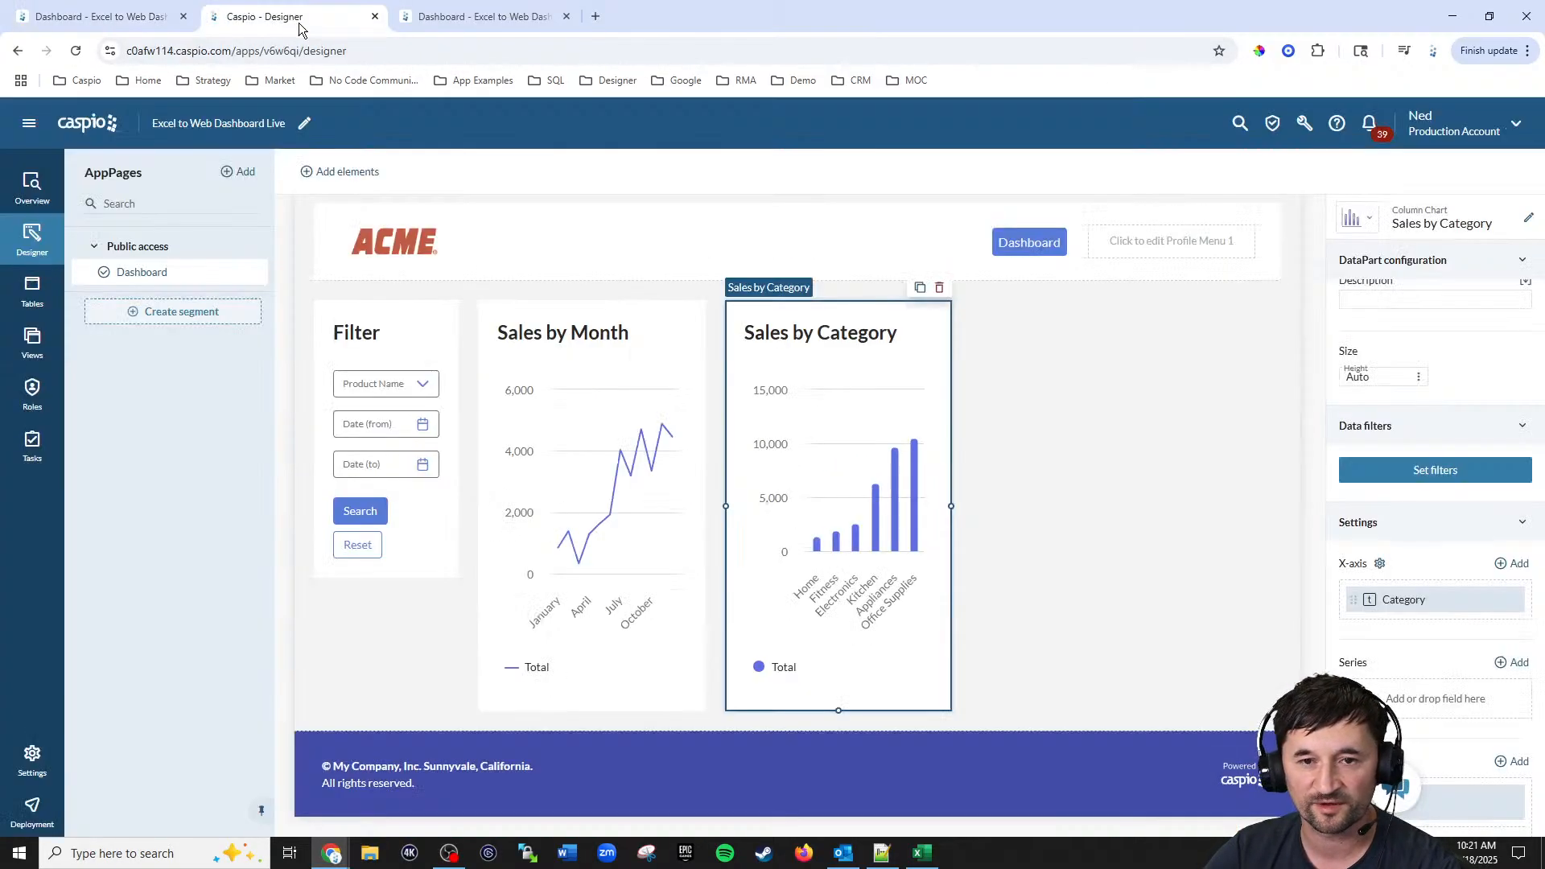
pyautogui.click(355, 173)
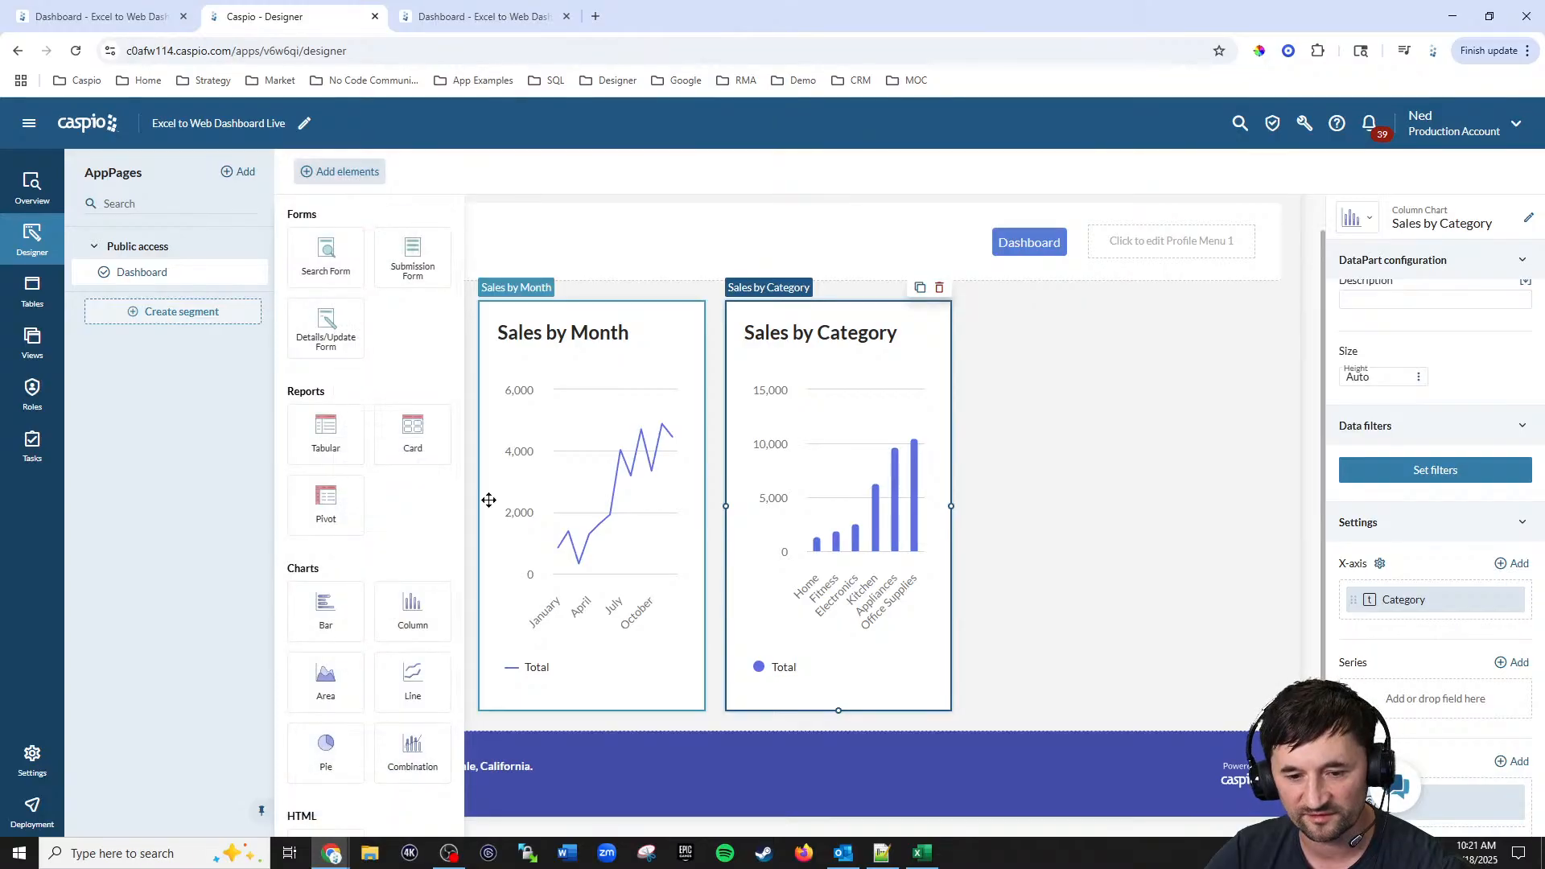
pyautogui.moveTo(348, 632); pyautogui.dragTo(1159, 358)
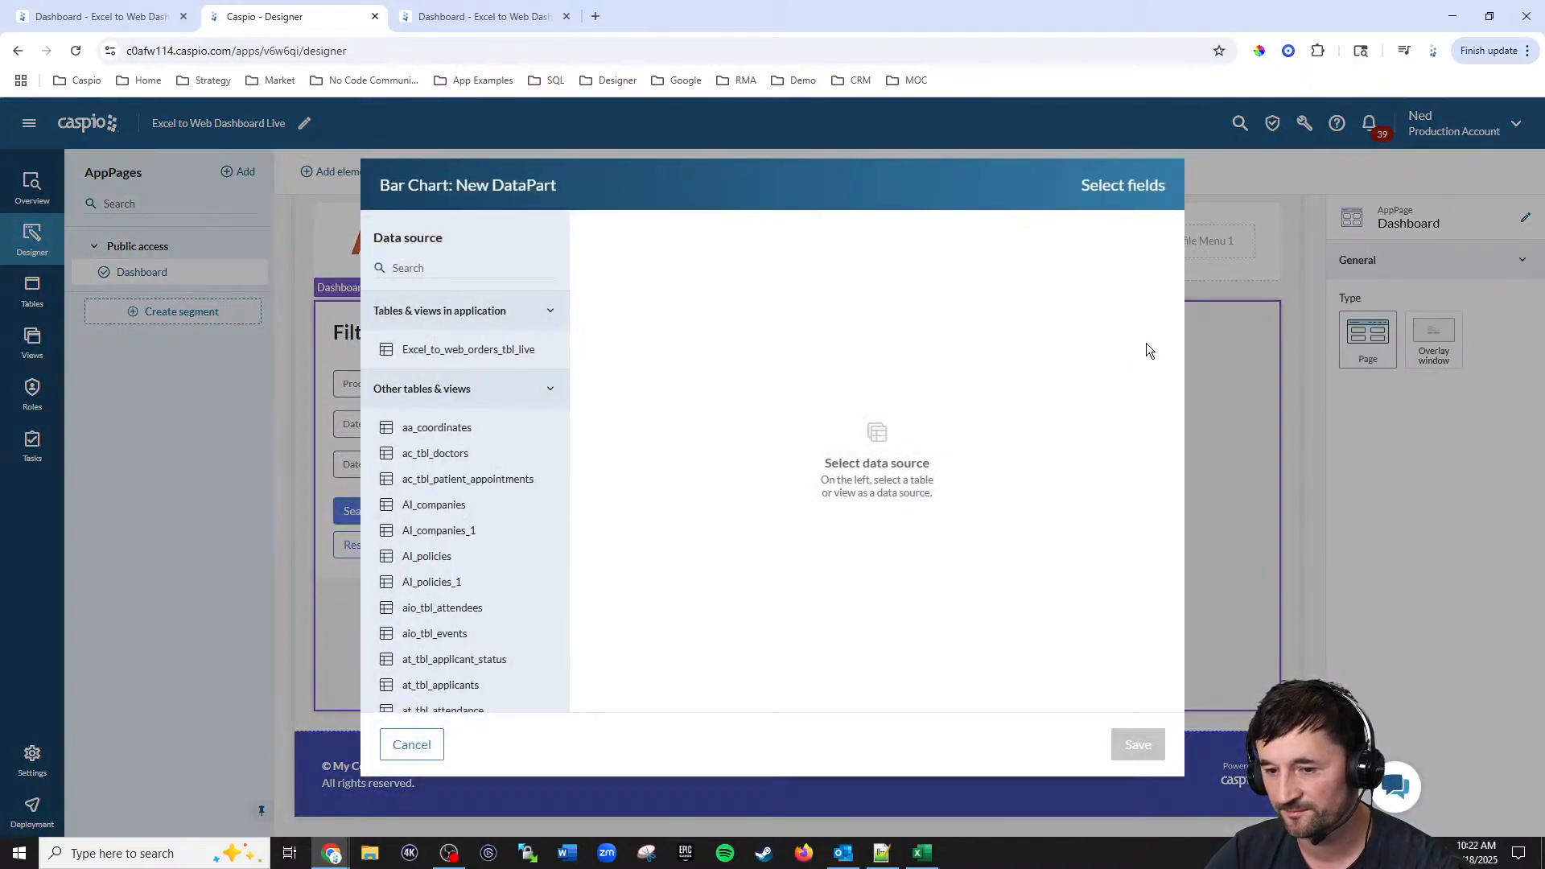
pyautogui.click(473, 354)
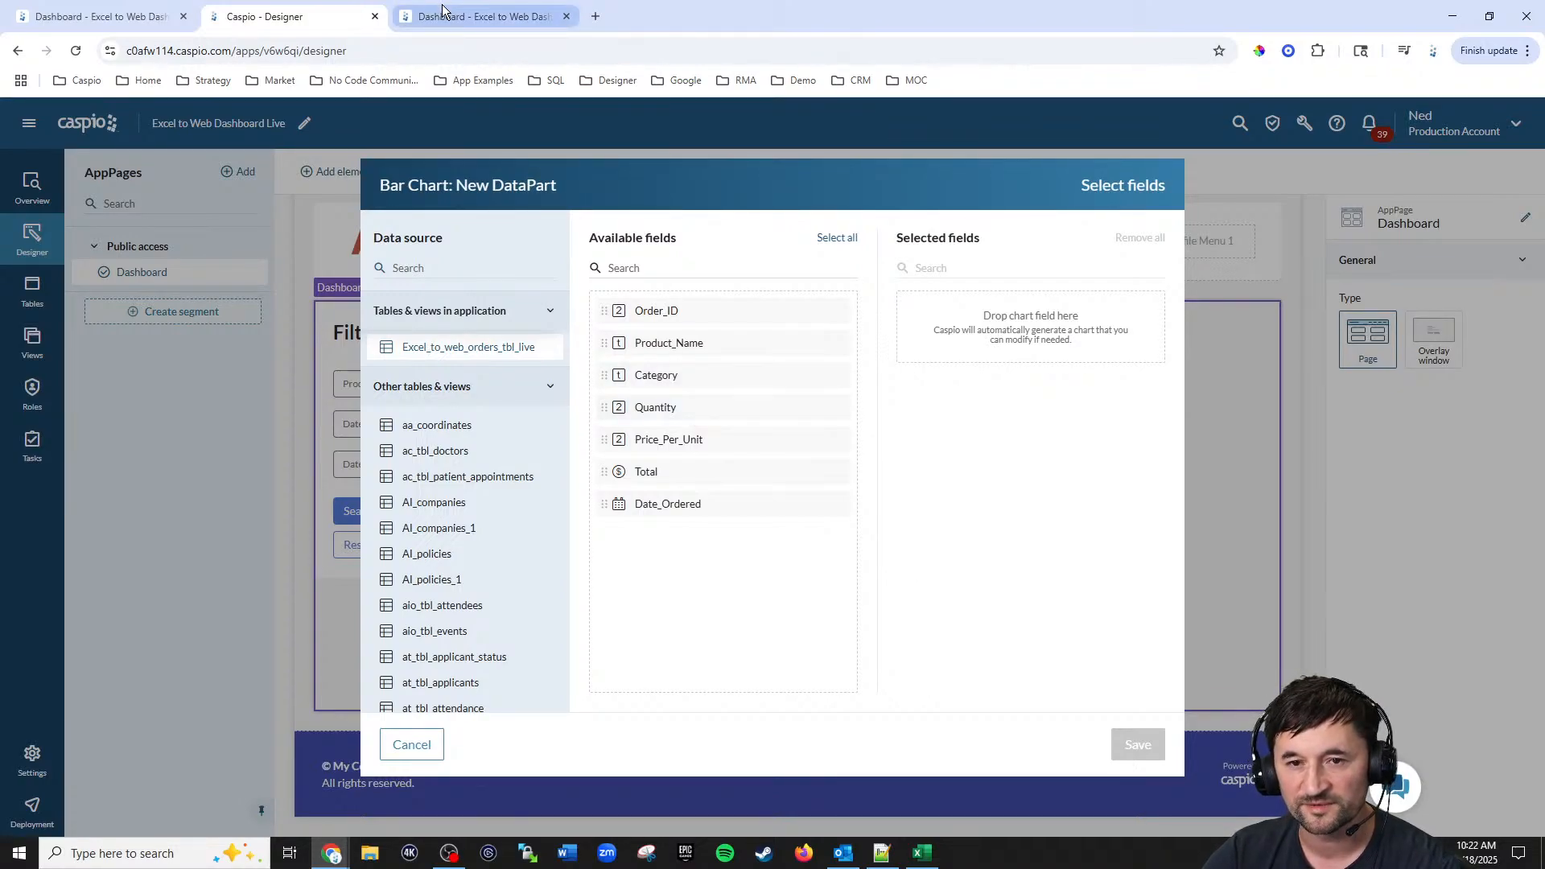
pyautogui.click(137, 17)
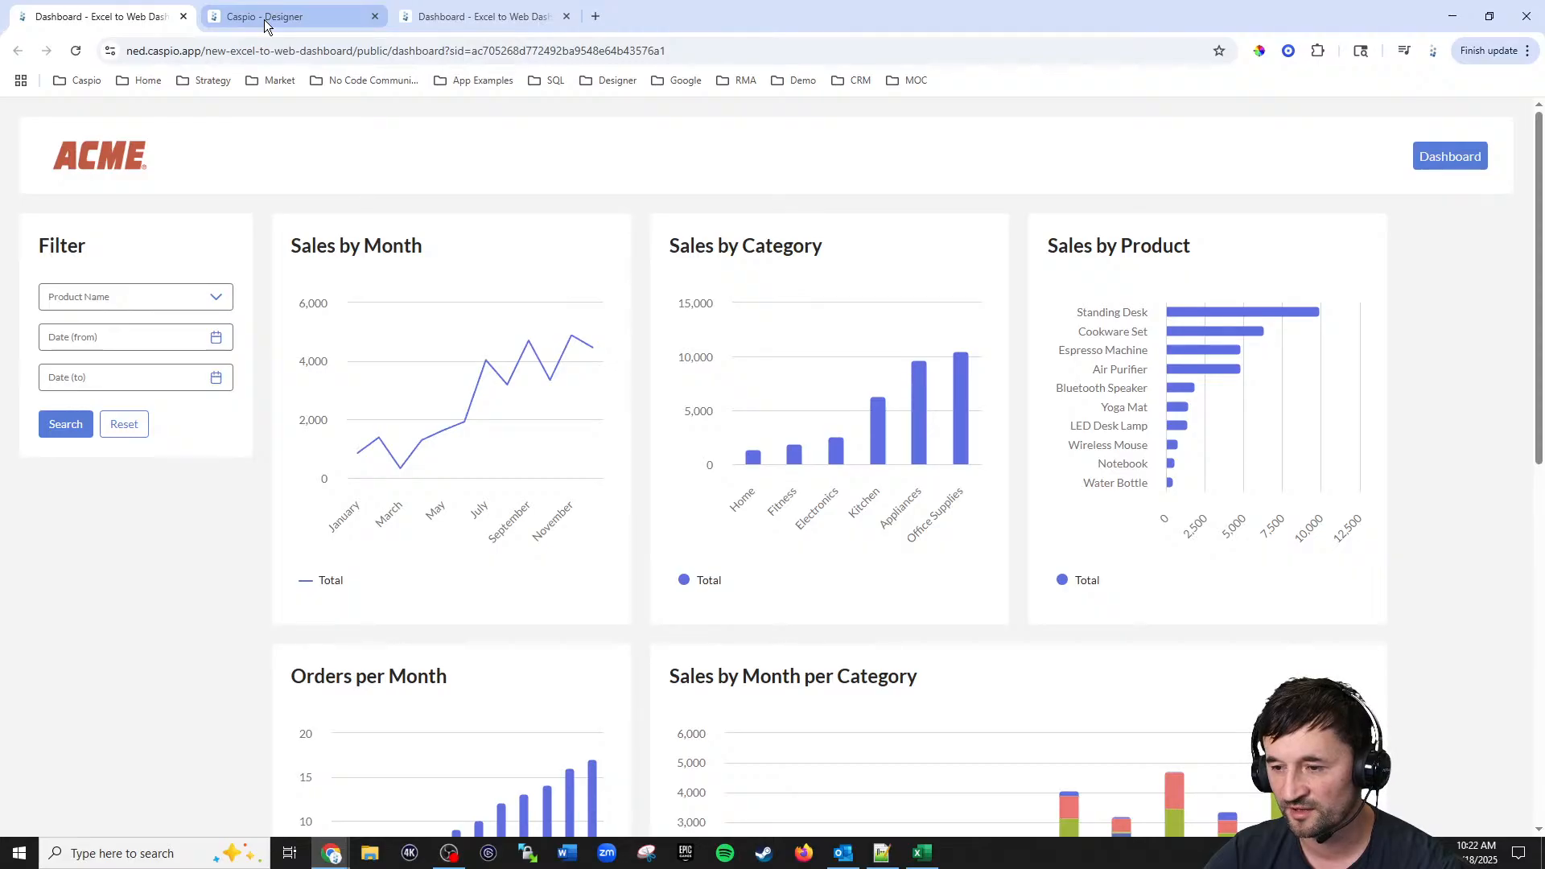
pyautogui.click(265, 20)
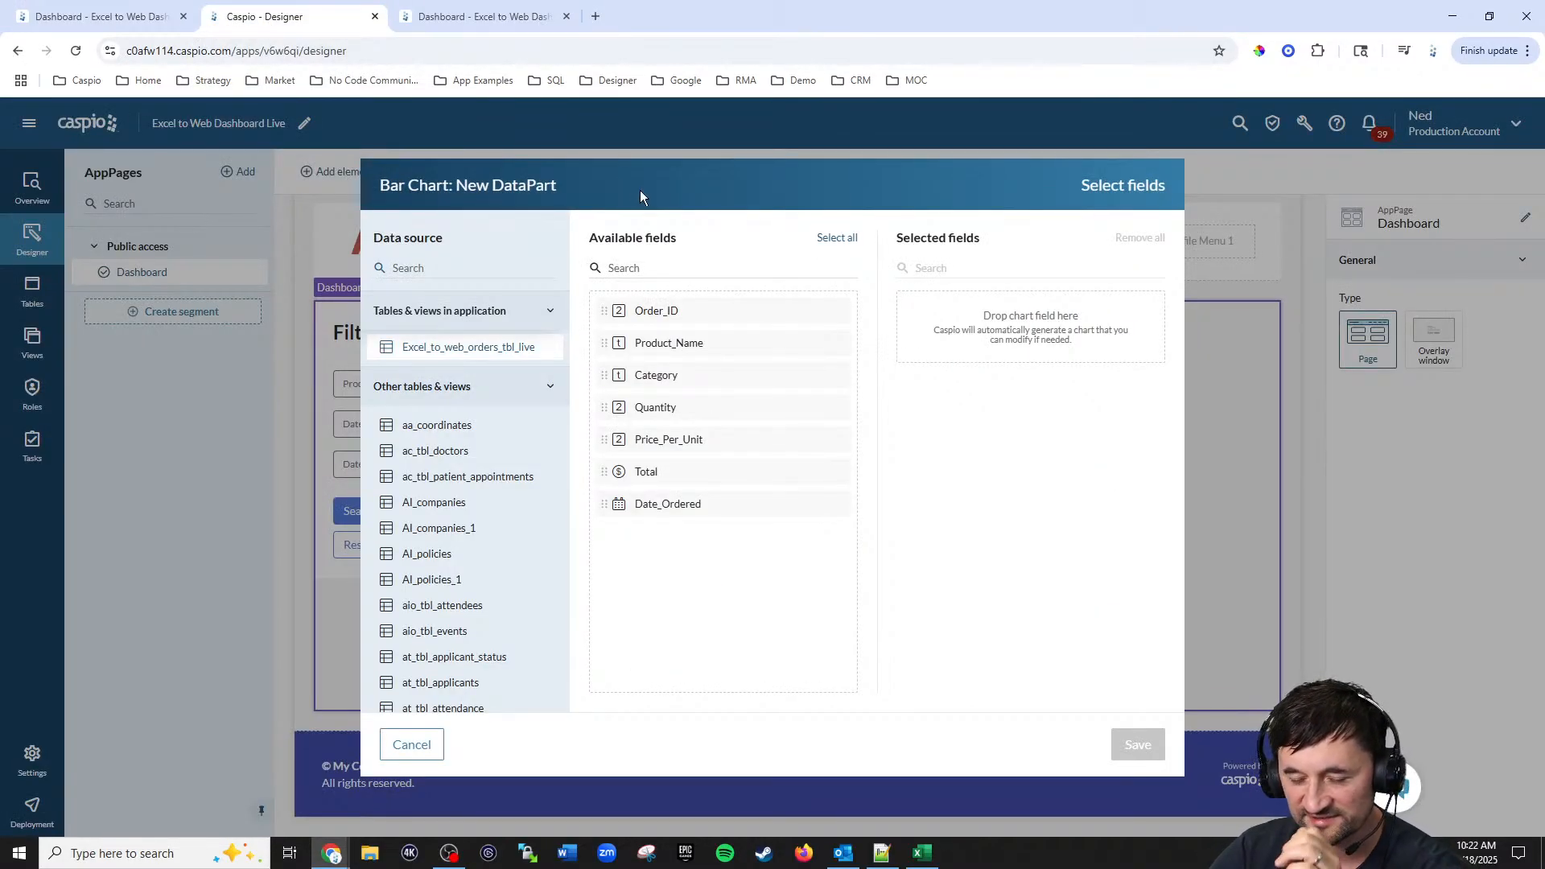
pyautogui.doubleClick(658, 478)
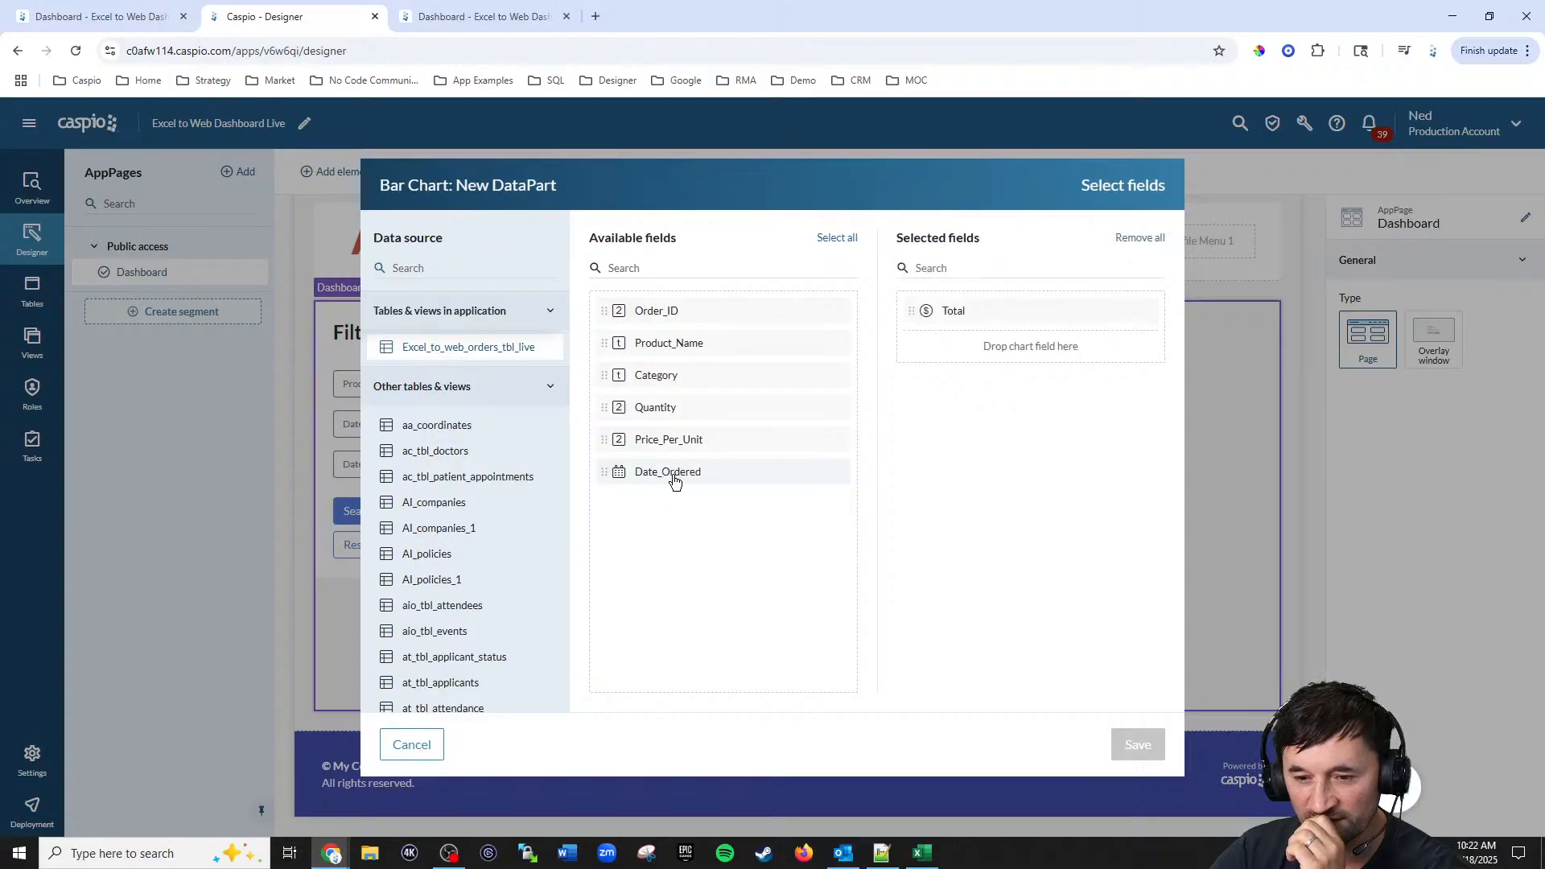
pyautogui.doubleClick(655, 346)
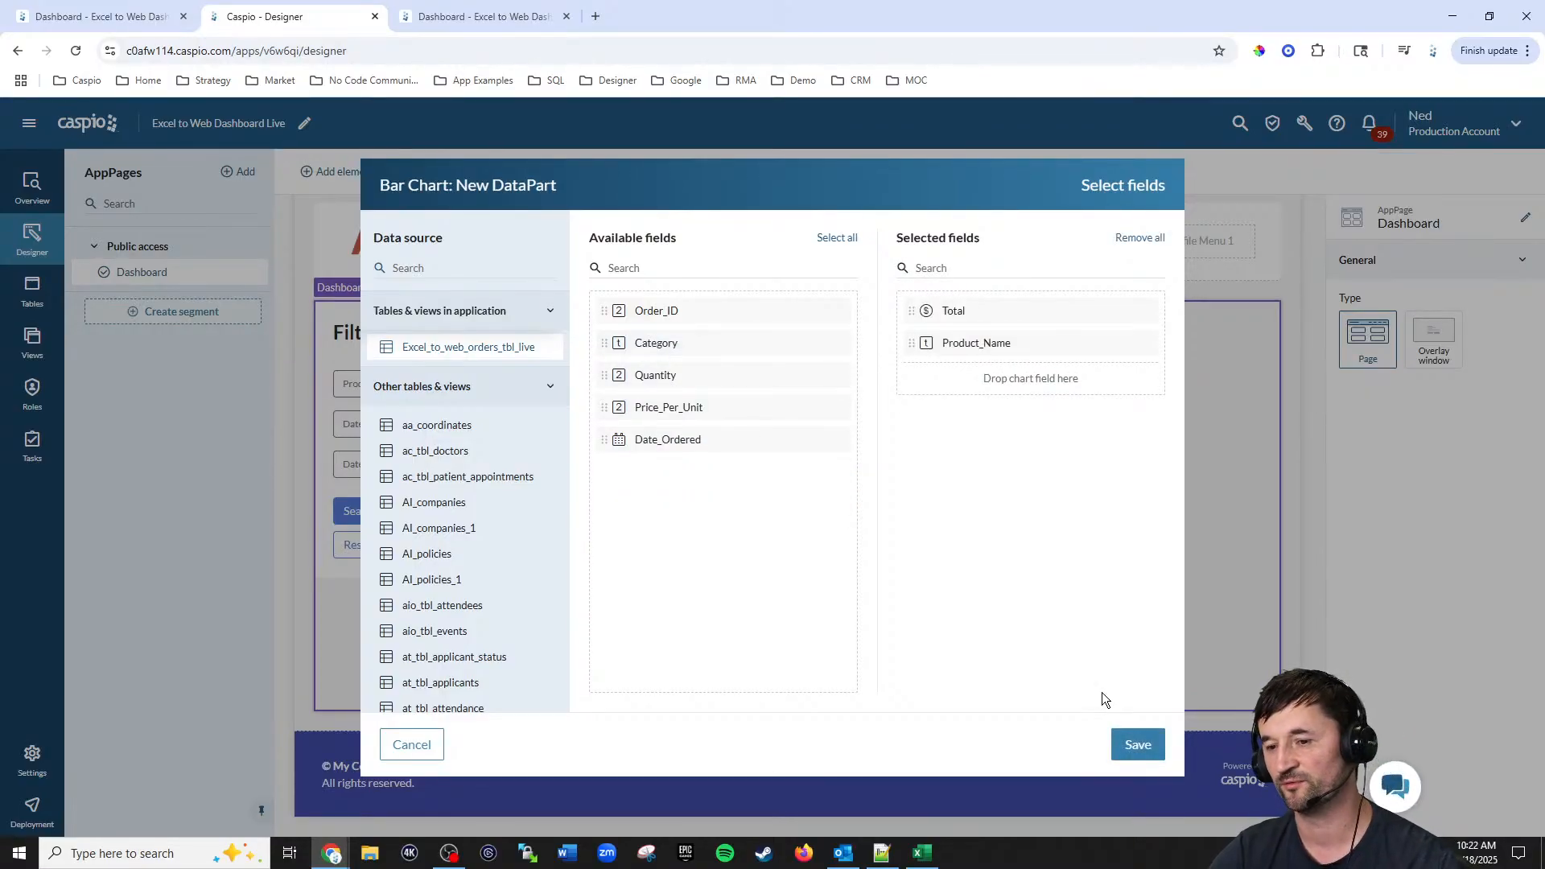
pyautogui.click(1138, 744)
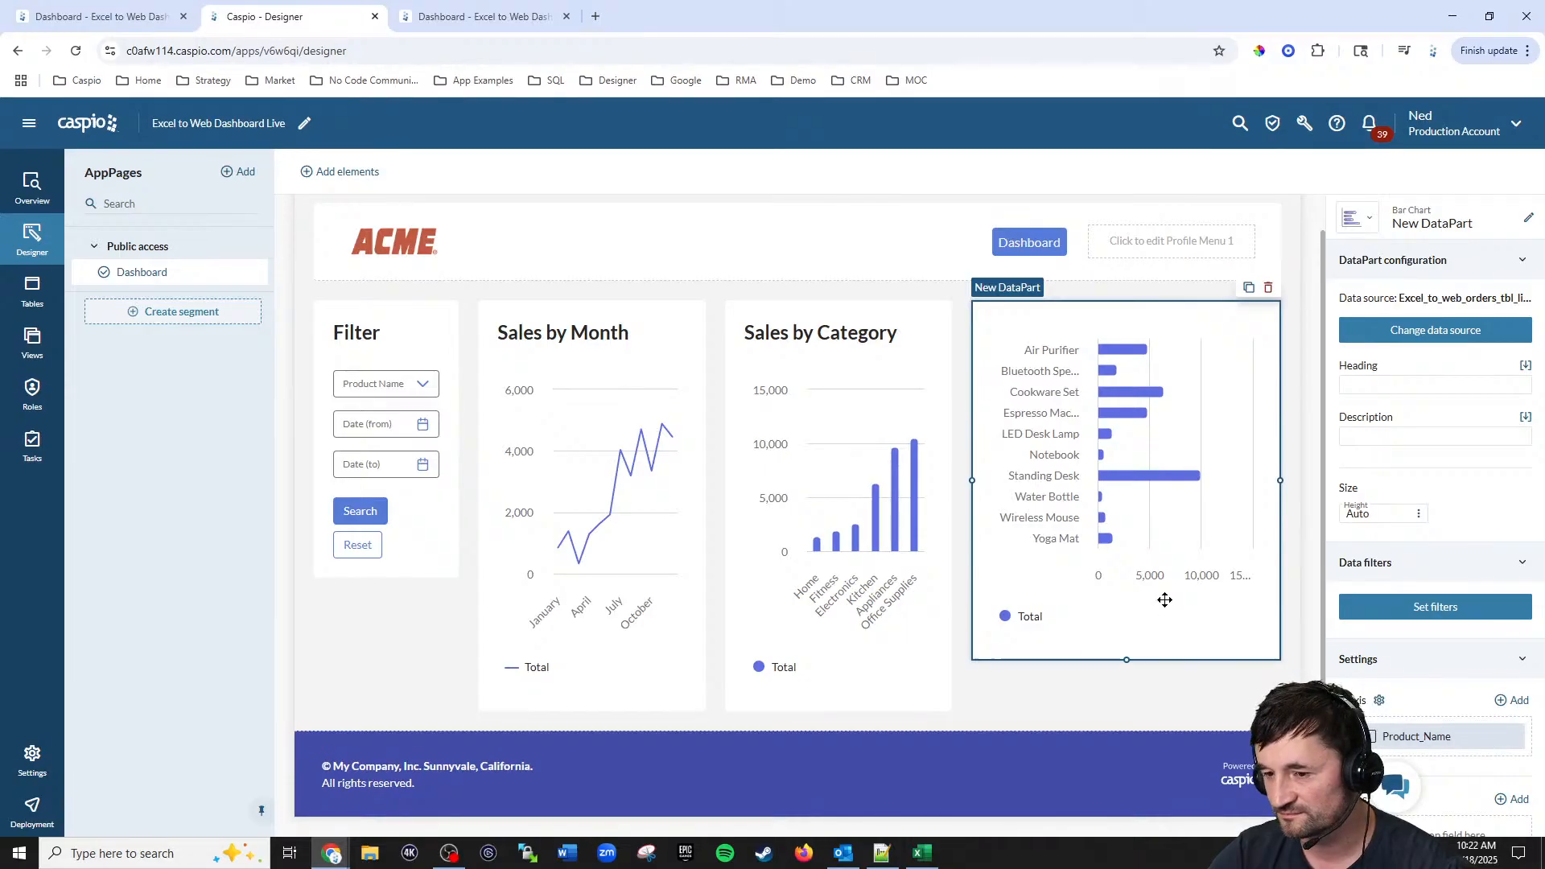
# Step: Set the new bar chart's heading and DataPart name to Sales by Product
pyautogui.click(1385, 386)
pyautogui.write('Sales by')
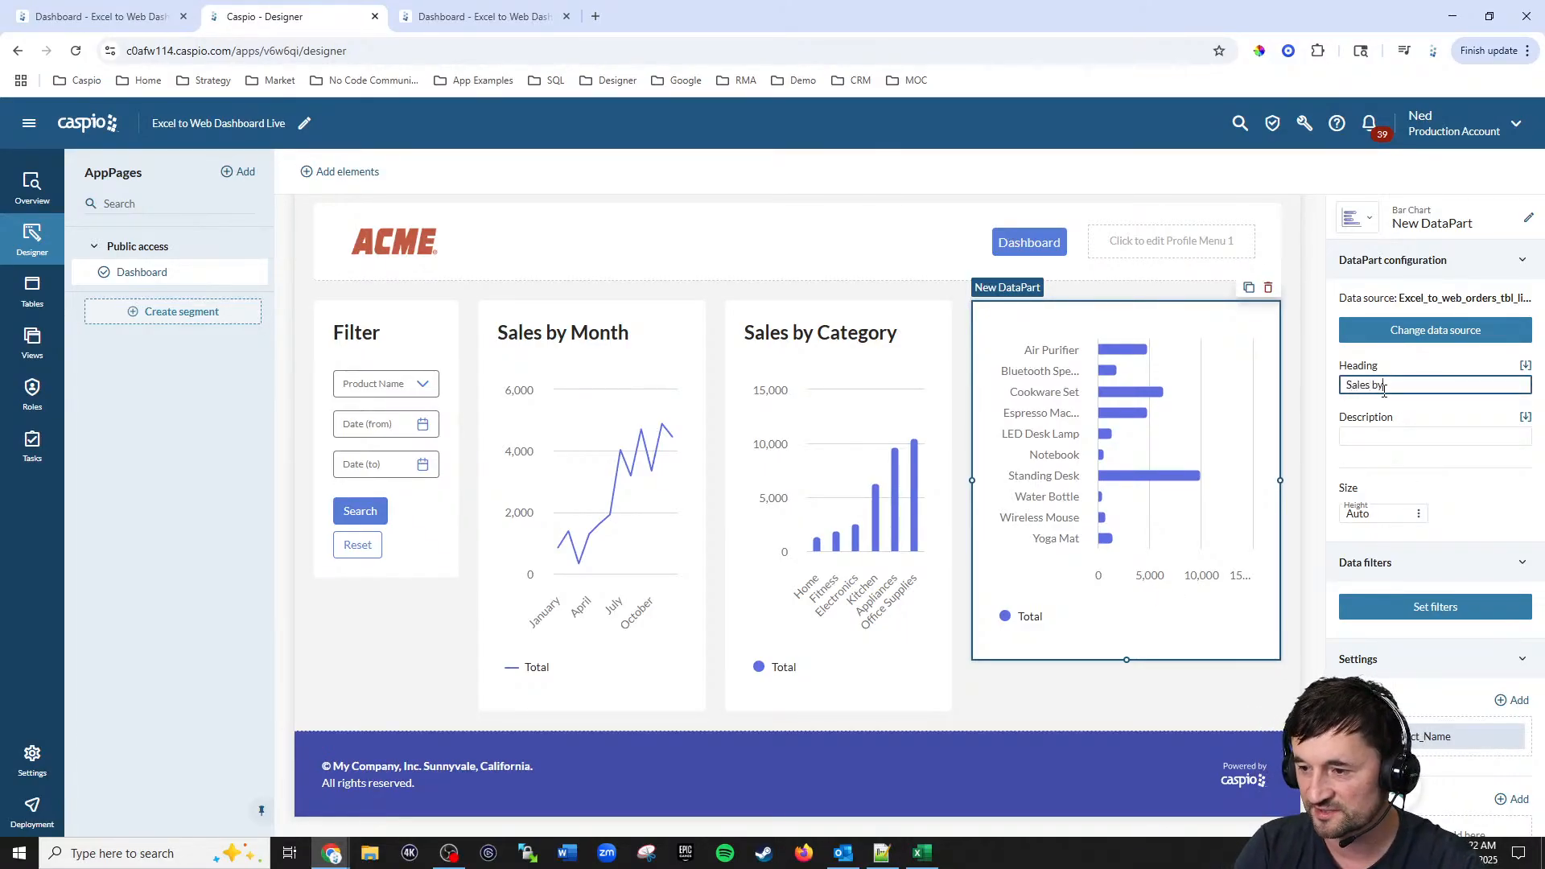
pyautogui.write(' Product')
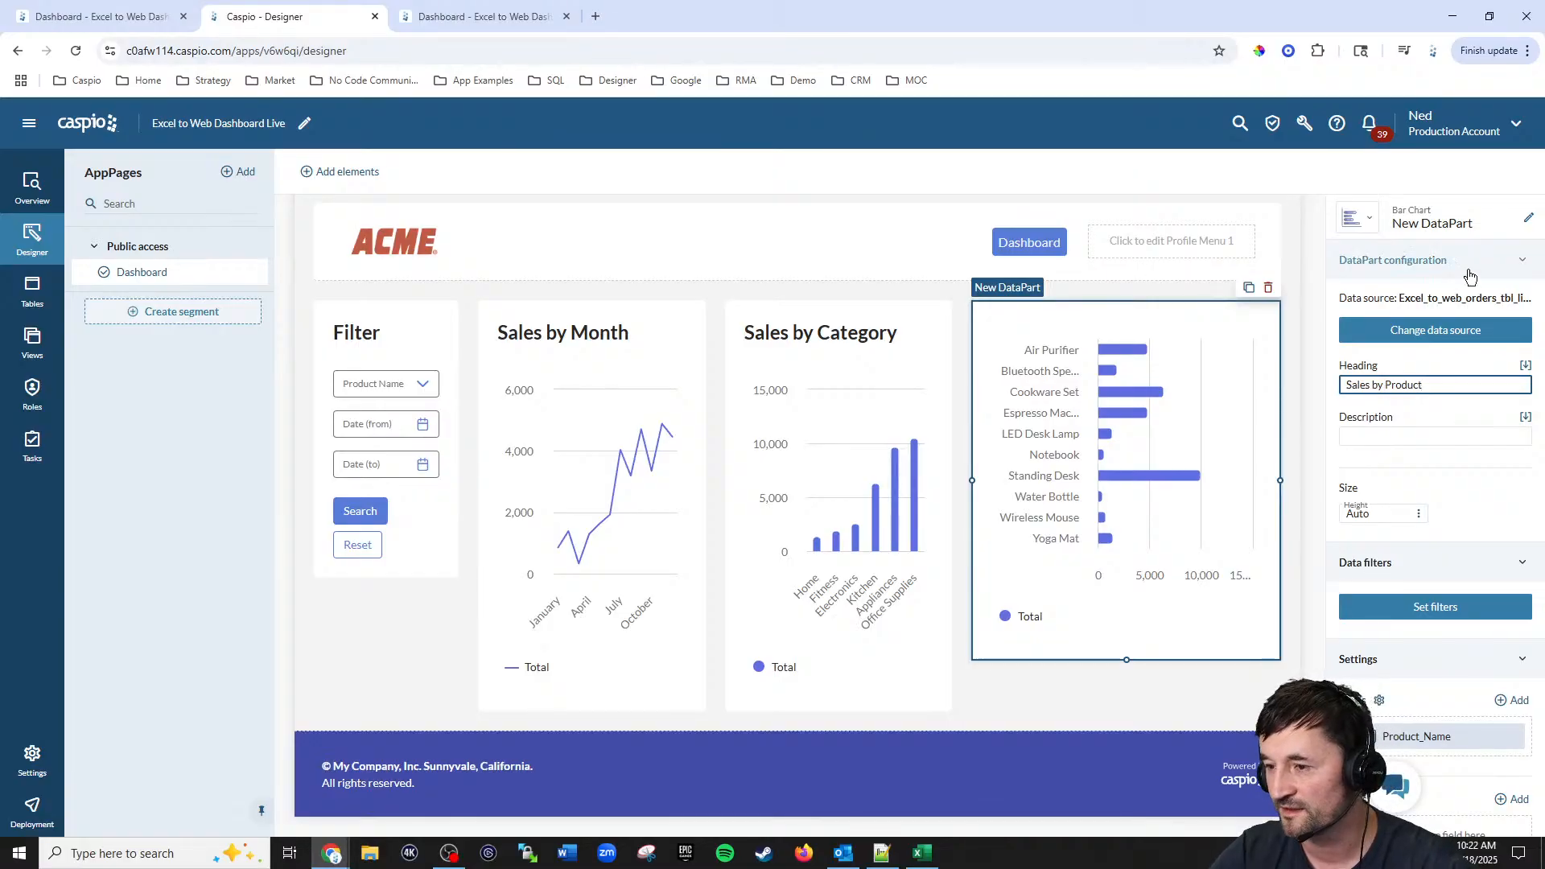
pyautogui.click(1530, 223)
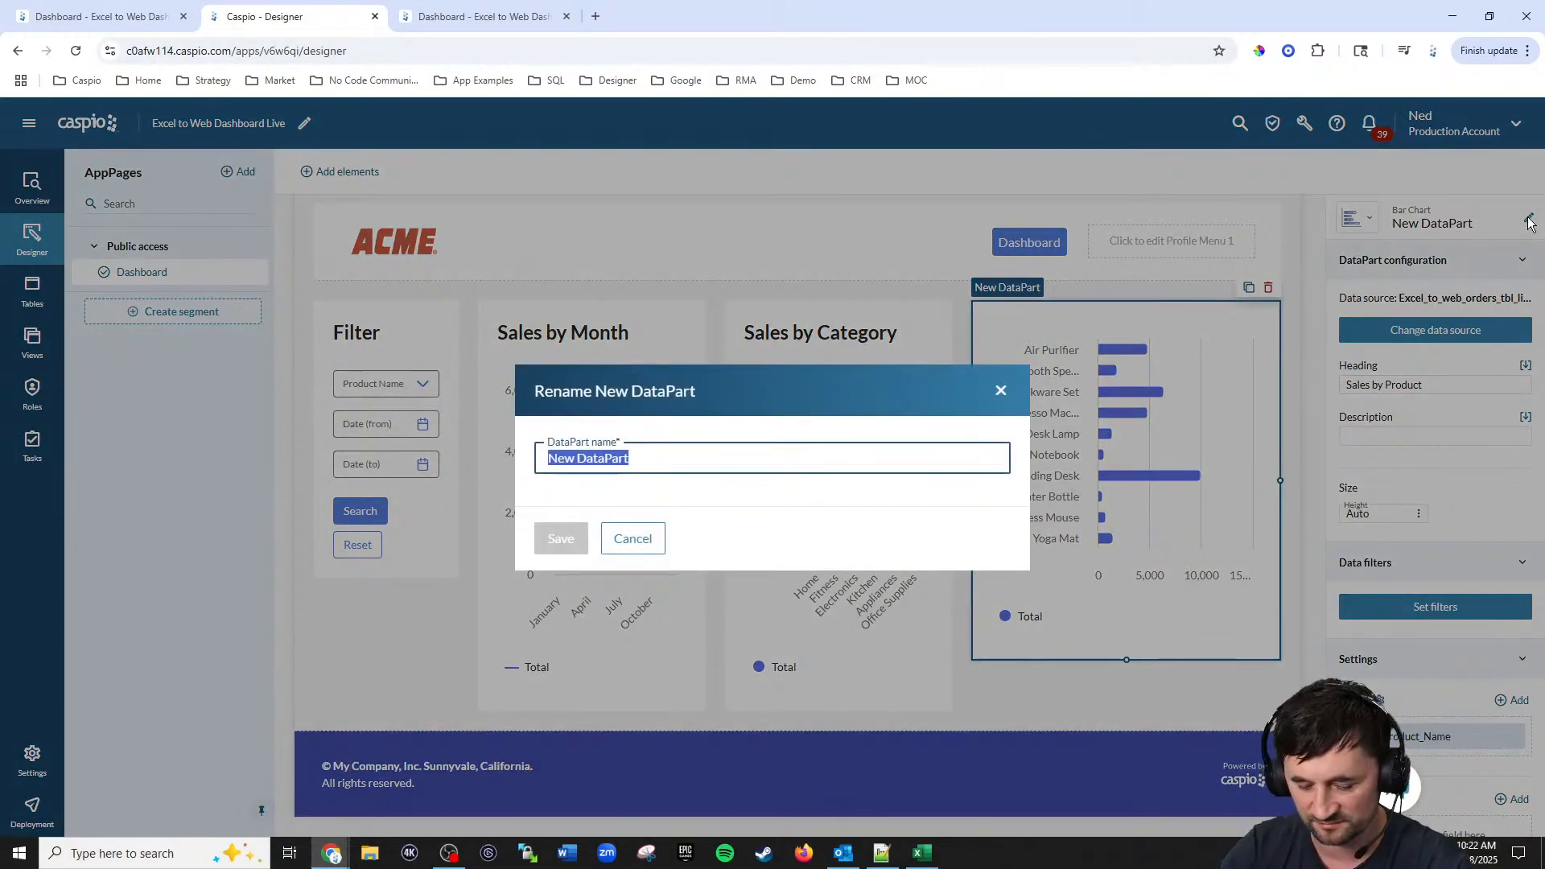
pyautogui.write('Sales by ')
pyautogui.write('Product')
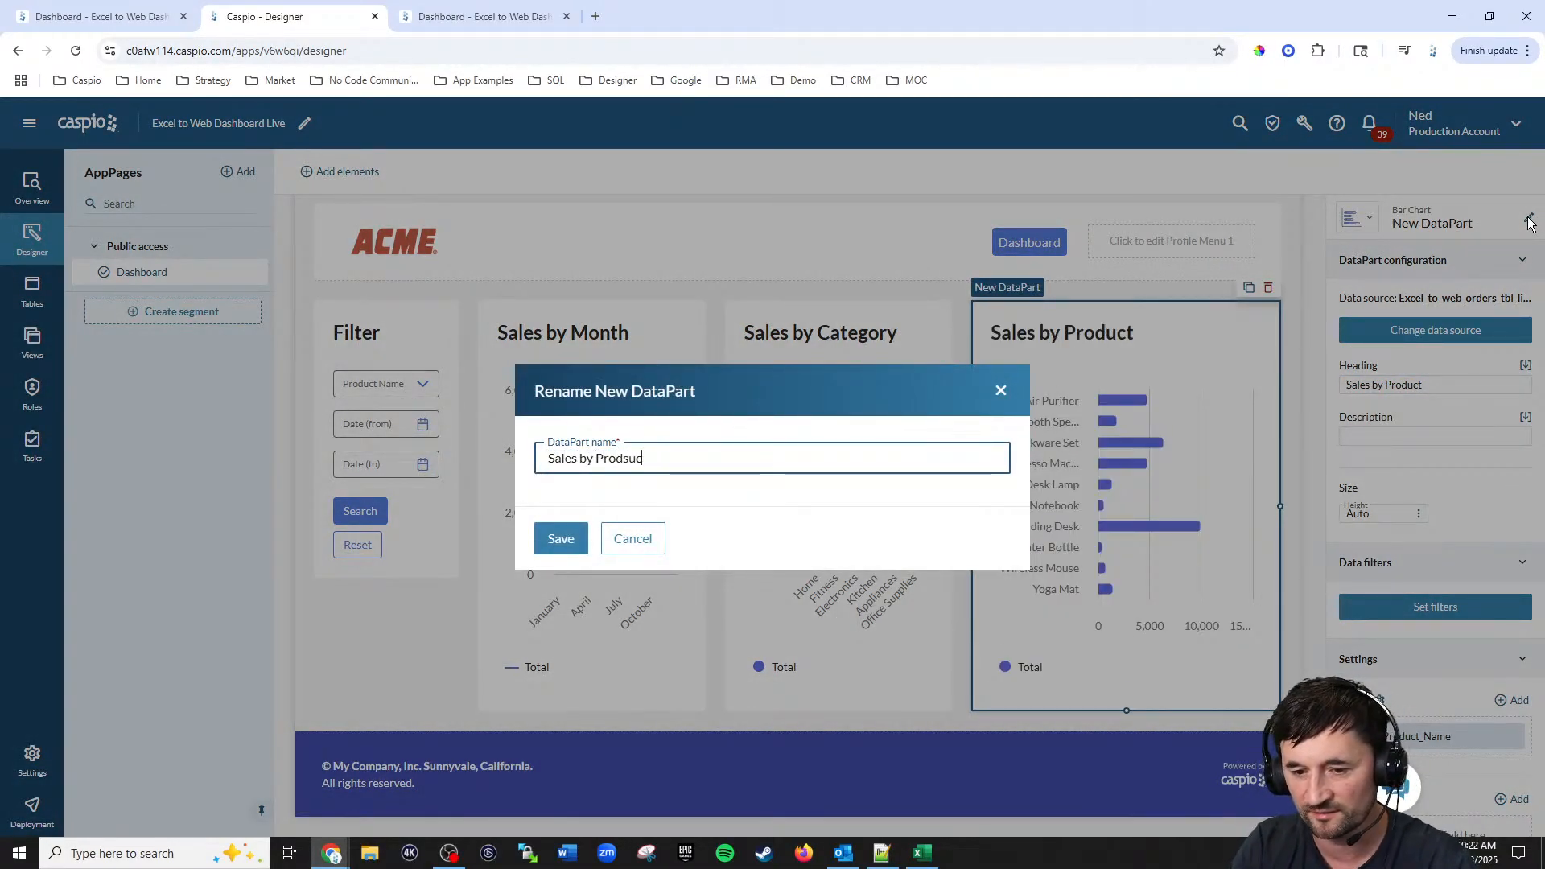
pyautogui.press('Return')
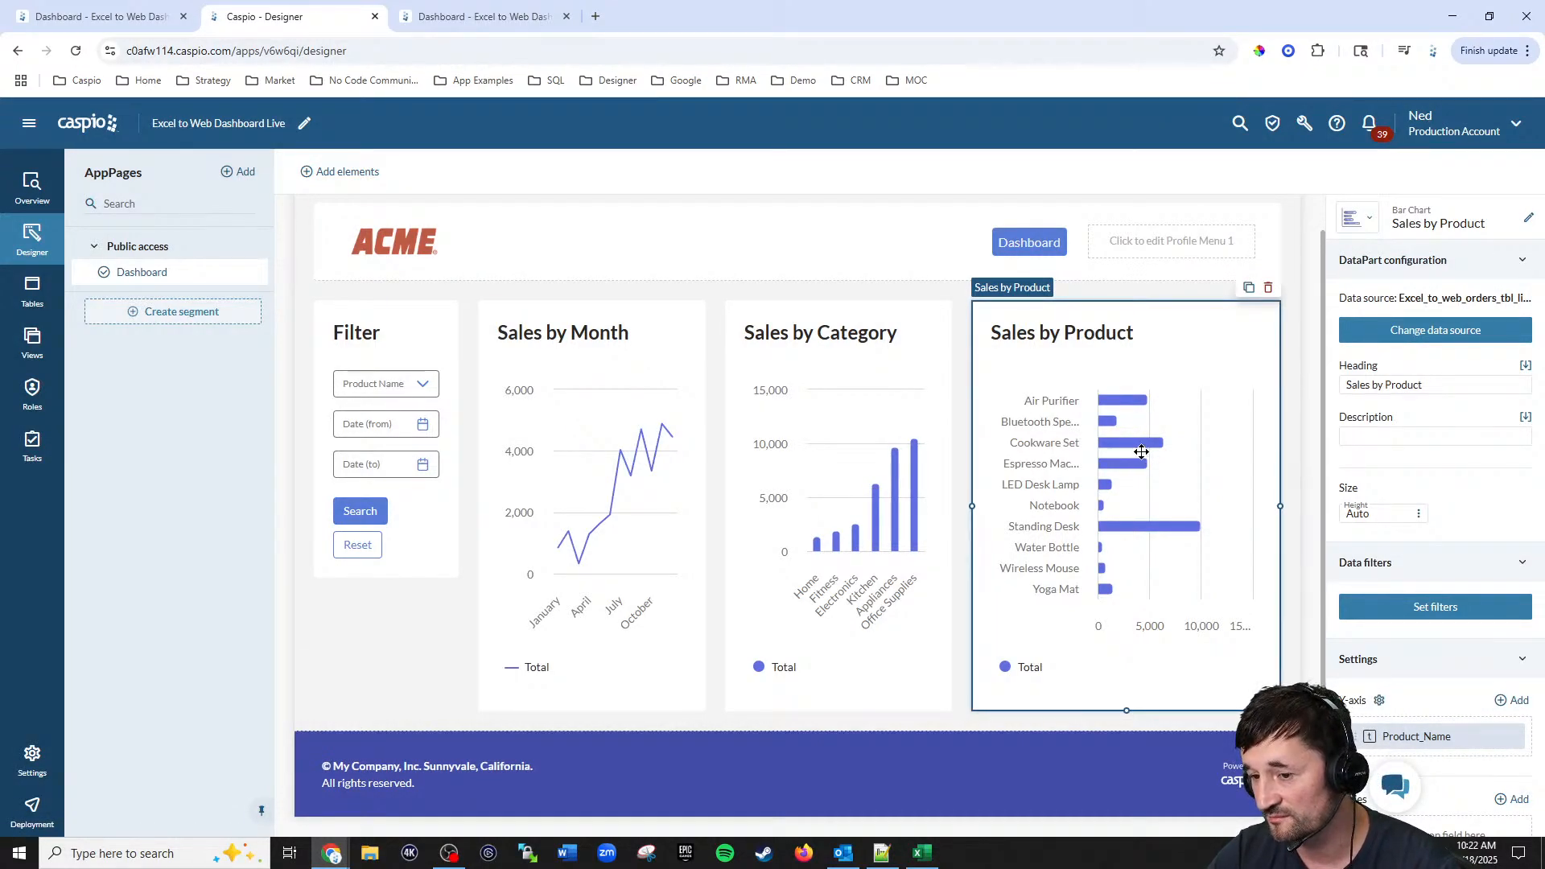
# Step: Set the Sales by Product chart's default sorting by field, replacing Product_Name with Total (Sum) in descending order
pyautogui.scroll(-10, 1432, 499)
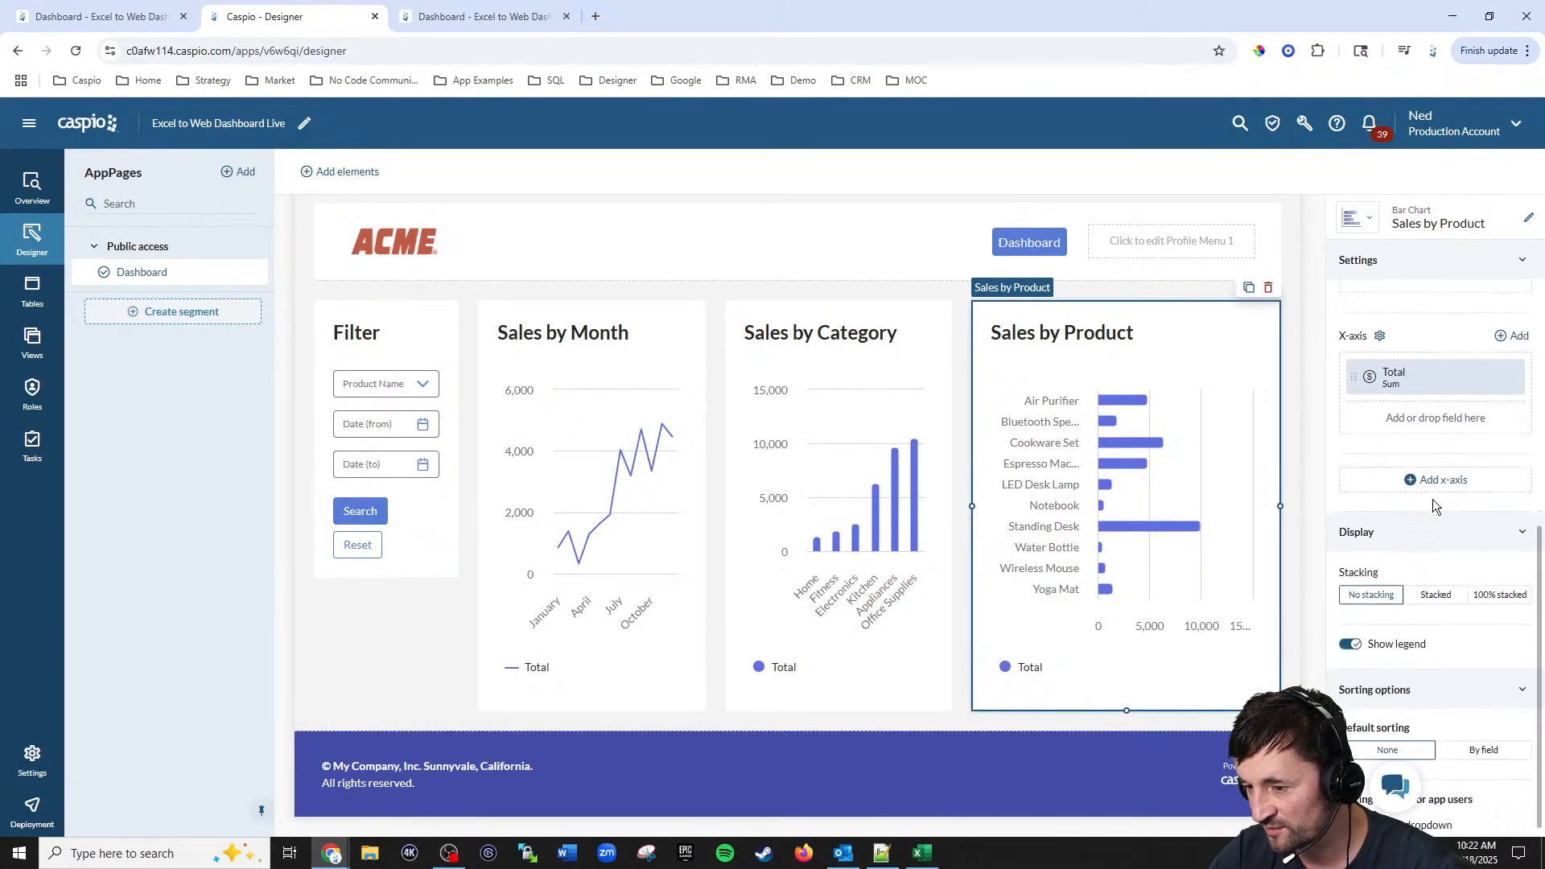
pyautogui.click(1484, 735)
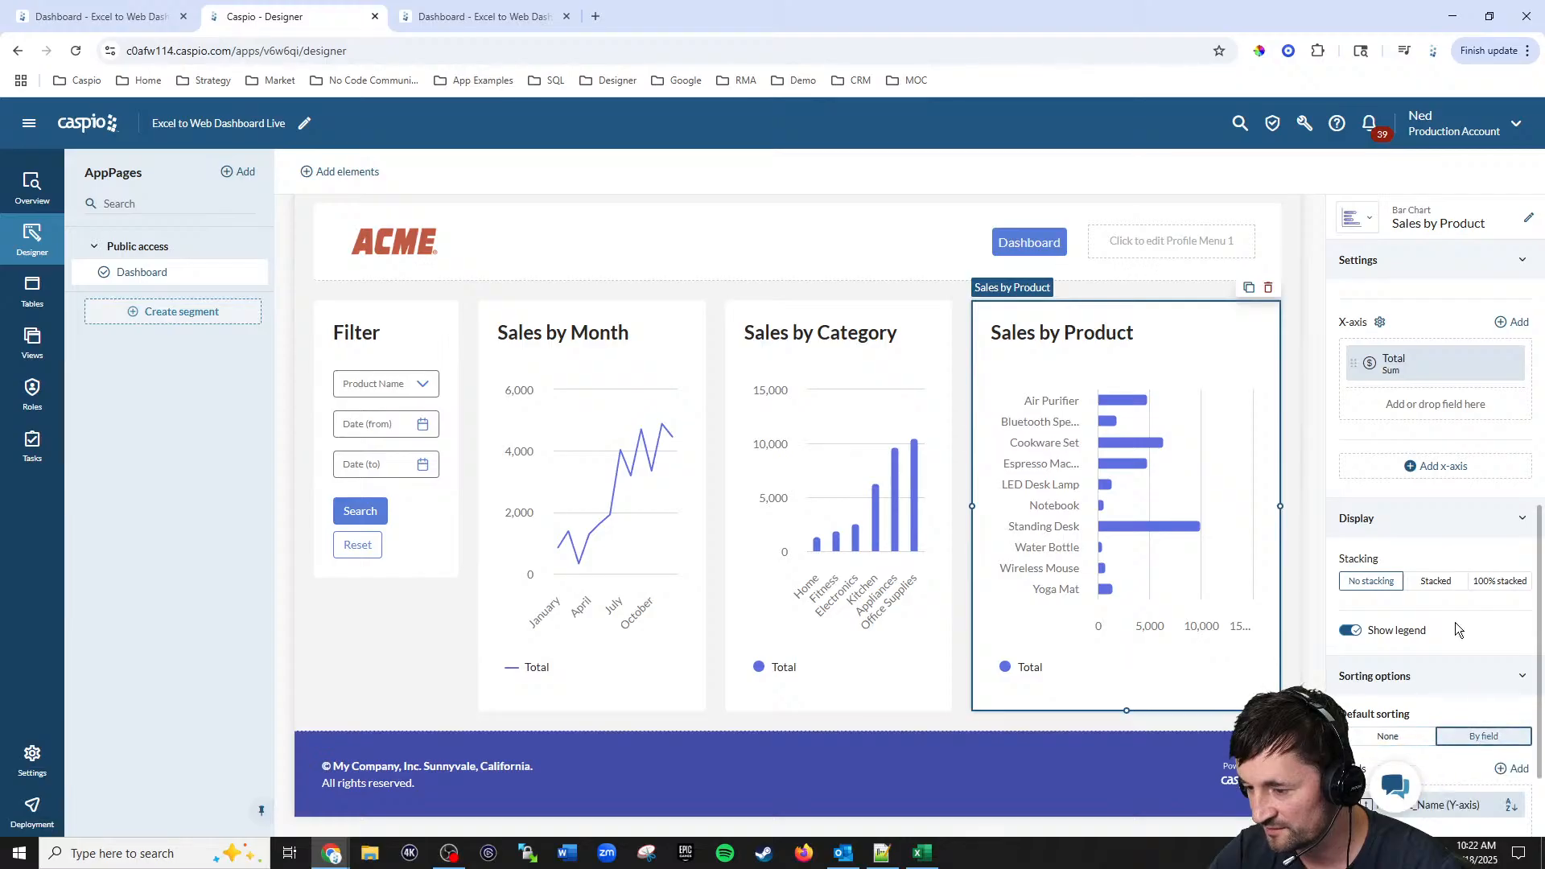
pyautogui.scroll(-2, 1456, 596)
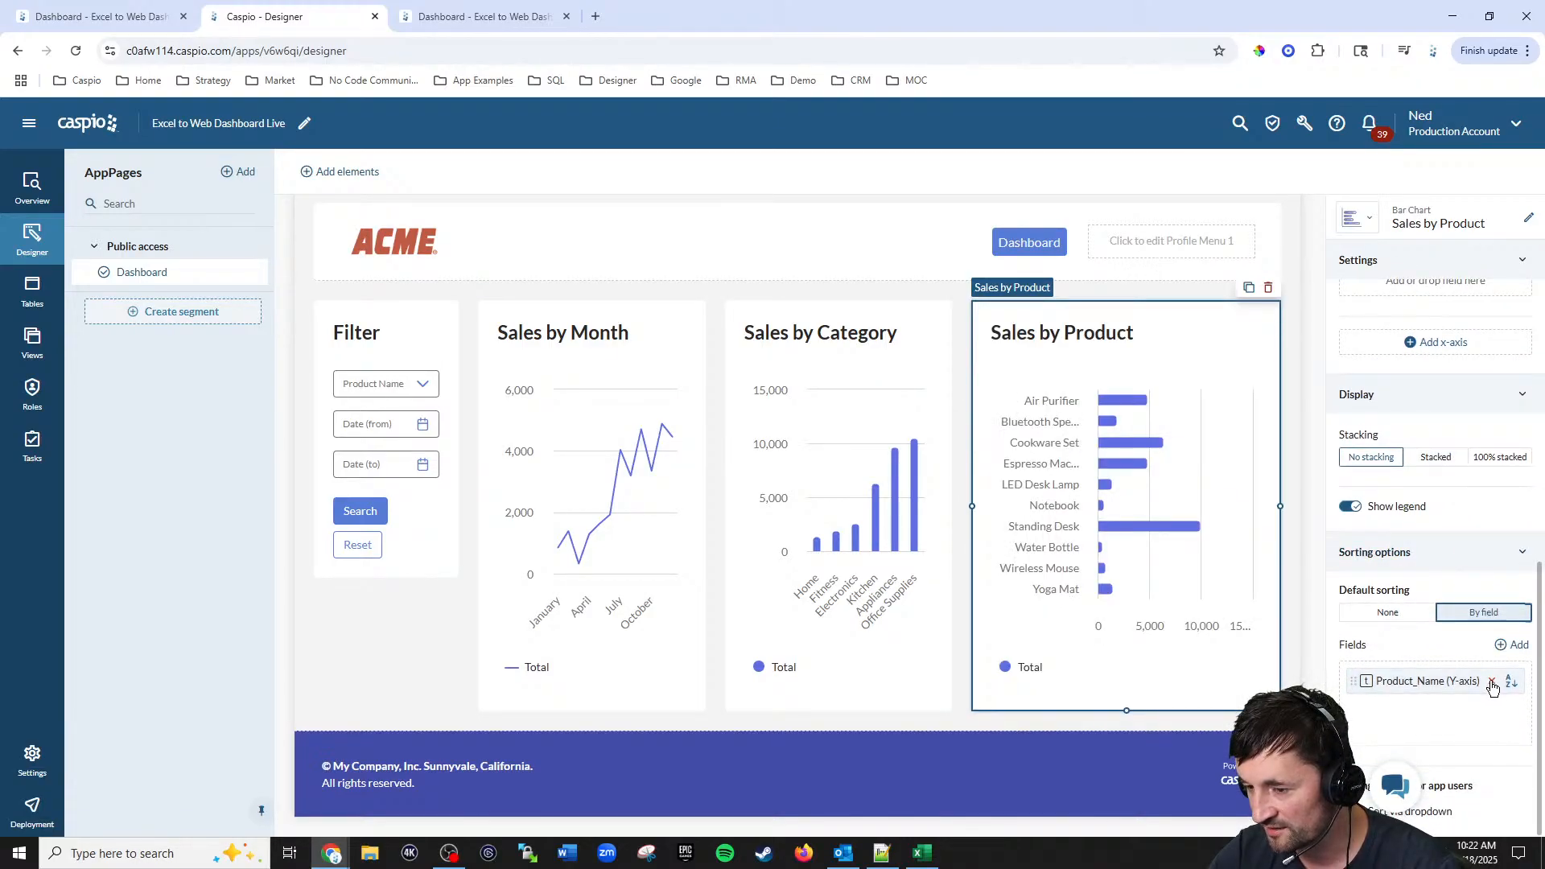
pyautogui.click(1491, 683)
pyautogui.click(1513, 645)
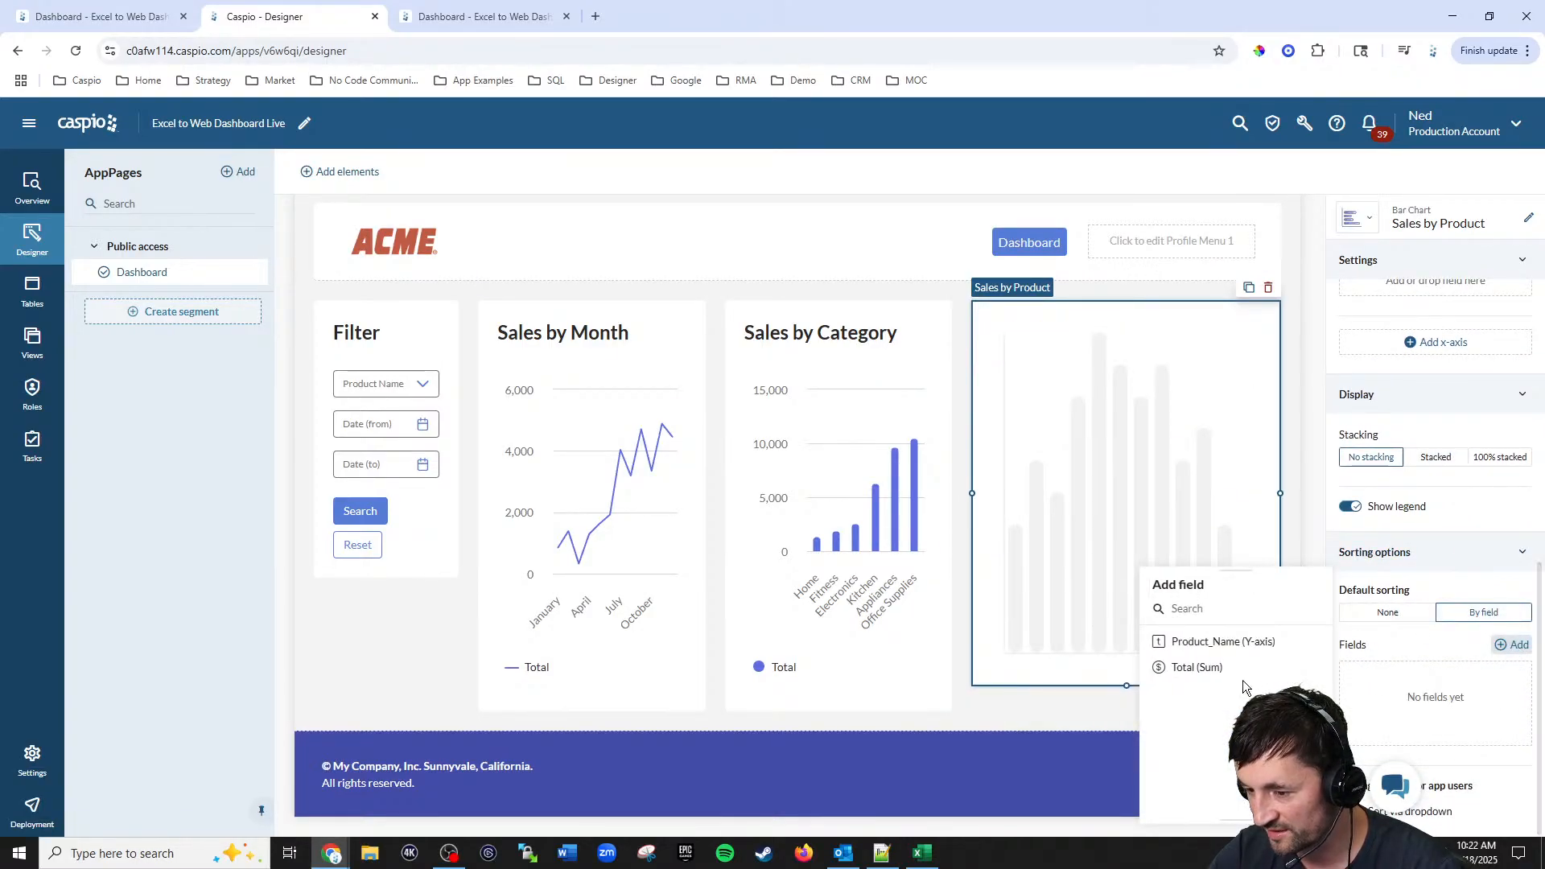
pyautogui.click(1211, 668)
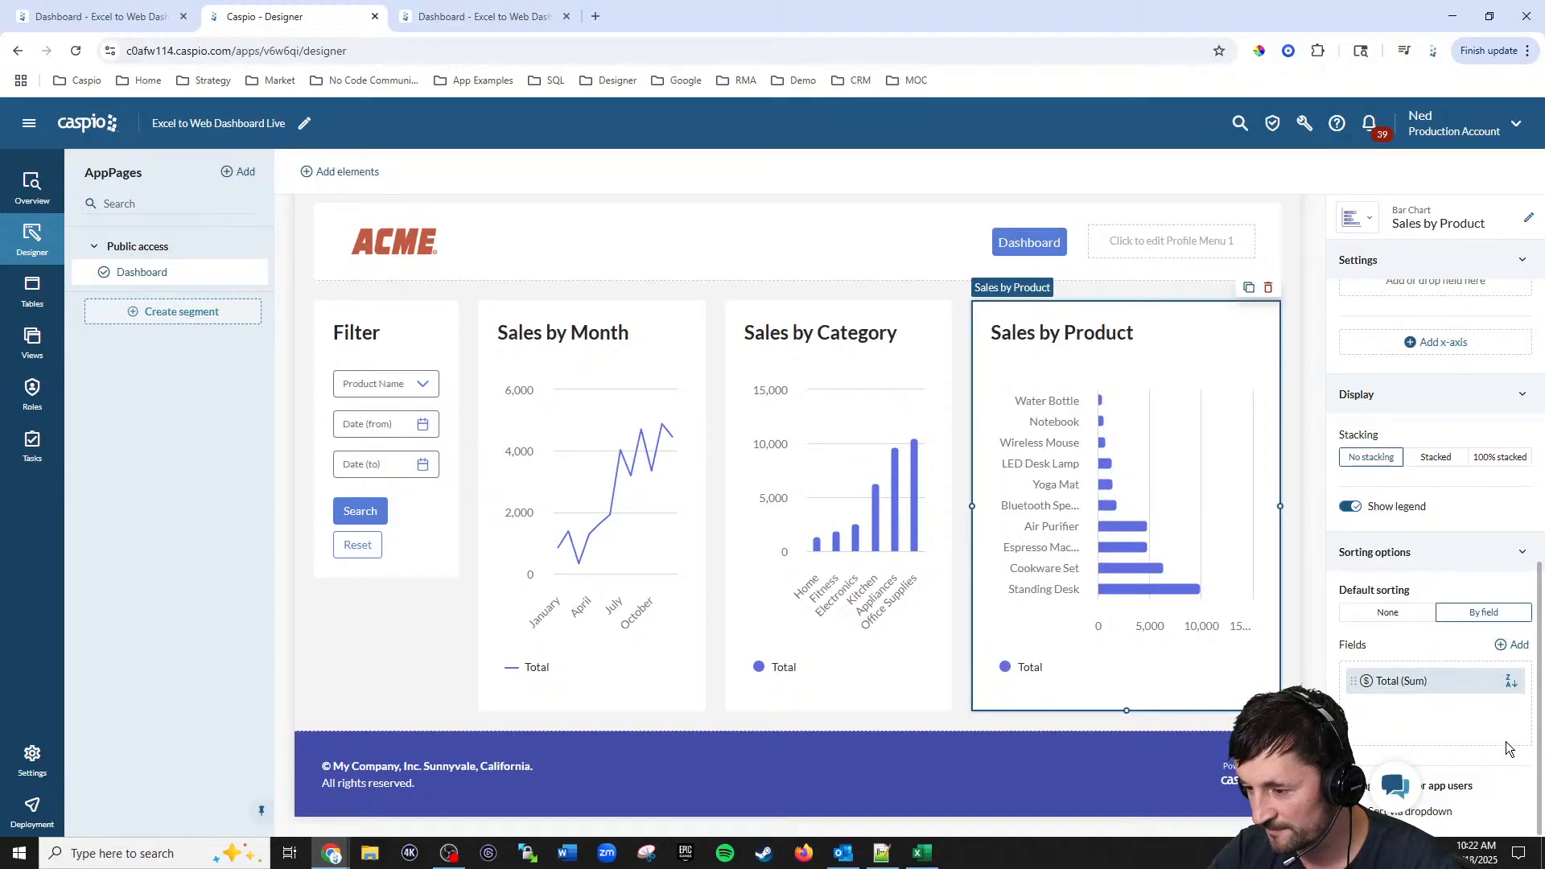
pyautogui.click(1511, 681)
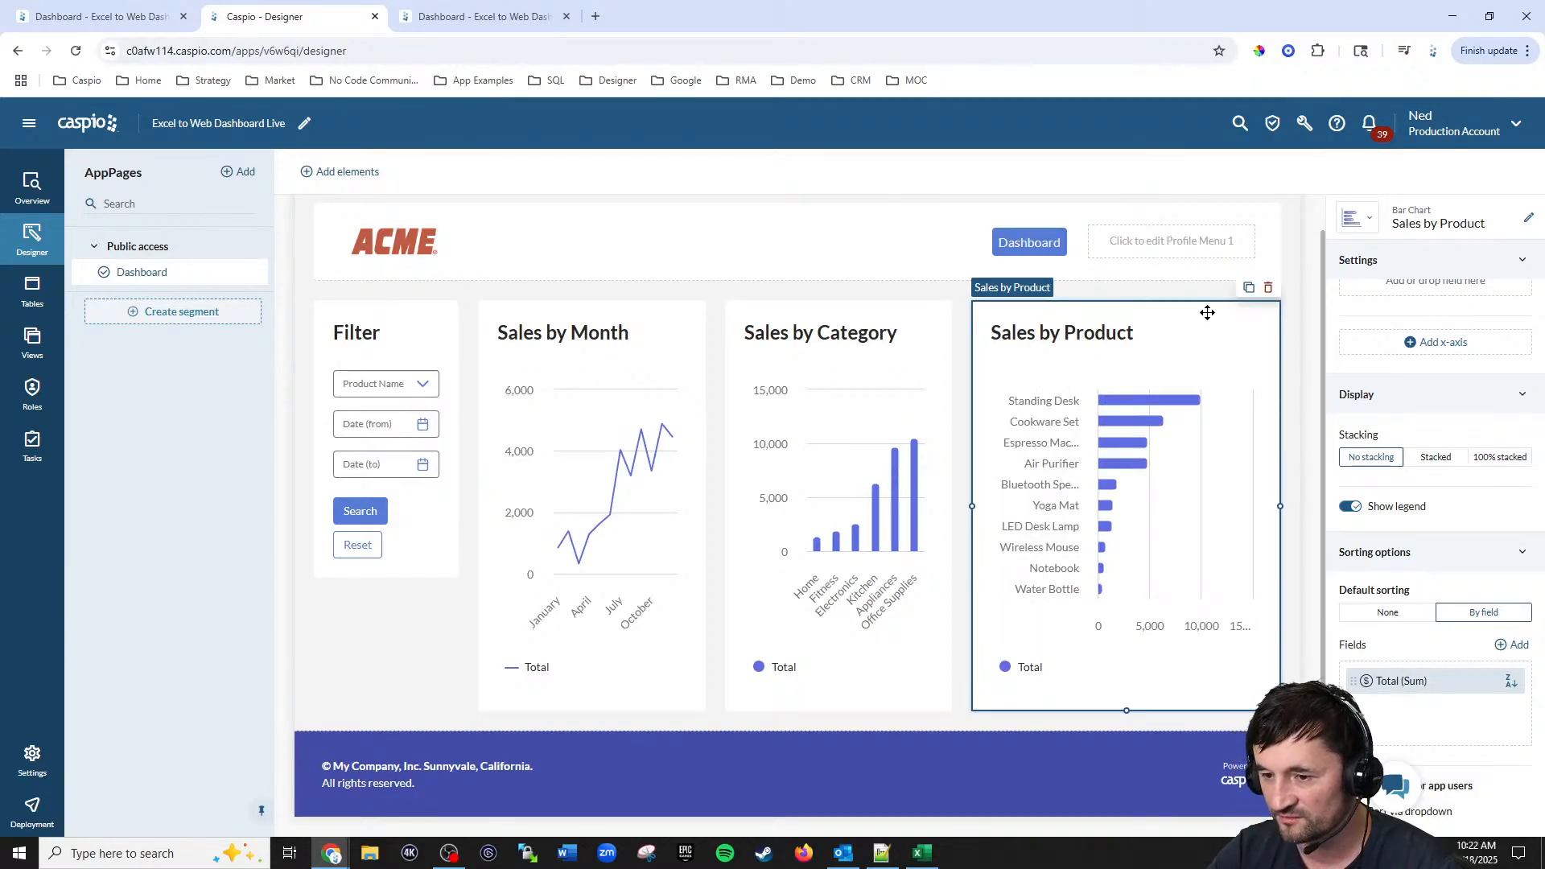
# Step: Open the deployed dashboard to check the new Sales by Product chart
pyautogui.click(485, 17)
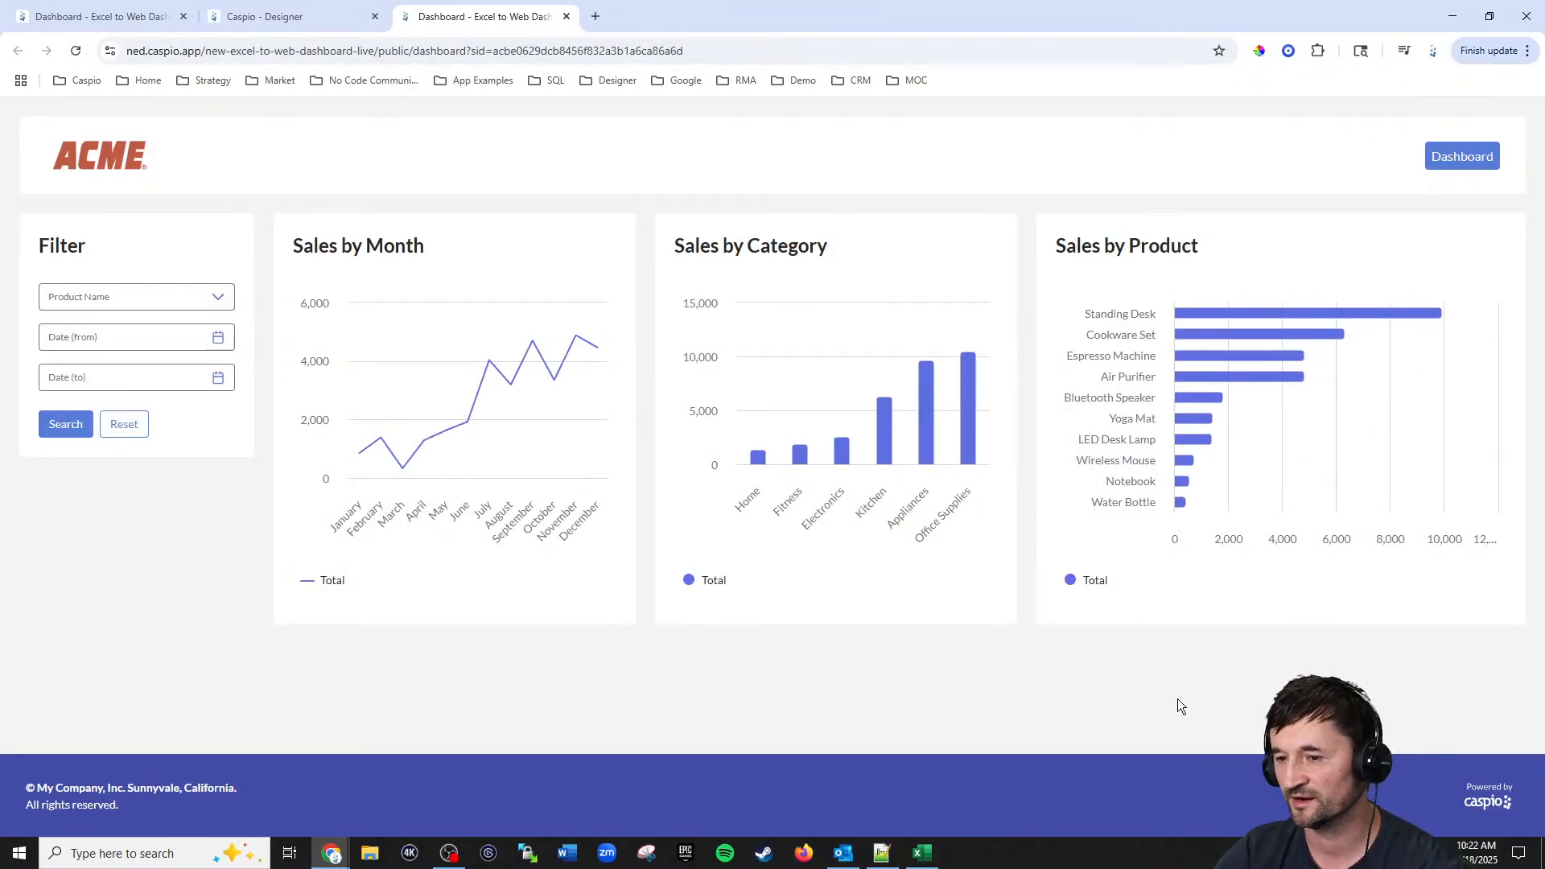
pyautogui.moveTo(1371, 313)
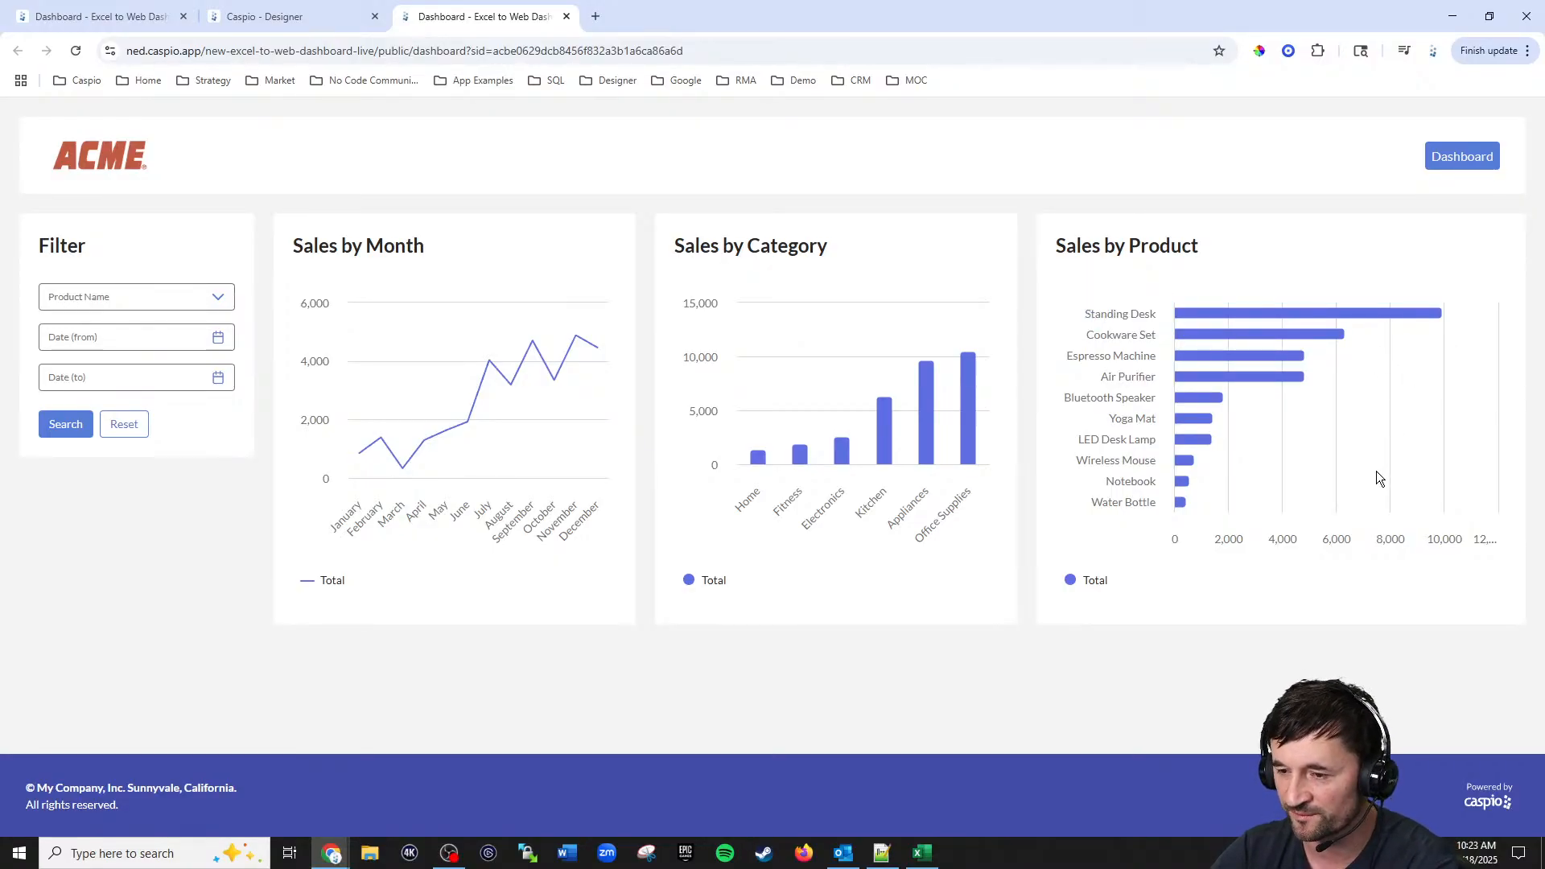
pyautogui.moveTo(1180, 504)
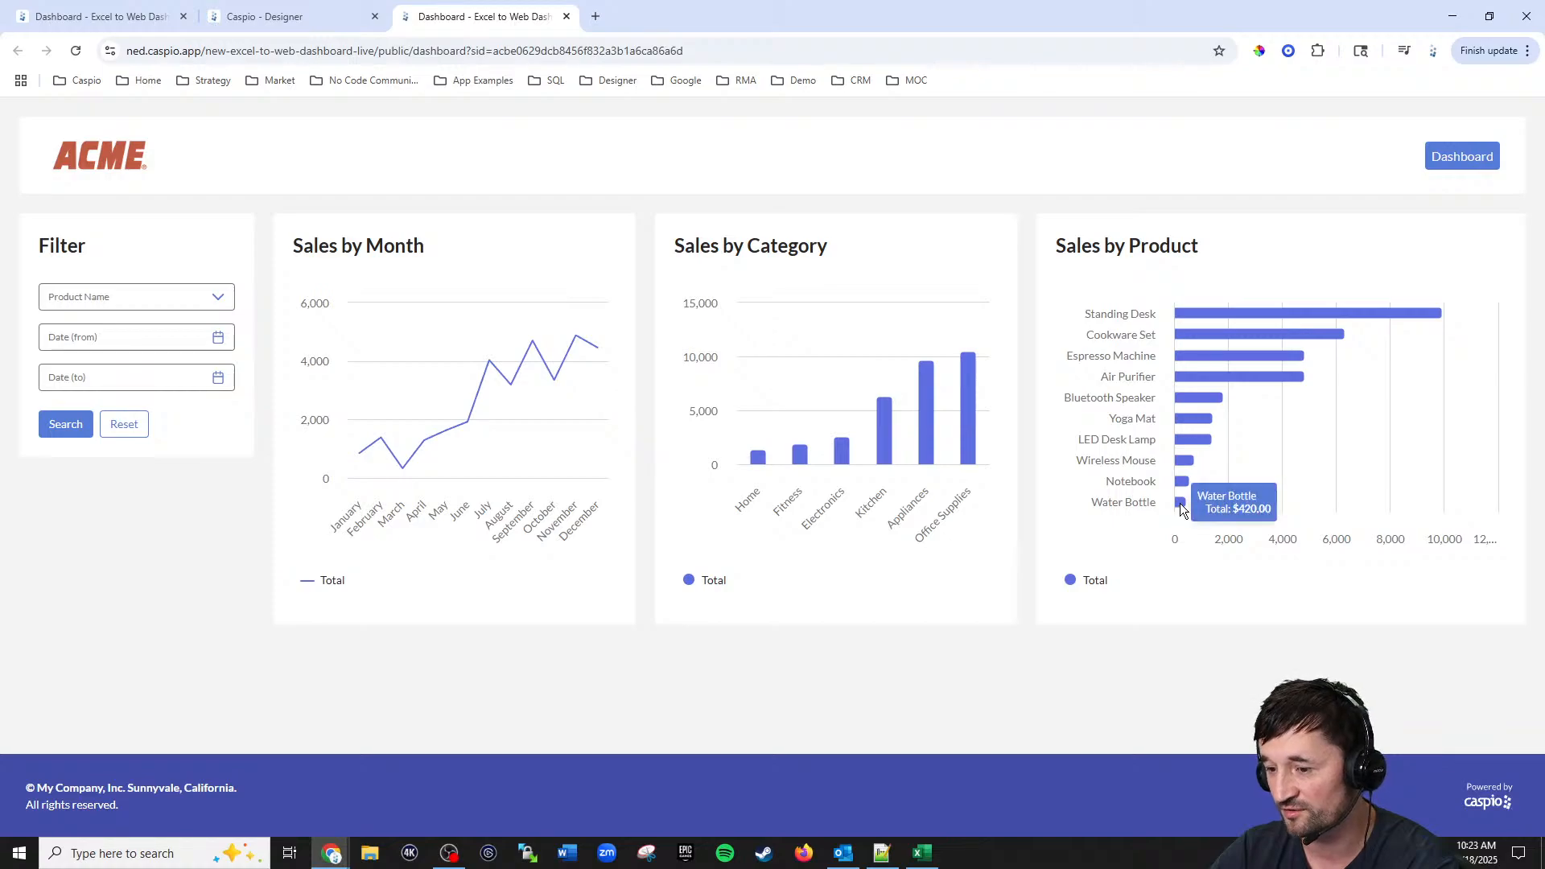
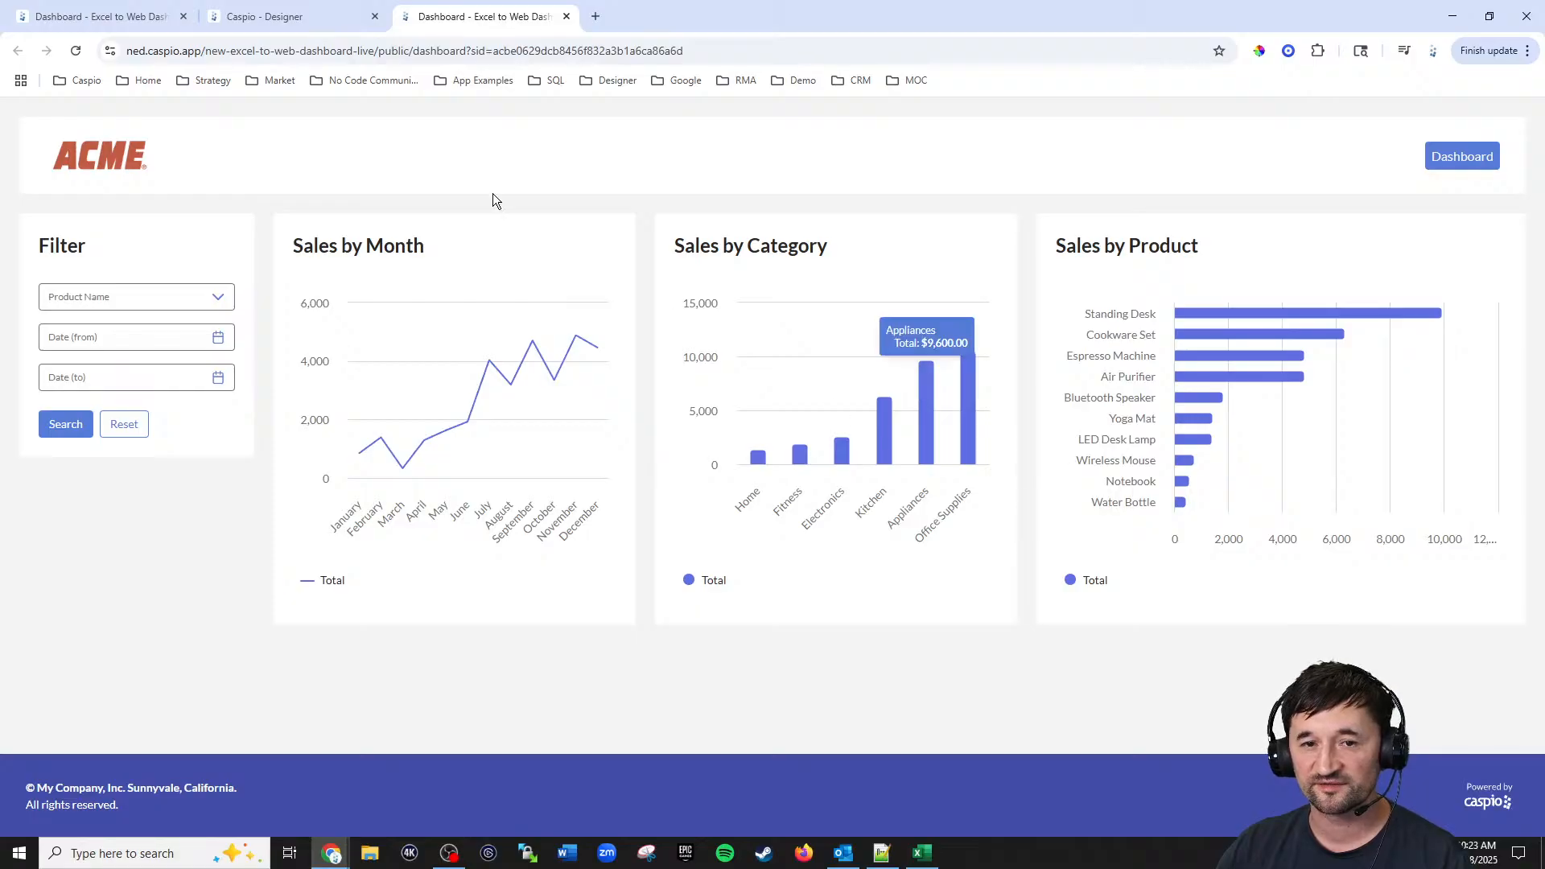
# Step: Add a column chart DataPart below Sales by Month using Excel_to_web_orders_tbl_live with the Date_Ordered and Product_Name fields
pyautogui.click(95, 22)
pyautogui.scroll(-4, 748, 431)
pyautogui.scroll(-1, 751, 416)
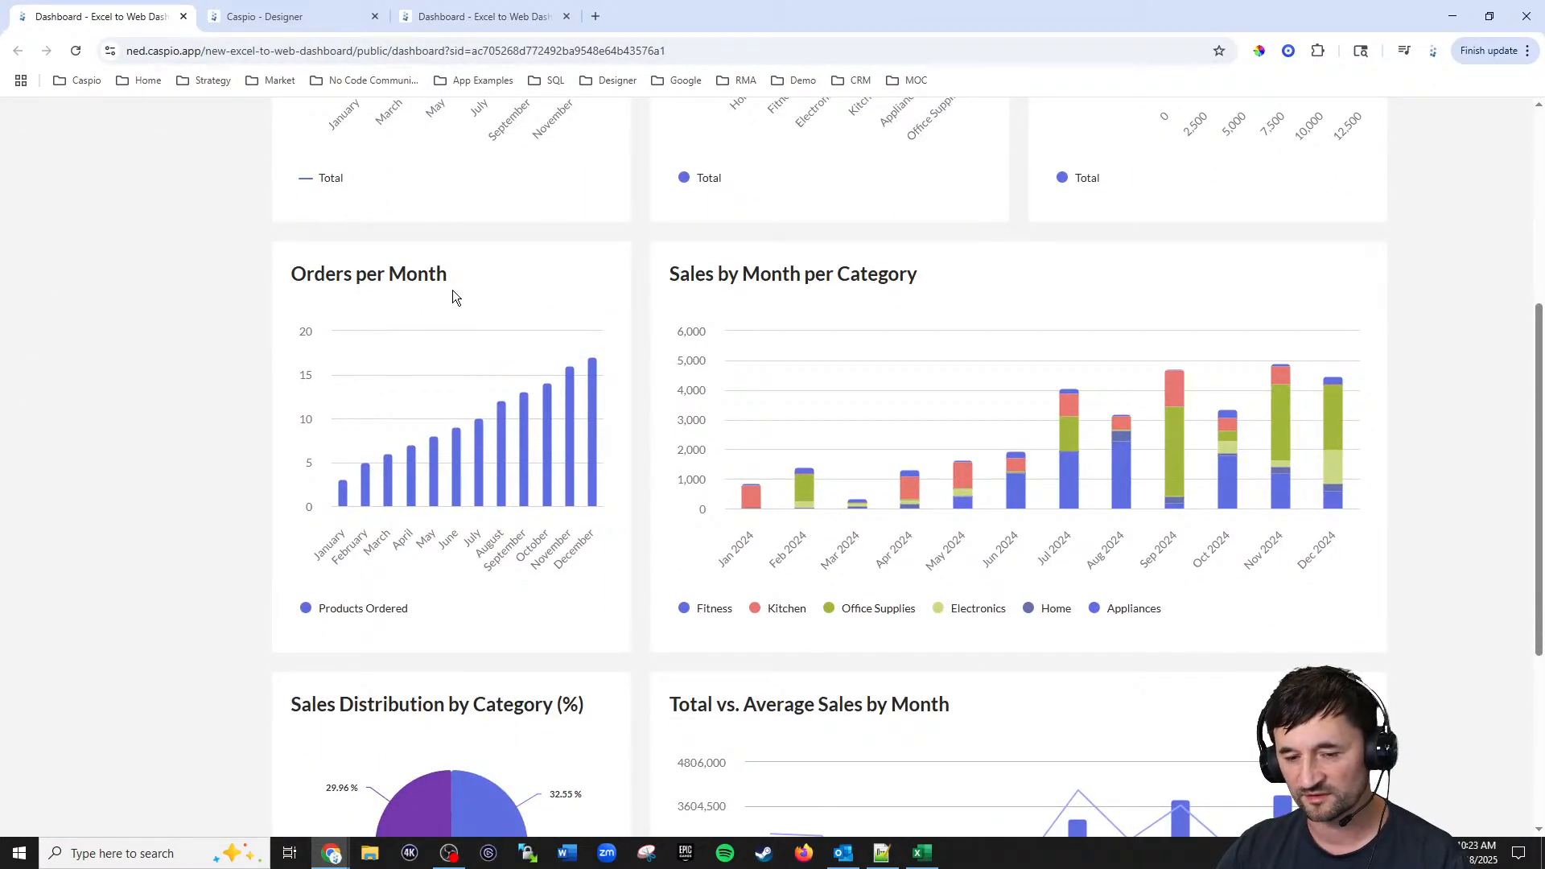
pyautogui.click(299, 16)
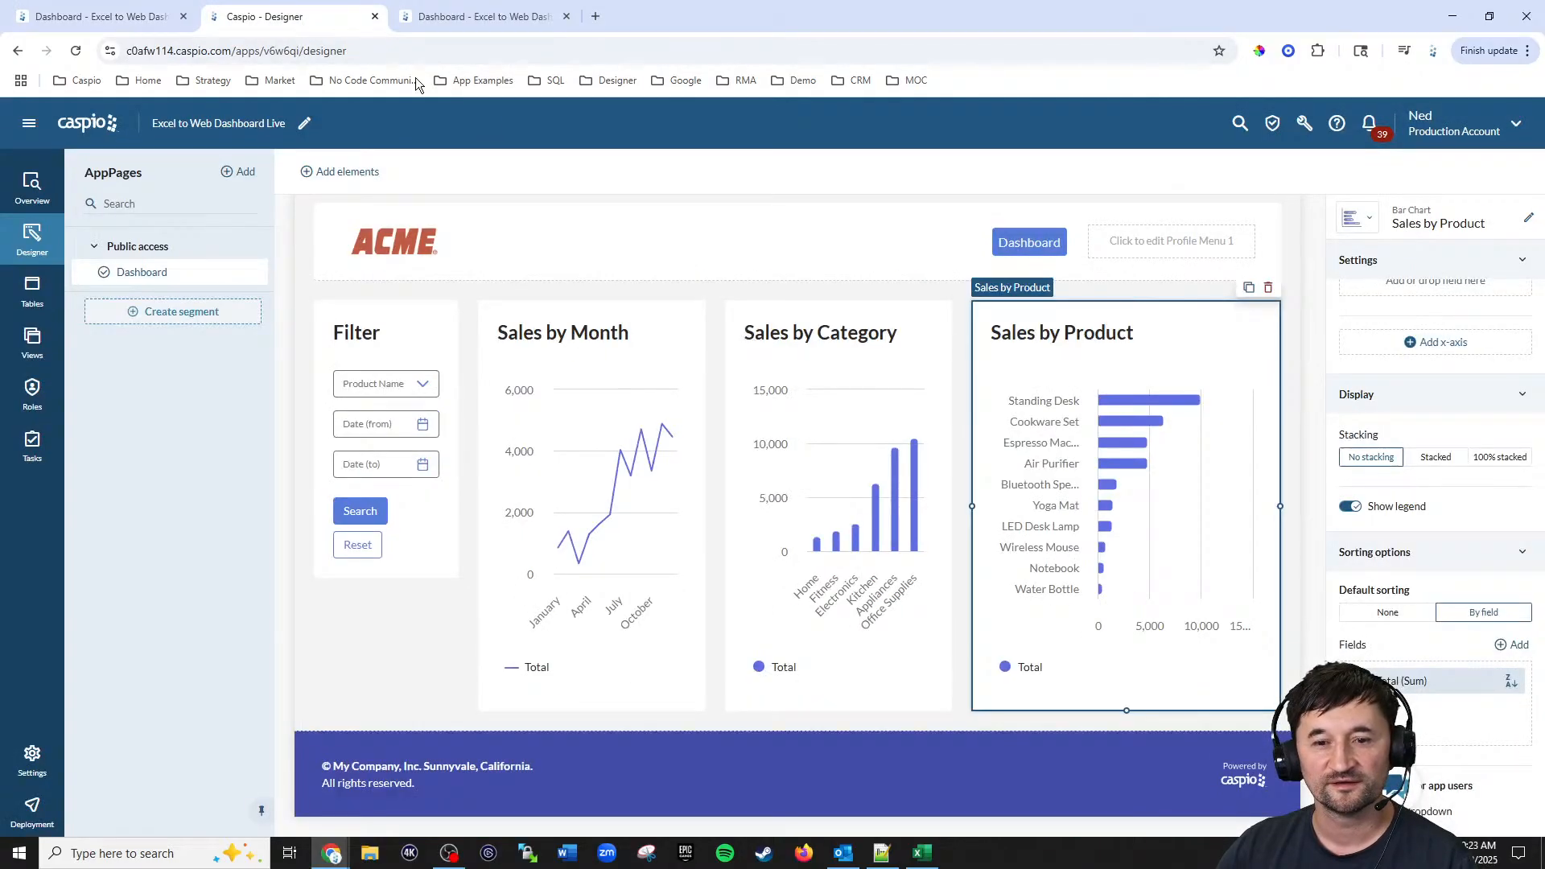
pyautogui.click(341, 172)
pyautogui.scroll(-2, 429, 434)
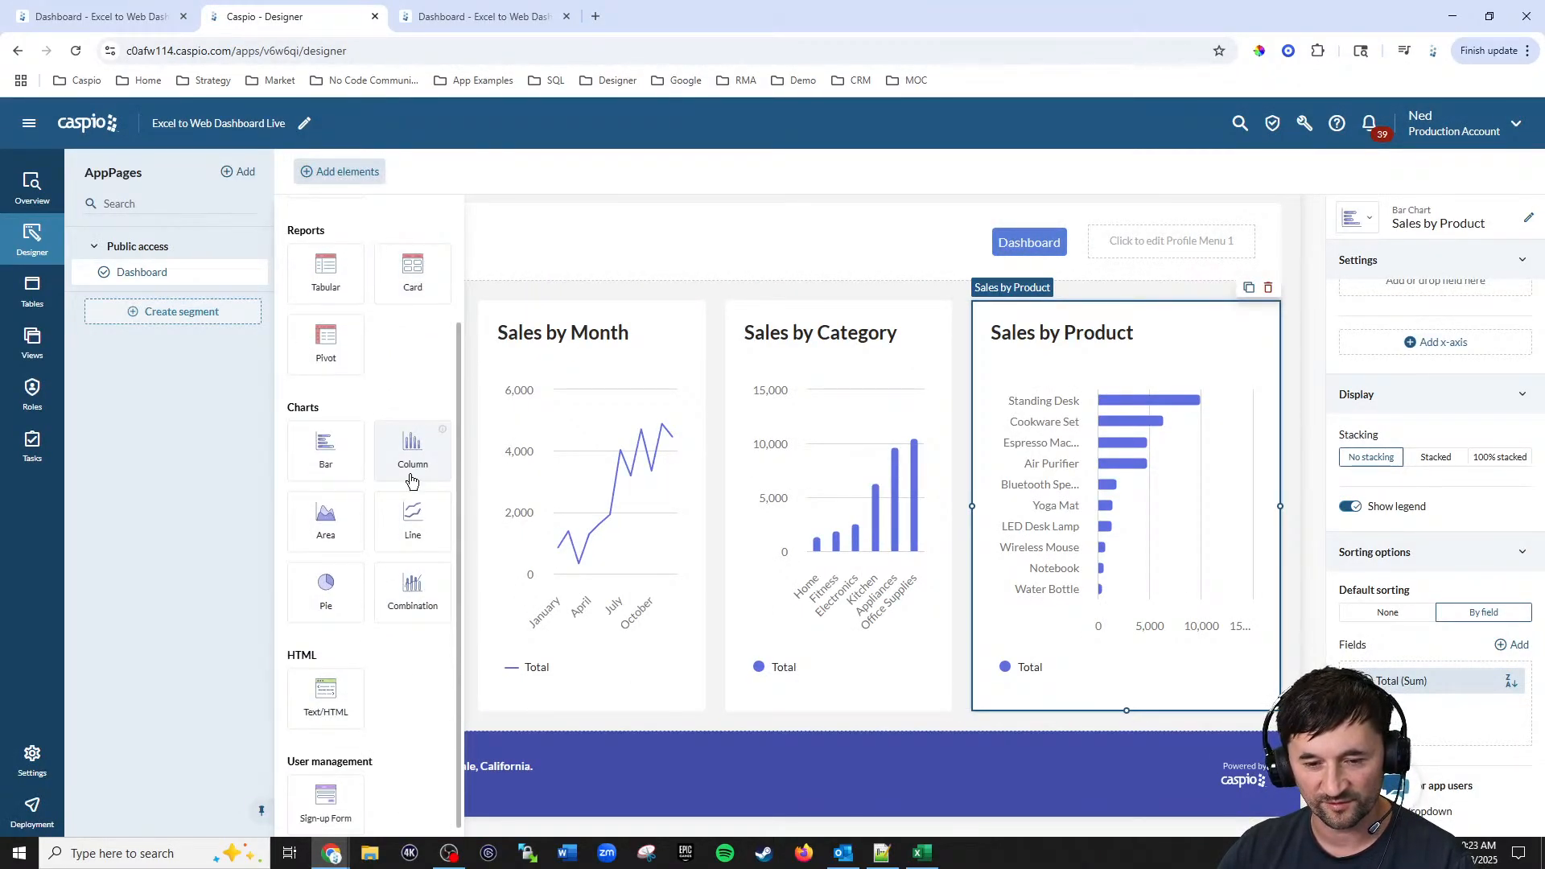
pyautogui.moveTo(406, 456); pyautogui.dragTo(623, 682)
pyautogui.click(470, 351)
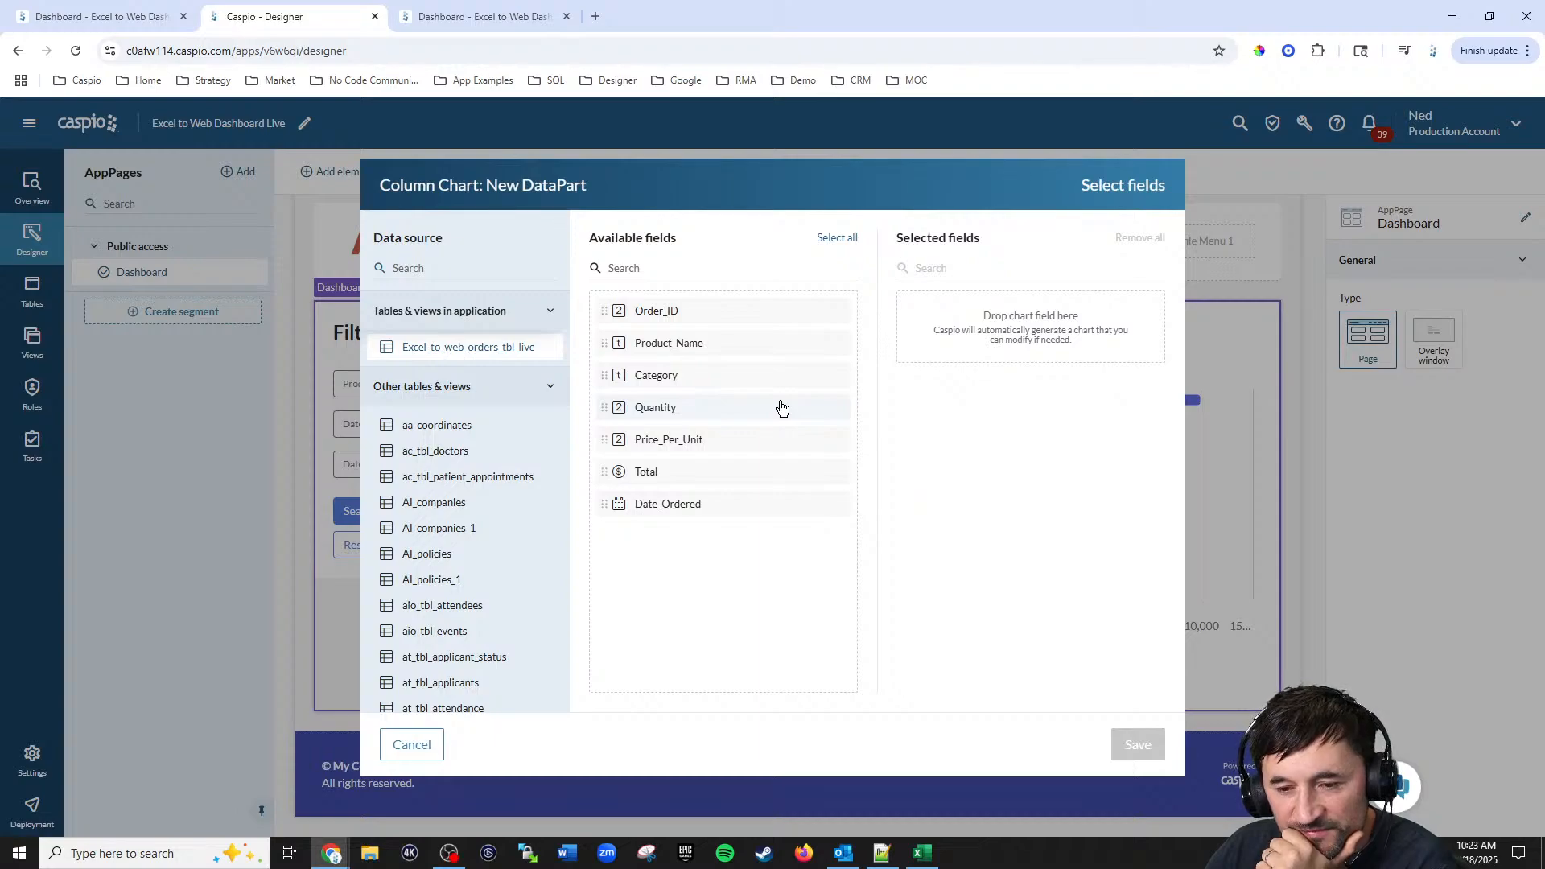
pyautogui.click(674, 507)
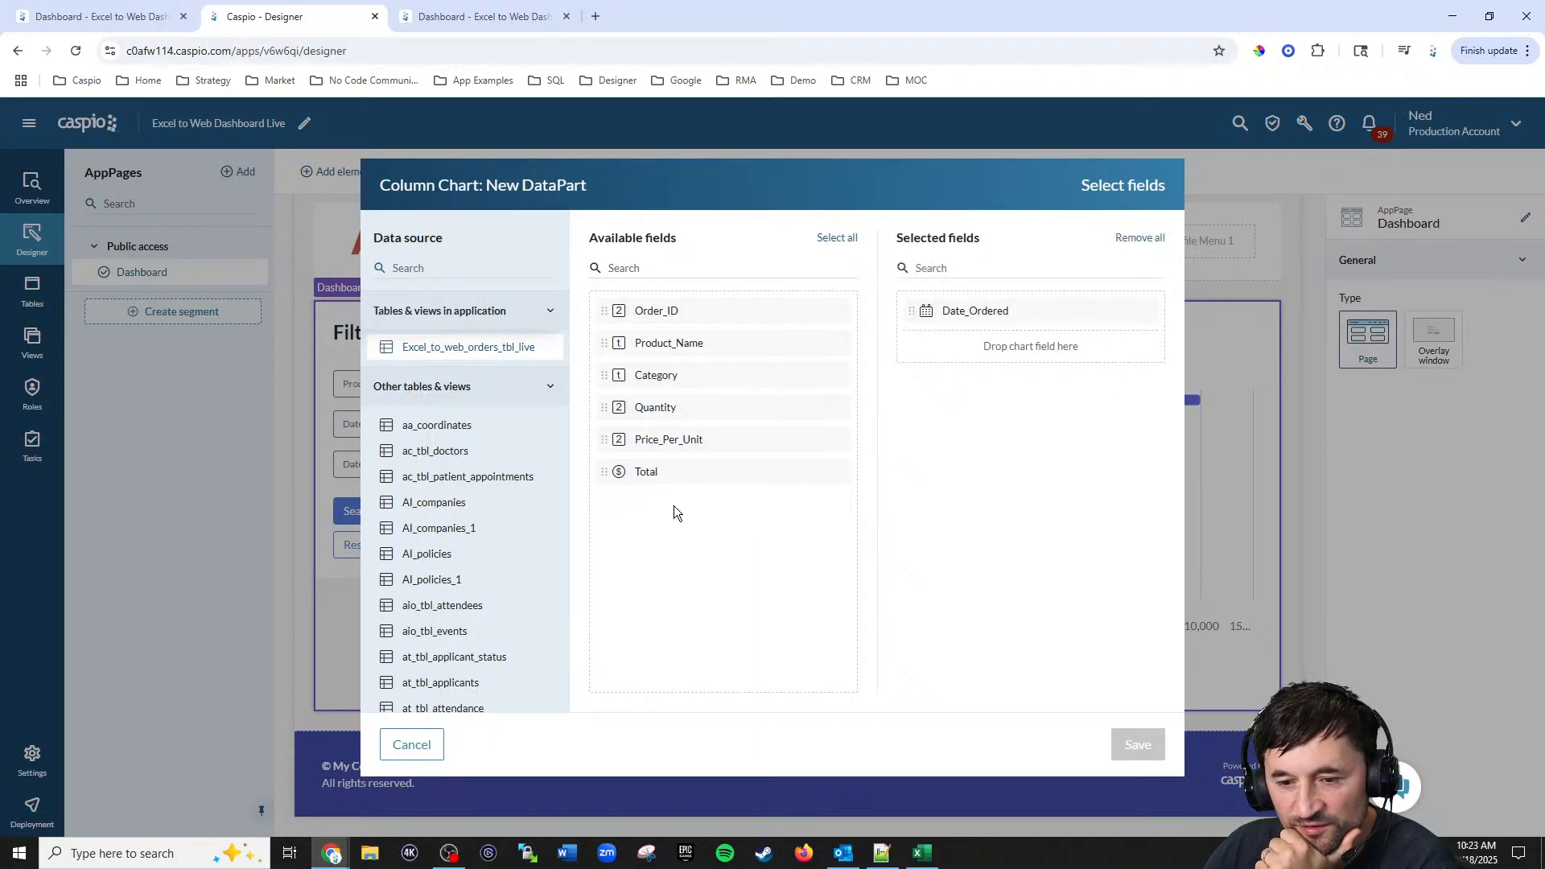
pyautogui.click(671, 349)
pyautogui.click(1137, 746)
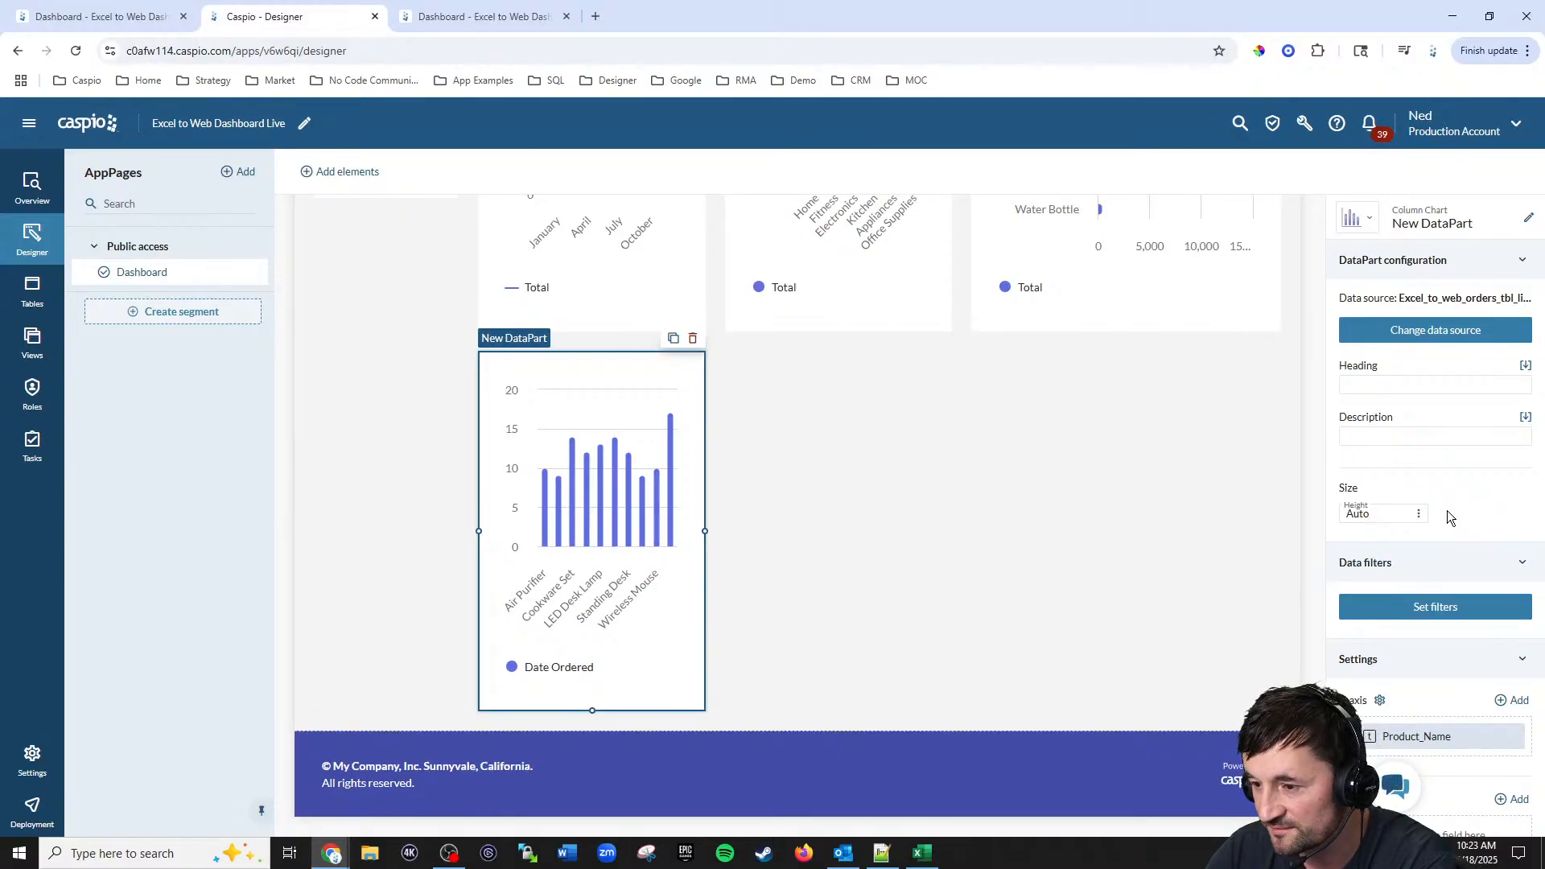
# Step: Put Date_Ordered on the chart's X-axis and keep only Product_Name (Count) on the Y-axis
pyautogui.scroll(-5, 1447, 511)
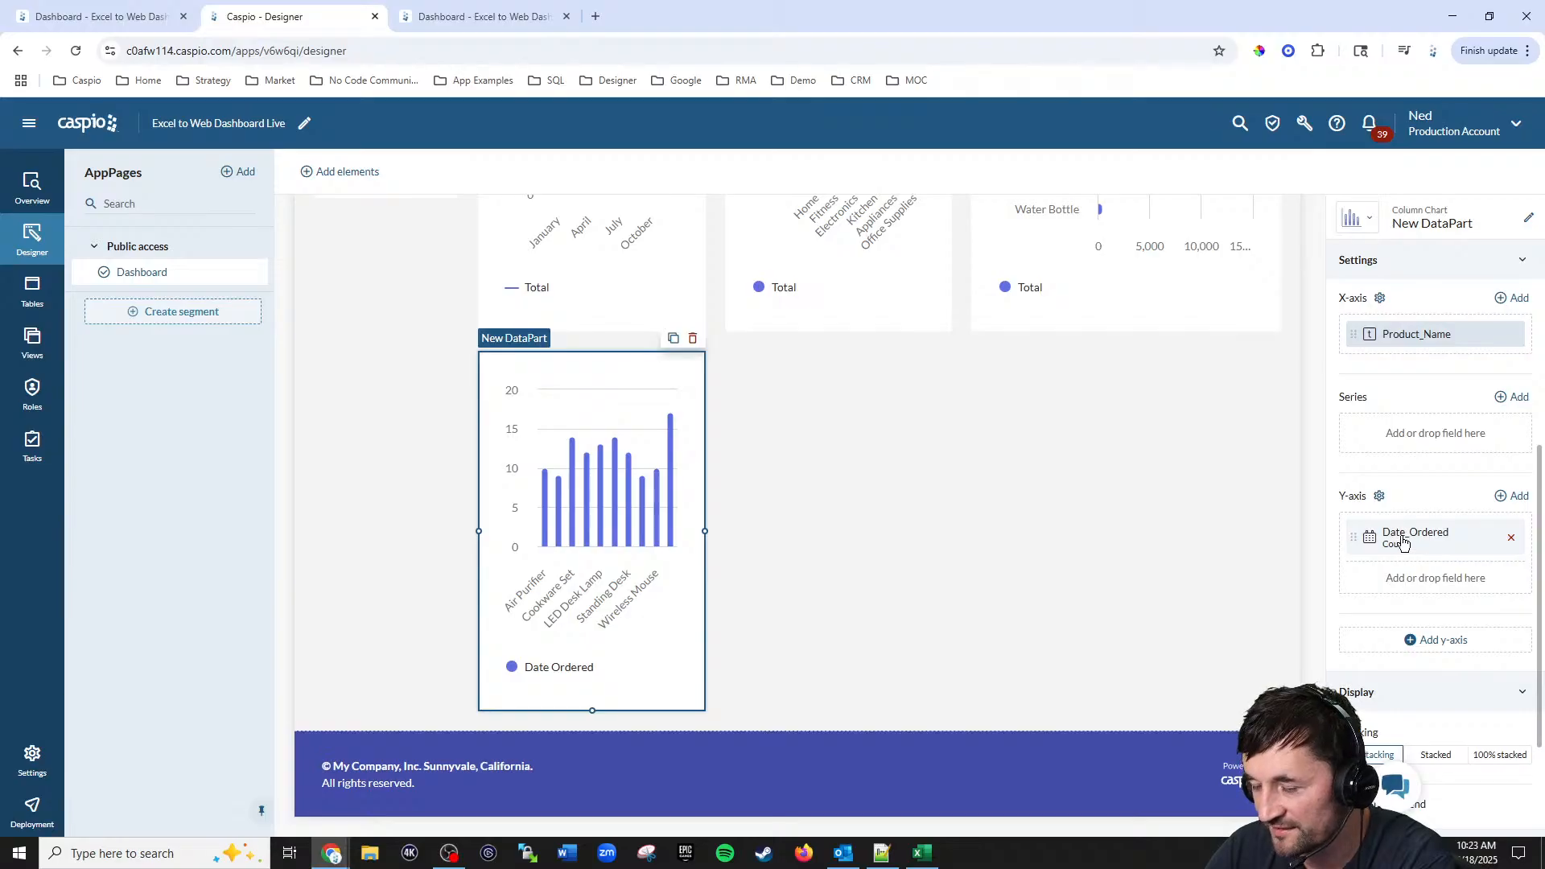
pyautogui.click(1519, 300)
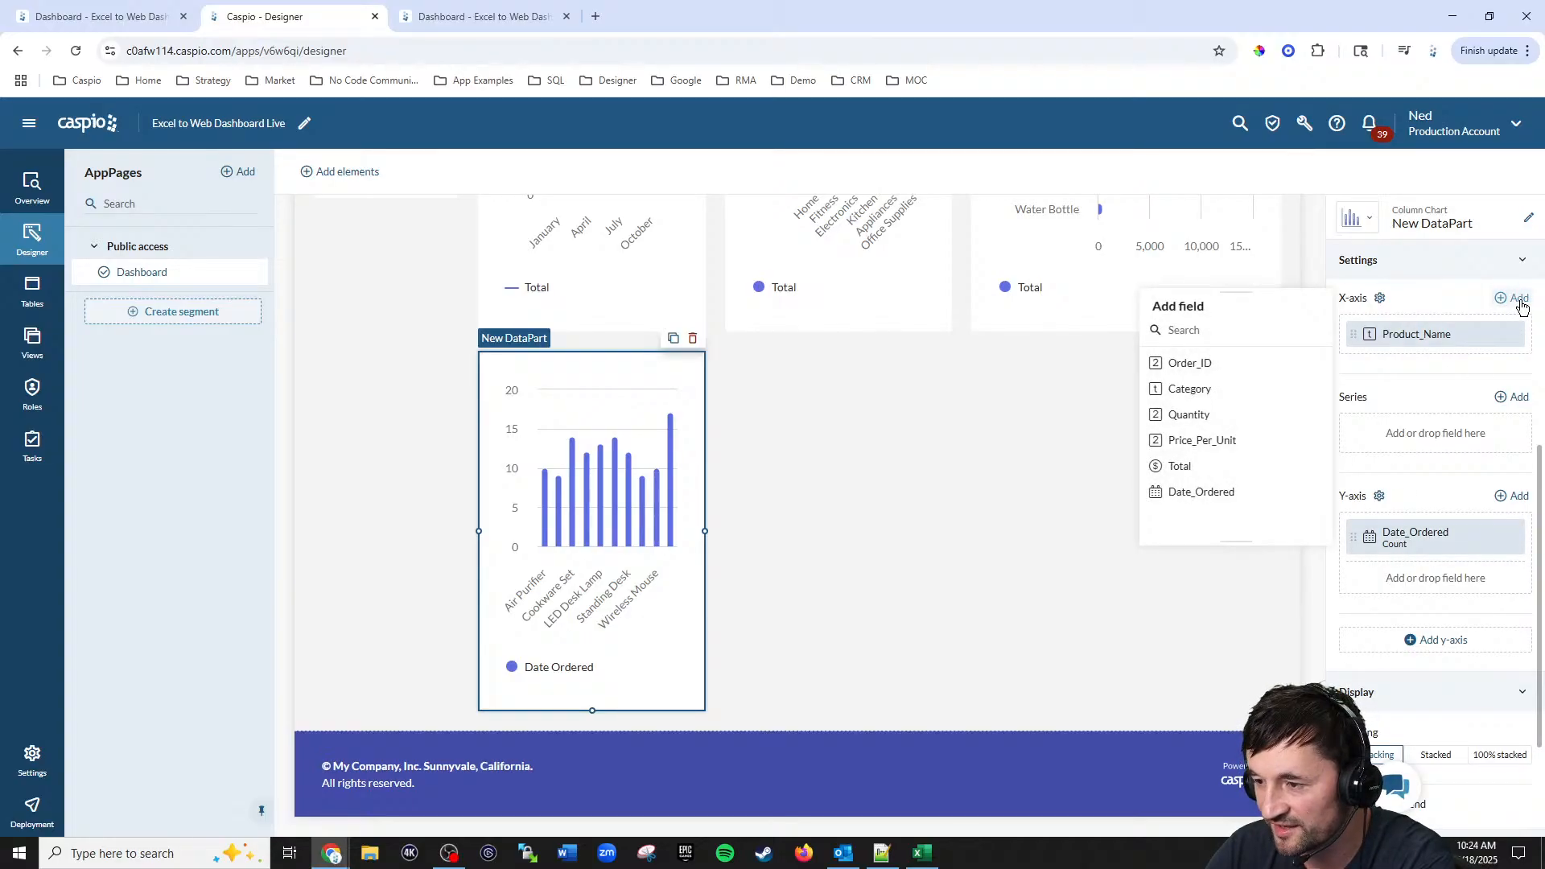
pyautogui.click(1200, 493)
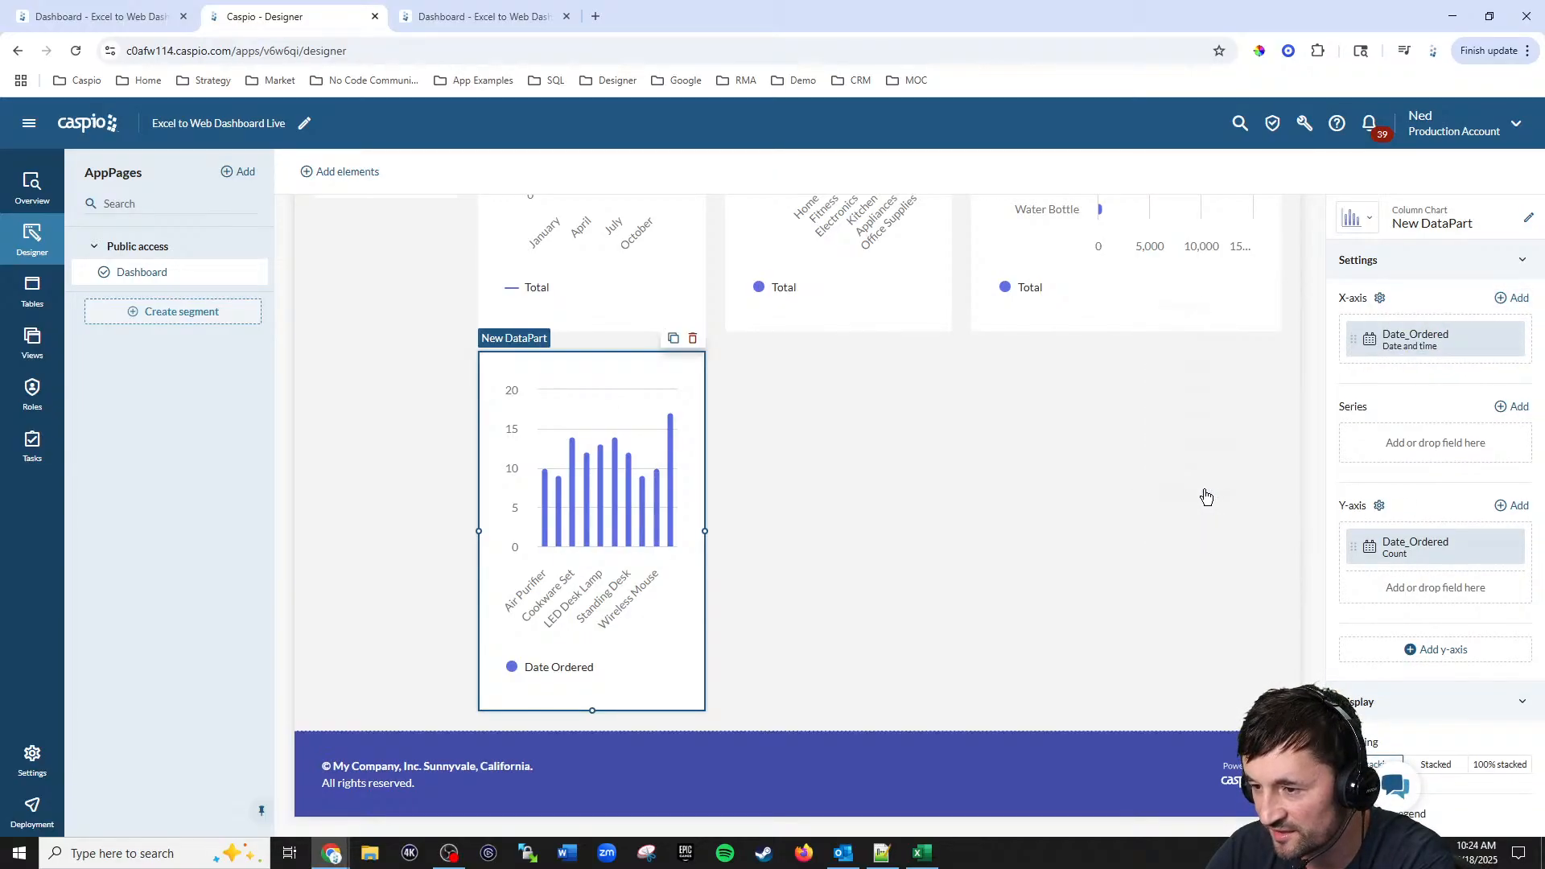
pyautogui.click(1518, 507)
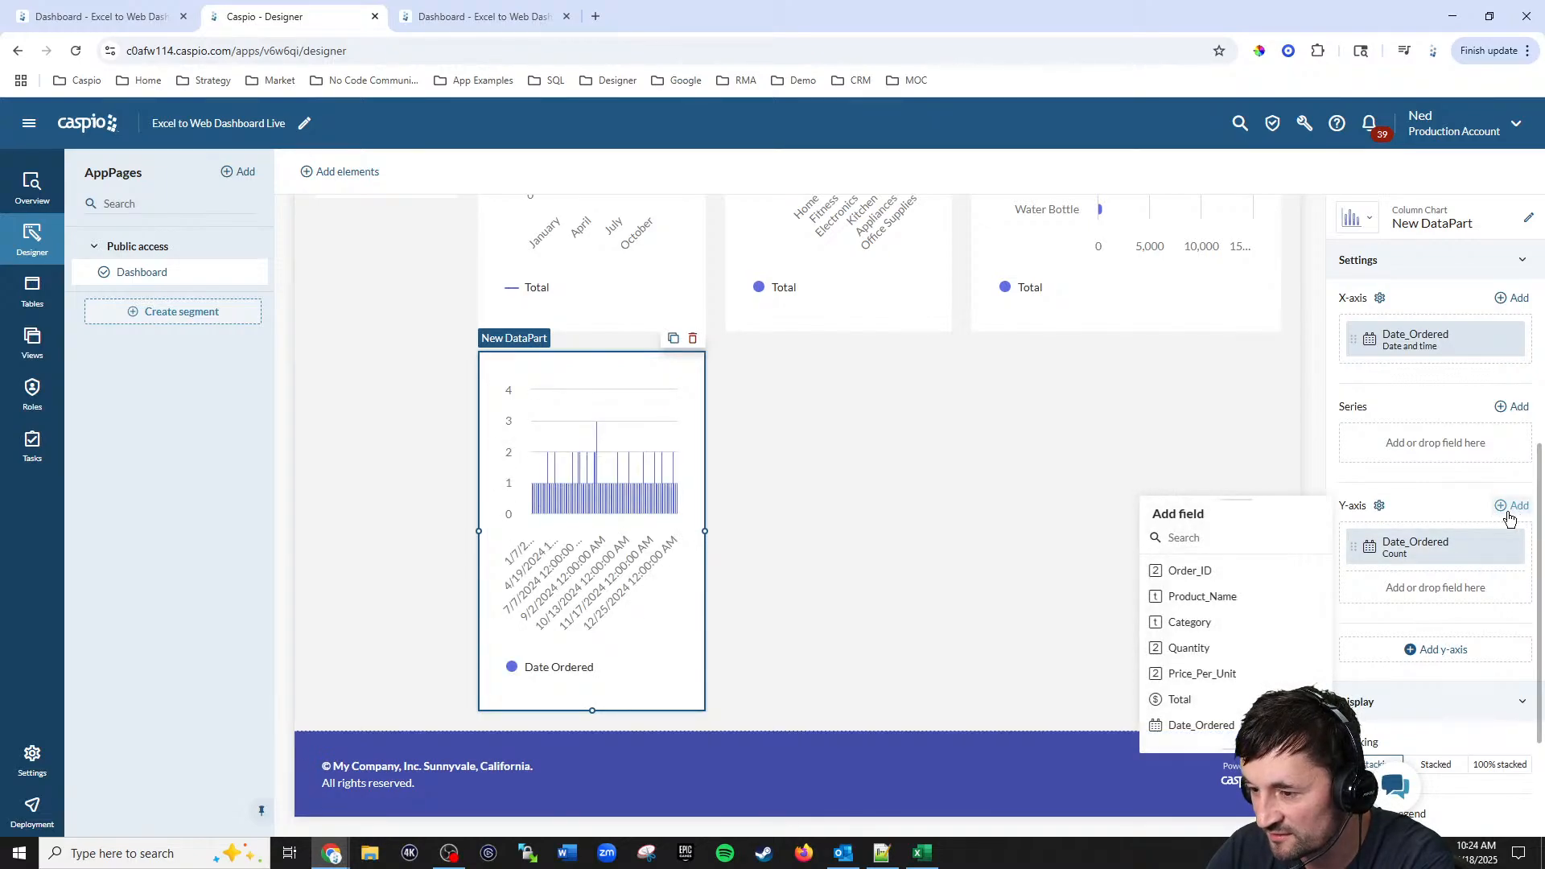
pyautogui.click(1244, 599)
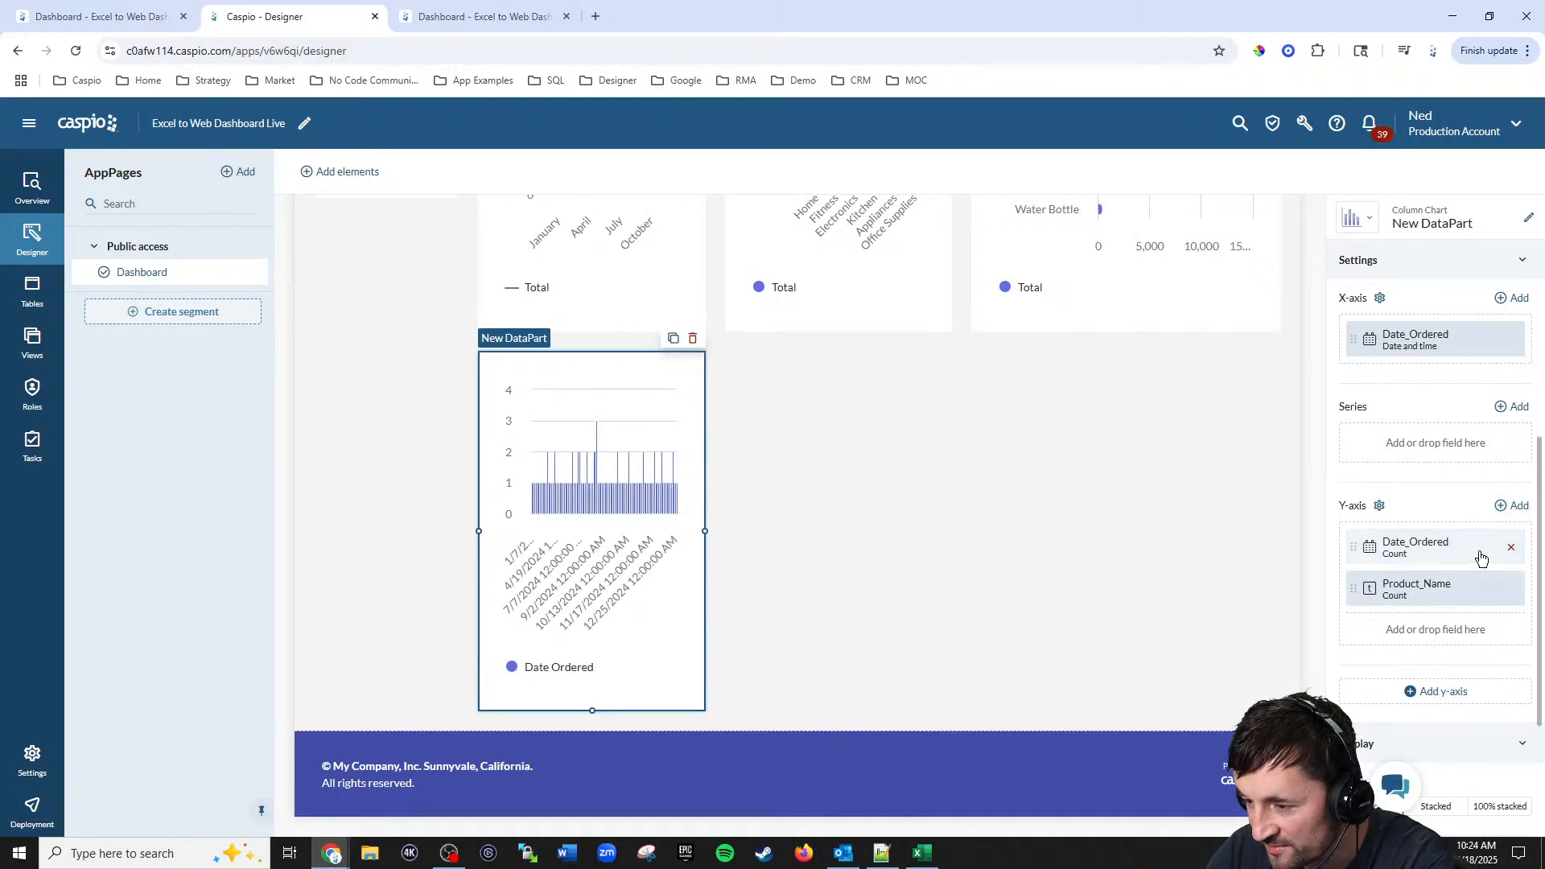
pyautogui.click(1512, 549)
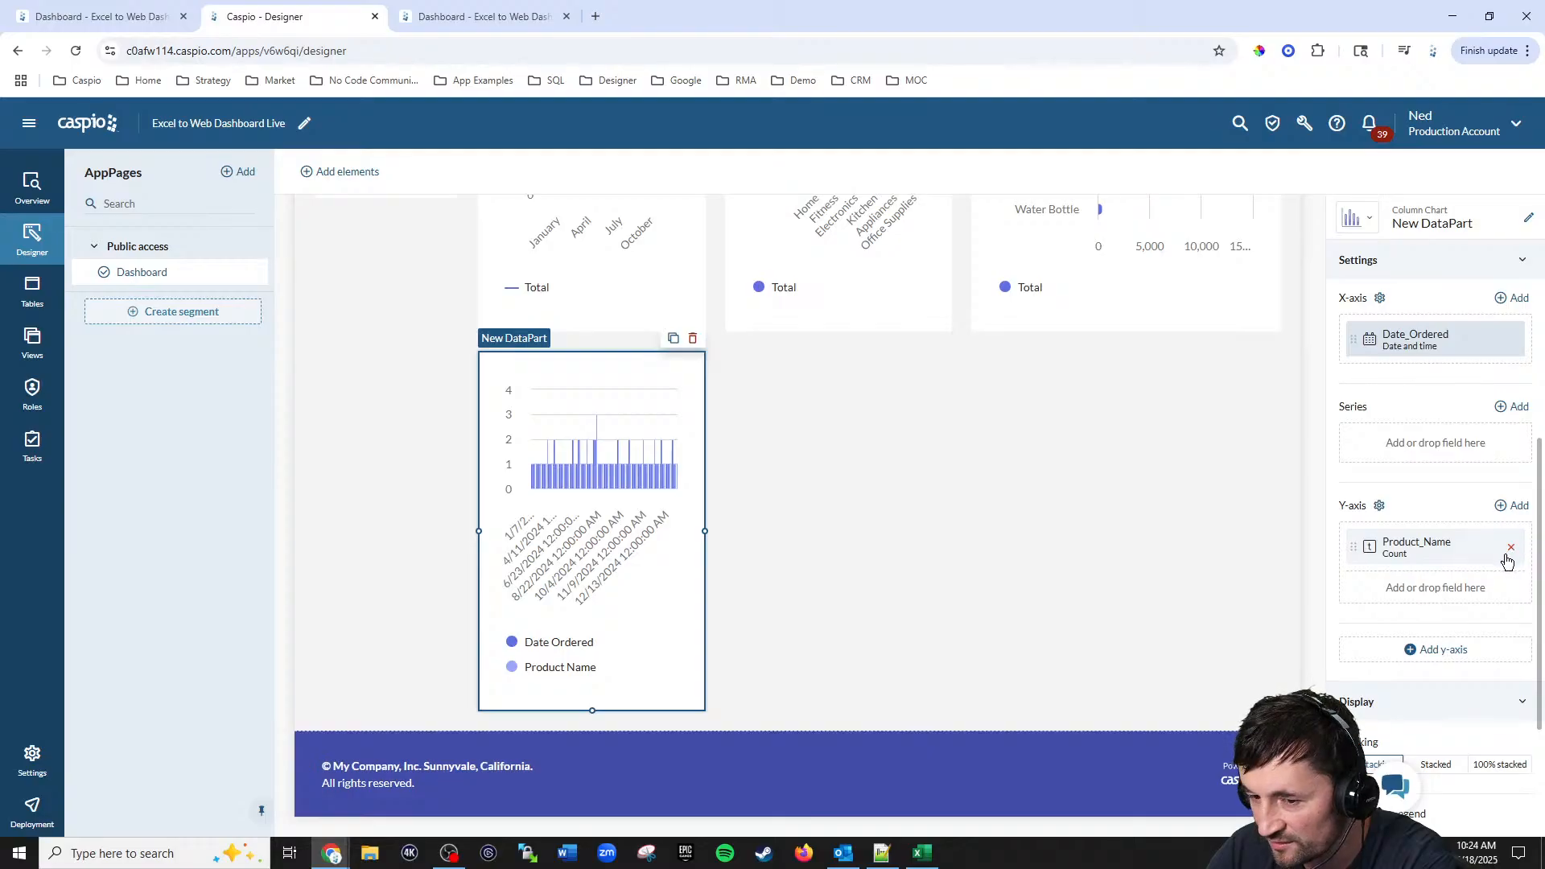
# Step: Set the X-axis Date_Ordered data grouping to Month
pyautogui.scroll(1, 1423, 469)
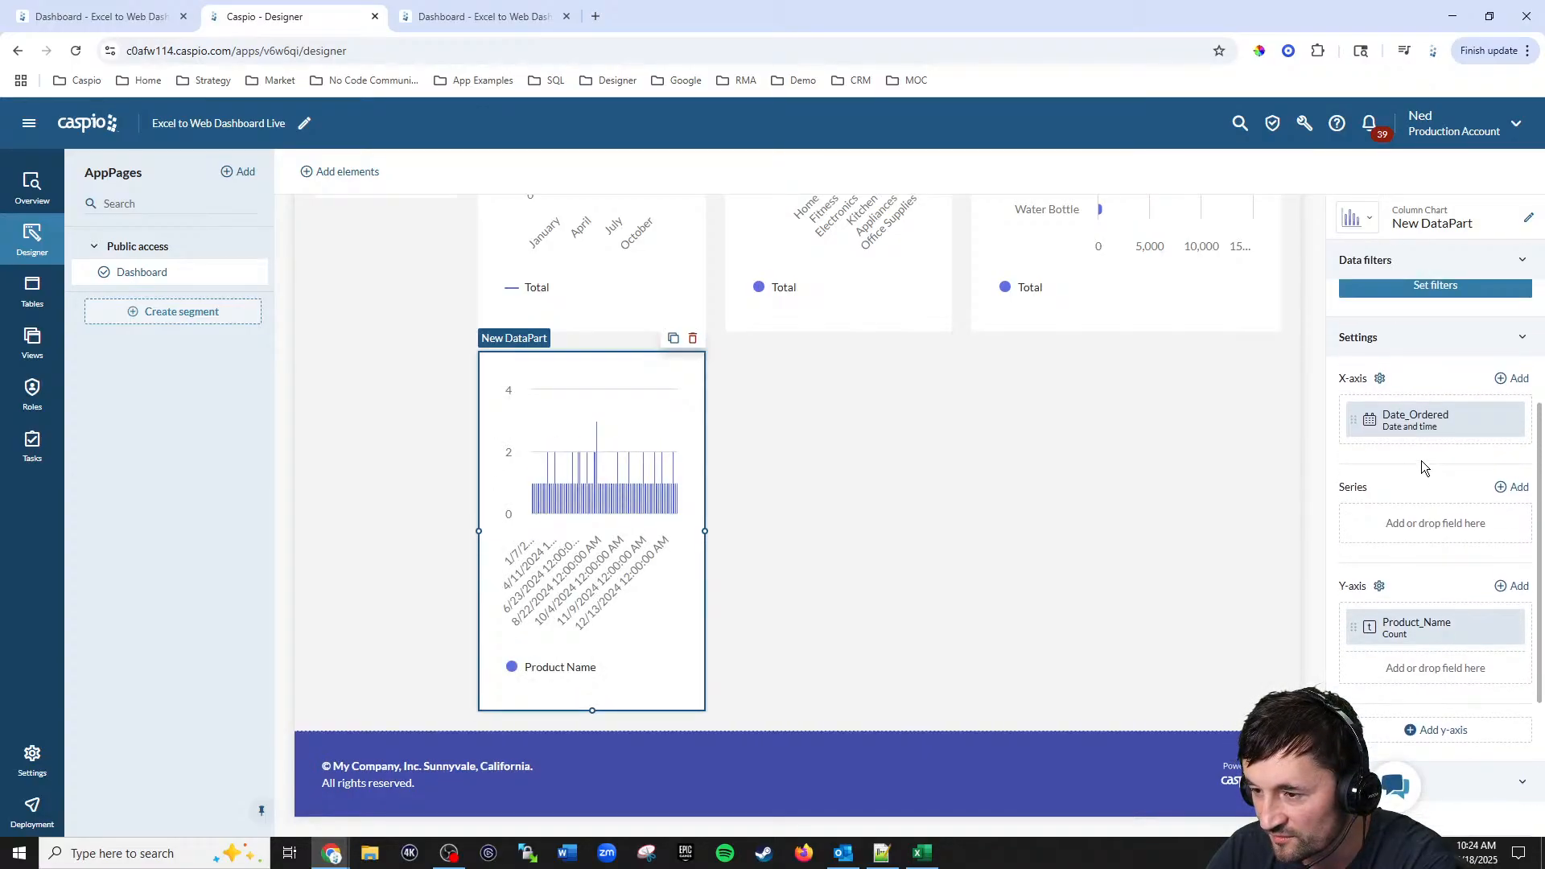
pyautogui.click(1368, 427)
pyautogui.click(1312, 466)
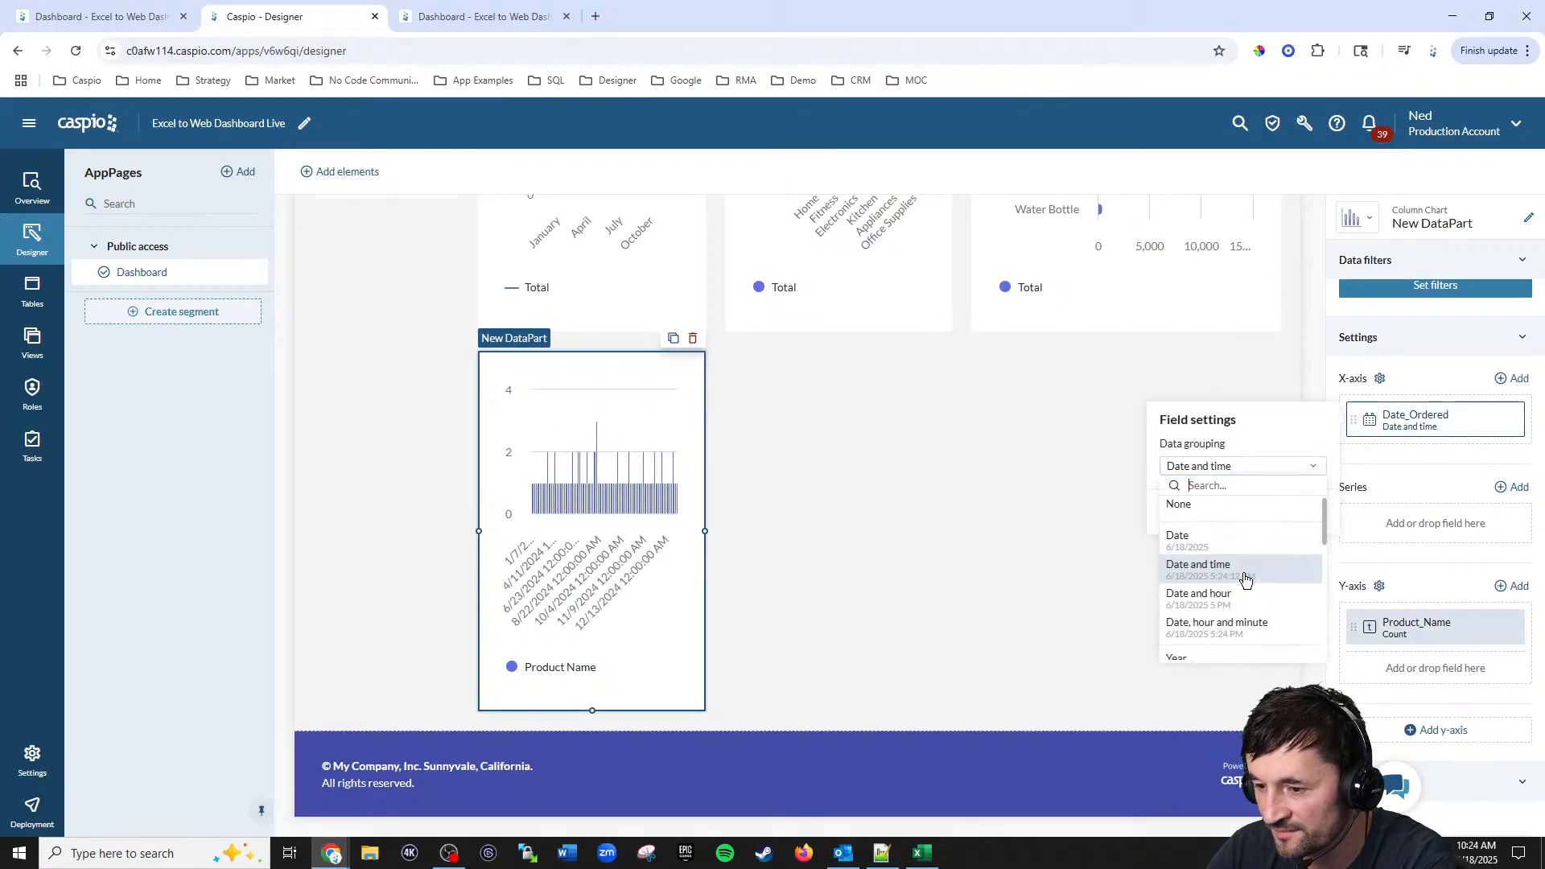
pyautogui.scroll(-3, 1245, 578)
pyautogui.click(1213, 559)
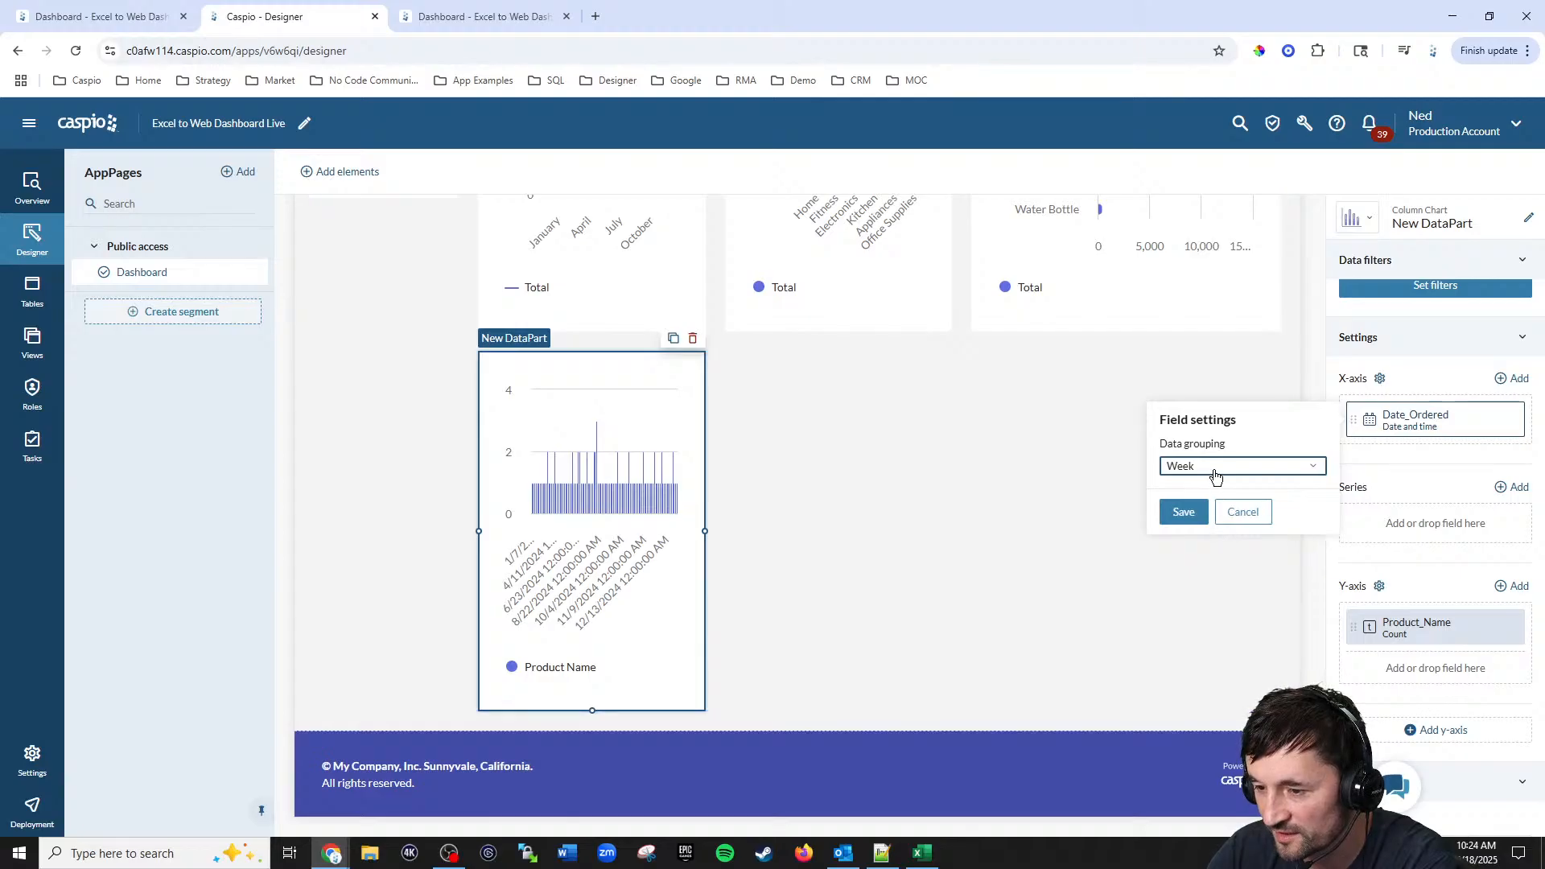
pyautogui.click(1215, 475)
pyautogui.click(1190, 610)
pyautogui.click(1182, 516)
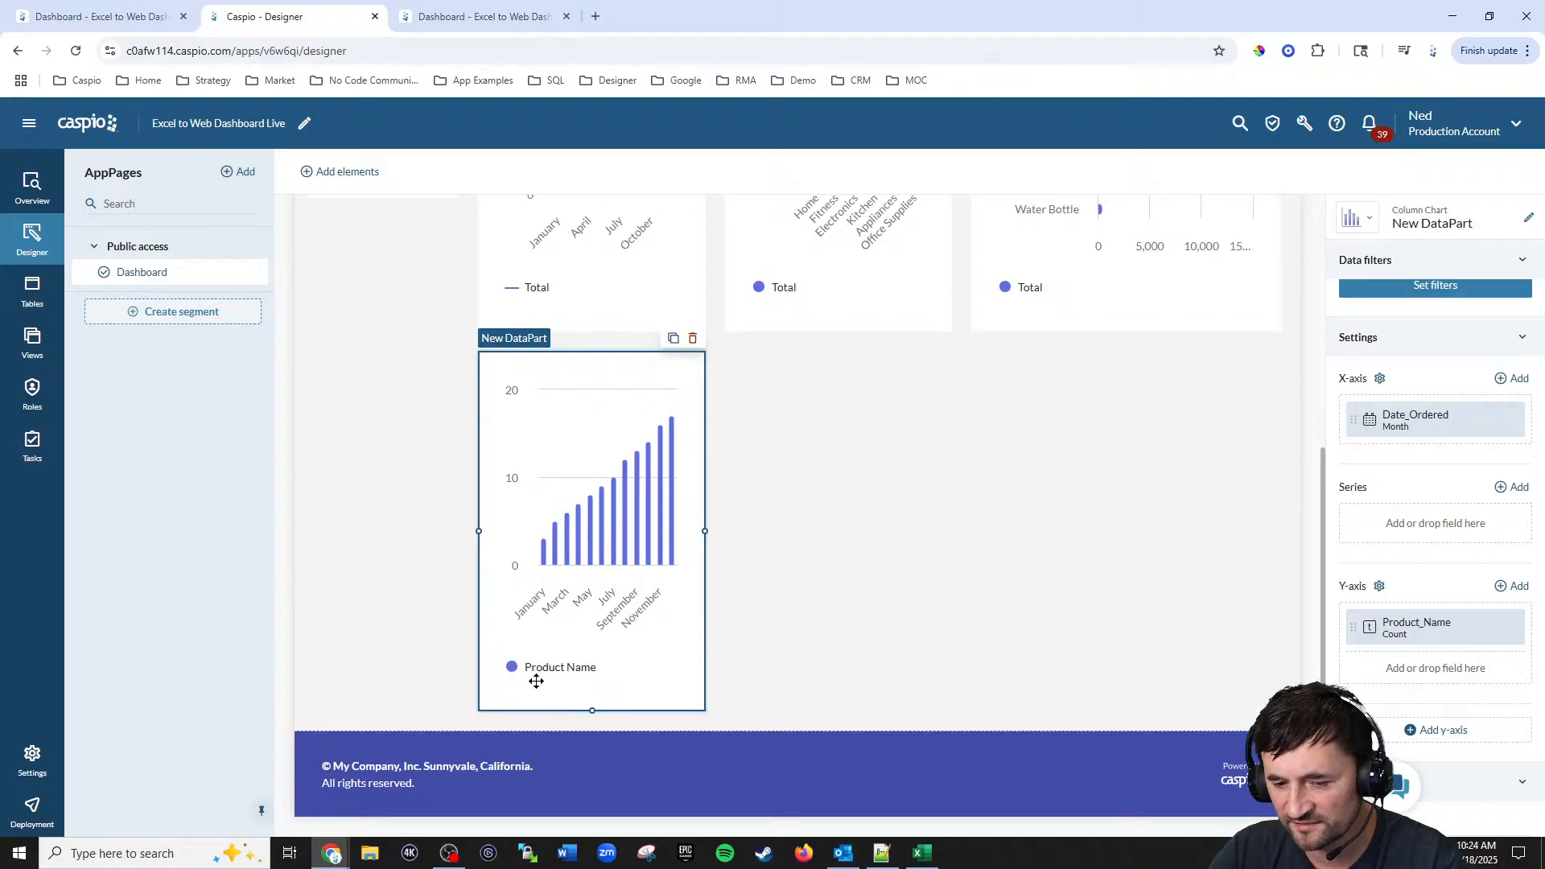
# Step: Set the Y-axis Product_Name label to Total Ordered
pyautogui.scroll(-2, 1476, 518)
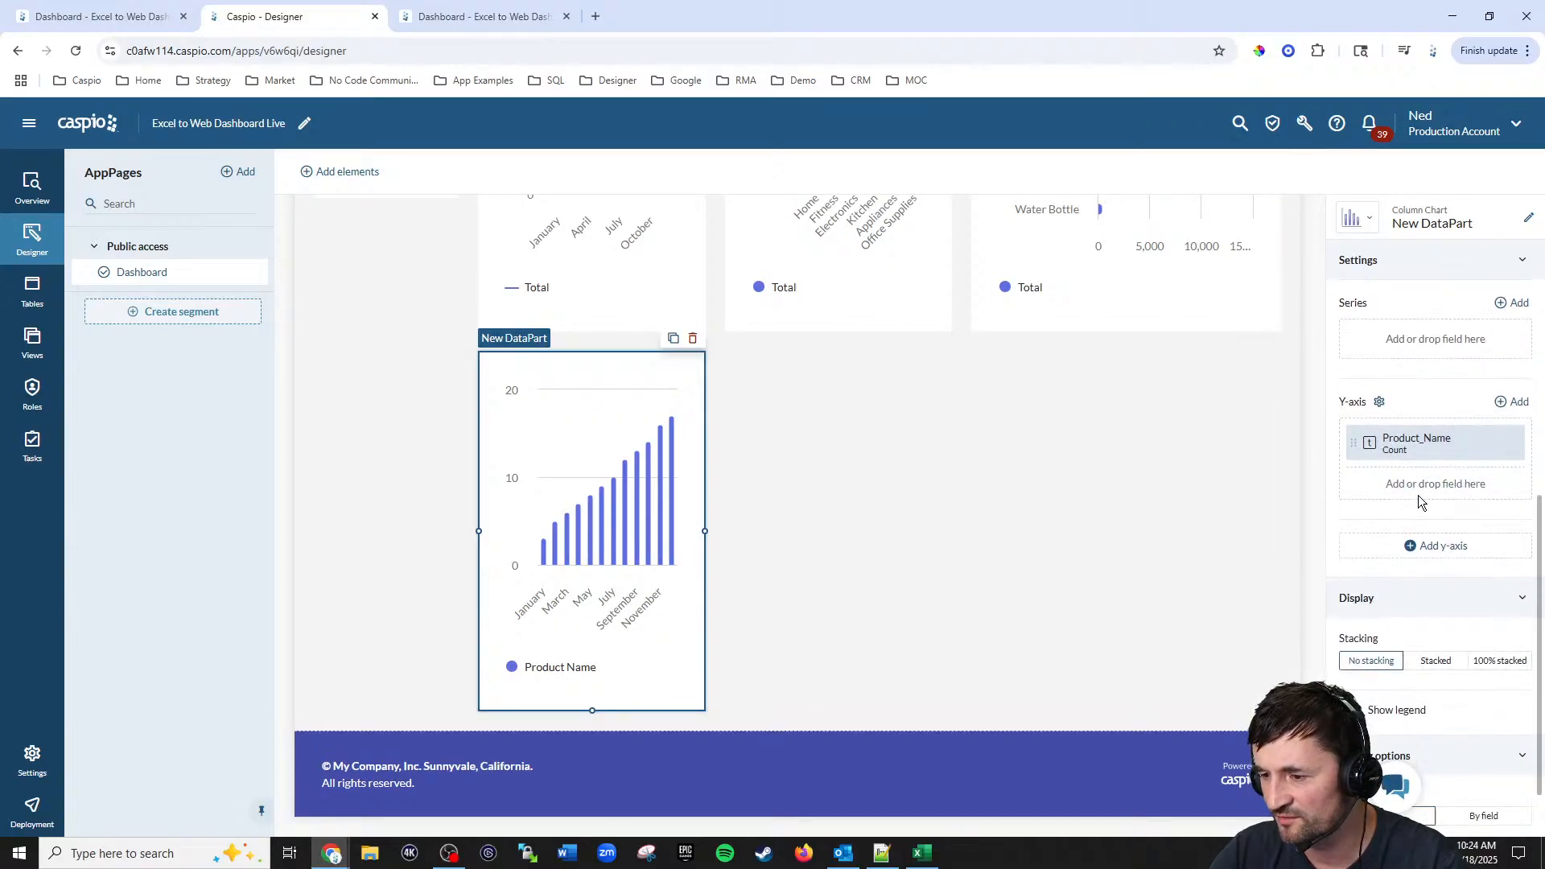
pyautogui.click(1352, 452)
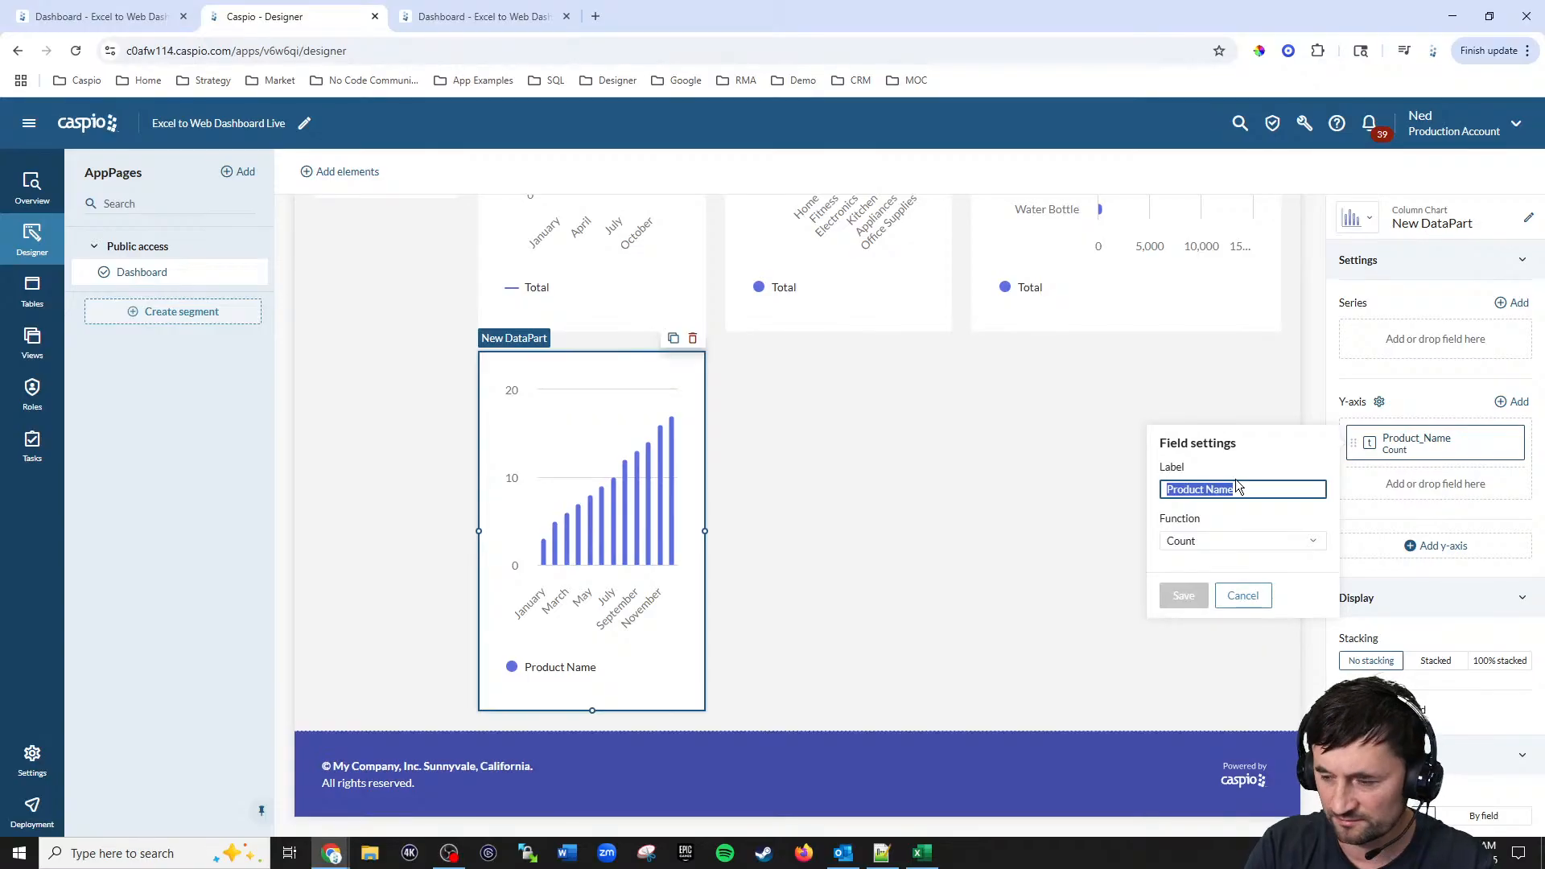
pyautogui.write('Total Ordered')
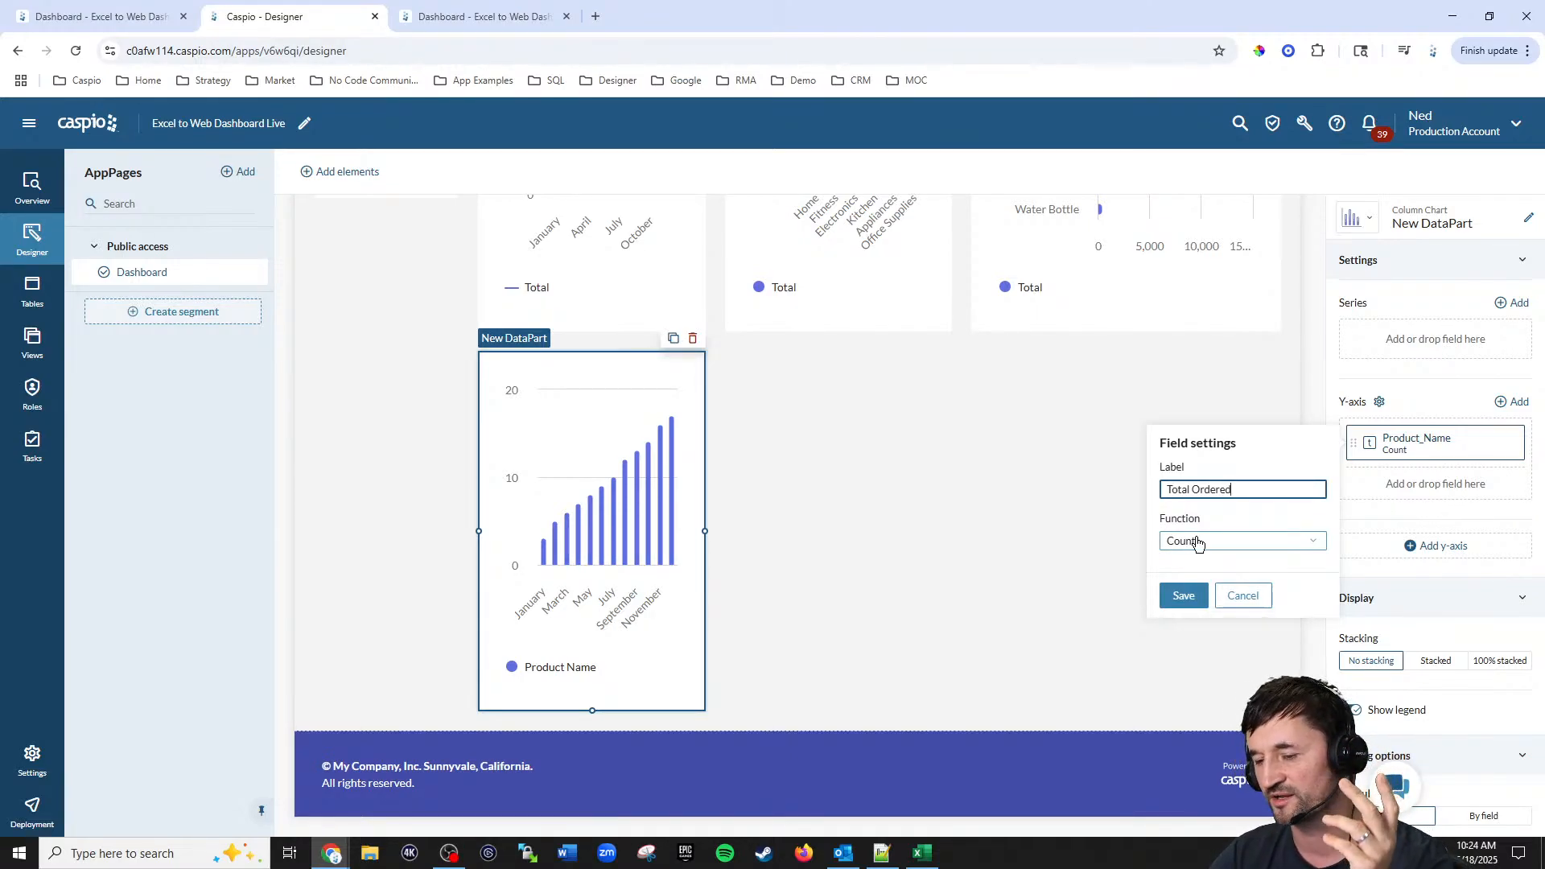
pyautogui.click(1183, 595)
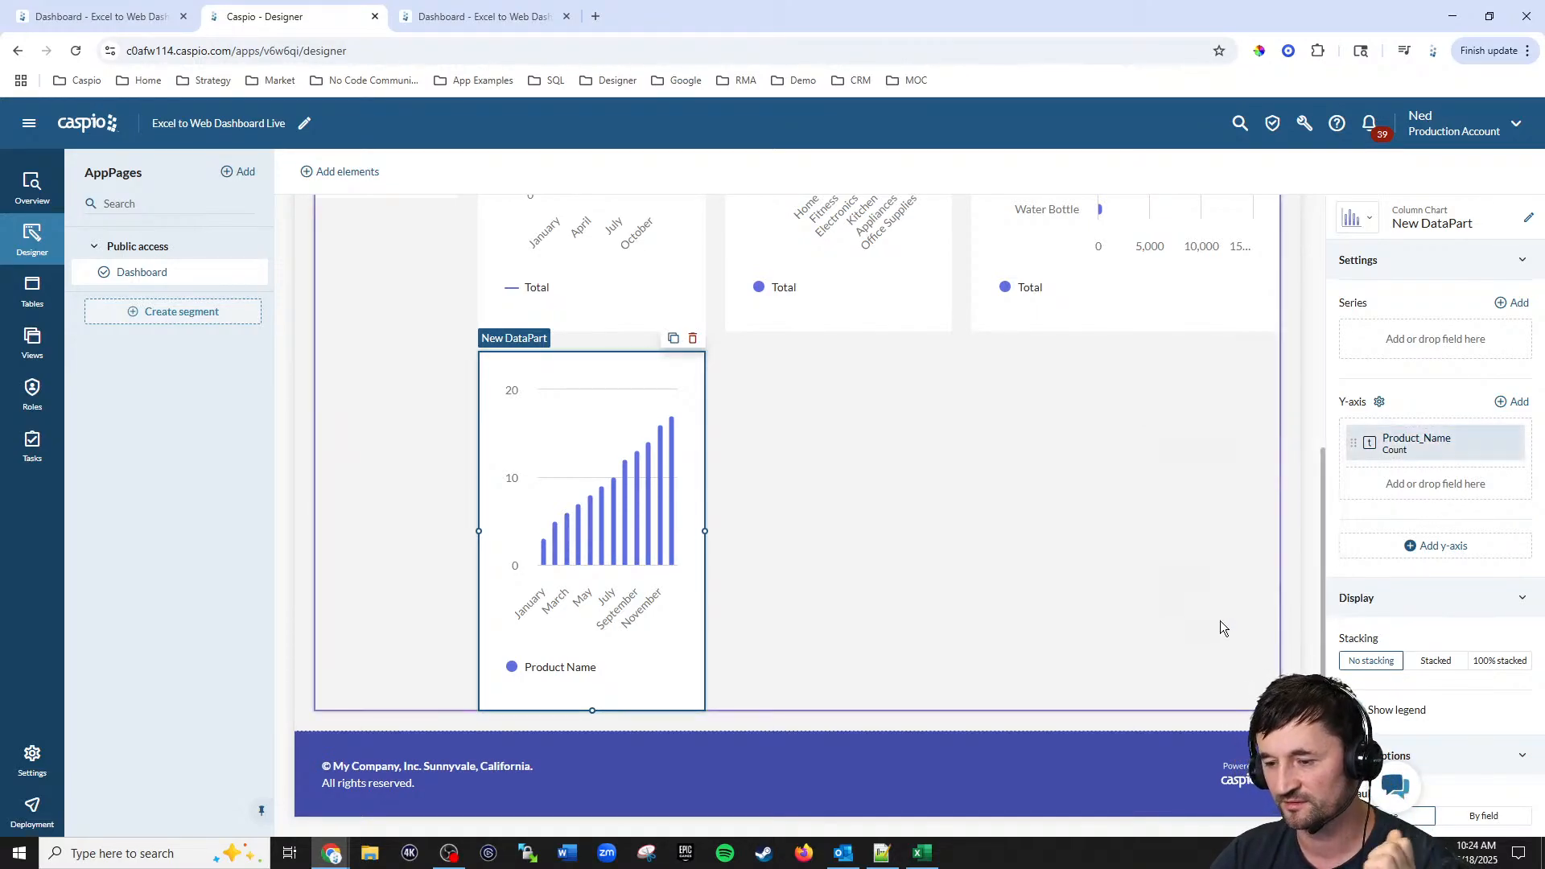
# Step: Rename the new DataPart and set its heading to Orders by Month
pyautogui.scroll(6, 1422, 398)
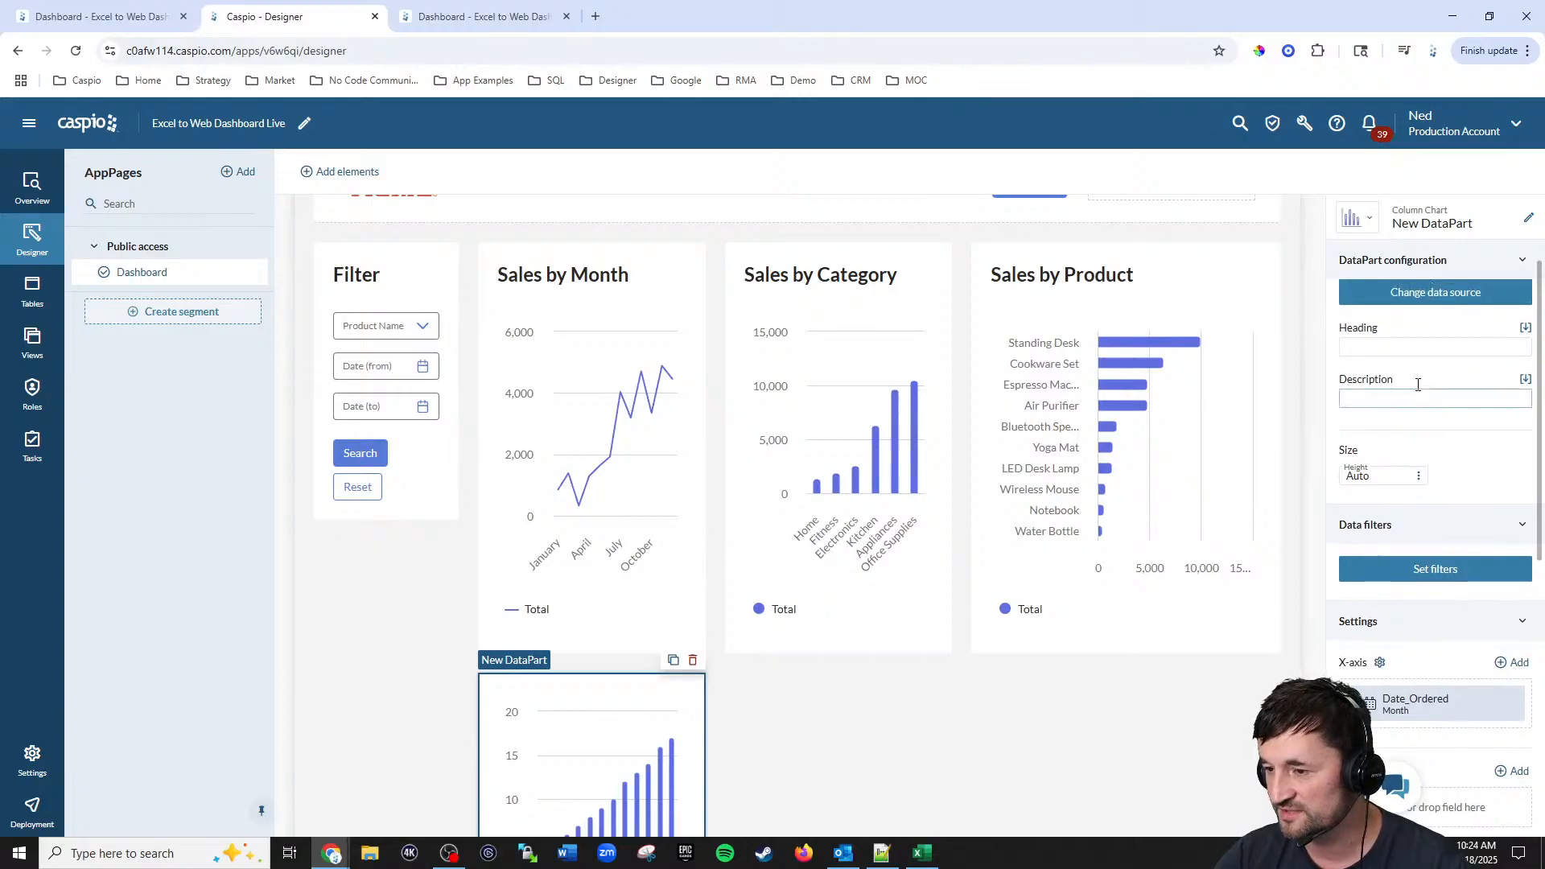
pyautogui.click(1529, 219)
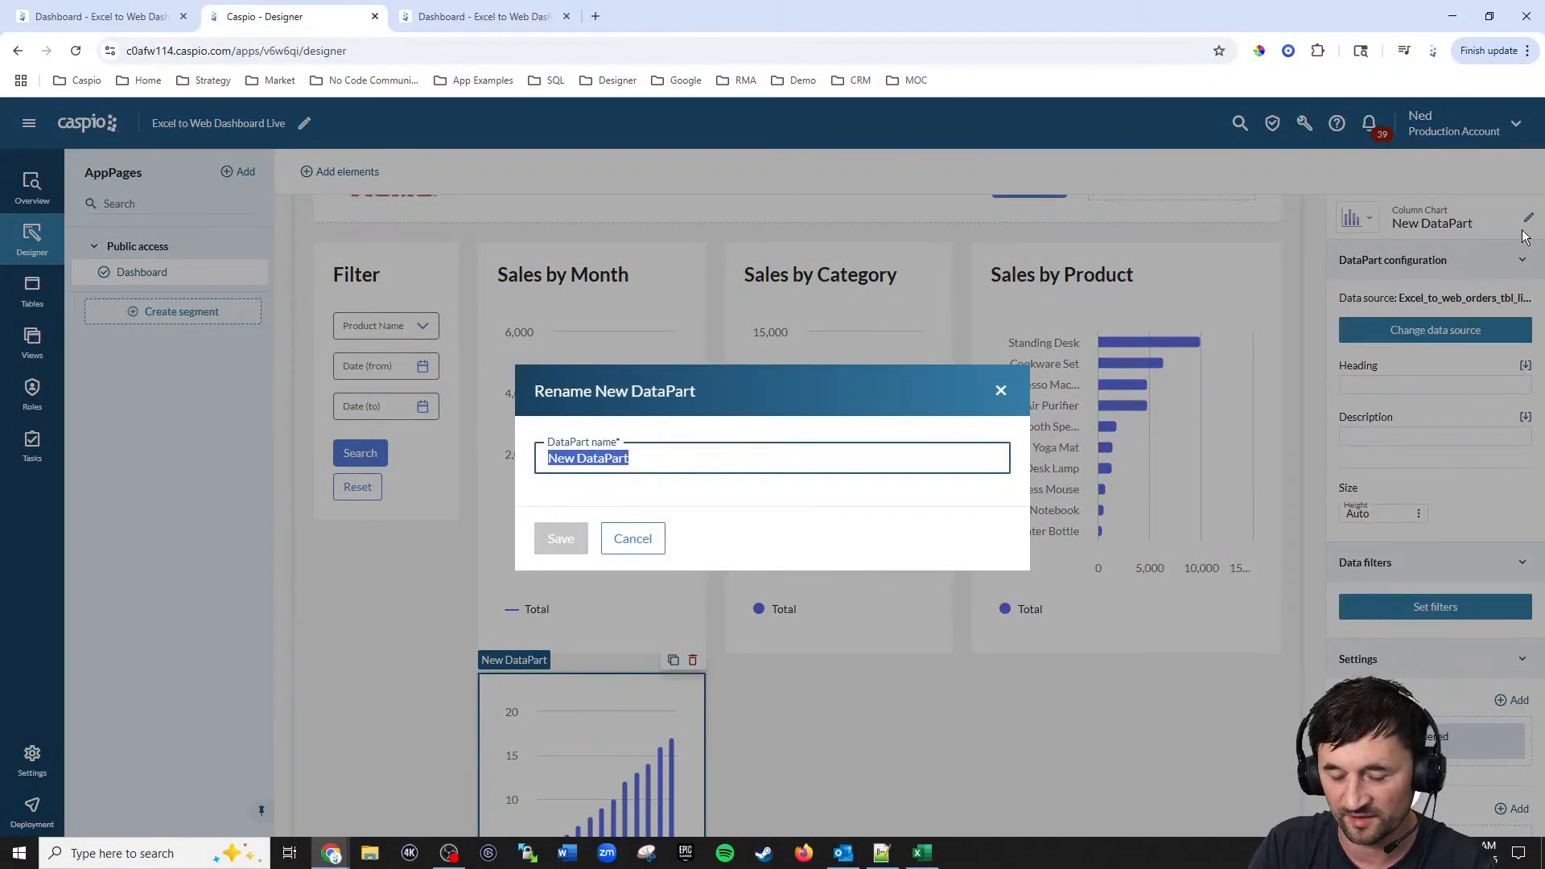
pyautogui.write('Ore3rs')
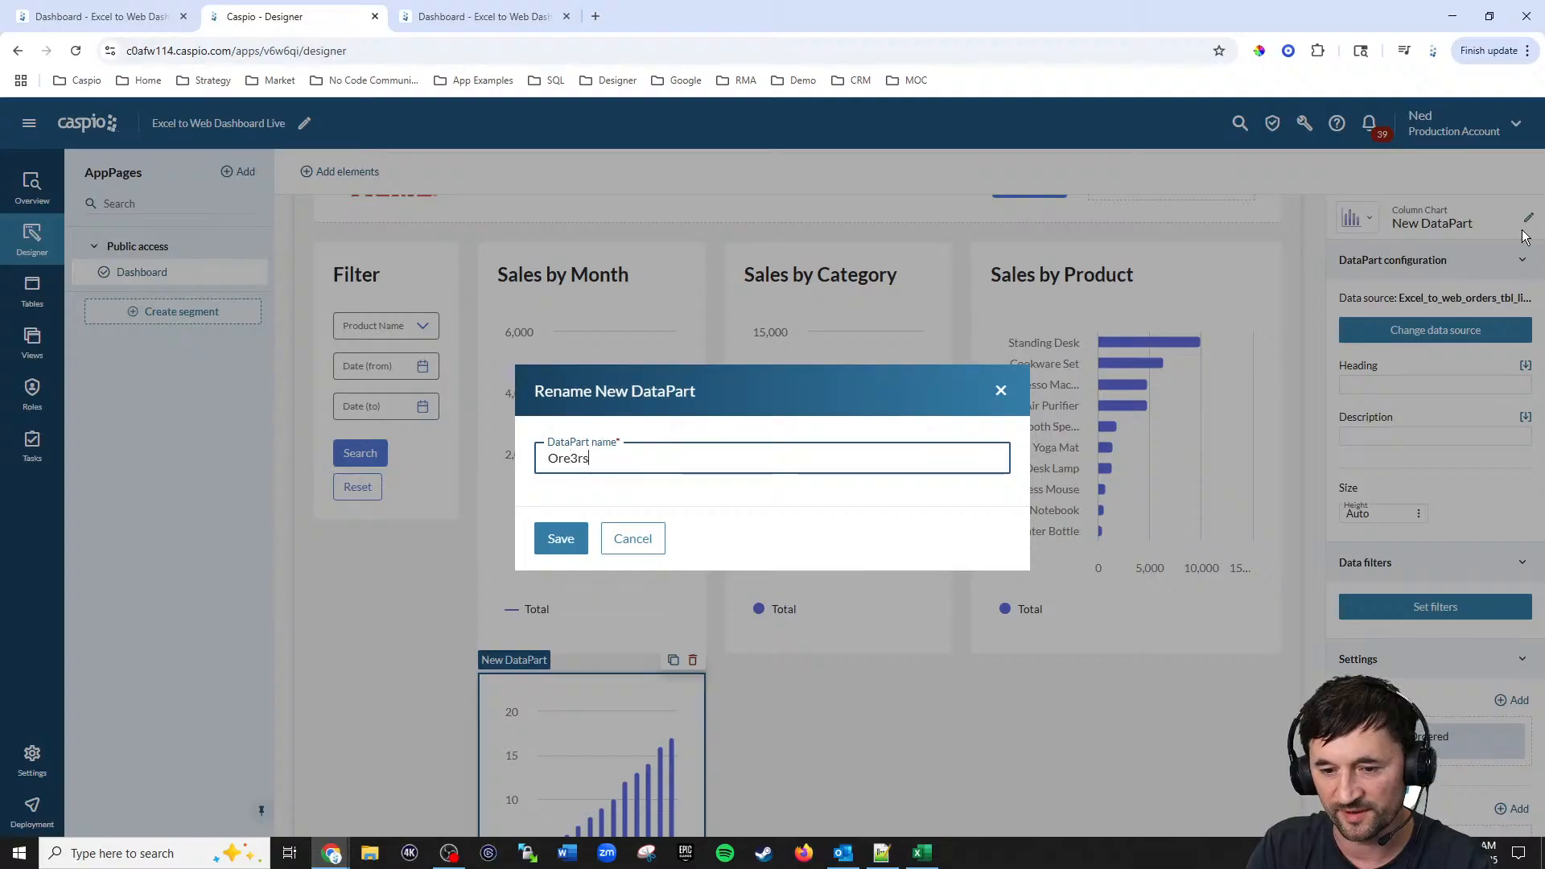
pyautogui.write('ers by Mo')
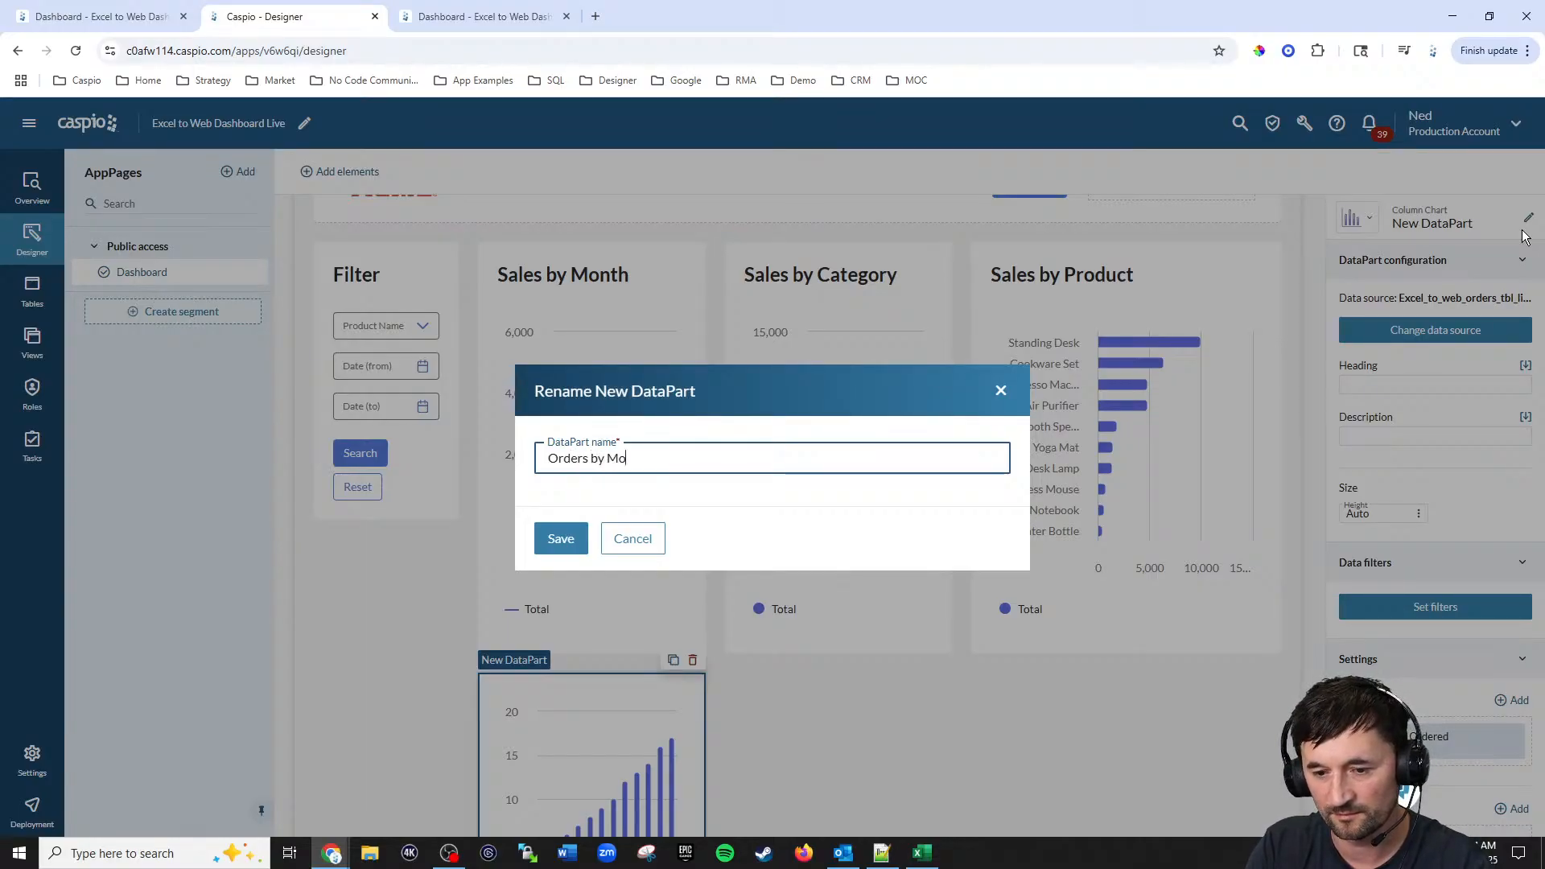
pyautogui.write('nth')
pyautogui.press('Return')
pyautogui.click(1369, 385)
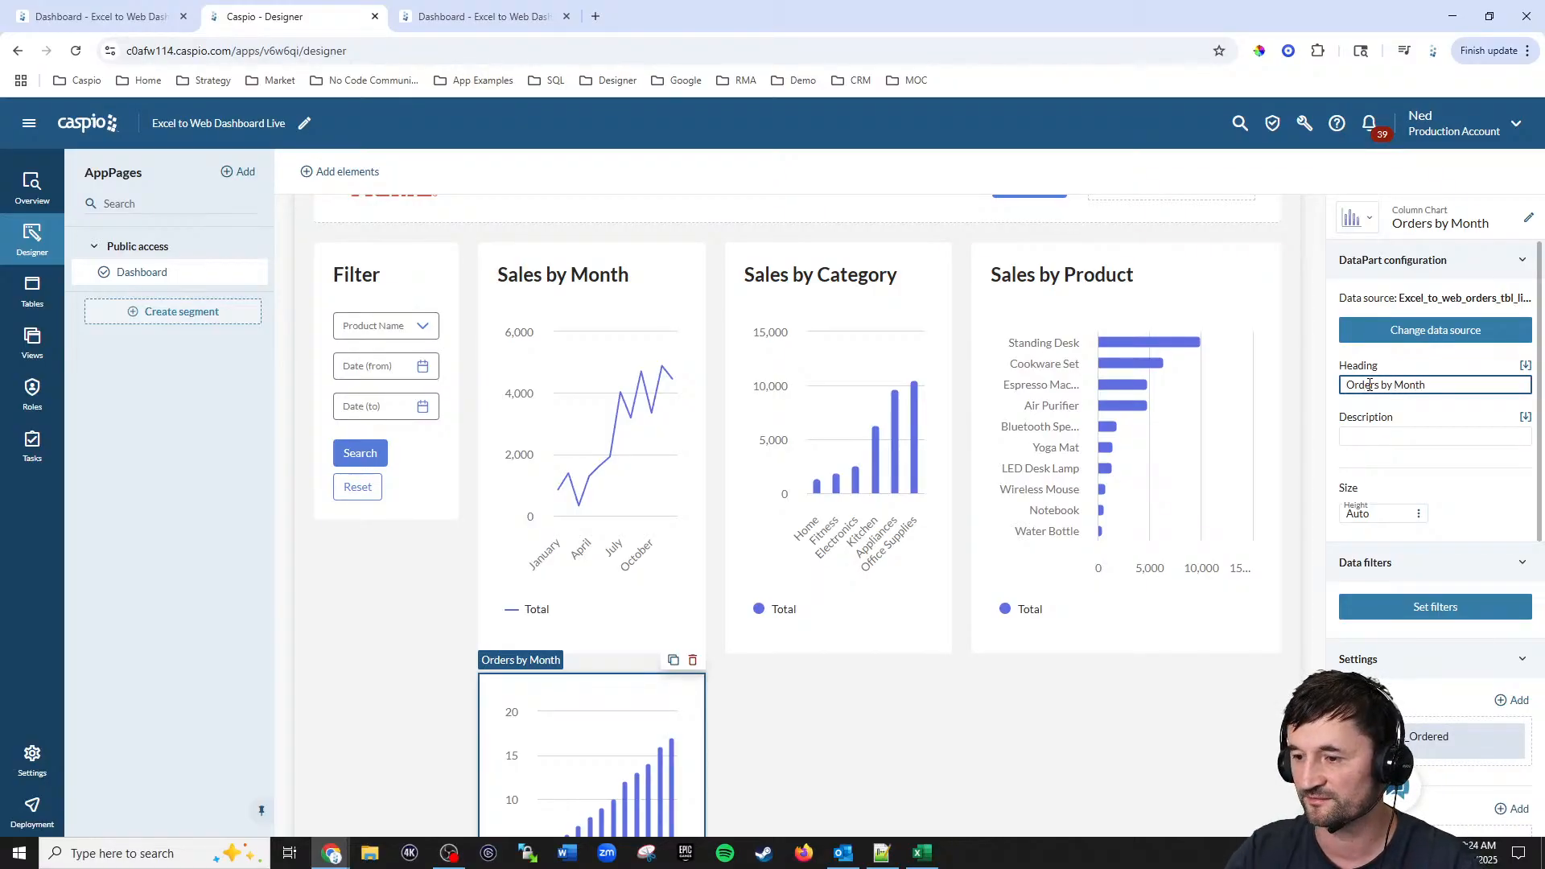
pyautogui.click(1312, 644)
pyautogui.scroll(-4, 1175, 407)
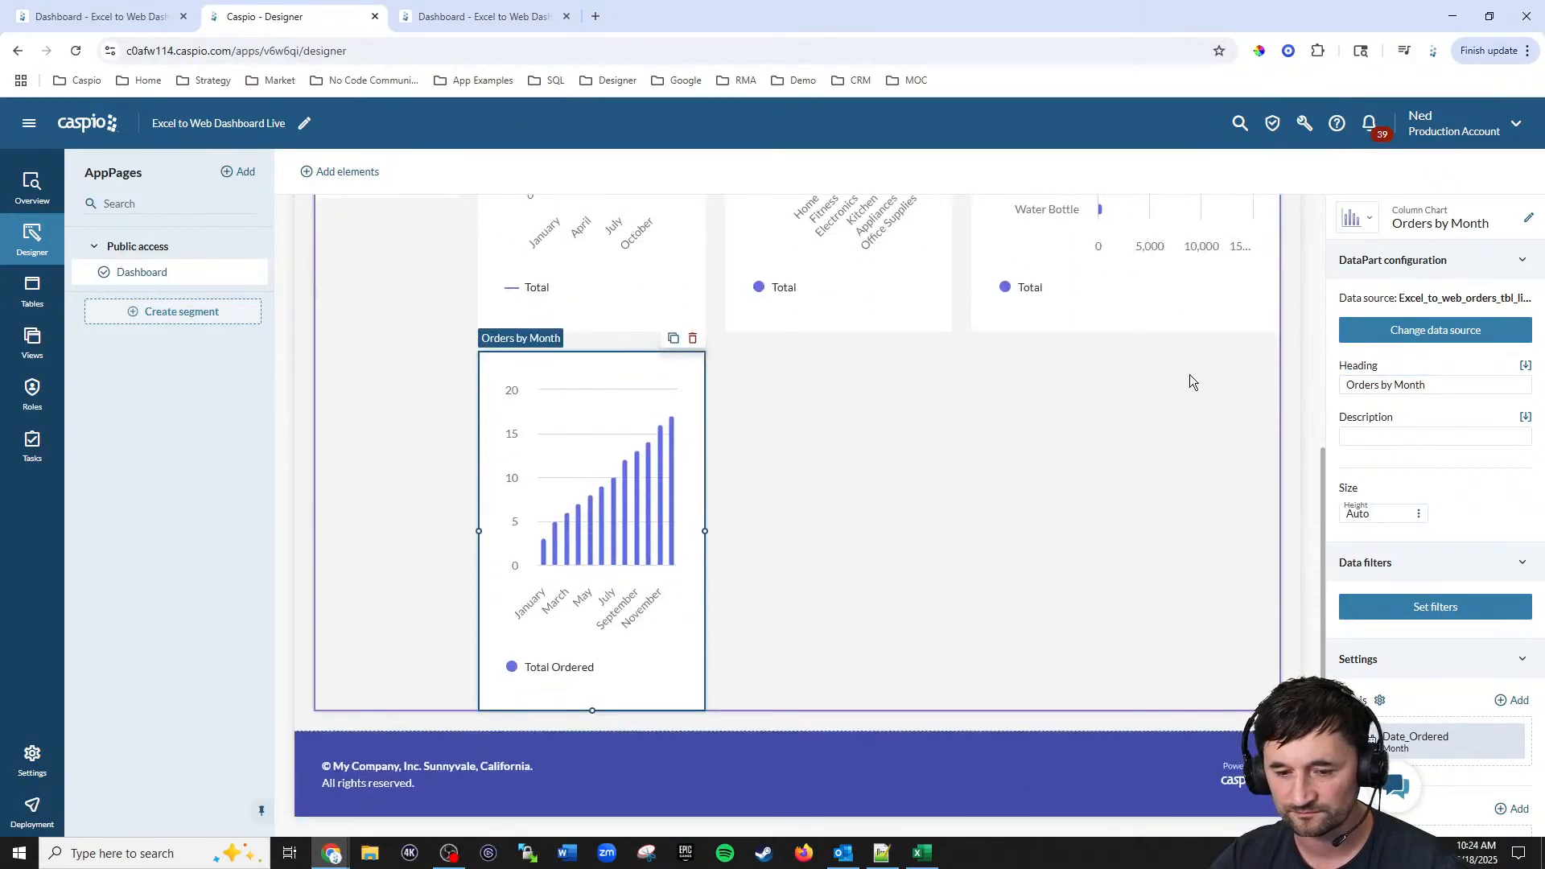
pyautogui.scroll(4, 1013, 473)
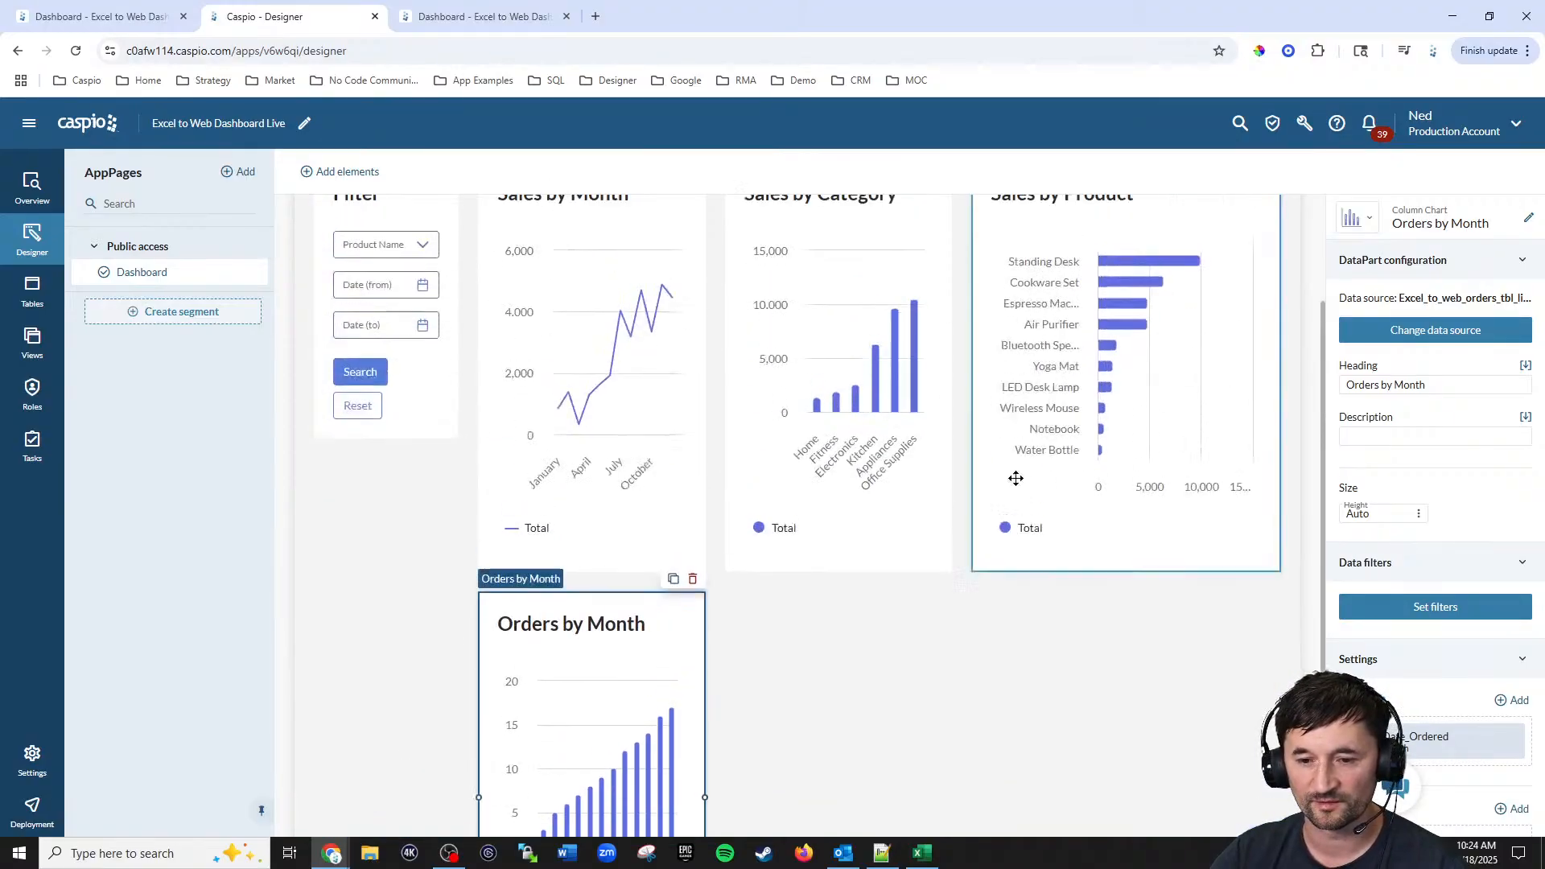
# Step: Reload the deployed dashboard and check the new Orders by Month chart
pyautogui.click(488, 18)
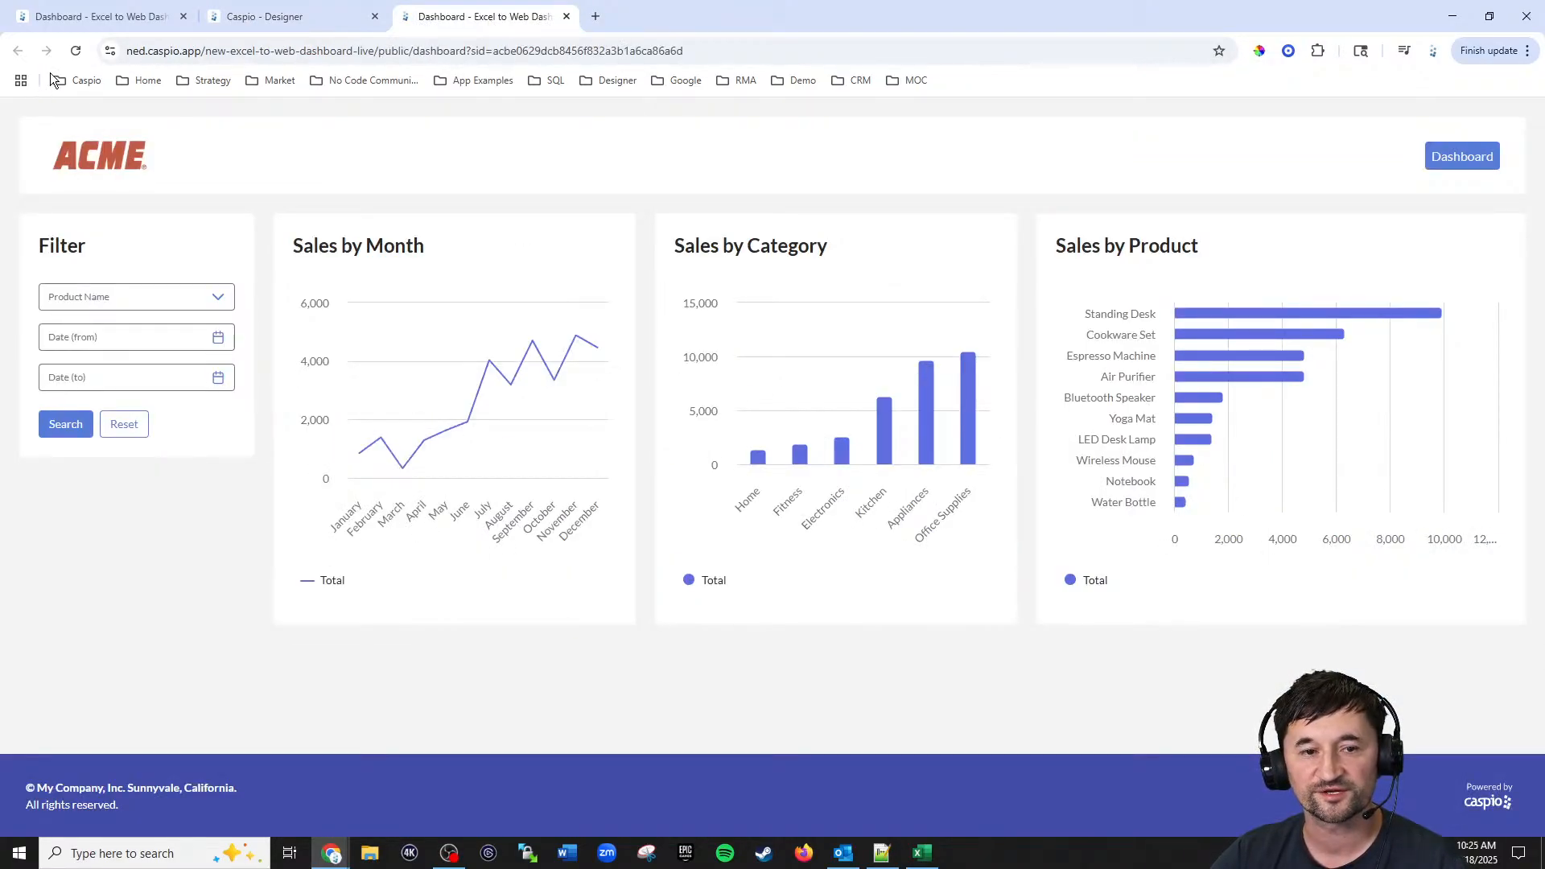
pyautogui.click(64, 51)
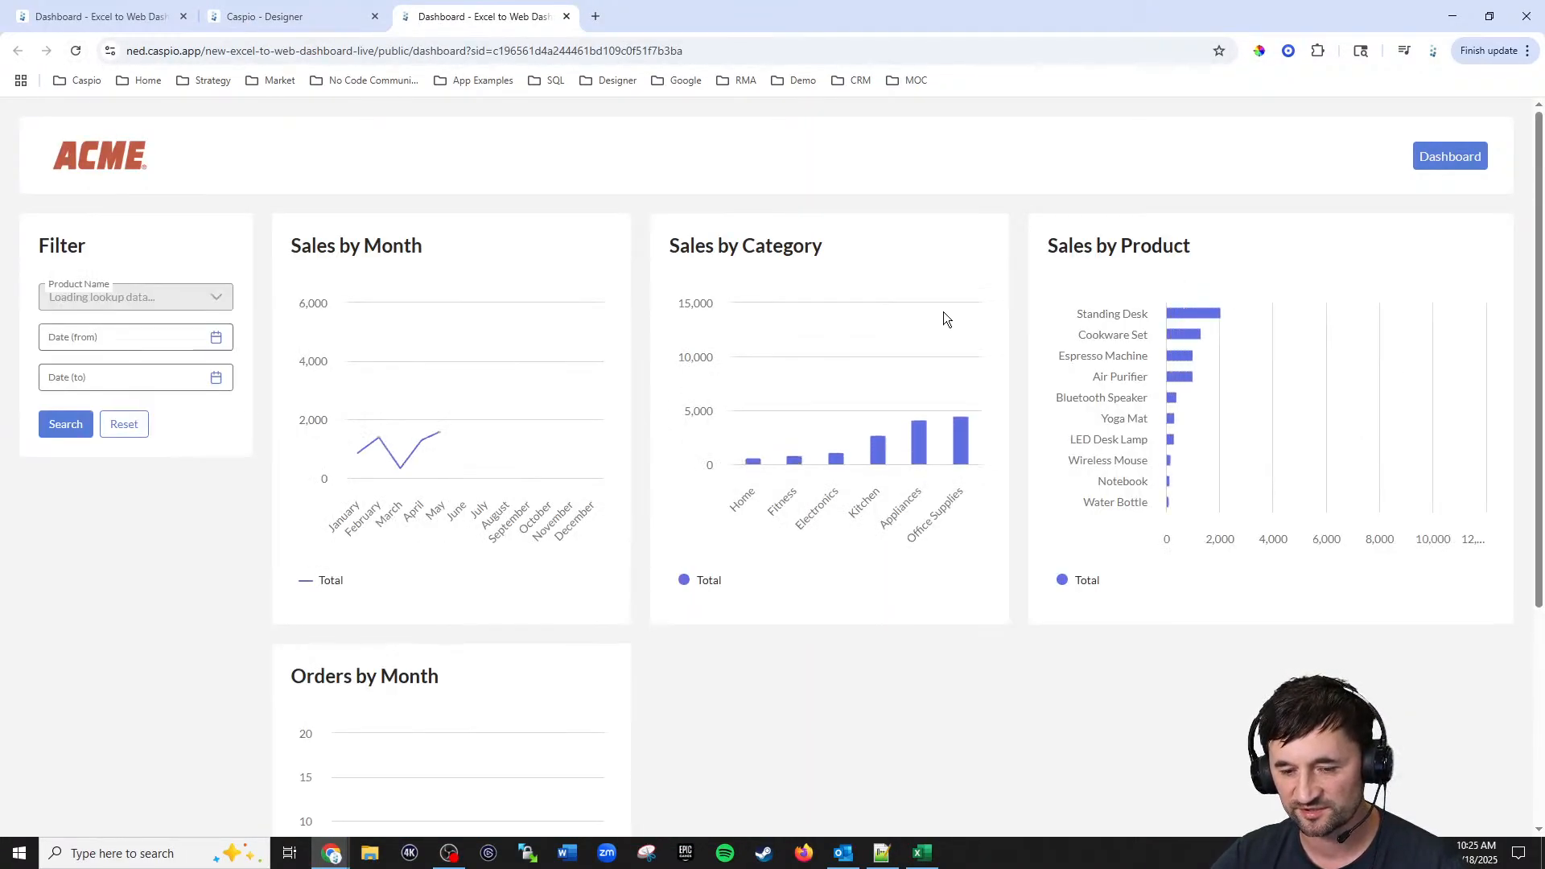
pyautogui.scroll(-1, 937, 330)
pyautogui.scroll(-2, 935, 350)
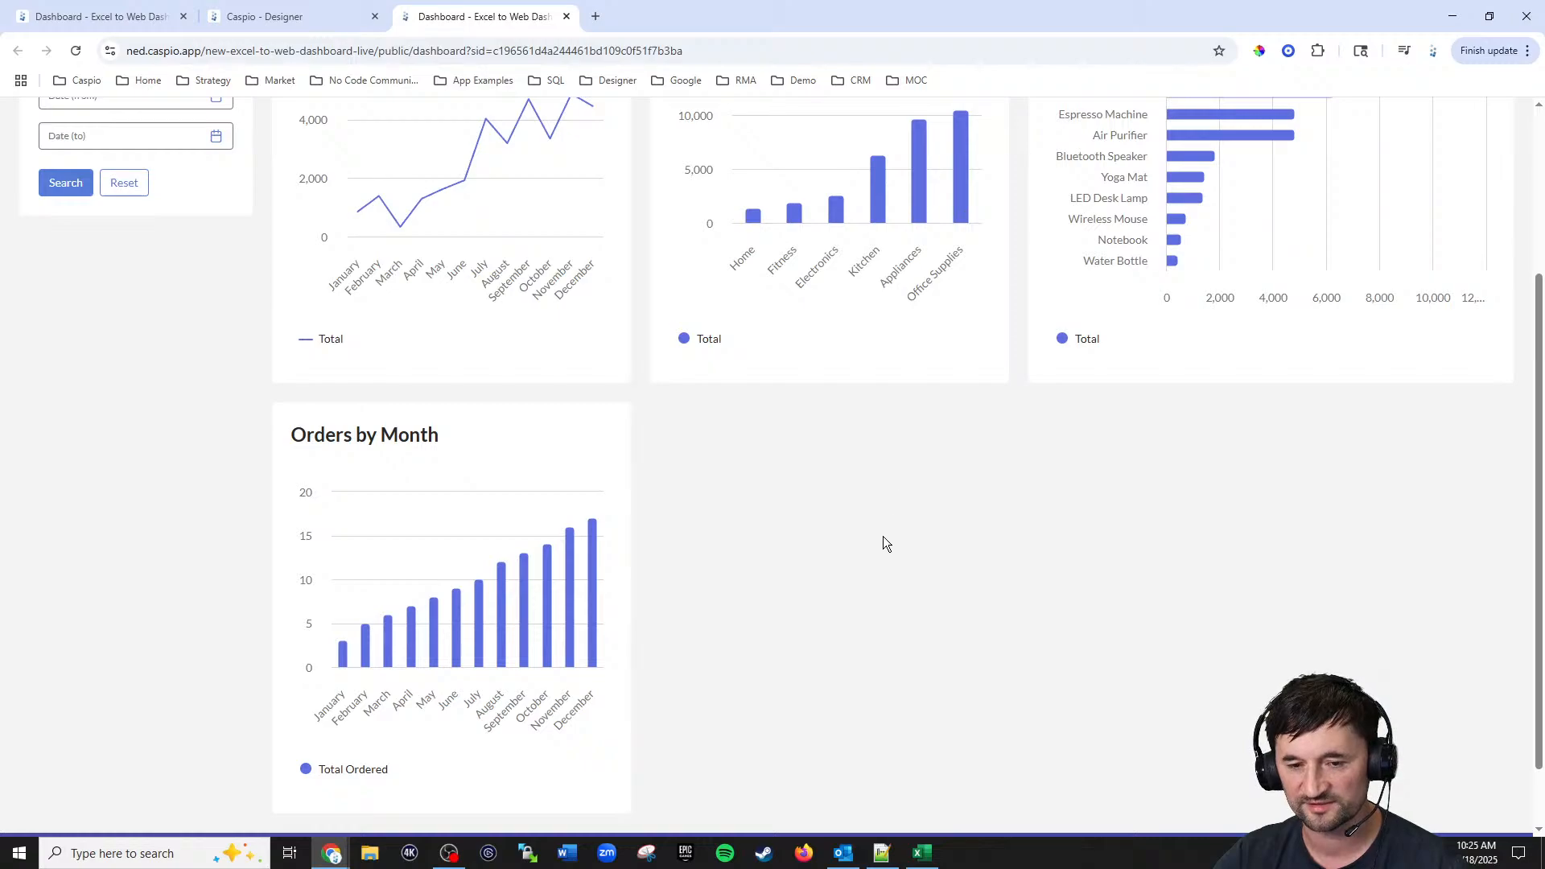
pyautogui.scroll(1, 885, 541)
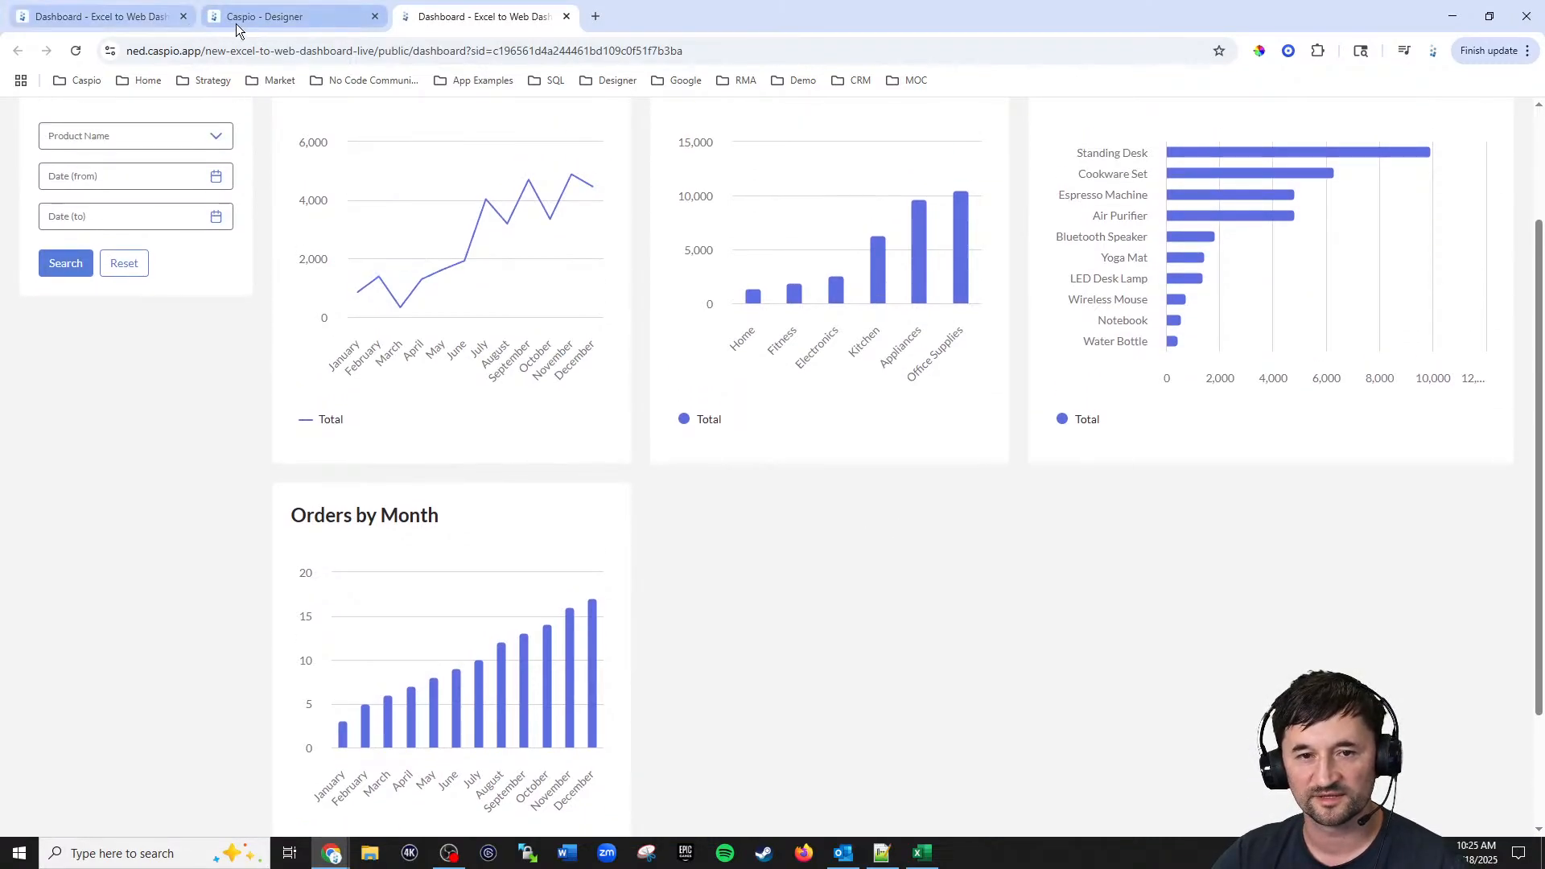
# Step: Examine the Sales by Month per Category chart on the reference dashboard, then return to the designer
pyautogui.click(129, 16)
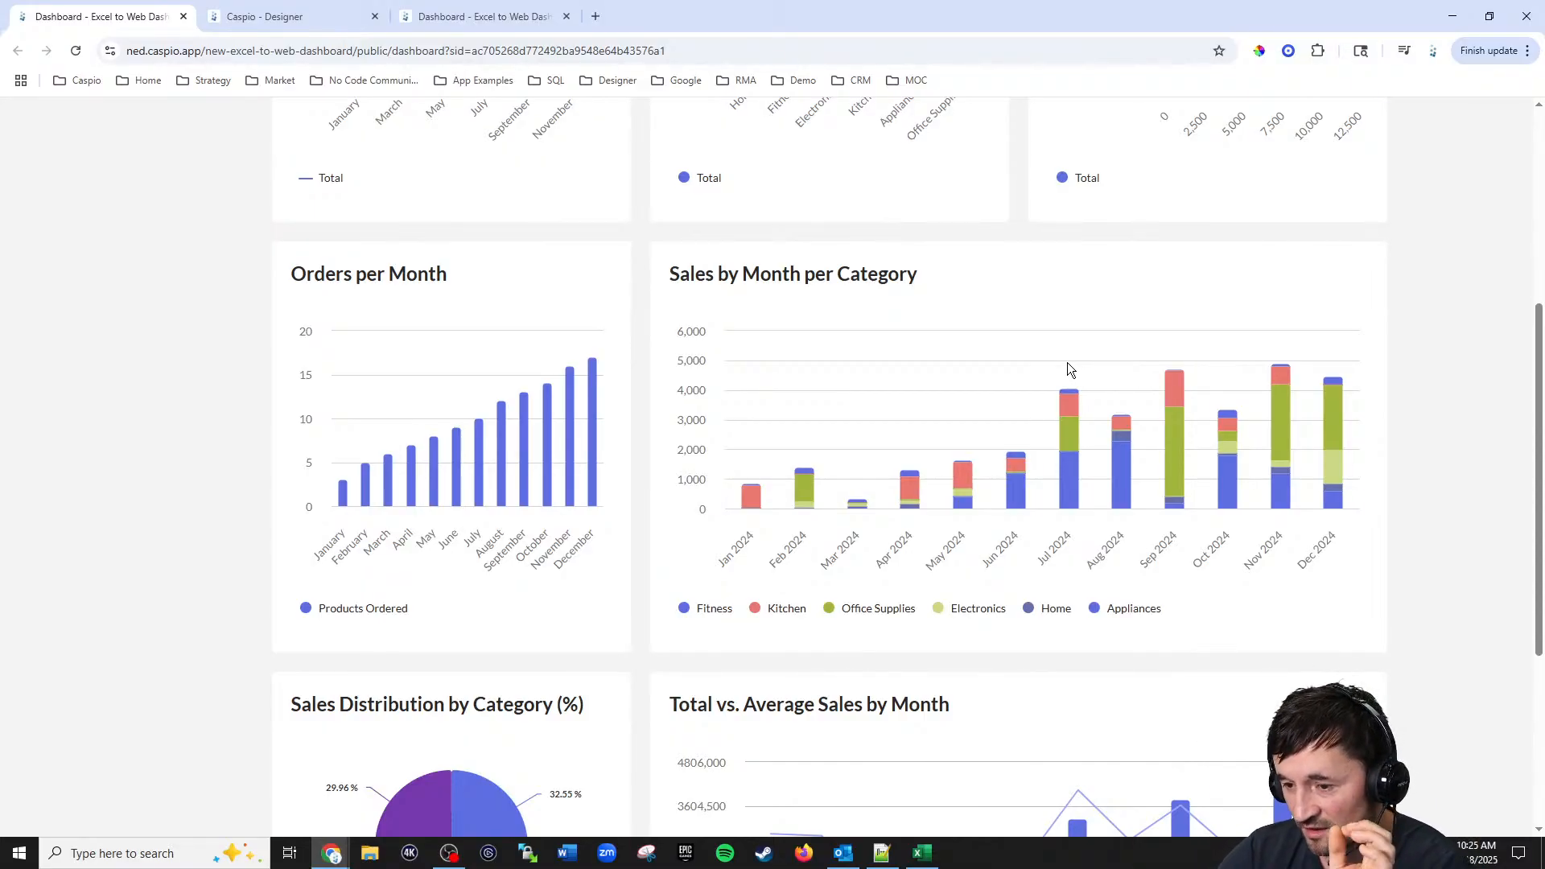
pyautogui.moveTo(1065, 502)
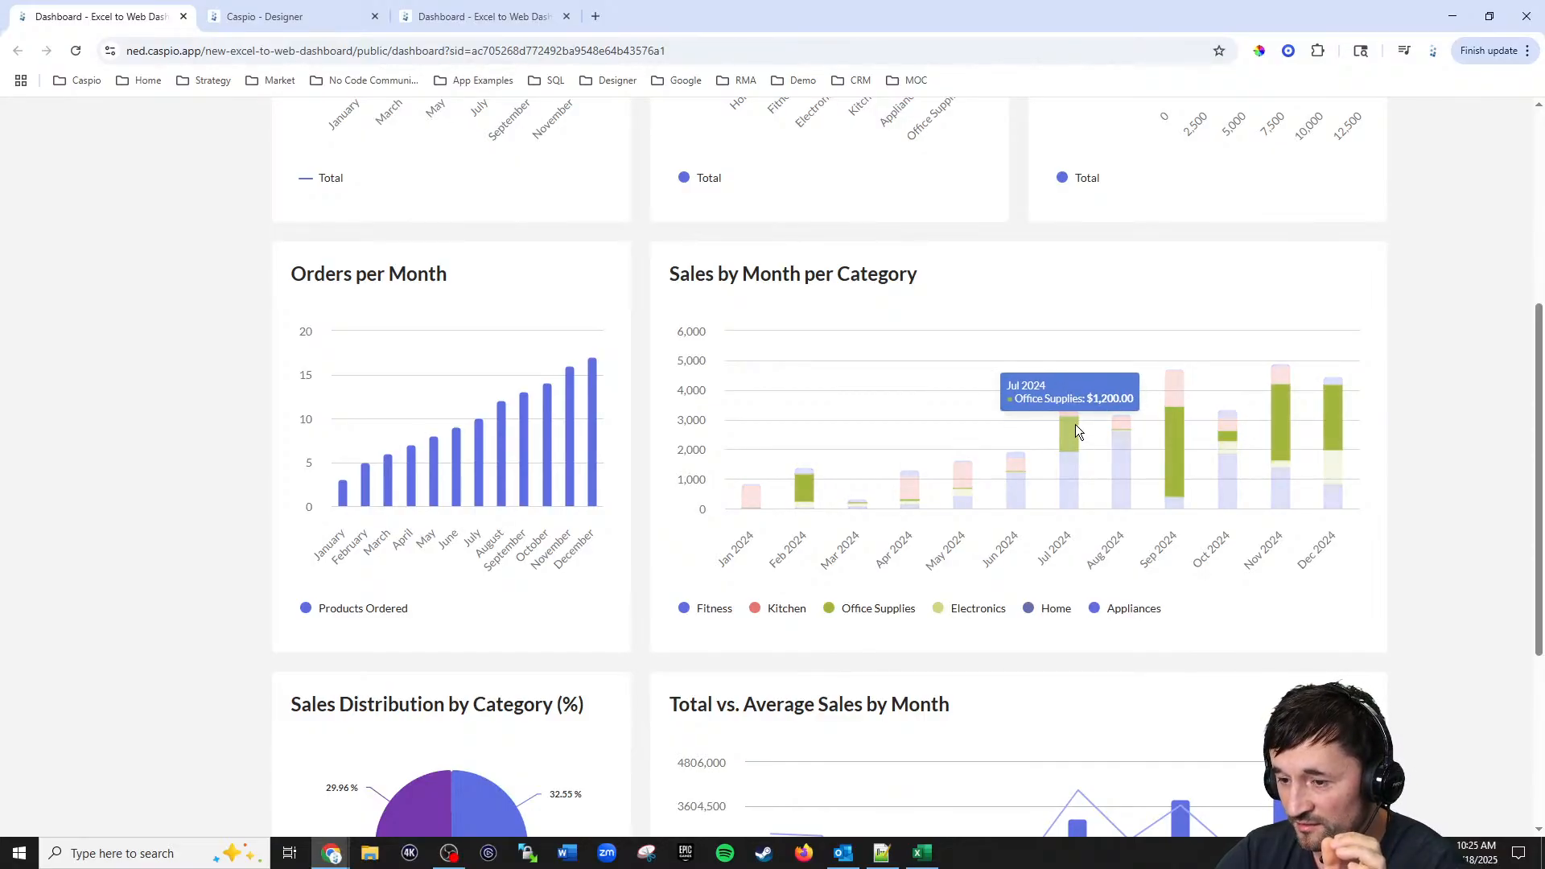
pyautogui.moveTo(1071, 417)
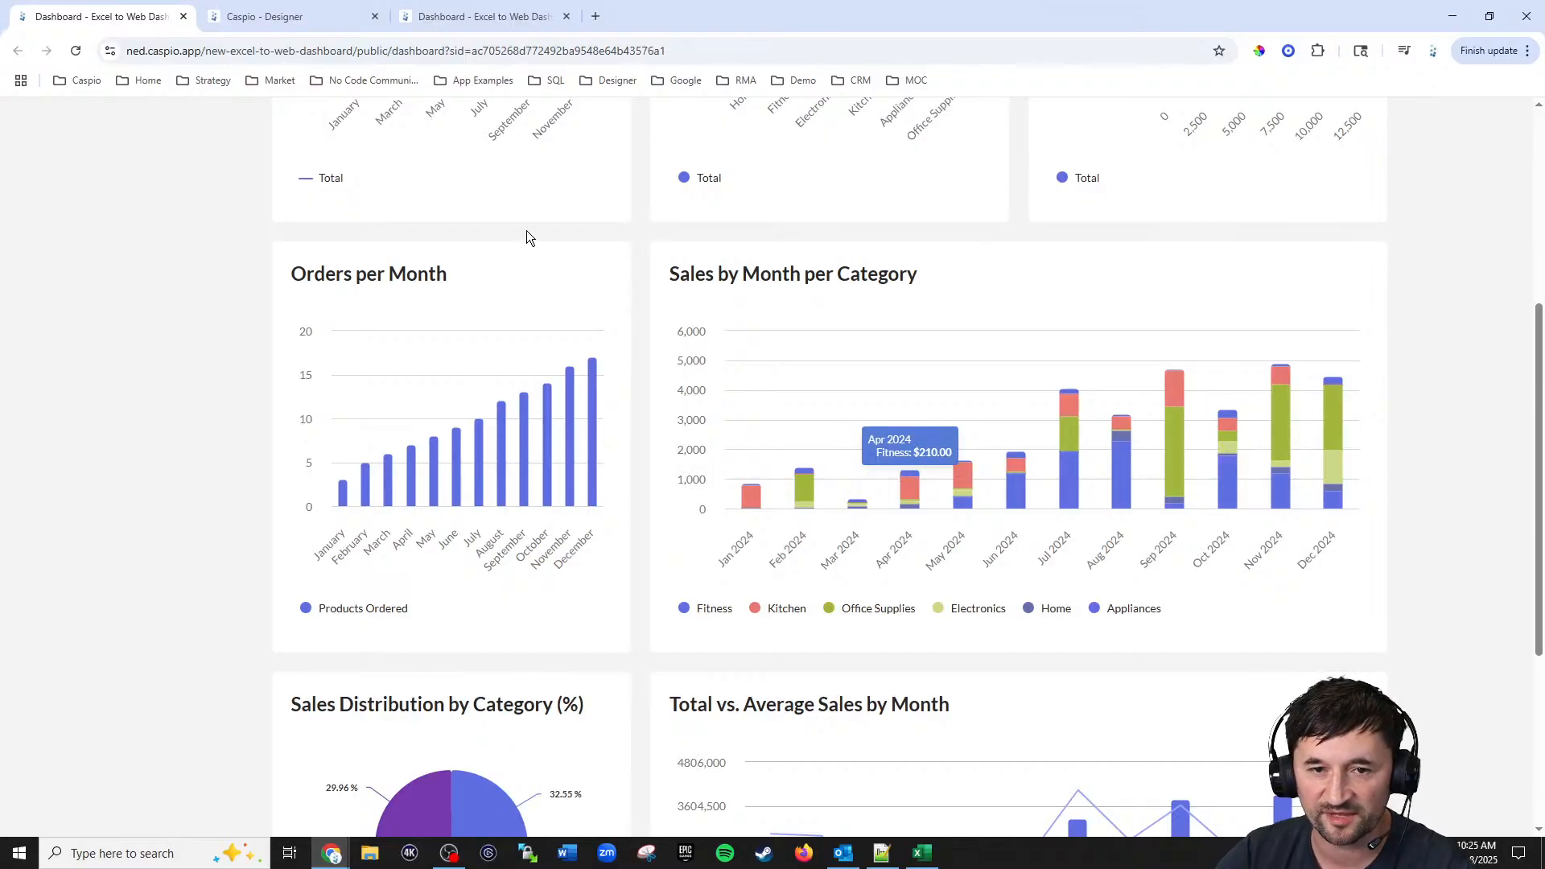
pyautogui.click(316, 22)
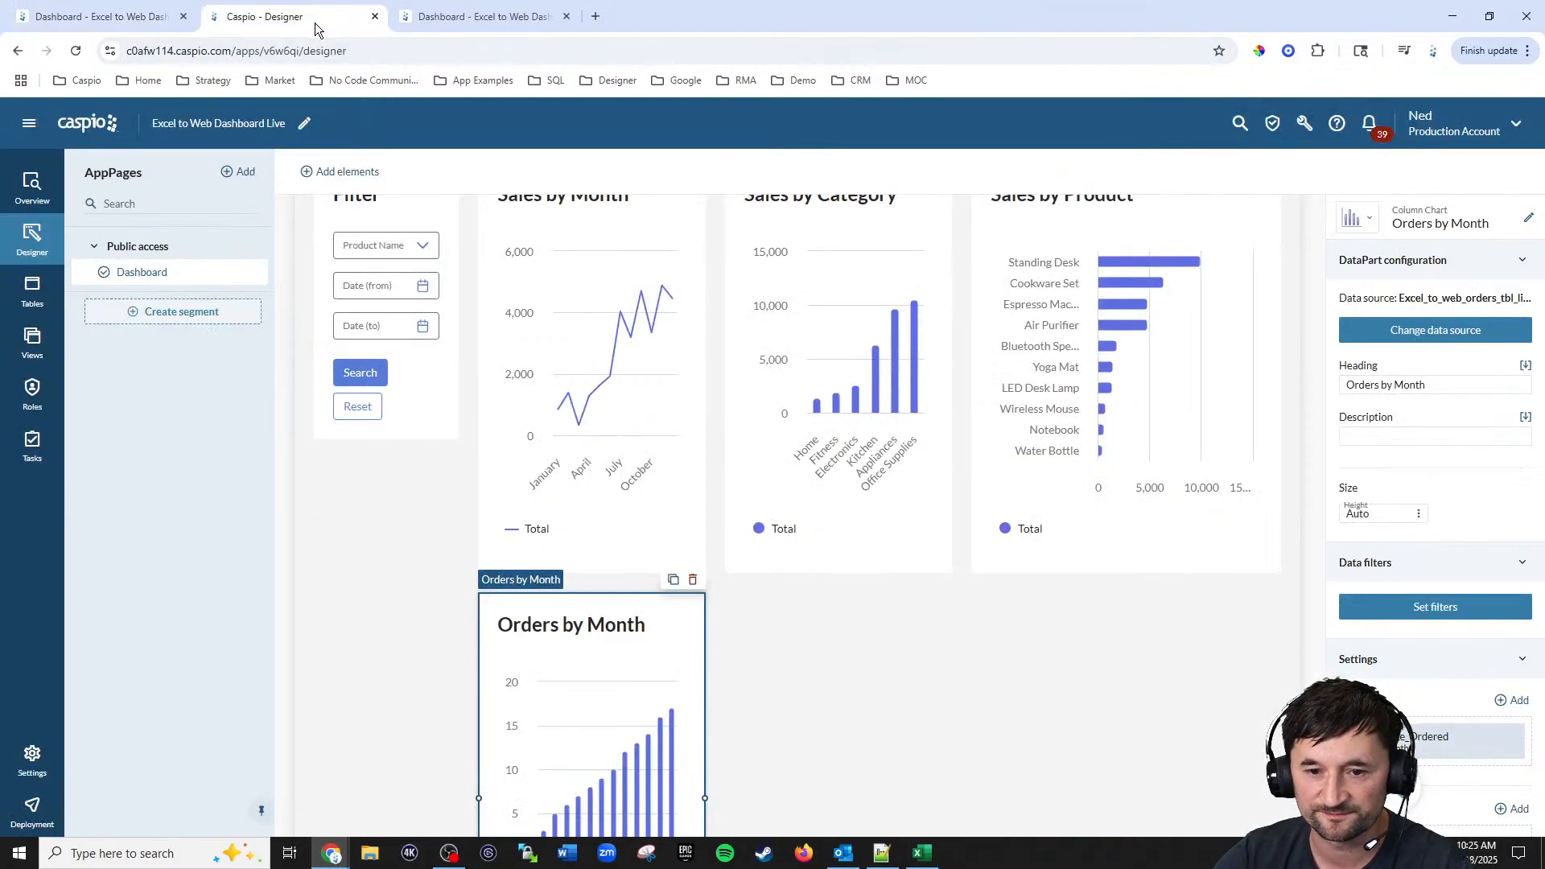
# Step: Add a column chart DataPart from Excel_to_web_orders_tbl_live using the Date_Ordered and Total fields
pyautogui.click(352, 178)
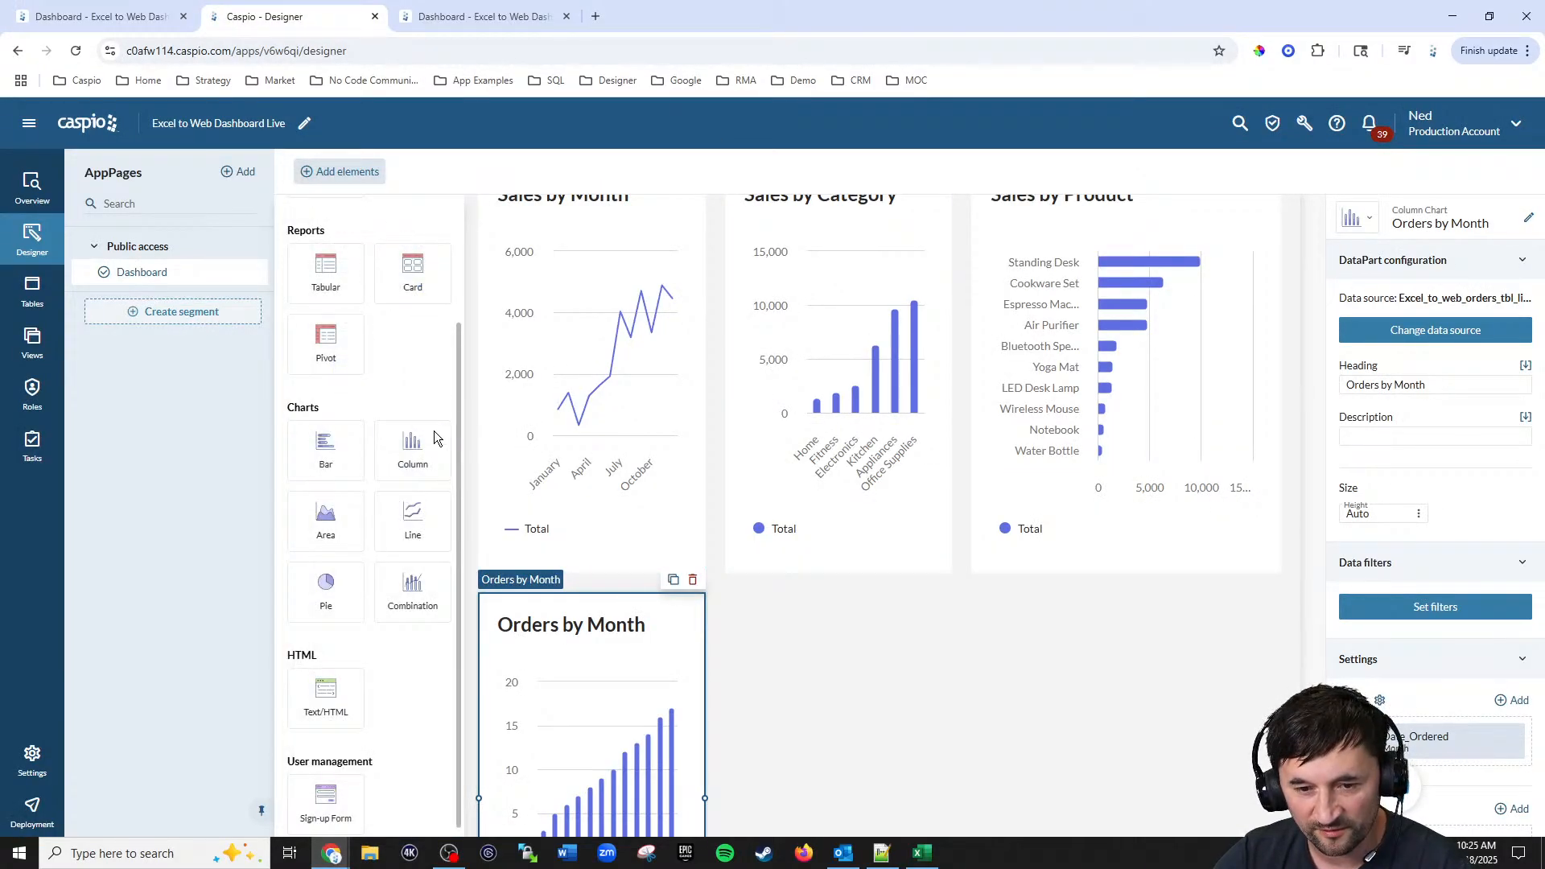
pyautogui.moveTo(406, 451); pyautogui.dragTo(943, 604)
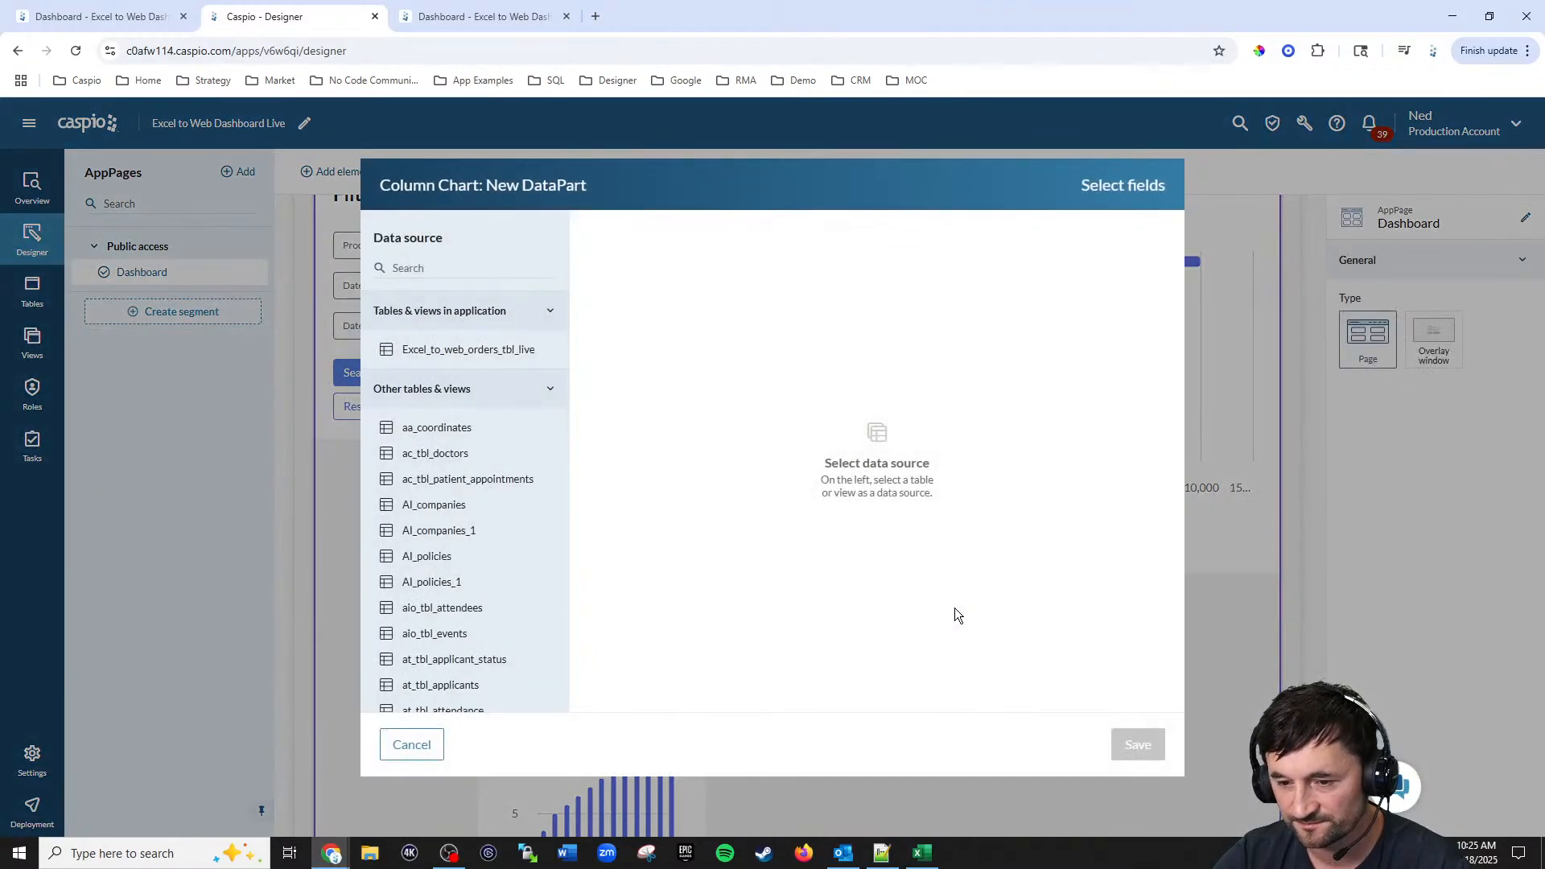
pyautogui.click(463, 352)
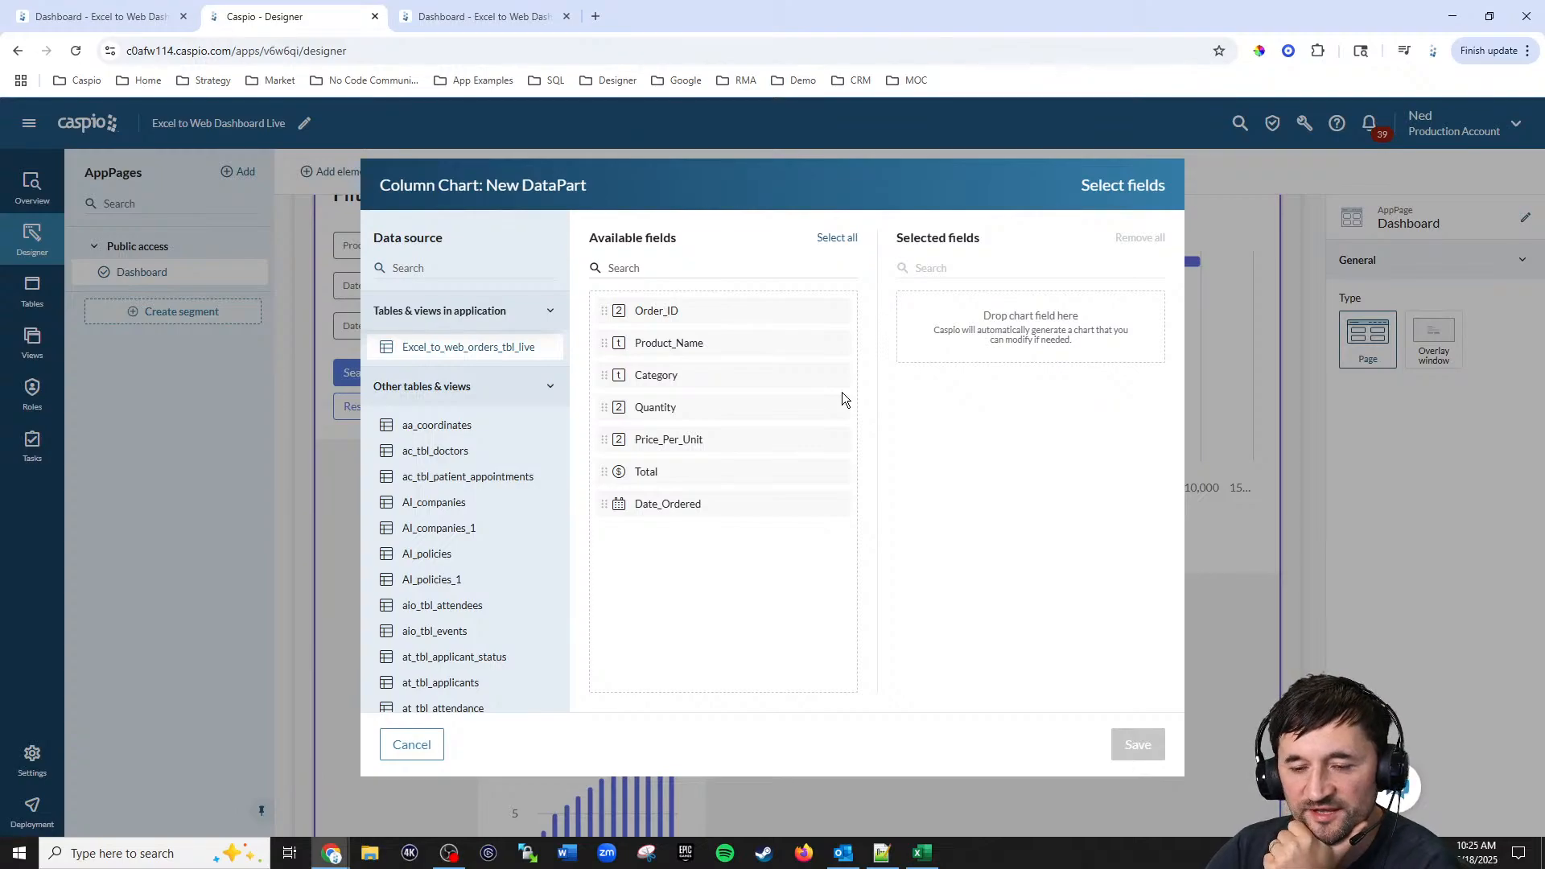
pyautogui.click(663, 506)
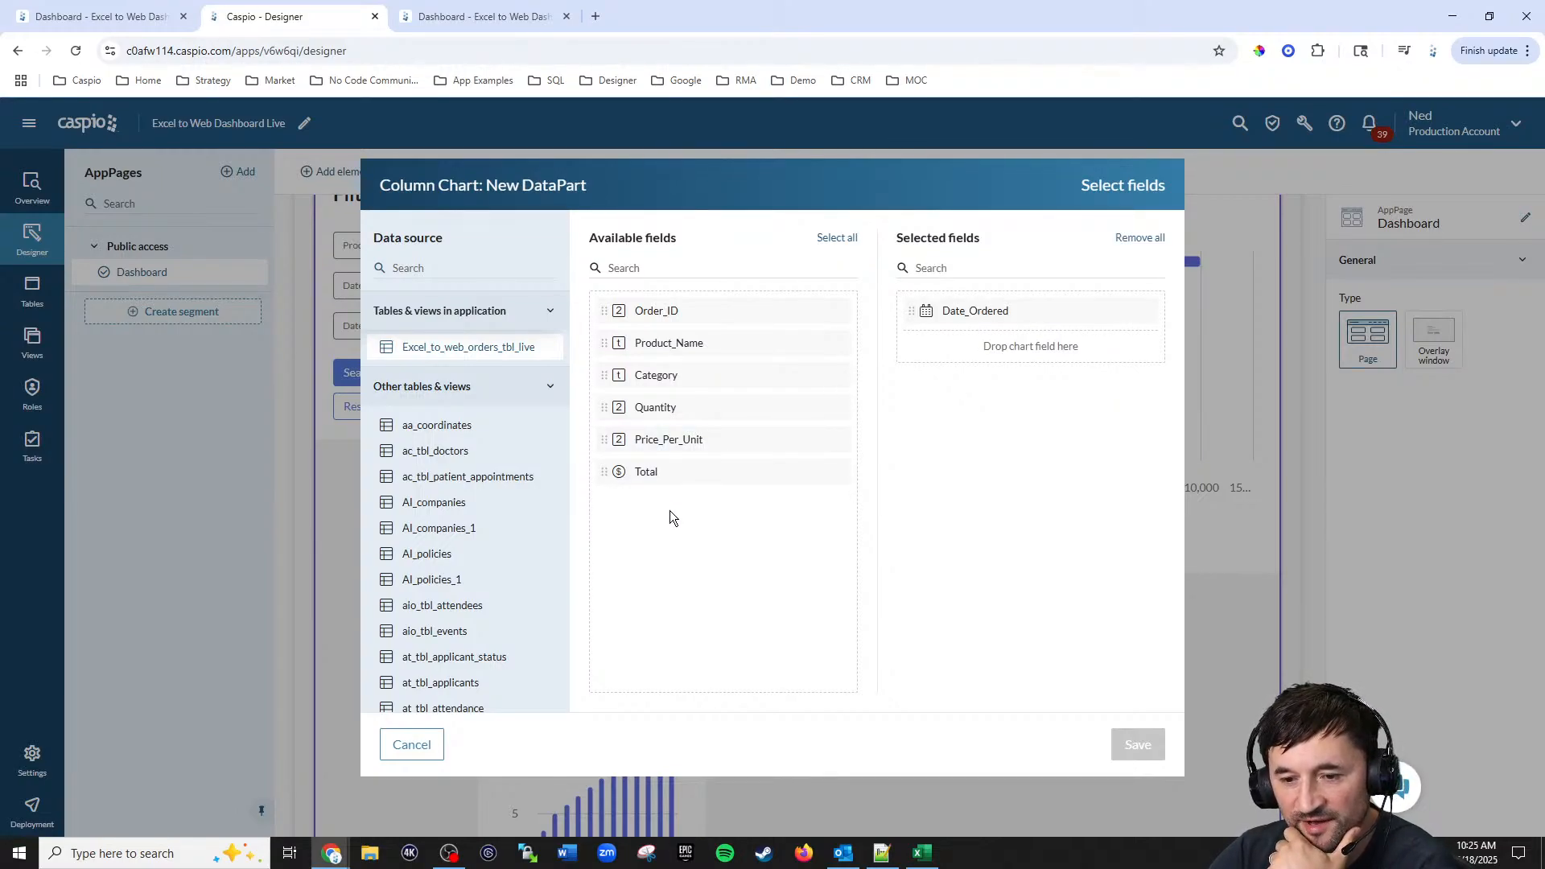
pyautogui.click(646, 472)
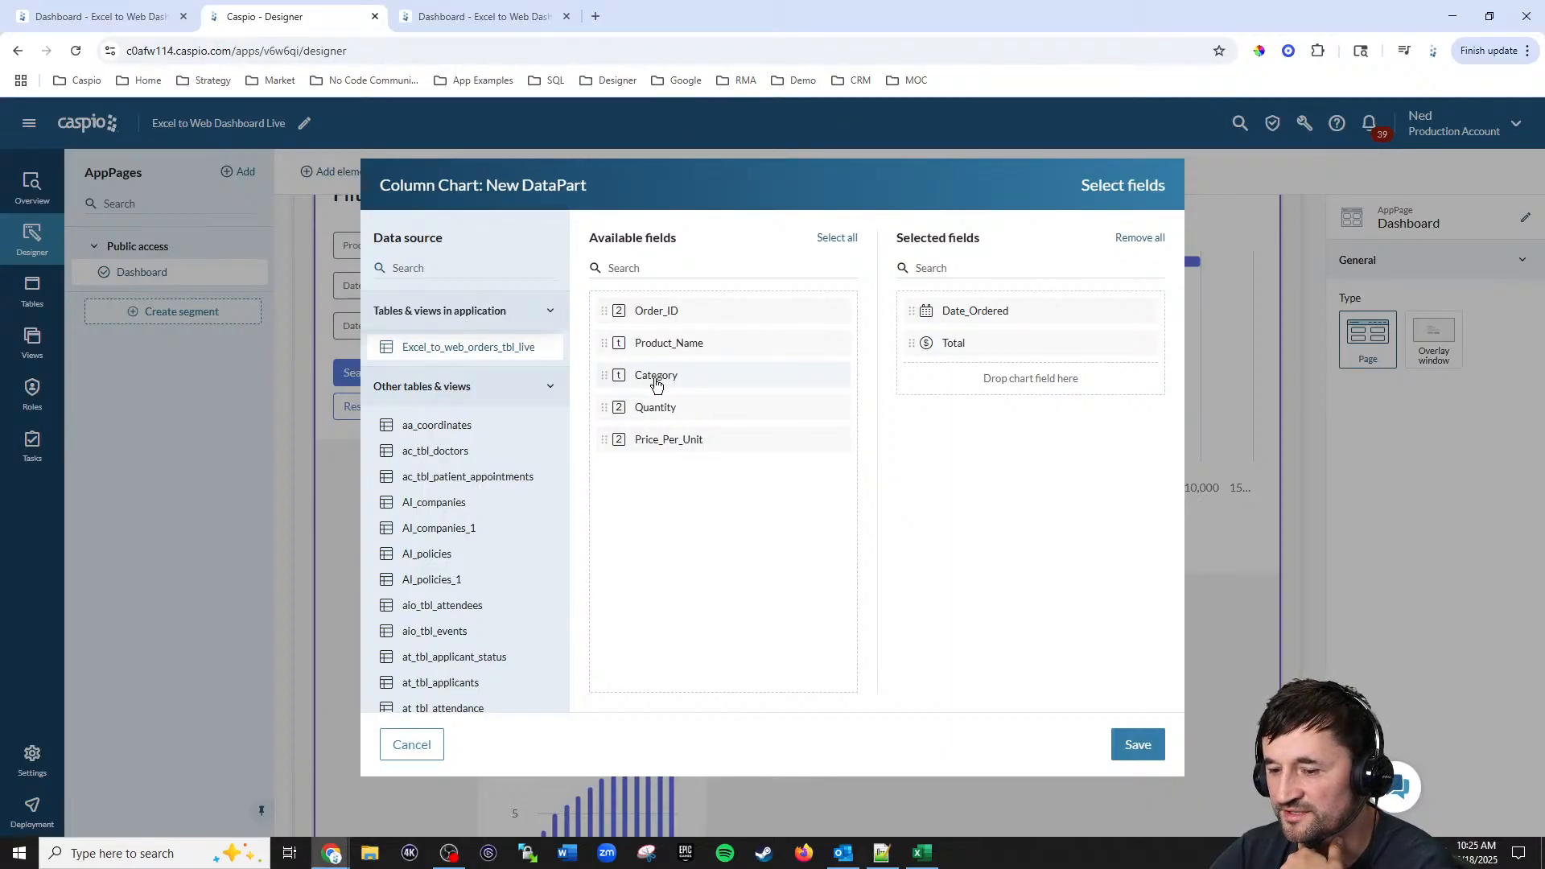
pyautogui.click(1138, 745)
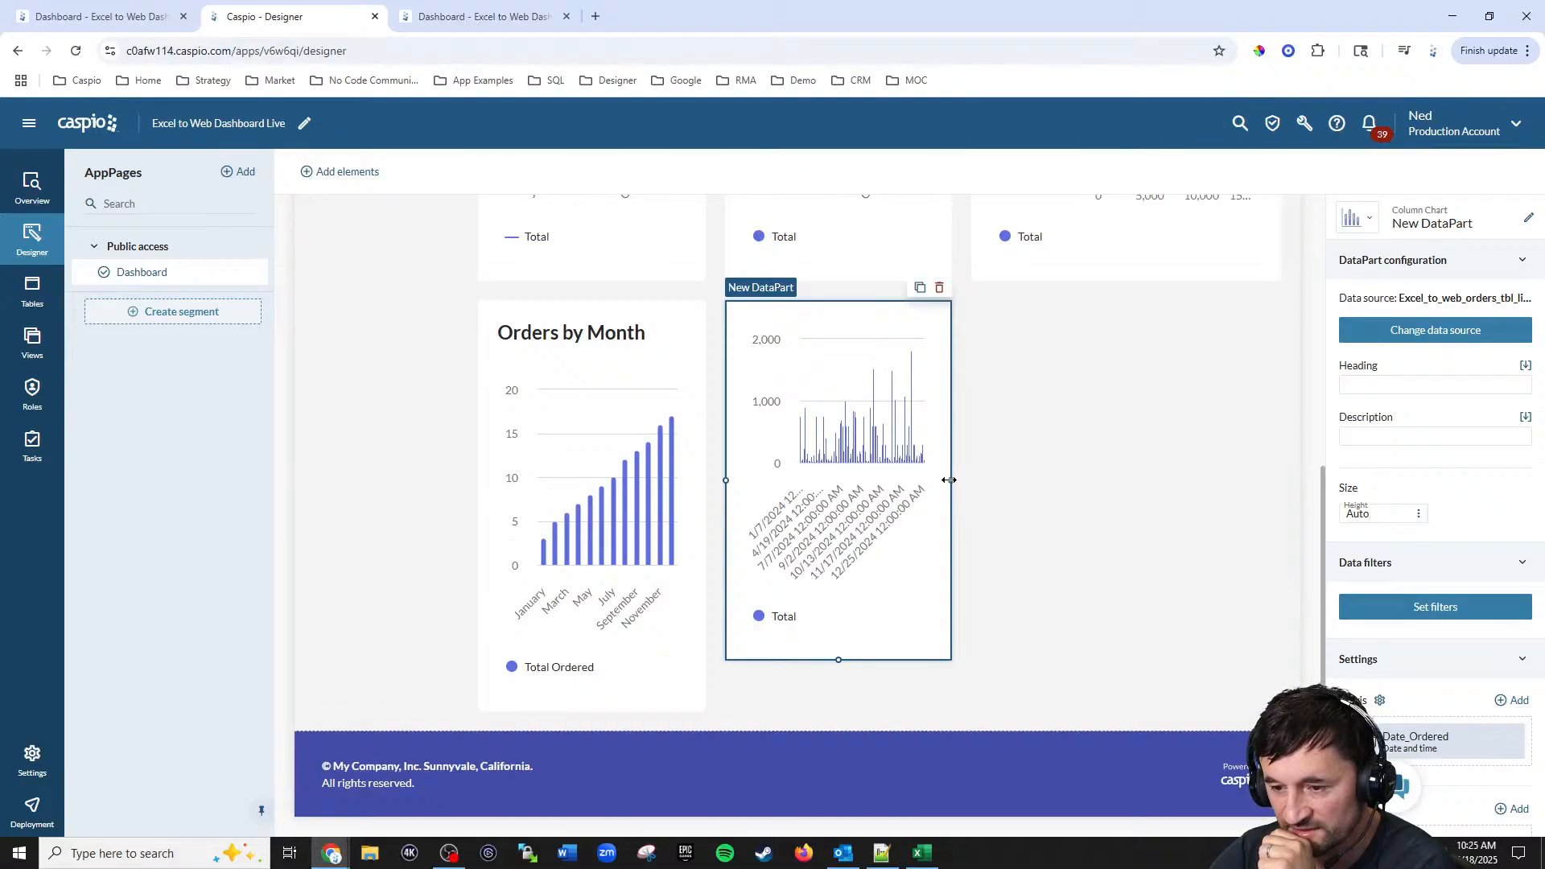
# Step: Try to widen the new chart DataPart across the empty space beside it
pyautogui.moveTo(951, 480); pyautogui.dragTo(1247, 499)
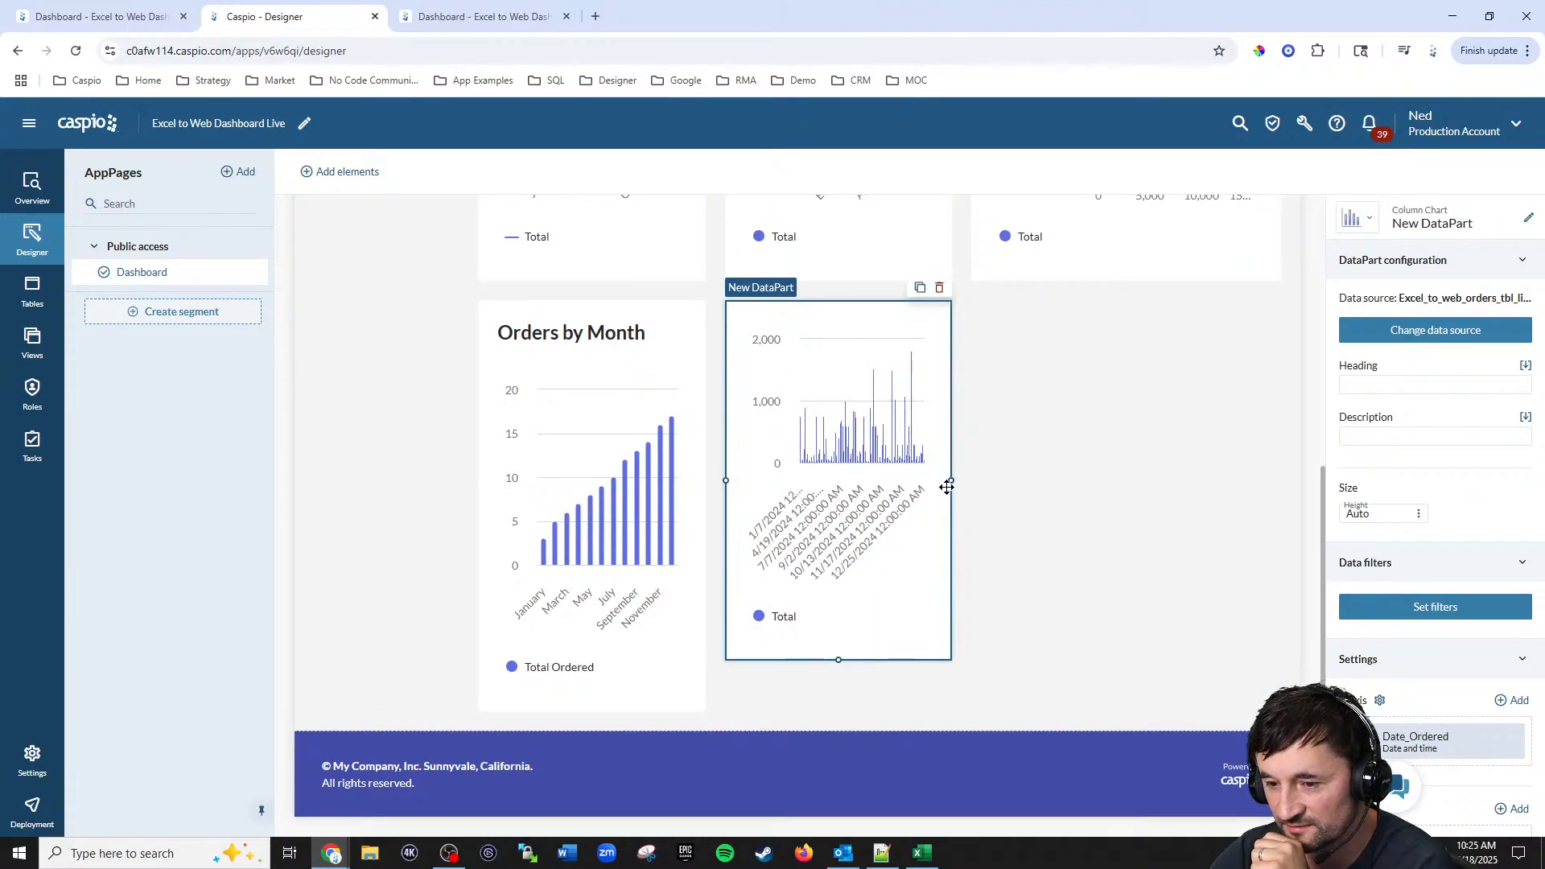
pyautogui.moveTo(952, 481); pyautogui.dragTo(1278, 470)
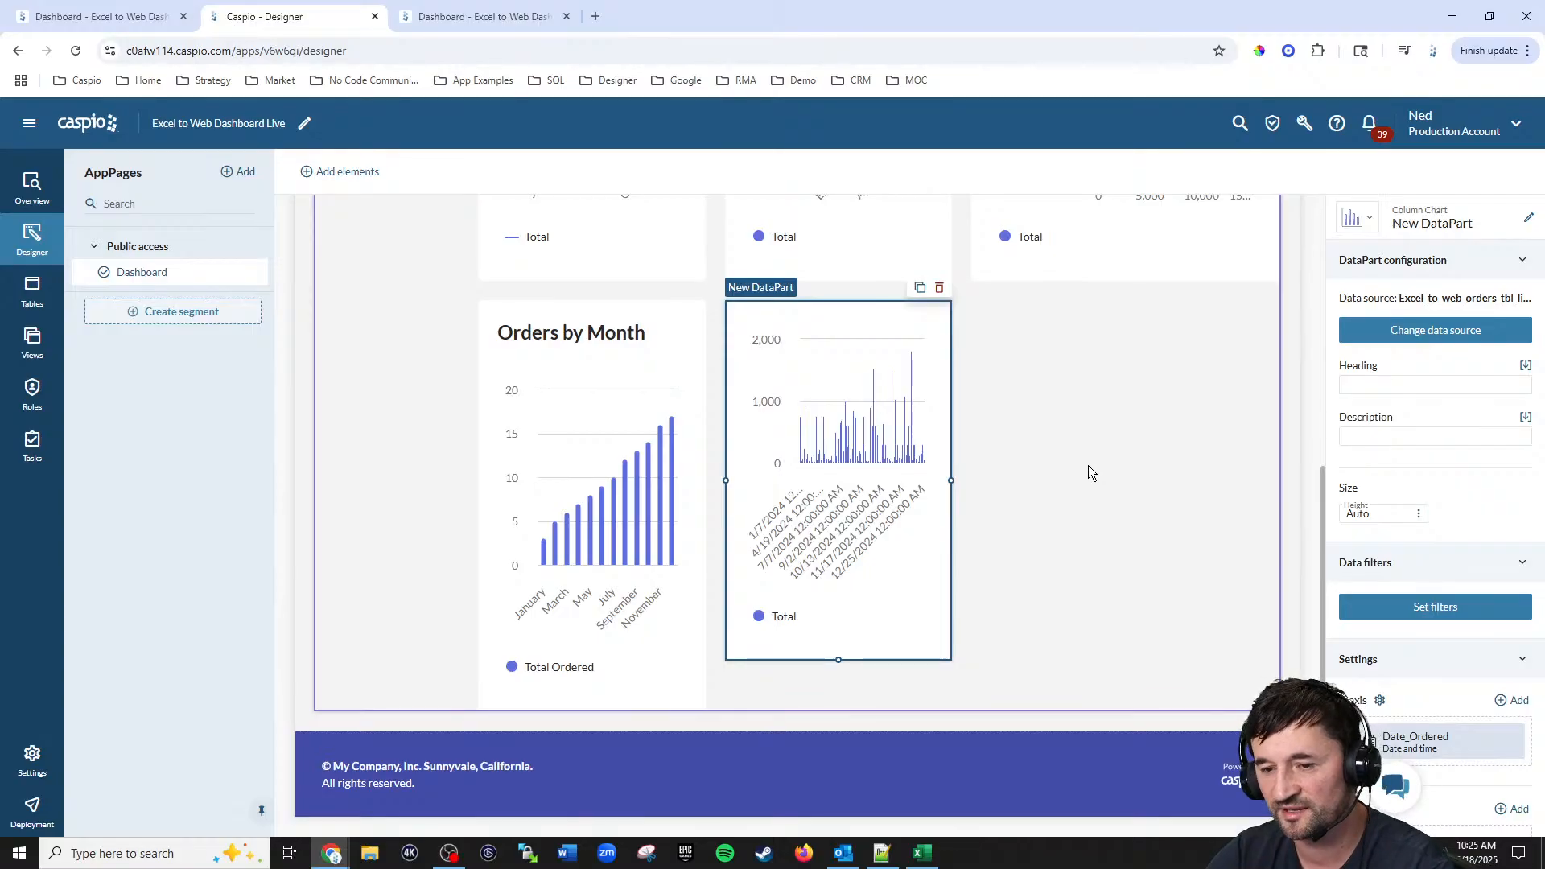
pyautogui.scroll(1, 1089, 463)
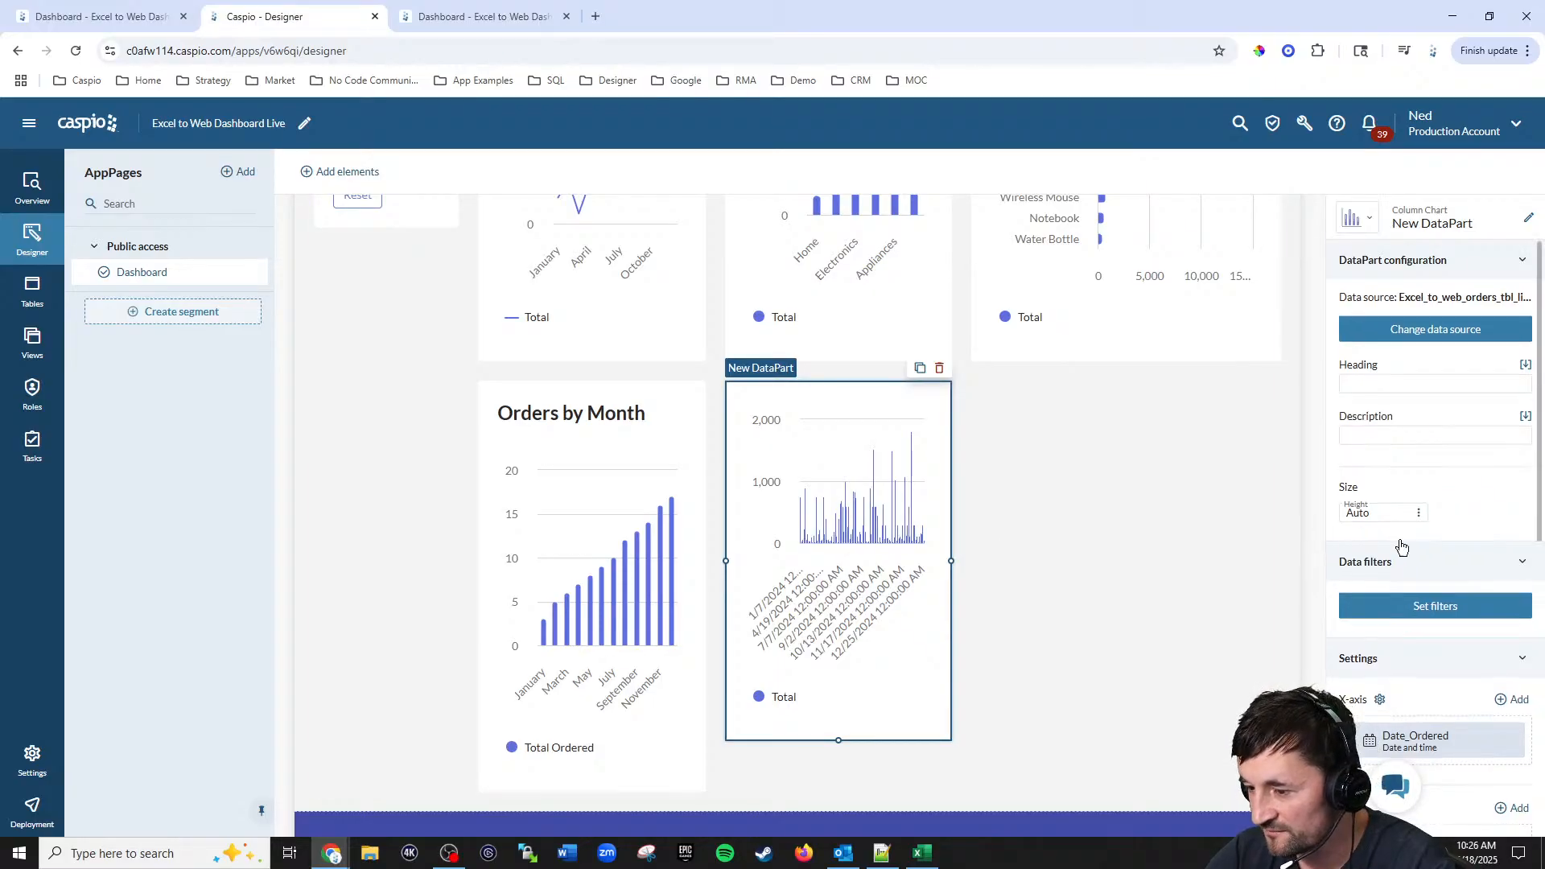
# Step: Group the chart's X-axis Date_Ordered field by Year and month and add Category as the series field
pyautogui.scroll(-3, 1415, 544)
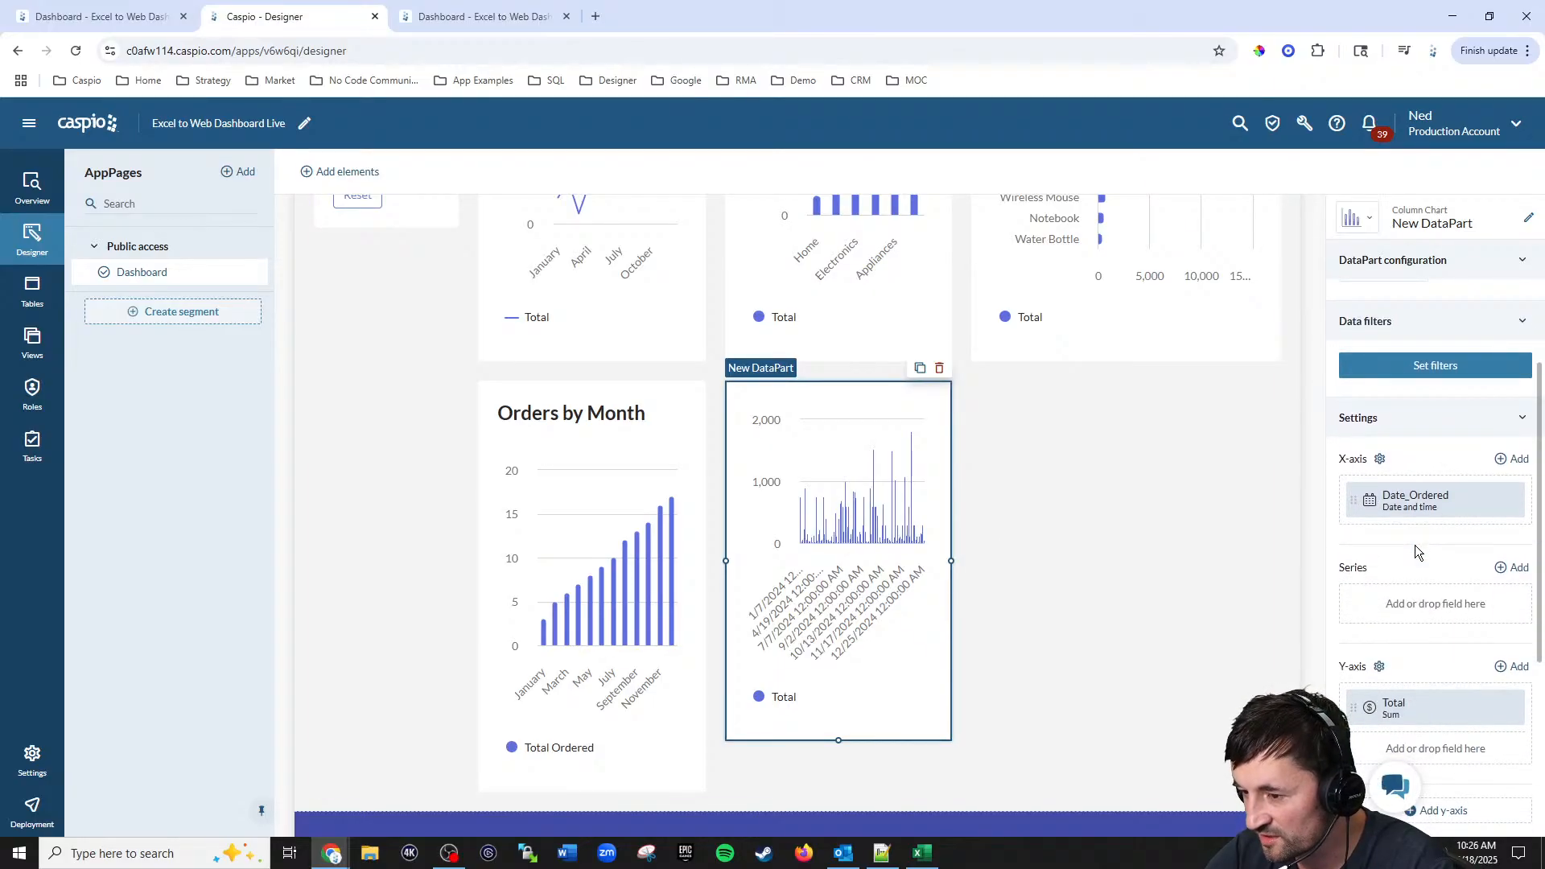
pyautogui.click(1356, 509)
pyautogui.click(1275, 545)
pyautogui.scroll(-3, 1220, 655)
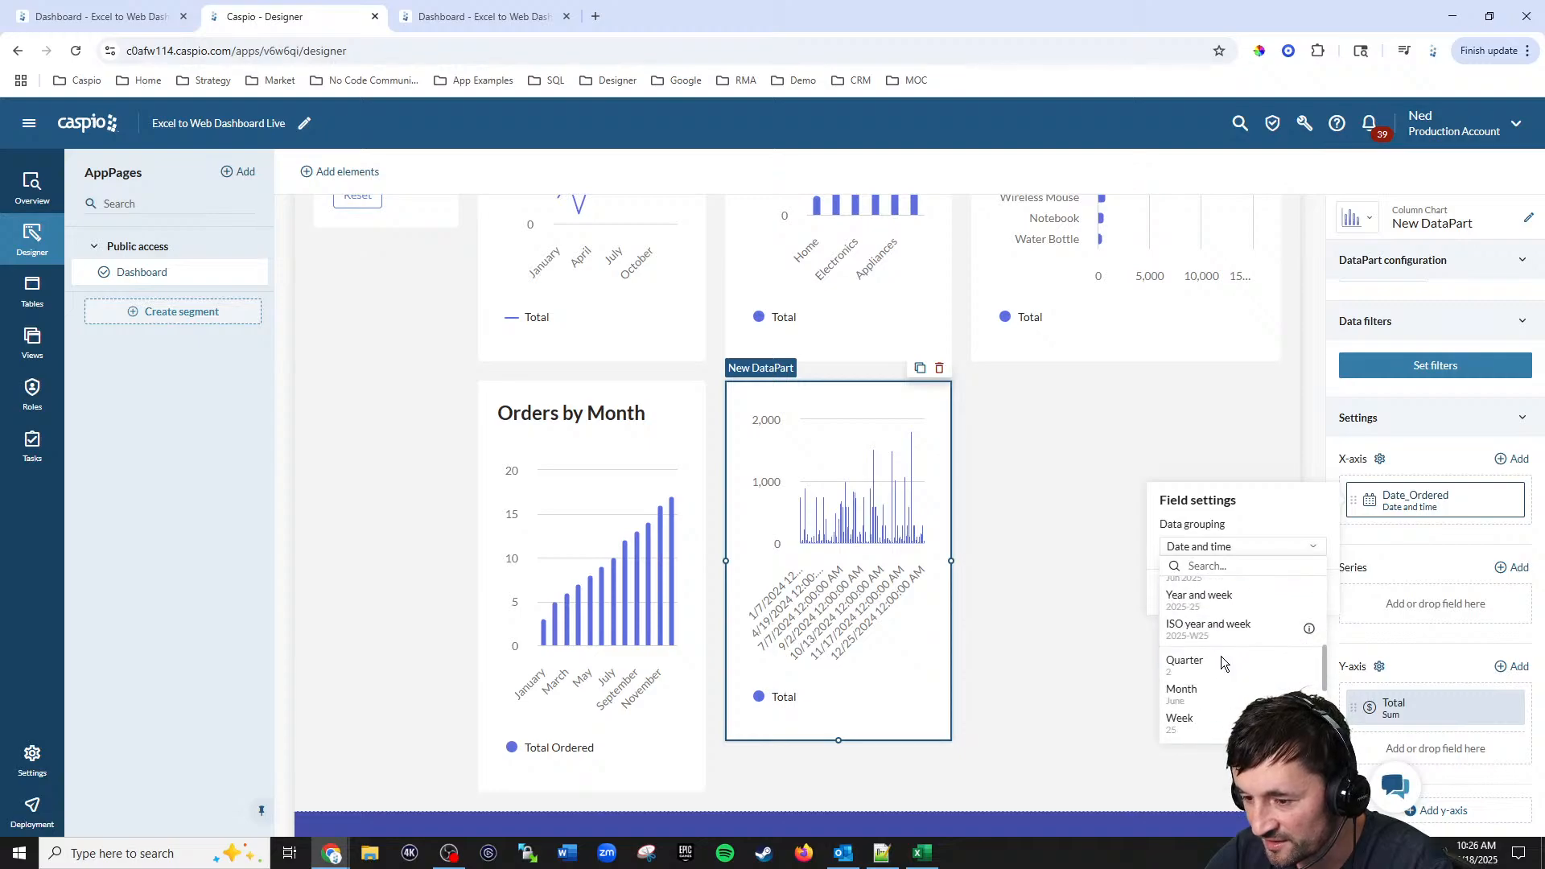
pyautogui.scroll(-1, 1220, 655)
pyautogui.scroll(2, 1235, 652)
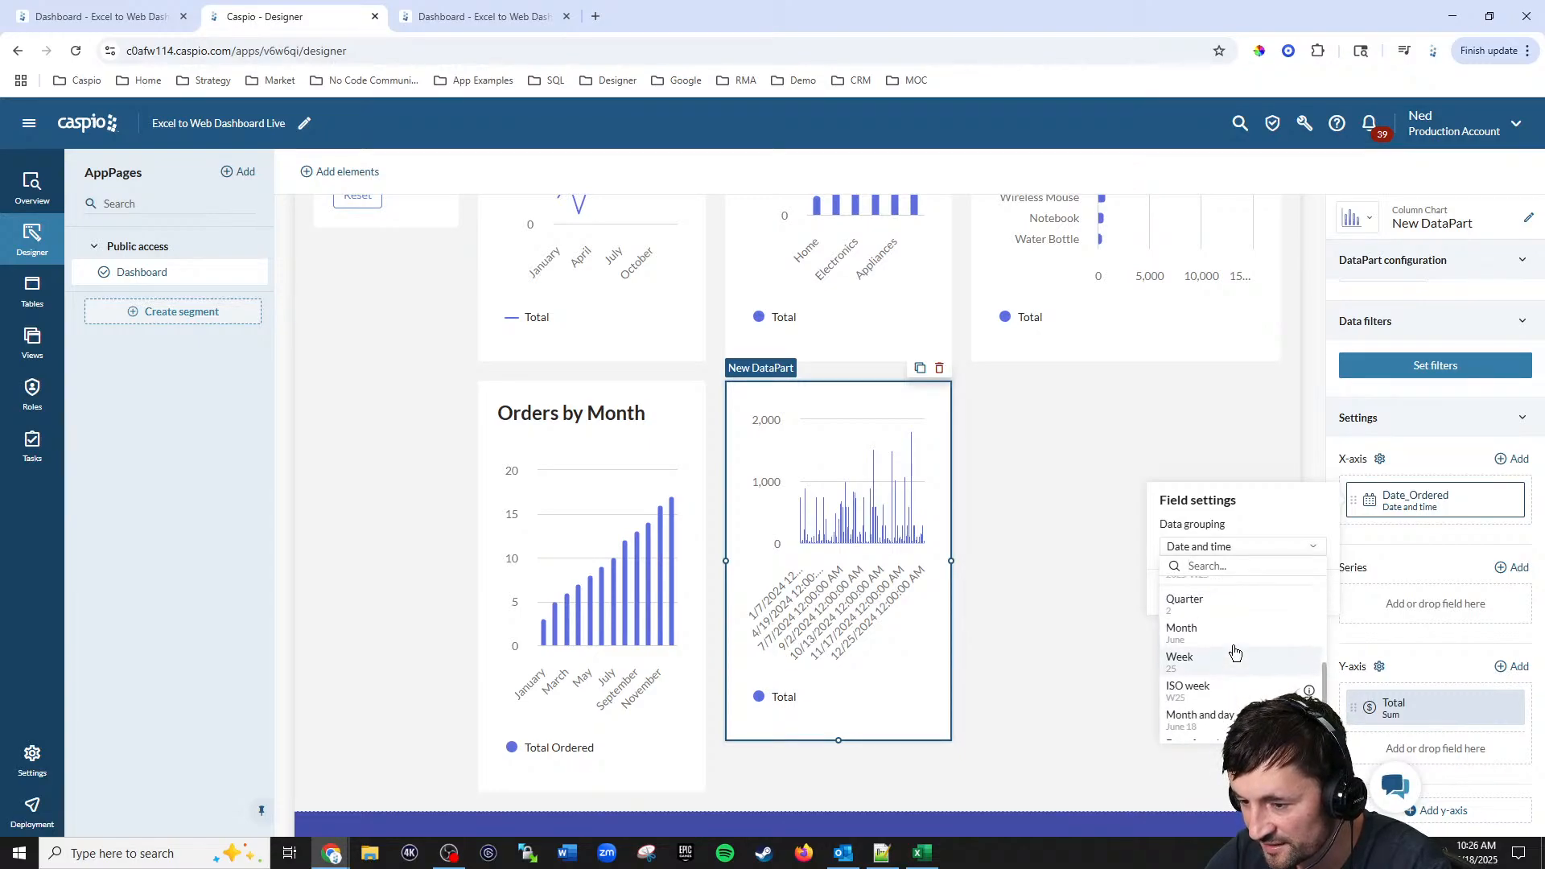
pyautogui.click(1218, 652)
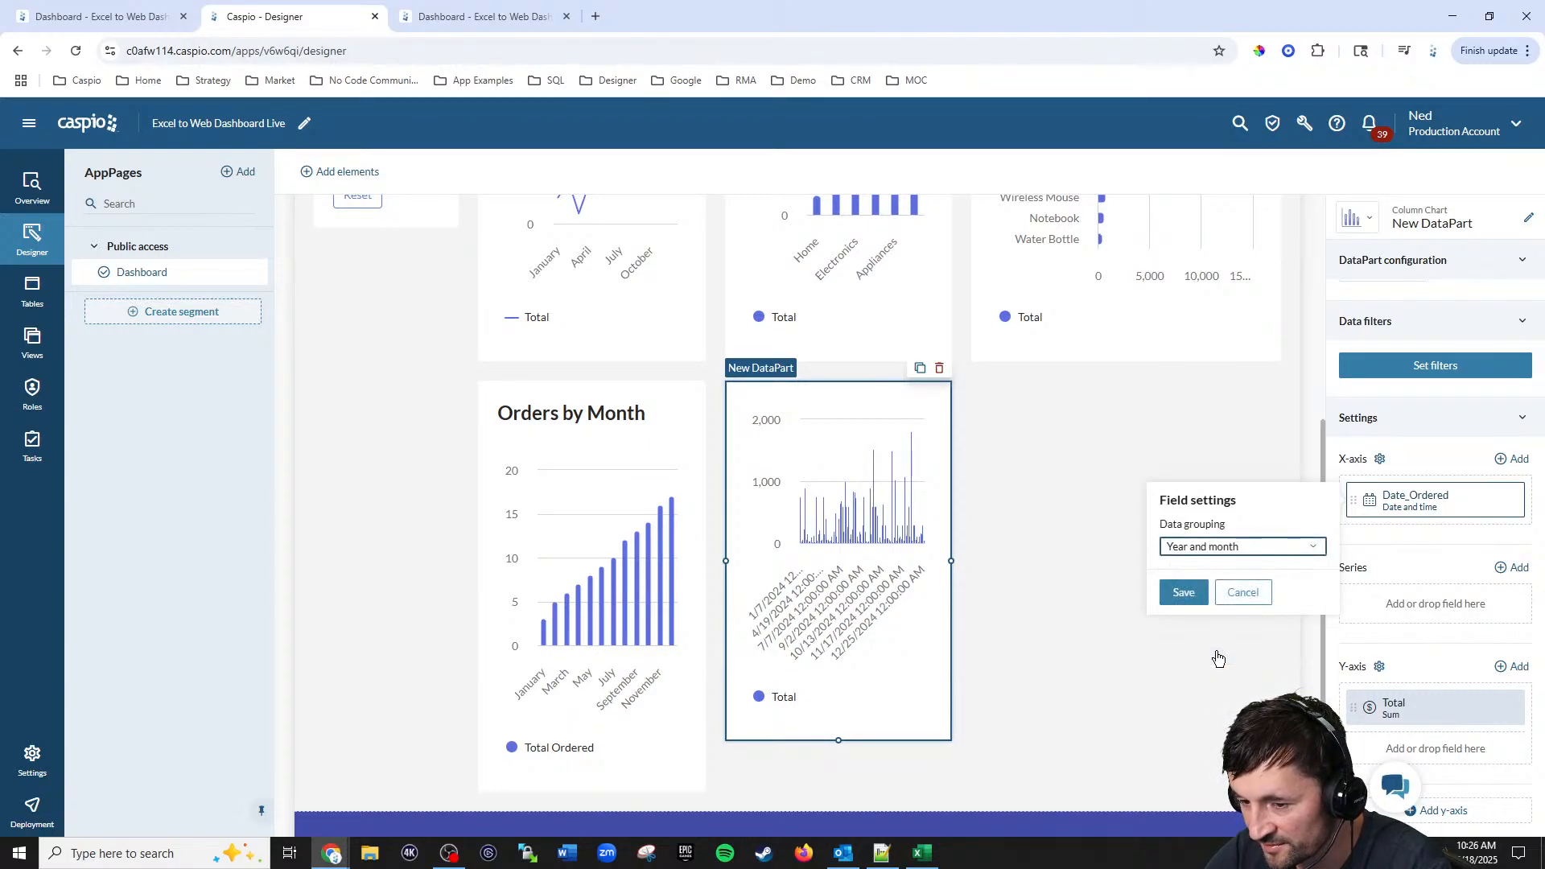
pyautogui.click(1183, 592)
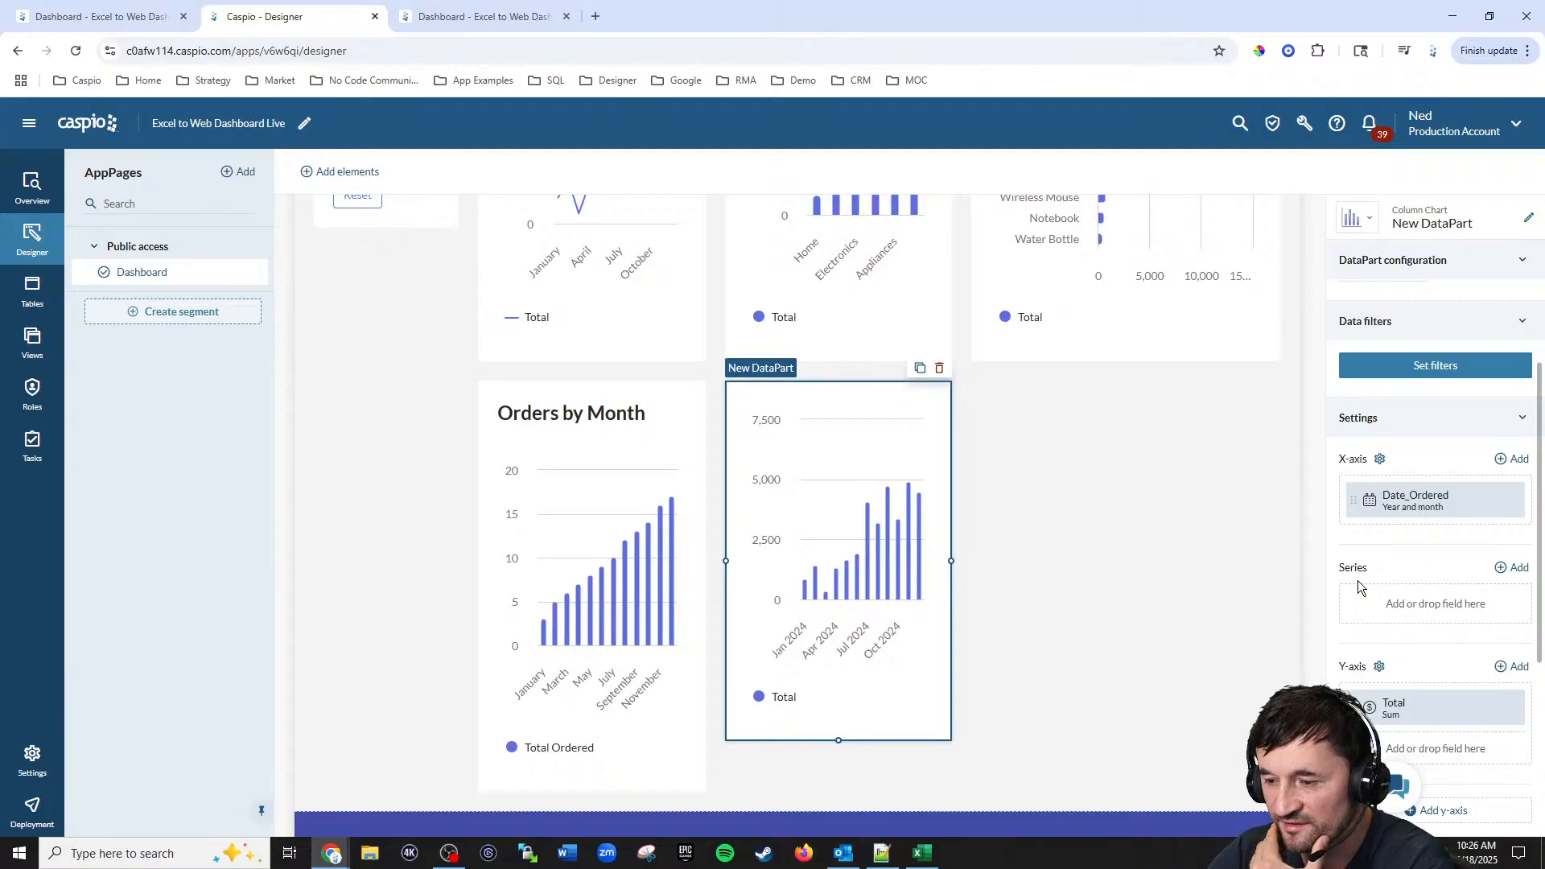
pyautogui.click(1517, 568)
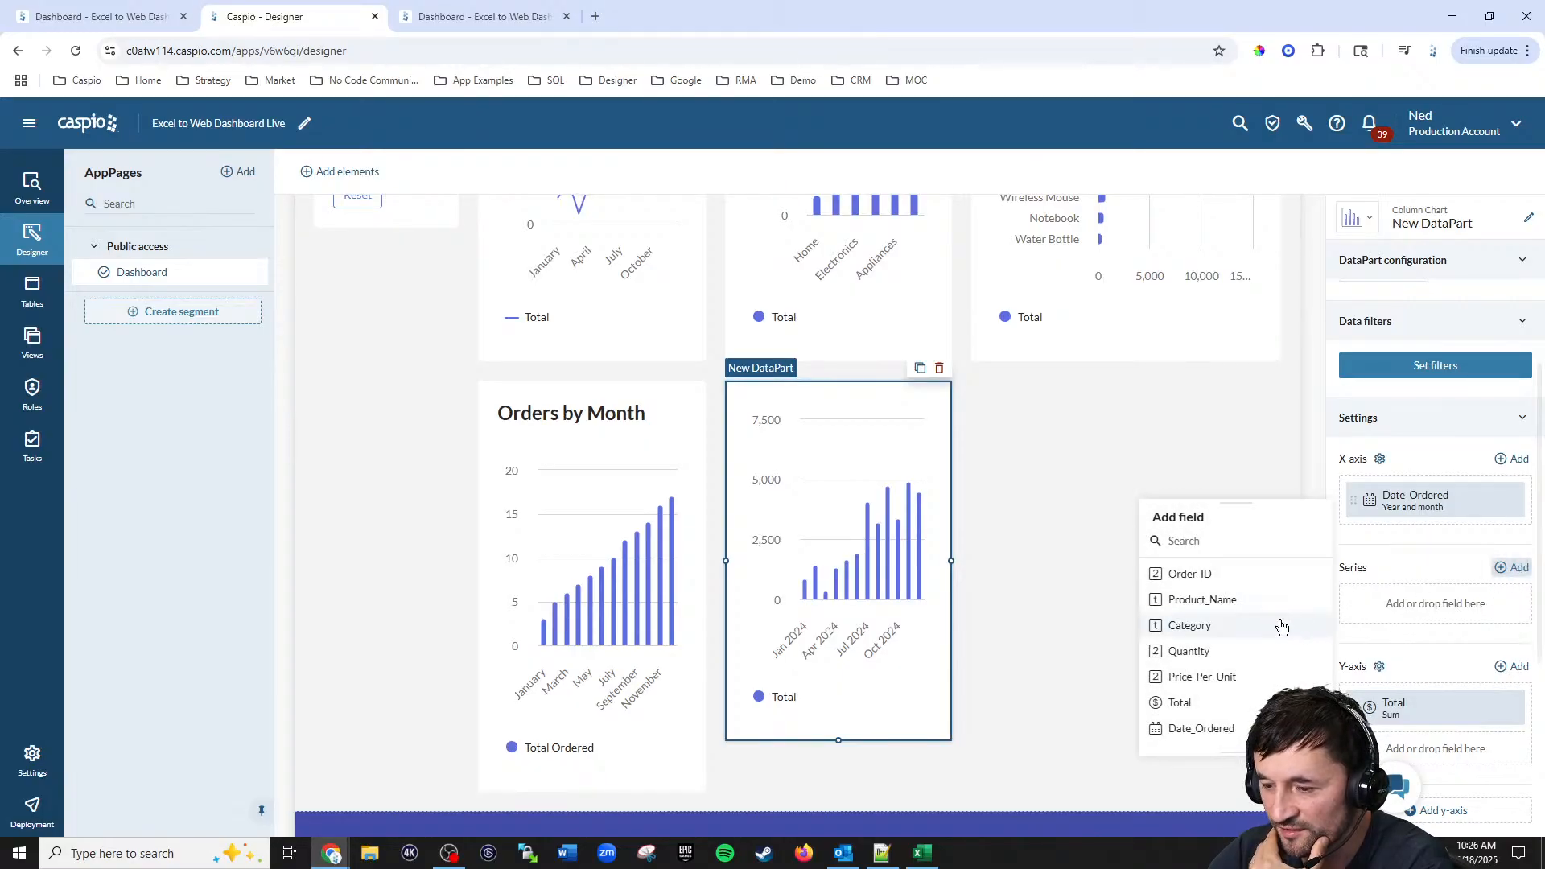
pyautogui.click(1233, 627)
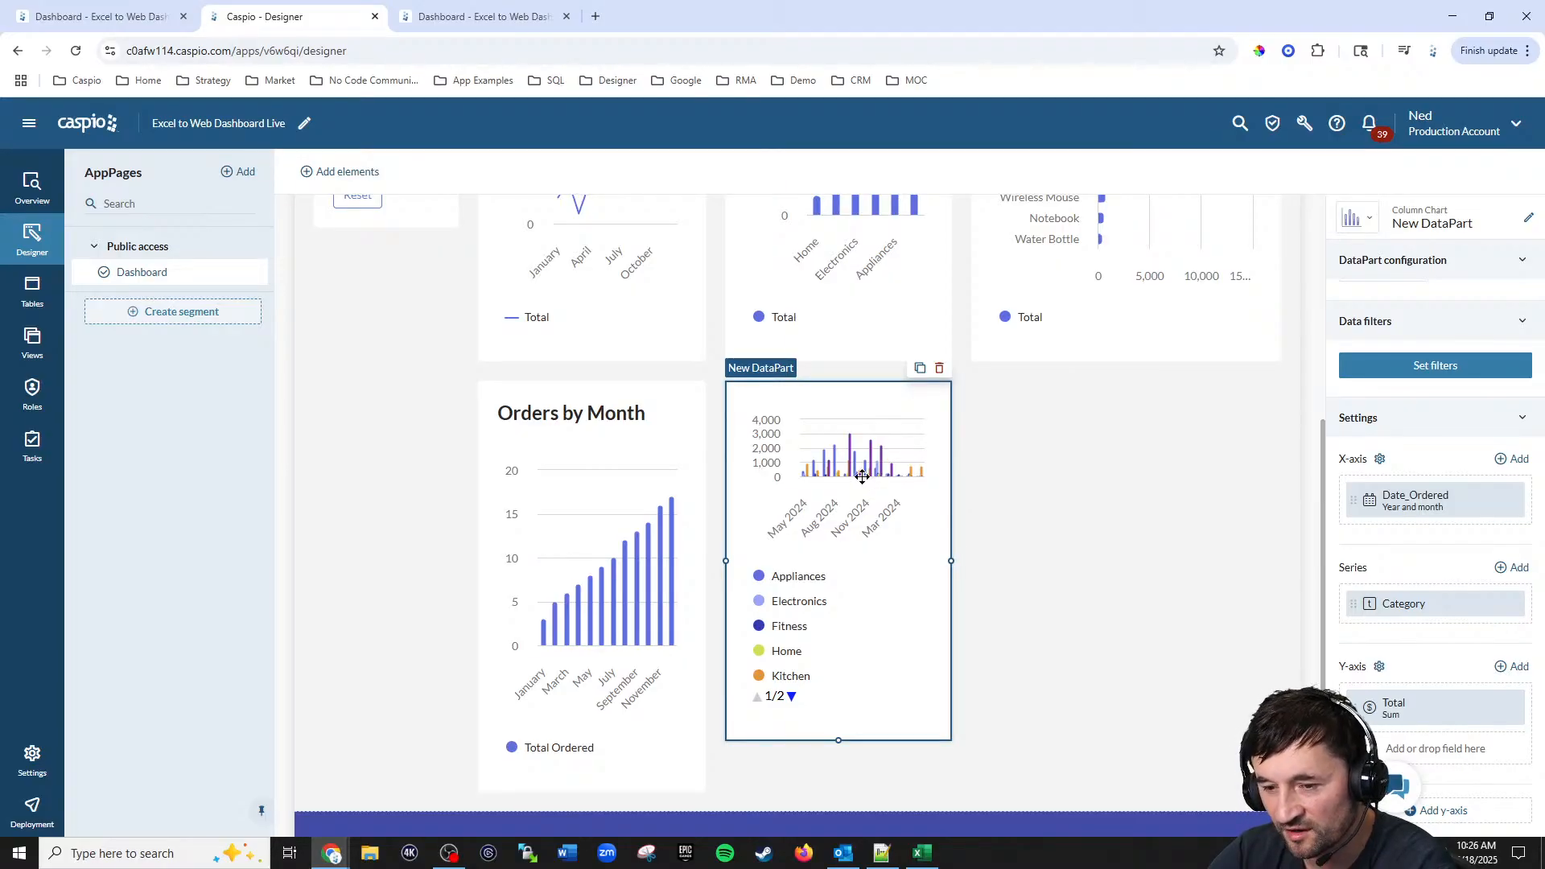
# Step: Reload the deployed dashboard and inspect the new per-category monthly chart
pyautogui.click(483, 16)
pyautogui.click(73, 52)
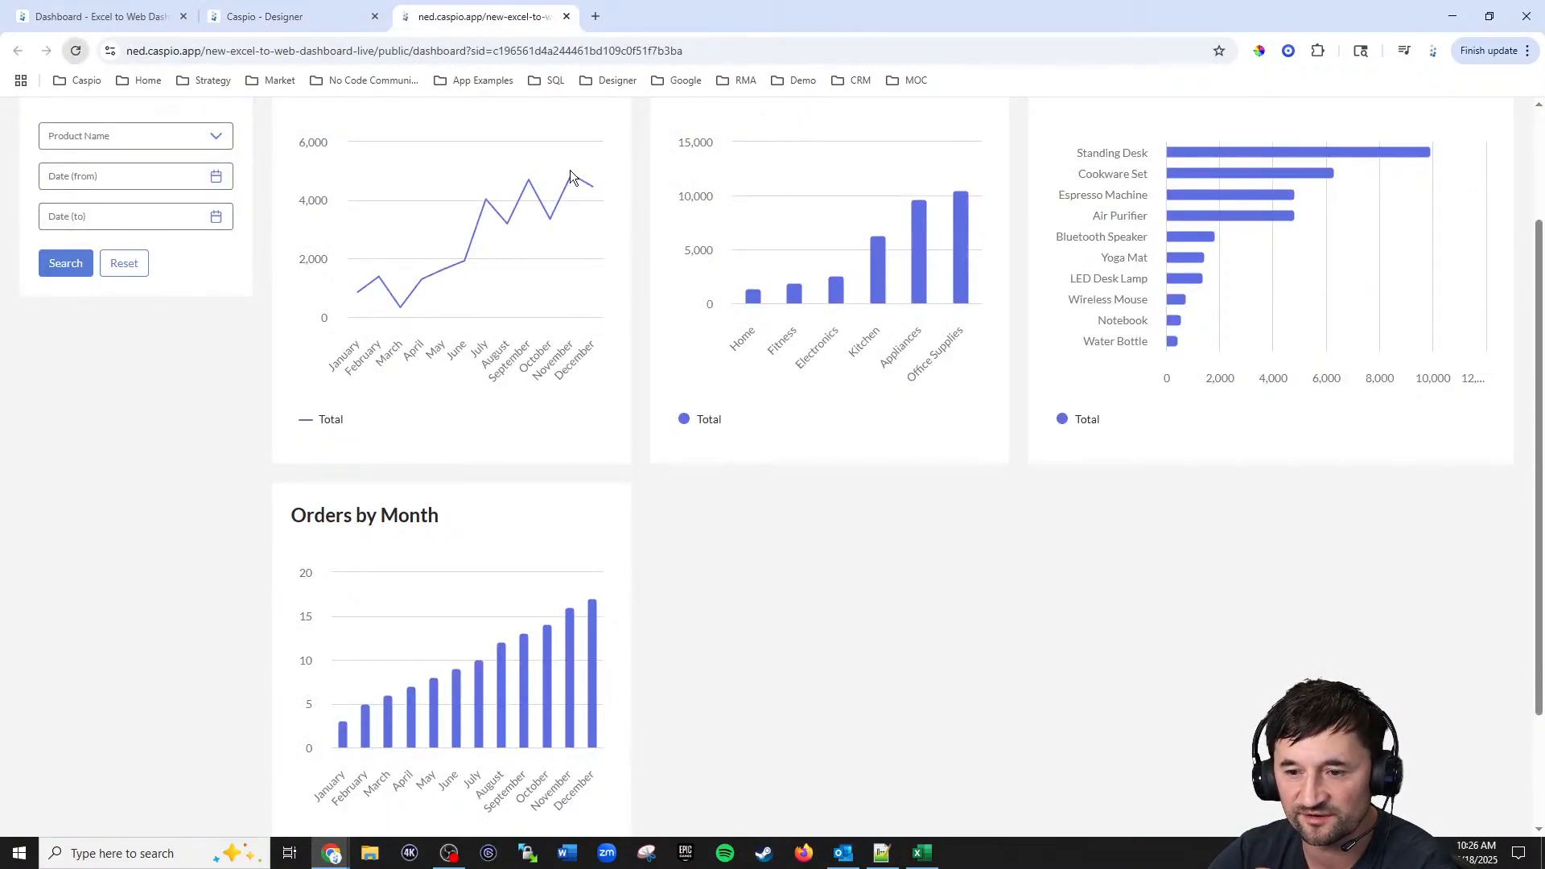
pyautogui.scroll(-3, 1159, 499)
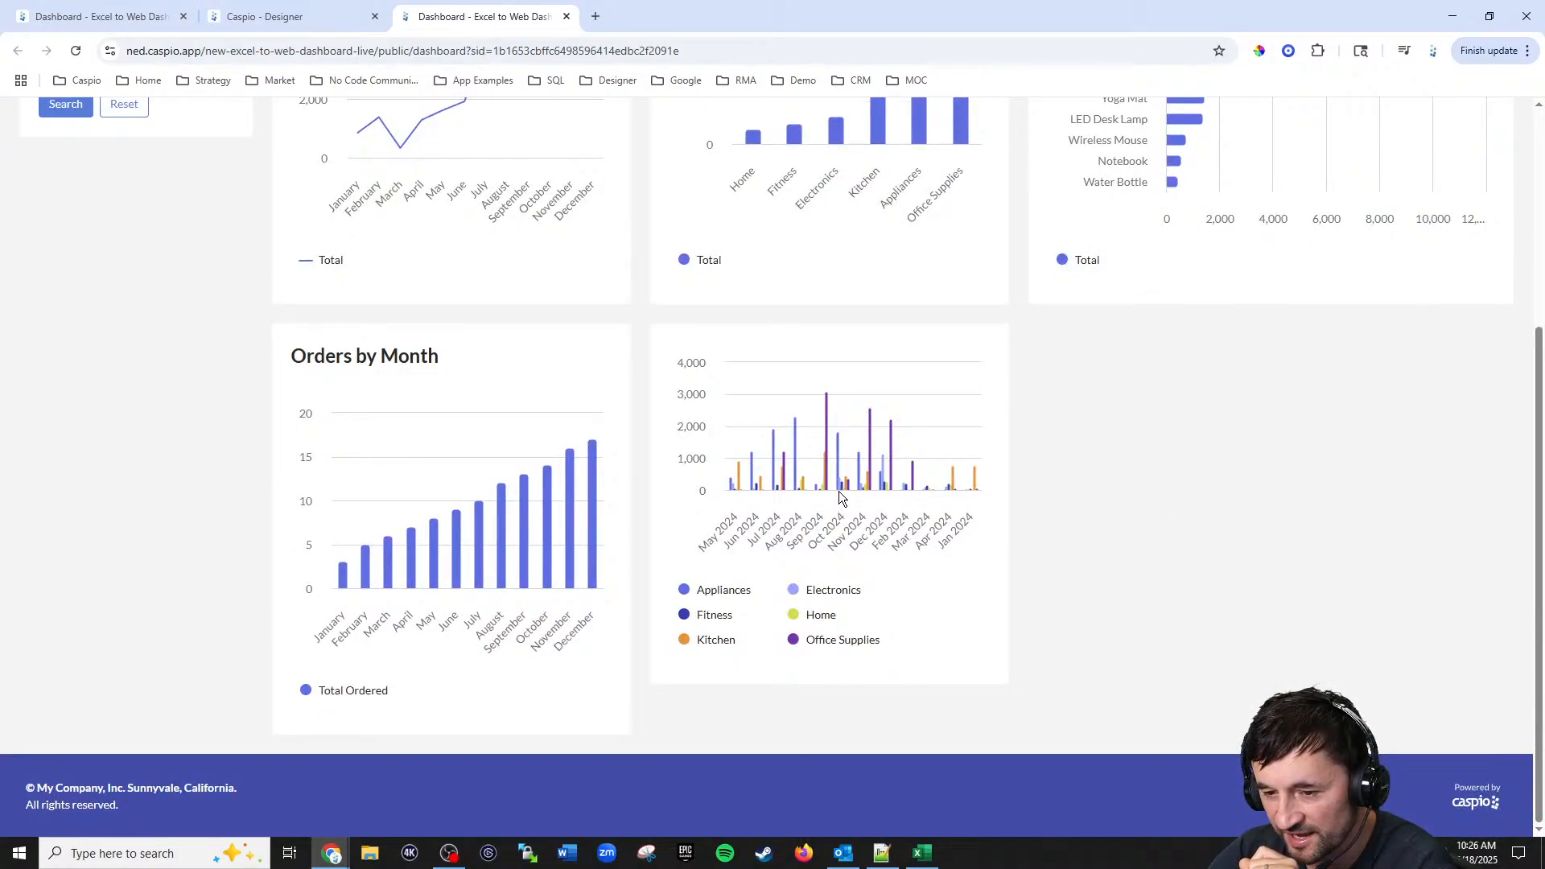
pyautogui.moveTo(842, 496)
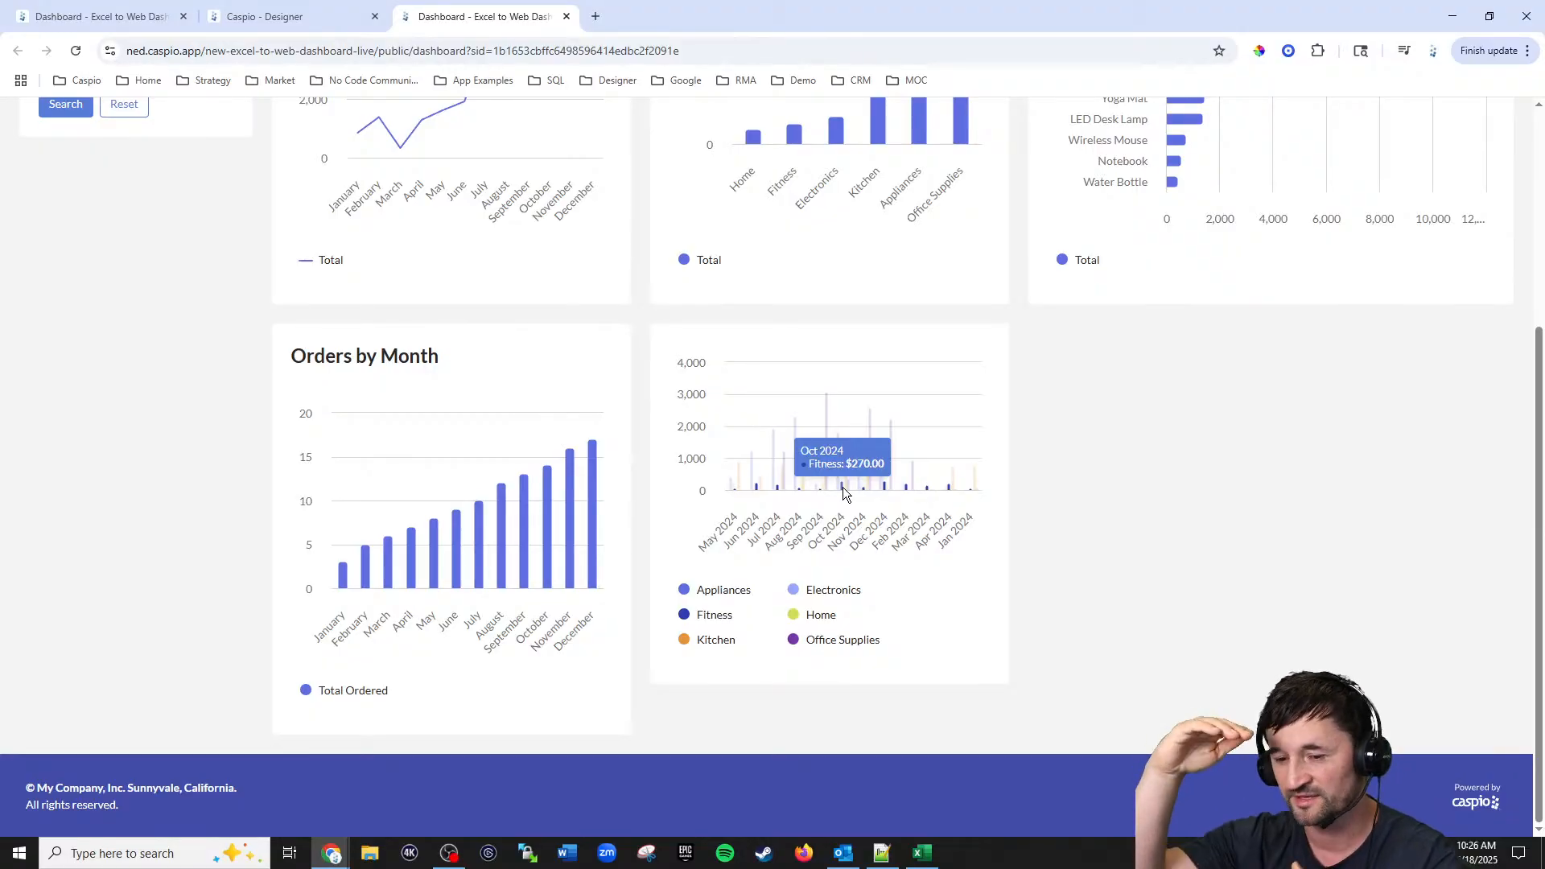
# Step: Set the new chart's stacking to Stacked
pyautogui.click(266, 16)
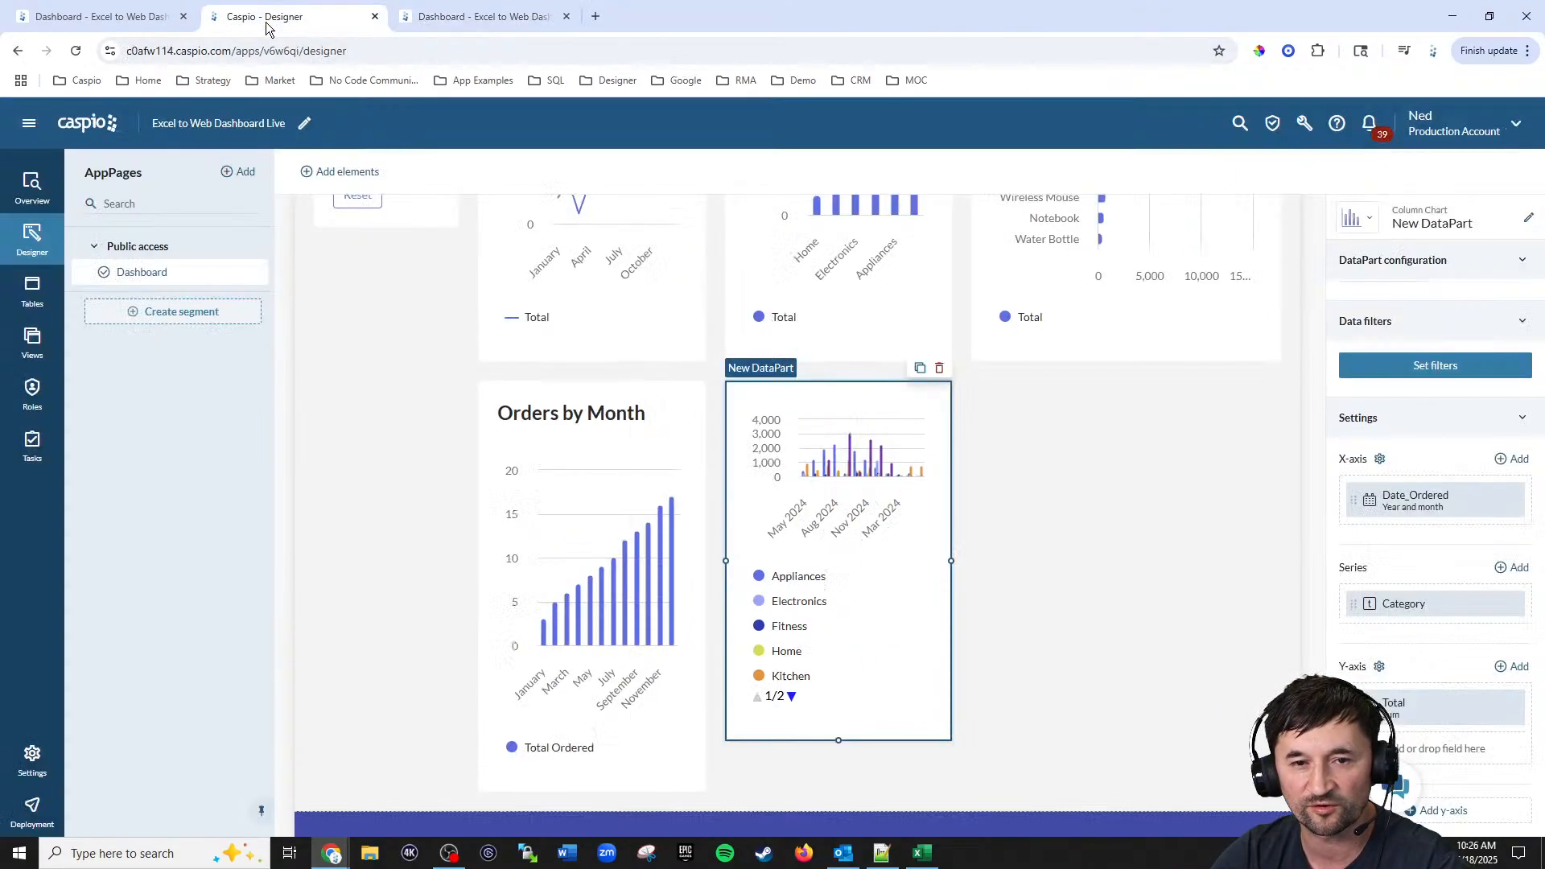
pyautogui.scroll(-3, 1472, 572)
pyautogui.scroll(-1, 1488, 566)
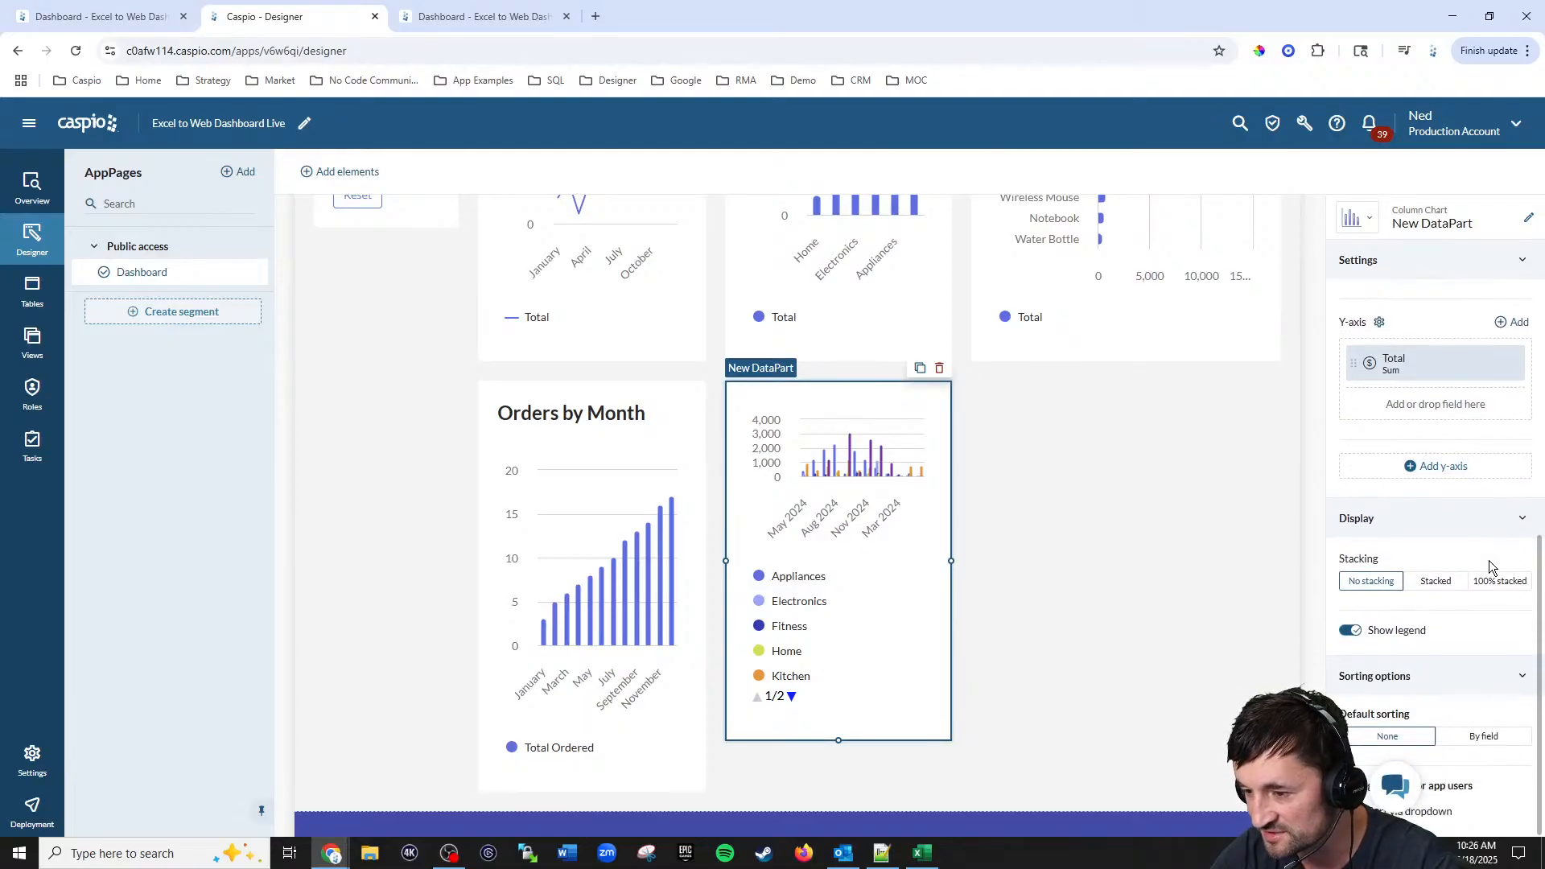
pyautogui.click(1435, 581)
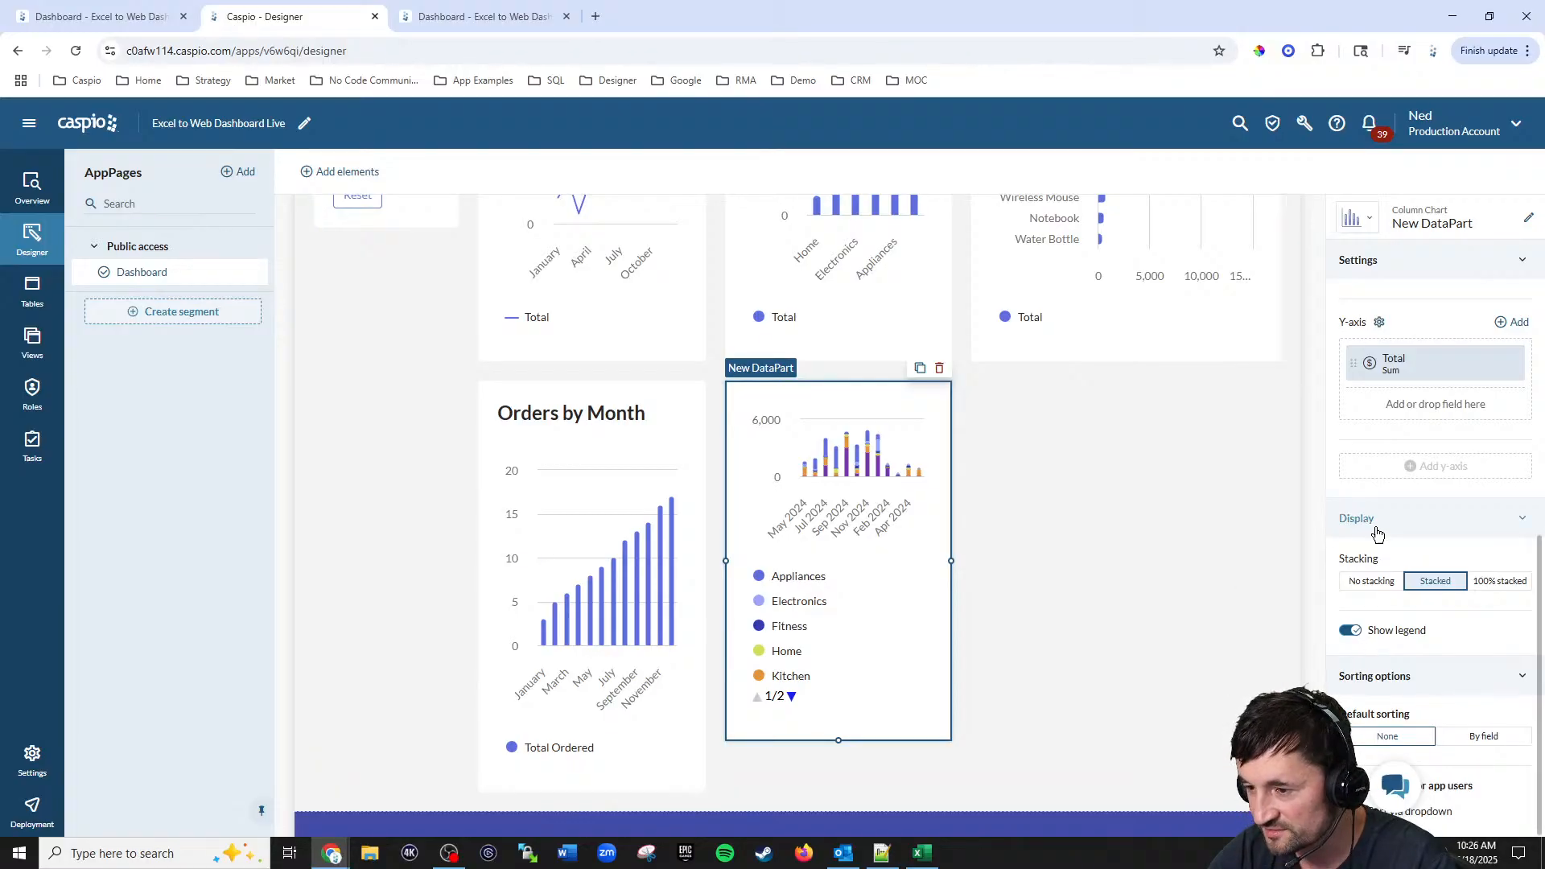
# Step: Set the chart heading to Sales by Month per Category and rename the DataPart with the same title
pyautogui.scroll(5, 1409, 482)
pyautogui.click(1412, 388)
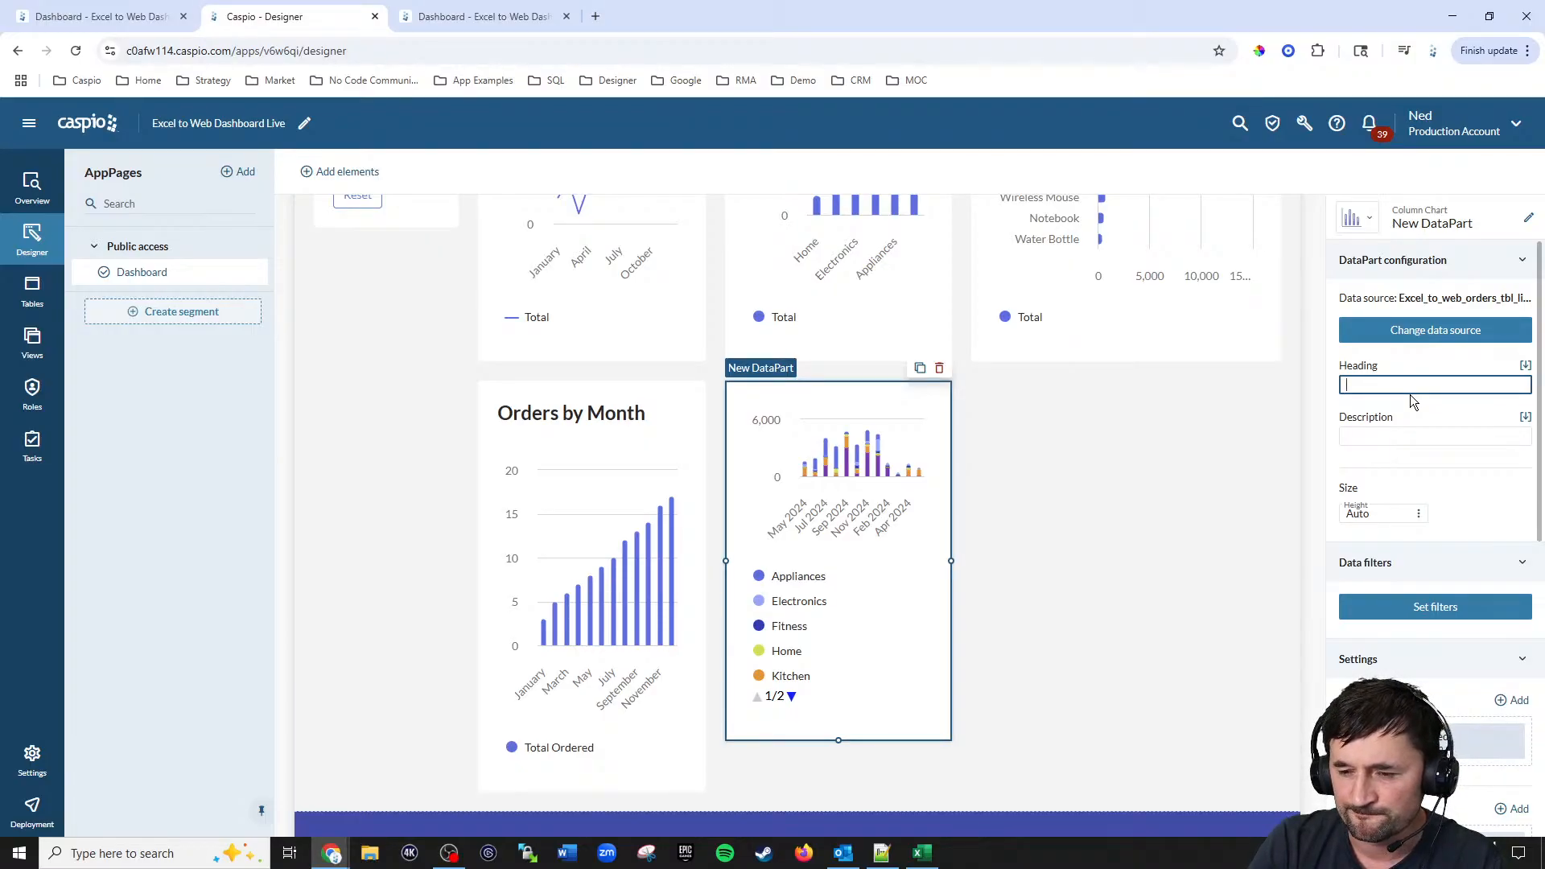
pyautogui.click(104, 16)
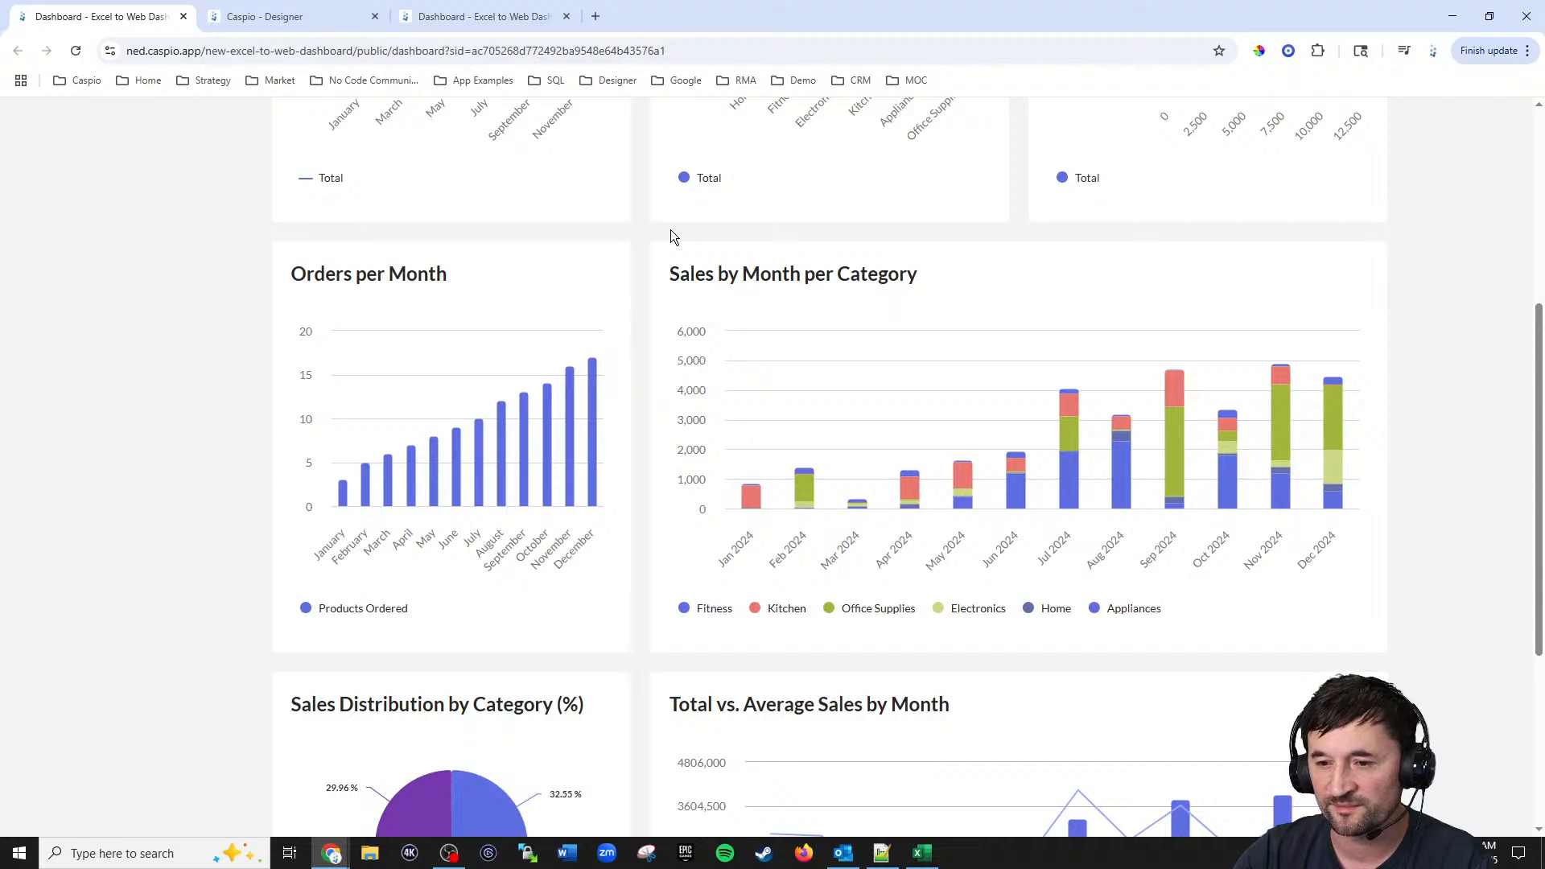
pyautogui.click(328, 16)
pyautogui.write('Sales by Month per')
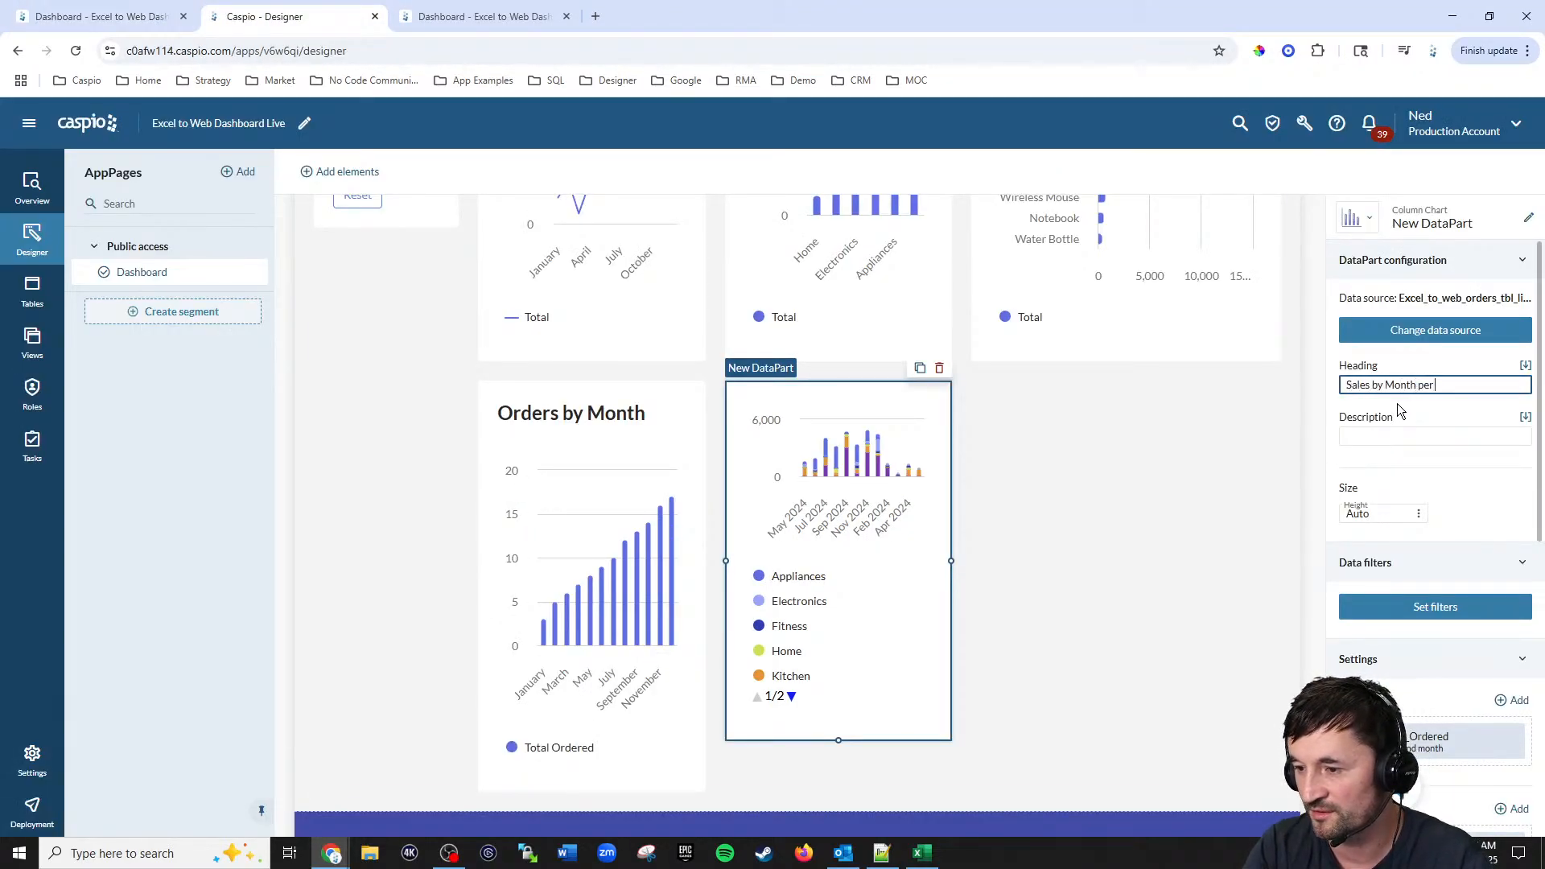
pyautogui.write(' Category')
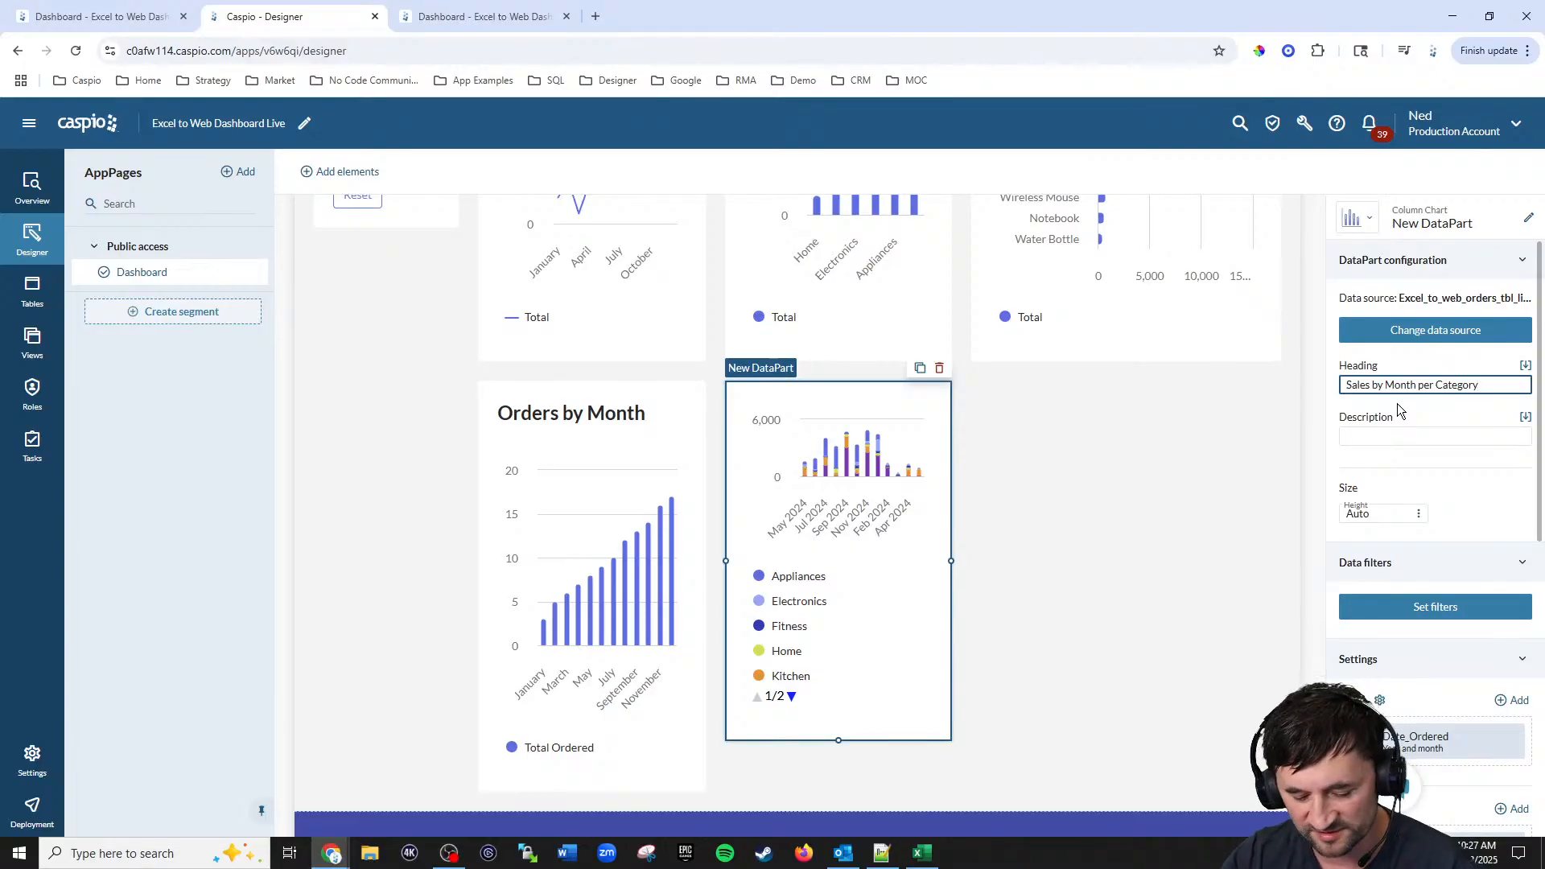
pyautogui.hotkey('ctrl', 'shift', 'Left')
pyautogui.hotkey('ctrl', 'shift', 'Left')
pyautogui.hotkey('ctrl', 'shift', 'Left')
pyautogui.hotkey('ctrl', 'shift', 'Left')
pyautogui.hotkey('ctrl', 'shift', 'Left')
pyautogui.hotkey('ctrl', 'c')
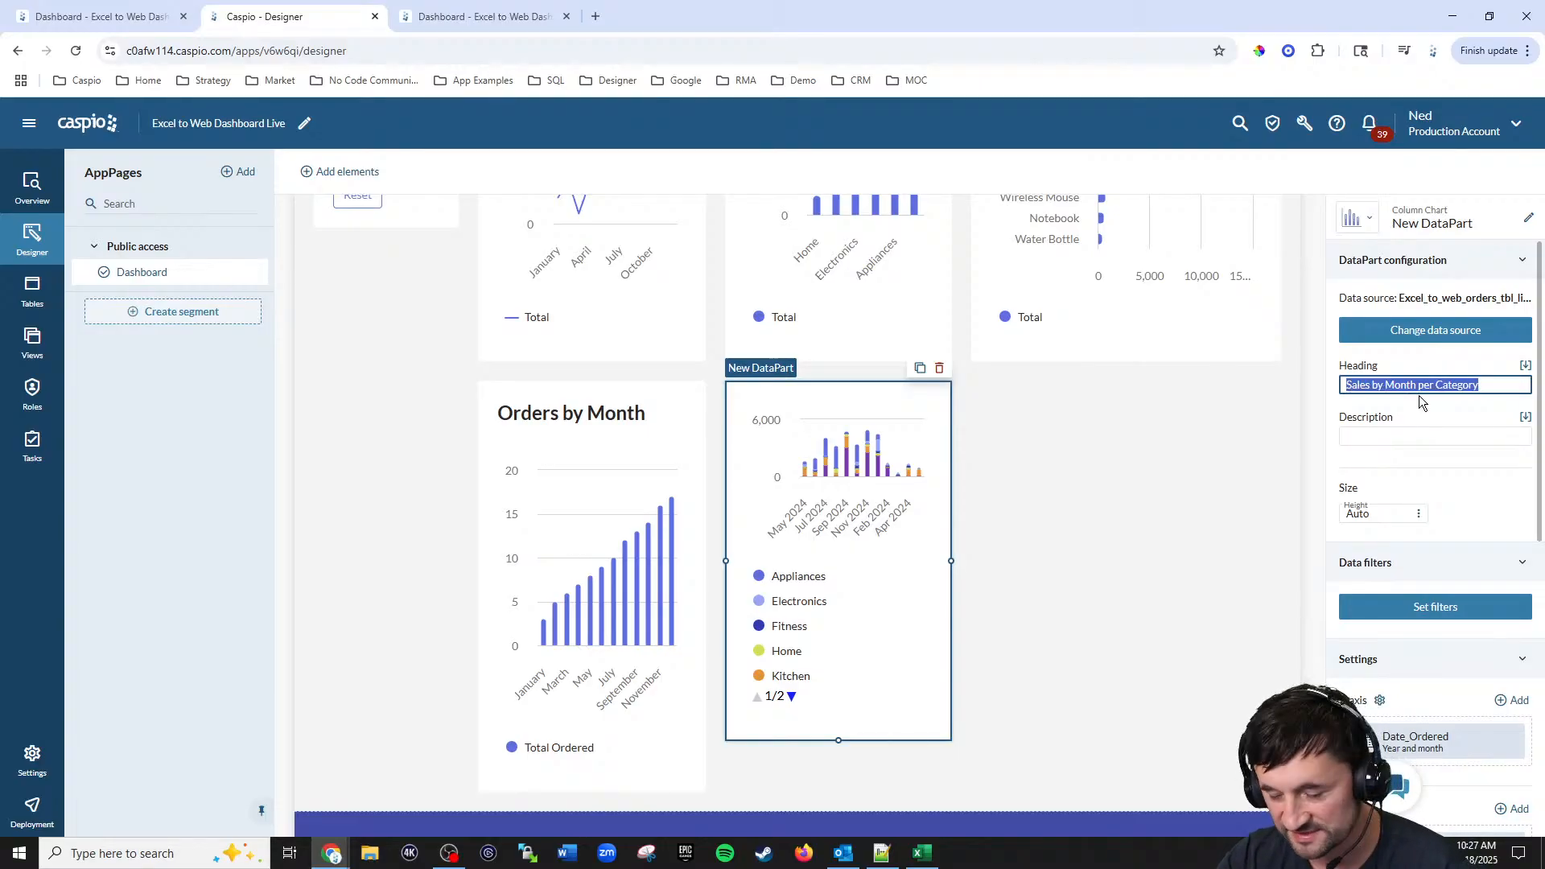
pyautogui.click(1529, 219)
pyautogui.hotkey('ctrl', 'v')
pyautogui.click(561, 538)
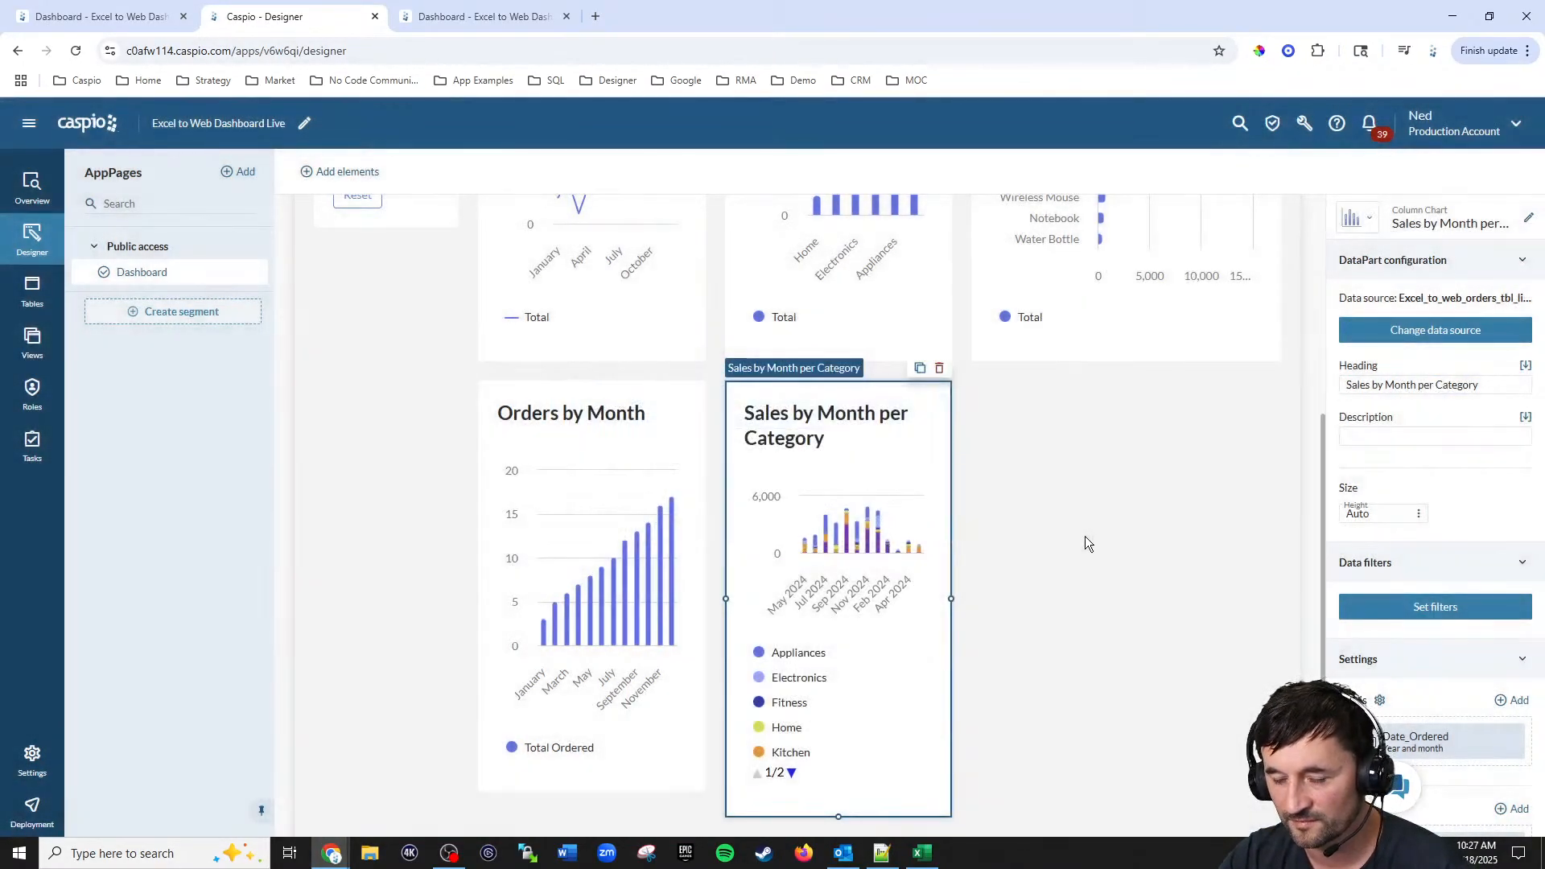
# Step: Reload the deployed dashboard and check the Sales by Month per Category chart
pyautogui.click(407, 19)
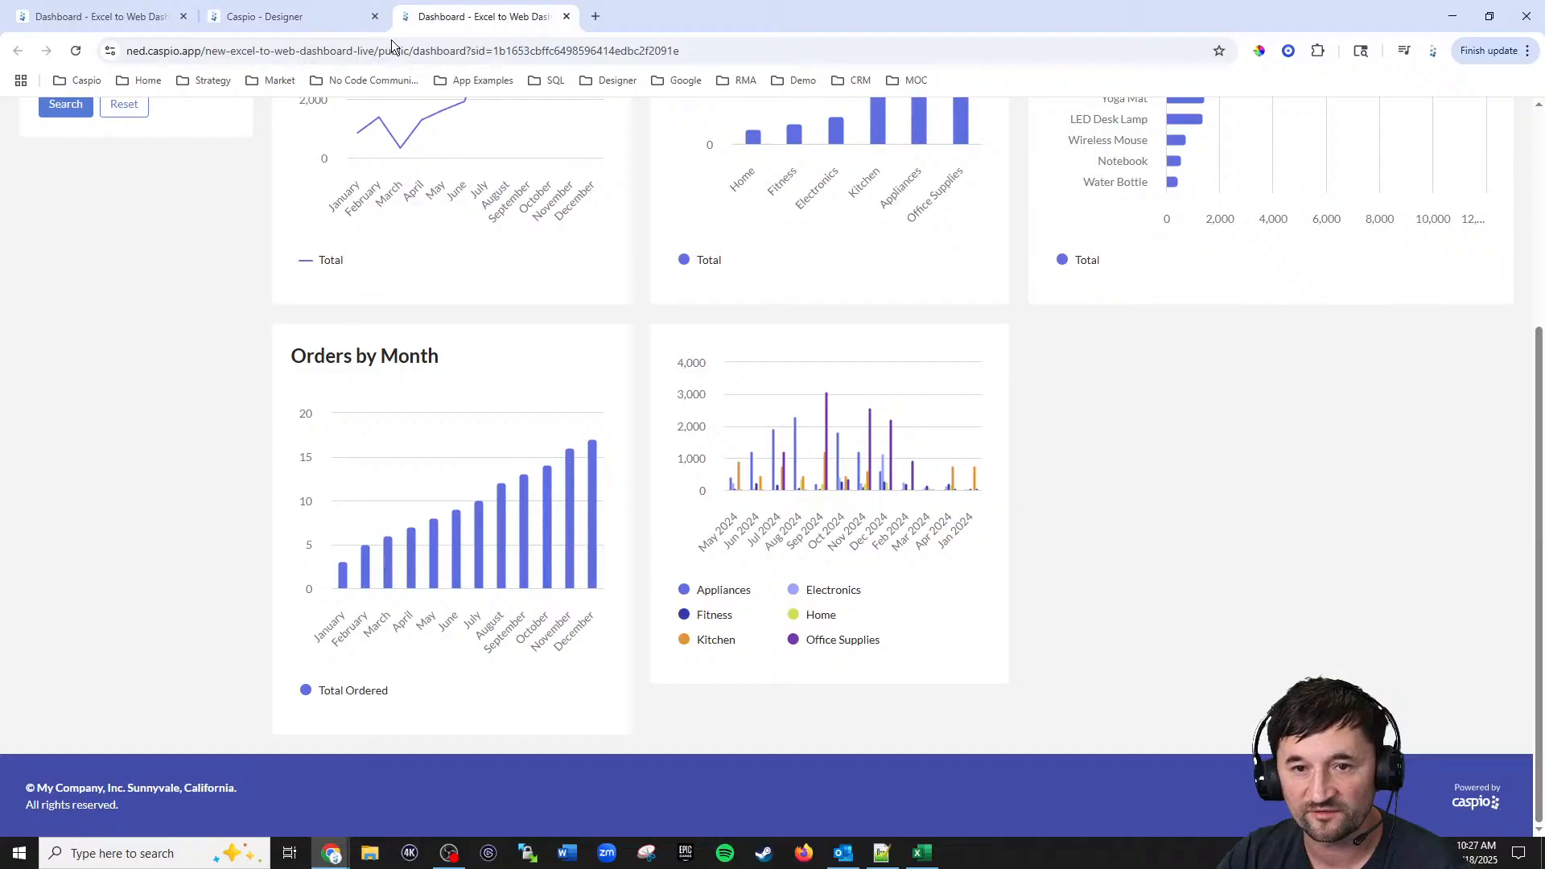
pyautogui.click(73, 52)
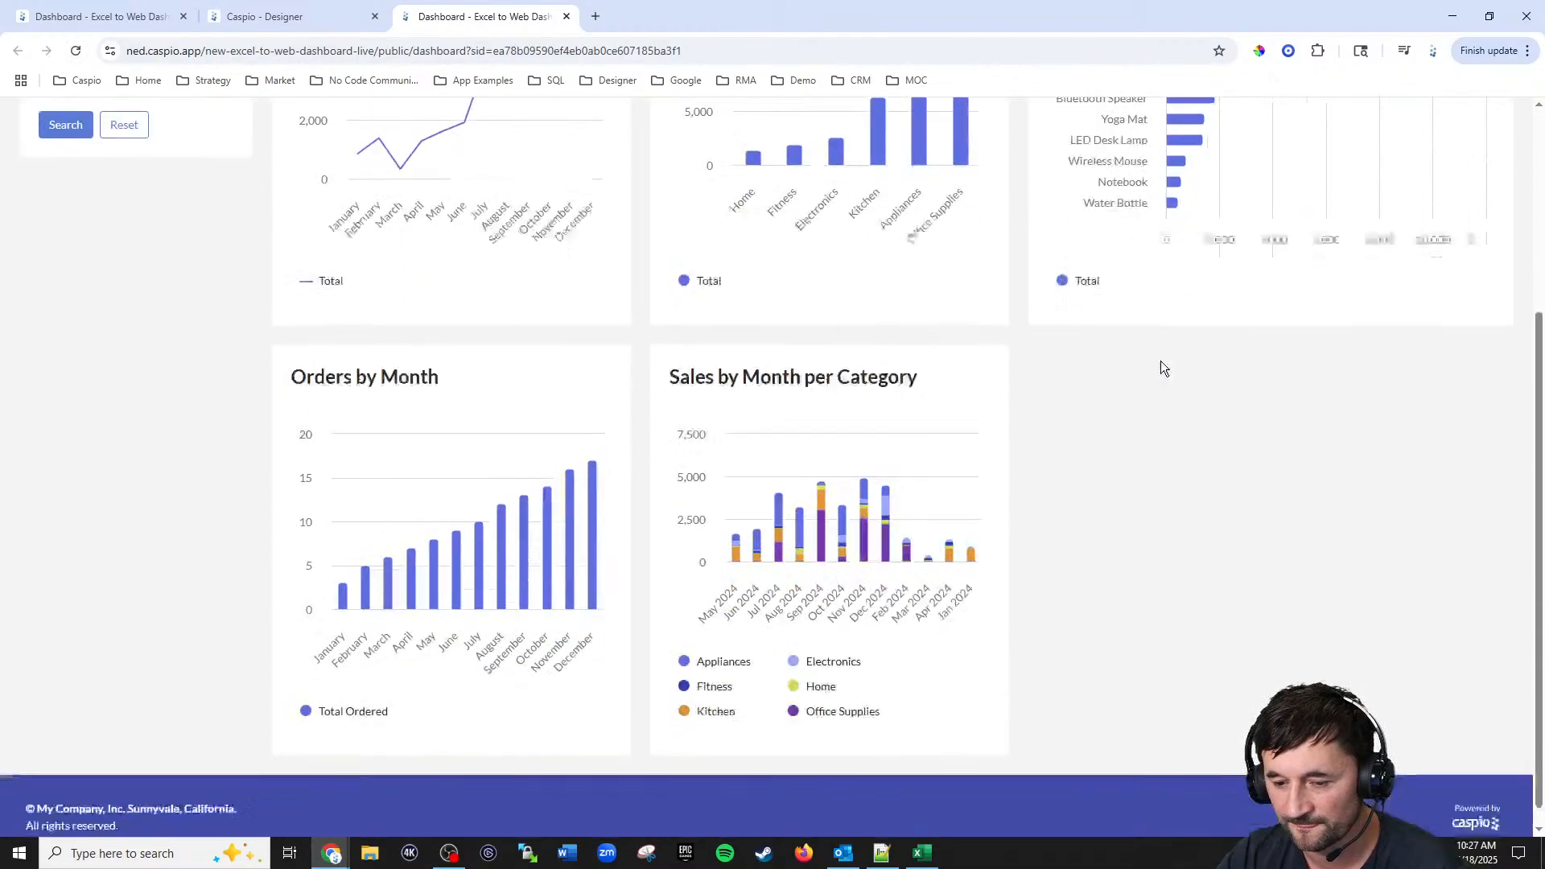
pyautogui.scroll(-1, 1171, 372)
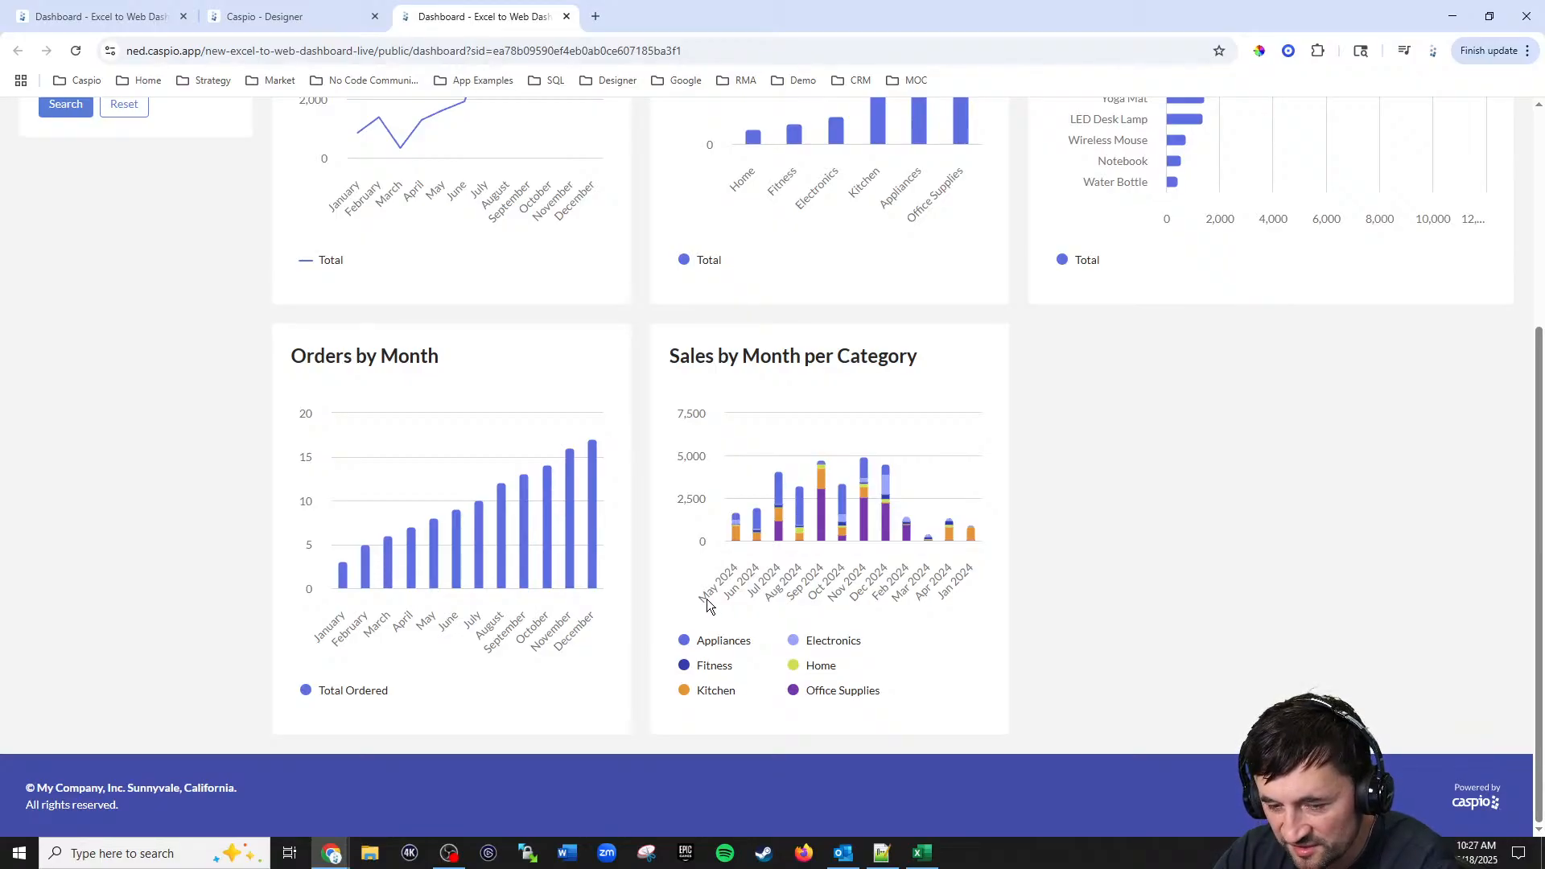
# Step: Set the chart's default sorting to By field
pyautogui.click(274, 16)
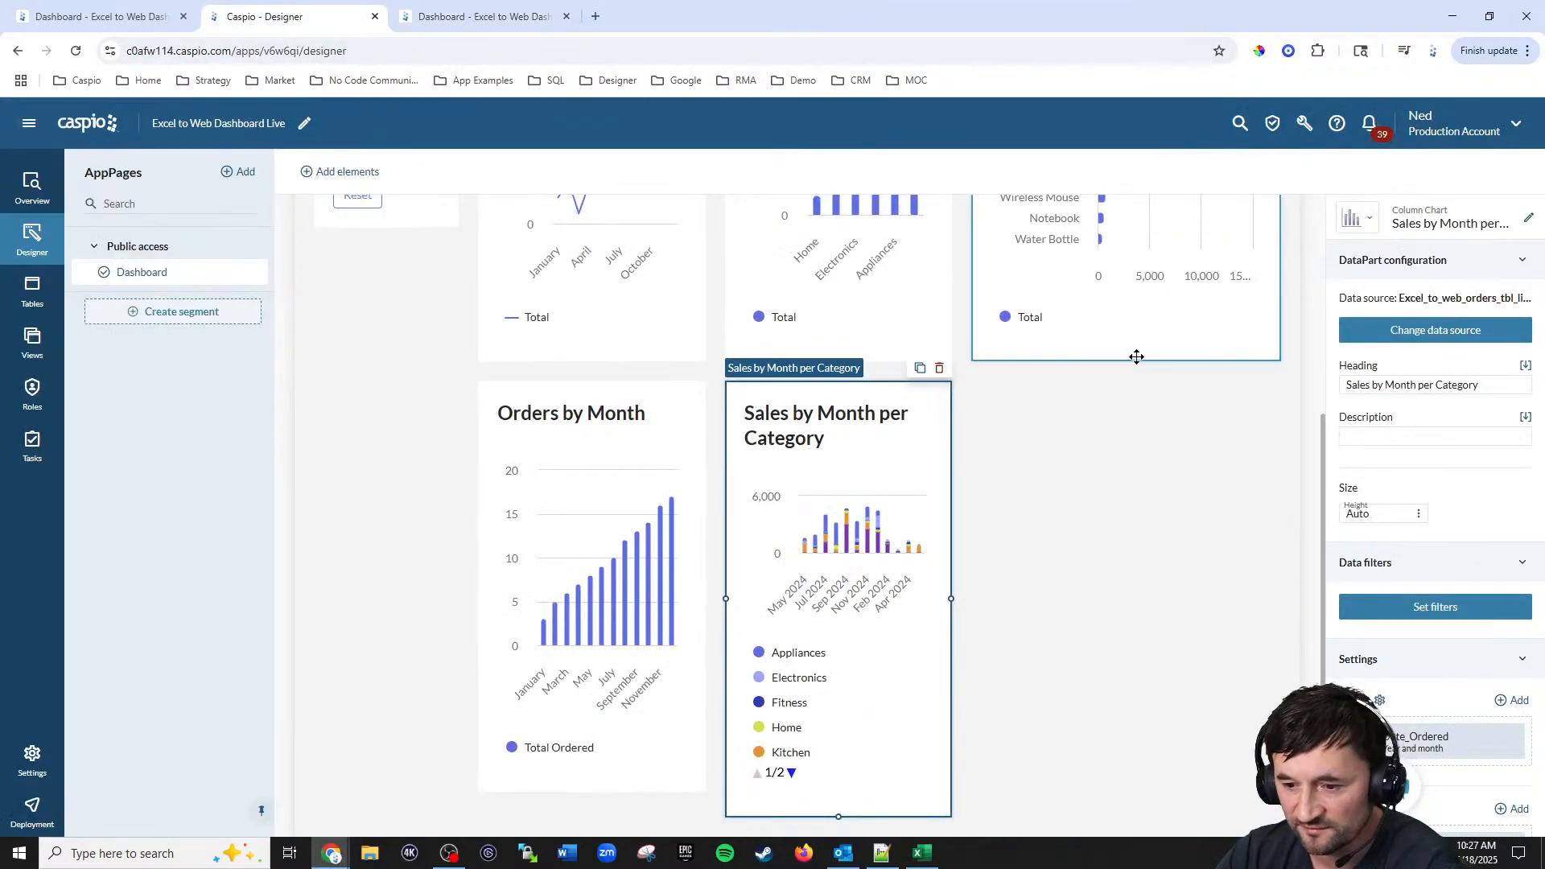
pyautogui.scroll(-5, 1510, 607)
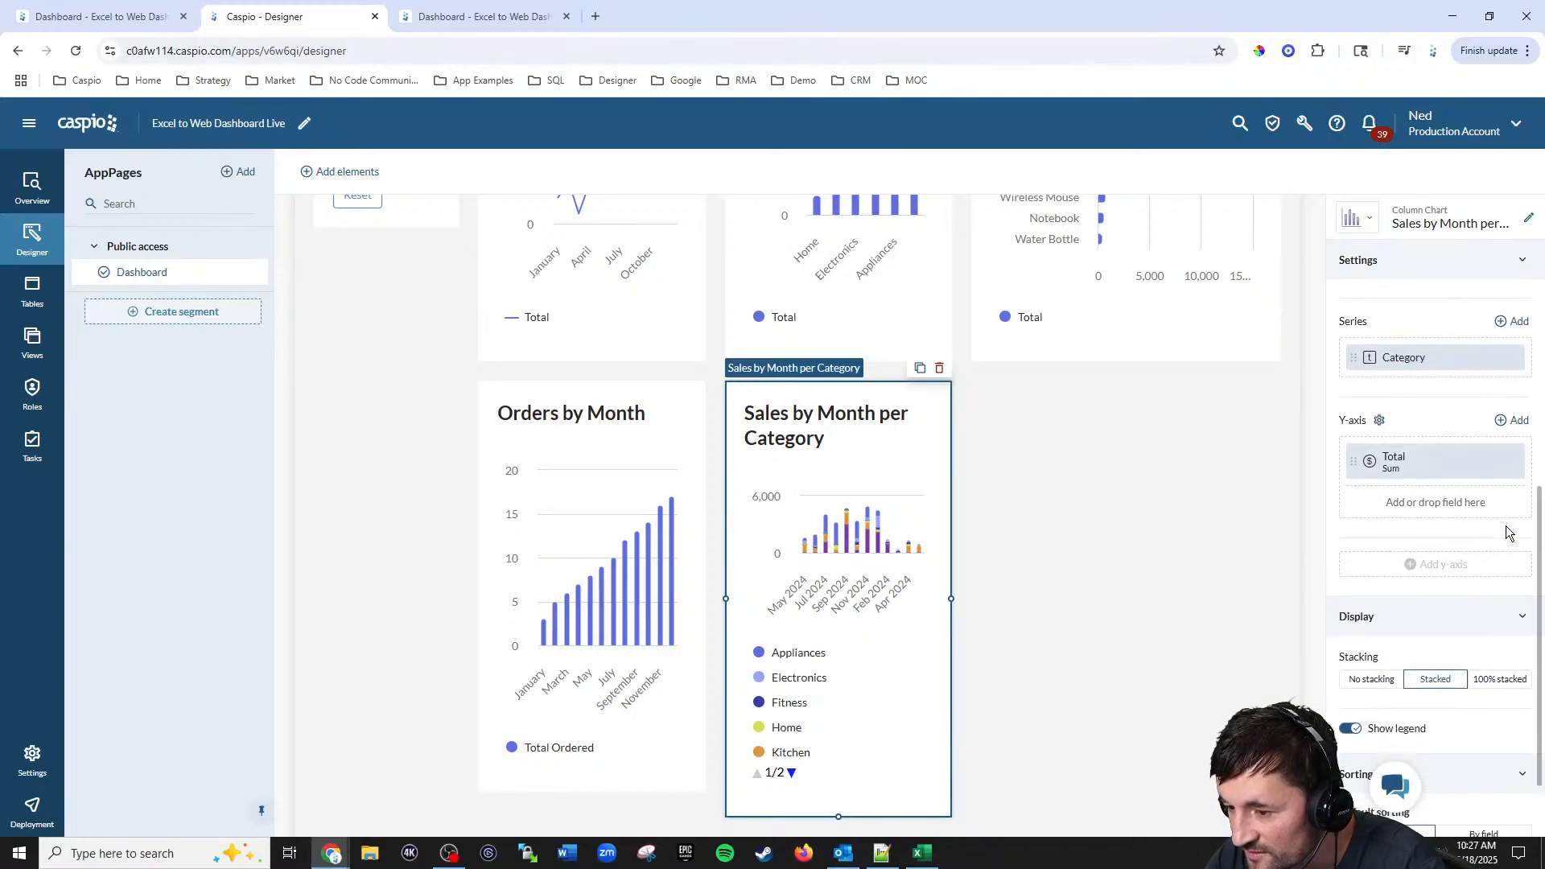
pyautogui.scroll(-1, 1508, 529)
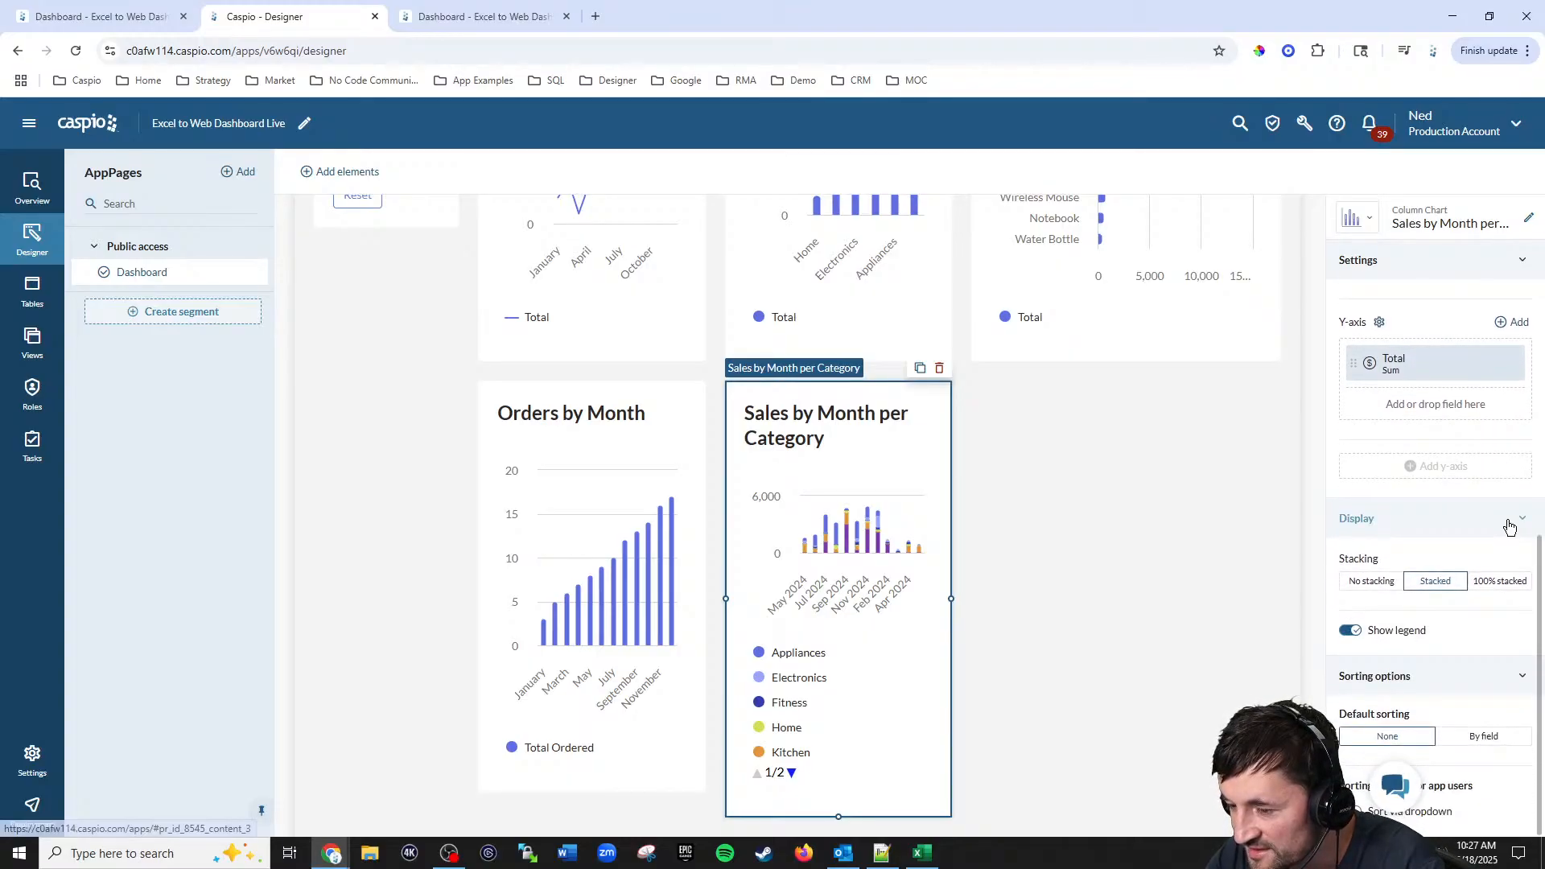
pyautogui.click(1487, 735)
pyautogui.scroll(-2, 1489, 523)
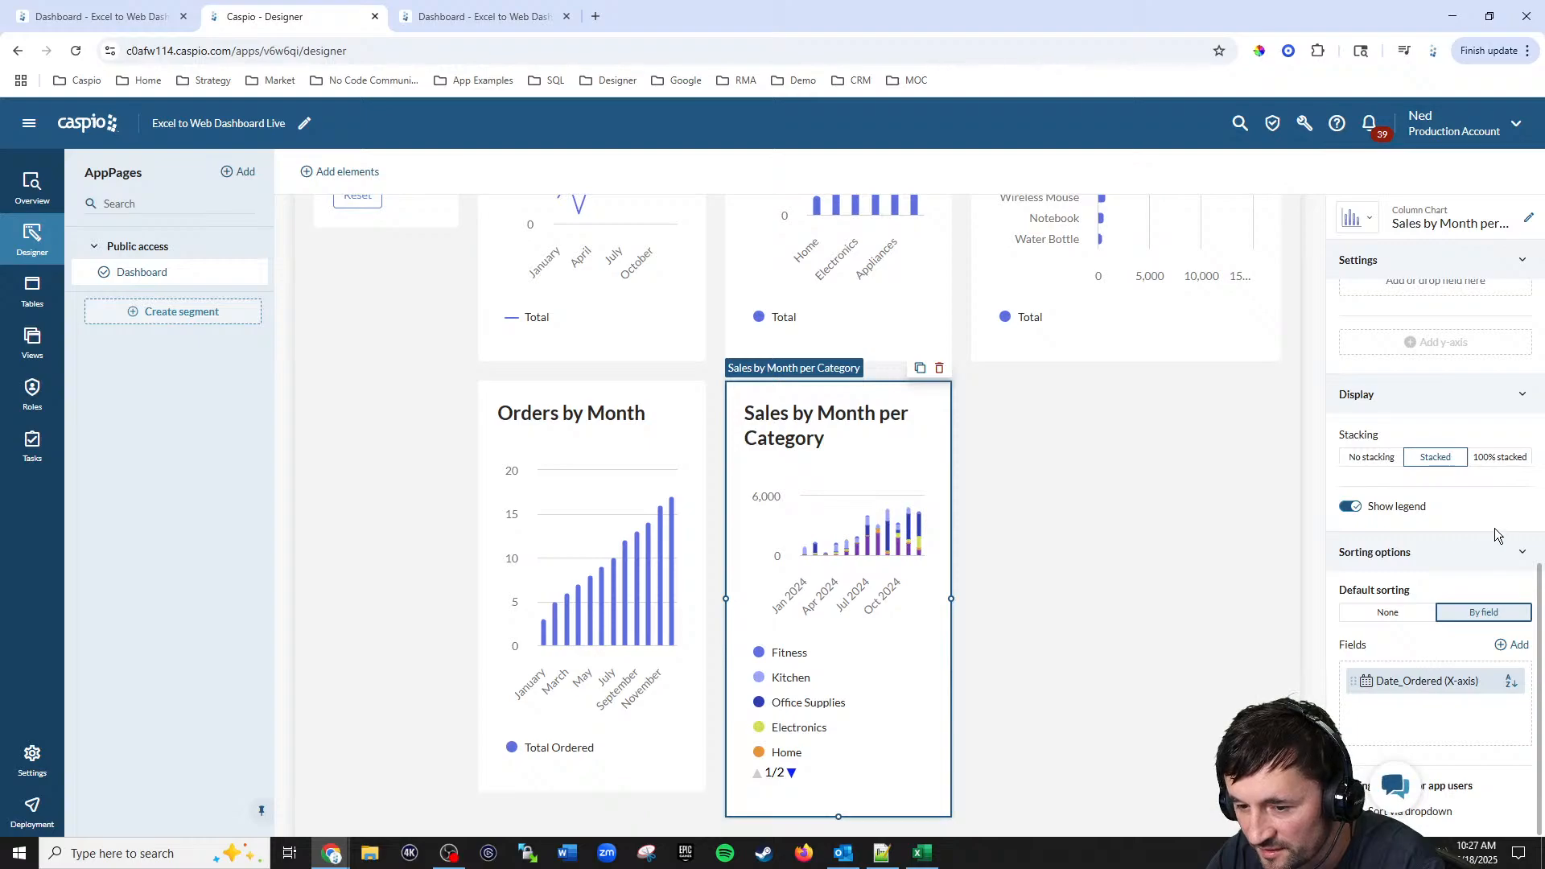
# Step: Reload the deployed dashboard and inspect the Sales by Month per Category chart's stacked bars
pyautogui.click(474, 18)
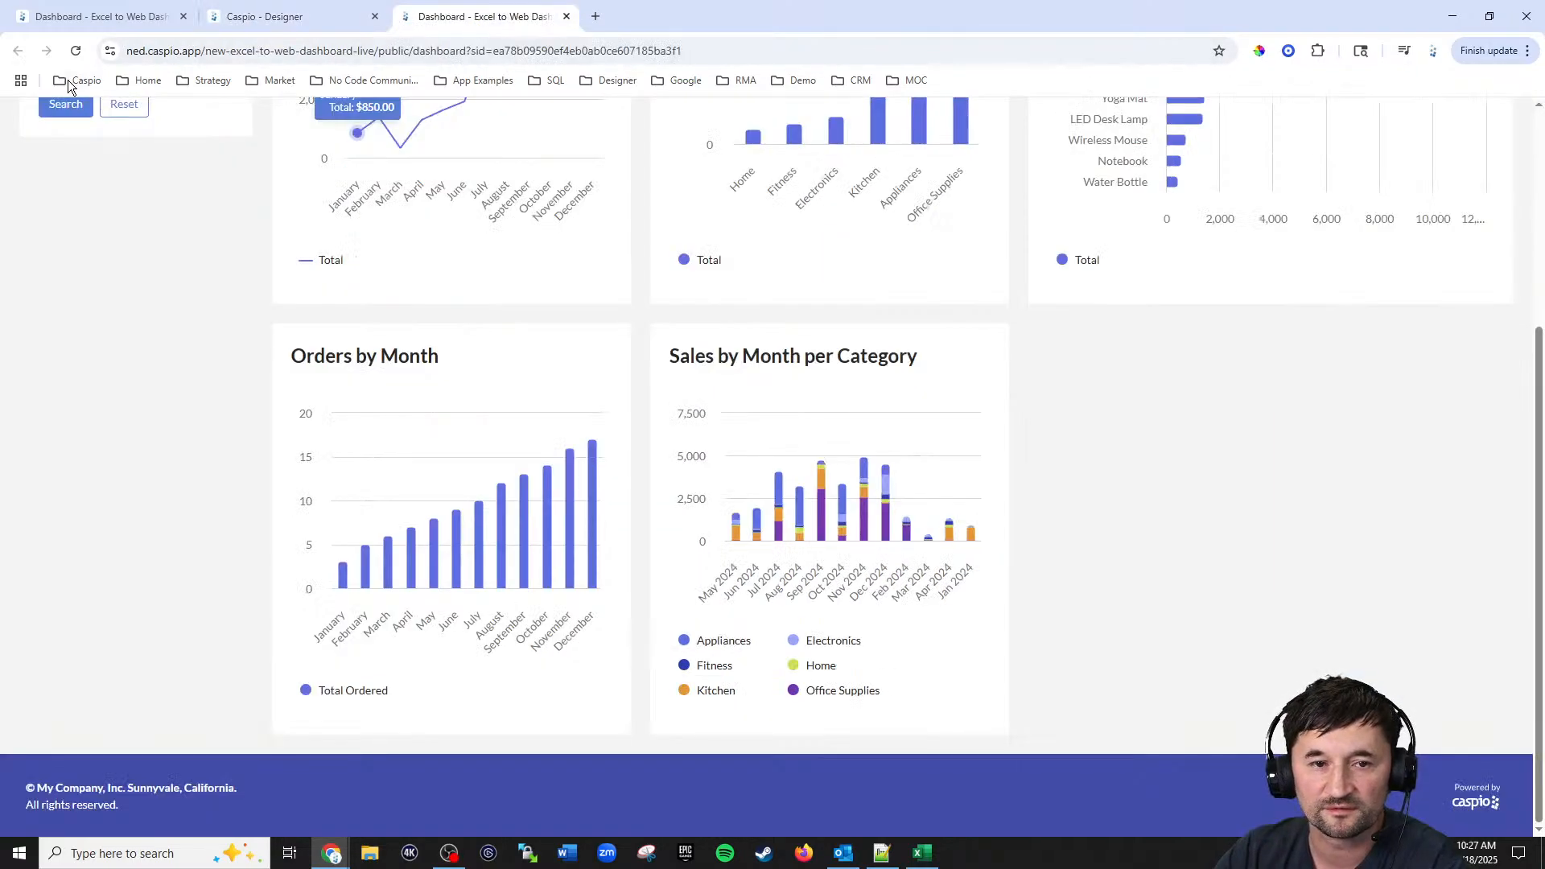
pyautogui.click(74, 52)
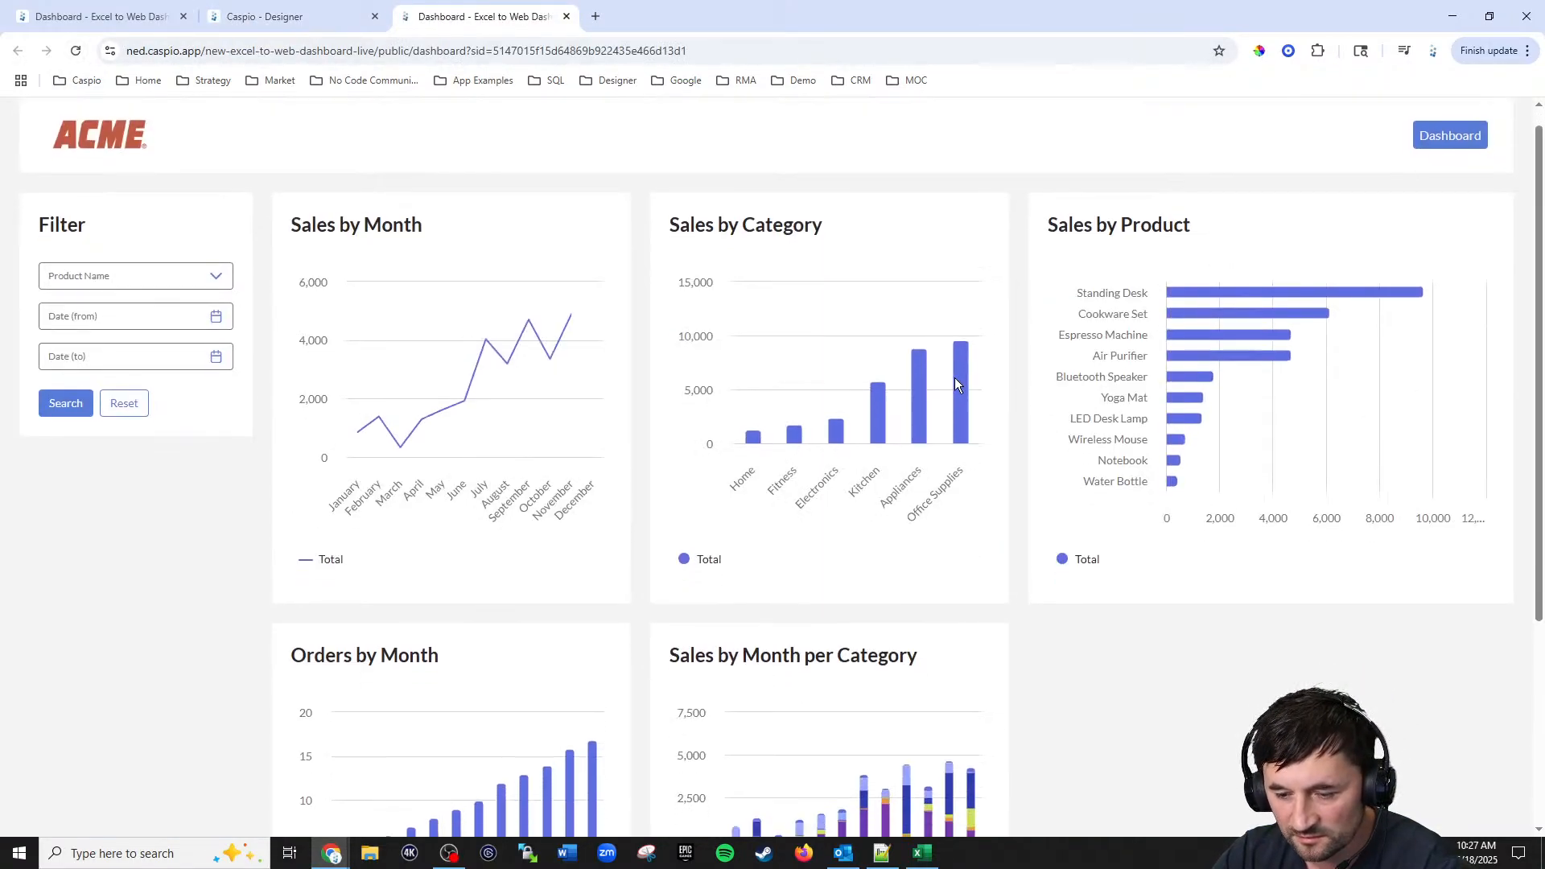
pyautogui.scroll(-4, 955, 378)
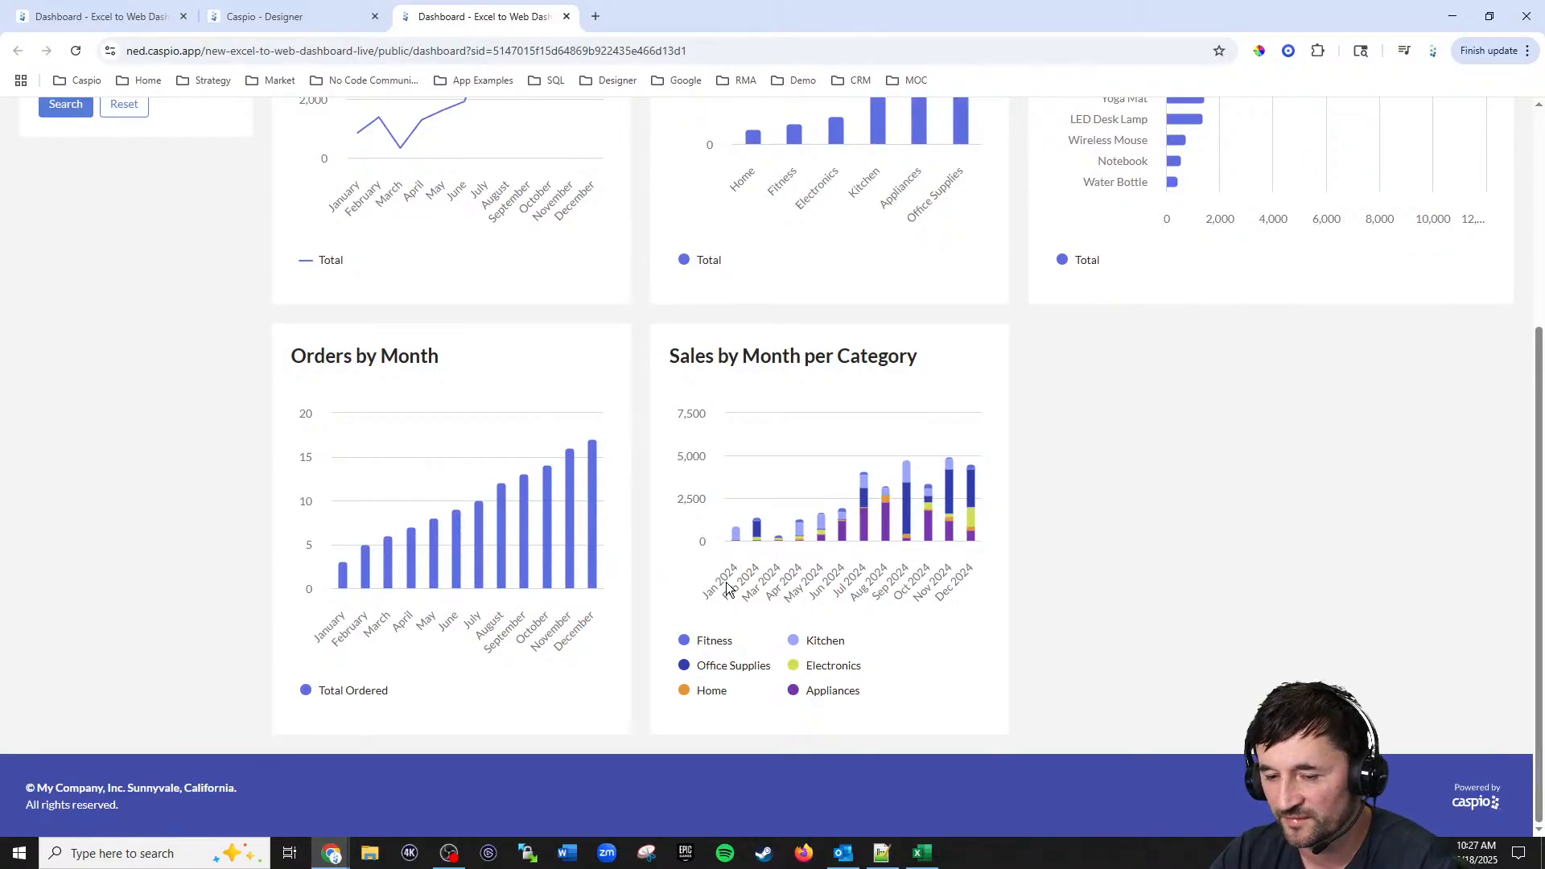
pyautogui.moveTo(864, 535)
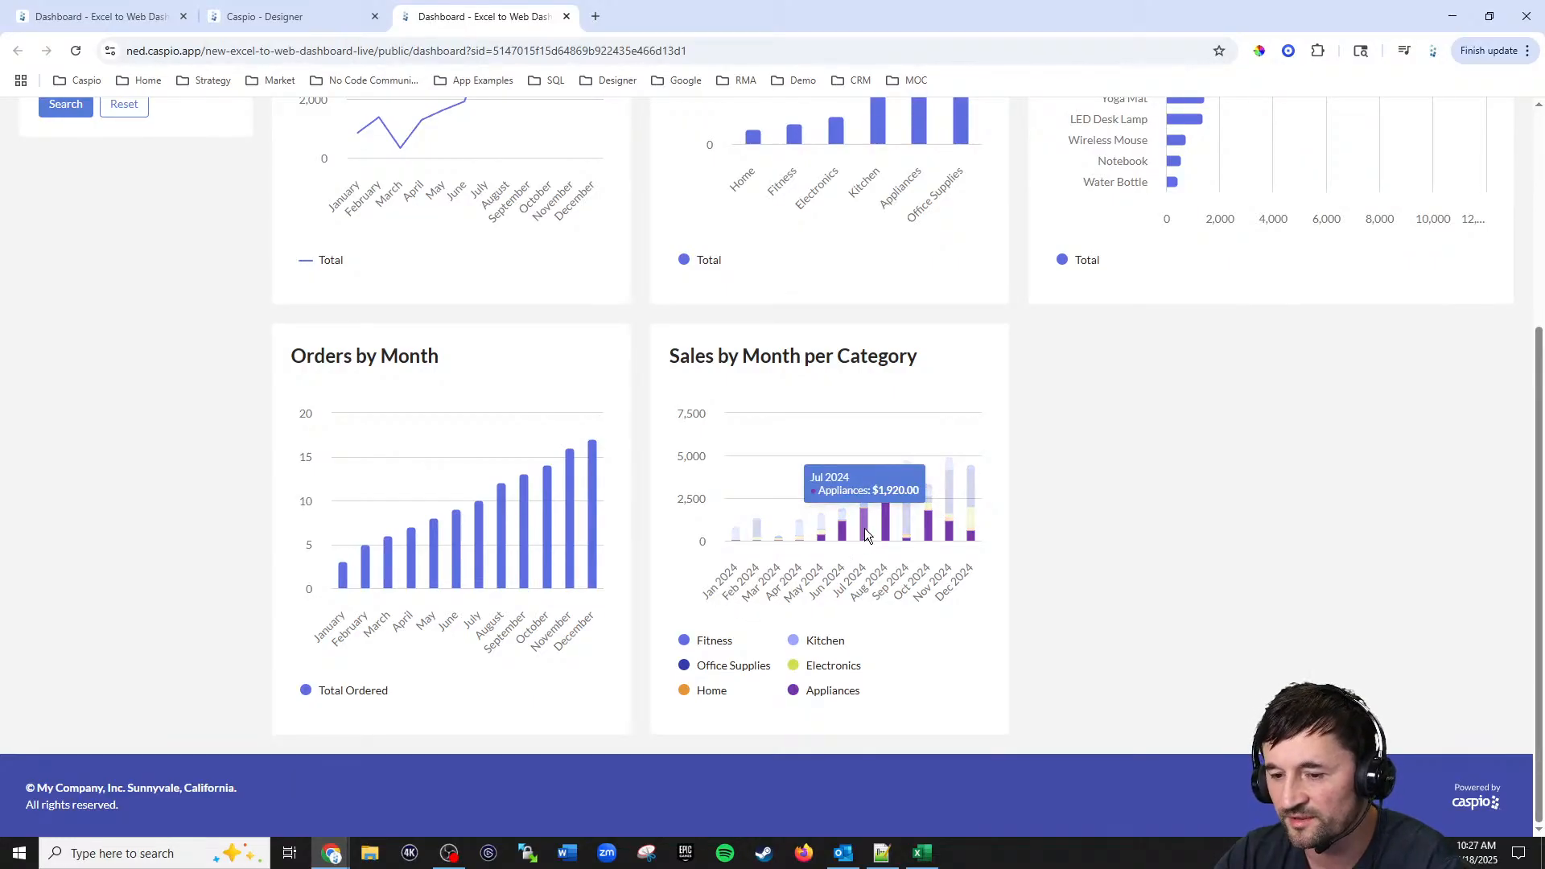
pyautogui.moveTo(863, 503)
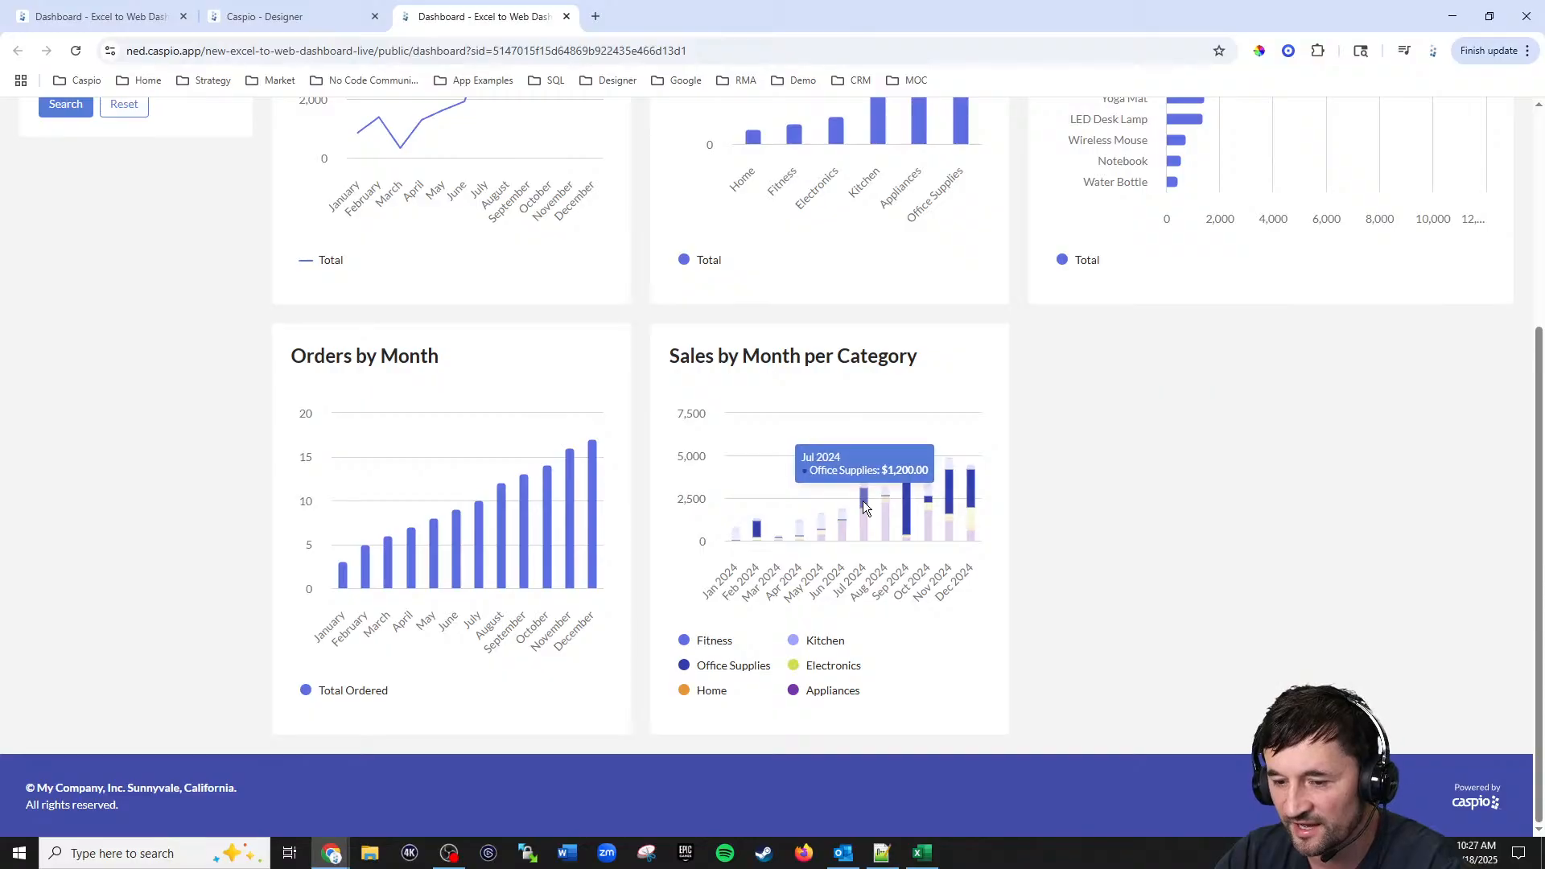
pyautogui.moveTo(906, 518)
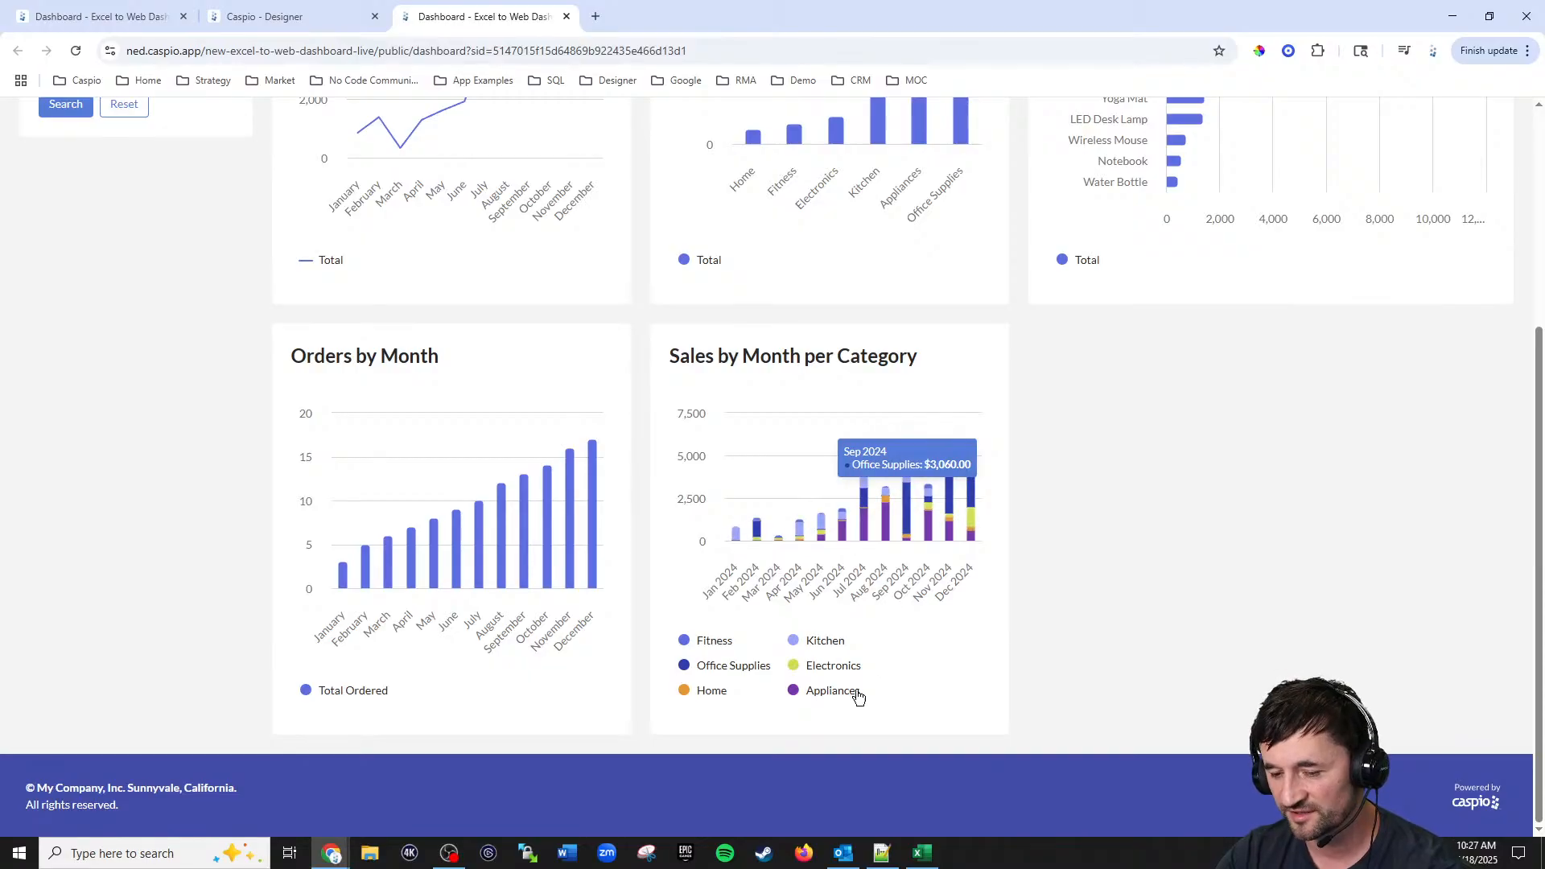
# Step: Toggle the chart's legend categories off and on to examine individual category series
pyautogui.click(833, 690)
pyautogui.click(833, 666)
pyautogui.click(822, 642)
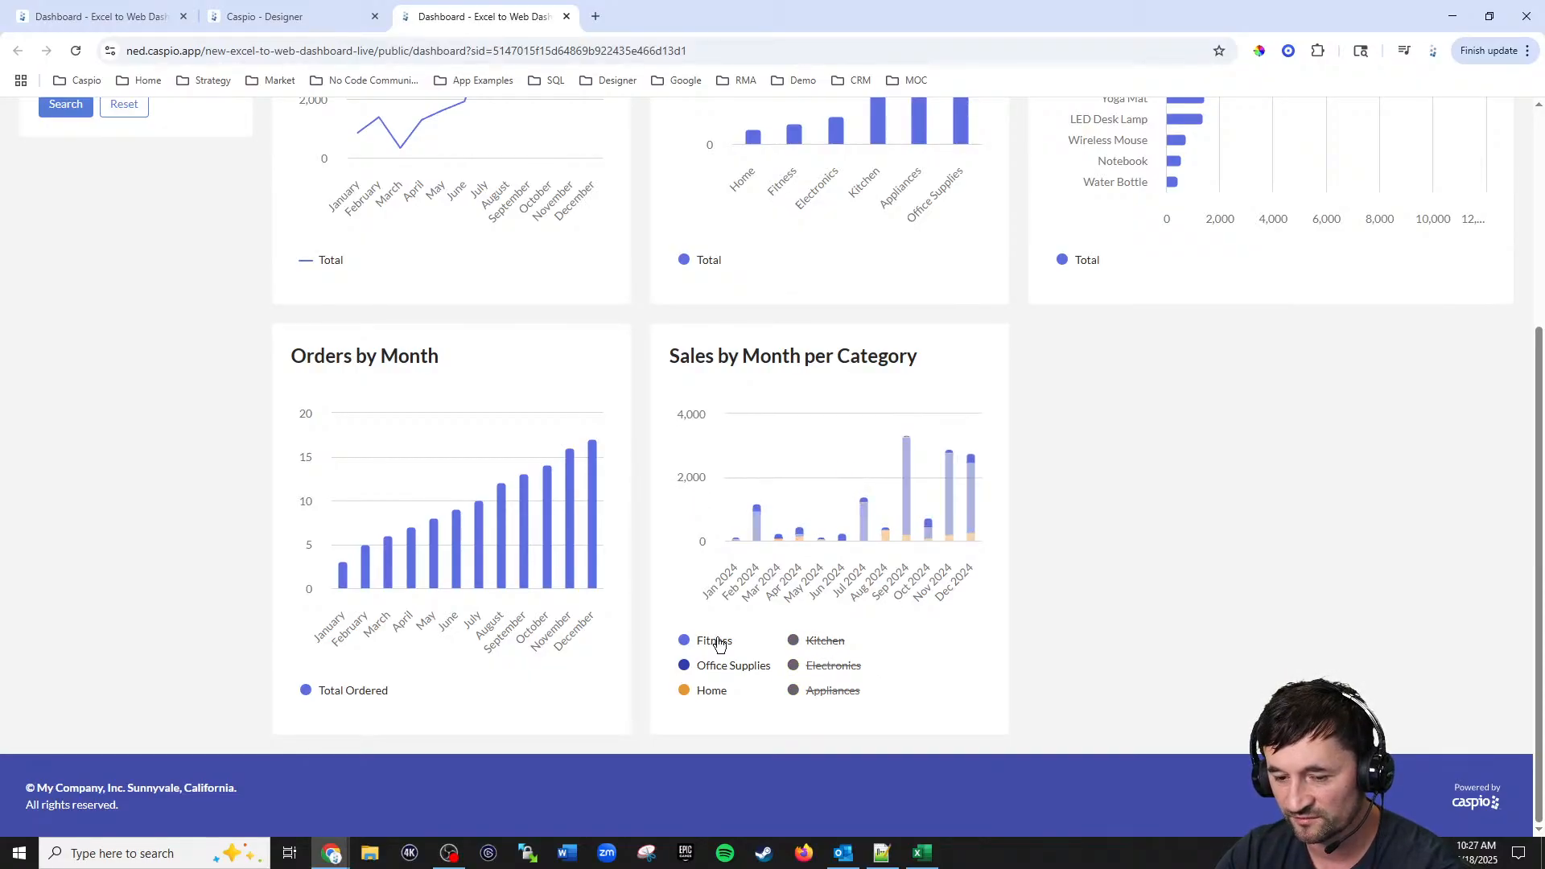
pyautogui.click(719, 644)
pyautogui.click(727, 668)
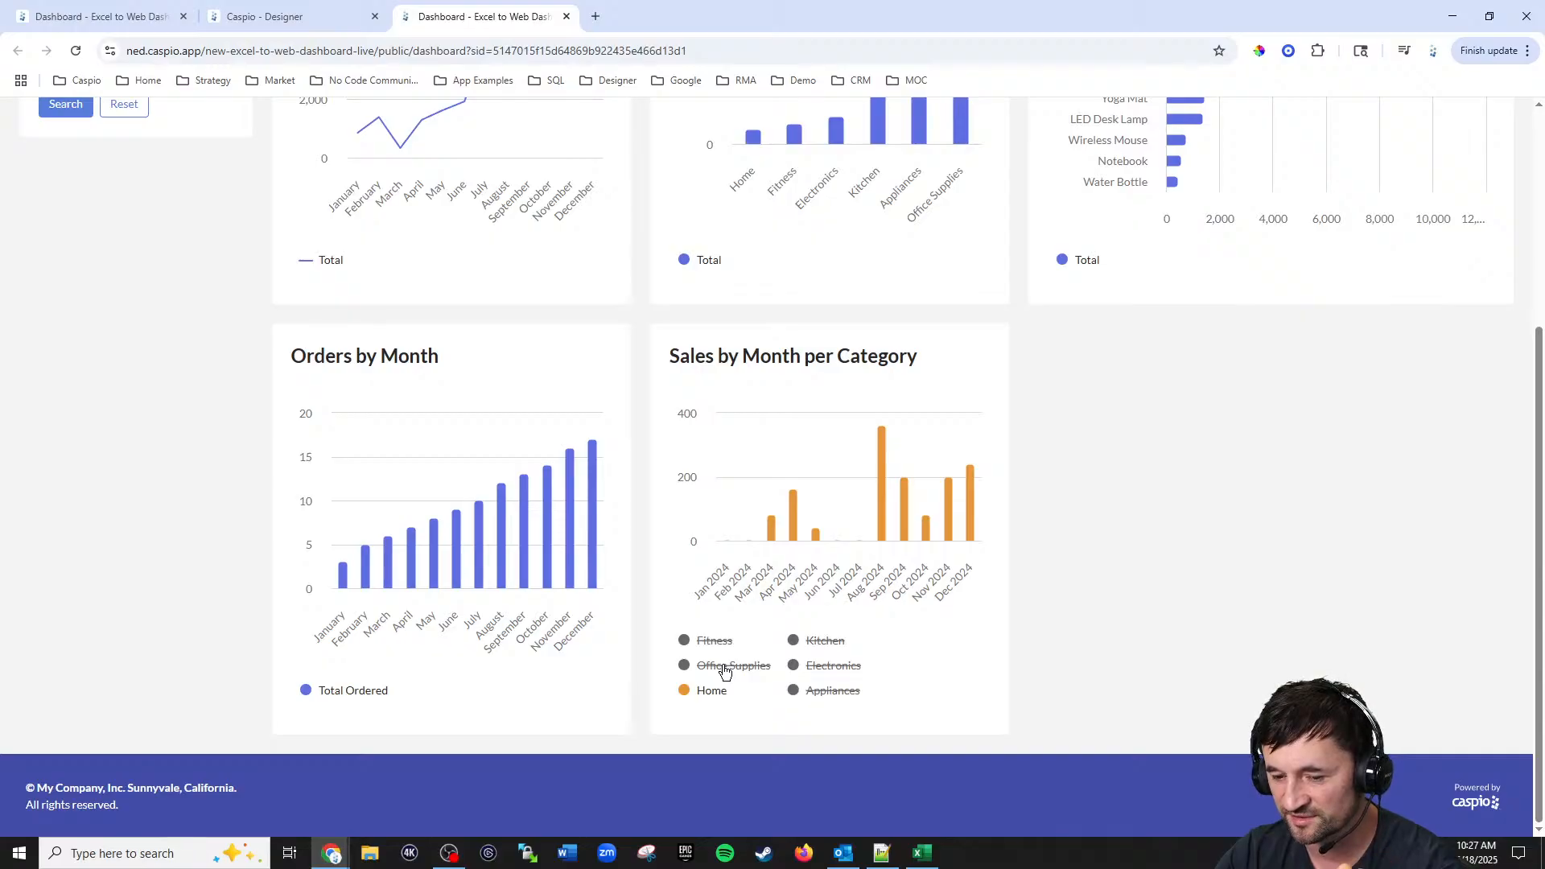
pyautogui.click(727, 667)
pyautogui.click(714, 641)
pyautogui.click(833, 691)
pyautogui.click(827, 666)
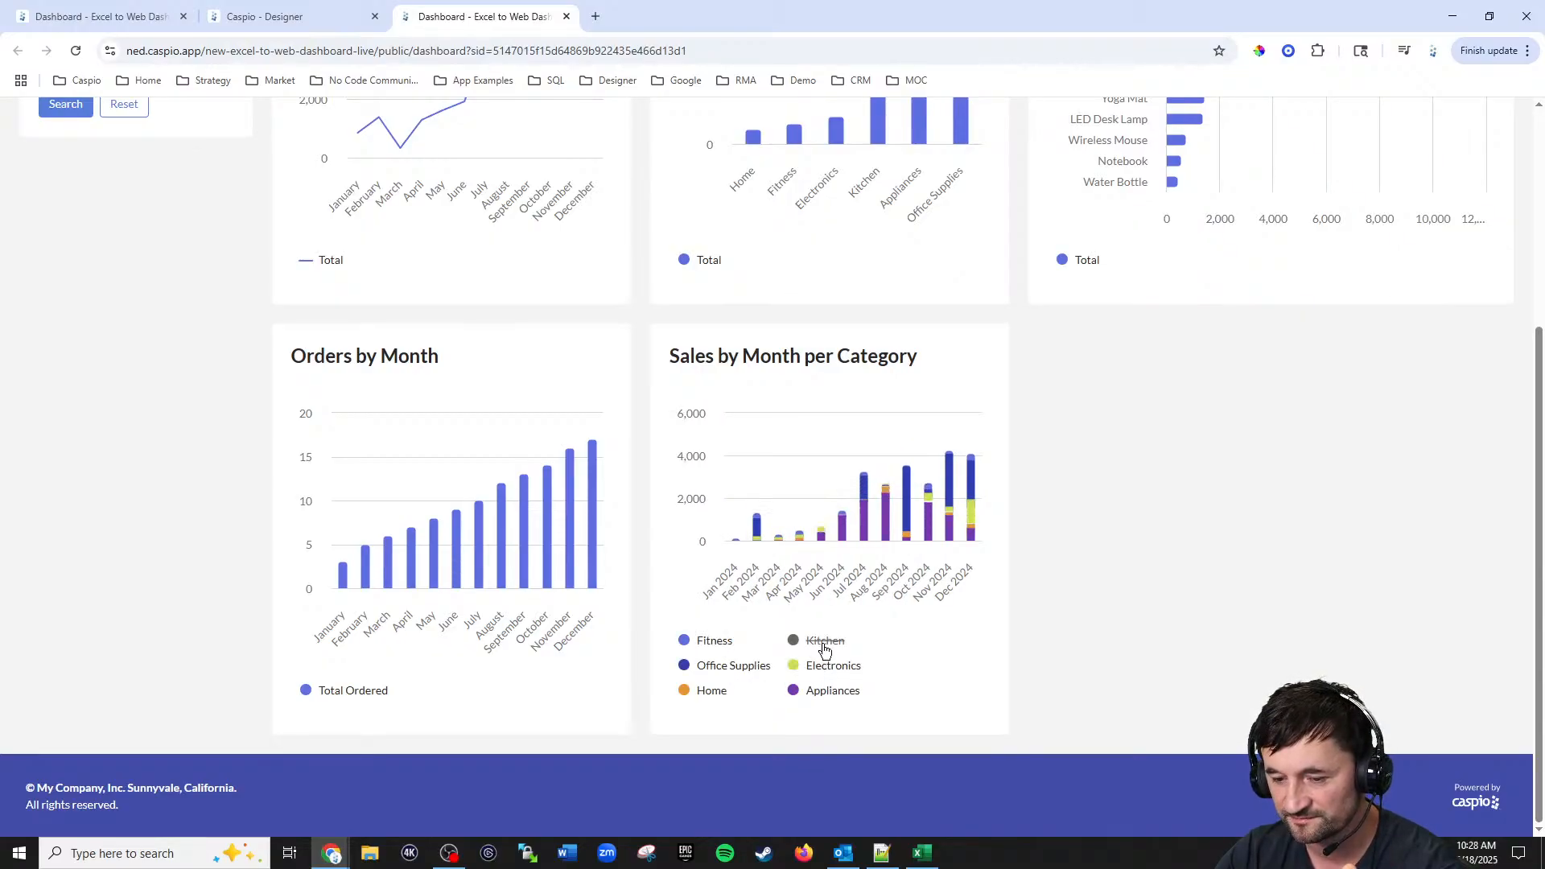
pyautogui.click(822, 641)
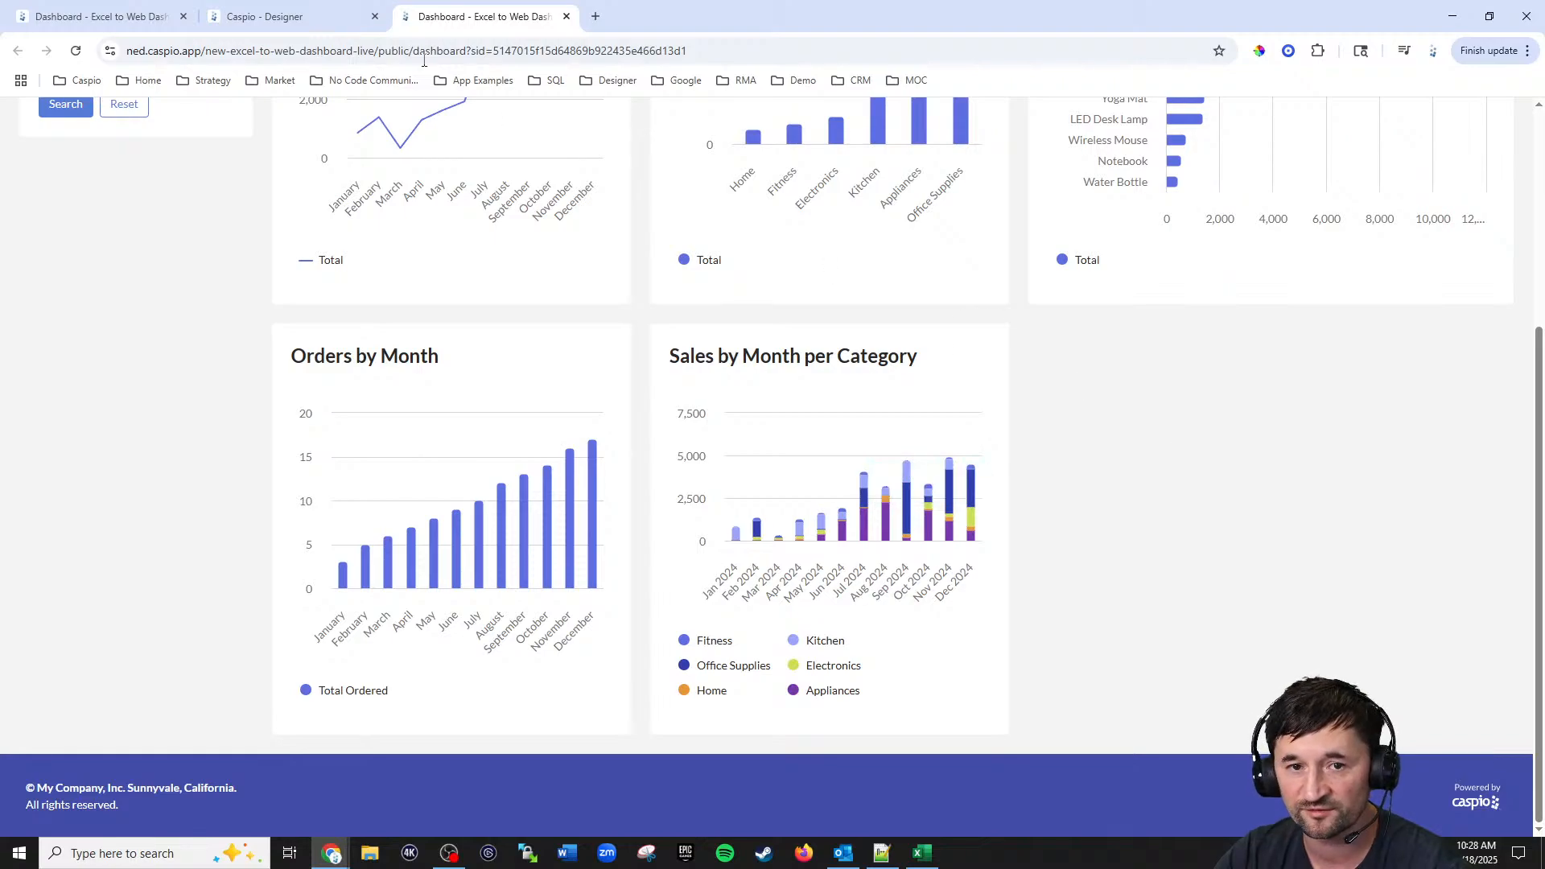
# Step: Try to widen the Sales by Month per Category chart in the designer
pyautogui.click(282, 17)
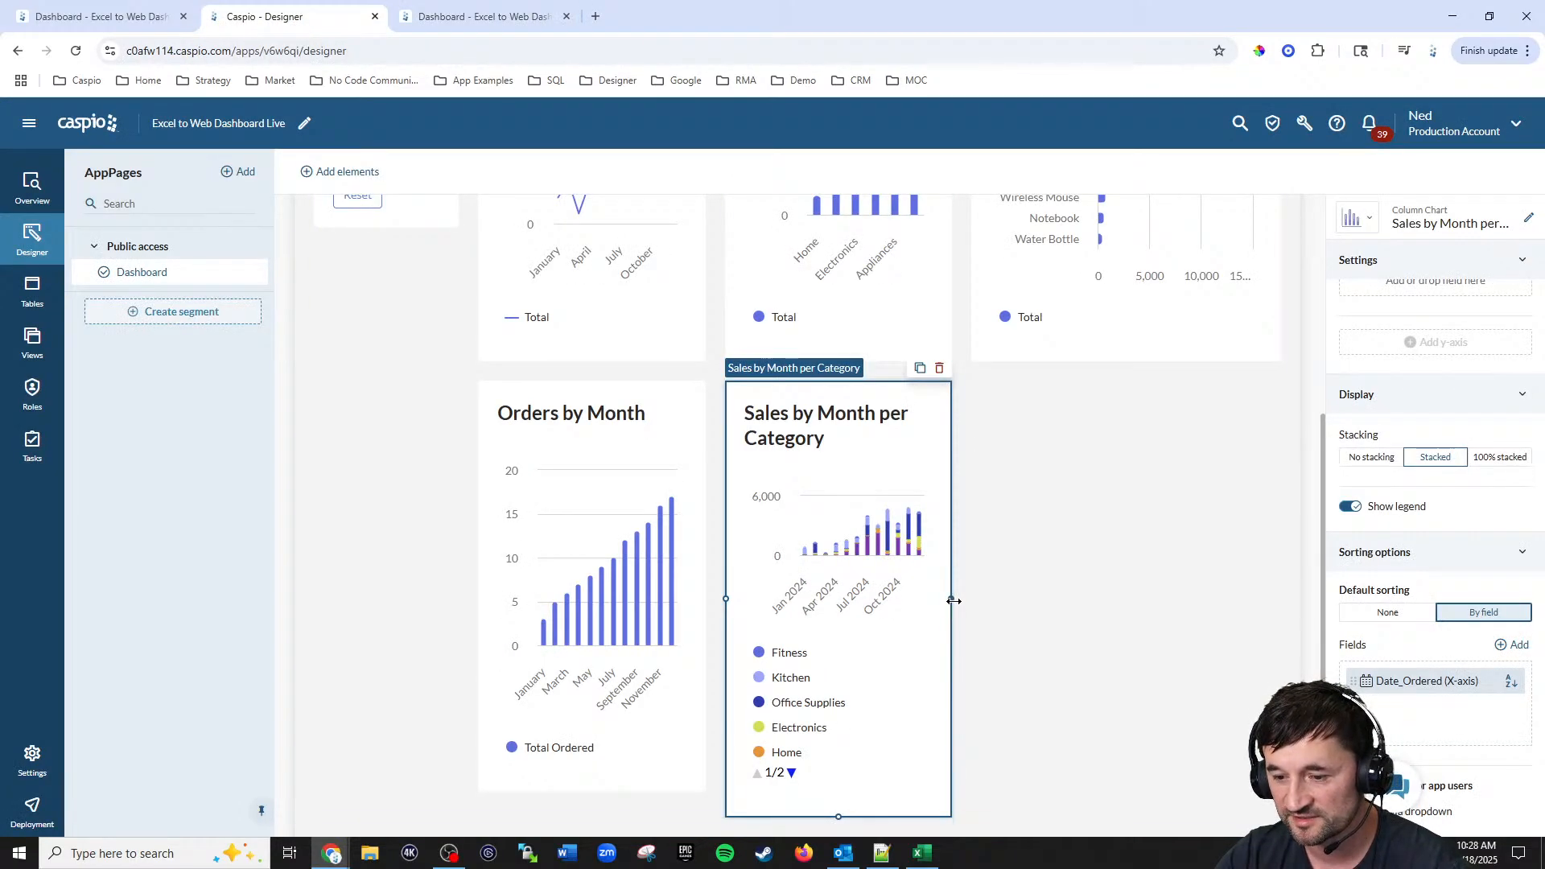
pyautogui.moveTo(953, 601); pyautogui.dragTo(1287, 600)
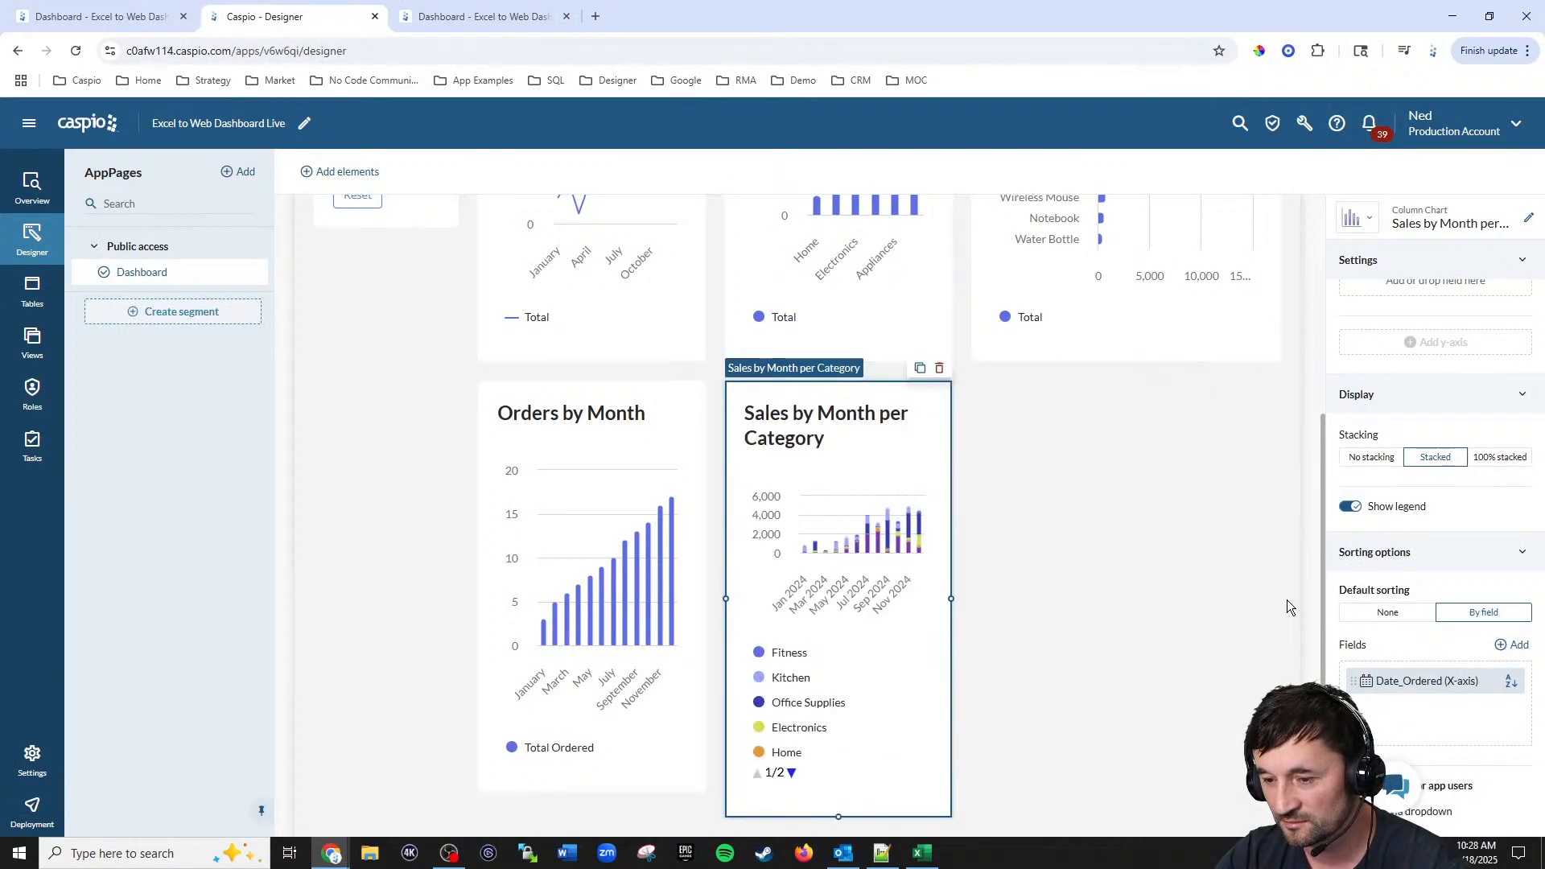
pyautogui.scroll(5, 1104, 544)
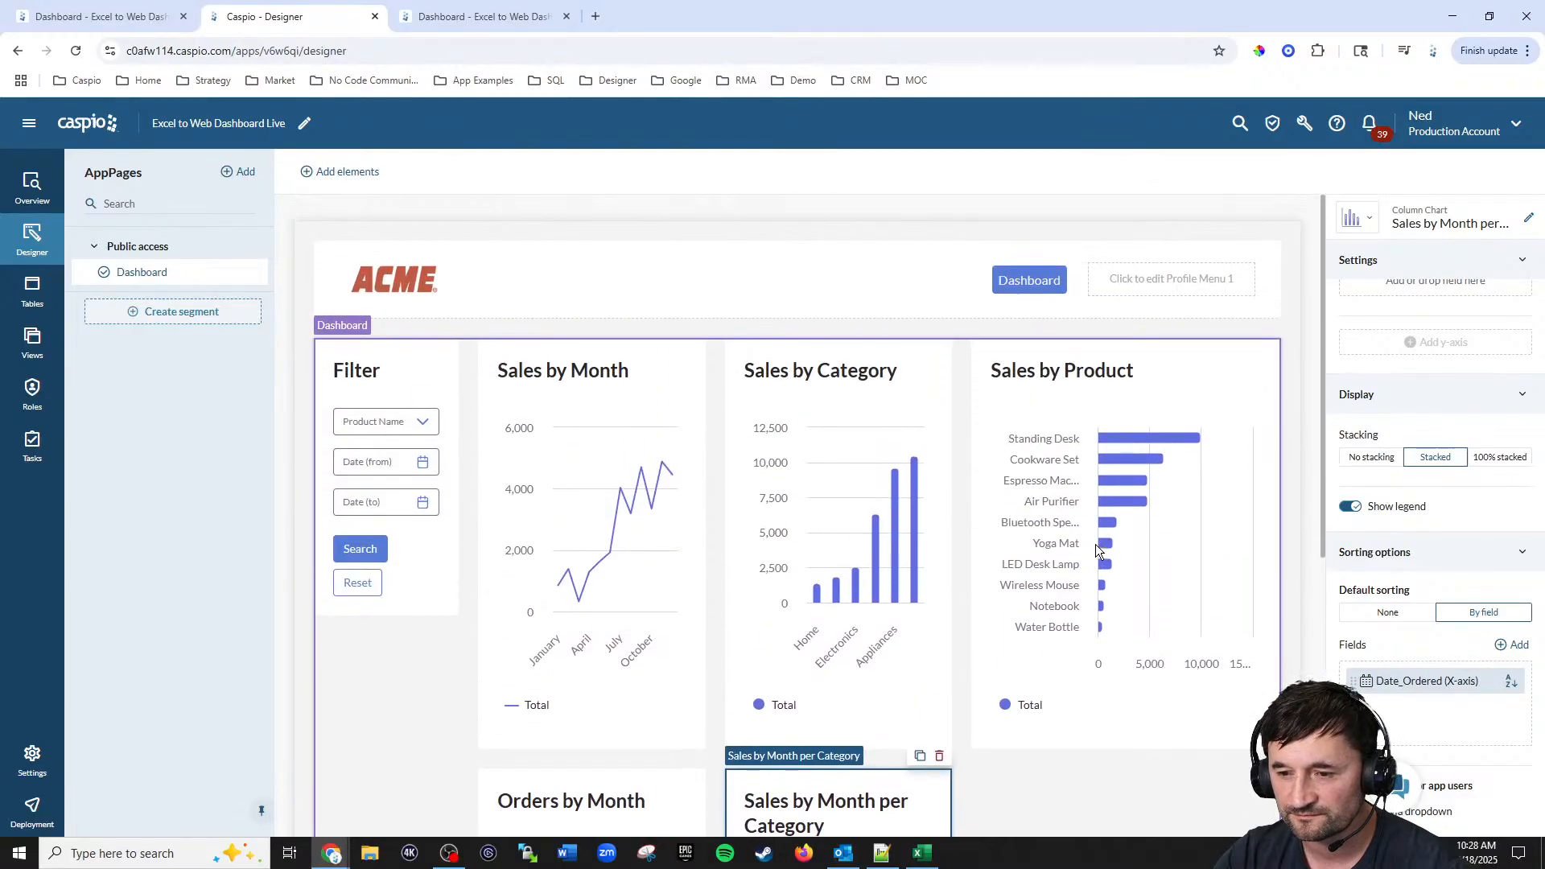
# Step: Compare the chart with the reference dashboard open in the other tab
pyautogui.click(483, 17)
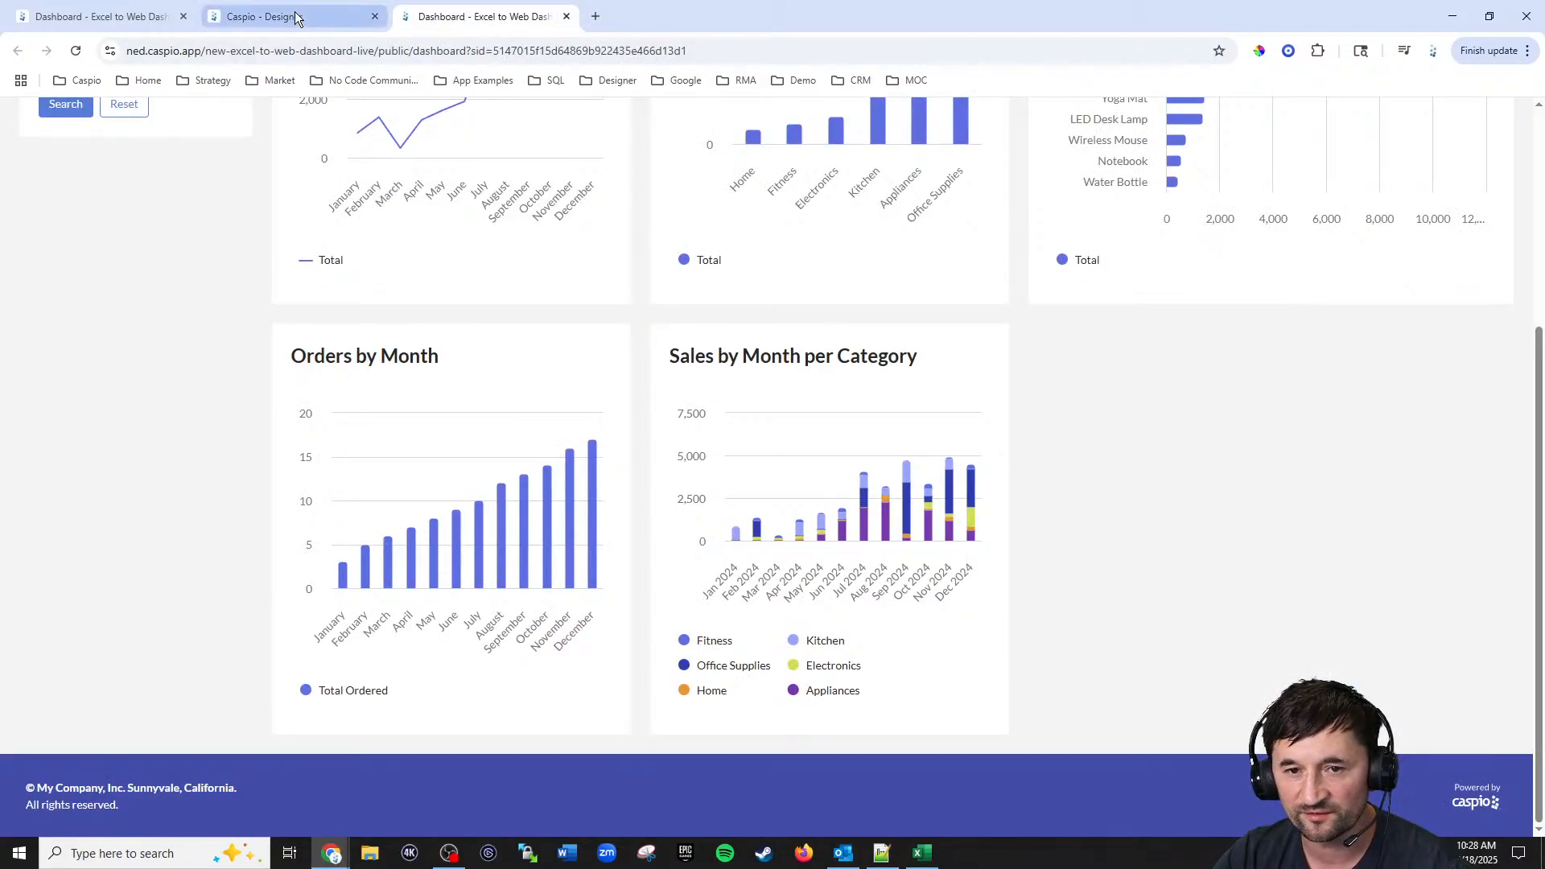
pyautogui.click(137, 17)
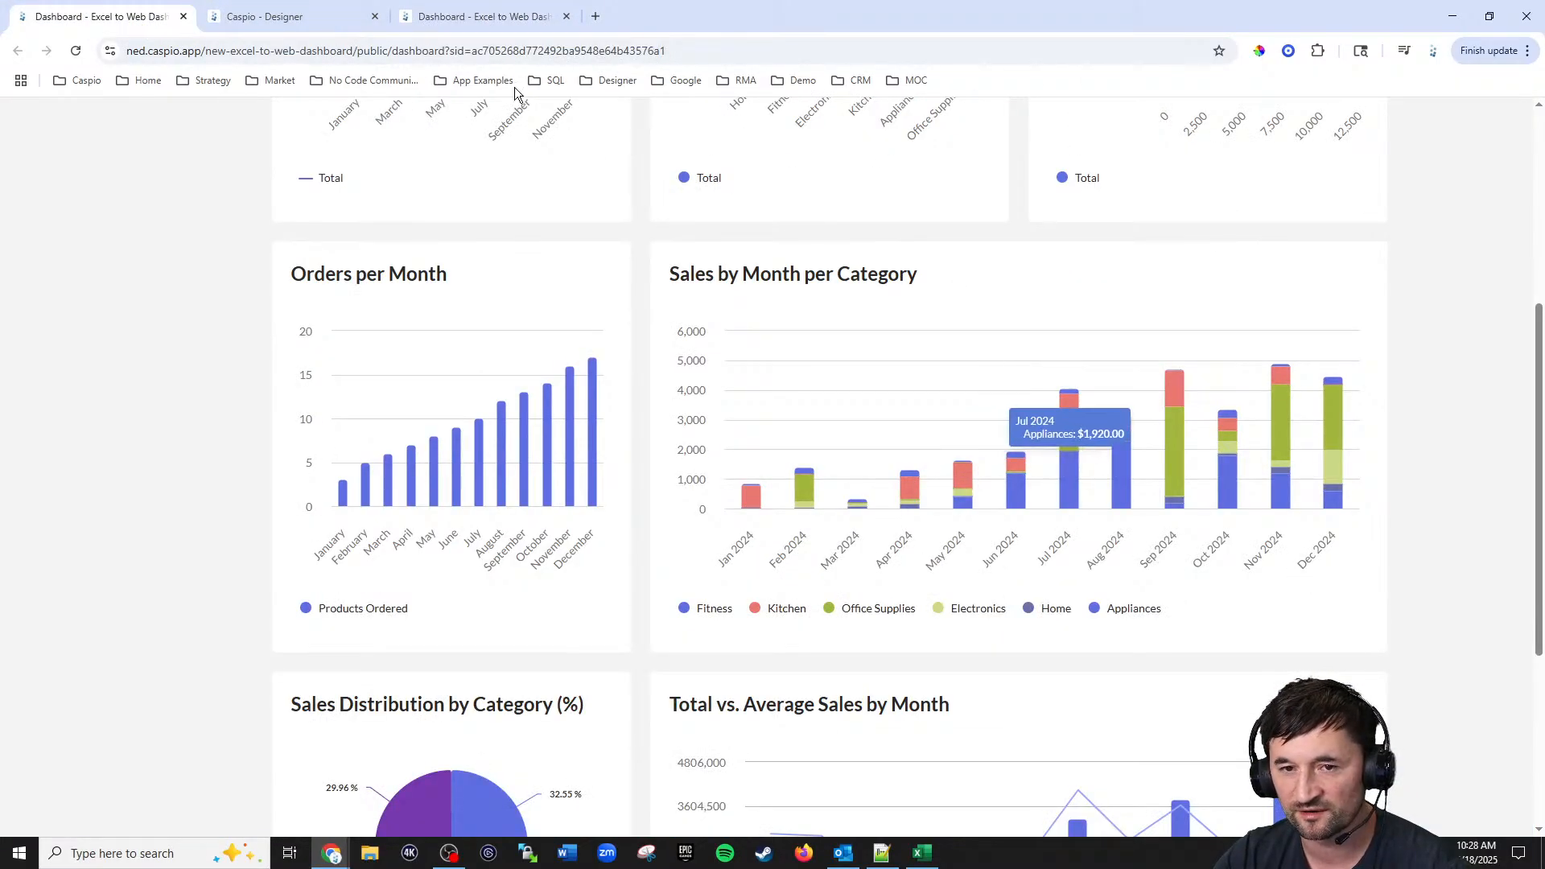
pyautogui.click(302, 16)
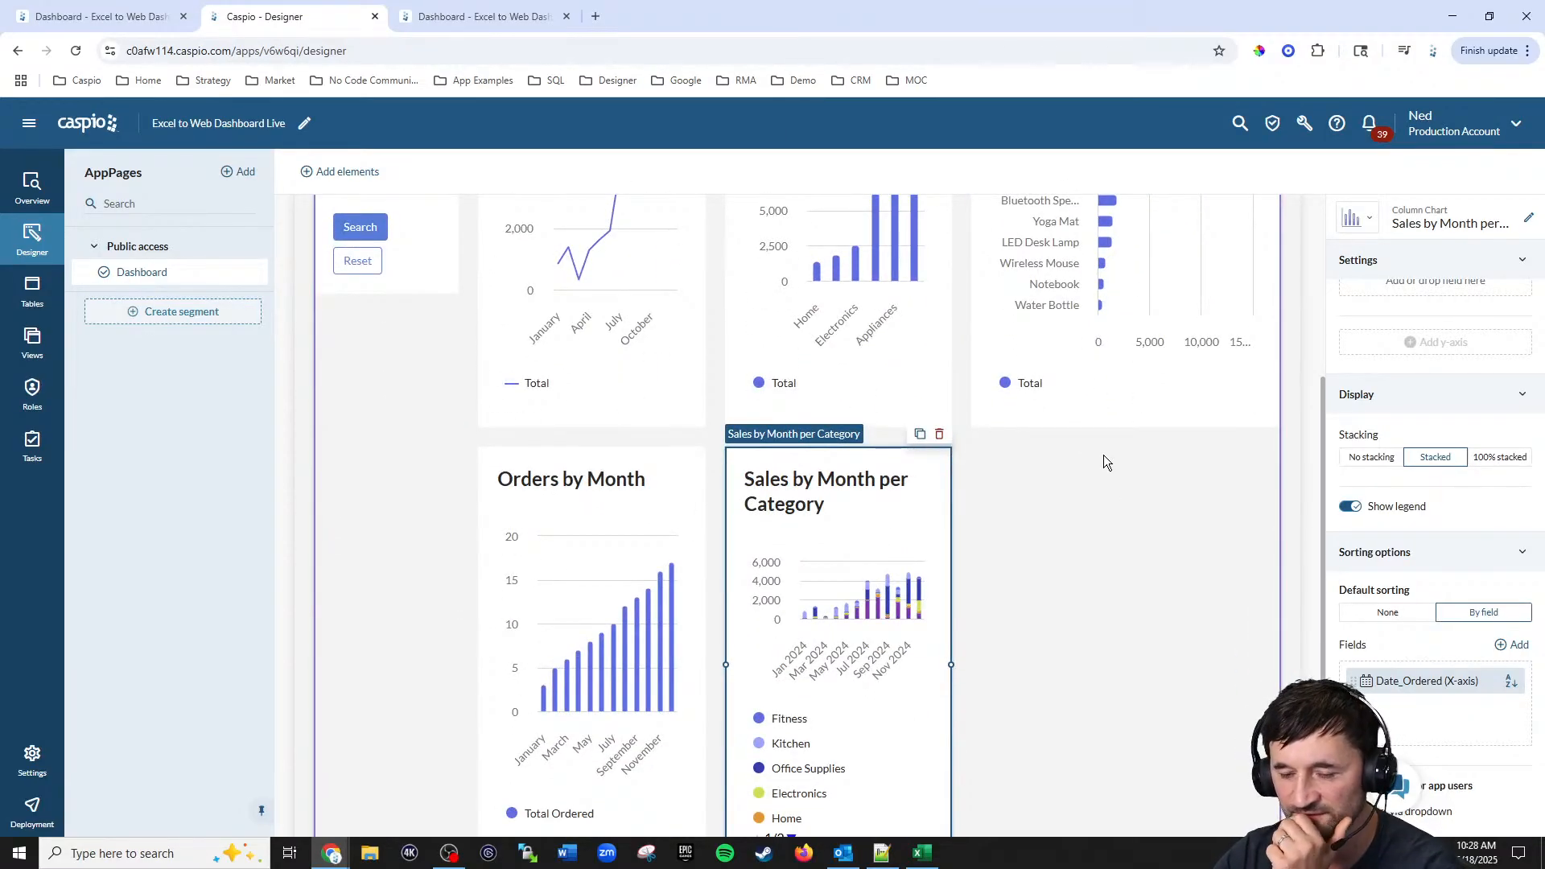
# Step: Move the Sales by Month per Category chart to its own row below Orders by Month and widen it
pyautogui.scroll(-2, 1101, 457)
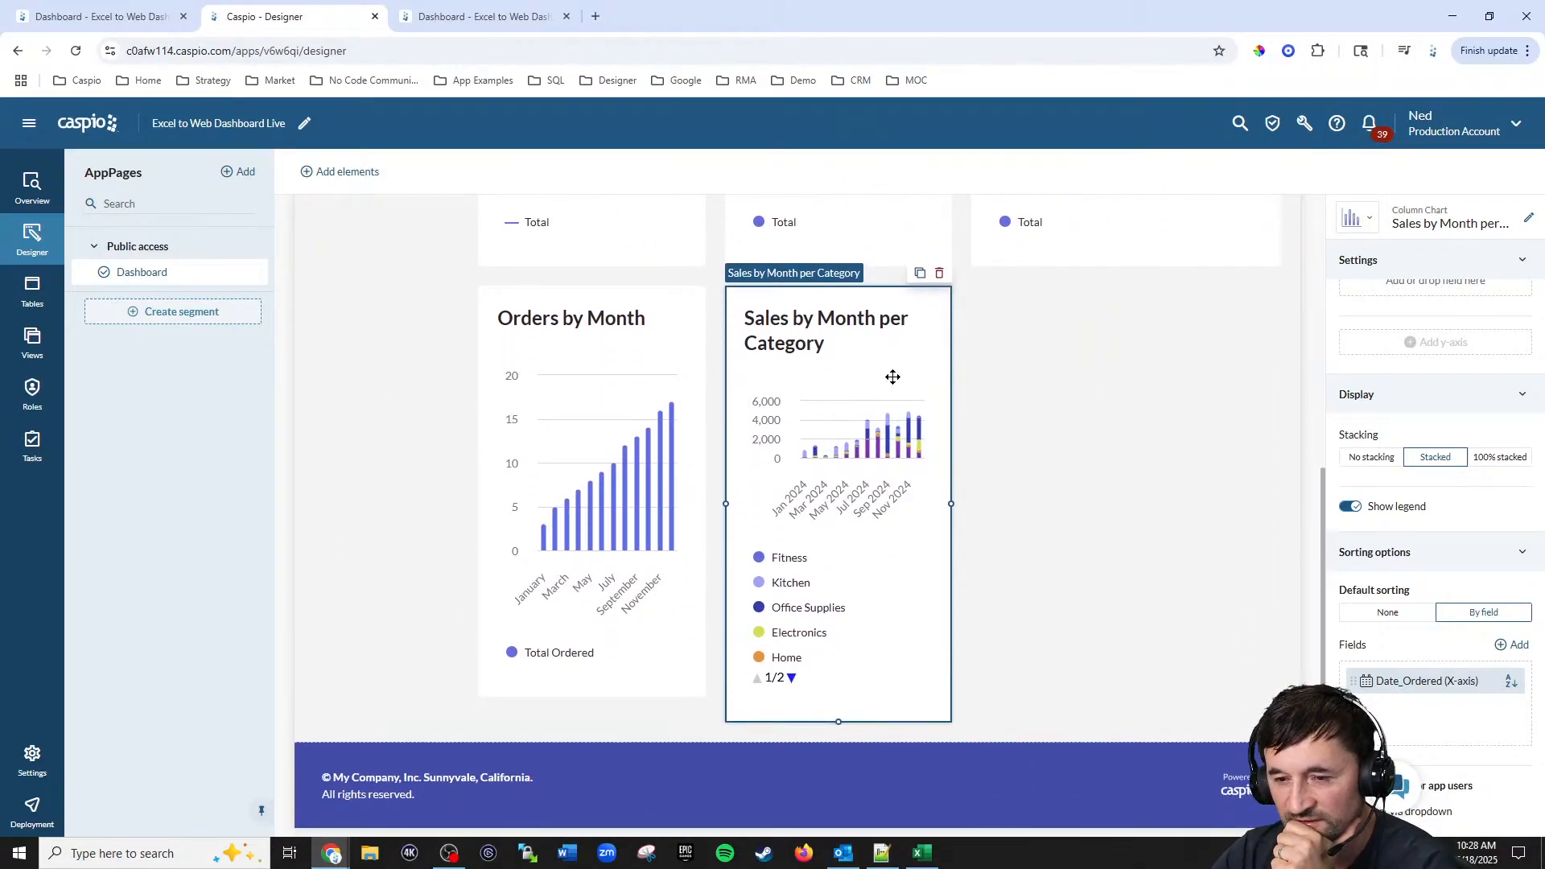
pyautogui.scroll(2, 839, 291)
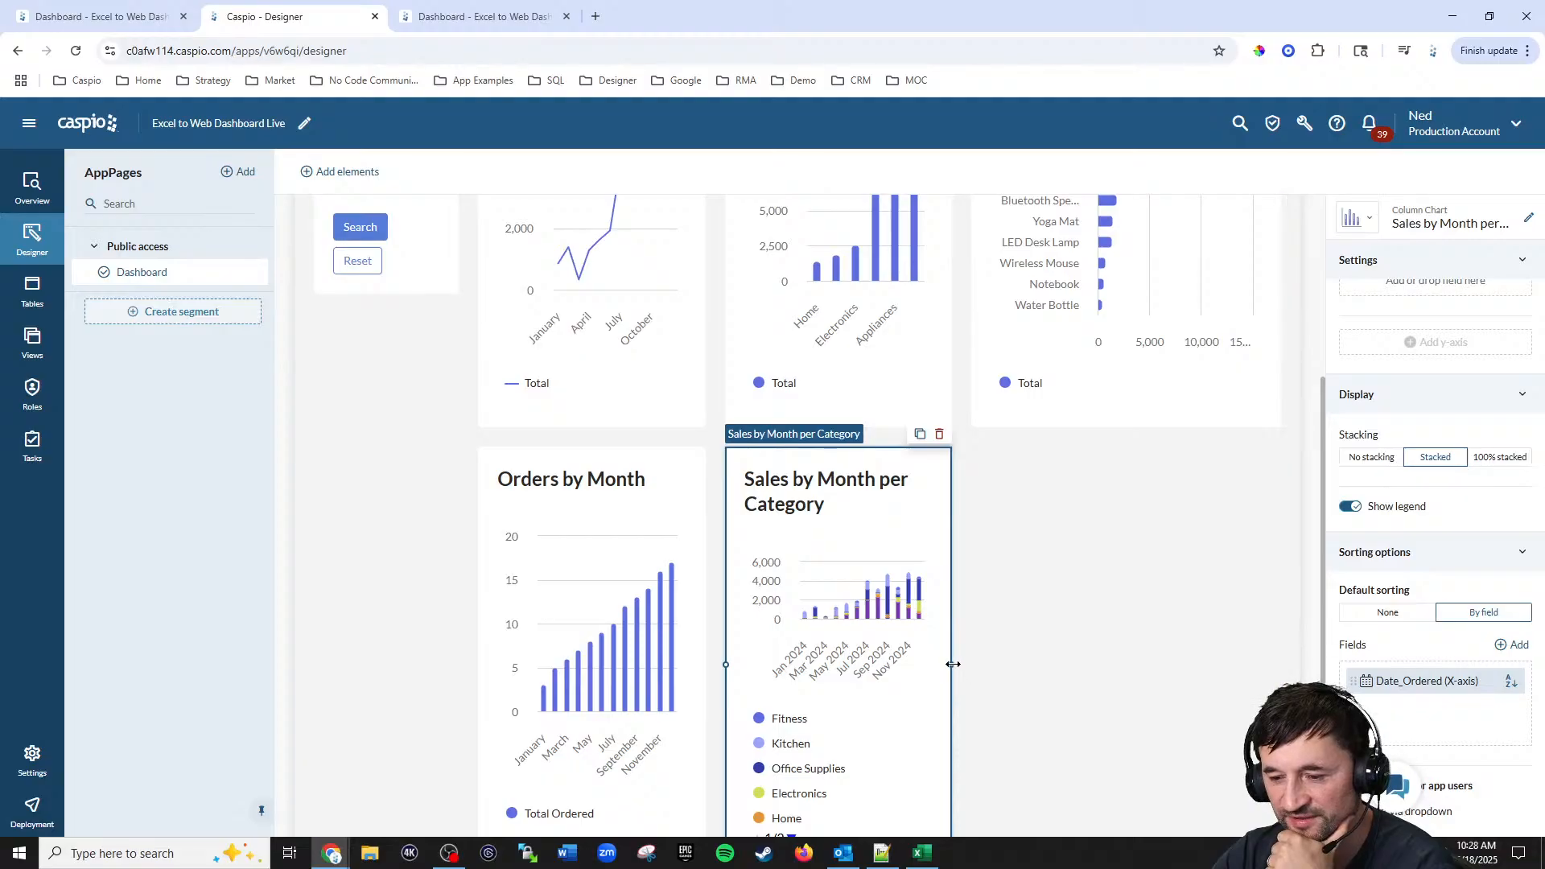
pyautogui.scroll(-2, 1053, 563)
pyautogui.moveTo(854, 490); pyautogui.dragTo(587, 731)
pyautogui.scroll(-5, 758, 625)
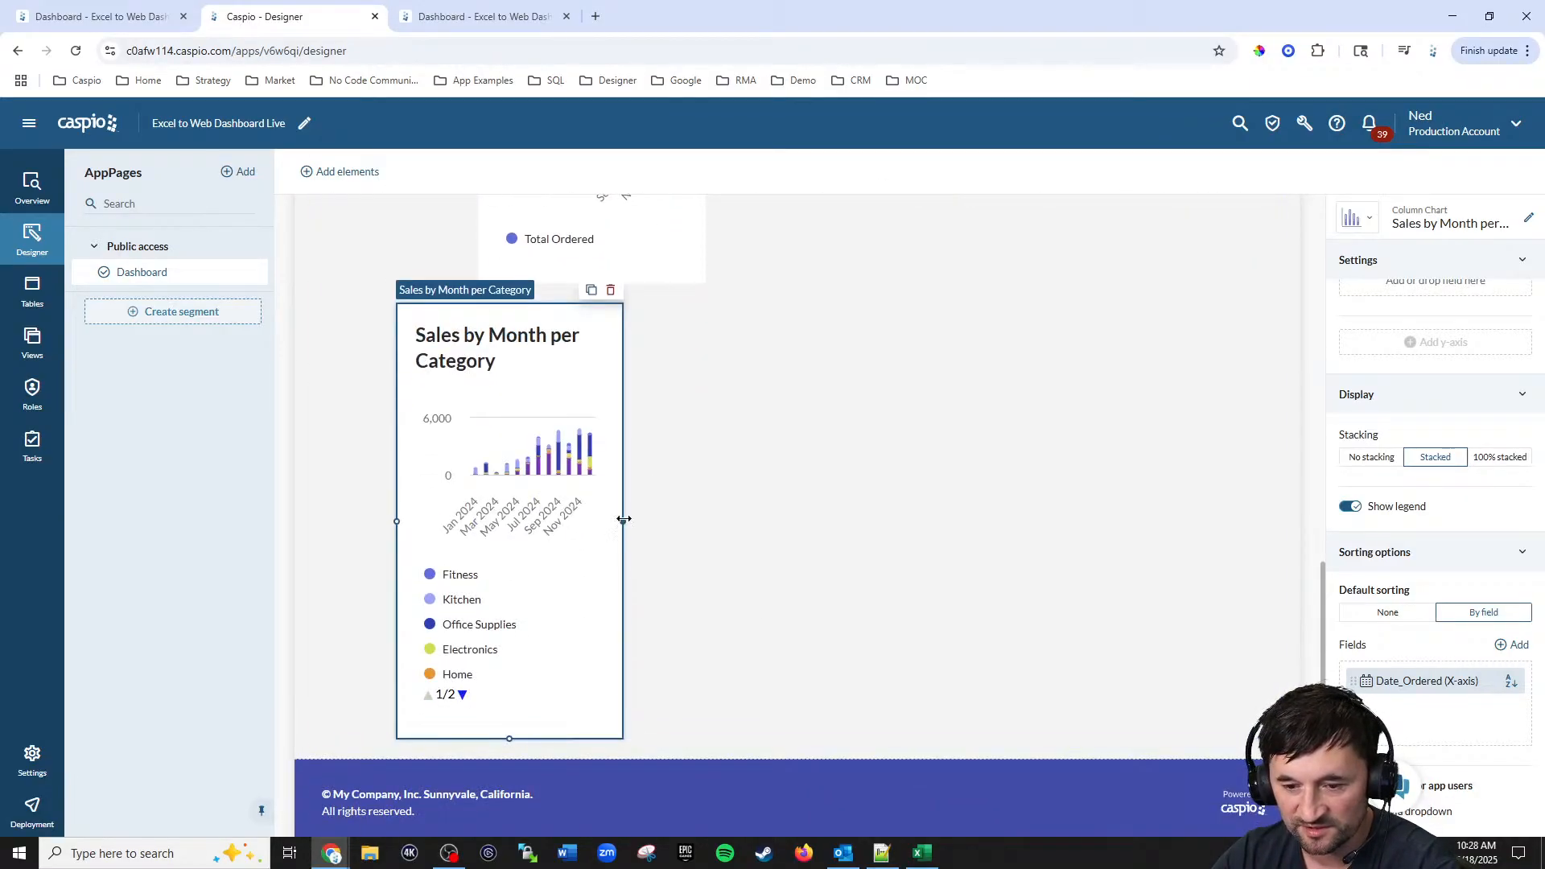
pyautogui.moveTo(623, 521); pyautogui.dragTo(1116, 509)
# Step: Move the Sales by Month per Category chart back into the middle column beside Orders by Month
pyautogui.scroll(5, 965, 519)
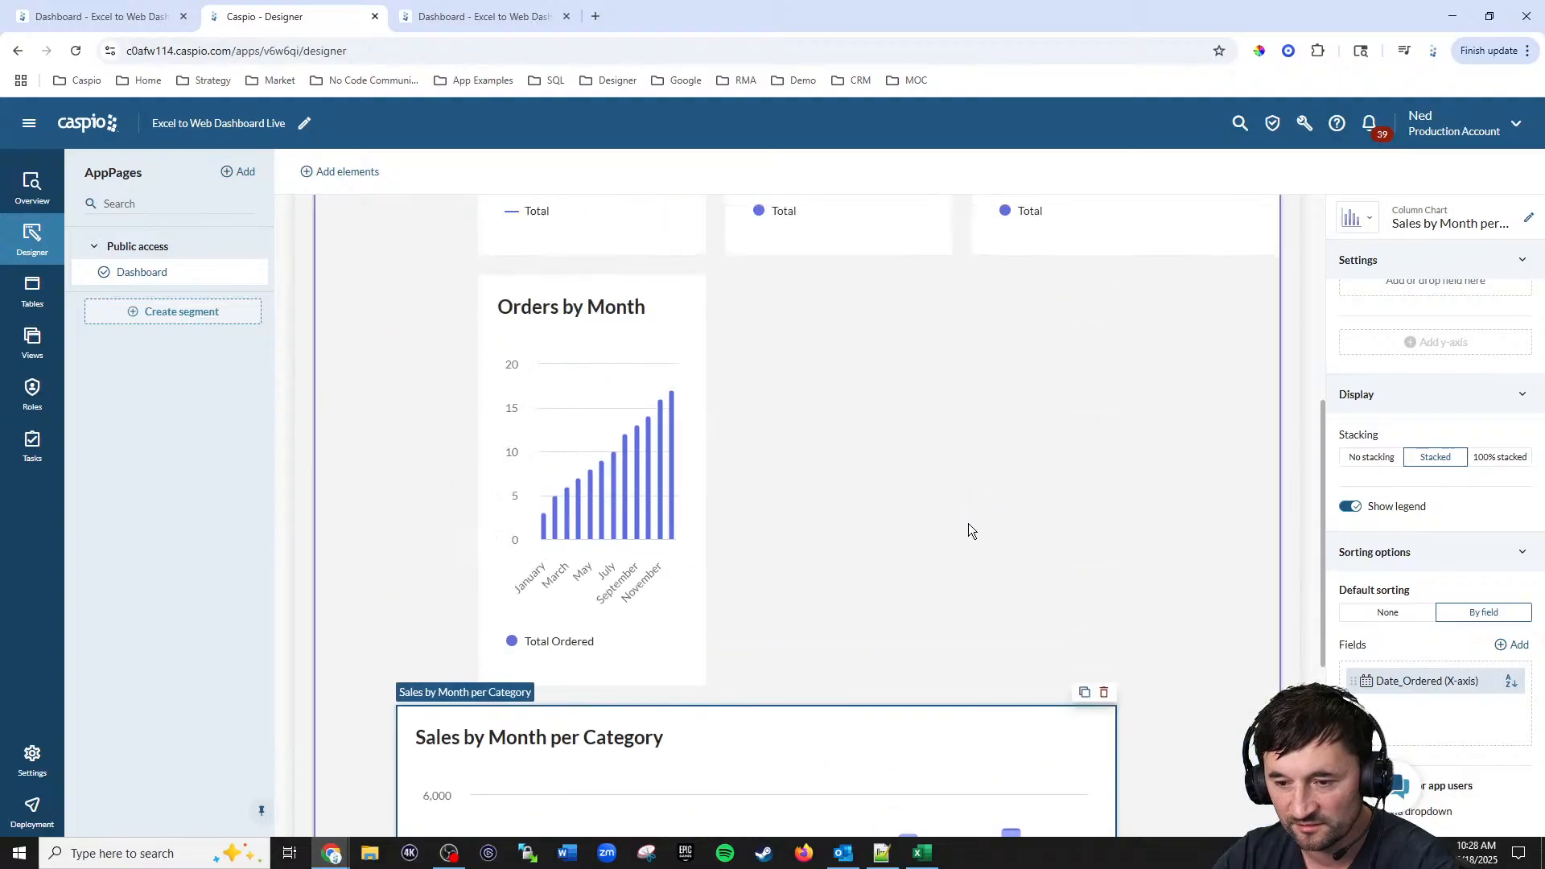
pyautogui.scroll(-3, 1079, 599)
pyautogui.click(1115, 665)
pyautogui.click(1115, 664)
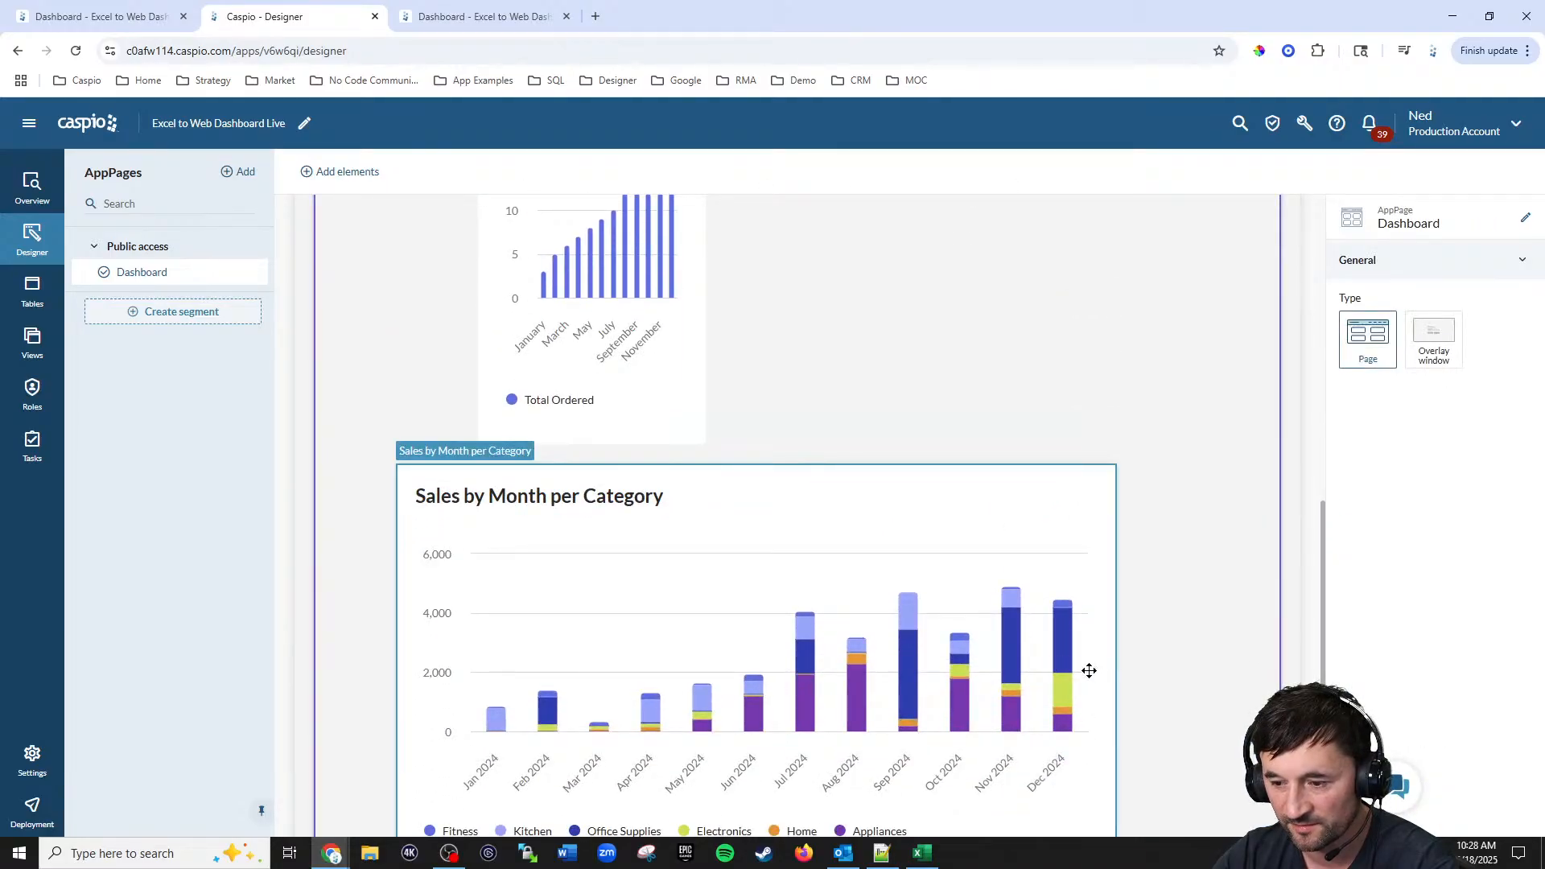
pyautogui.moveTo(1100, 671); pyautogui.dragTo(1033, 673)
pyautogui.moveTo(681, 665); pyautogui.dragTo(676, 611)
pyautogui.moveTo(952, 670); pyautogui.dragTo(1133, 335)
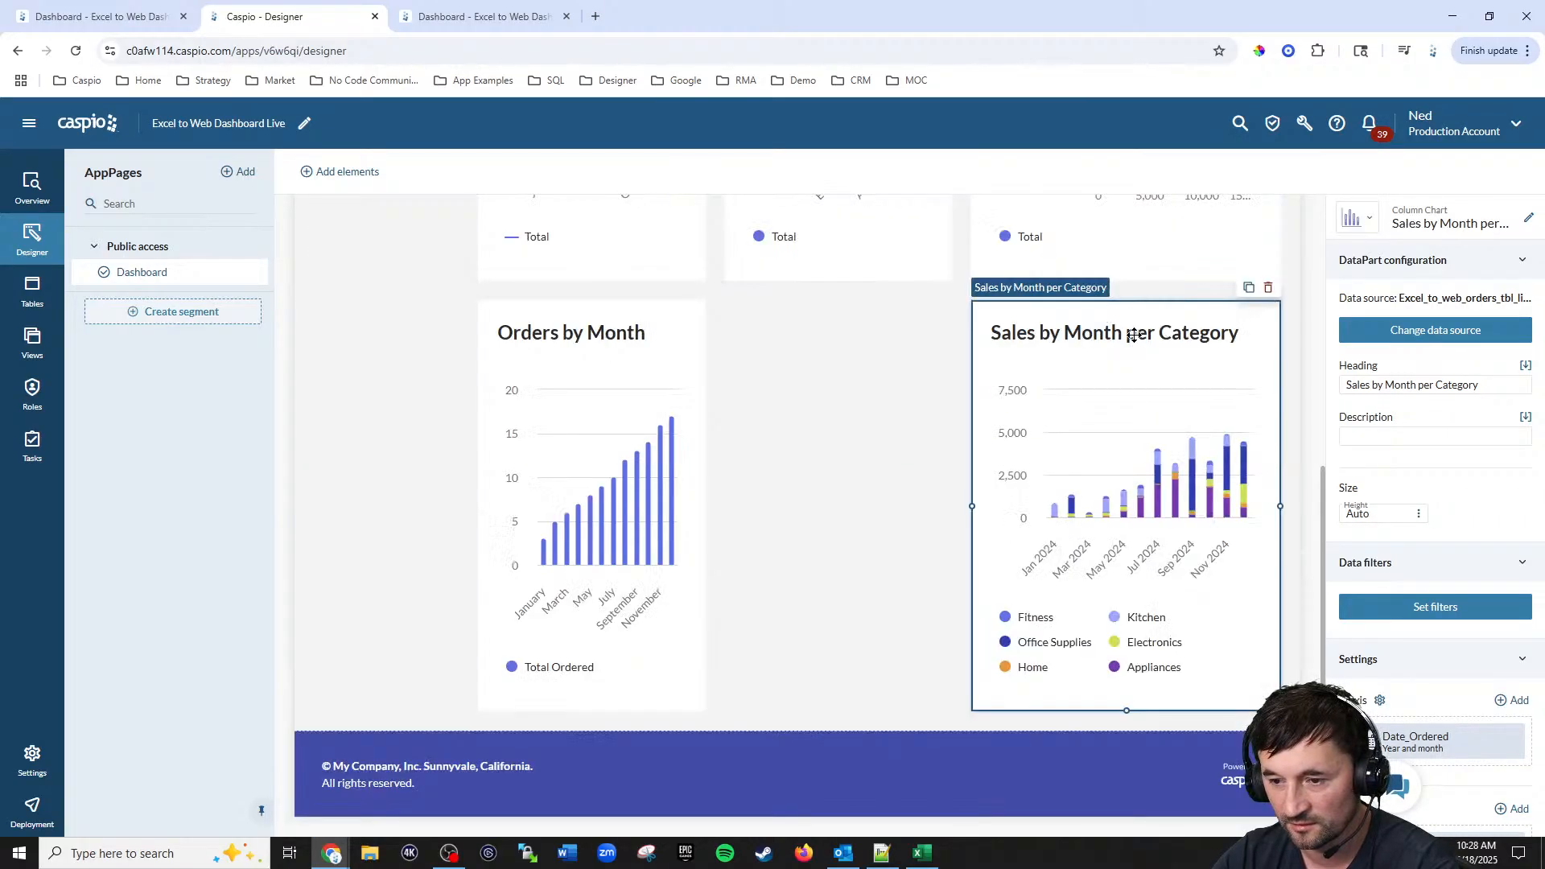
pyautogui.moveTo(972, 506); pyautogui.dragTo(740, 506)
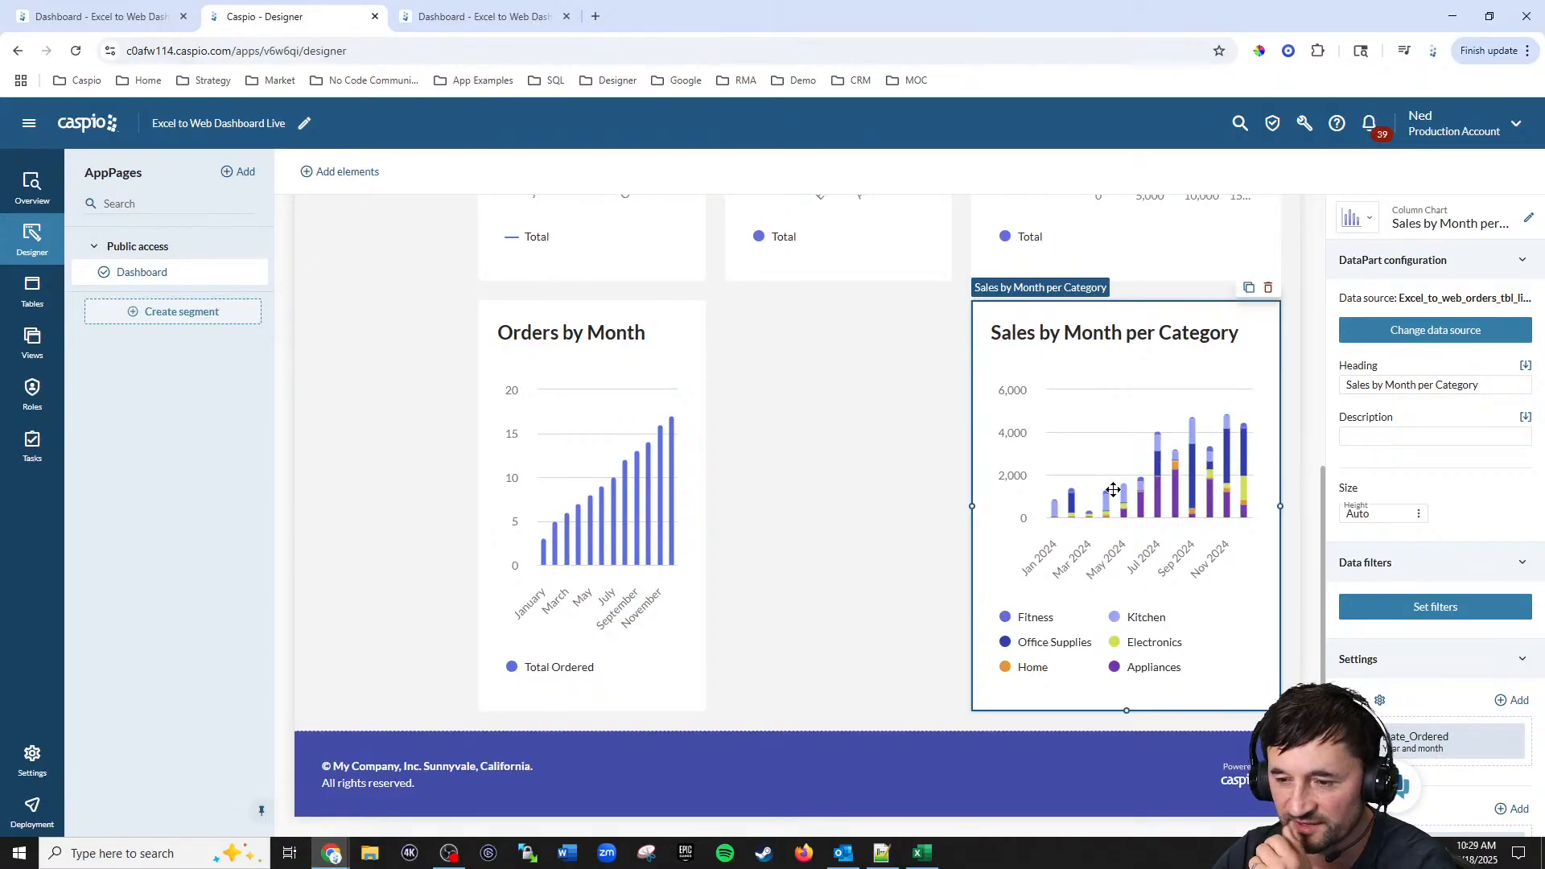
pyautogui.moveTo(1112, 485); pyautogui.dragTo(848, 478)
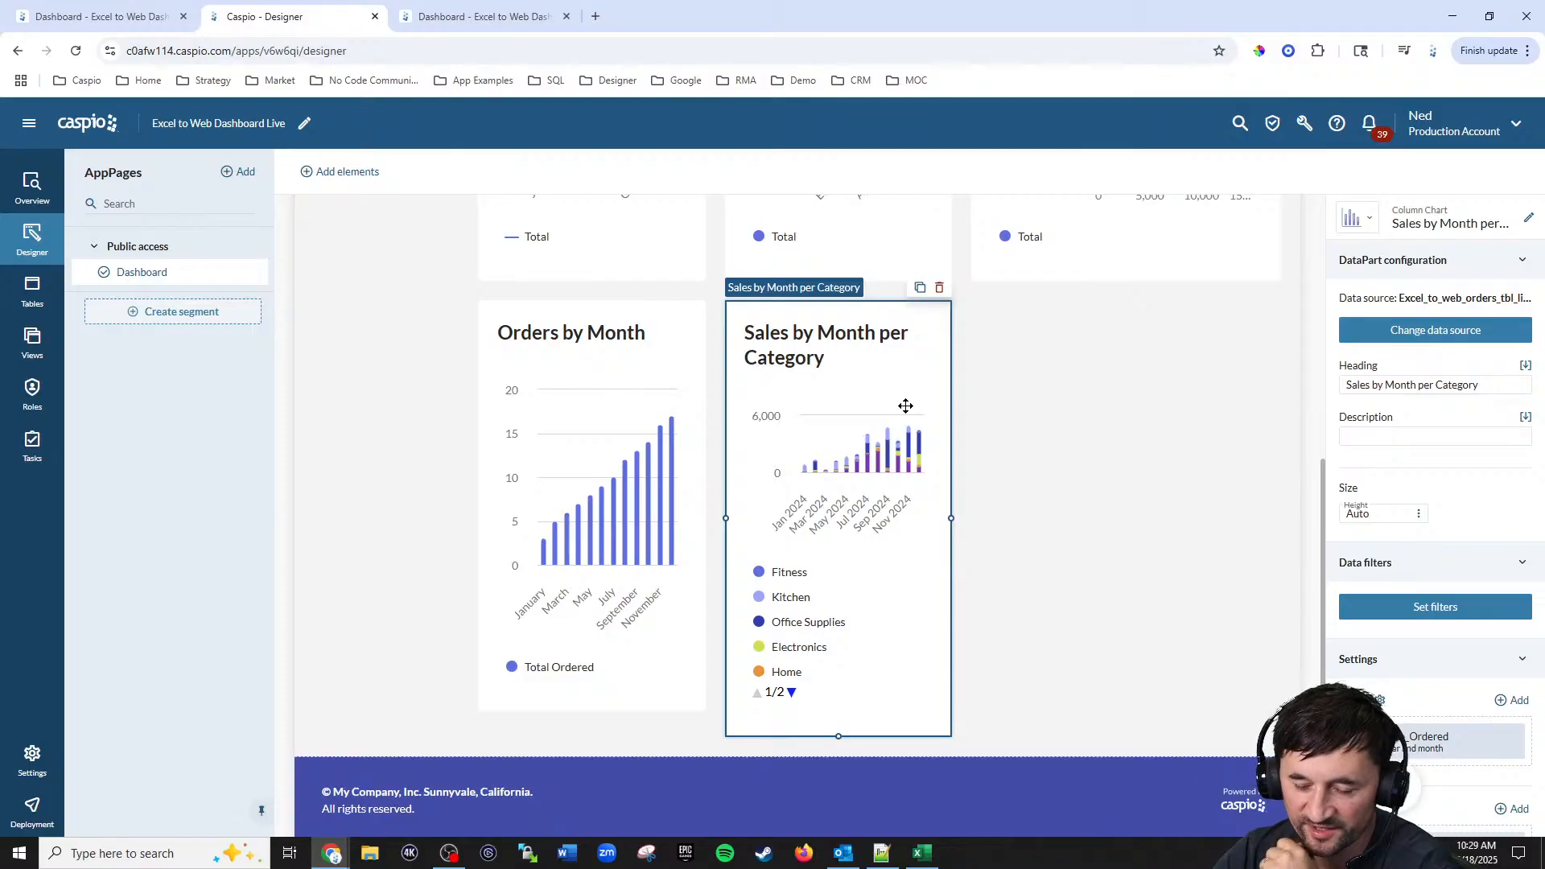
# Step: Reload the deployed dashboard and review all charts
pyautogui.click(510, 17)
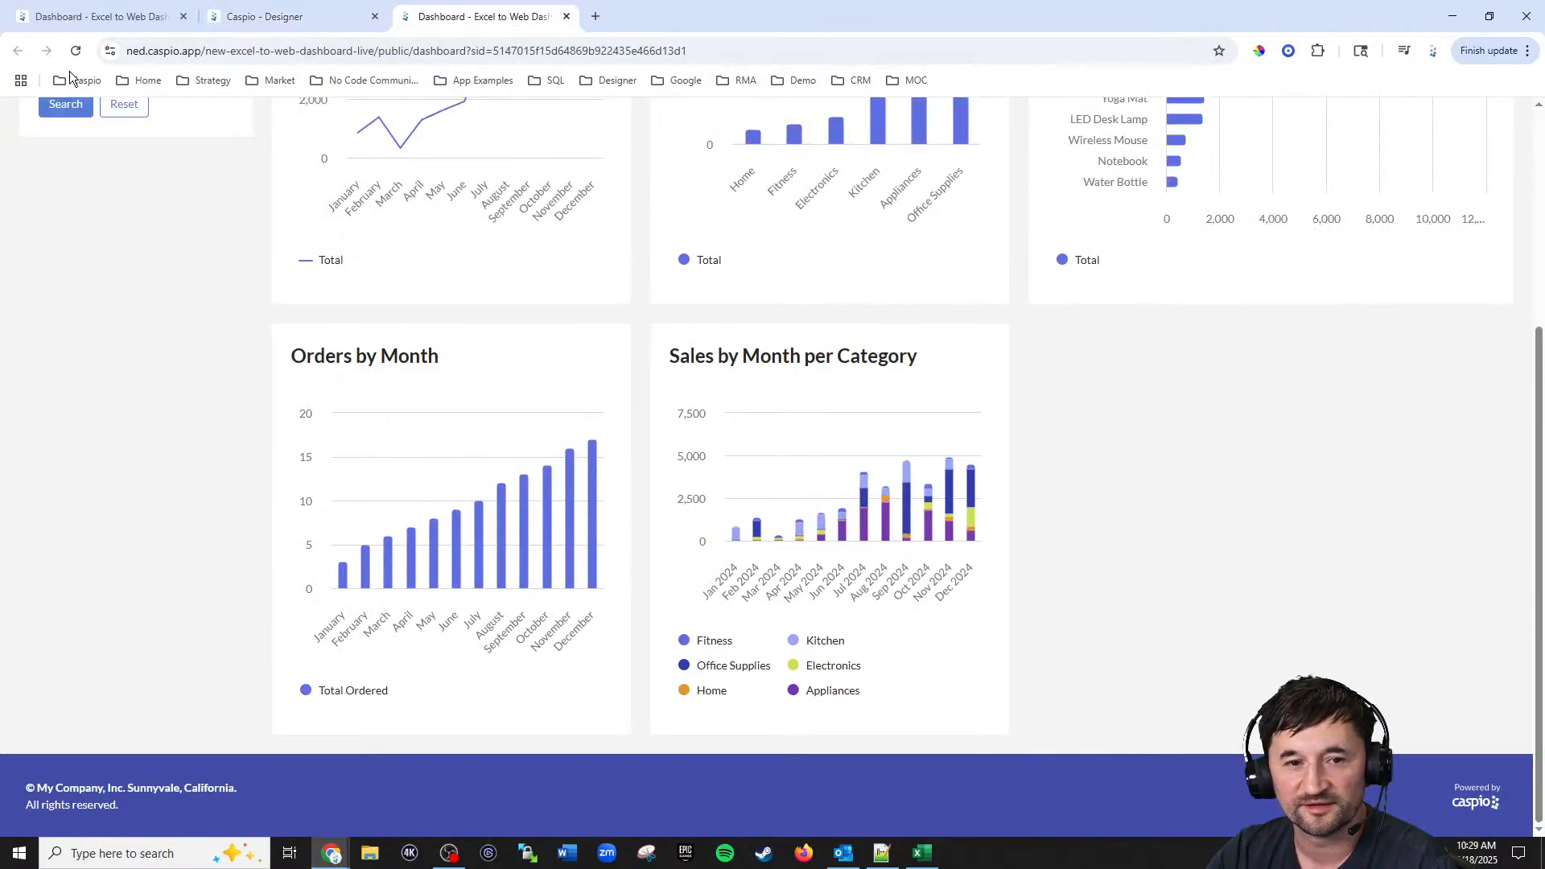
pyautogui.press('F5')
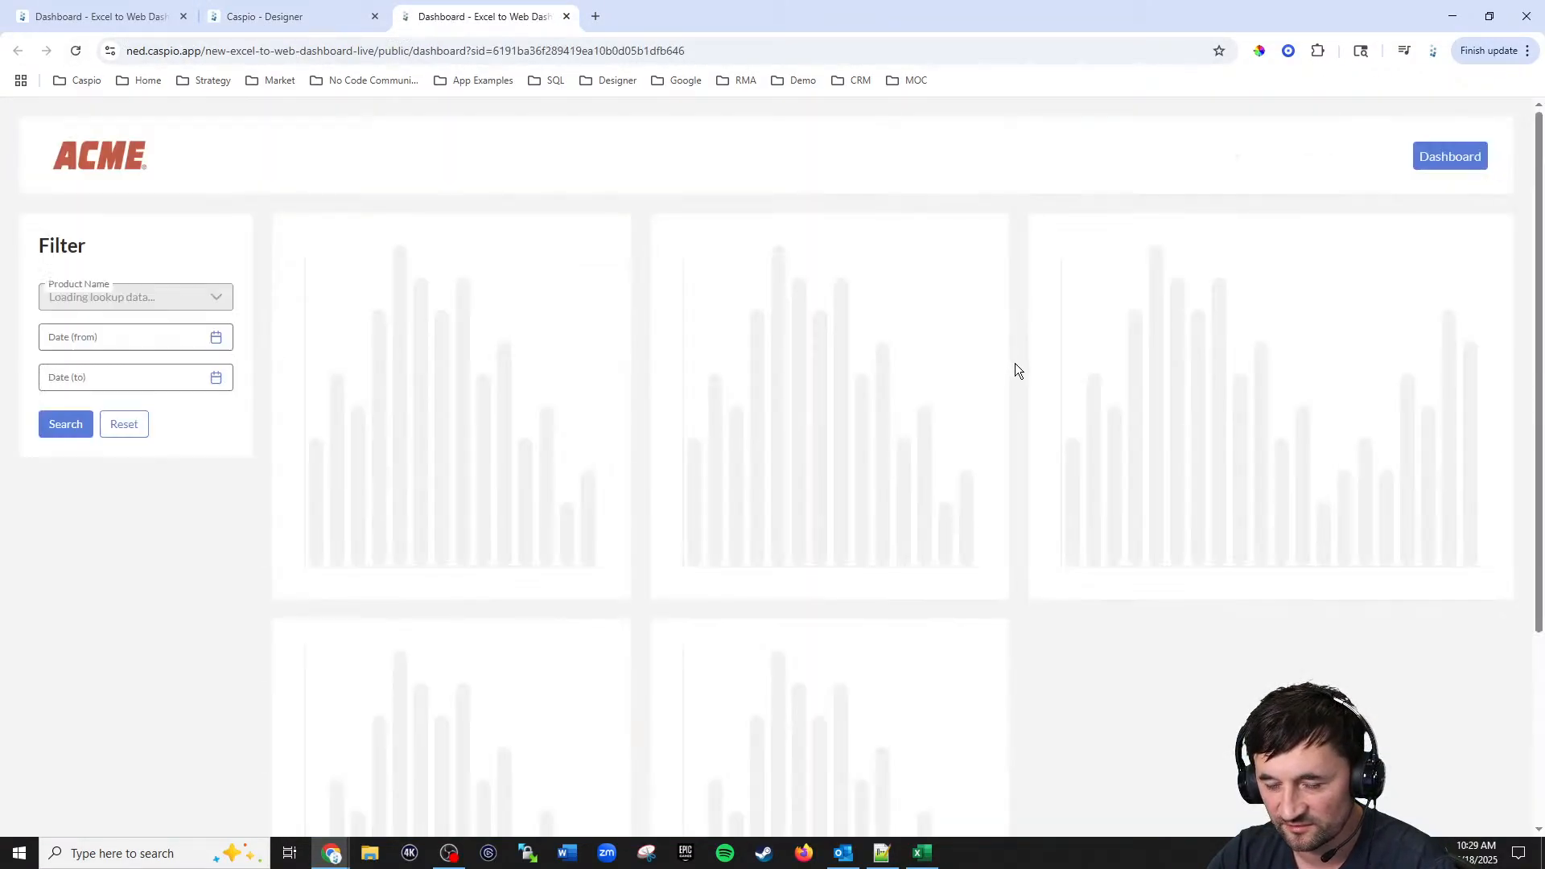
pyautogui.scroll(-5, 1046, 362)
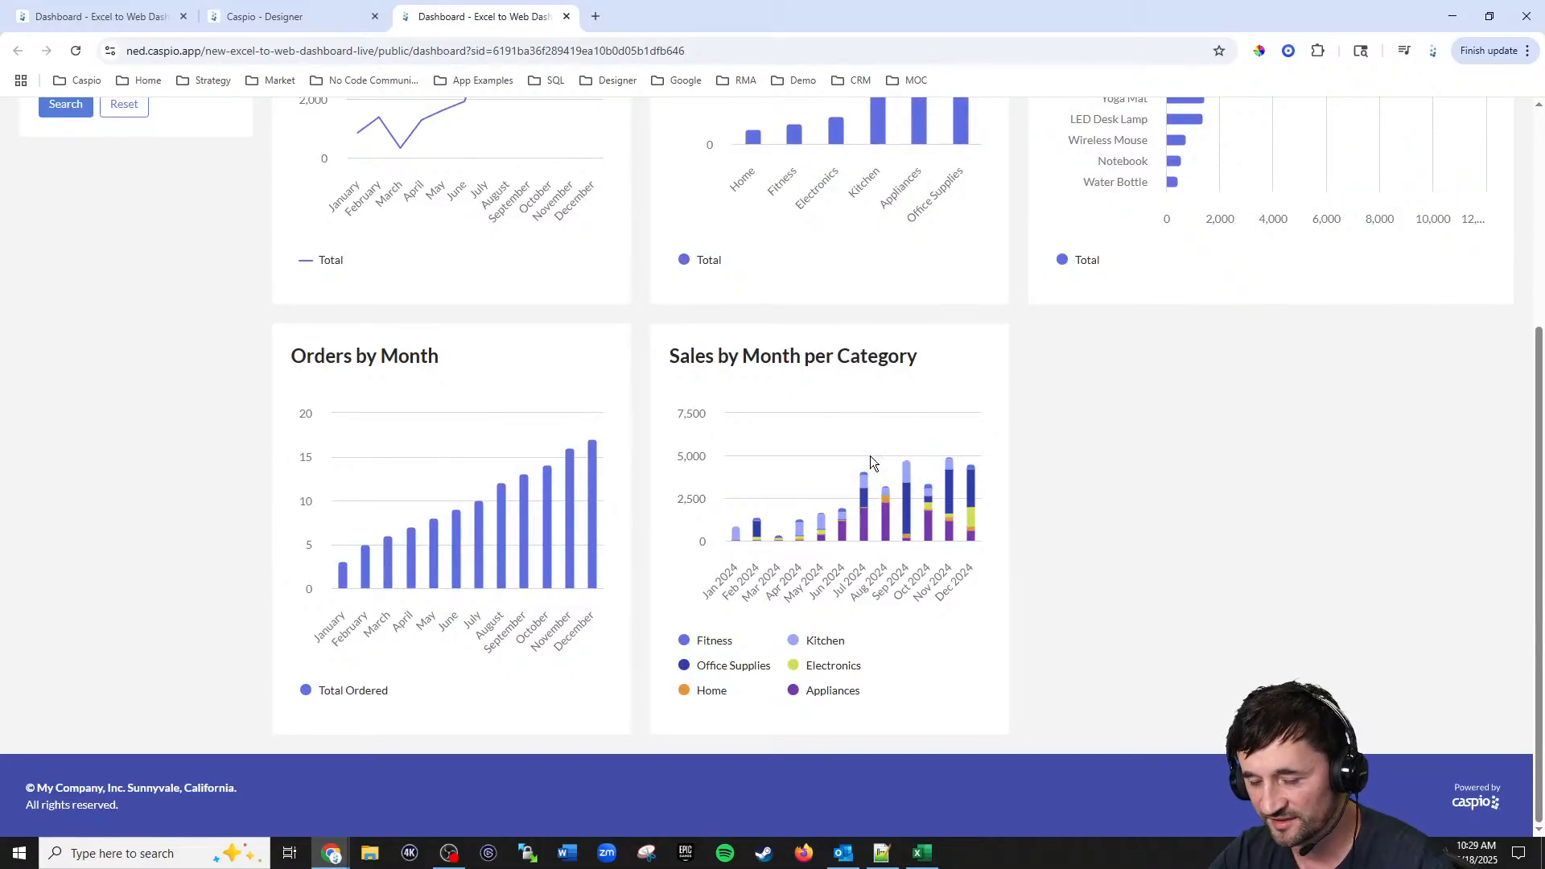
pyautogui.scroll(3, 886, 449)
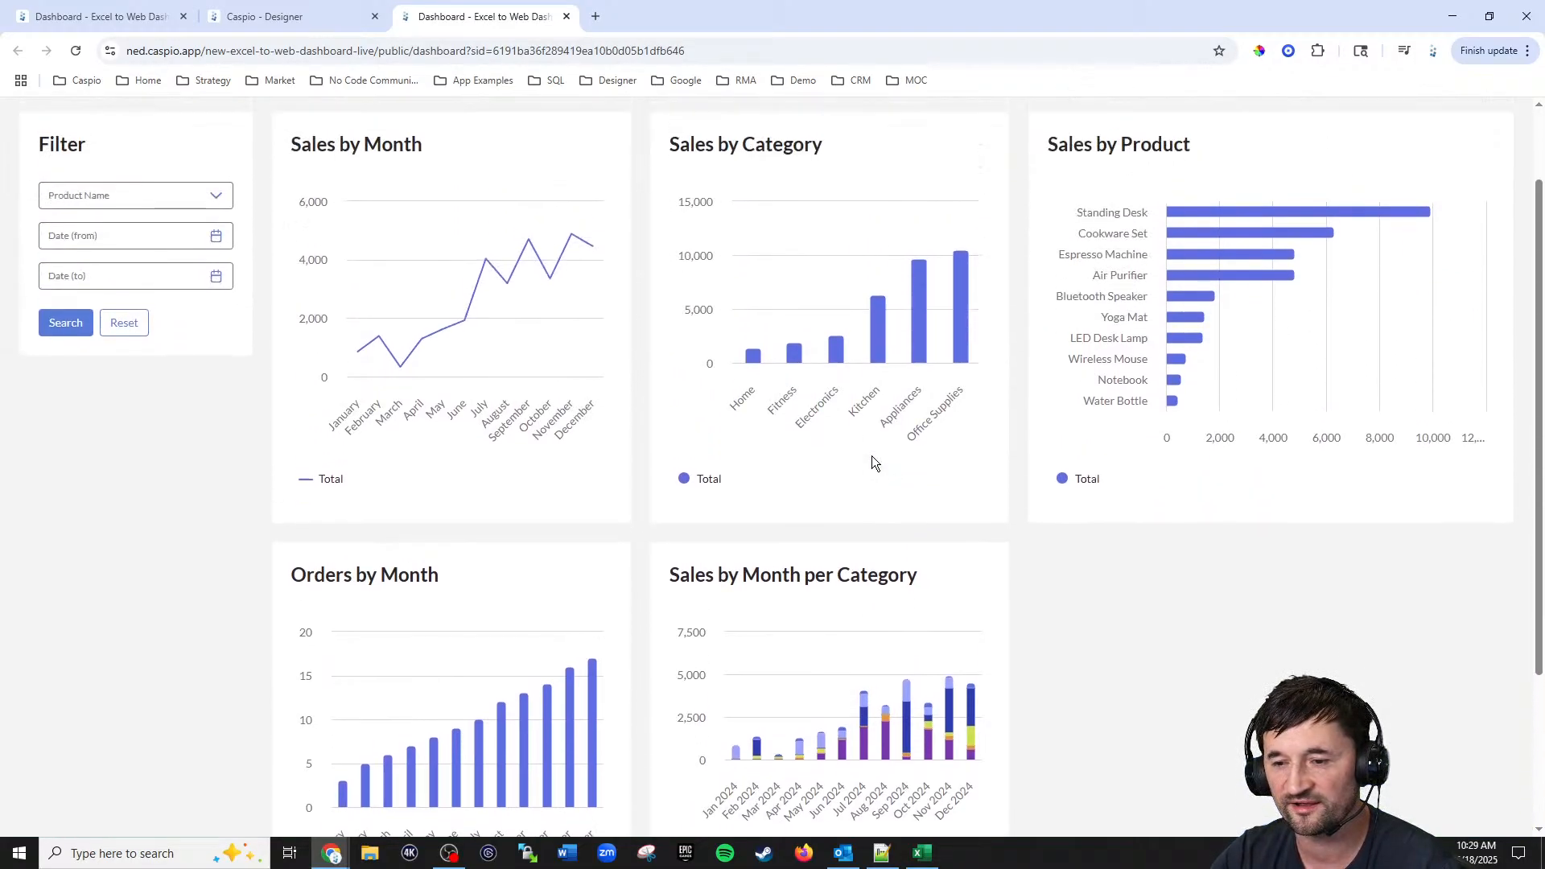
# Step: Review the sales distribution pie chart on the reference dashboard
pyautogui.click(104, 17)
pyautogui.scroll(-5, 969, 392)
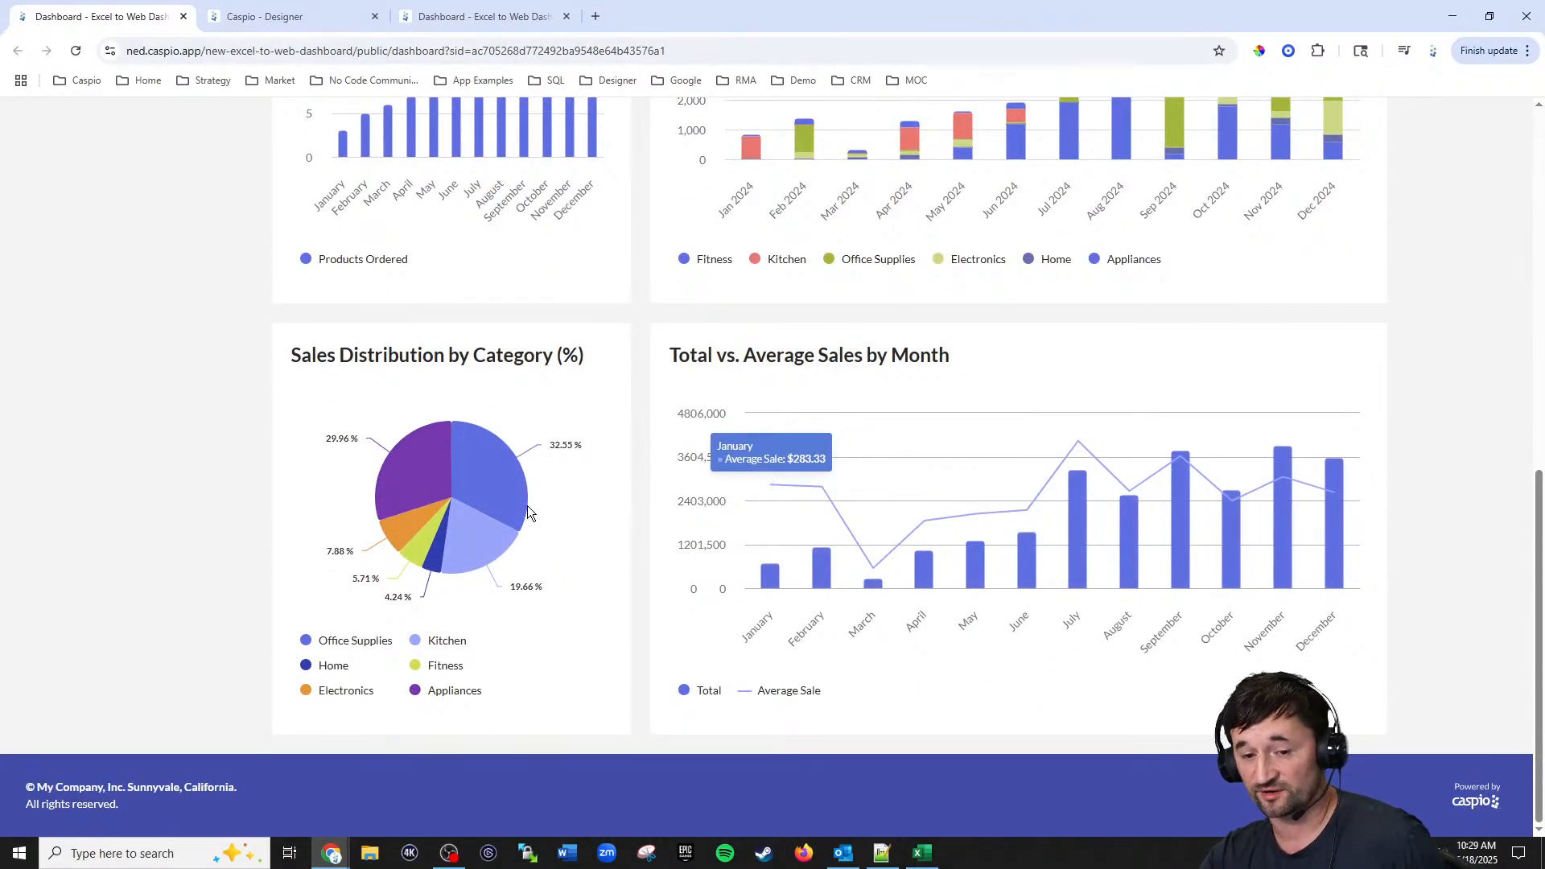
pyautogui.moveTo(461, 519)
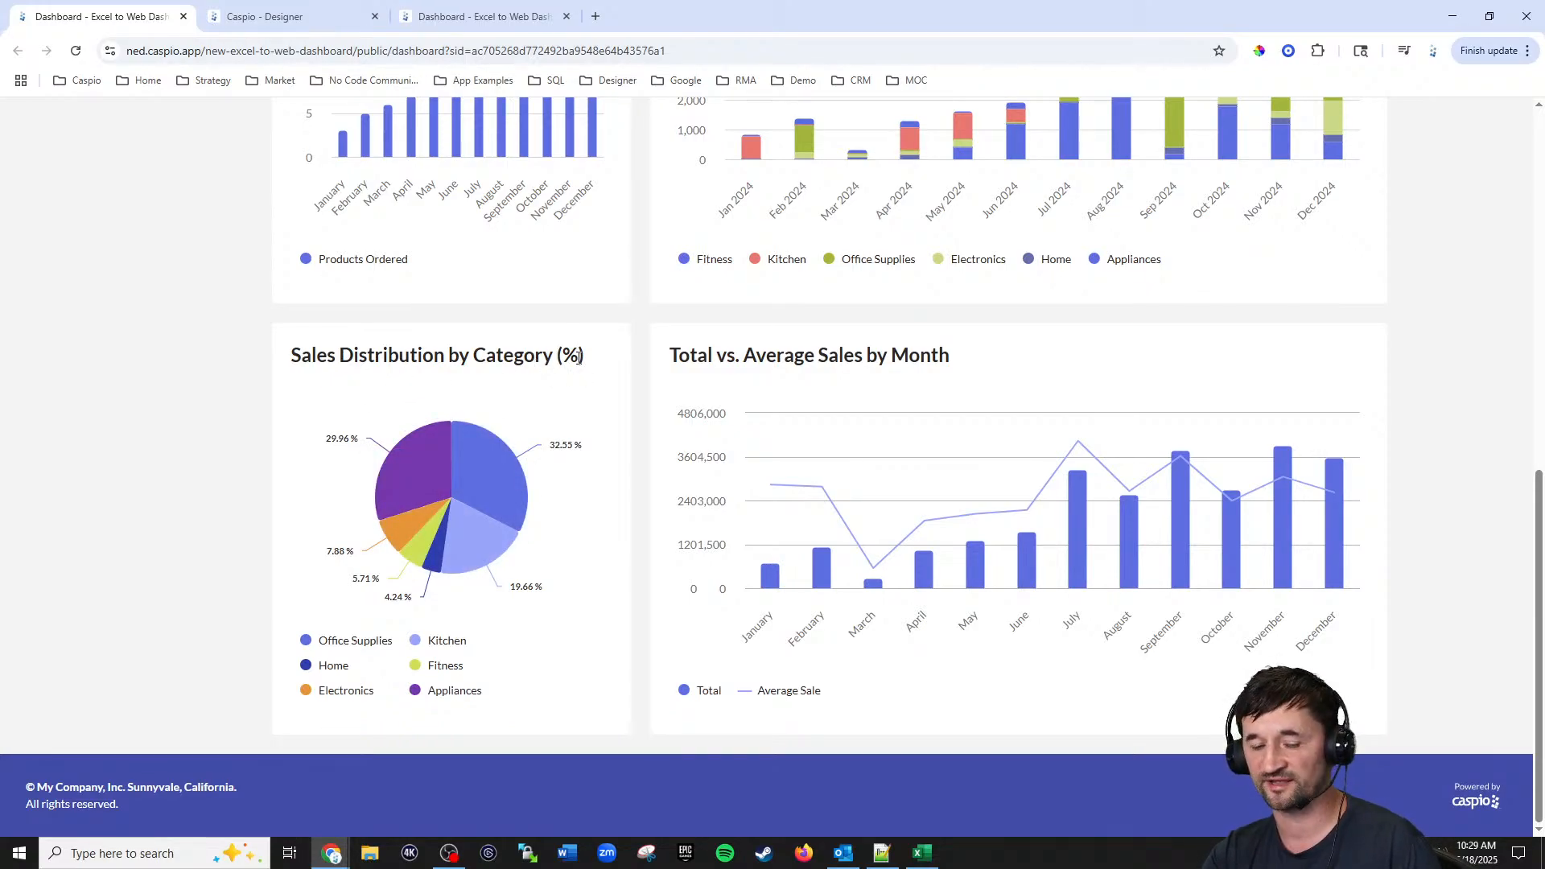
# Step: Add a pie chart in the right column from Excel_to_web_orders_tbl_live using the Total and Category fields
pyautogui.click(310, 18)
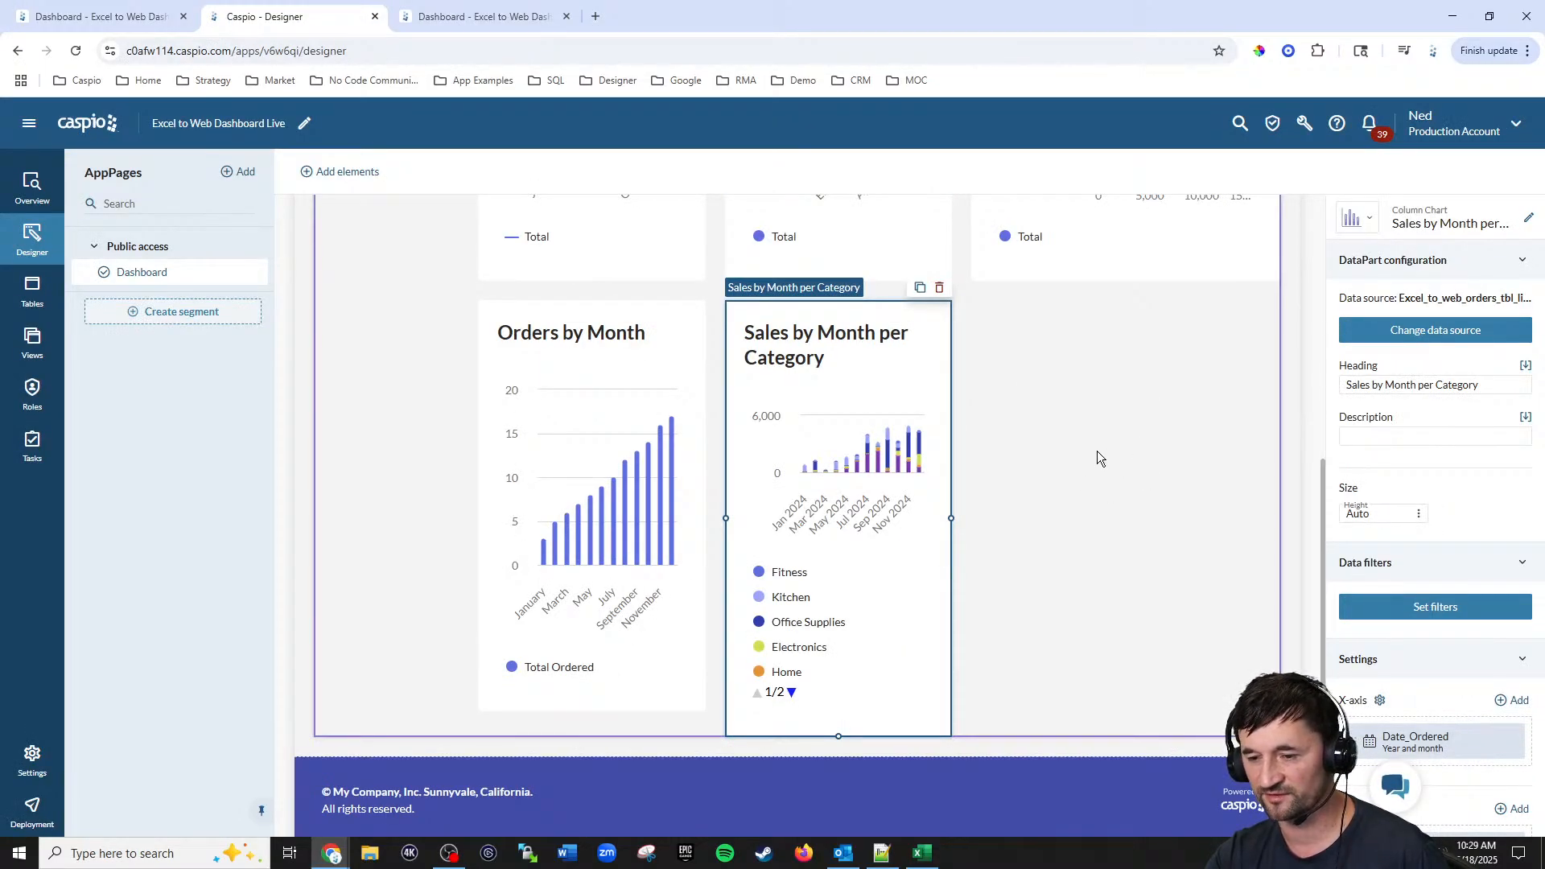
pyautogui.click(348, 173)
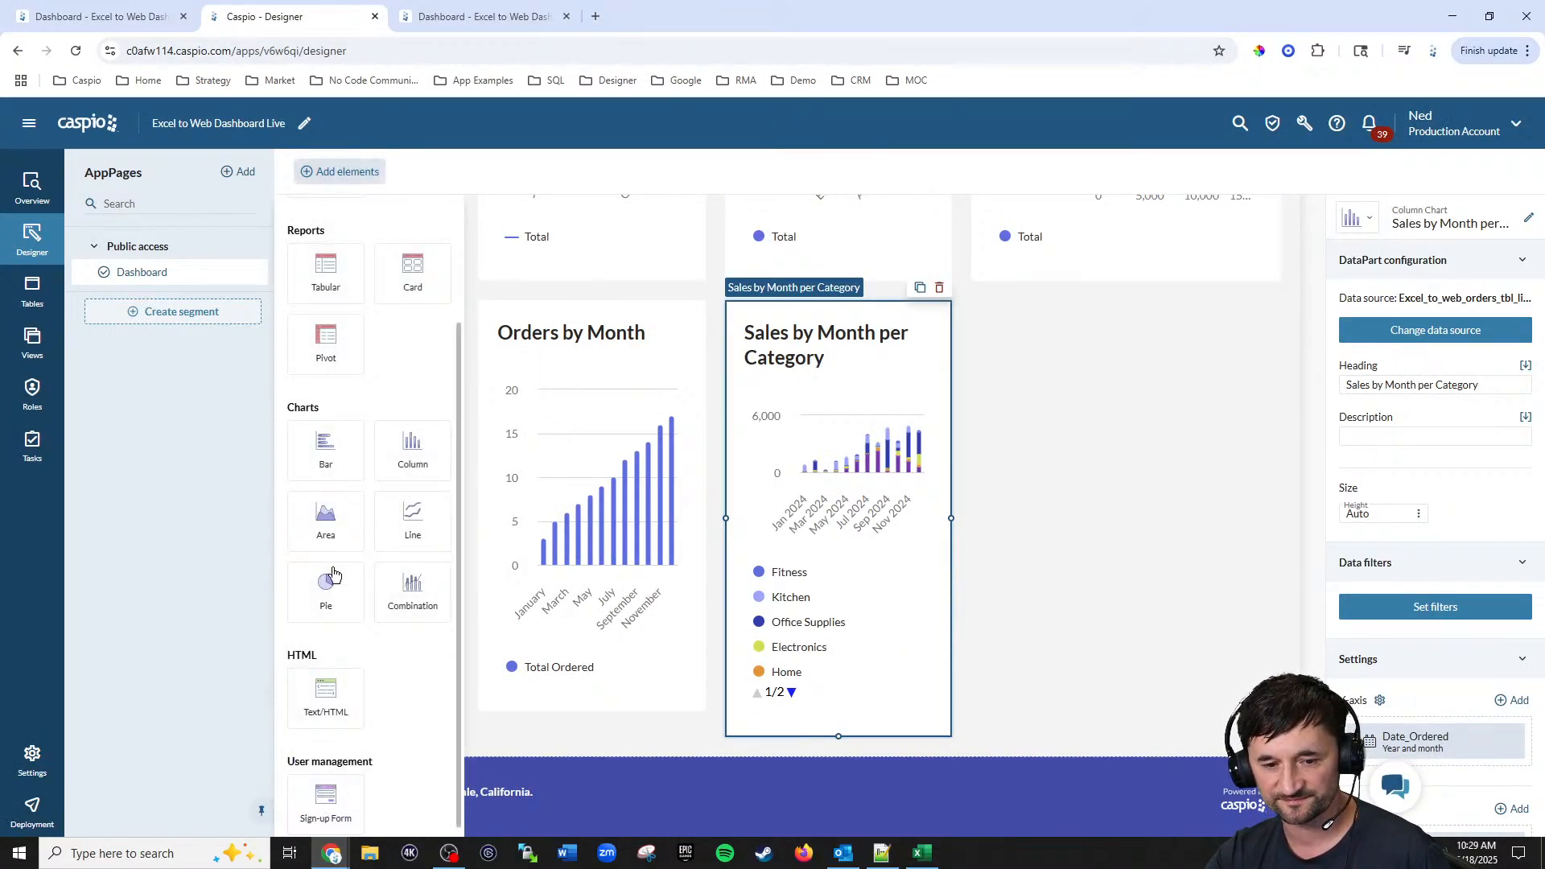
pyautogui.moveTo(326, 588); pyautogui.dragTo(1134, 298)
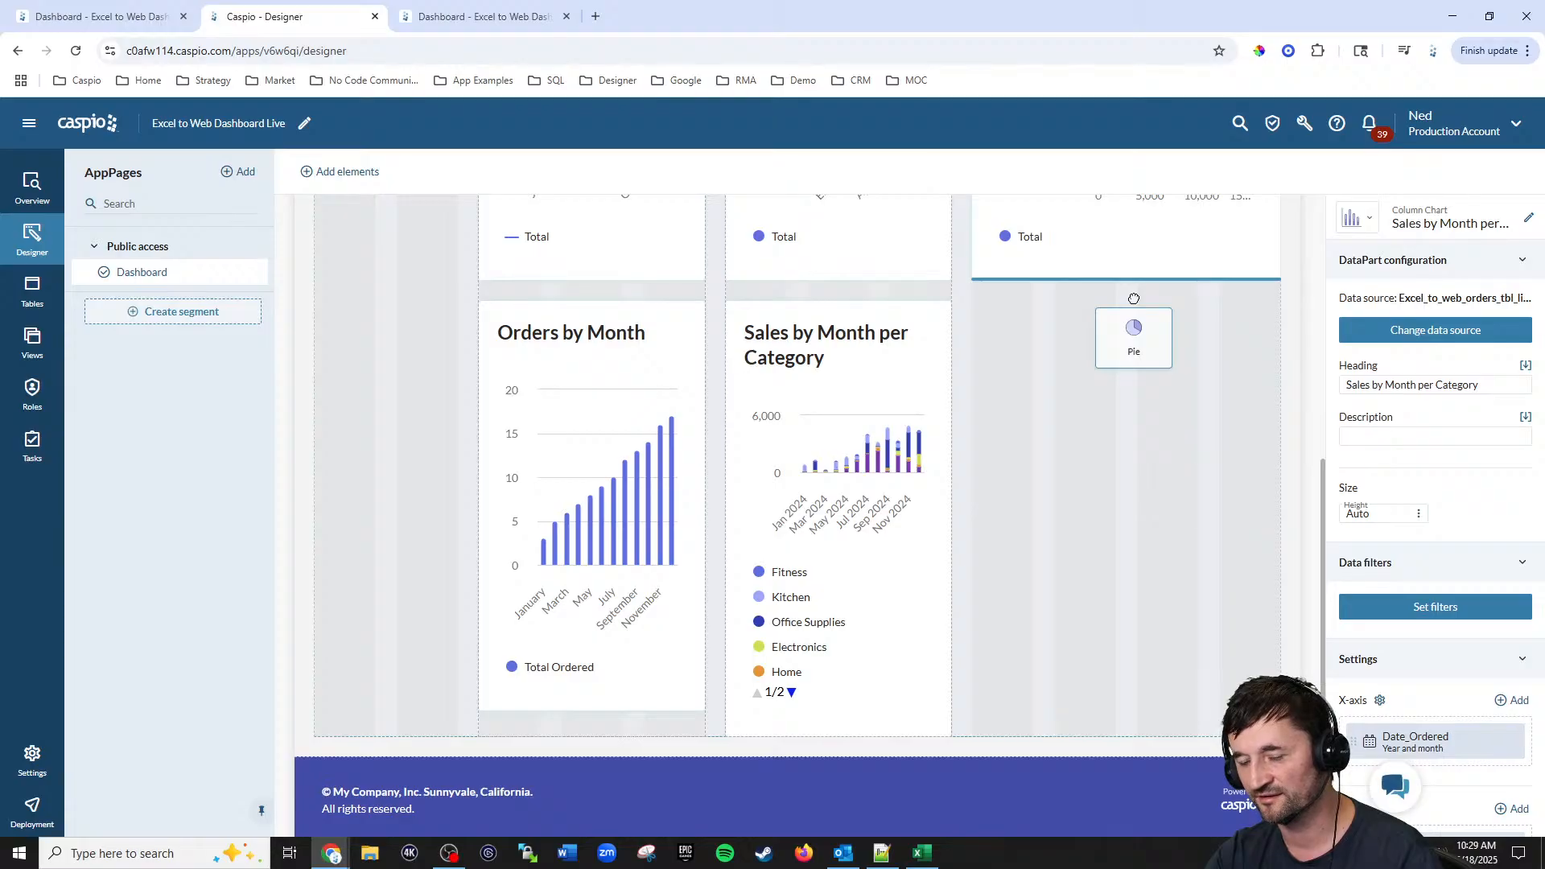
pyautogui.moveTo(1134, 298); pyautogui.dragTo(1134, 298)
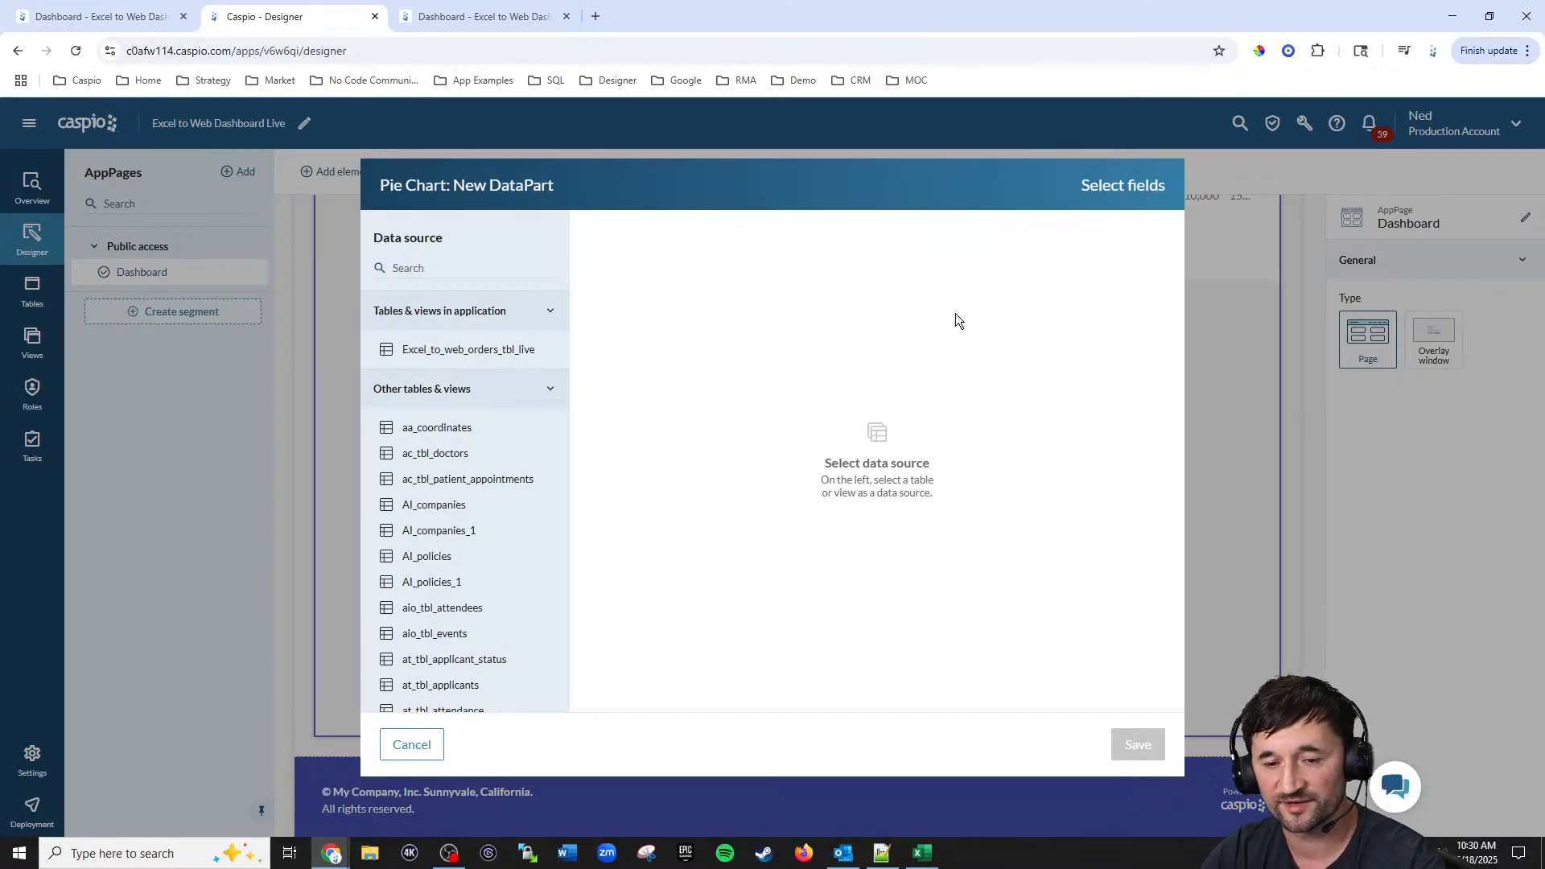
pyautogui.click(515, 348)
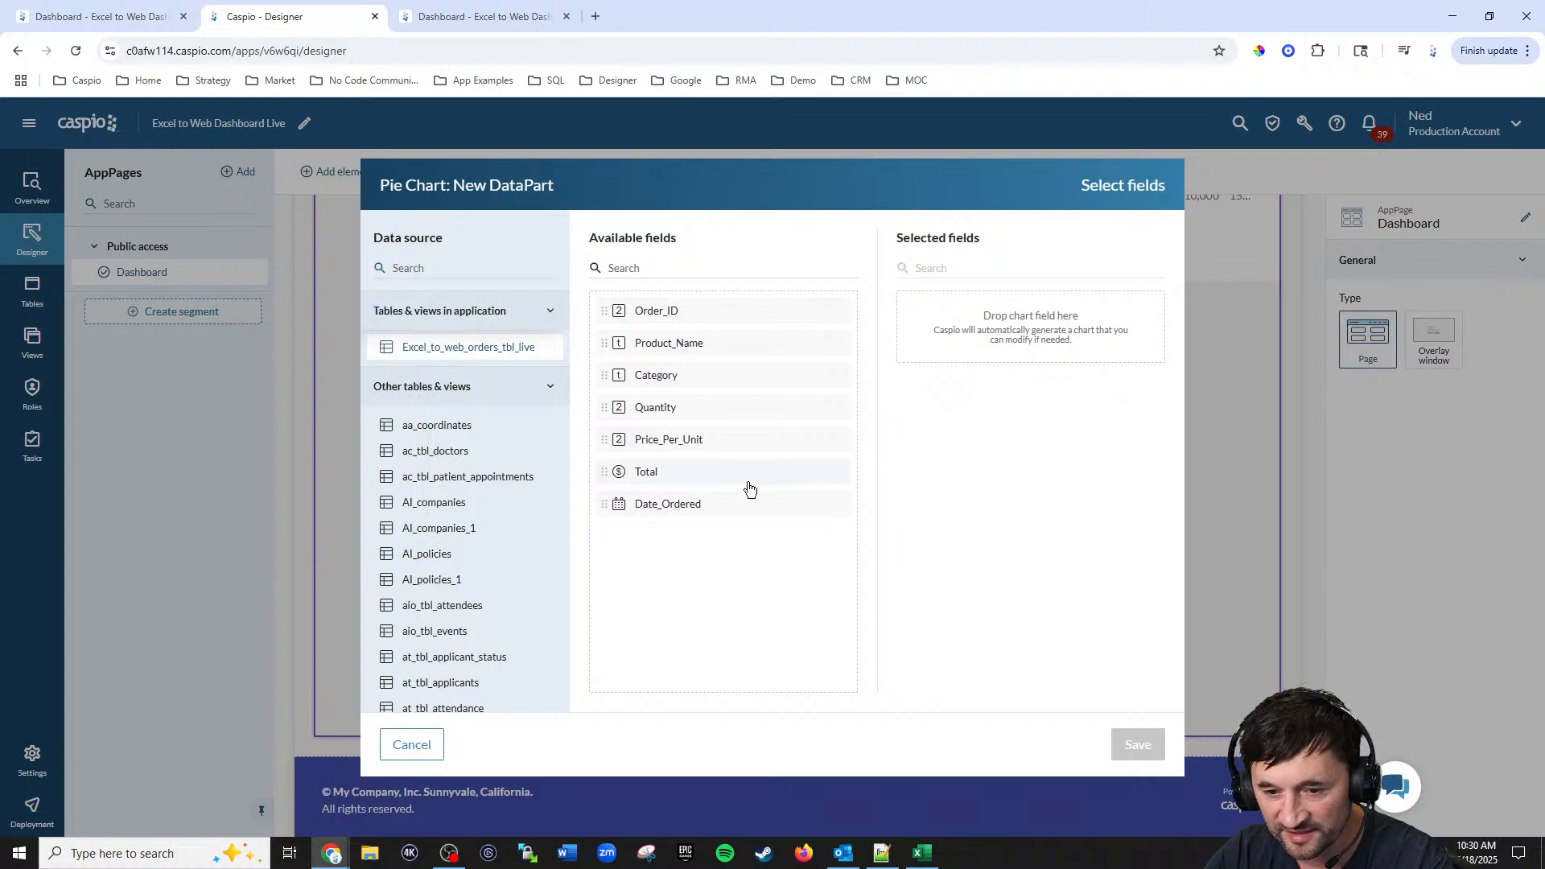
pyautogui.click(652, 472)
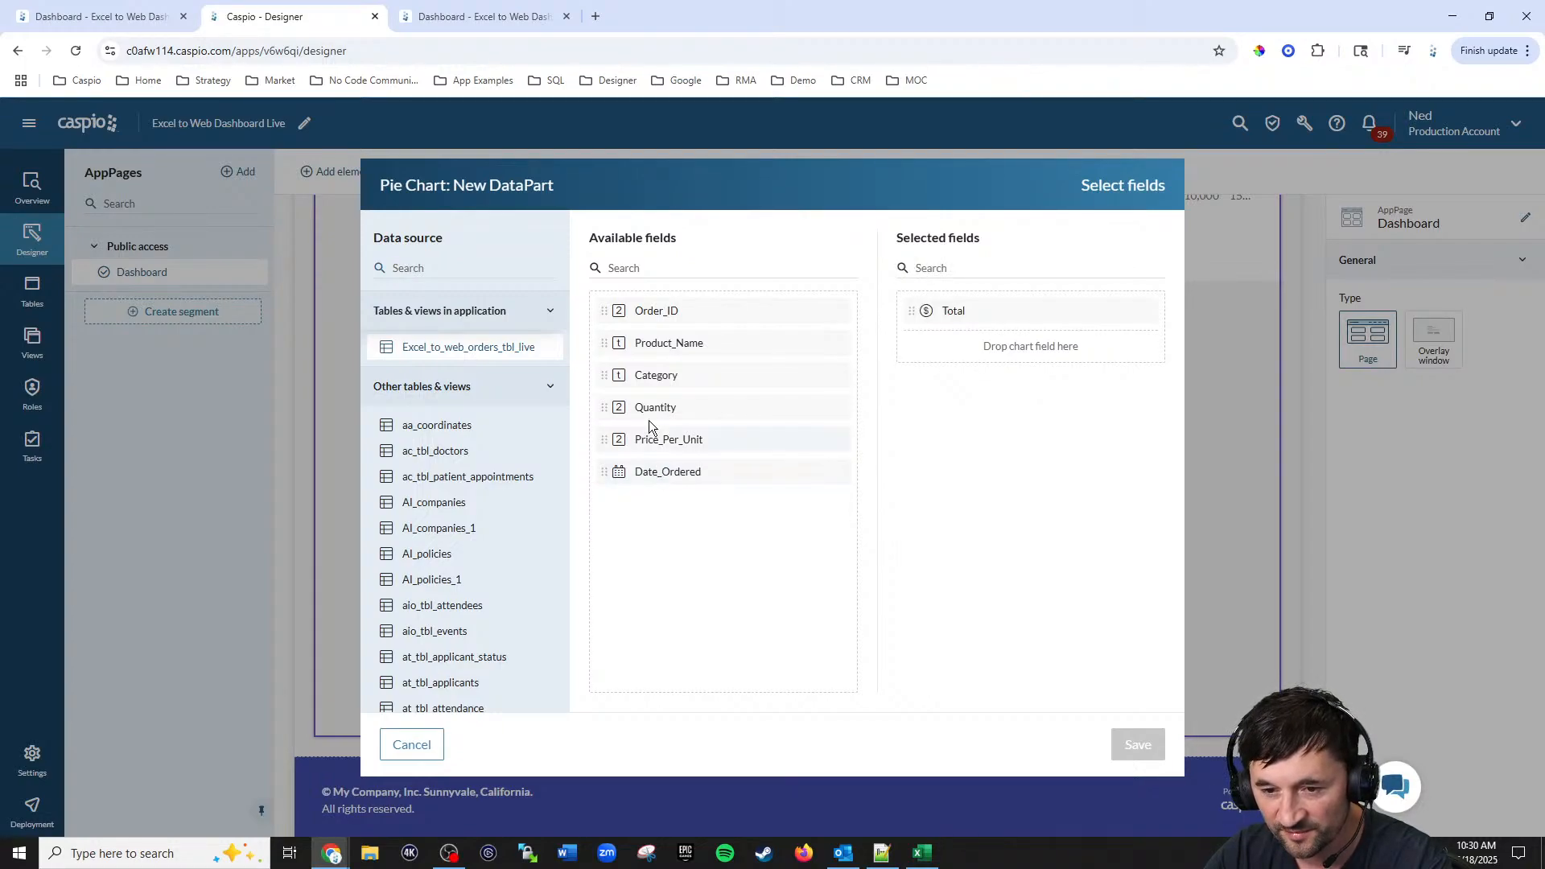
pyautogui.click(656, 375)
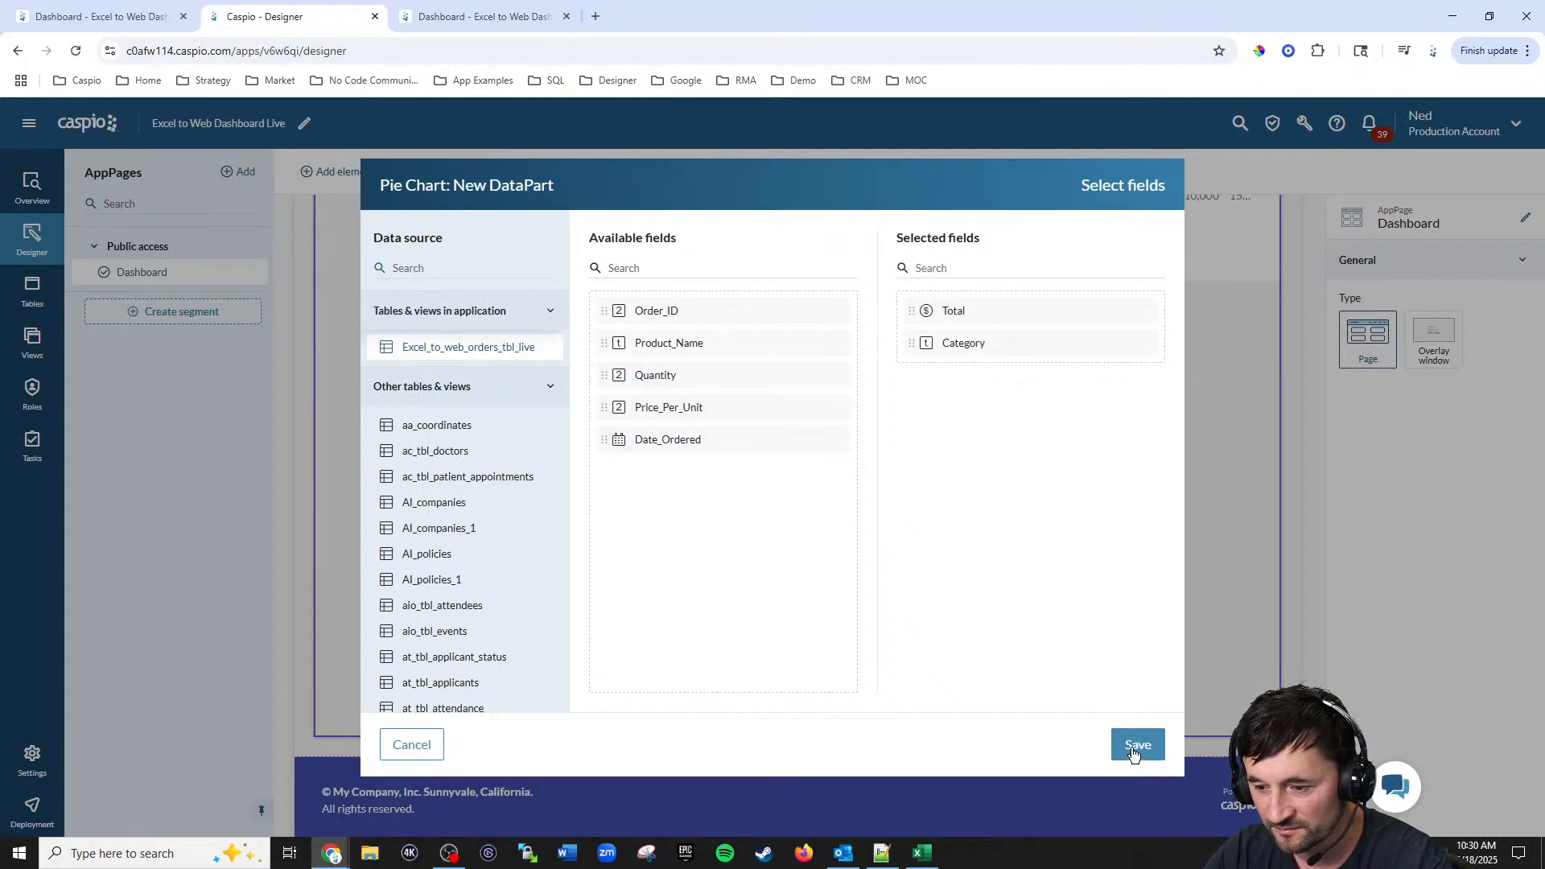
pyautogui.click(1135, 749)
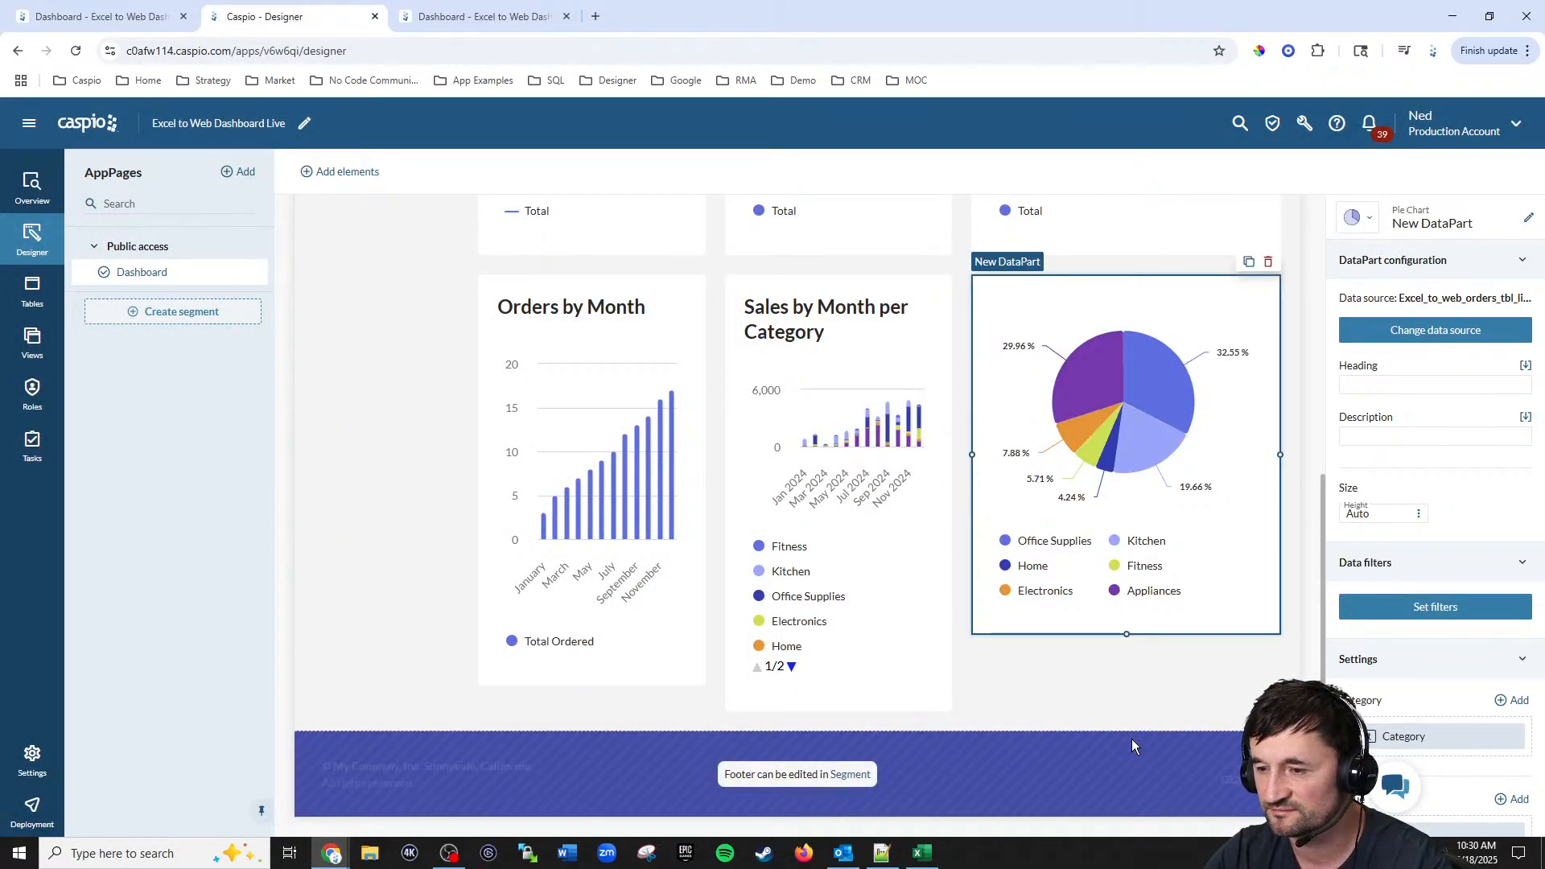
# Step: Give the pie chart the heading Sales by Category (%) and rename its DataPart to Sales by Category Percent
pyautogui.click(1395, 386)
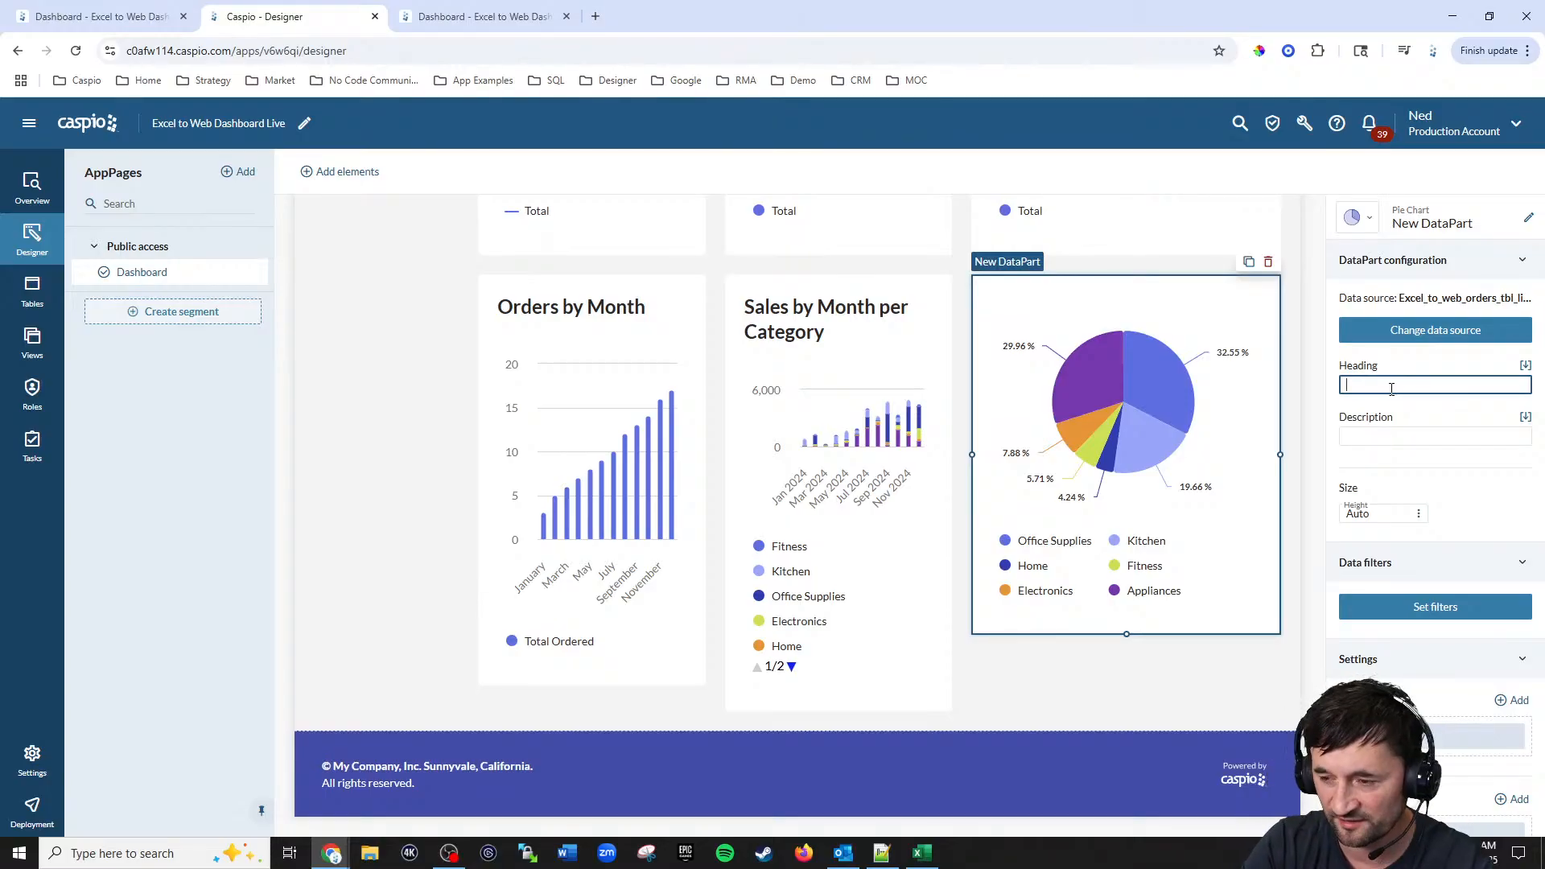
pyautogui.write('Sales by Category (%')
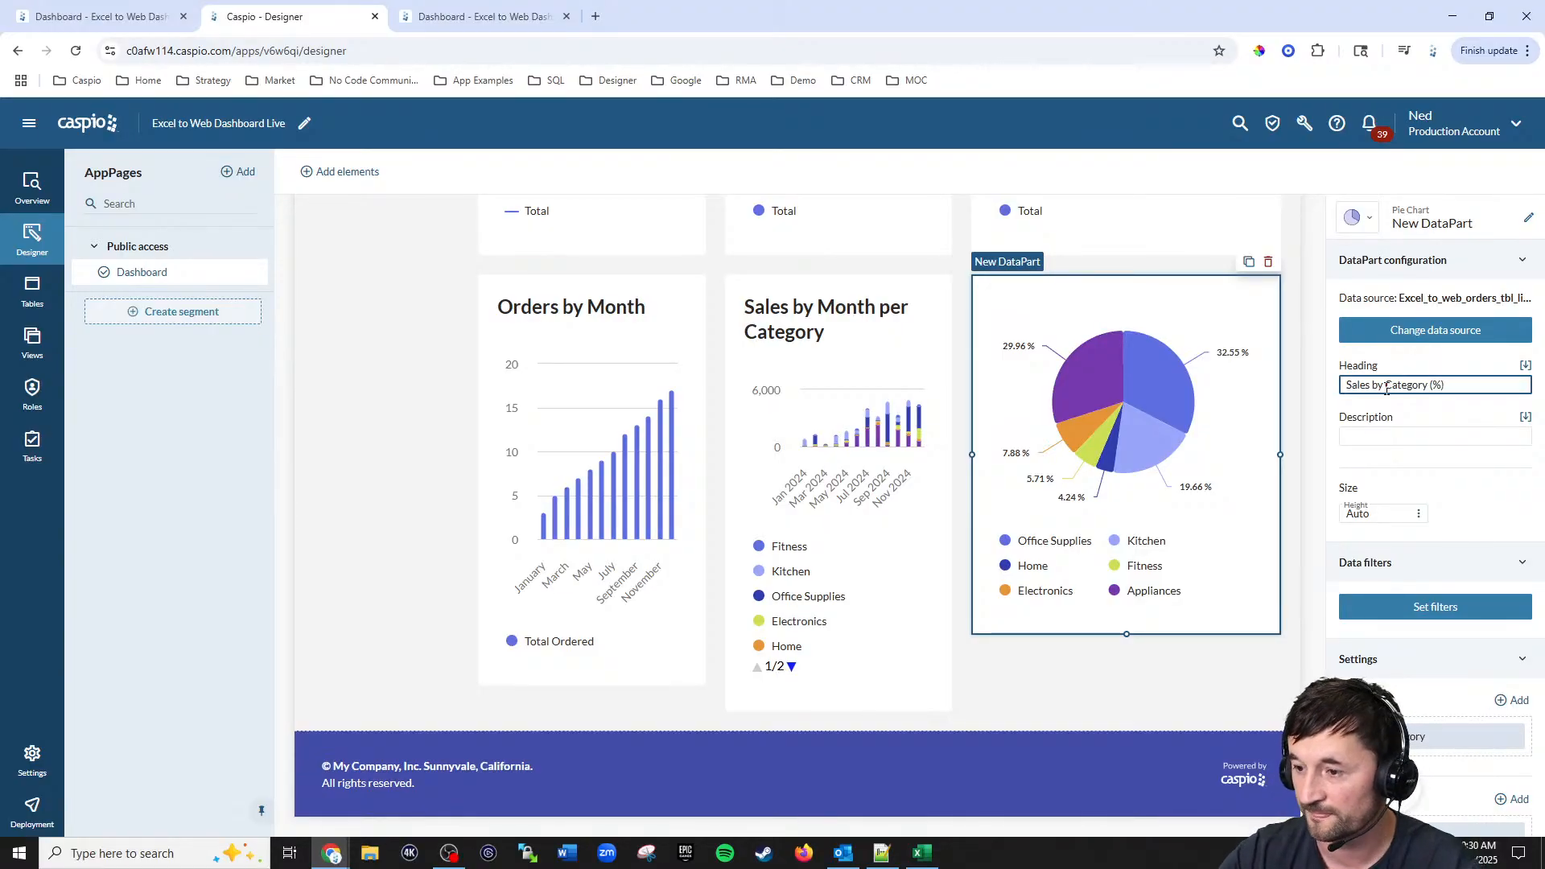
pyautogui.click(1528, 218)
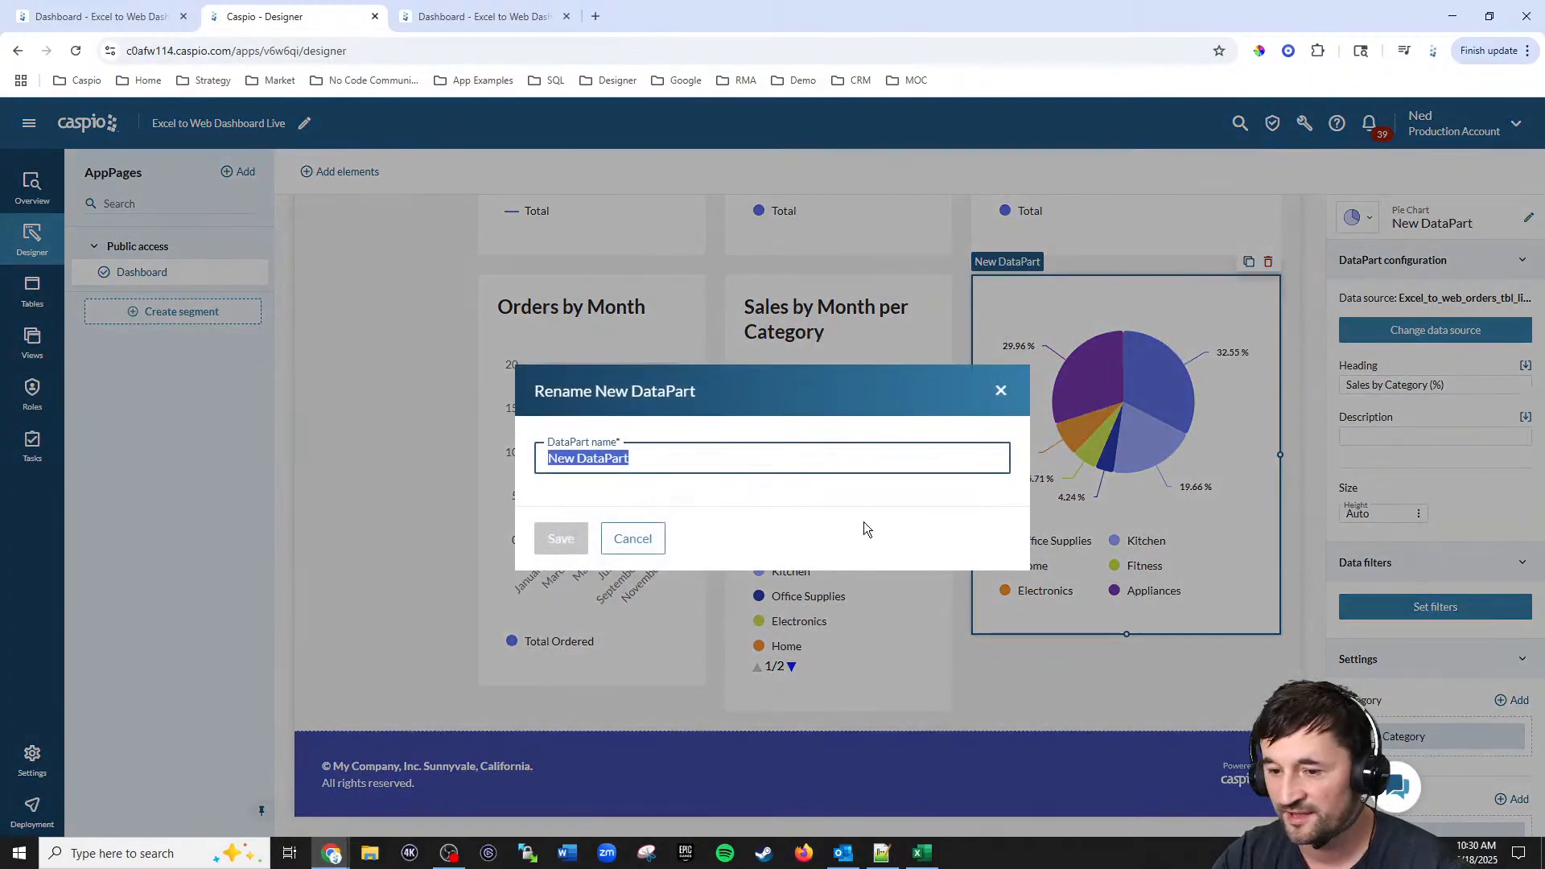
pyautogui.write('Sales by Category')
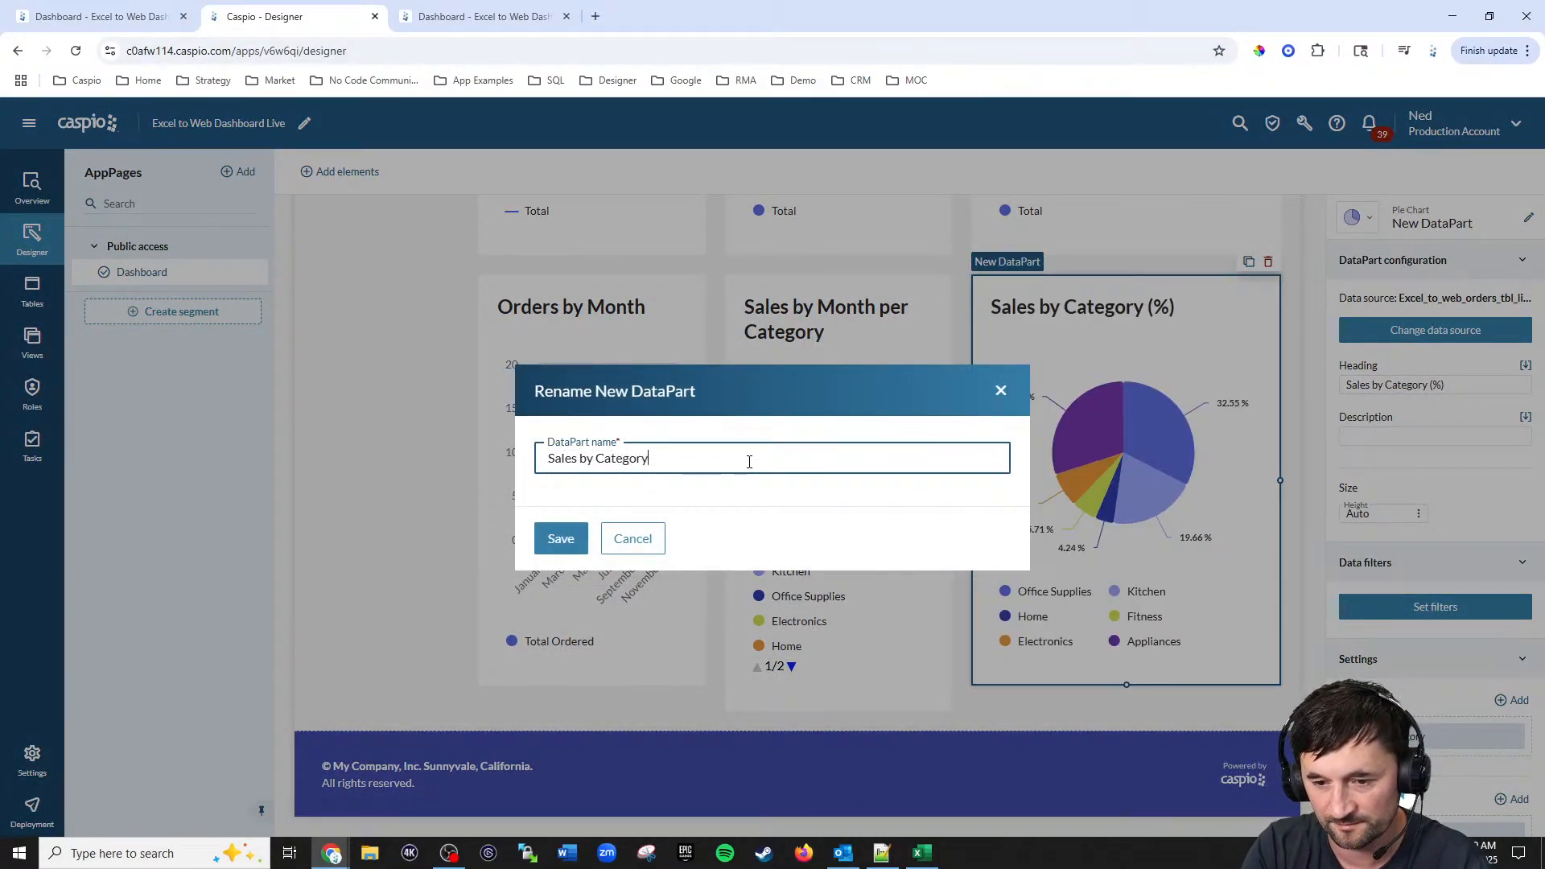
pyautogui.click(556, 540)
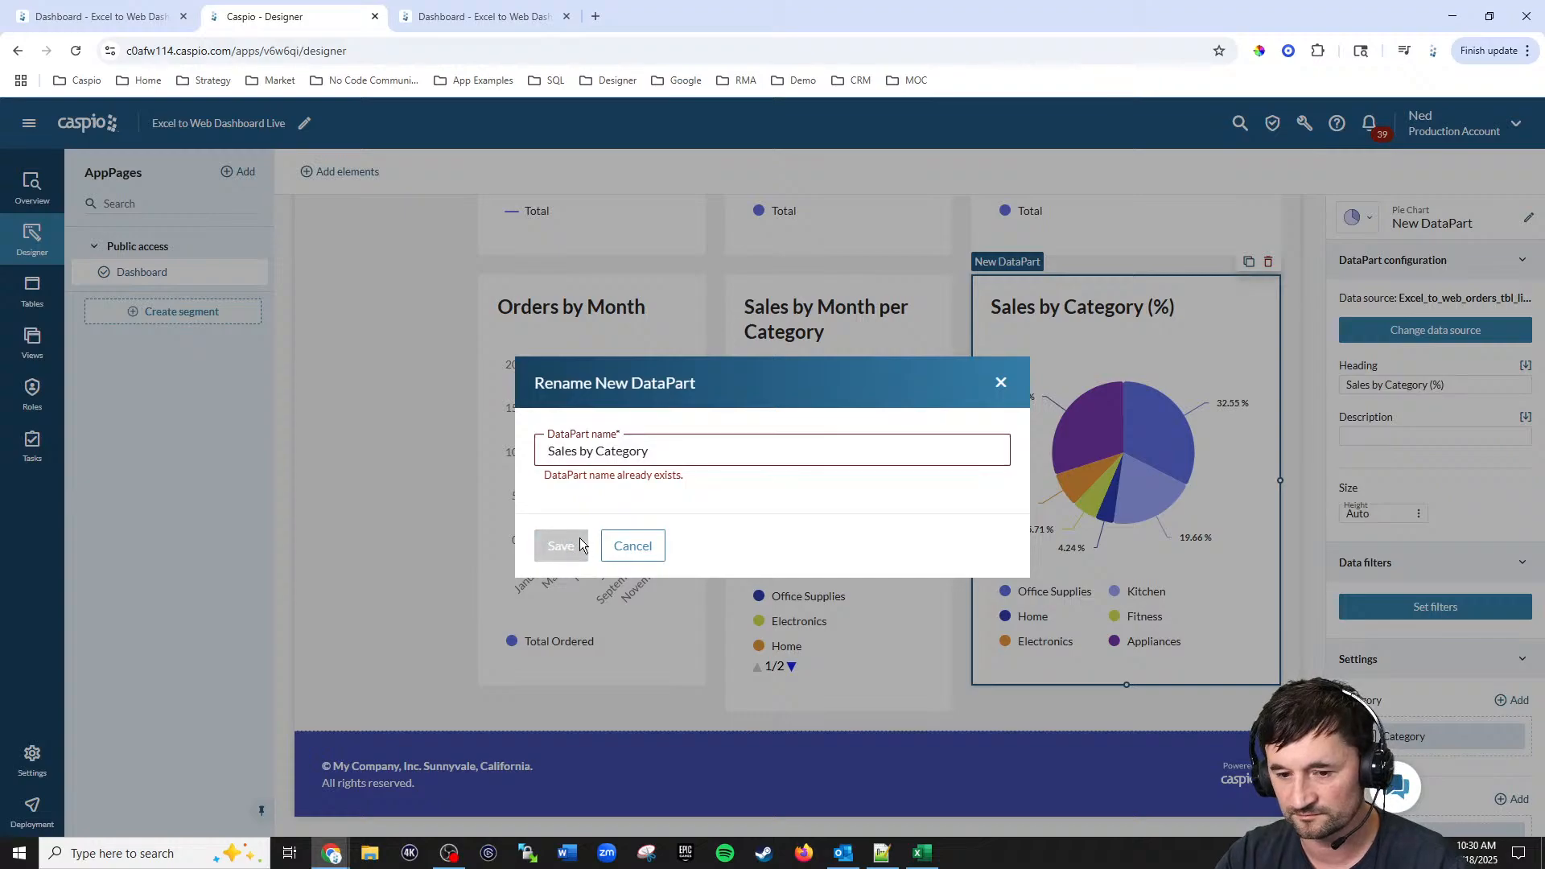
pyautogui.click(692, 452)
pyautogui.write('Per')
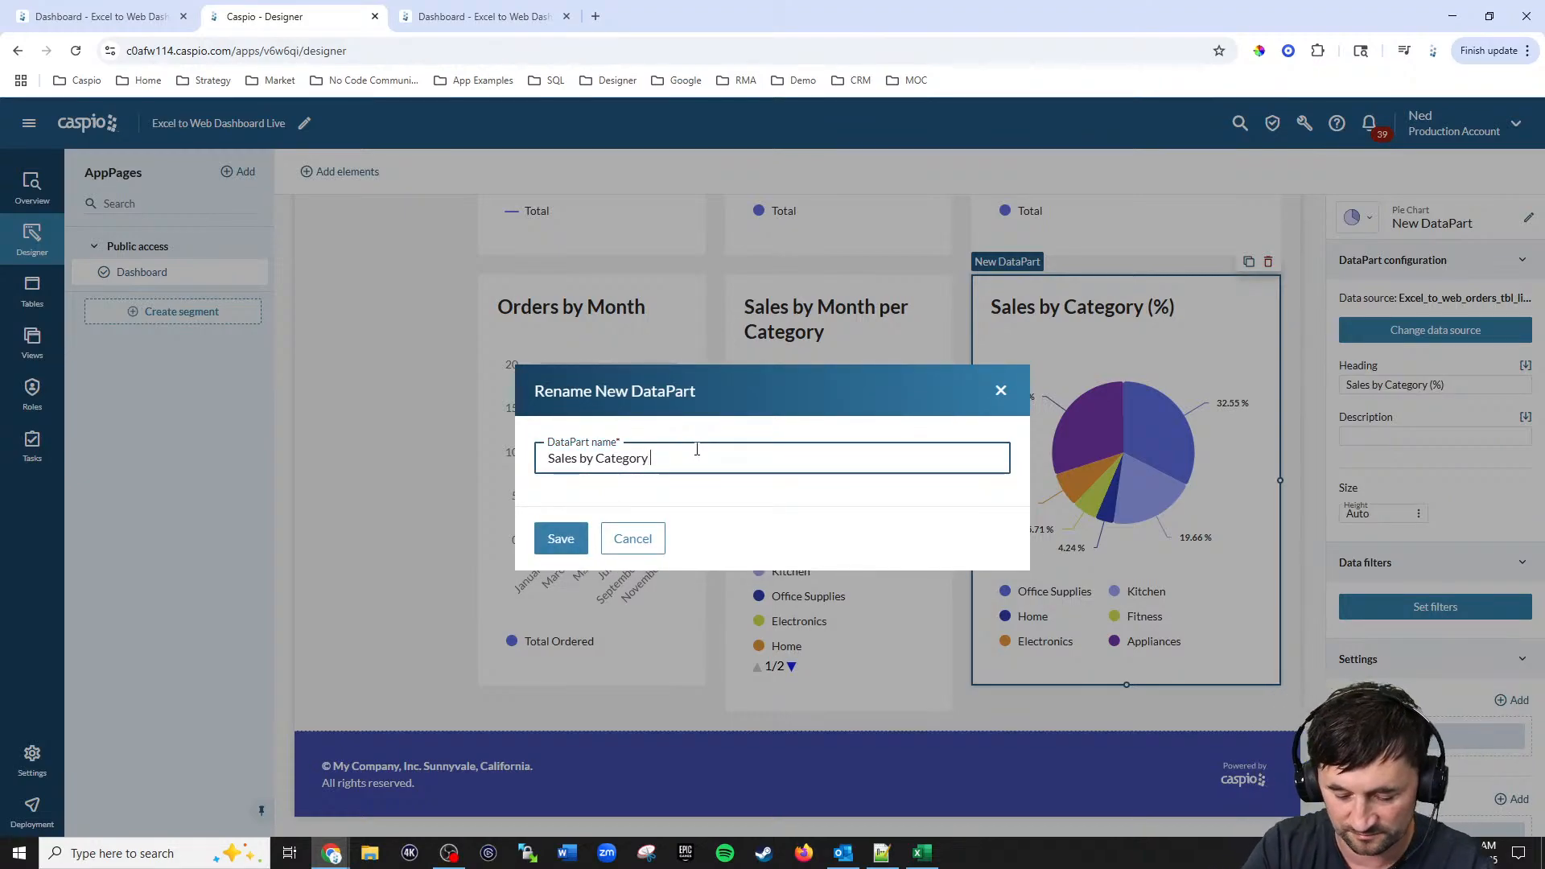
pyautogui.write('cent')
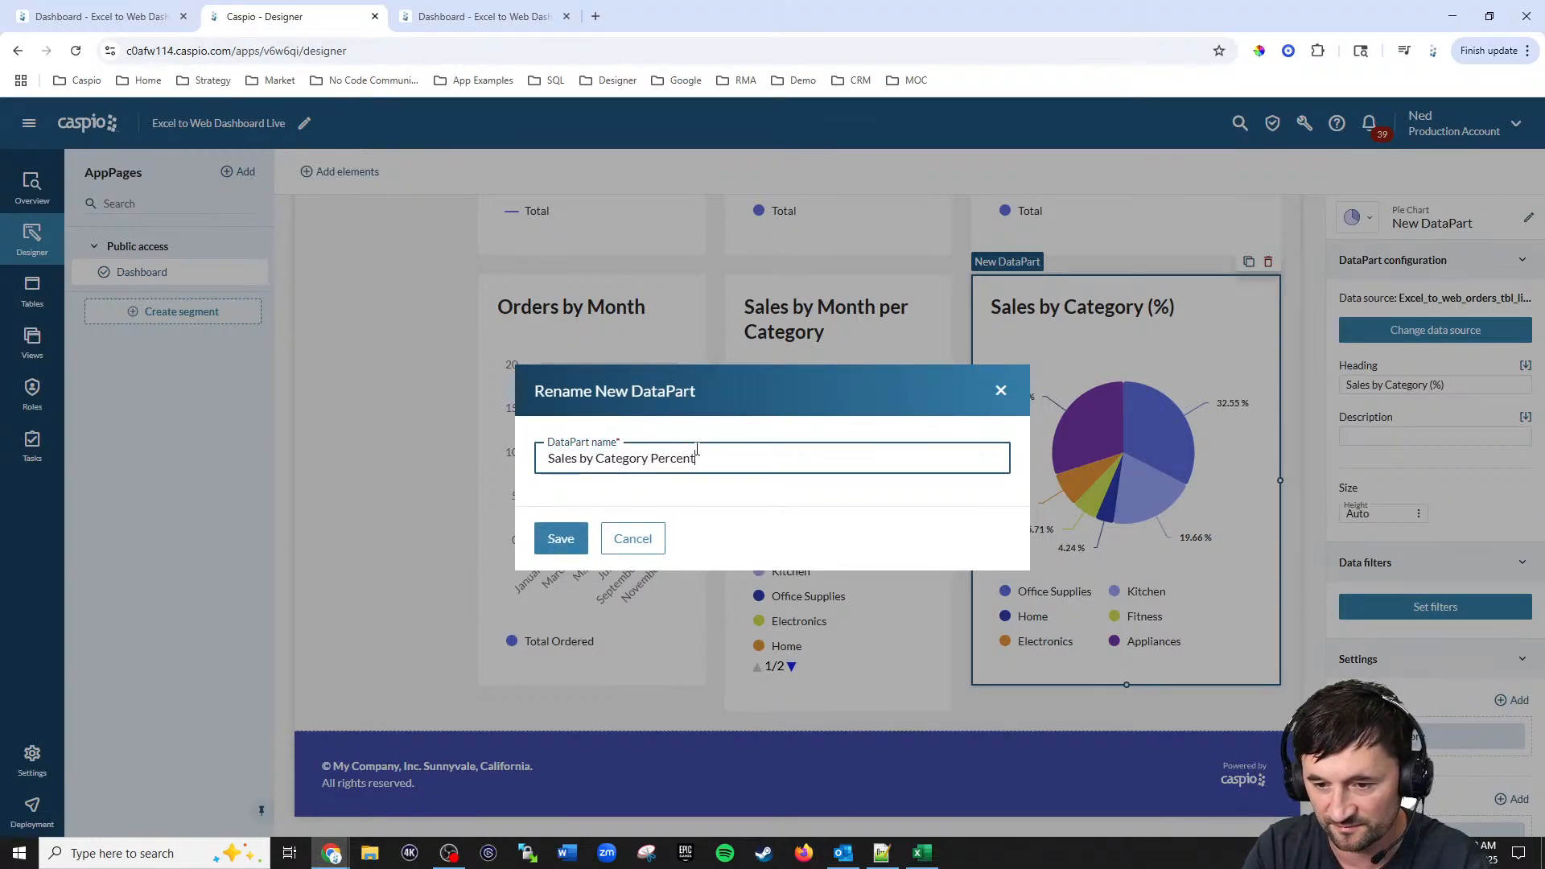
pyautogui.press('Return')
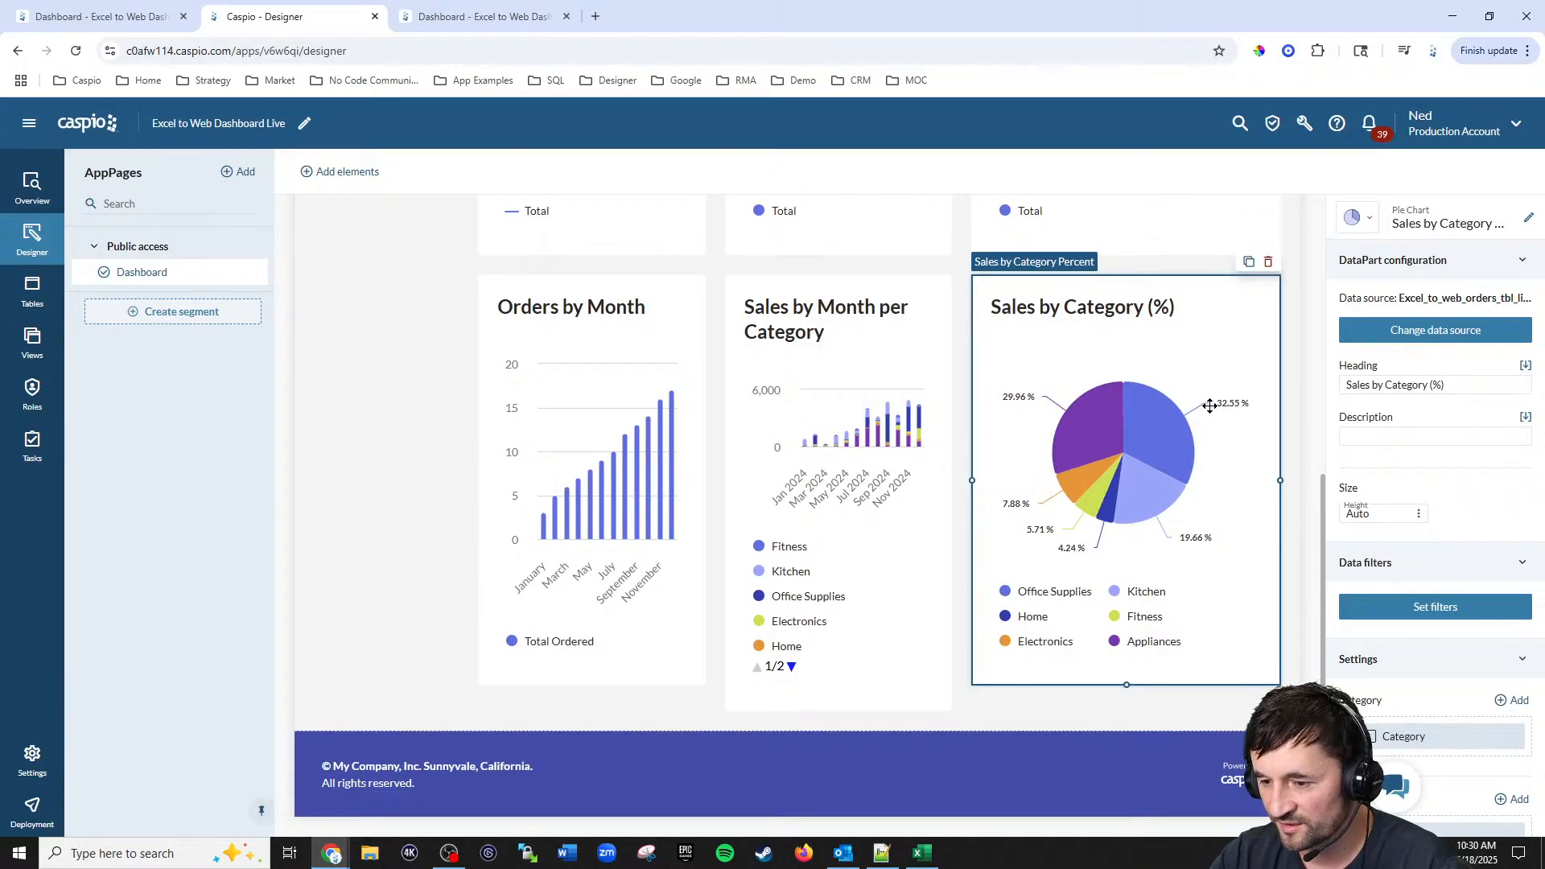
# Step: Reload the deployed dashboard and review the new pie chart
pyautogui.click(478, 19)
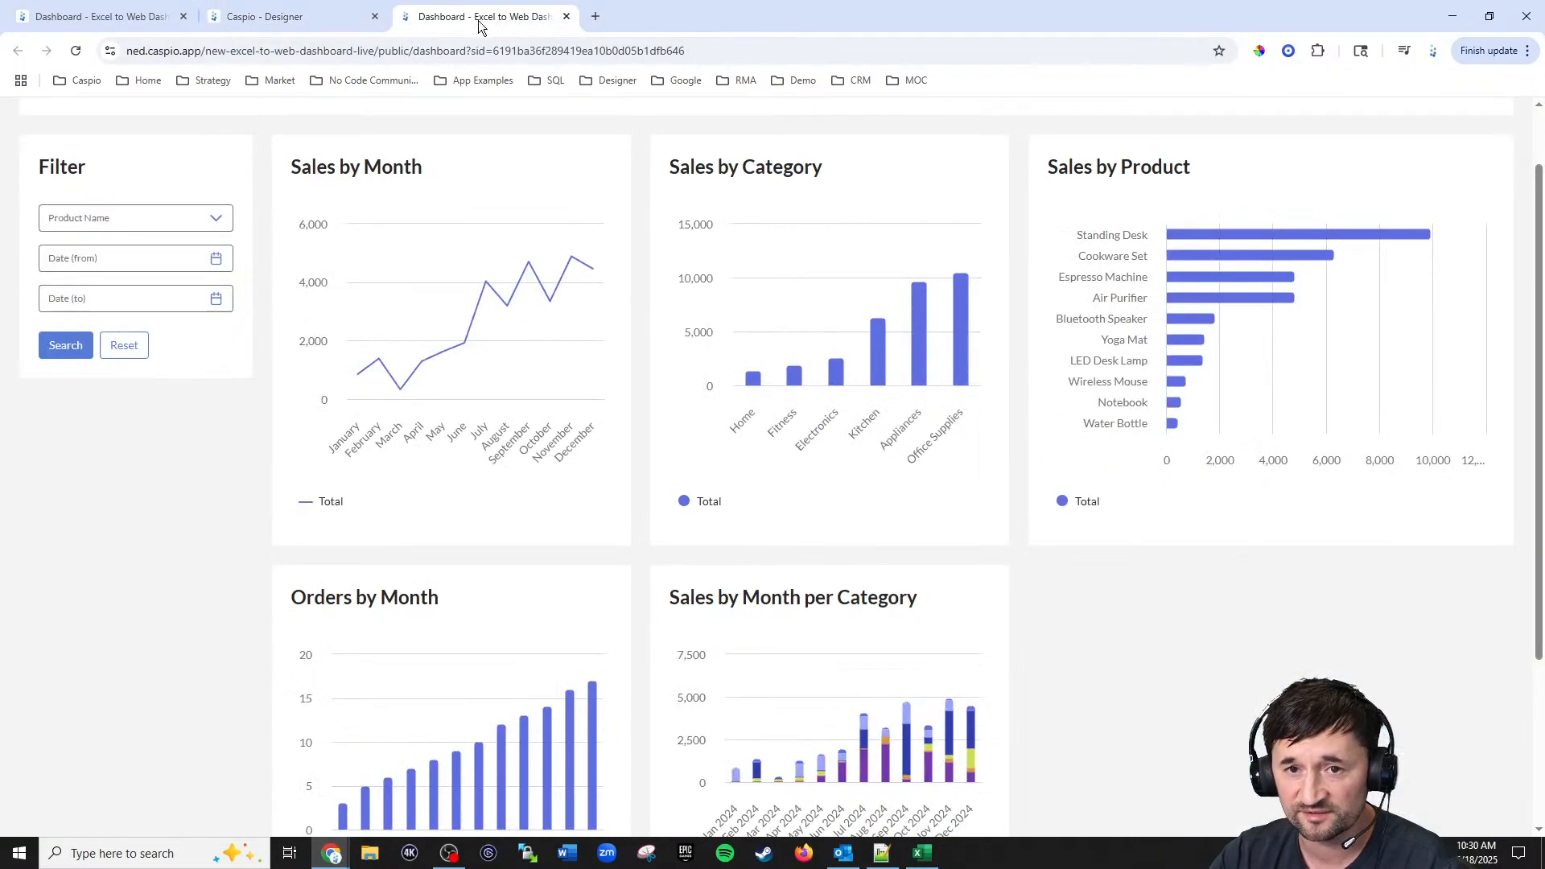
pyautogui.click(76, 51)
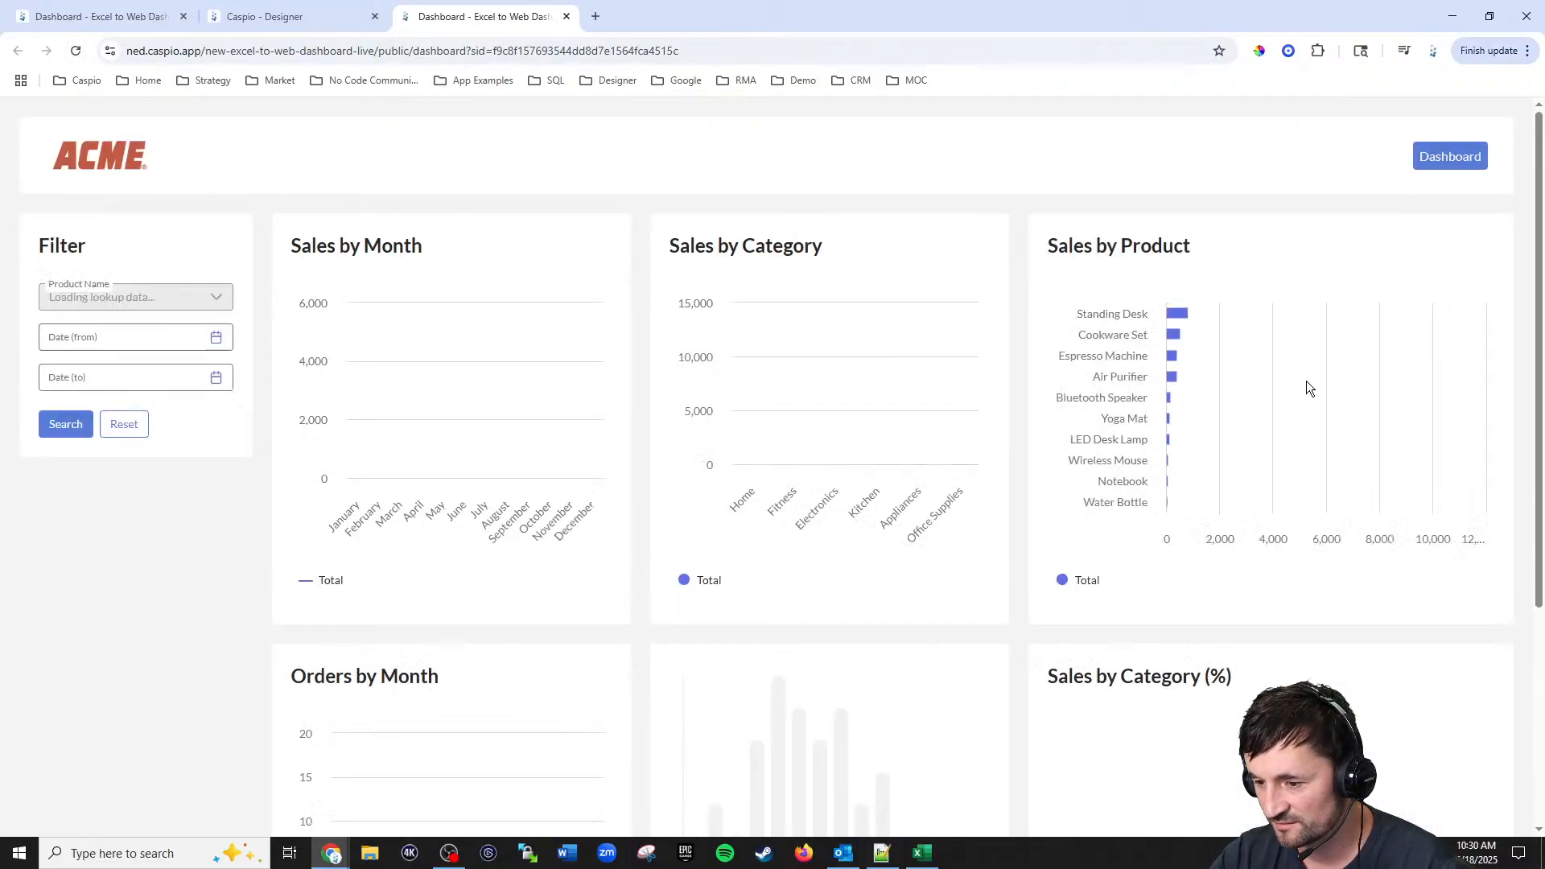
pyautogui.scroll(-3, 1344, 362)
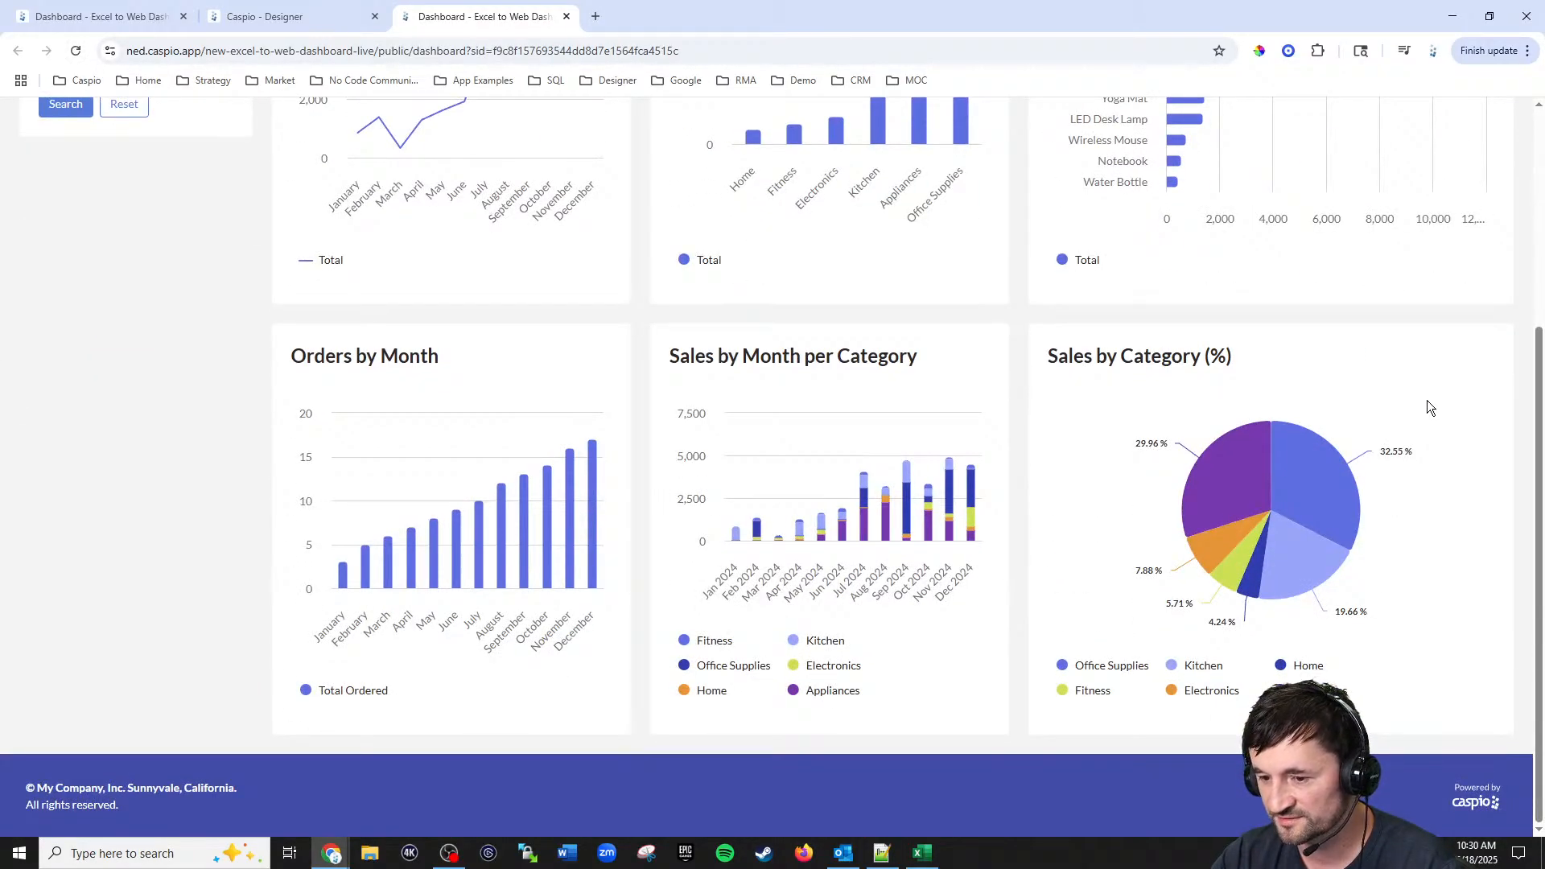
pyautogui.scroll(2, 1426, 405)
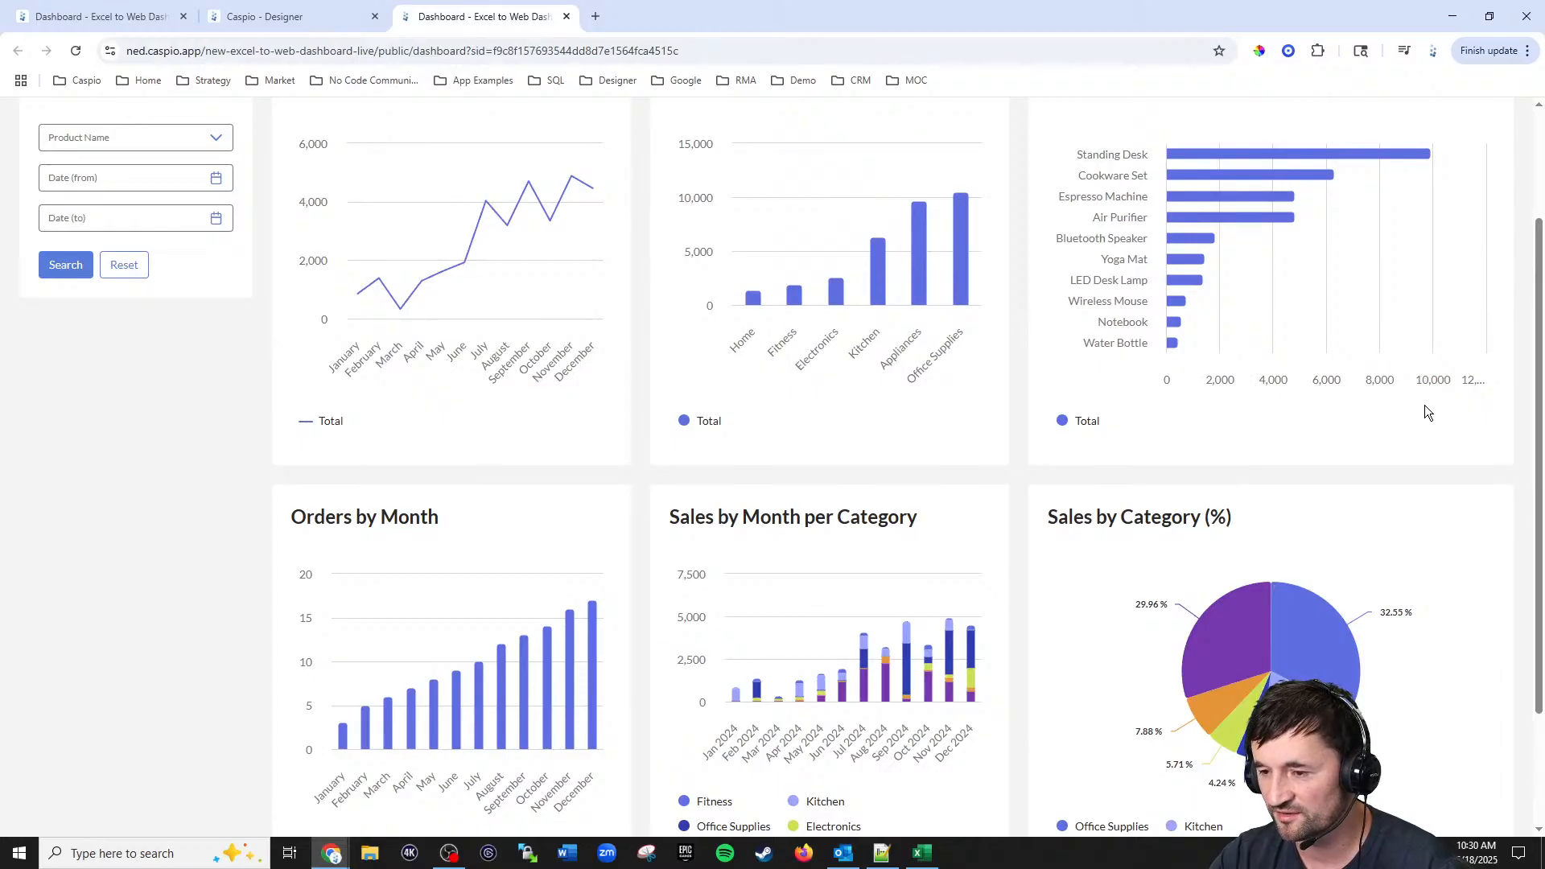
pyautogui.scroll(-2, 1419, 403)
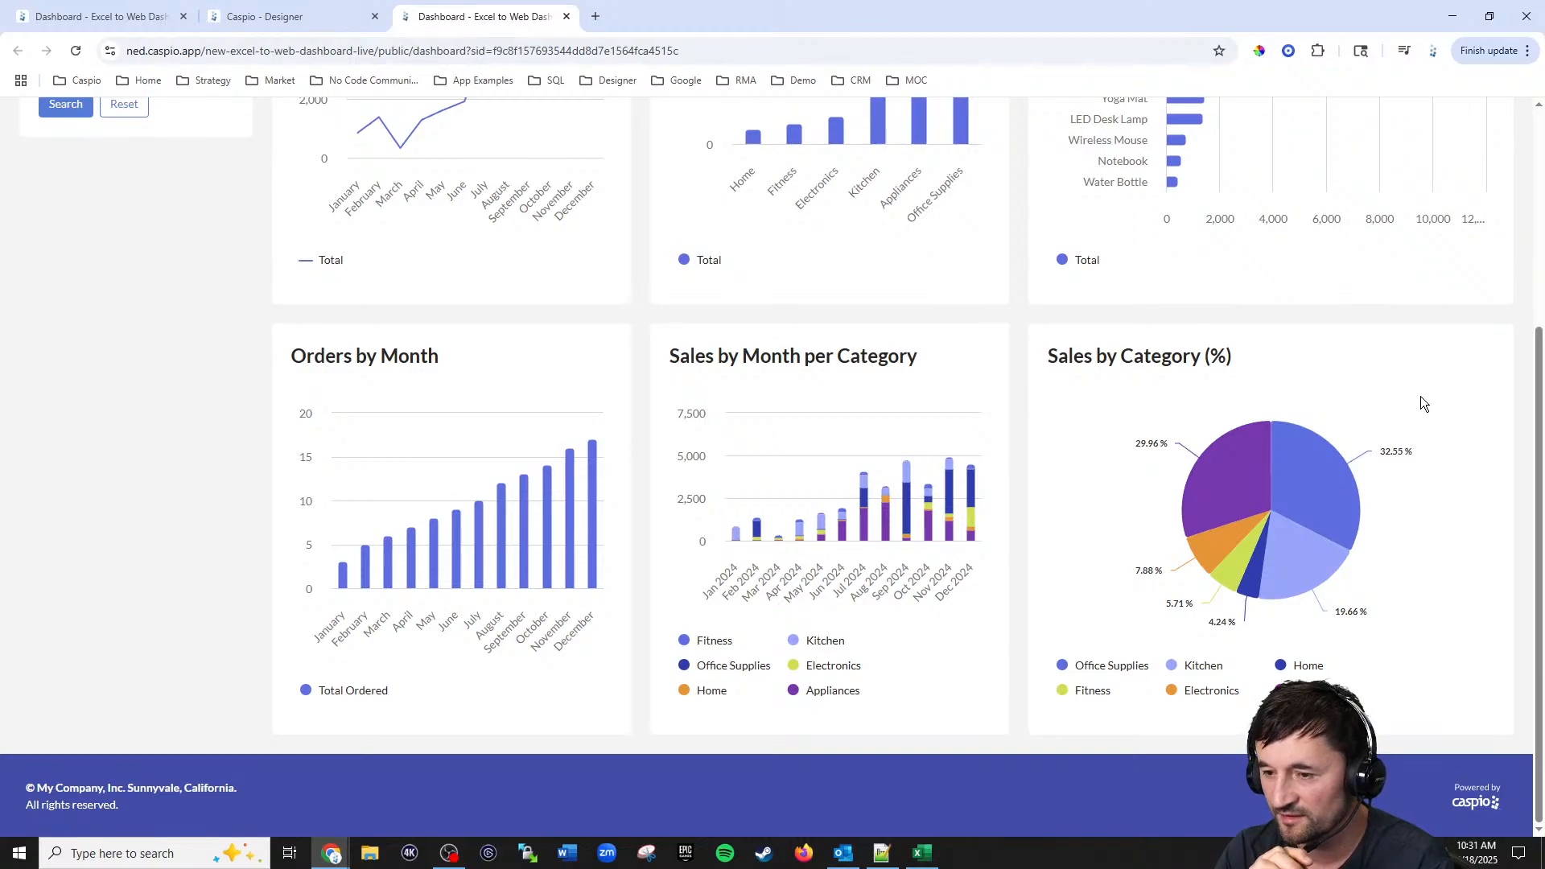
# Step: Add a combination chart from Excel_to_web_orders_tbl_live using the Date_Ordered and Total fields
pyautogui.click(272, 17)
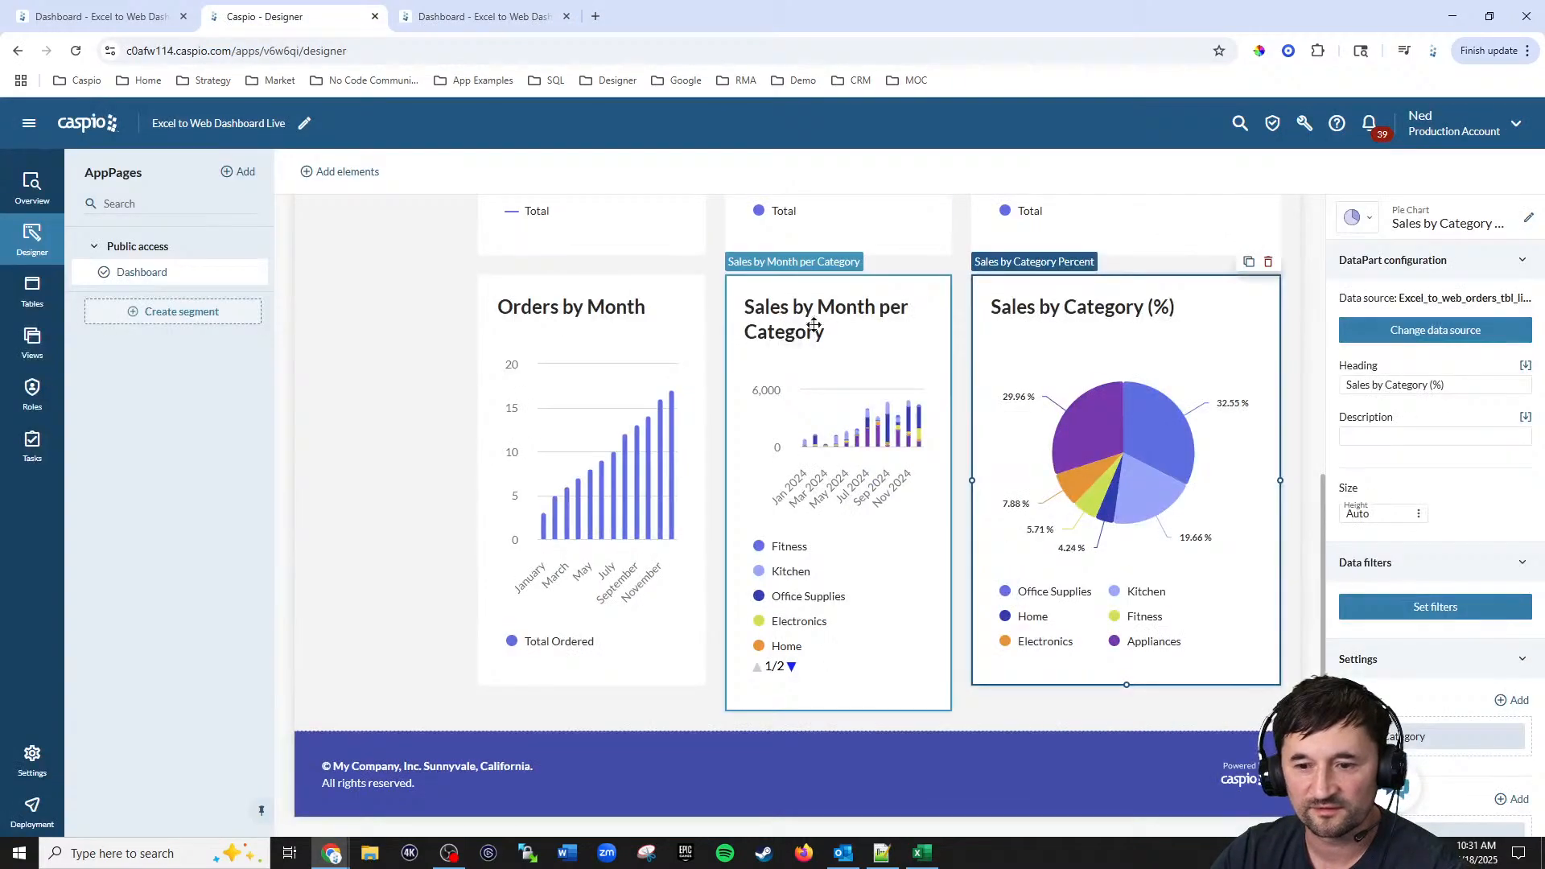
pyautogui.click(339, 171)
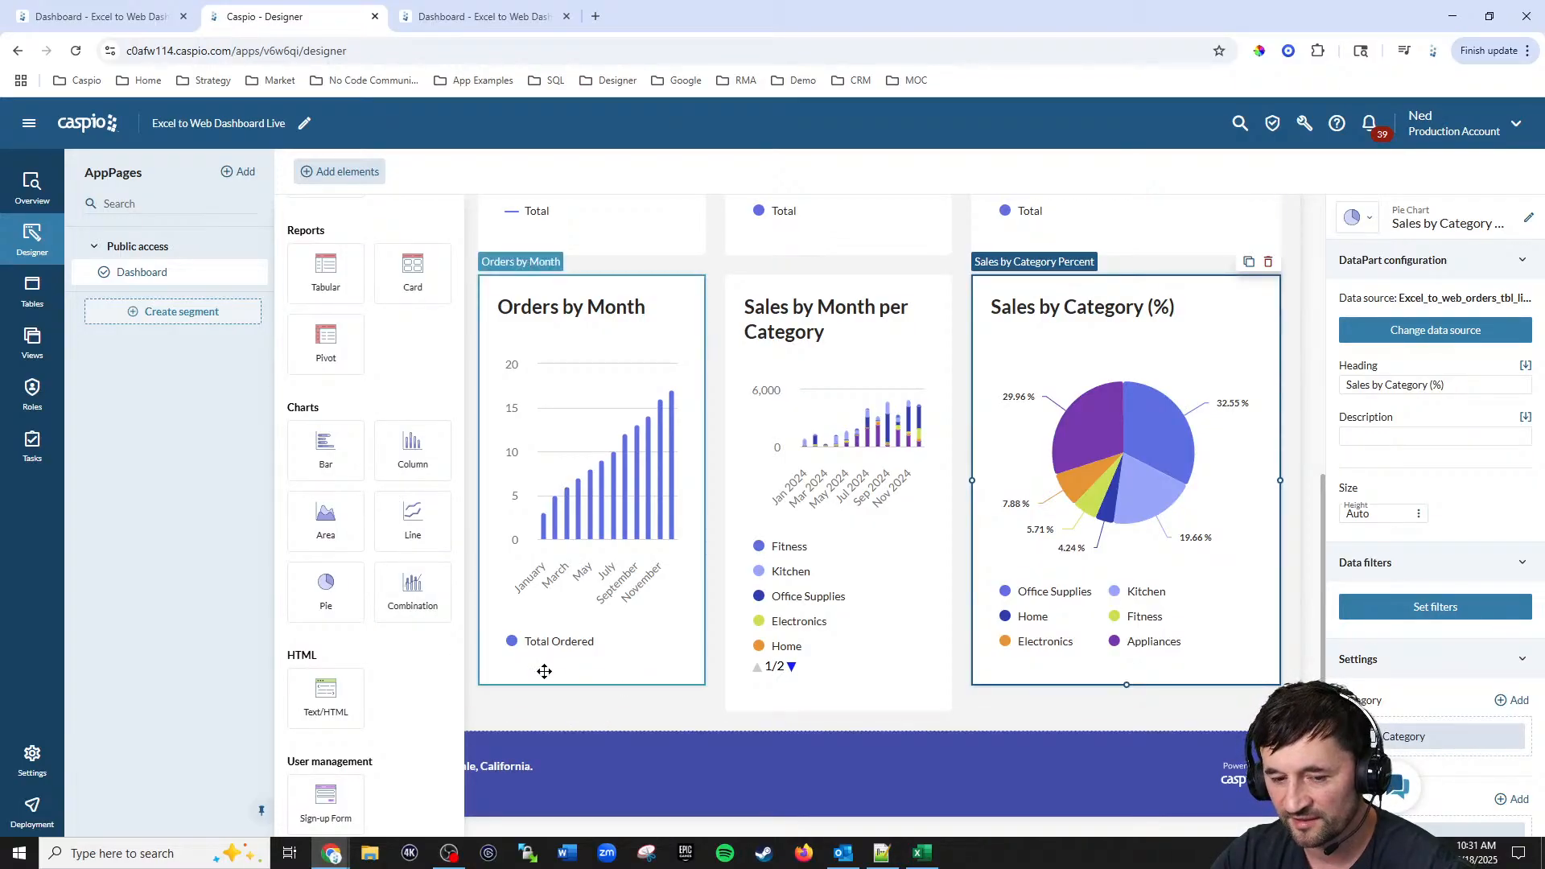
pyautogui.click(411, 595)
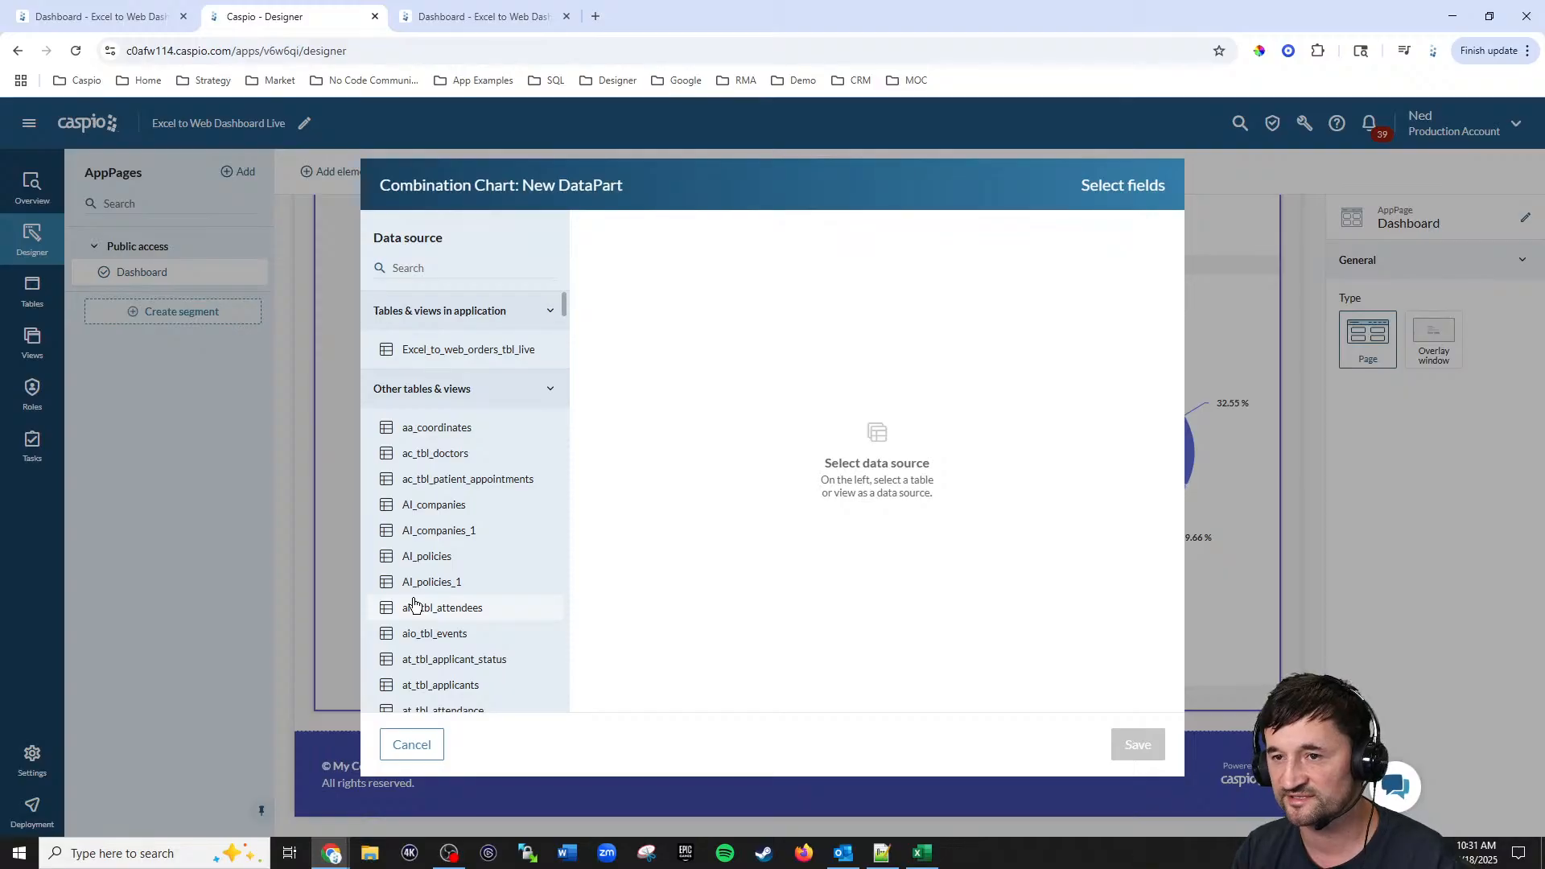
pyautogui.click(482, 352)
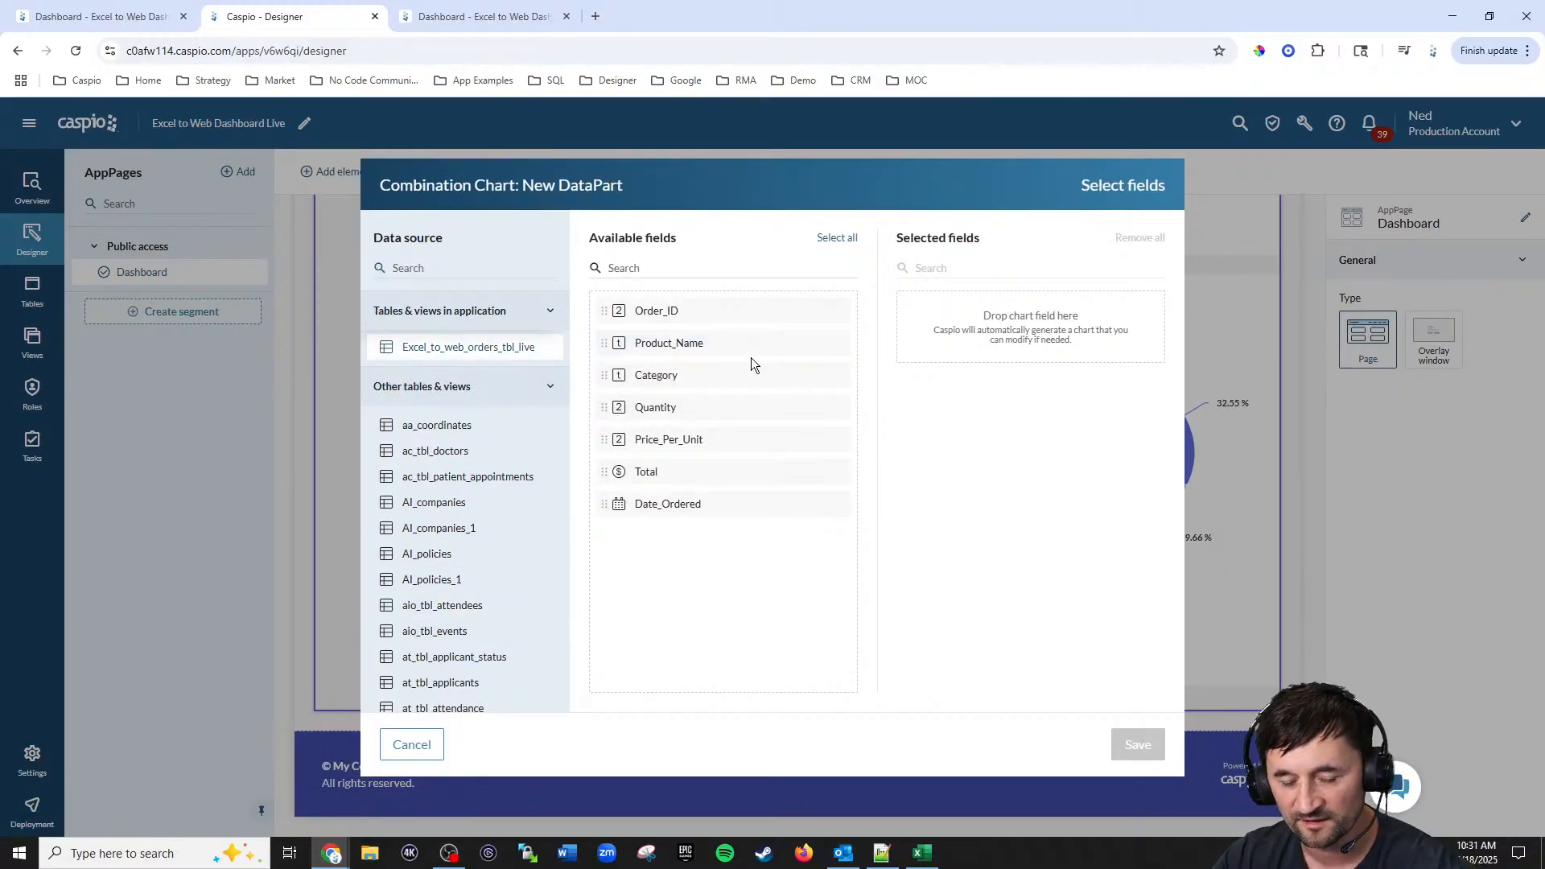
pyautogui.click(660, 505)
pyautogui.click(651, 473)
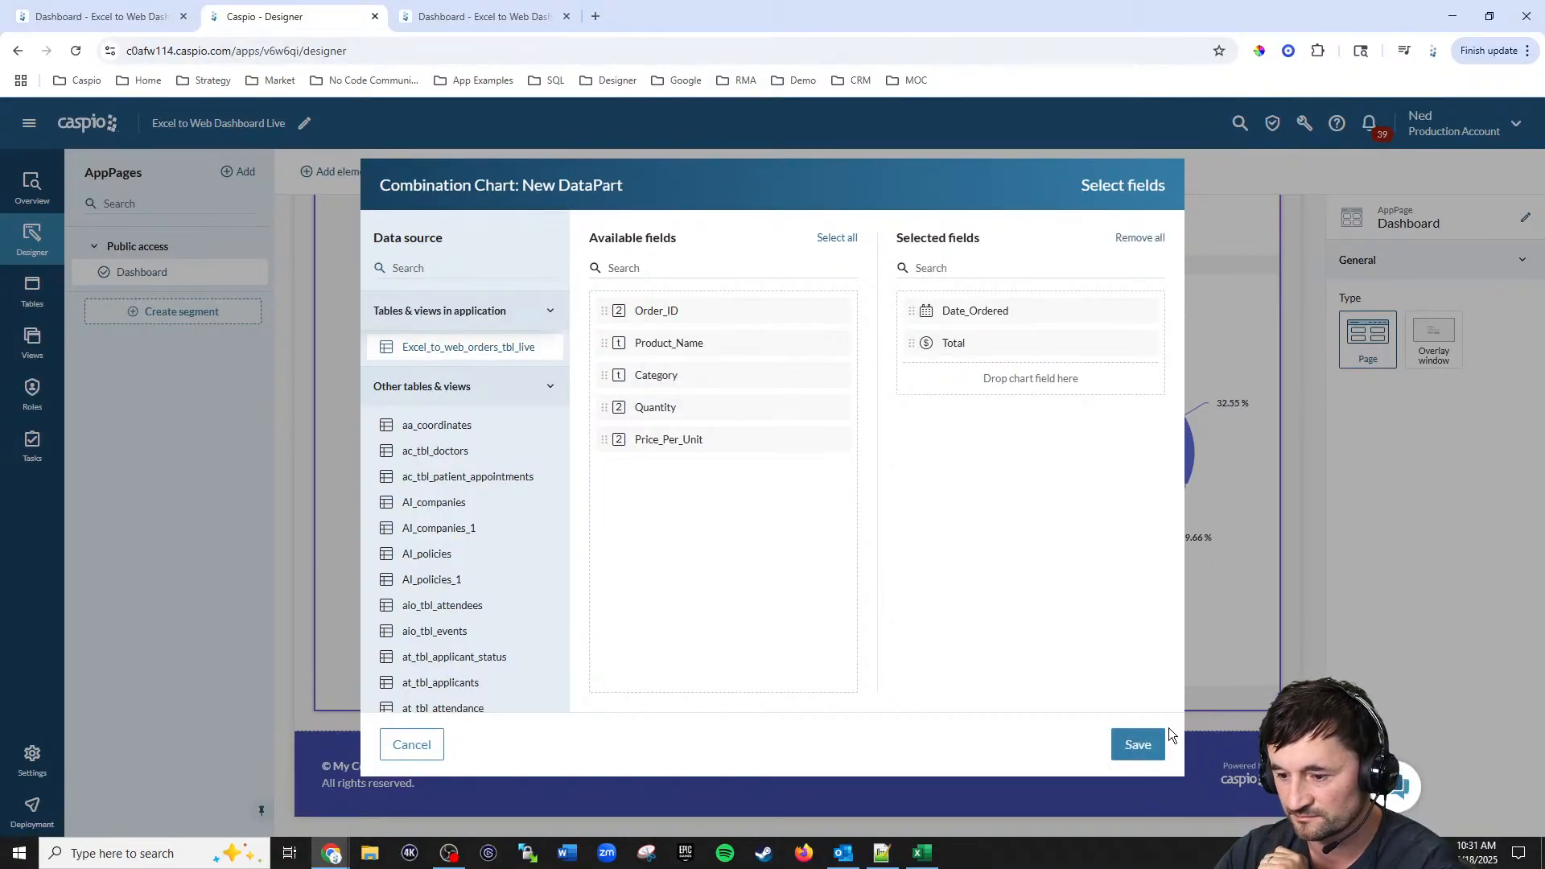
pyautogui.click(1138, 746)
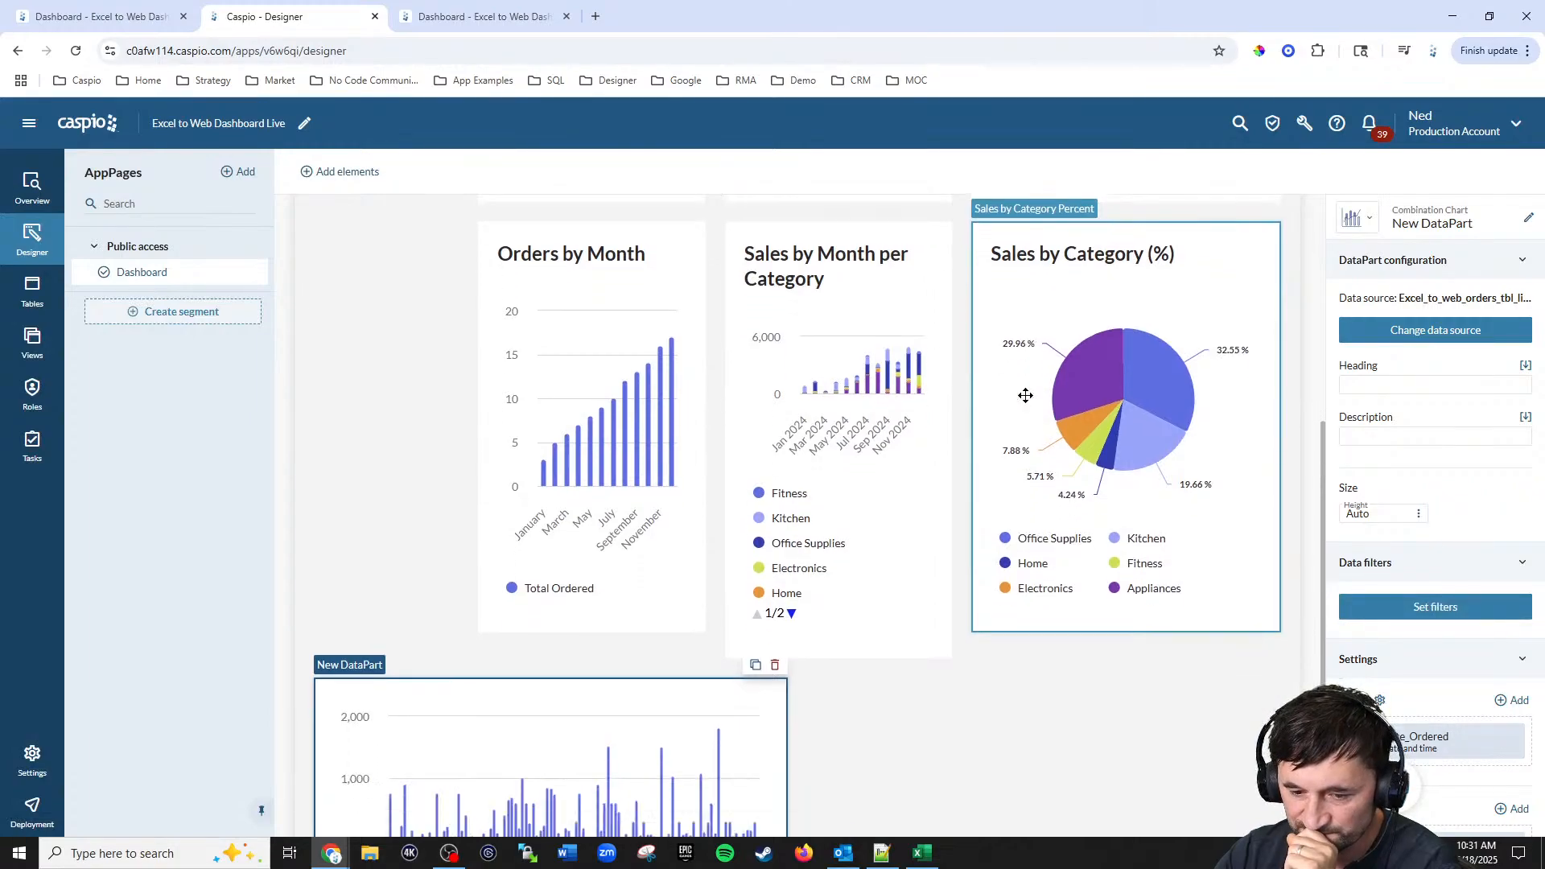
# Step: Group the combination chart's Date_Ordered x-axis by Month
pyautogui.scroll(-5, 1029, 393)
pyautogui.scroll(-5, 1485, 519)
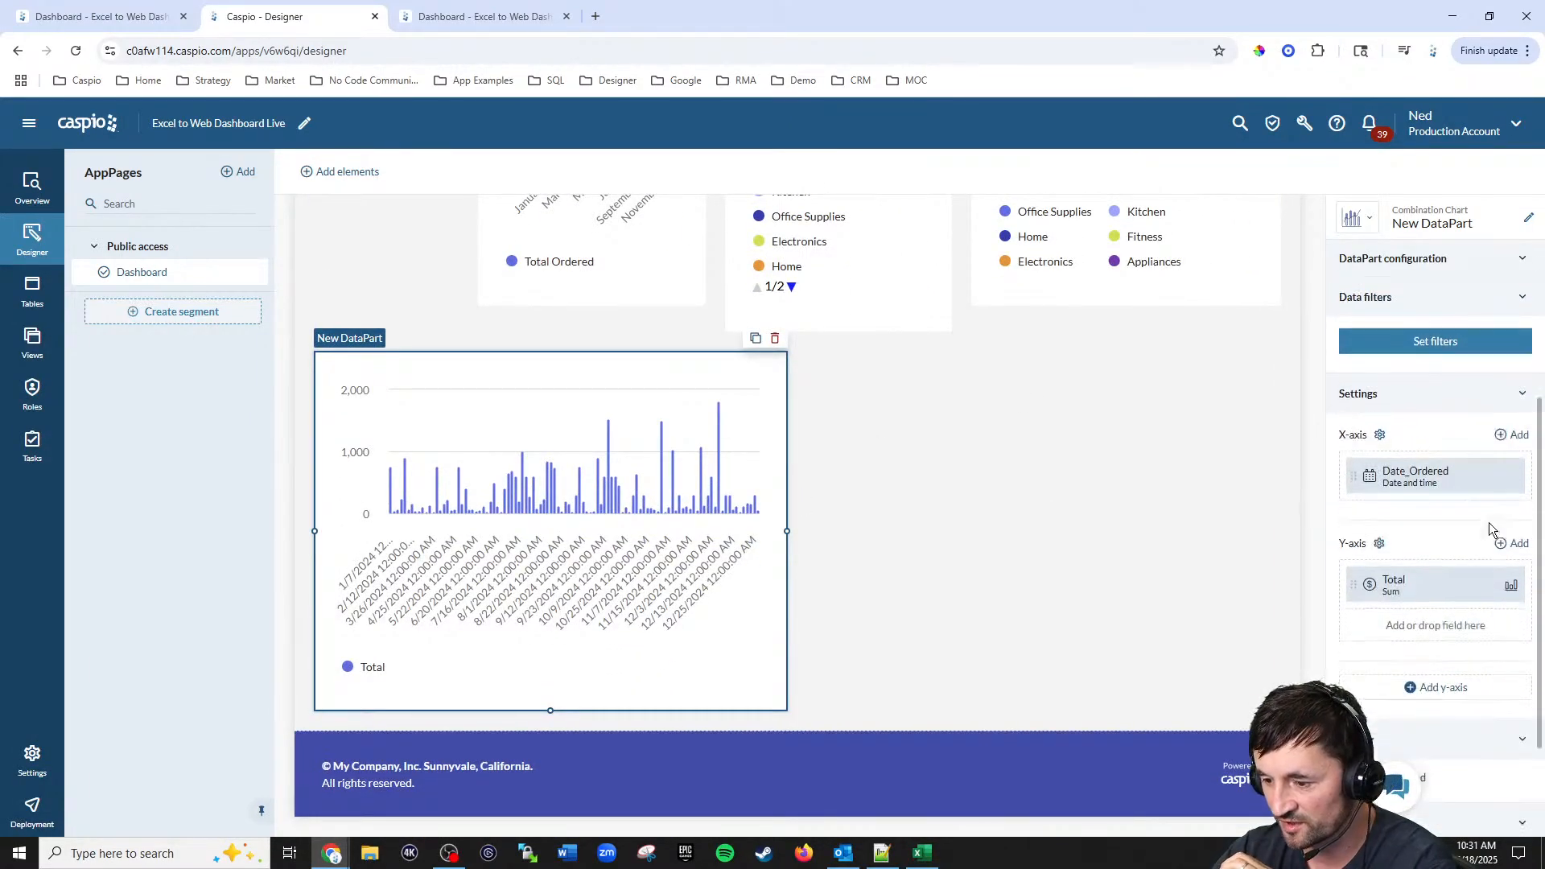
pyautogui.click(1370, 346)
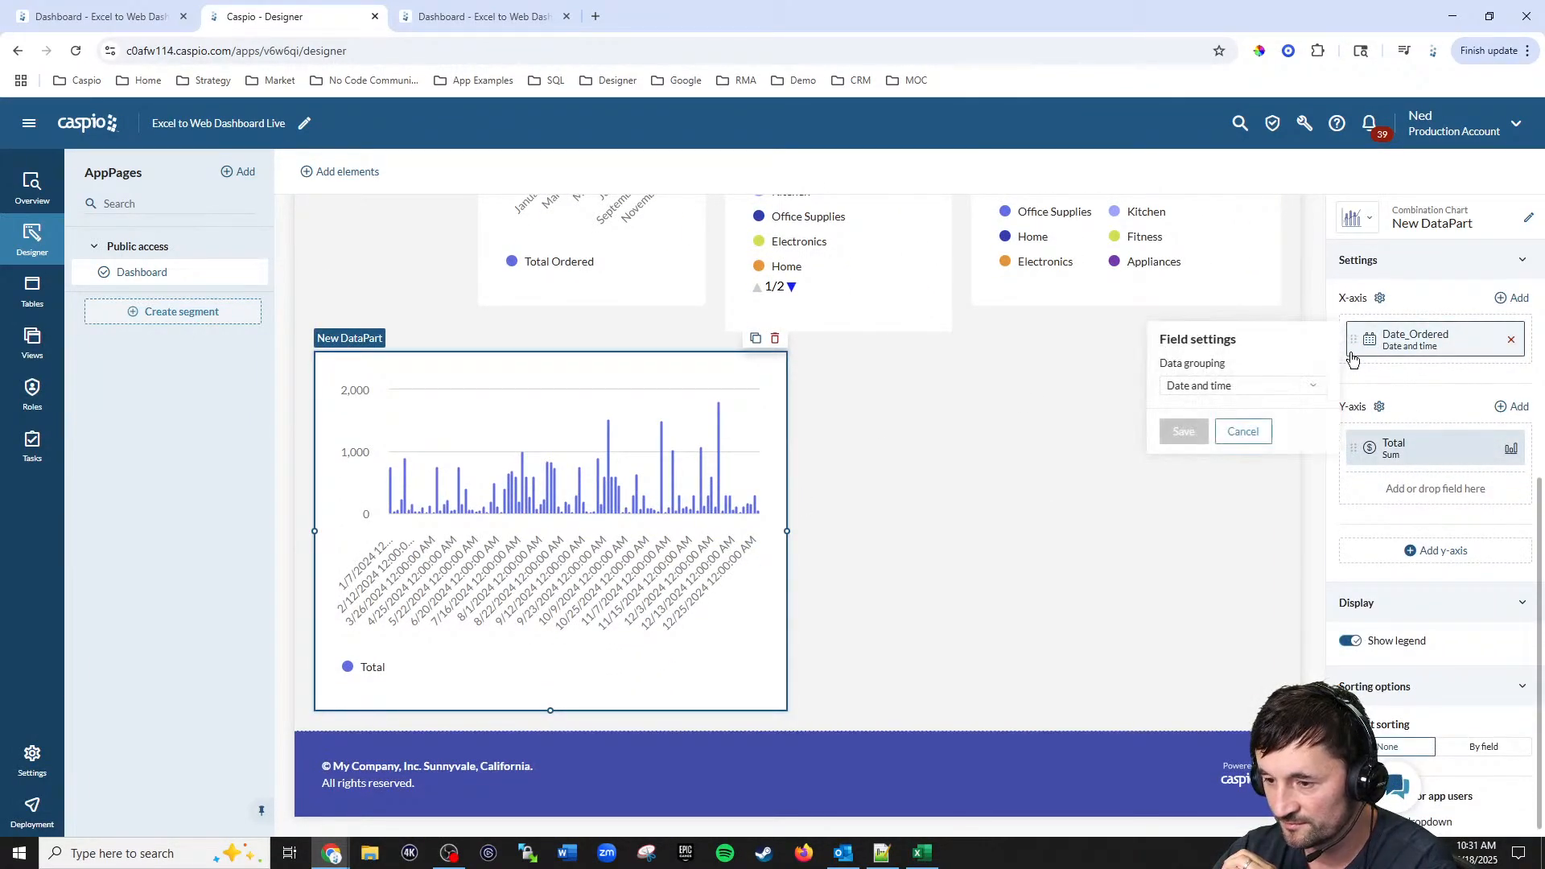
pyautogui.click(1223, 387)
pyautogui.scroll(-2, 1232, 507)
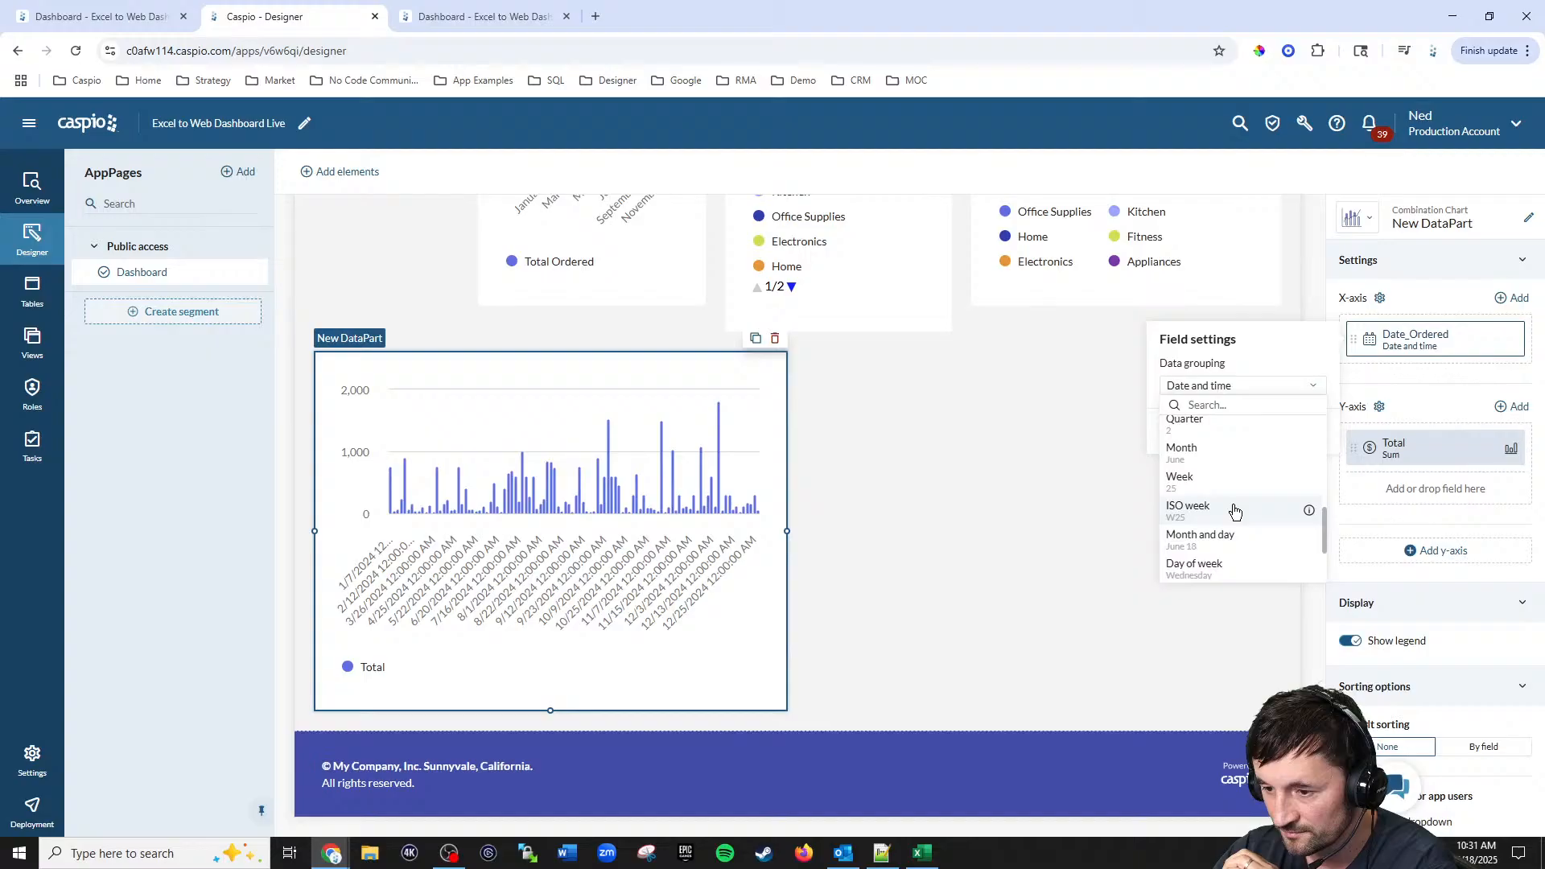
pyautogui.click(1183, 445)
pyautogui.click(1183, 434)
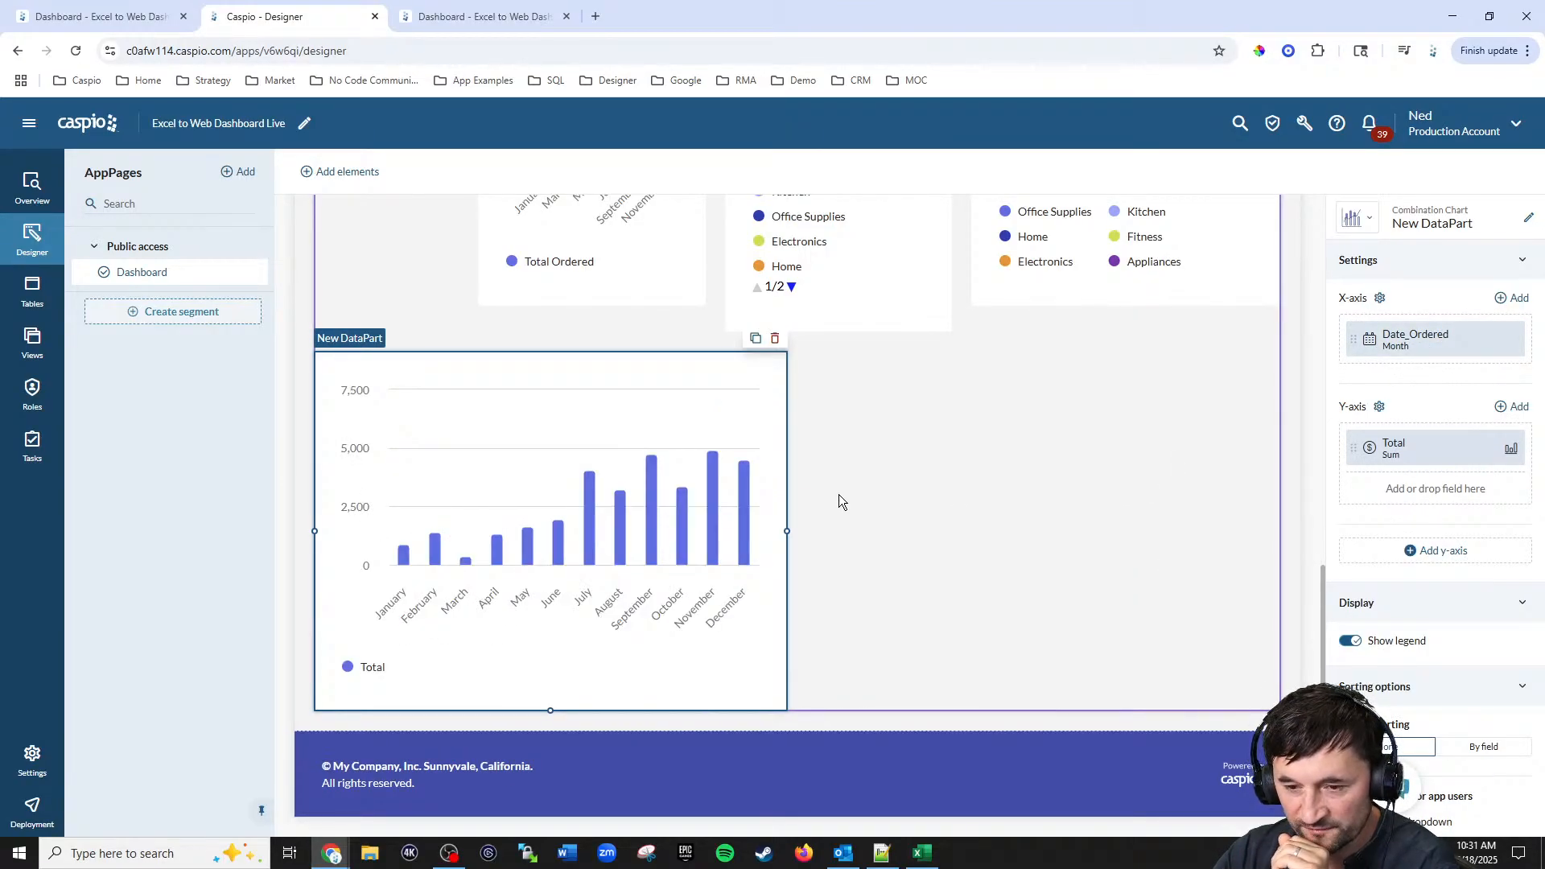
# Step: Move the combination chart into the middle column and widen it to the right edge of the row
pyautogui.moveTo(659, 493); pyautogui.dragTo(834, 397)
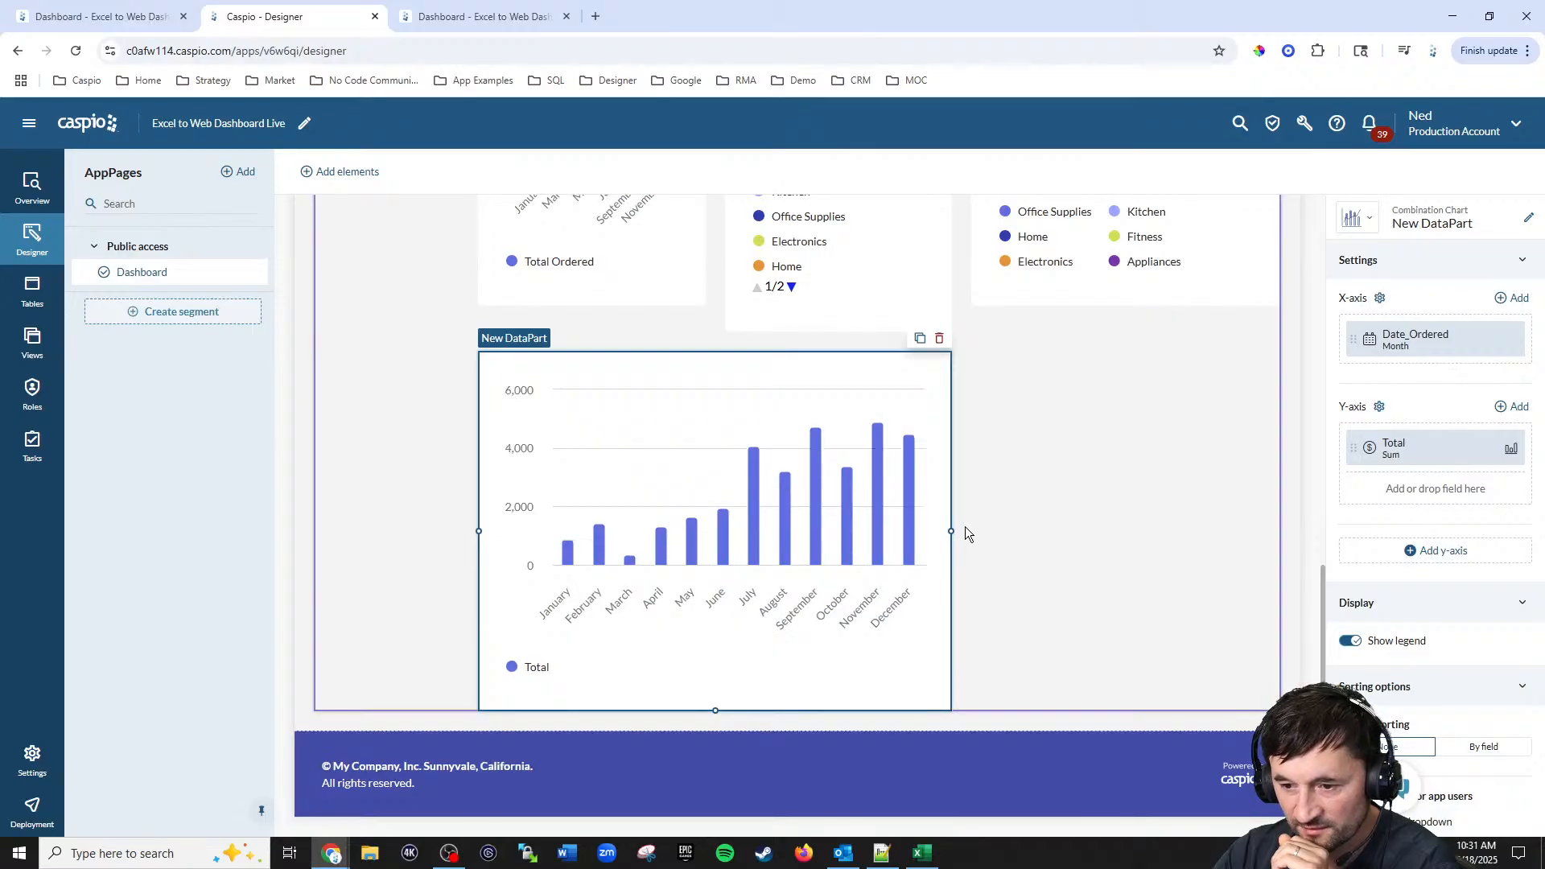
pyautogui.moveTo(954, 531); pyautogui.dragTo(1279, 531)
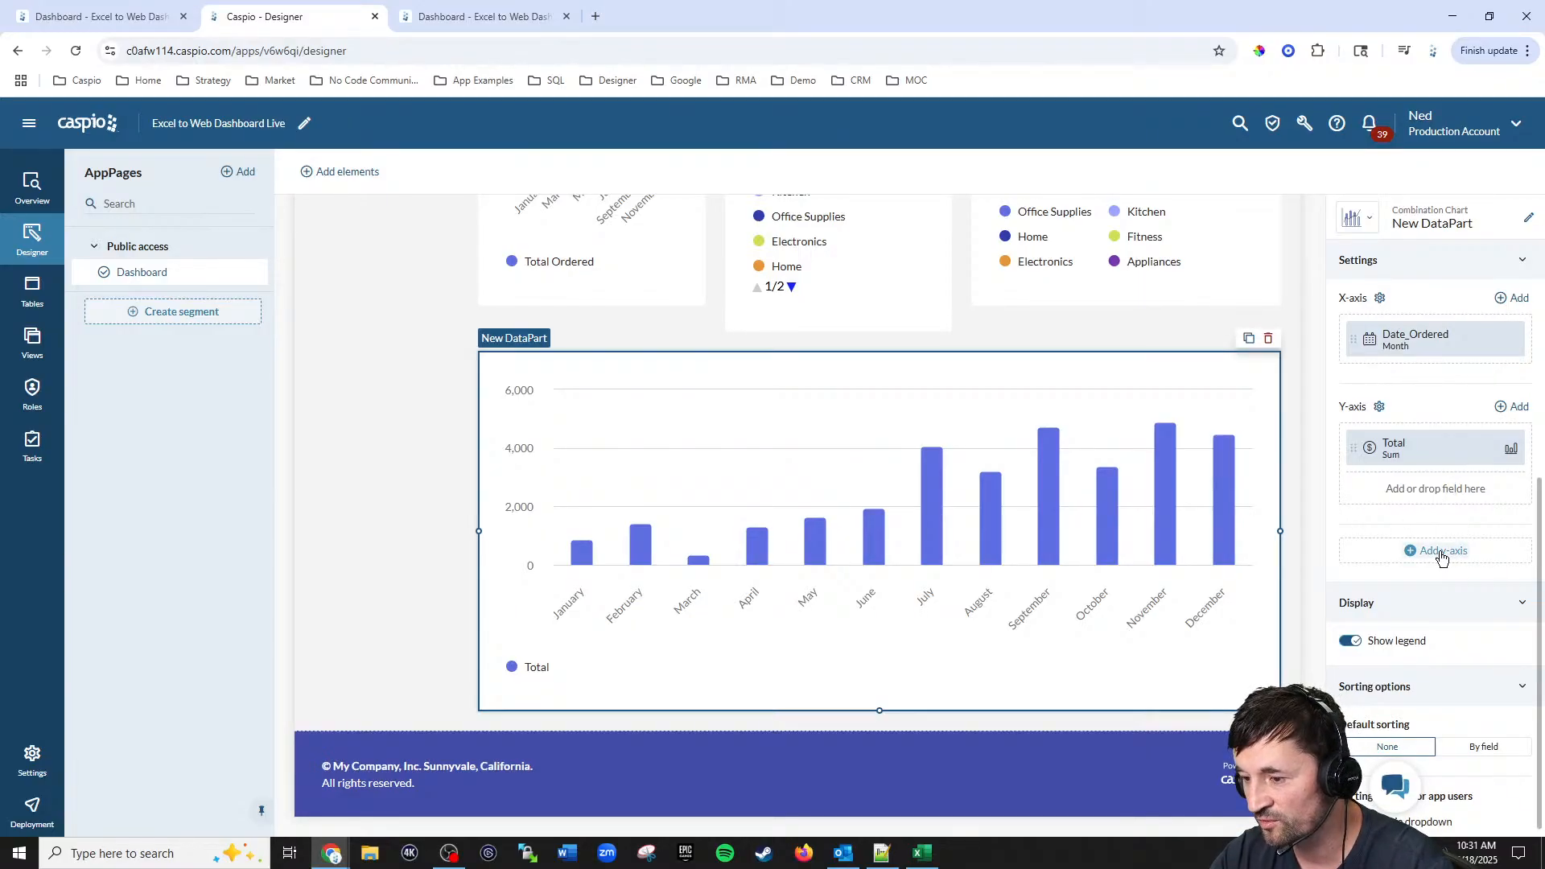
# Step: Add a second y-axis to the combination chart using the Total field
pyautogui.click(1442, 554)
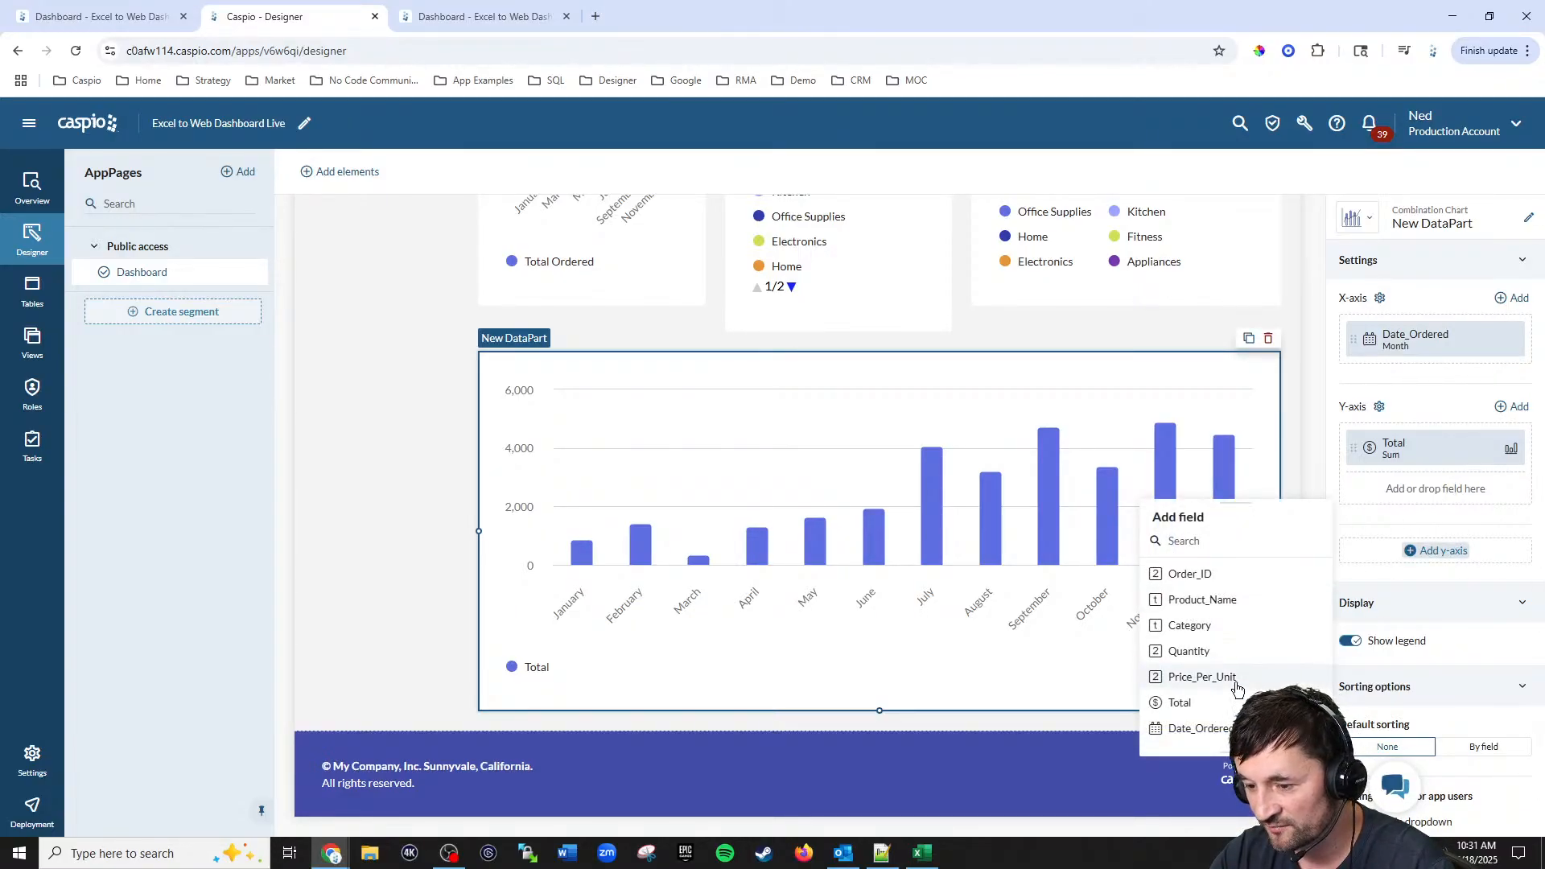
pyautogui.click(1177, 702)
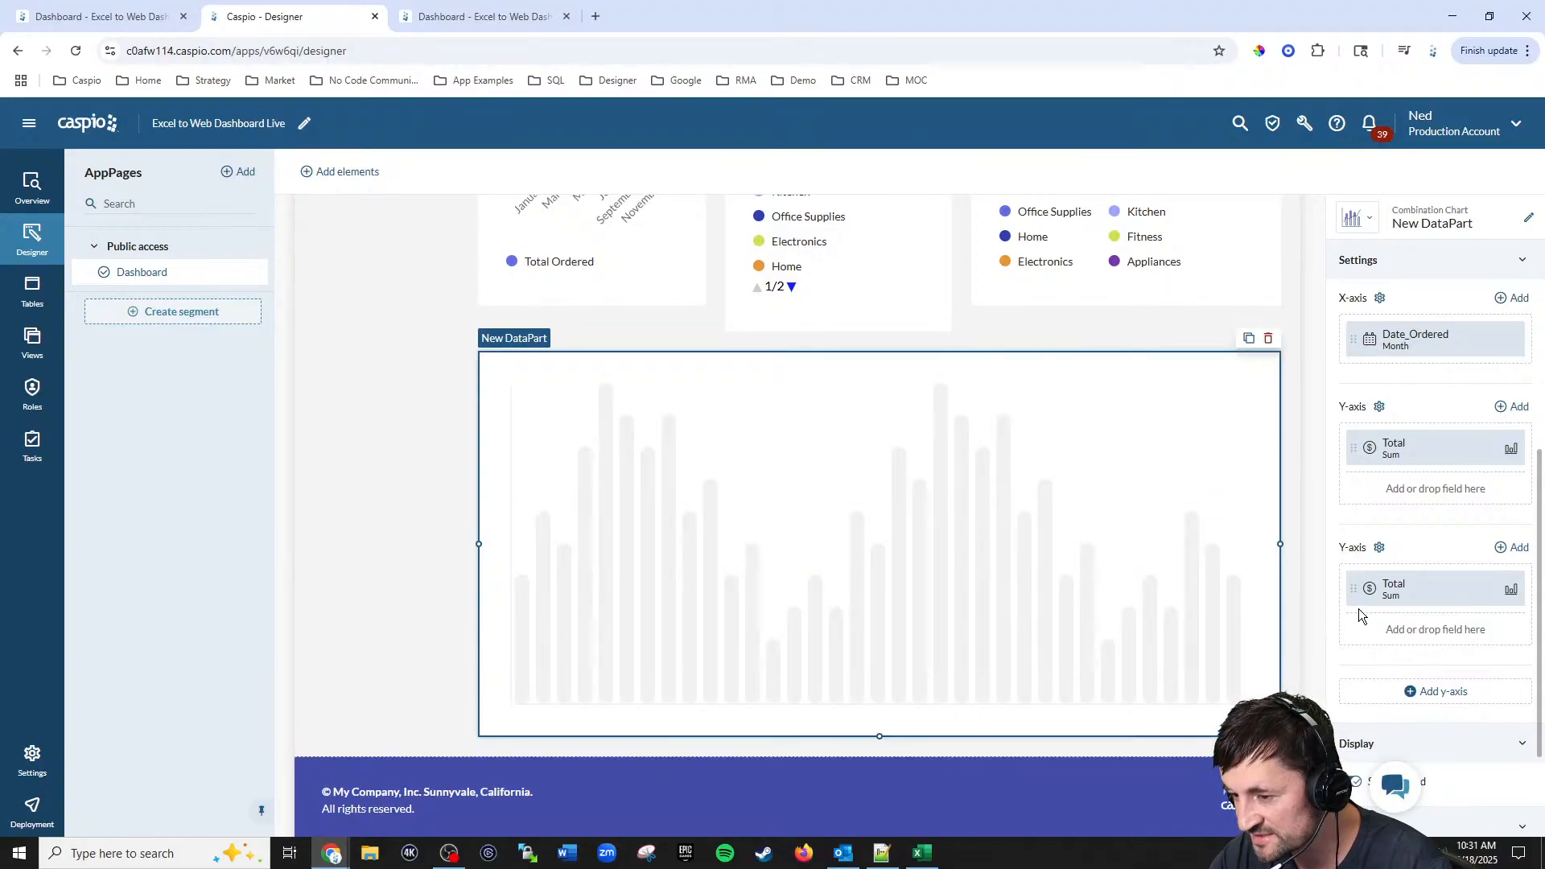
# Step: Set the second y-axis Total field to the Average function with a Line chart type and save
pyautogui.click(1358, 596)
pyautogui.click(1272, 621)
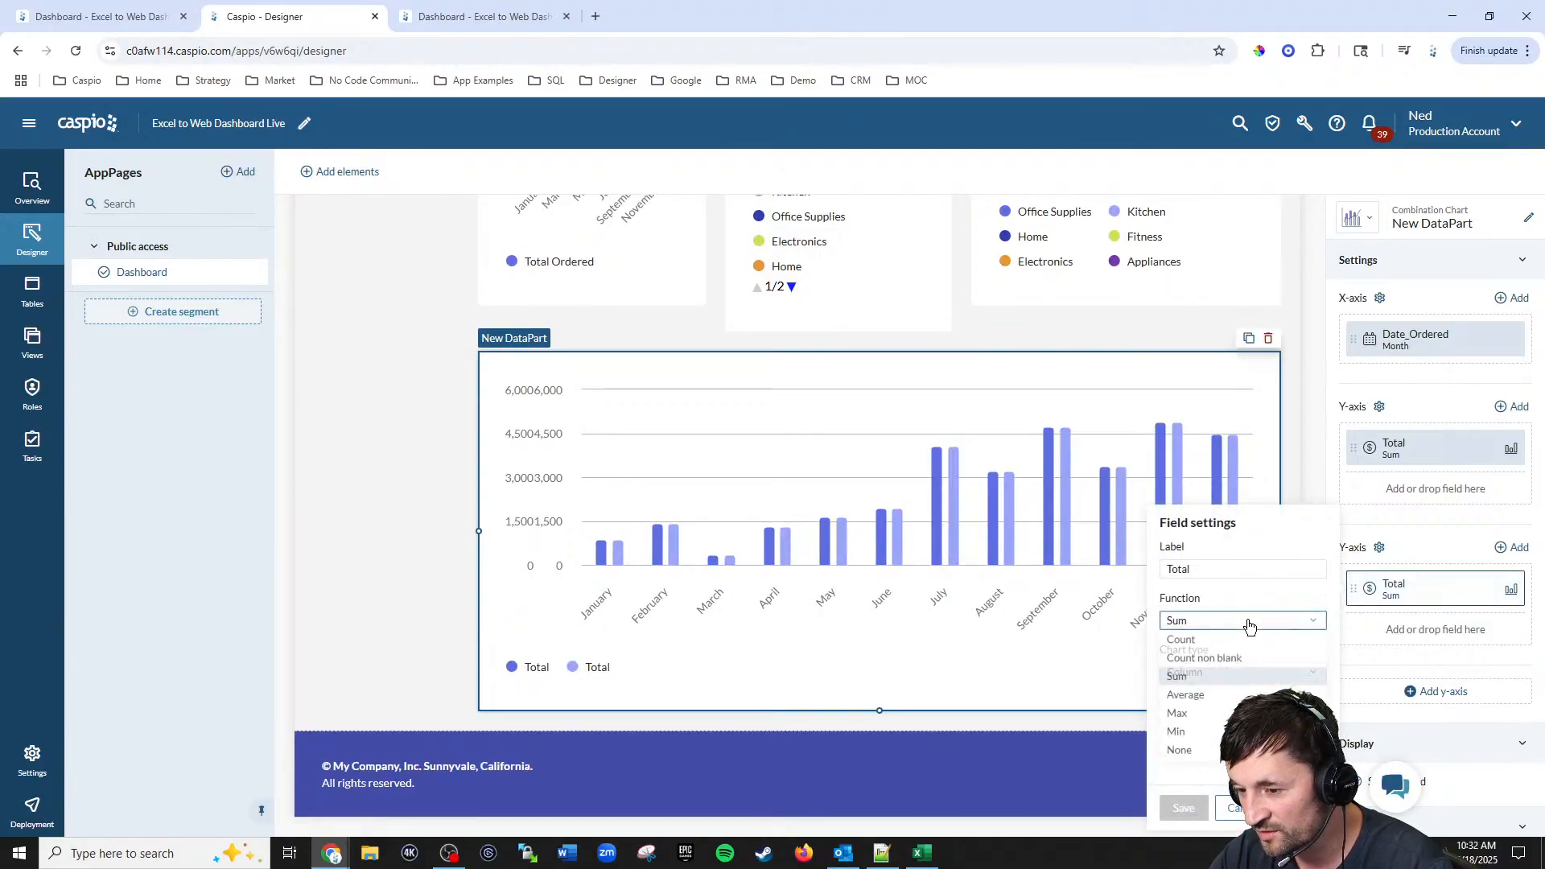
pyautogui.click(1223, 699)
pyautogui.click(1216, 676)
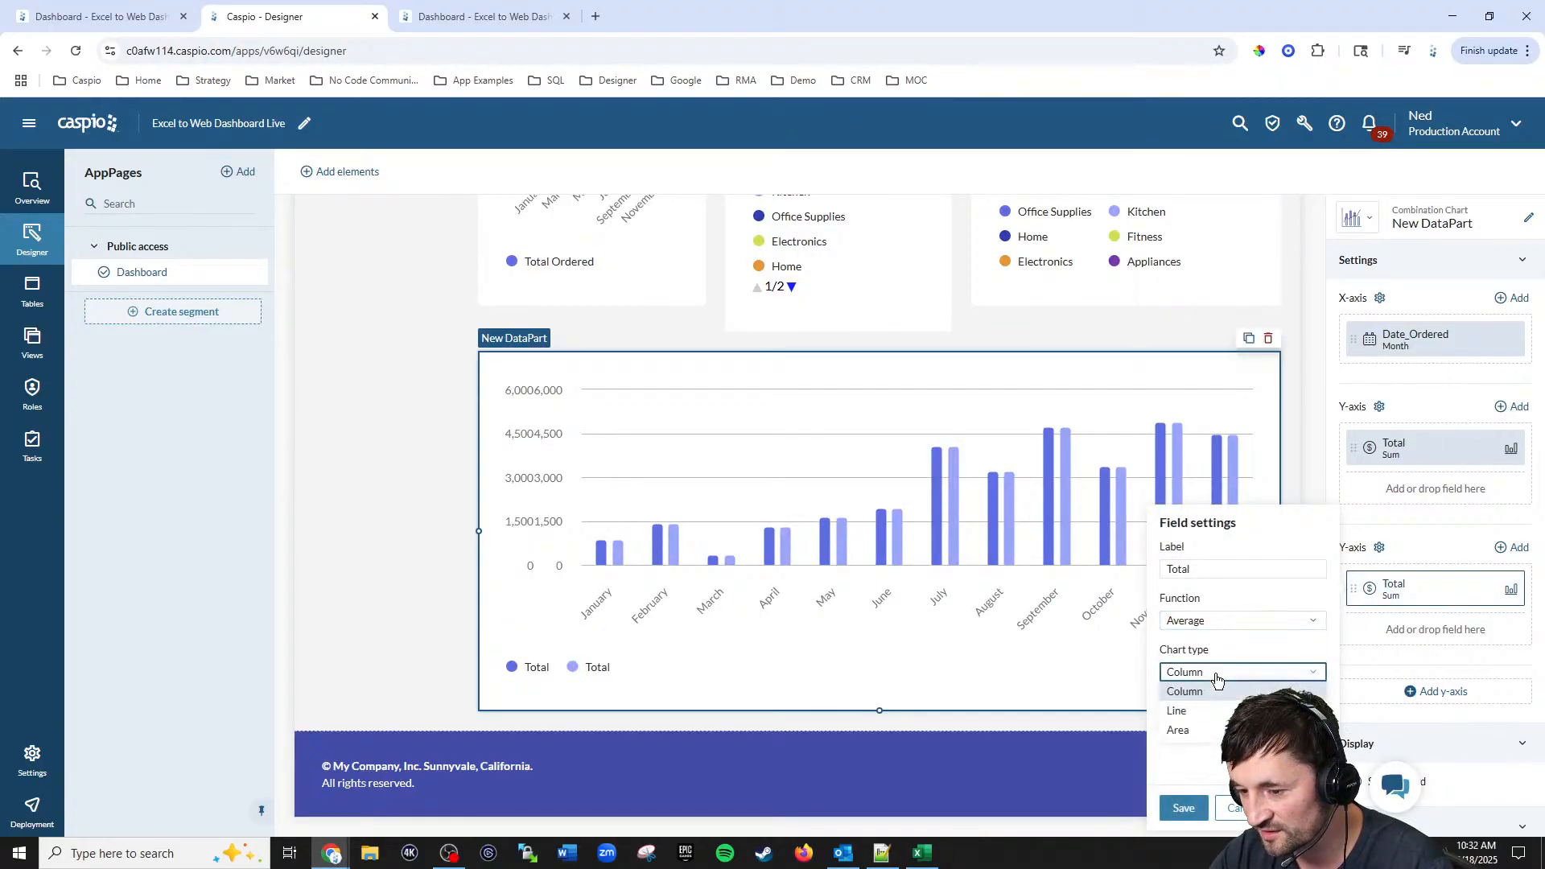
pyautogui.click(1184, 809)
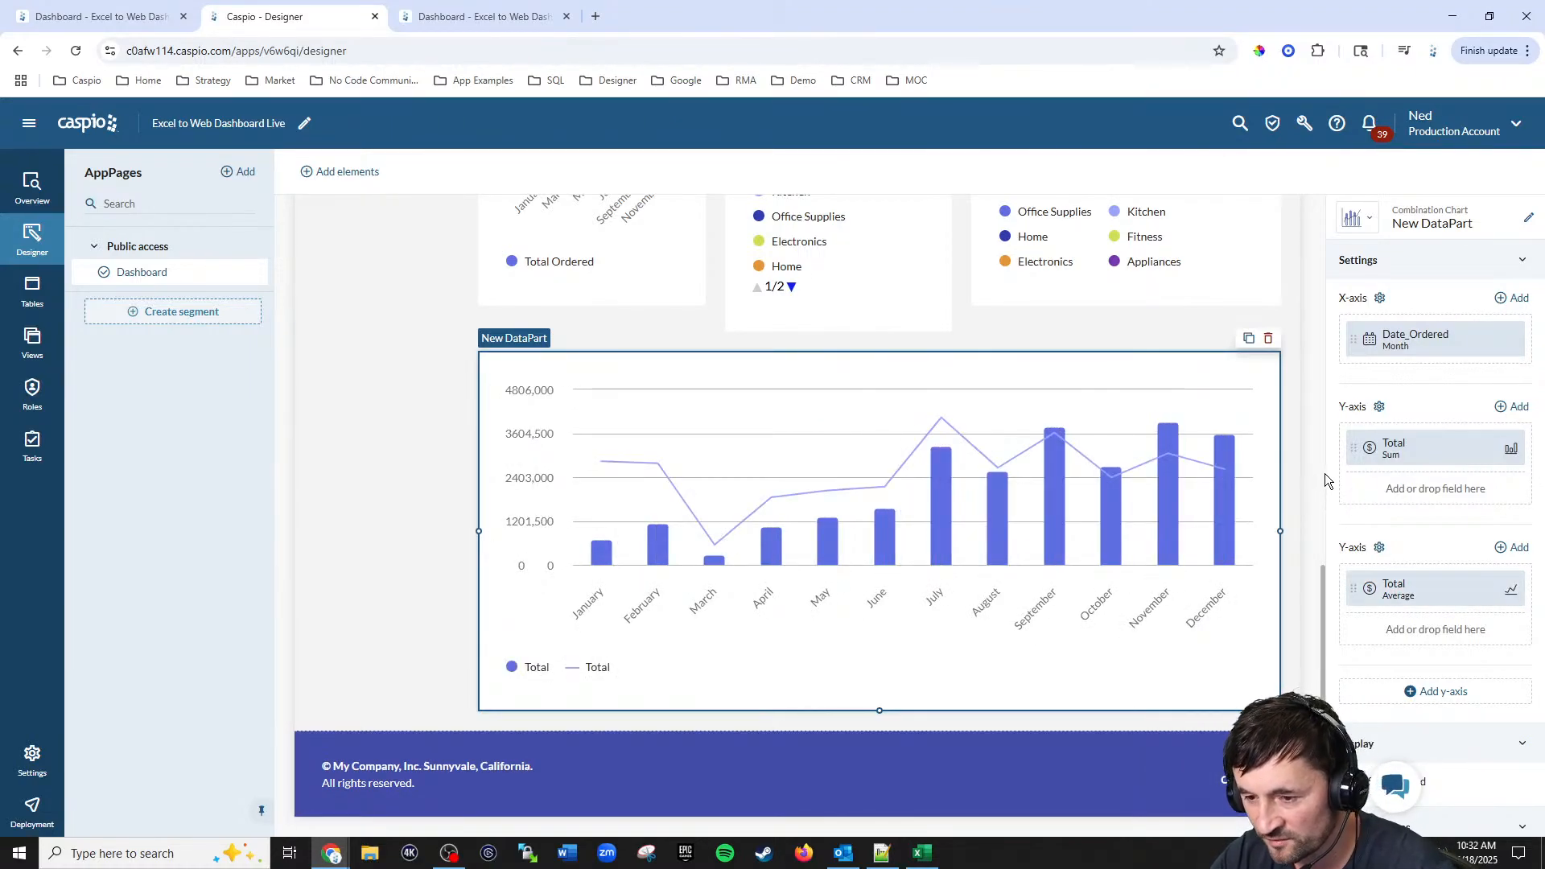
# Step: Set the combination chart's heading to Total vs. Average Sales by Month, copied from the reference dashboard's chart title
pyautogui.scroll(5, 1407, 342)
pyautogui.click(1393, 386)
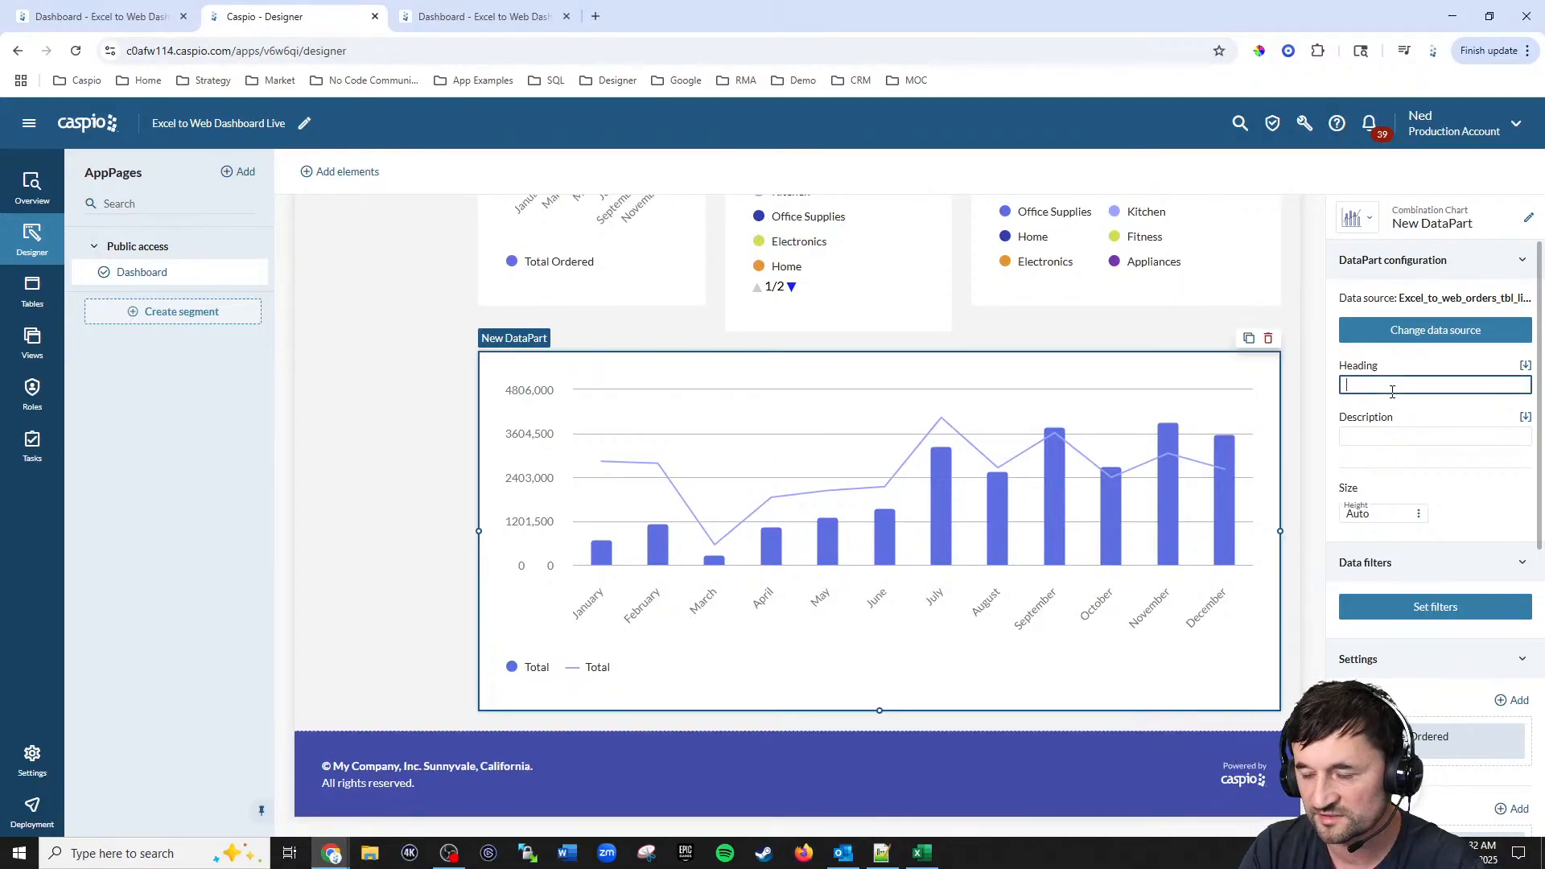
pyautogui.click(460, 20)
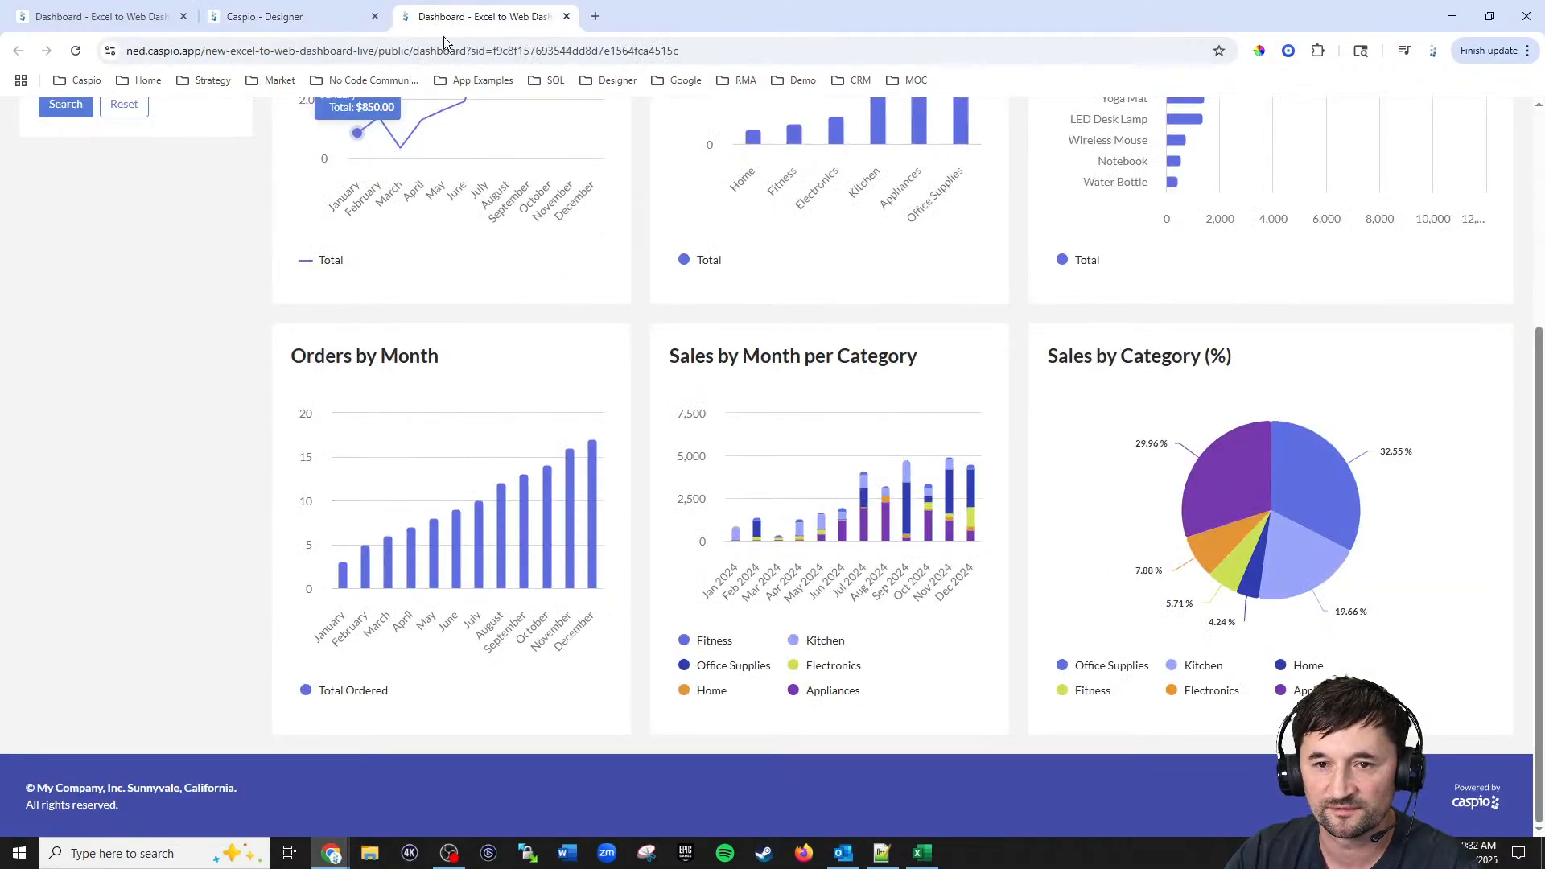
pyautogui.scroll(1, 915, 461)
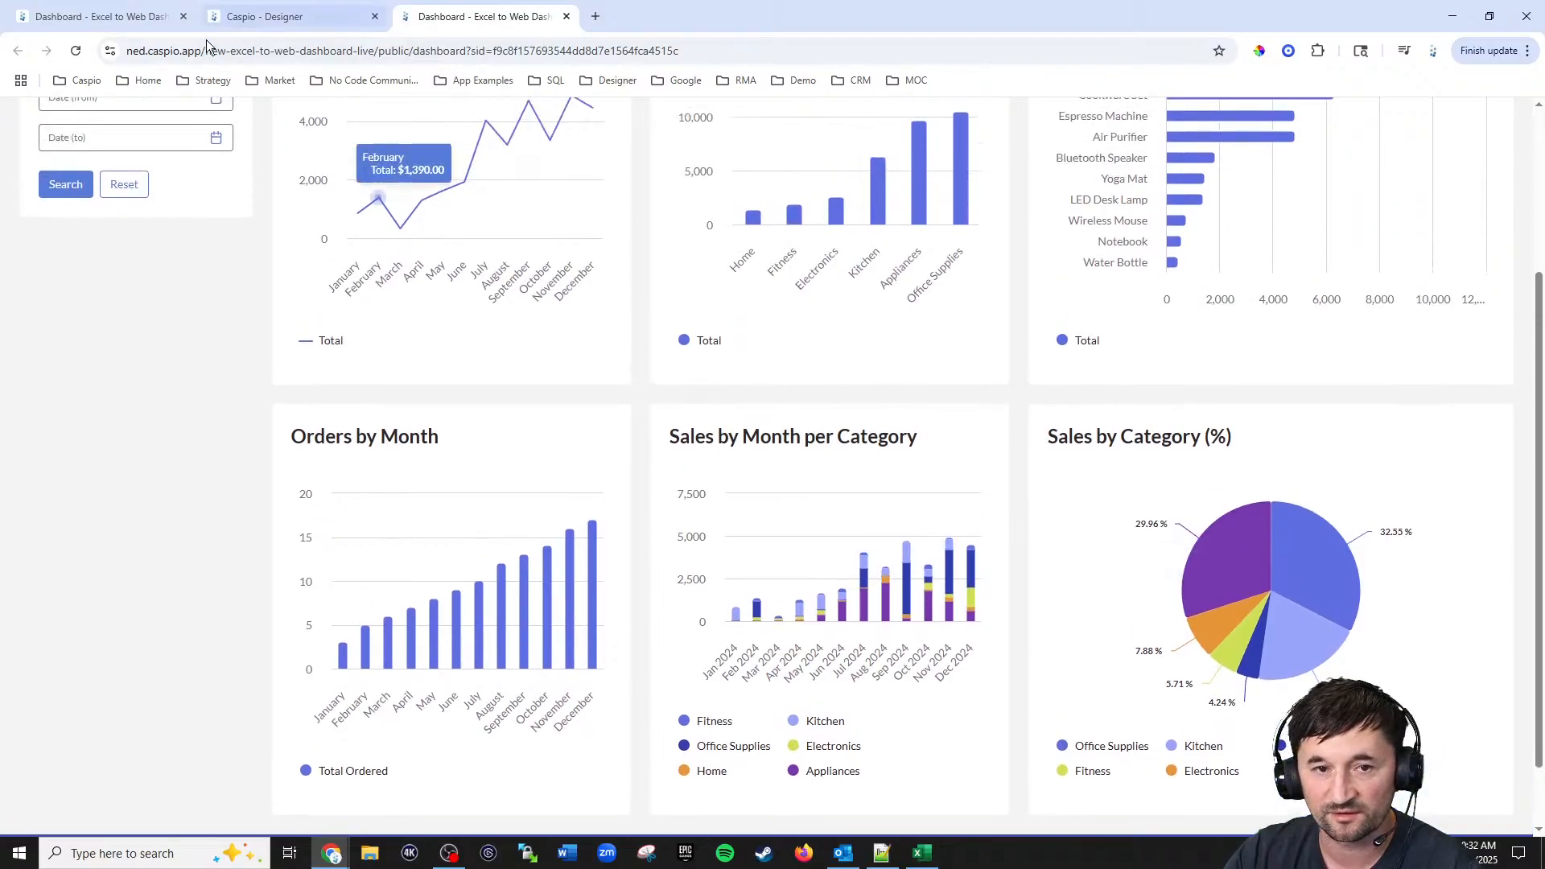
pyautogui.click(105, 16)
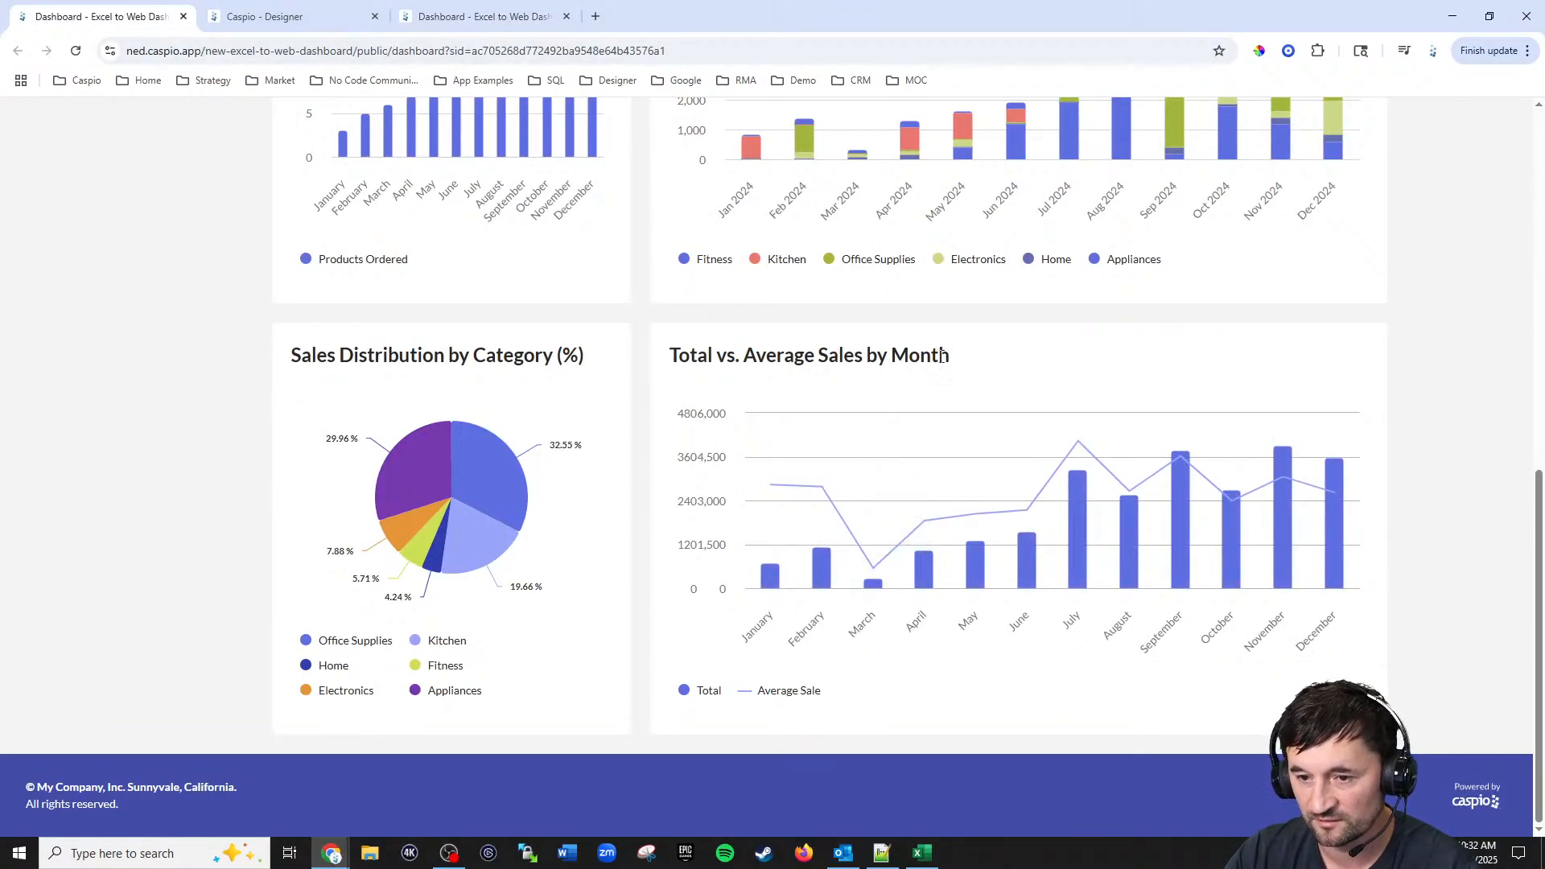
pyautogui.moveTo(951, 357); pyautogui.dragTo(667, 363)
pyautogui.hotkey('ctrl', 'c')
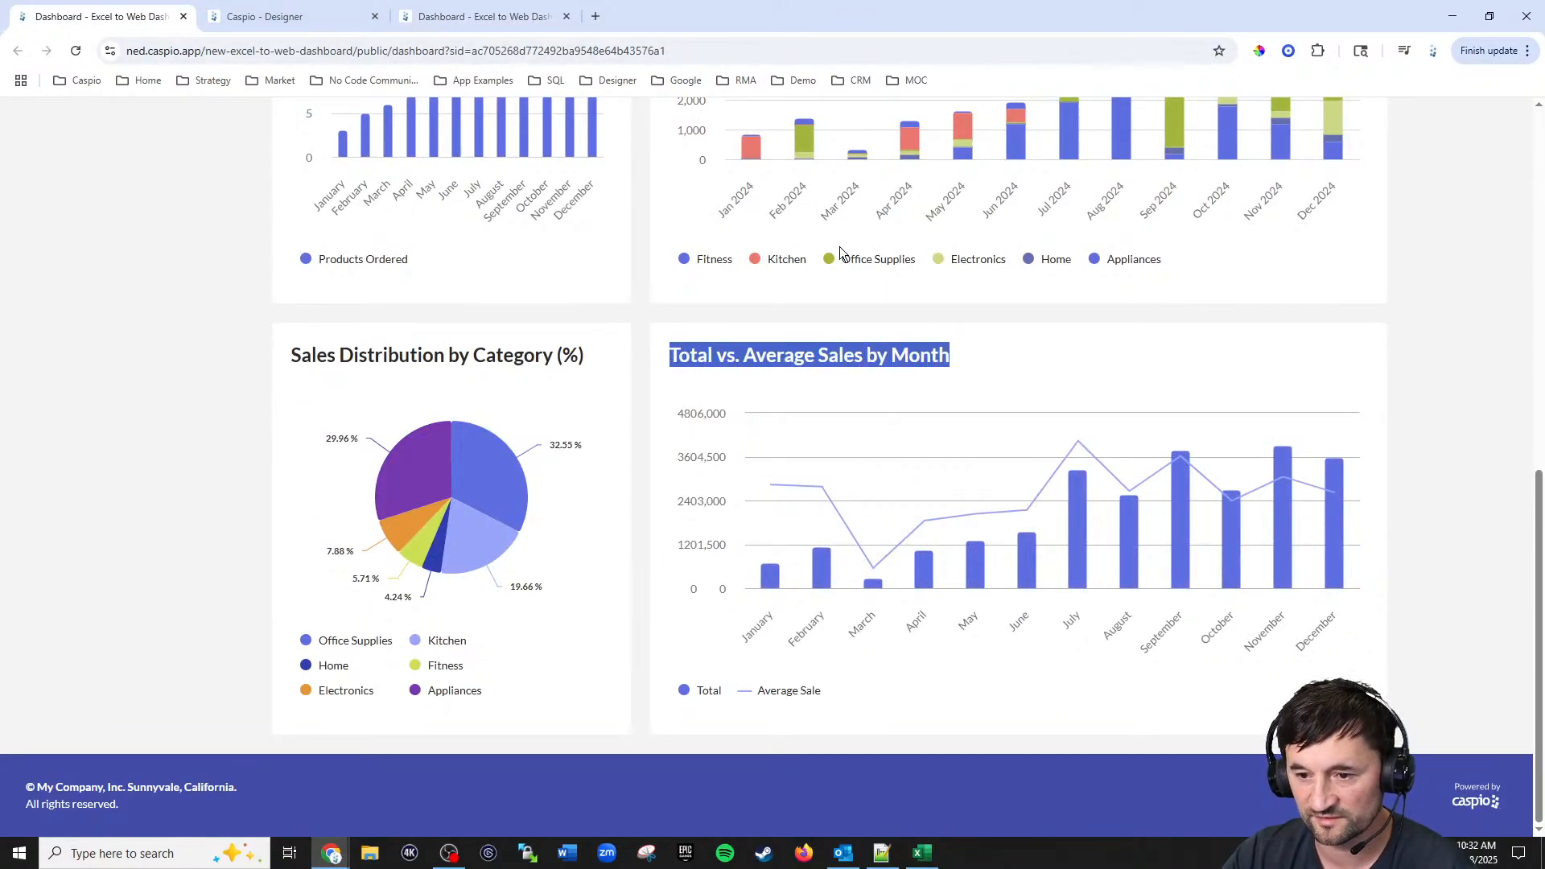
pyautogui.click(305, 15)
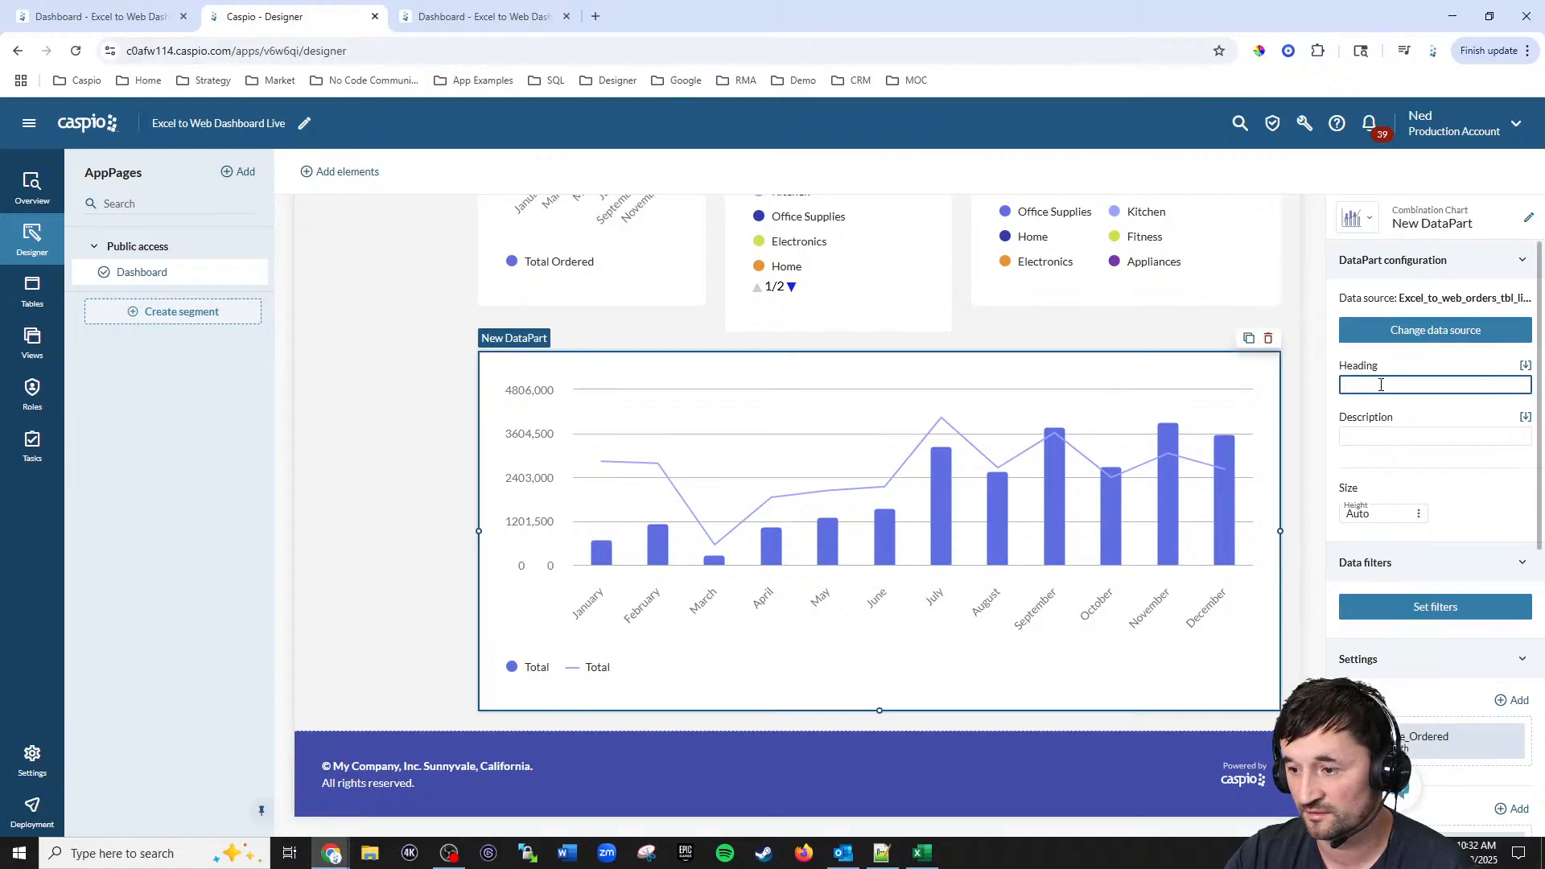
# Step: Rename the combination chart DataPart to Total vs. Average Sales by Month
pyautogui.click(1531, 221)
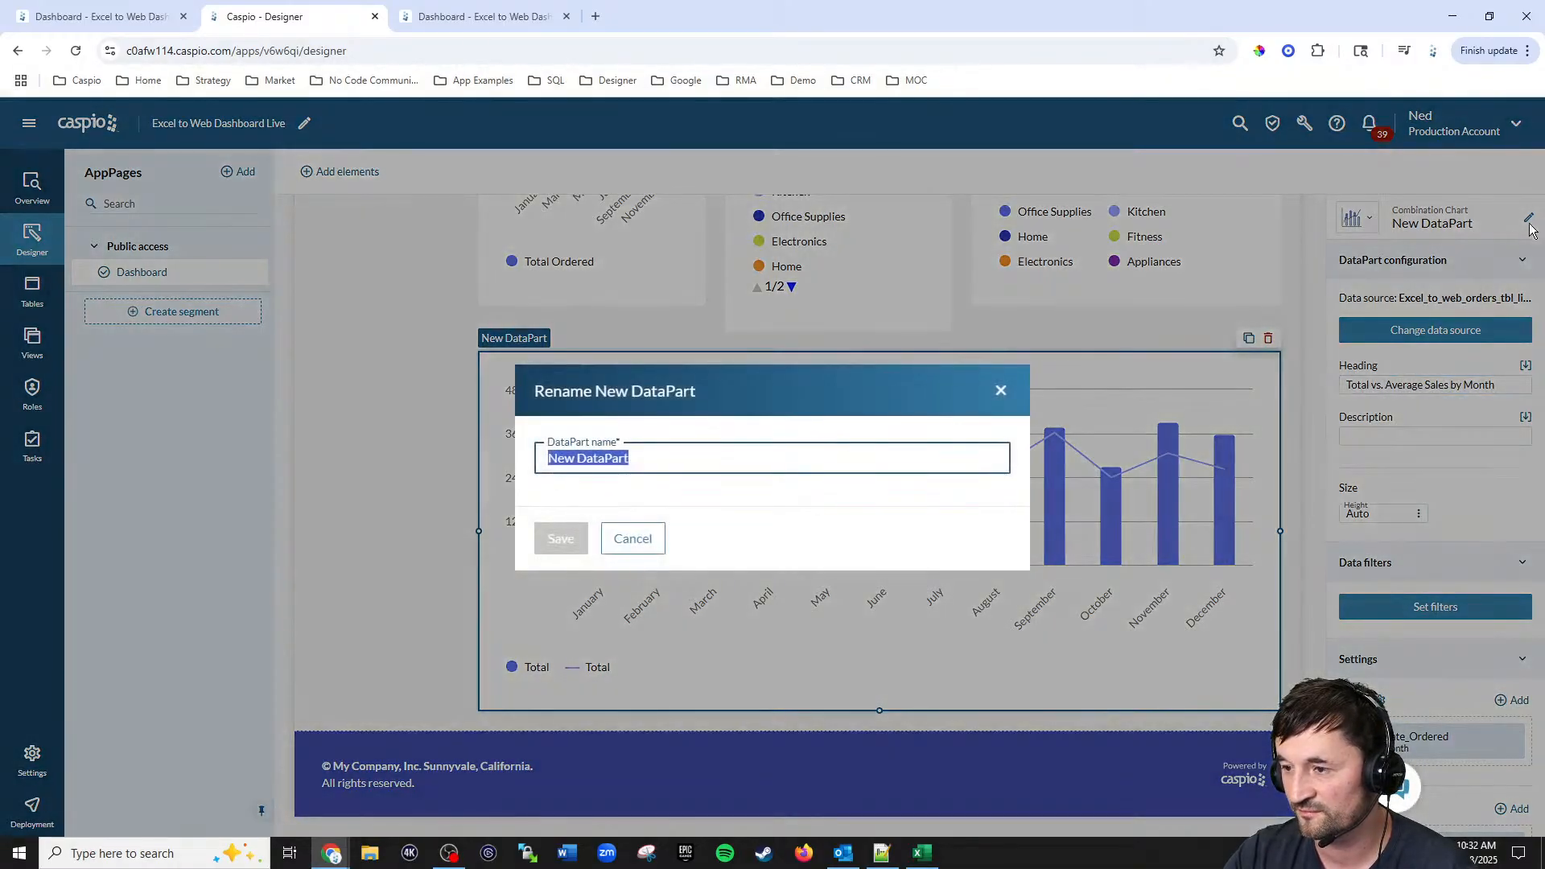
pyautogui.hotkey('ctrl', 'v')
pyautogui.click(561, 539)
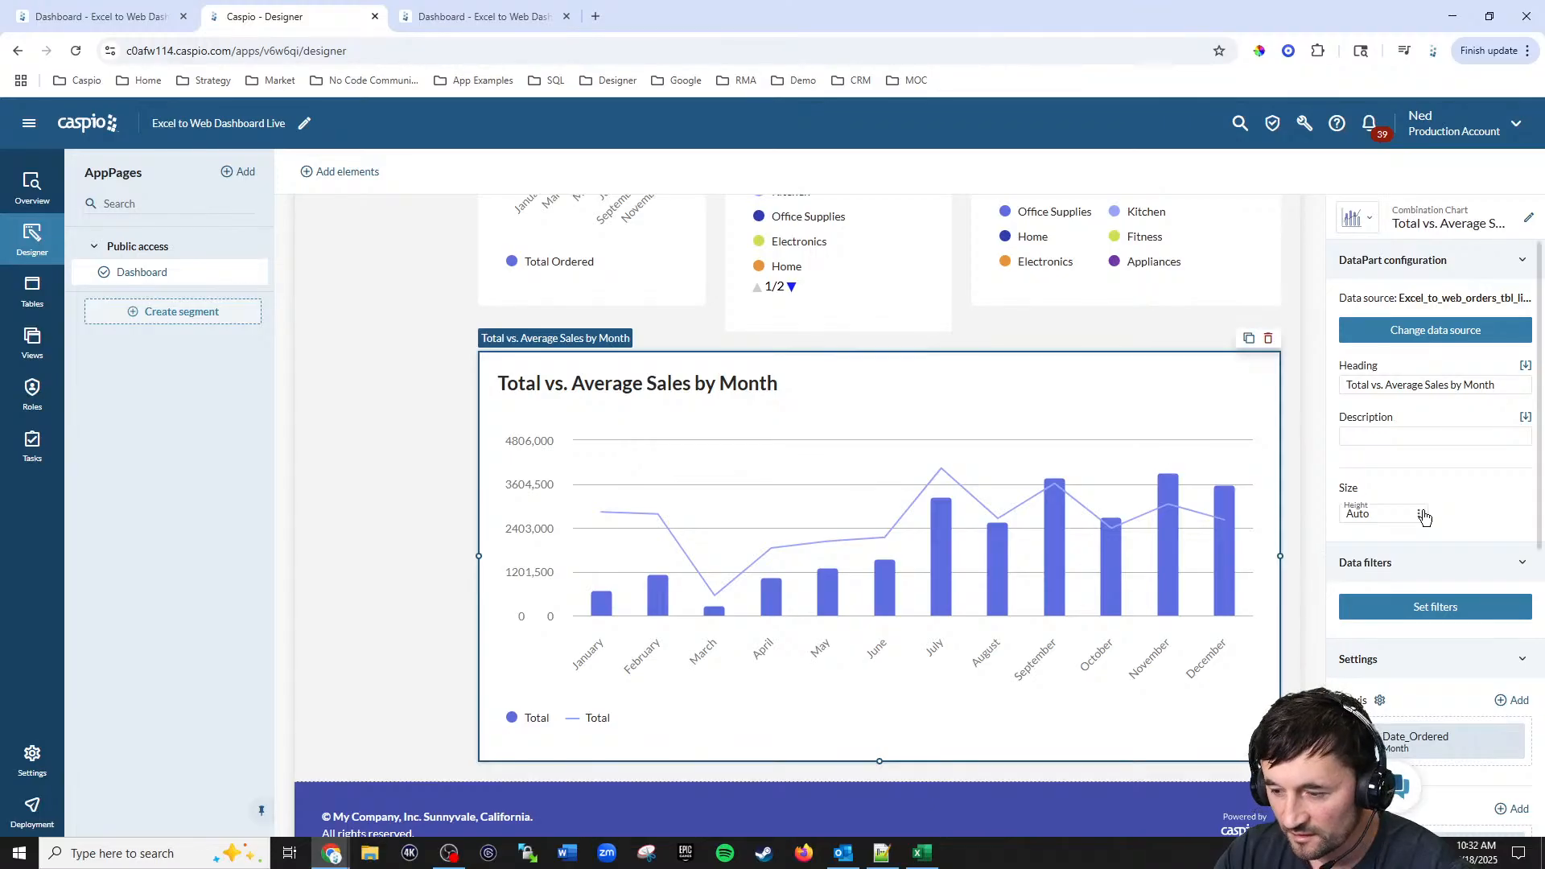
# Step: Refresh the live dashboard and review the new Total vs. Average Sales by Month chart
pyautogui.scroll(-4, 1436, 523)
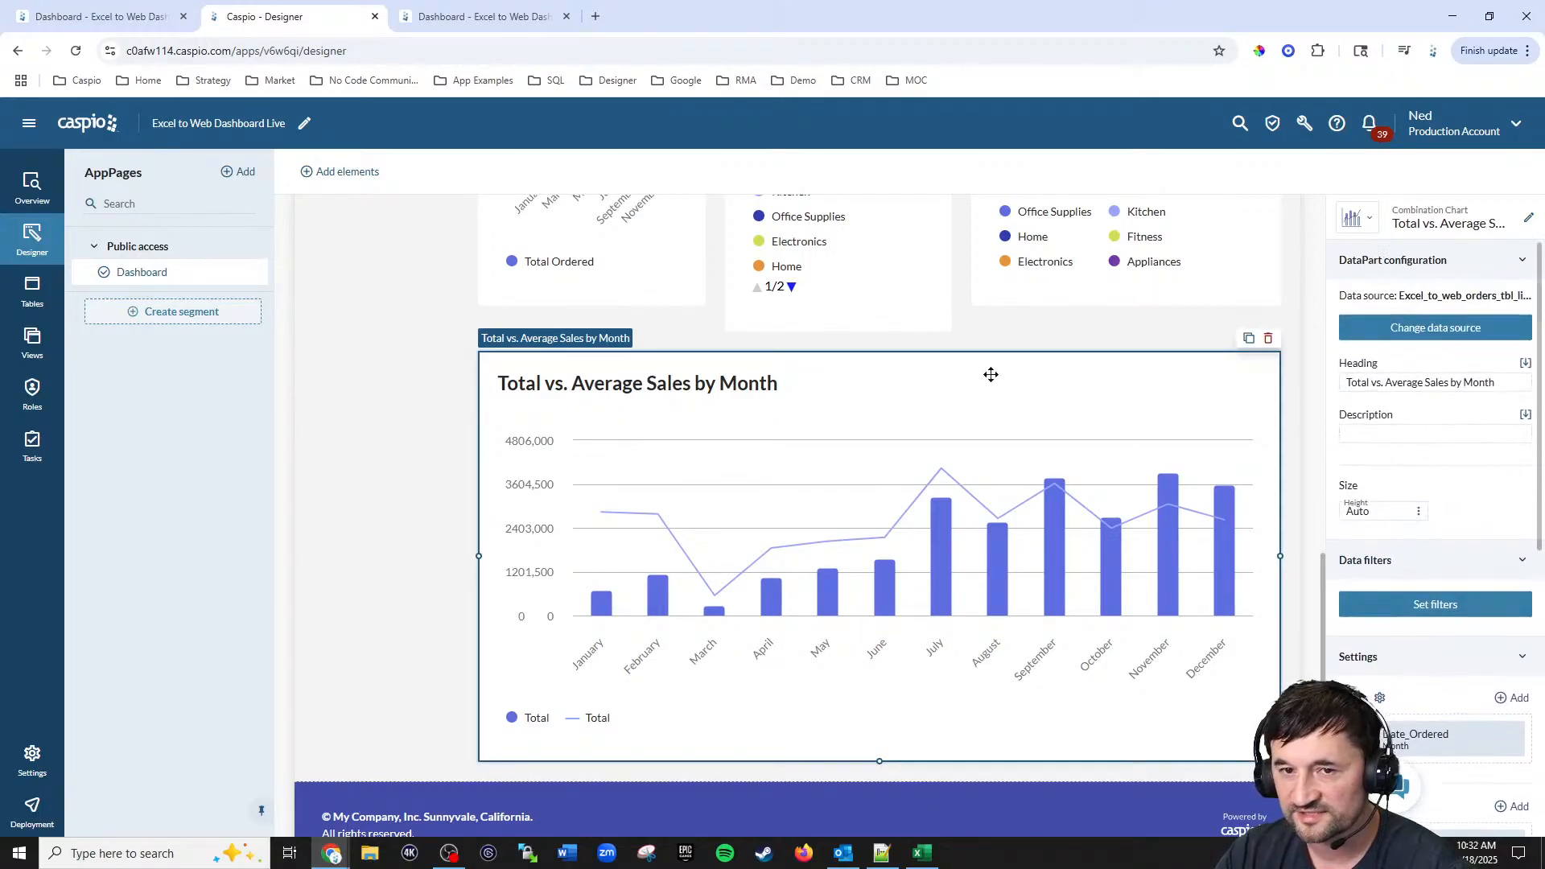
pyautogui.click(481, 16)
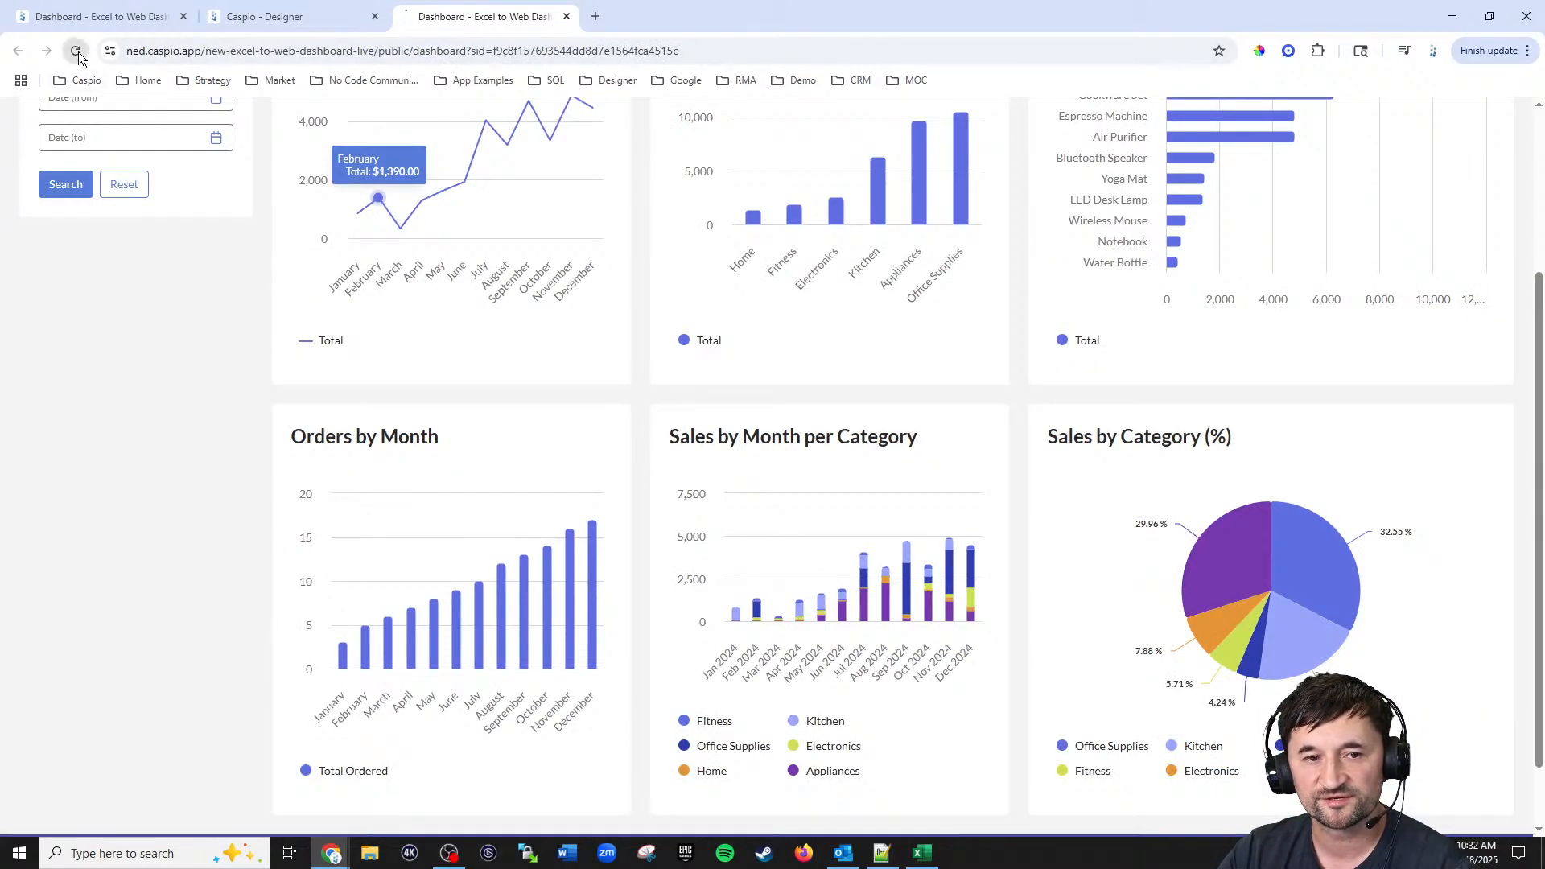
pyautogui.press('F5')
pyautogui.scroll(-9, 1181, 338)
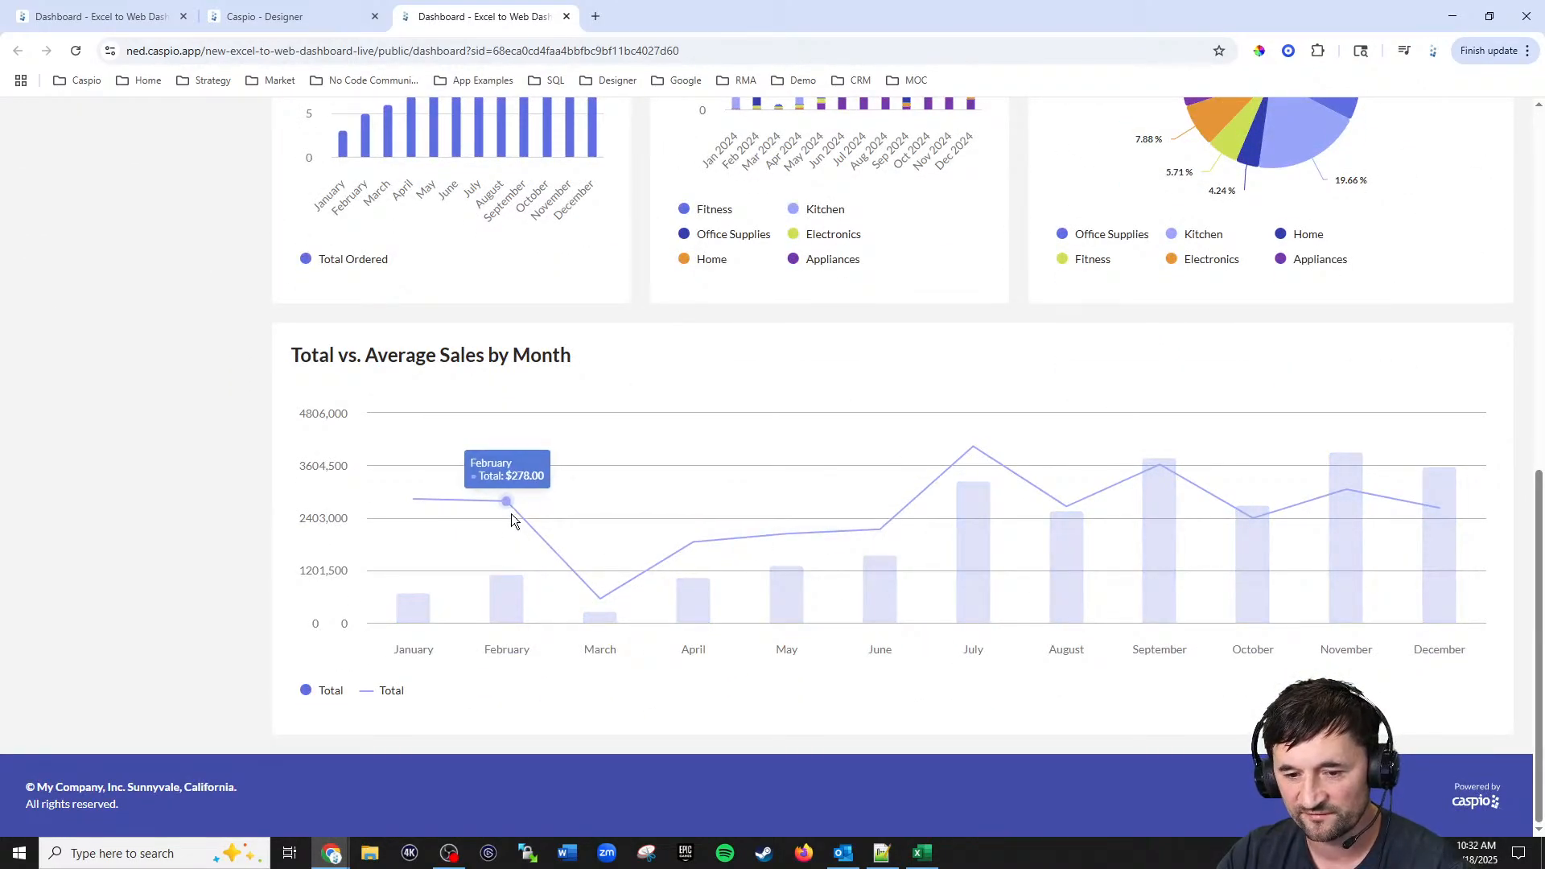
pyautogui.moveTo(602, 588)
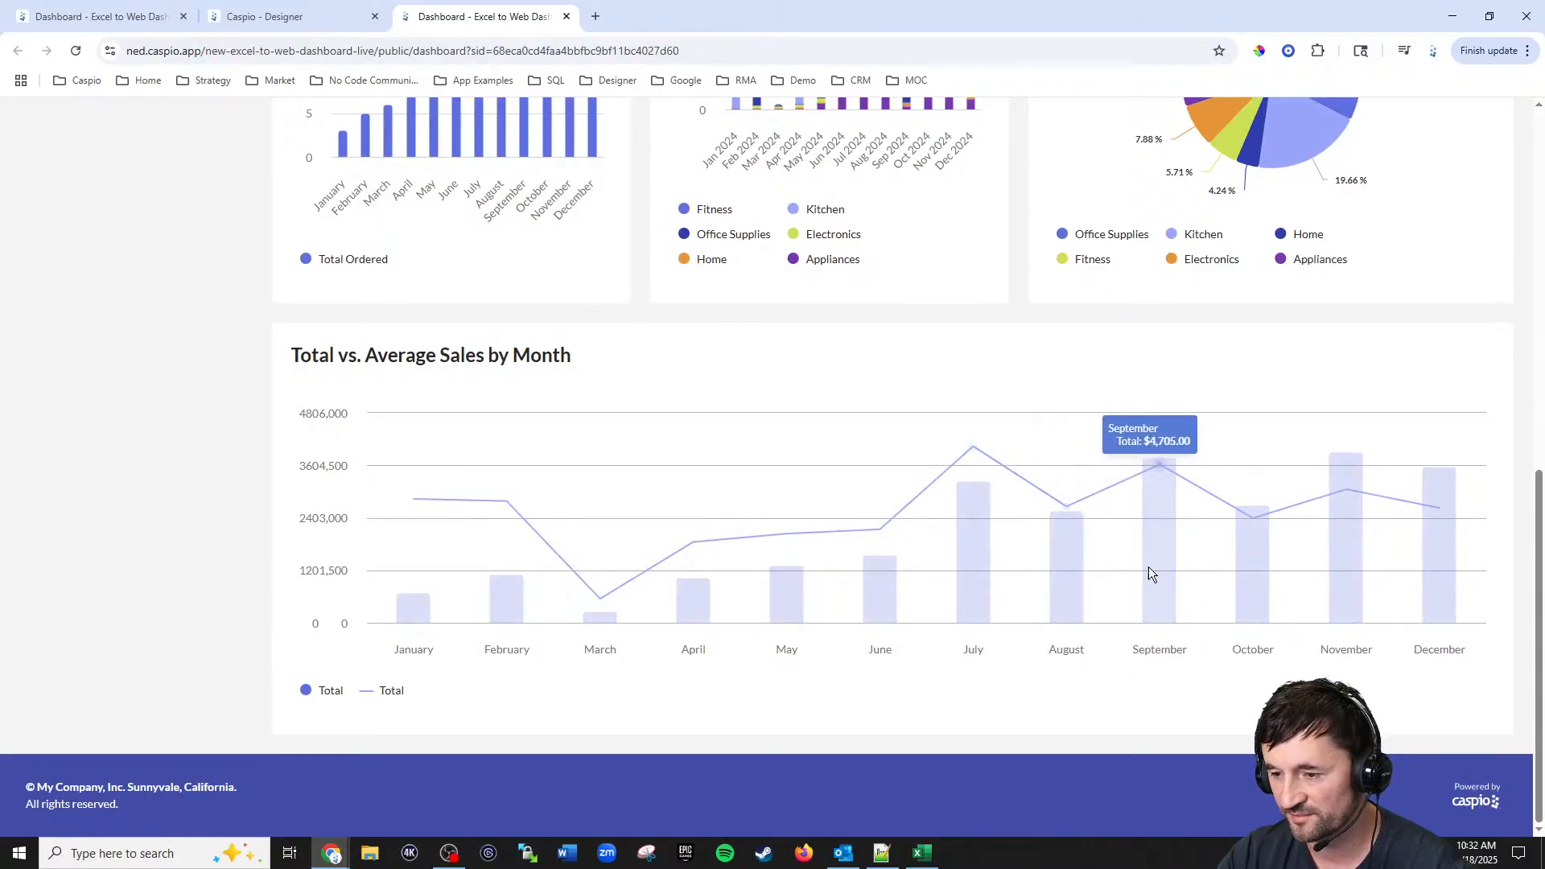
pyautogui.scroll(7, 979, 565)
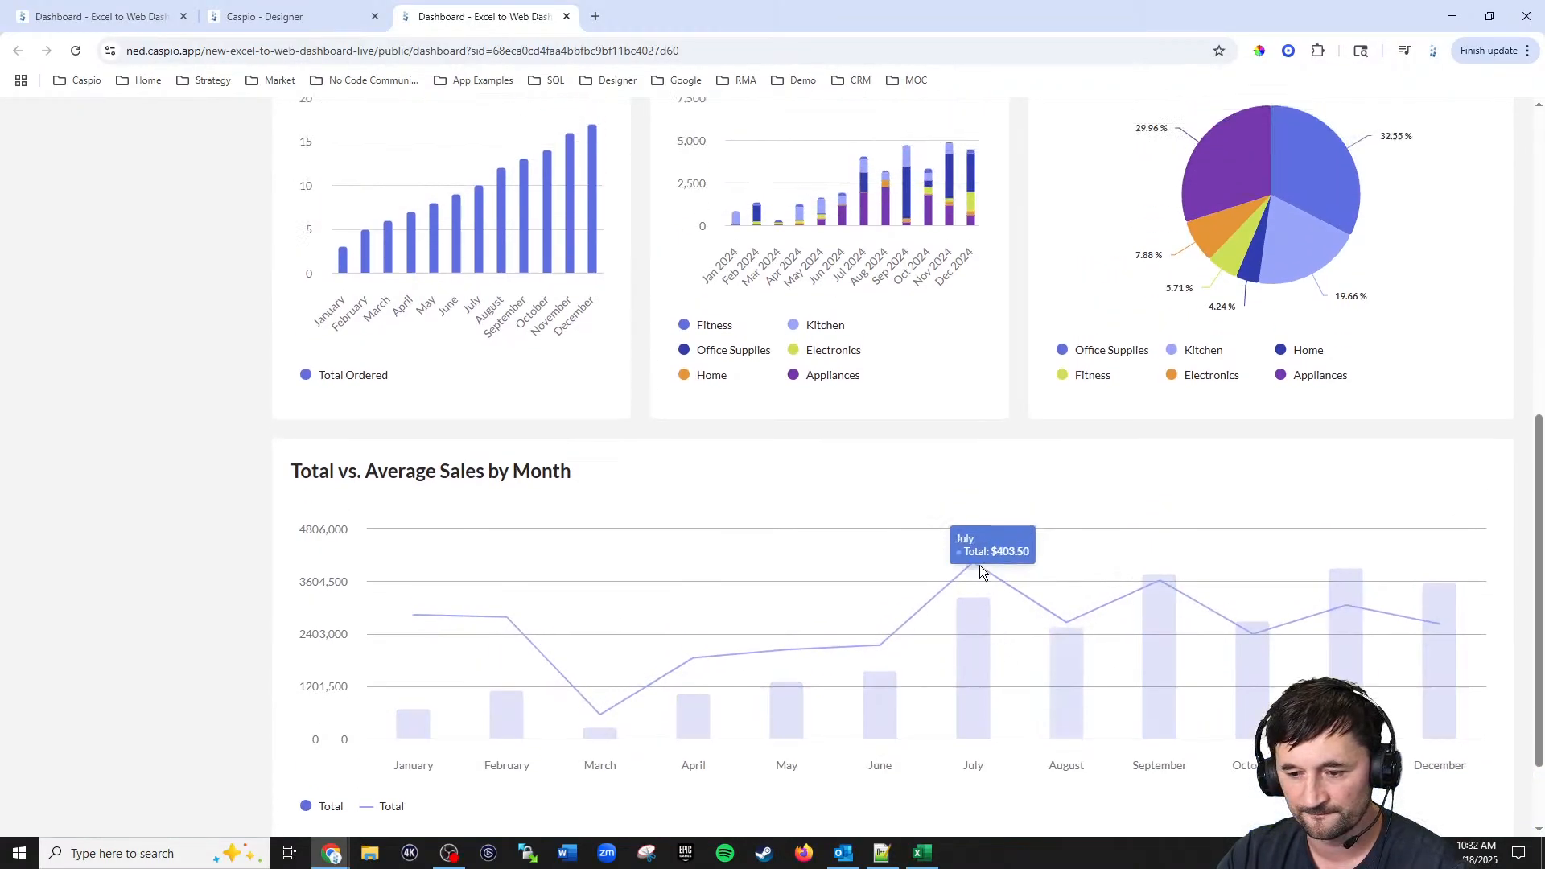
pyautogui.scroll(3, 977, 556)
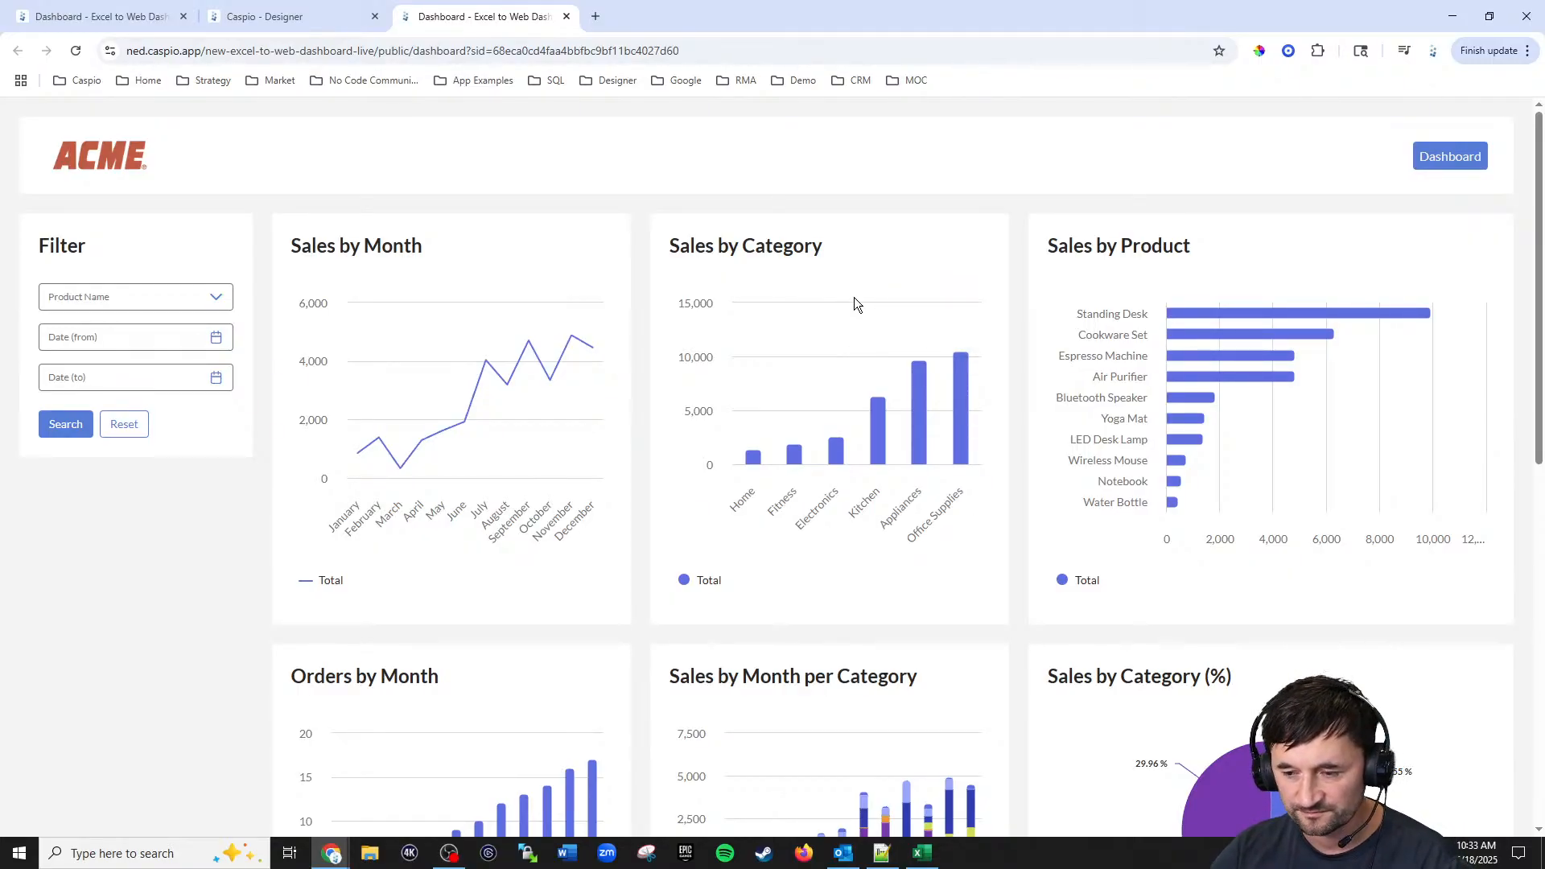
pyautogui.scroll(-8, 858, 300)
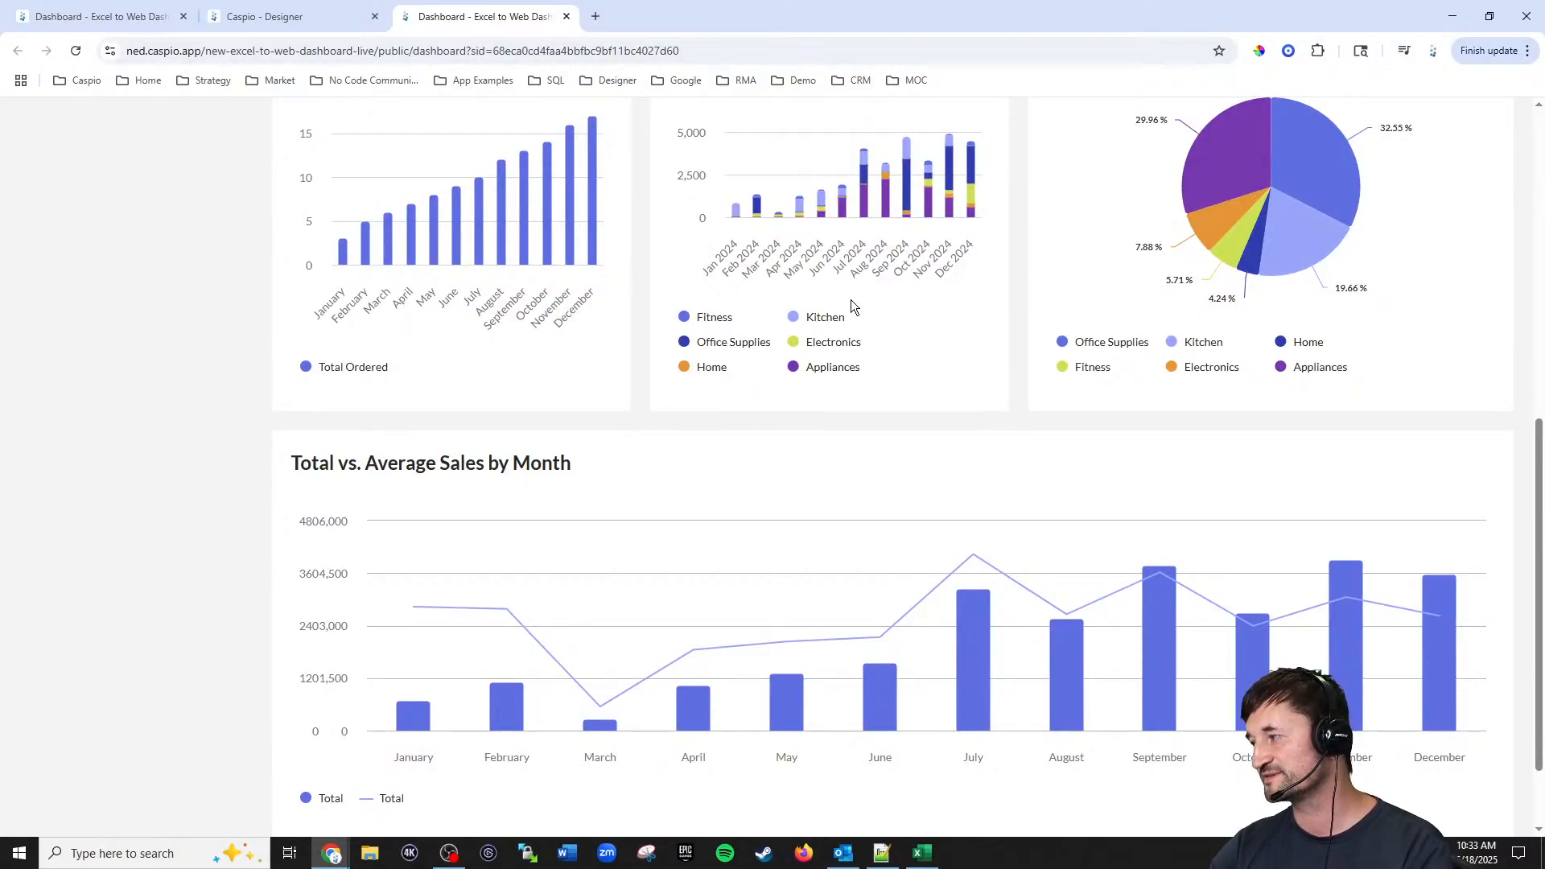
pyautogui.scroll(8, 851, 300)
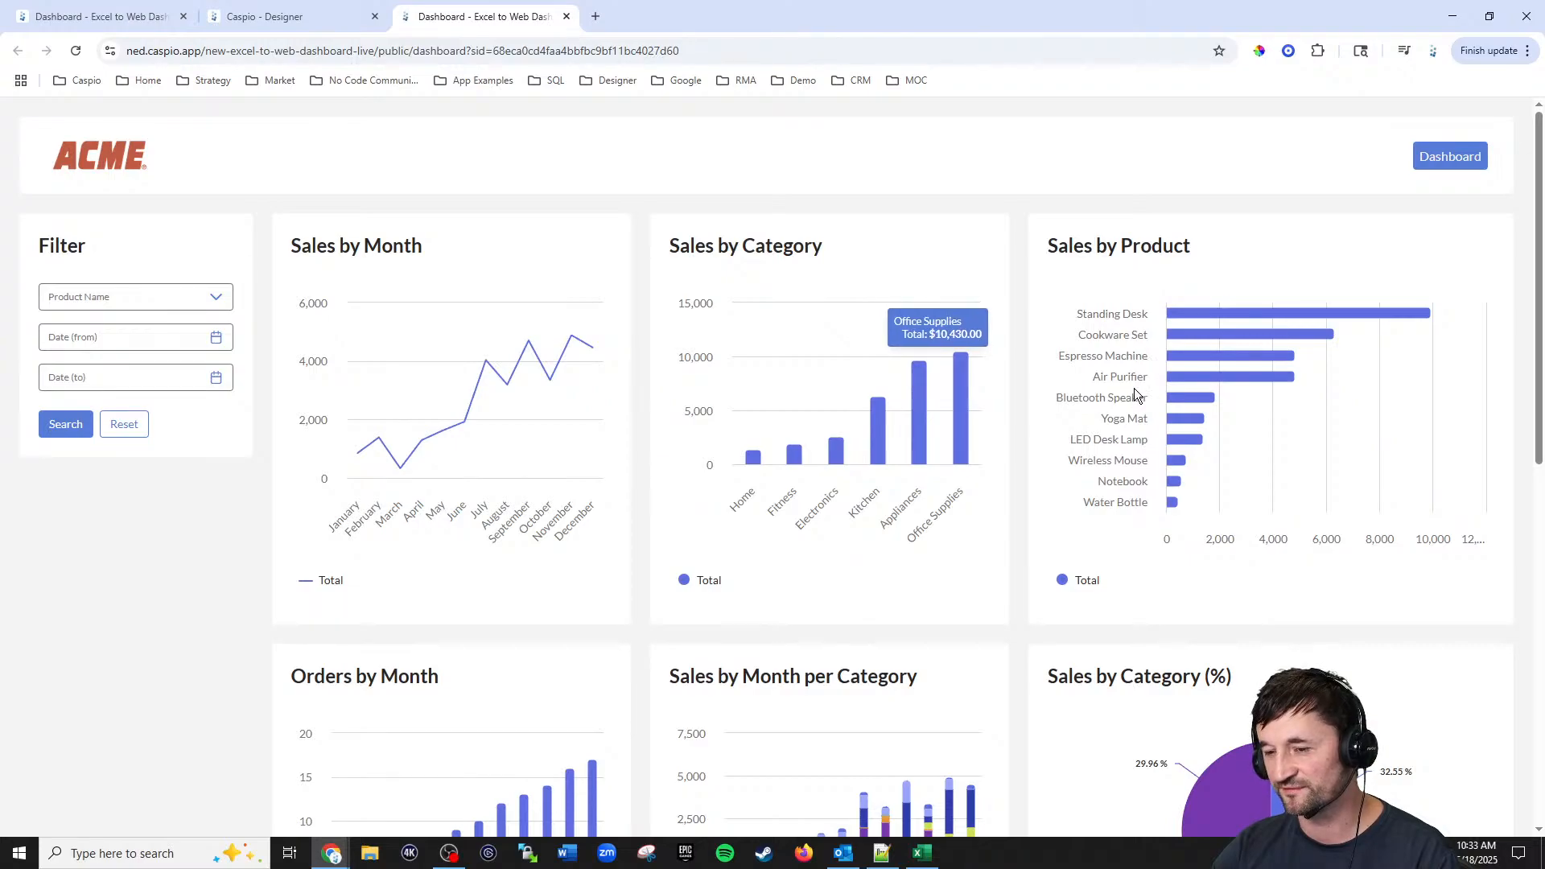
pyautogui.scroll(-3, 925, 458)
pyautogui.scroll(-5, 1189, 444)
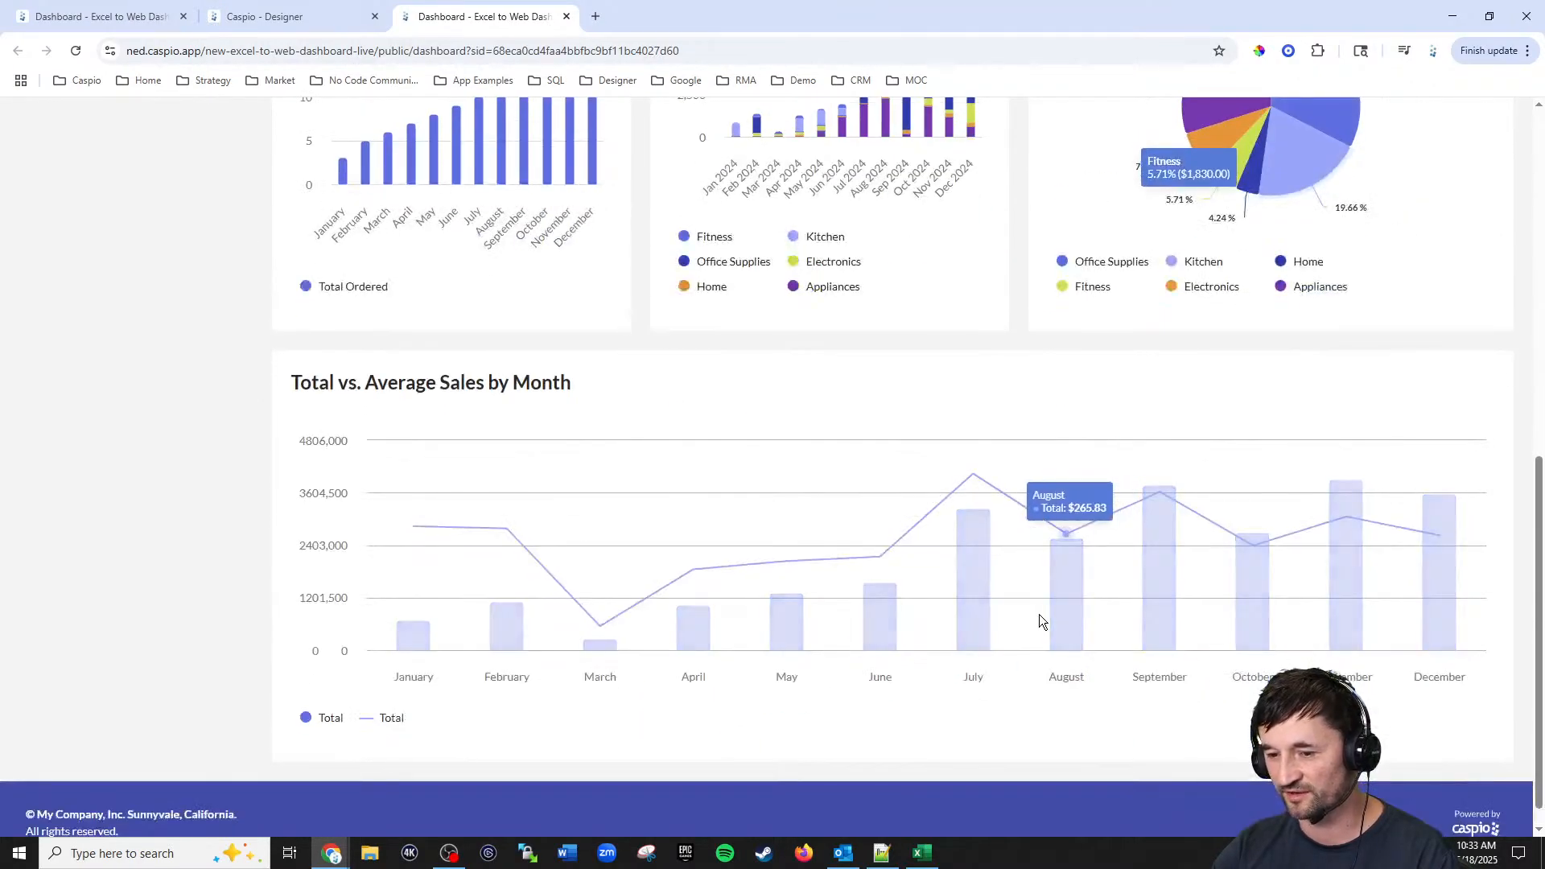
pyautogui.scroll(10, 1040, 615)
pyautogui.click(307, 16)
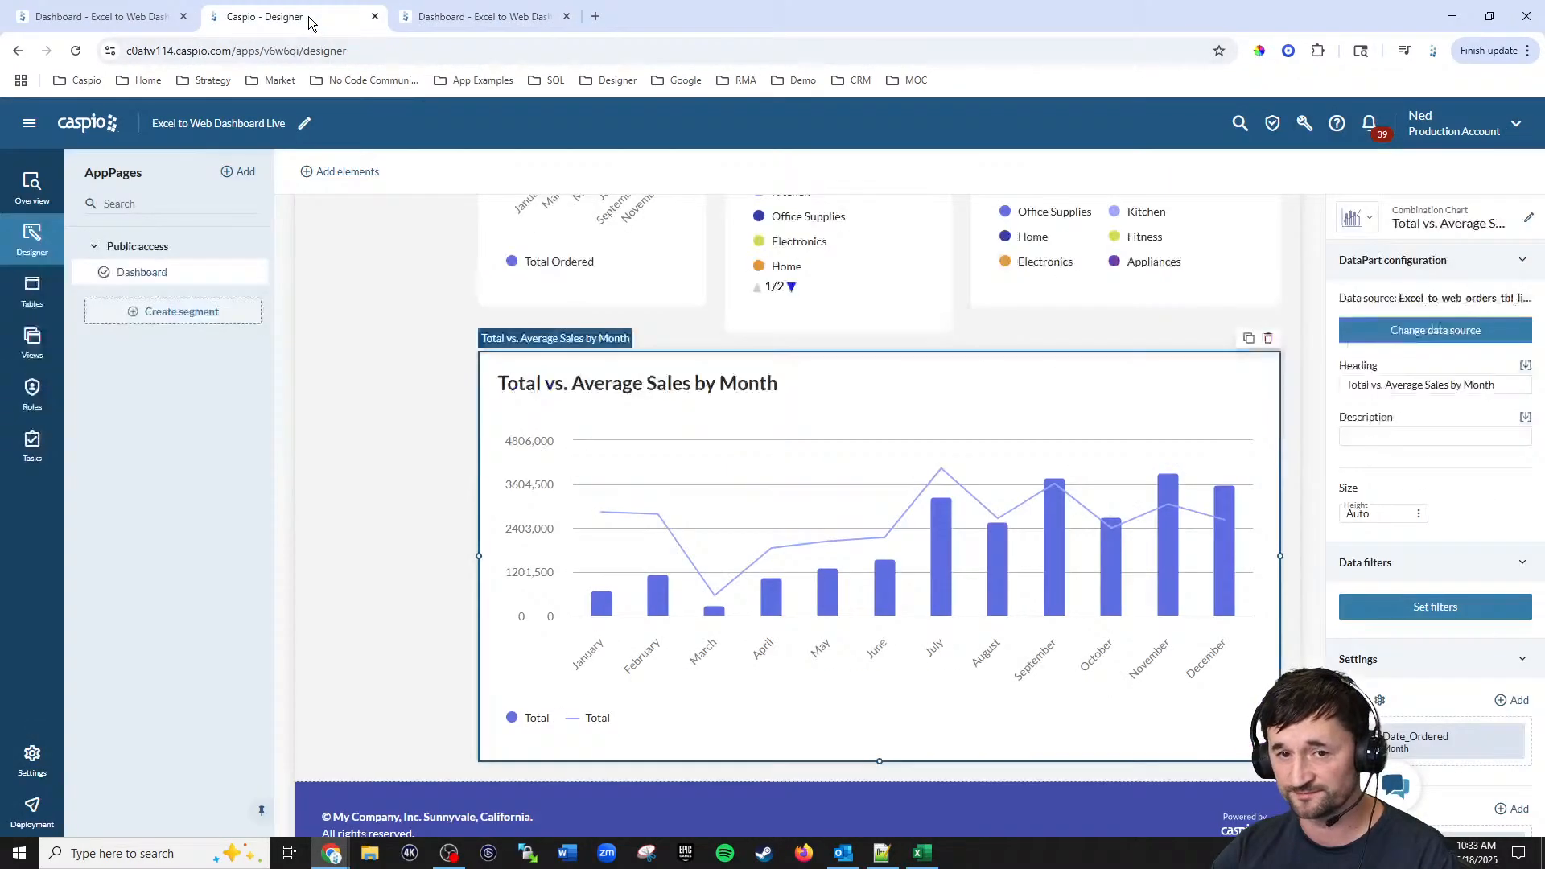
# Step: Inspect the data filters on the Sales by Category and Sales by Month charts
pyautogui.scroll(8, 967, 451)
pyautogui.click(845, 404)
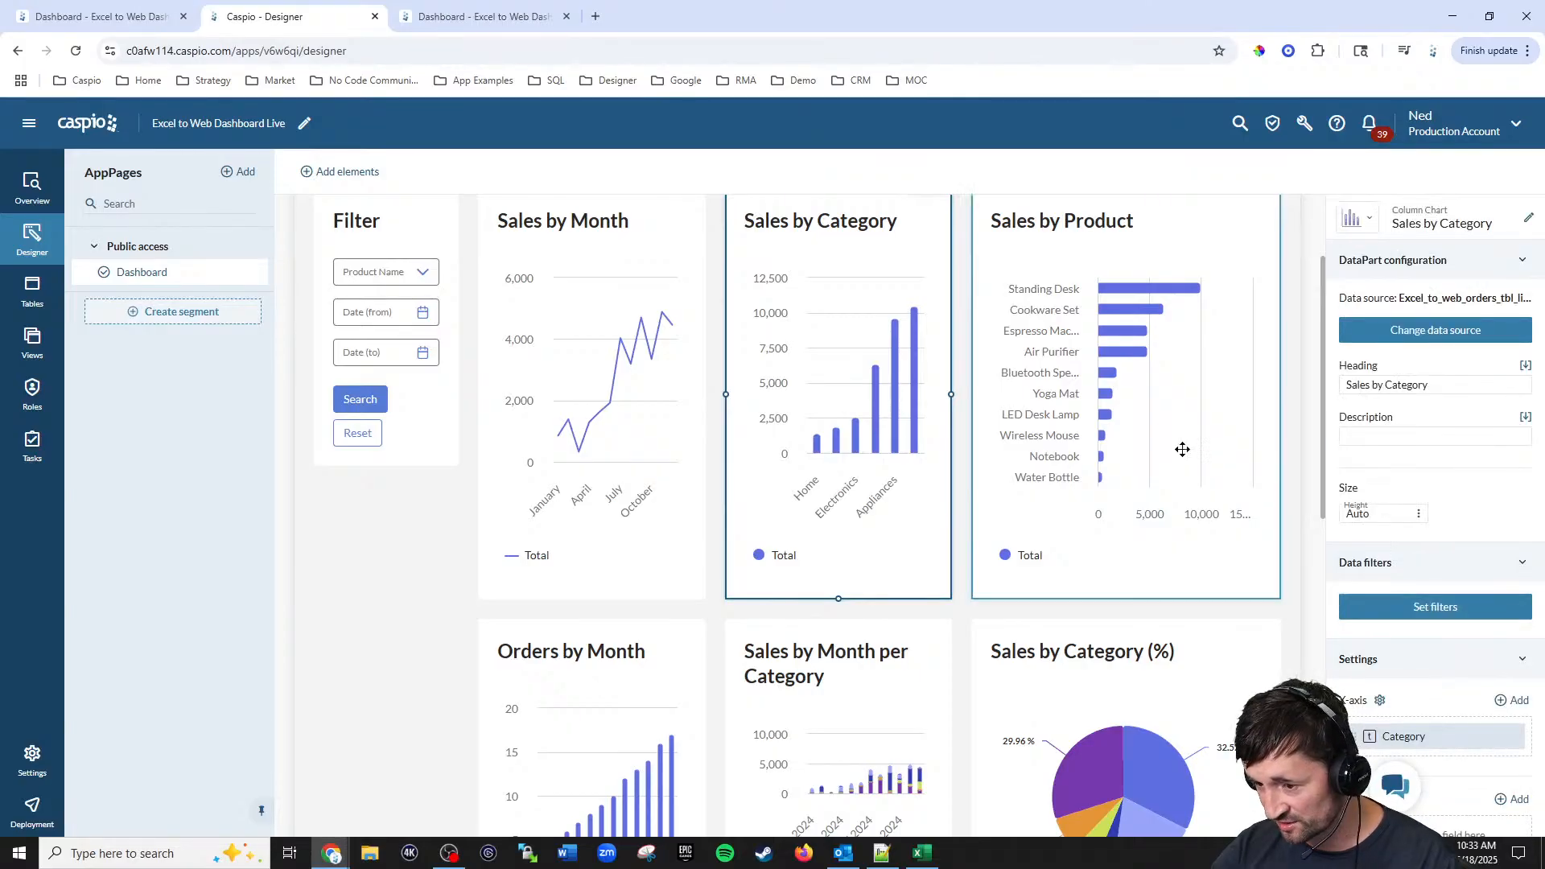
pyautogui.click(1434, 611)
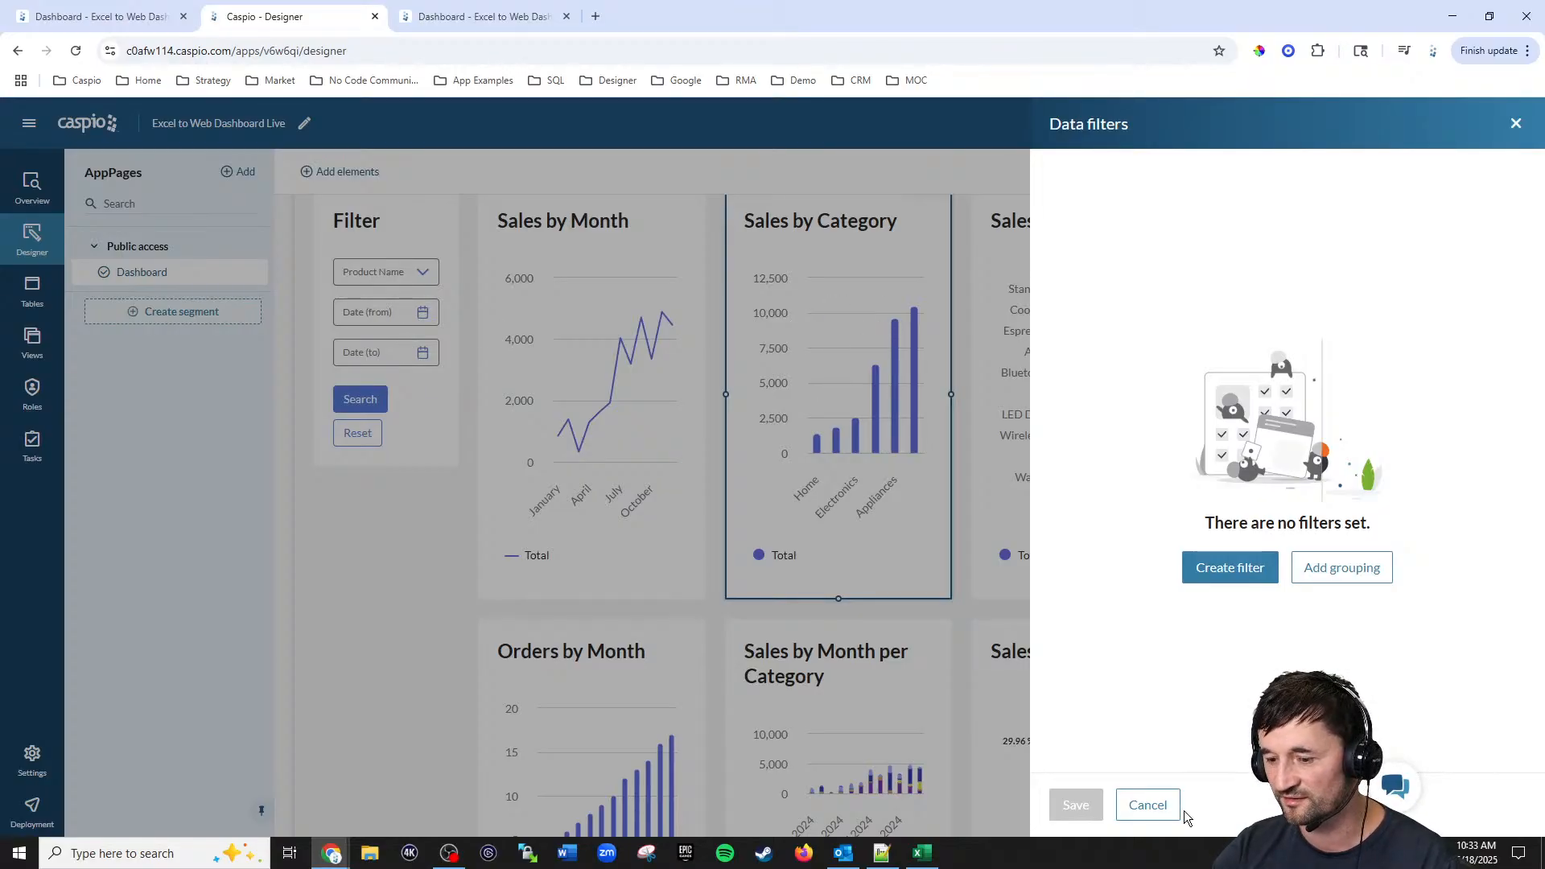
pyautogui.click(1159, 805)
pyautogui.click(576, 442)
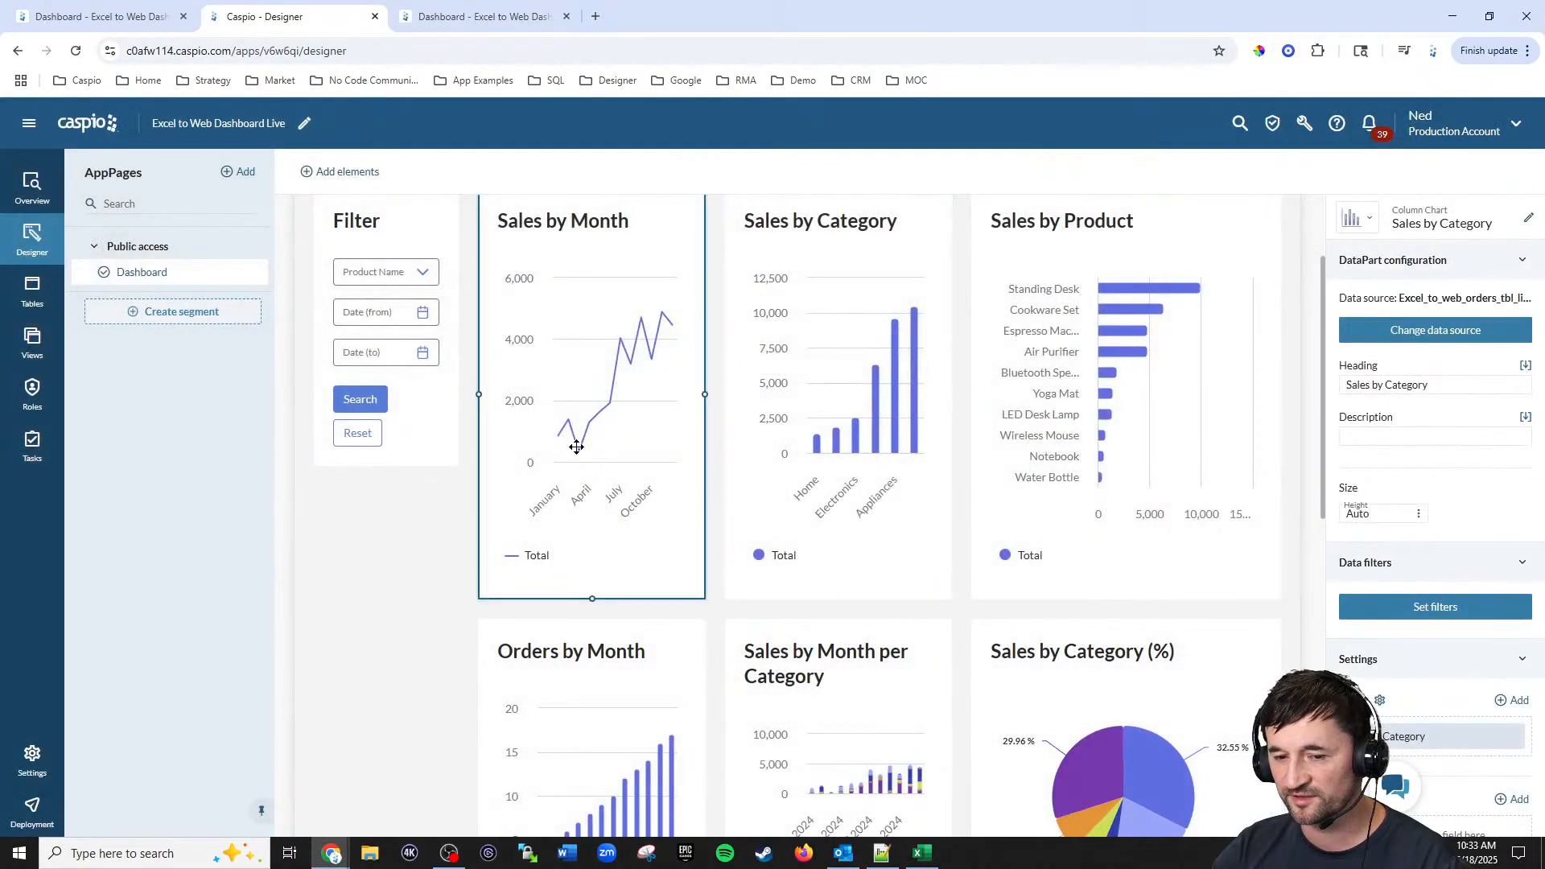
pyautogui.click(1429, 614)
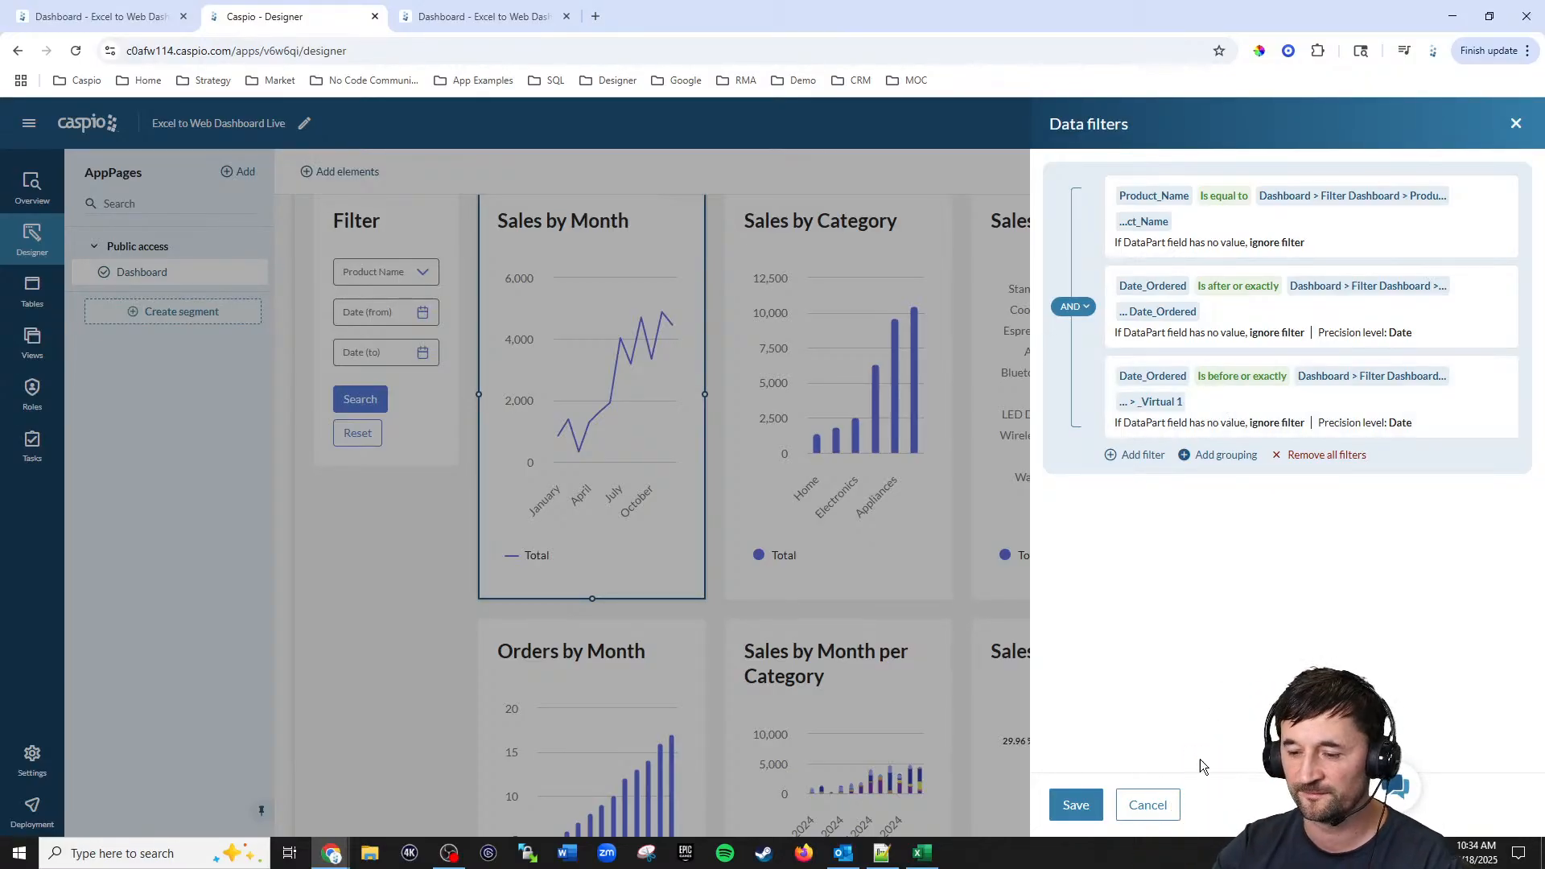
pyautogui.click(1079, 804)
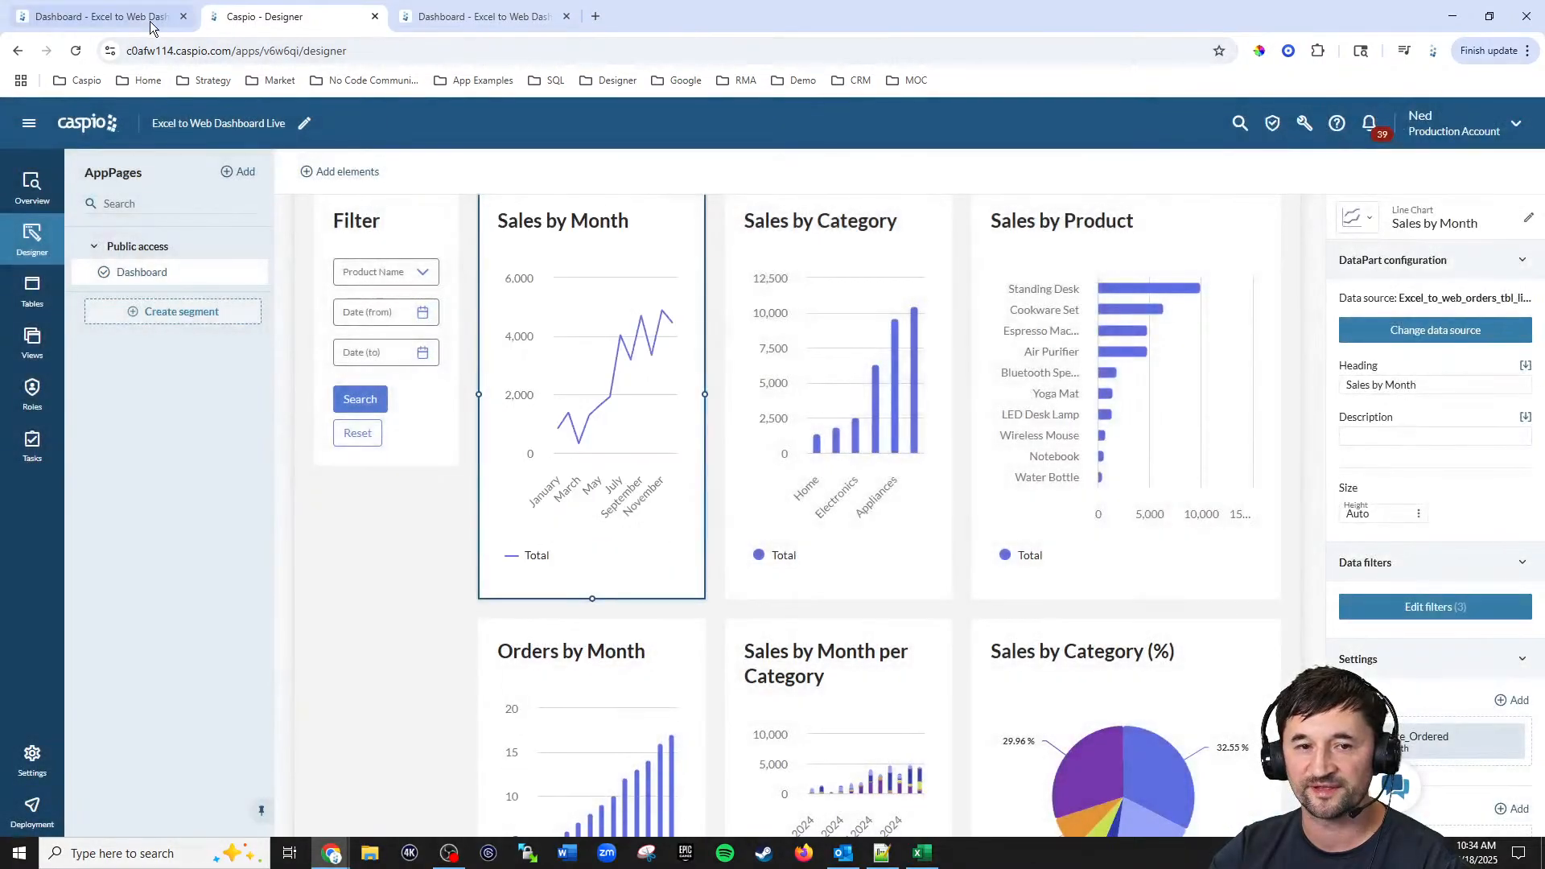
# Step: Filter the reference dashboard by the product Cookware Set and run the search
pyautogui.click(150, 27)
pyautogui.click(483, 16)
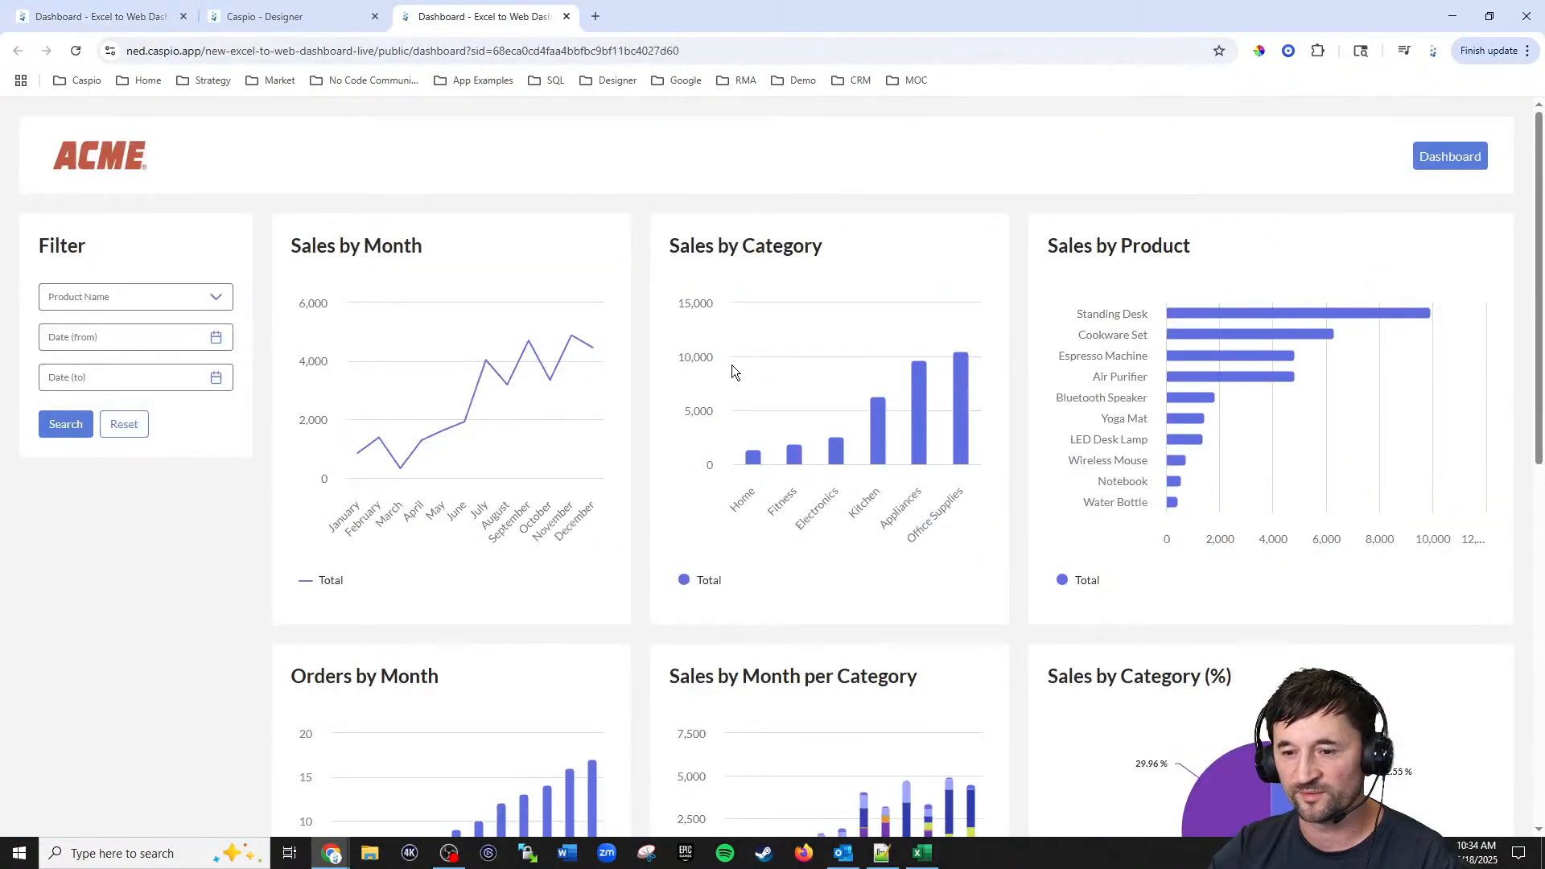
pyautogui.scroll(-6, 727, 371)
pyautogui.scroll(6, 727, 370)
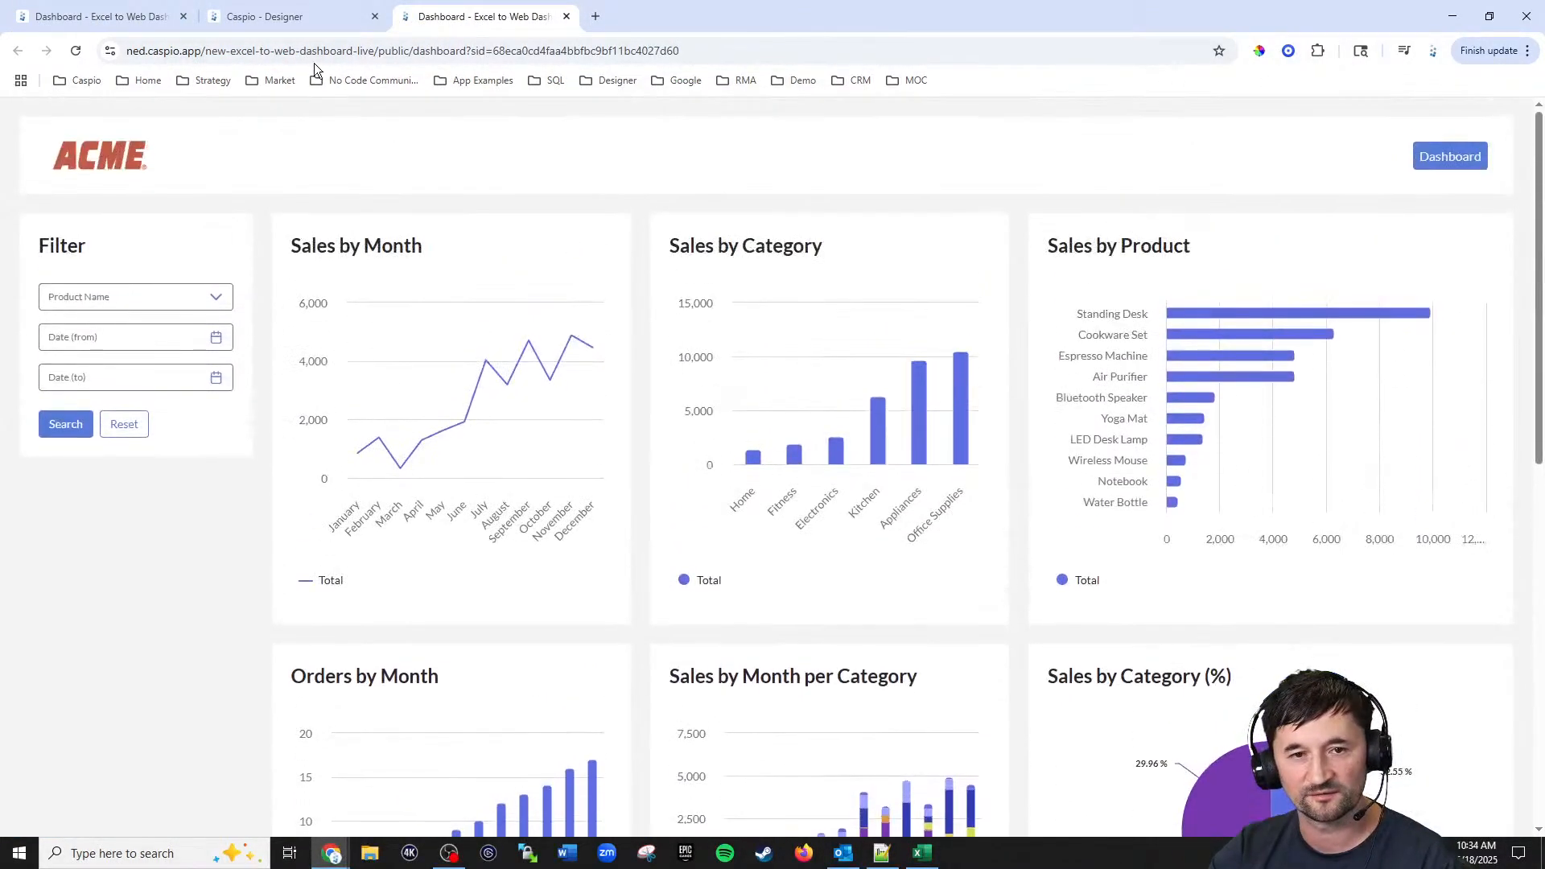
pyautogui.click(97, 16)
pyautogui.scroll(10, 903, 403)
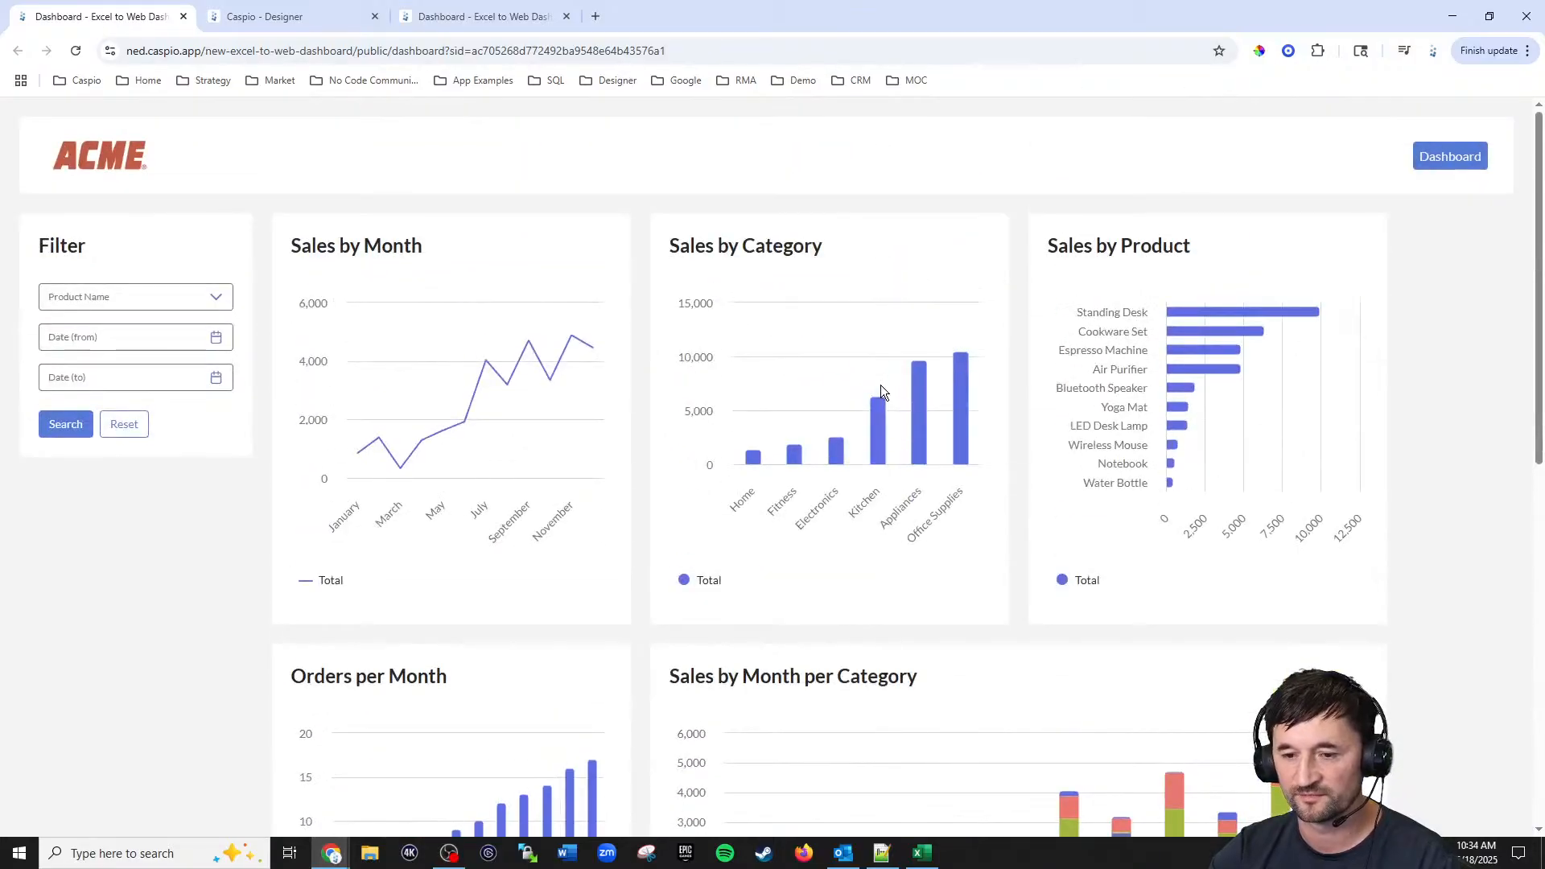
pyautogui.click(167, 297)
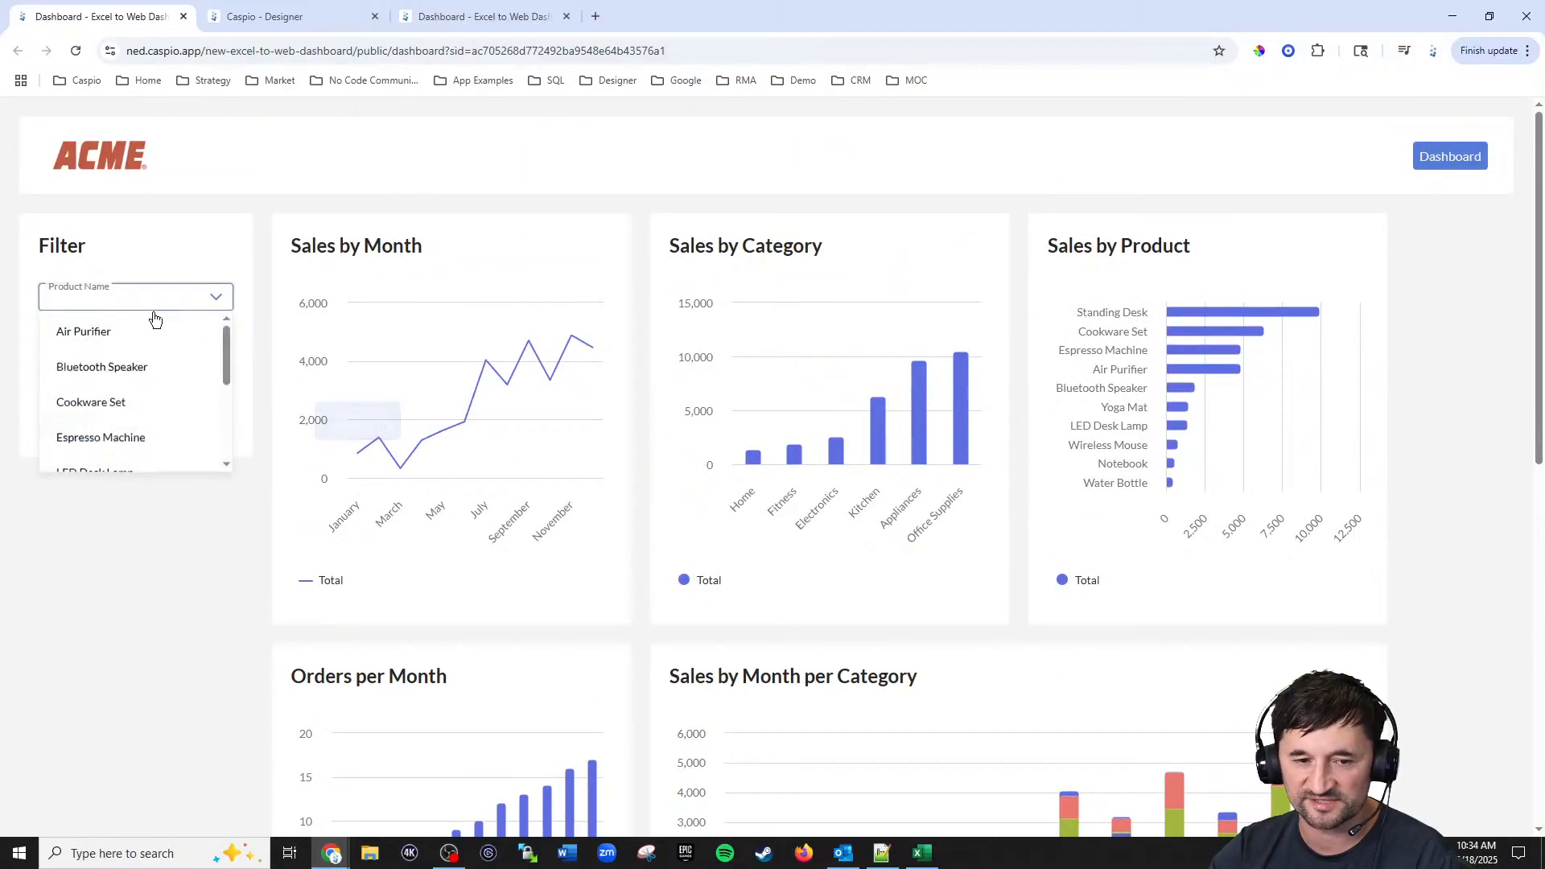
pyautogui.click(114, 405)
pyautogui.click(65, 424)
# Step: Clear the product filter, rerun the search, and review the charts down to the combination chart
pyautogui.scroll(-1, 1418, 356)
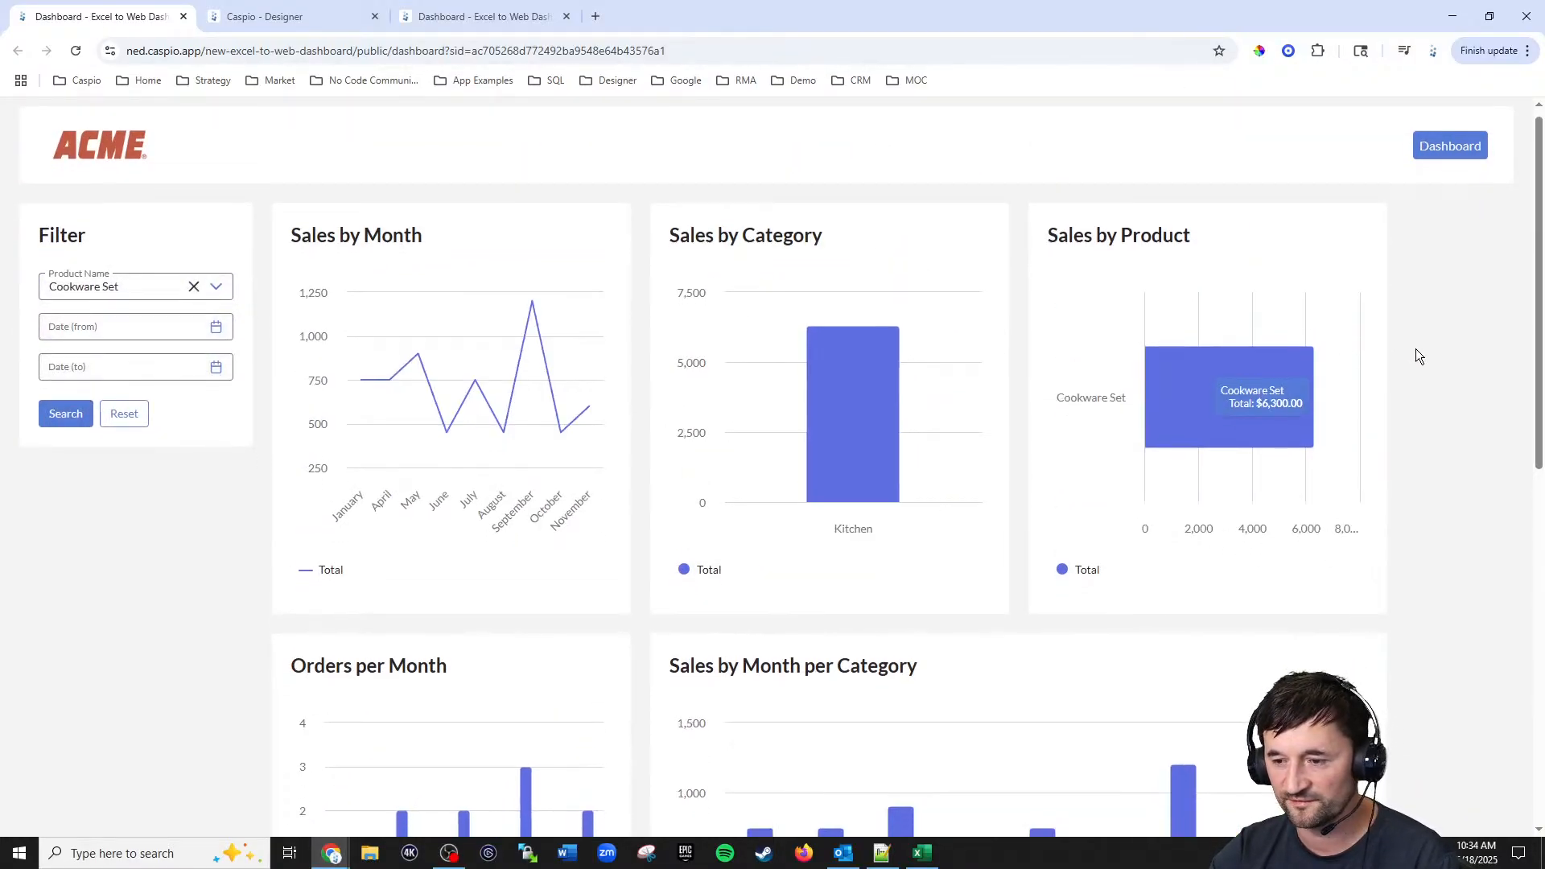
pyautogui.scroll(-8, 1379, 346)
pyautogui.scroll(6, 1372, 344)
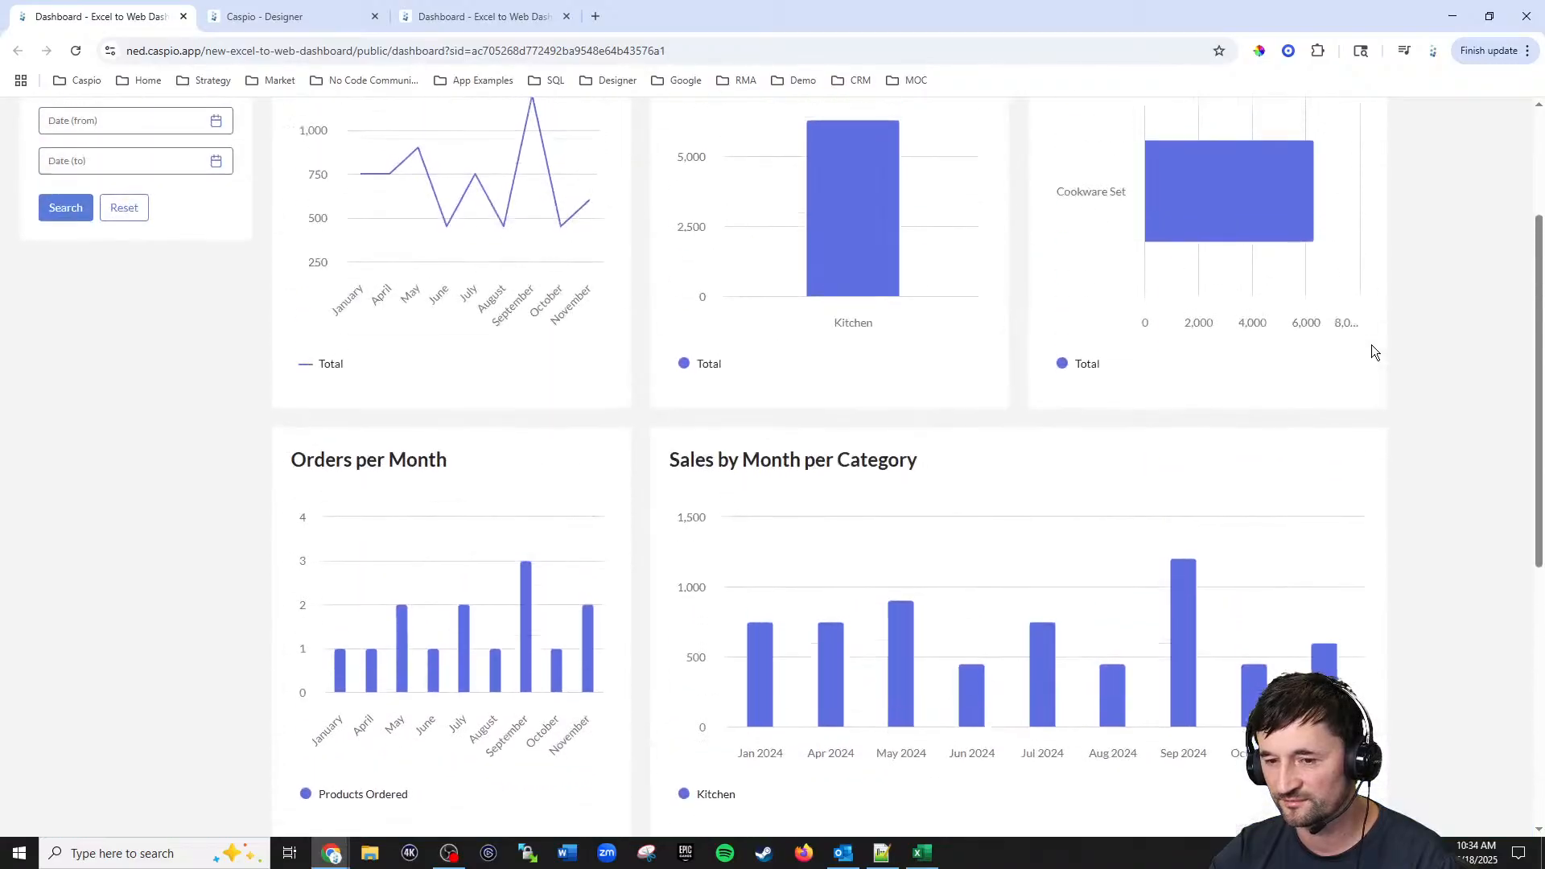
pyautogui.scroll(3, 1371, 344)
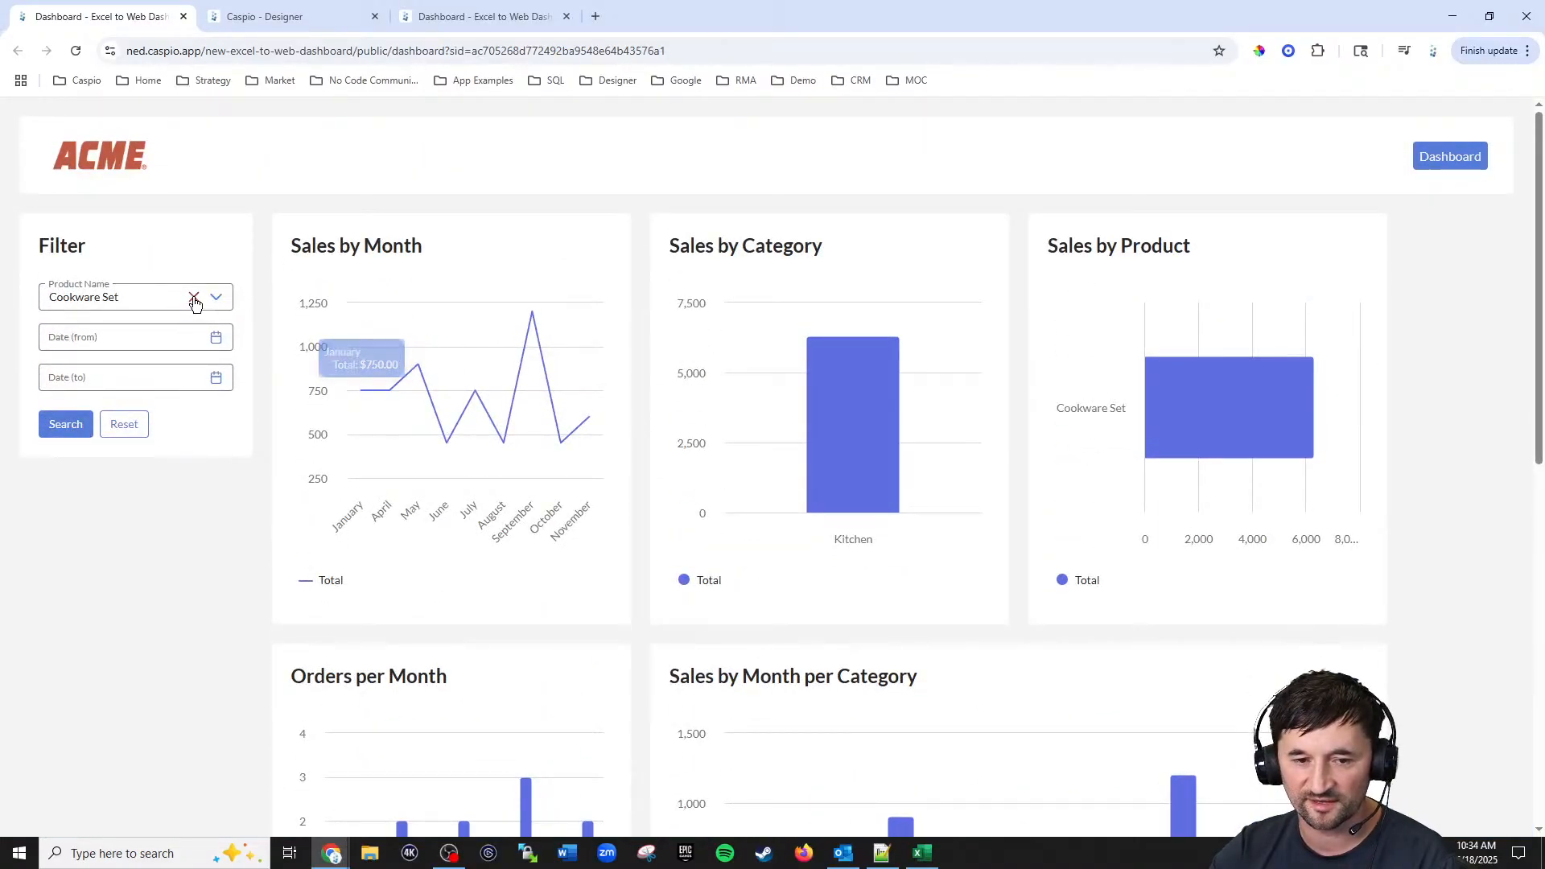
pyautogui.click(112, 432)
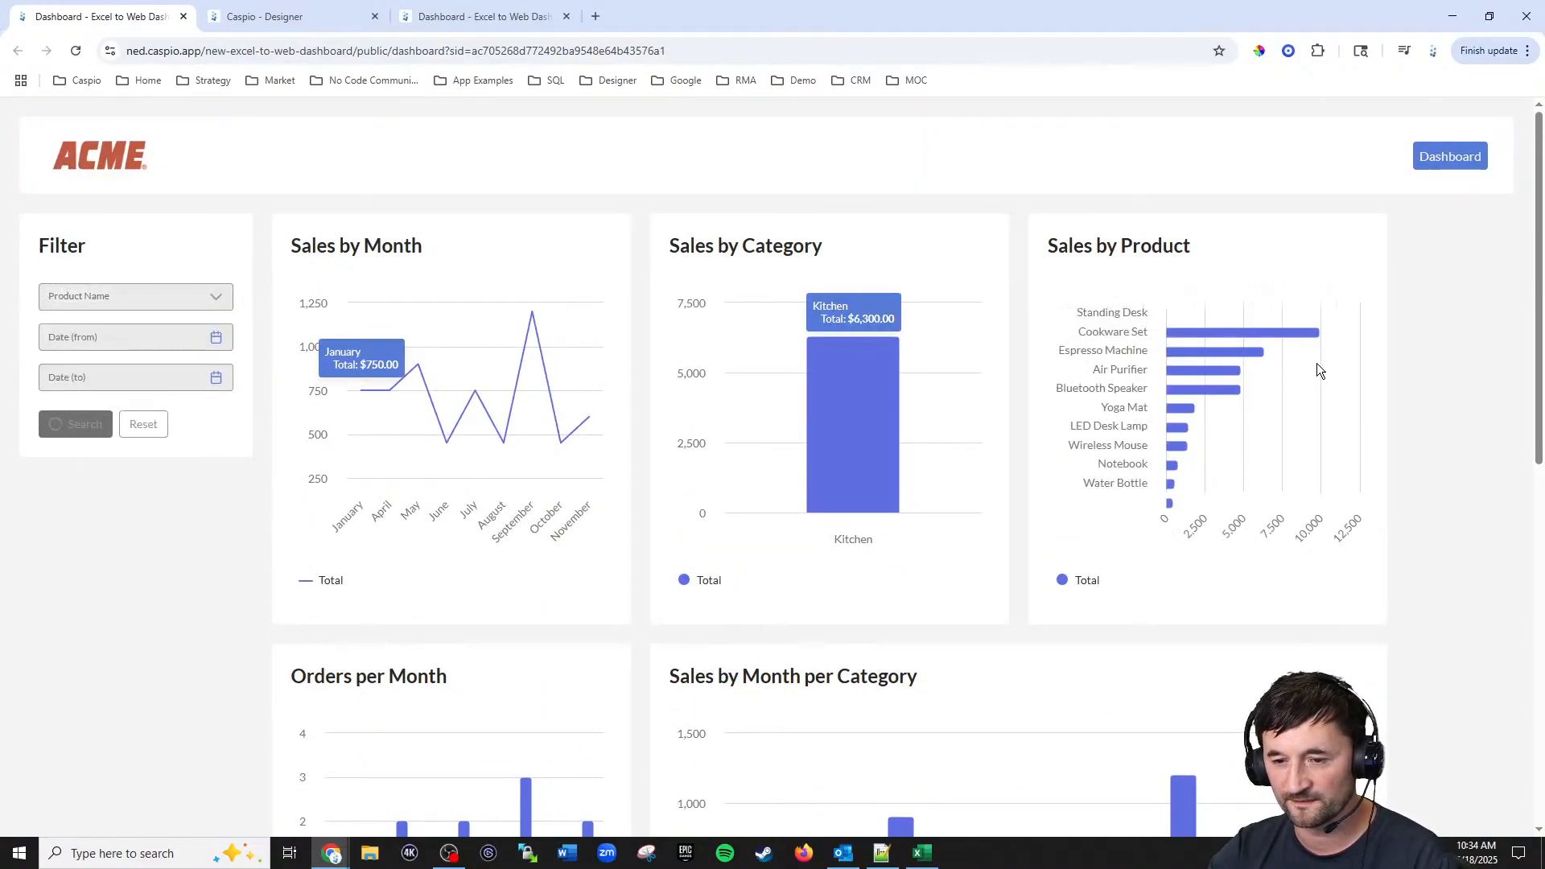
pyautogui.scroll(-5, 1448, 330)
pyautogui.scroll(-4, 1448, 331)
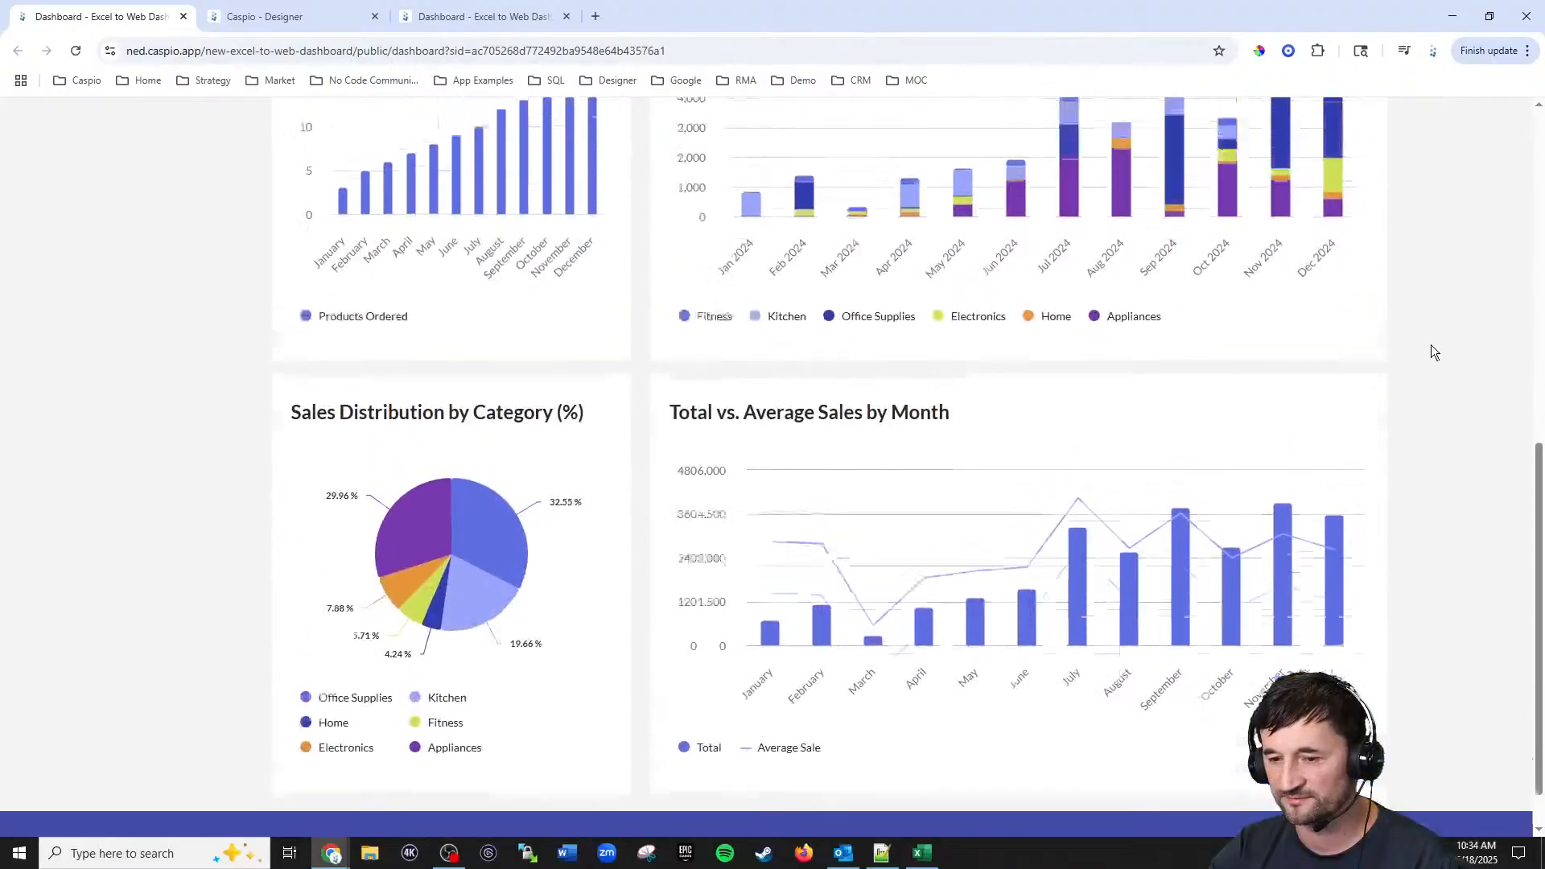
# Step: Add a new AppPage named Add Order in the Public access segment
pyautogui.scroll(9, 1435, 348)
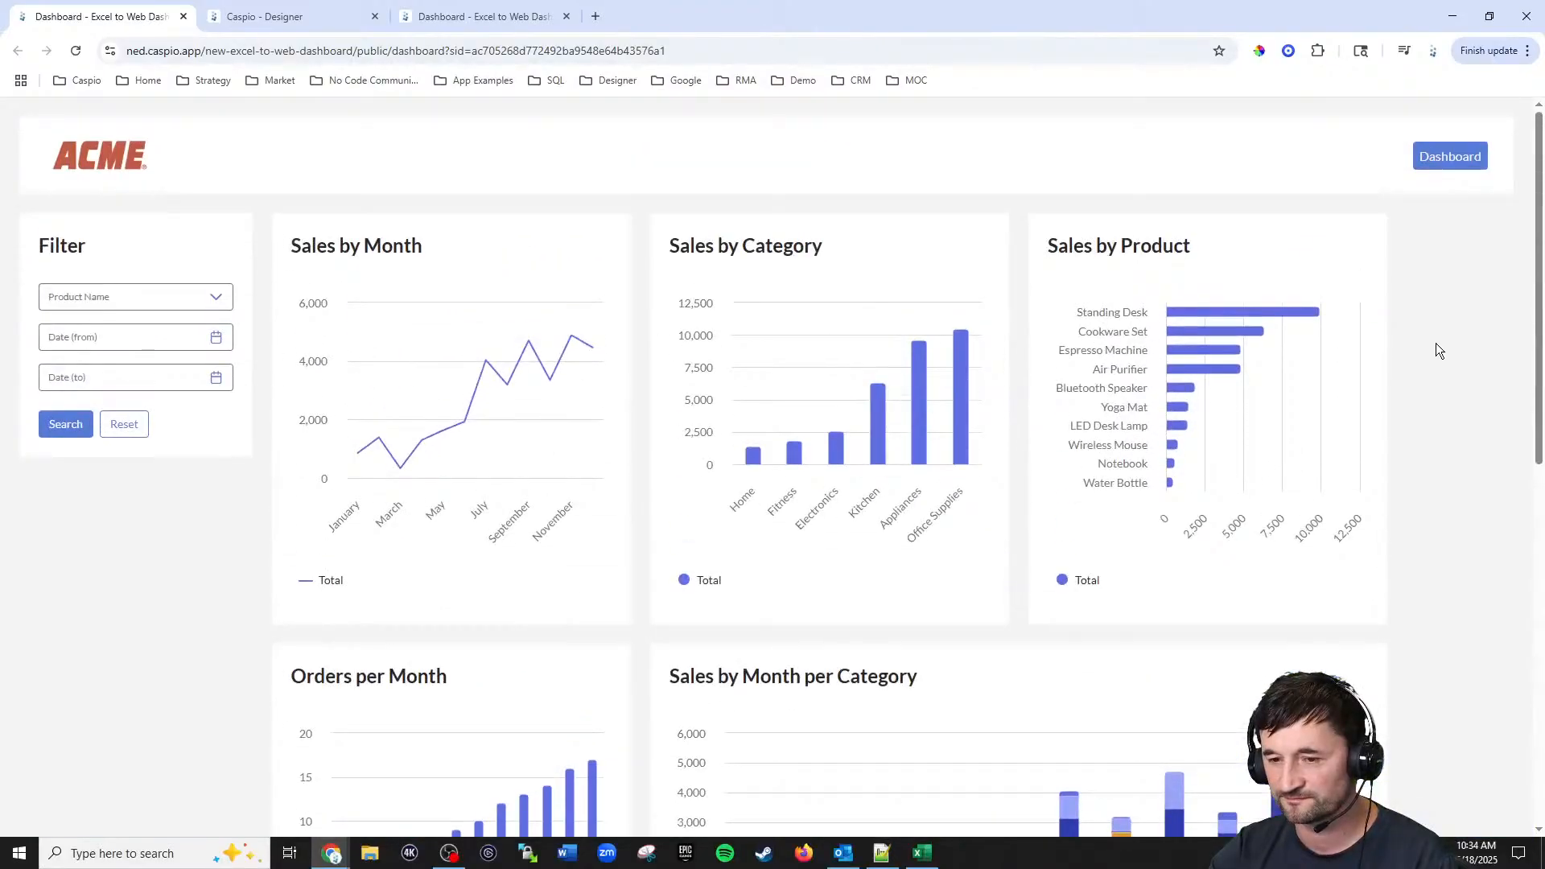
pyautogui.click(307, 27)
pyautogui.click(412, 616)
pyautogui.scroll(2, 406, 597)
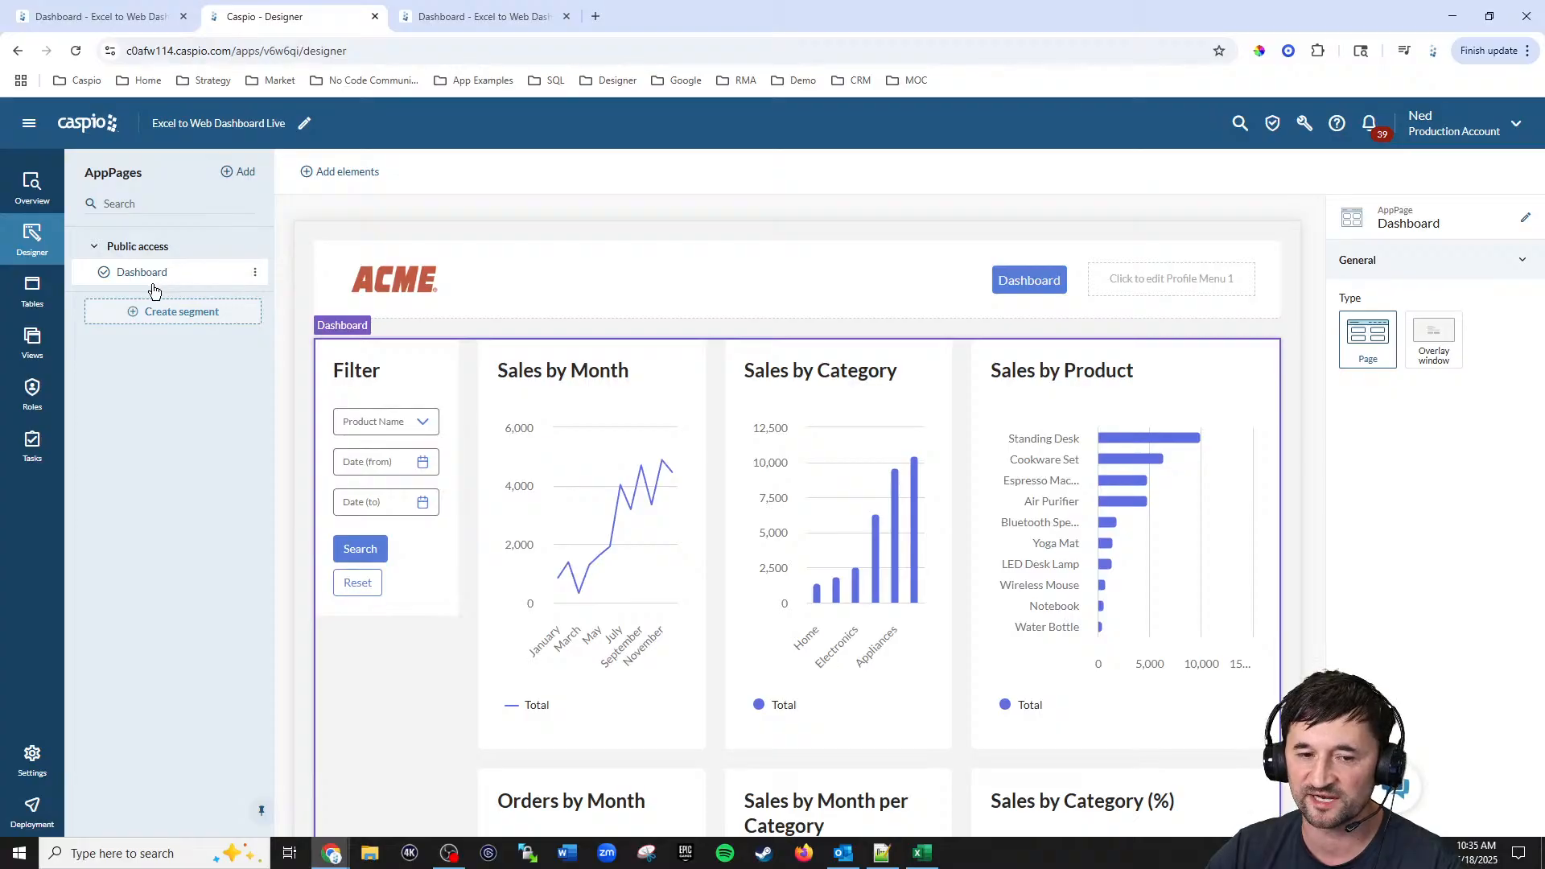
pyautogui.click(240, 172)
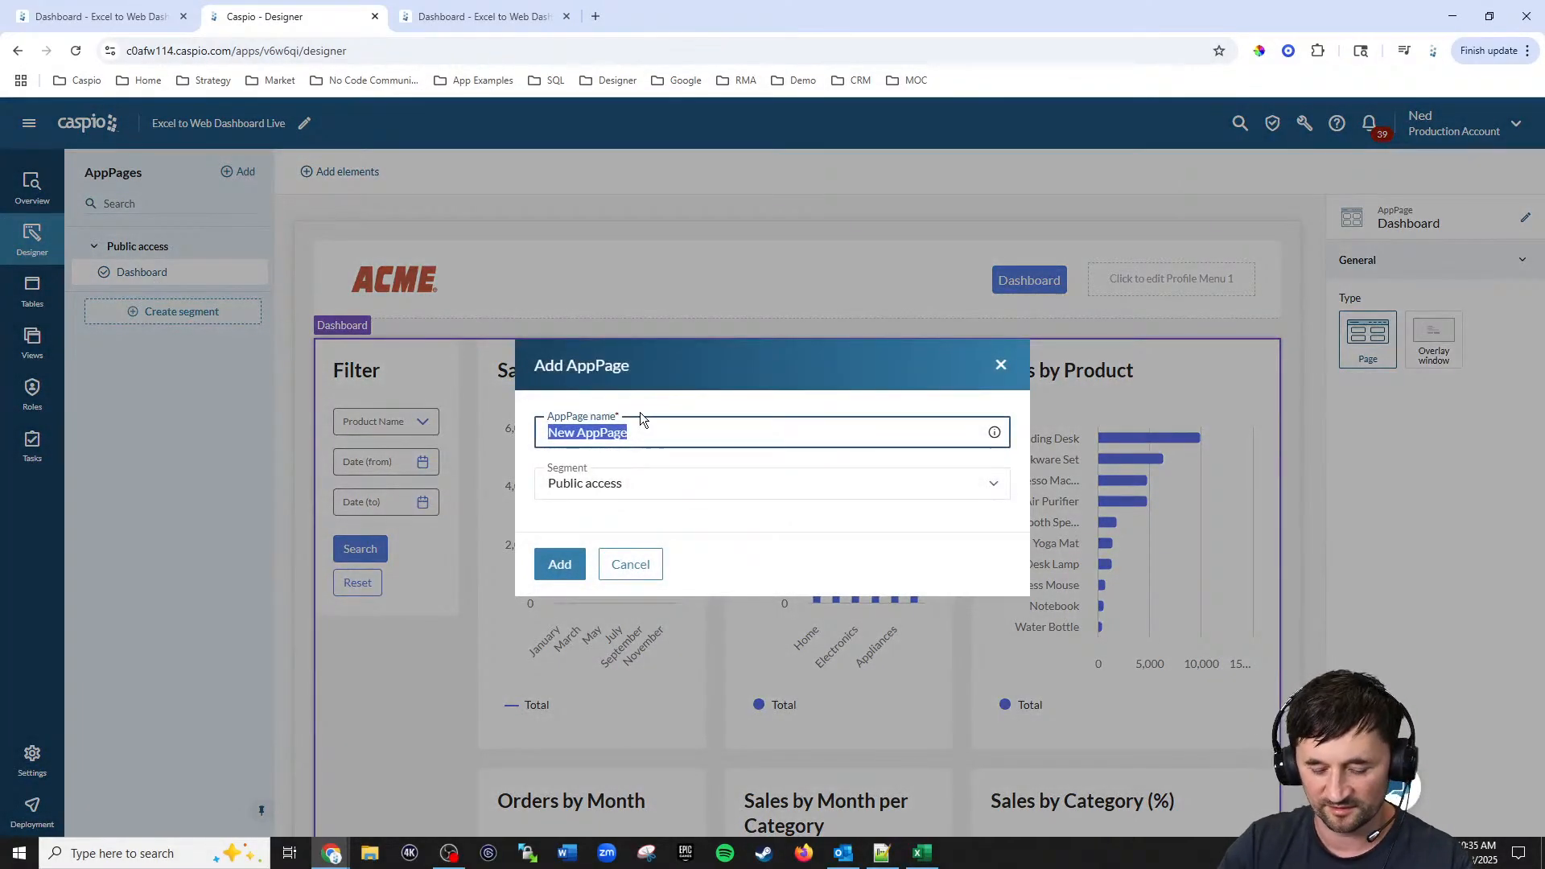
pyautogui.write('Add Order')
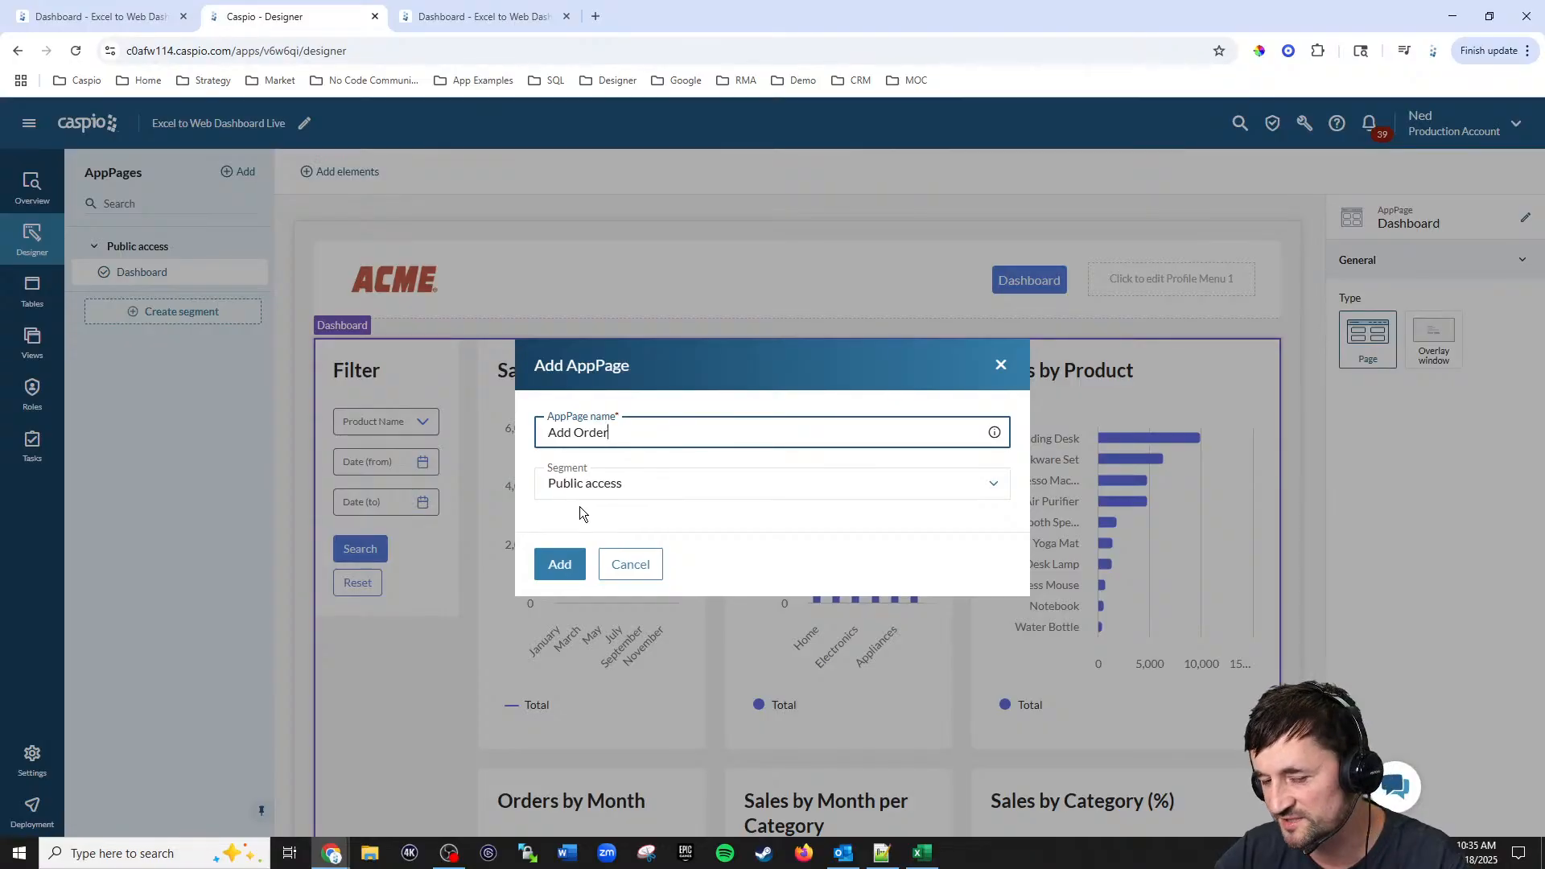
pyautogui.click(562, 563)
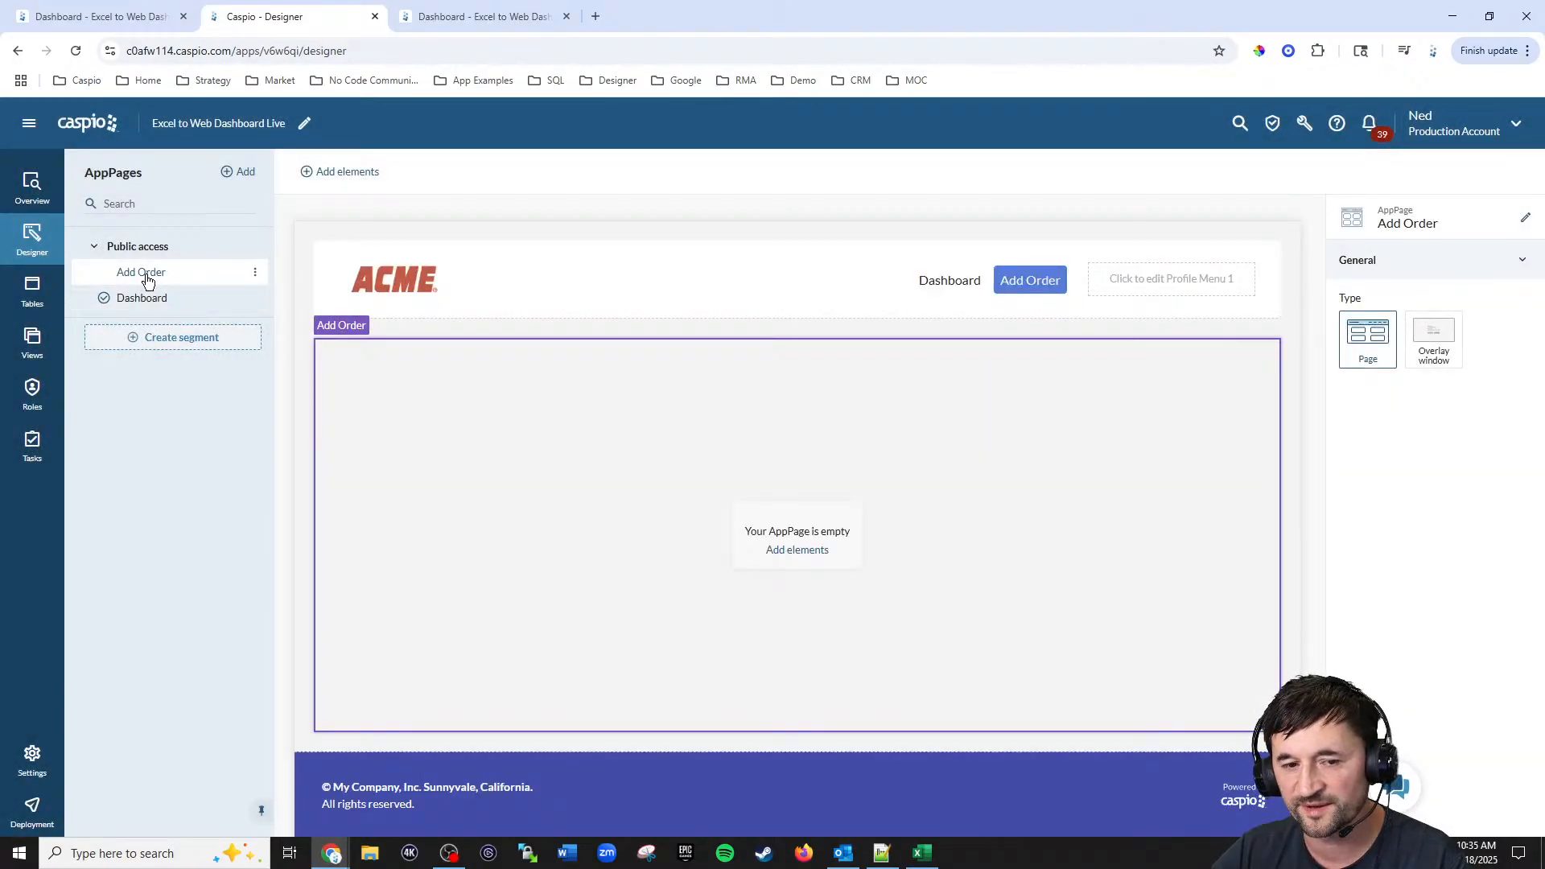
# Step: Add a Submission Form to Add Order using the Excel_to_web_orders_tbl_live table with all fields selected
pyautogui.click(808, 552)
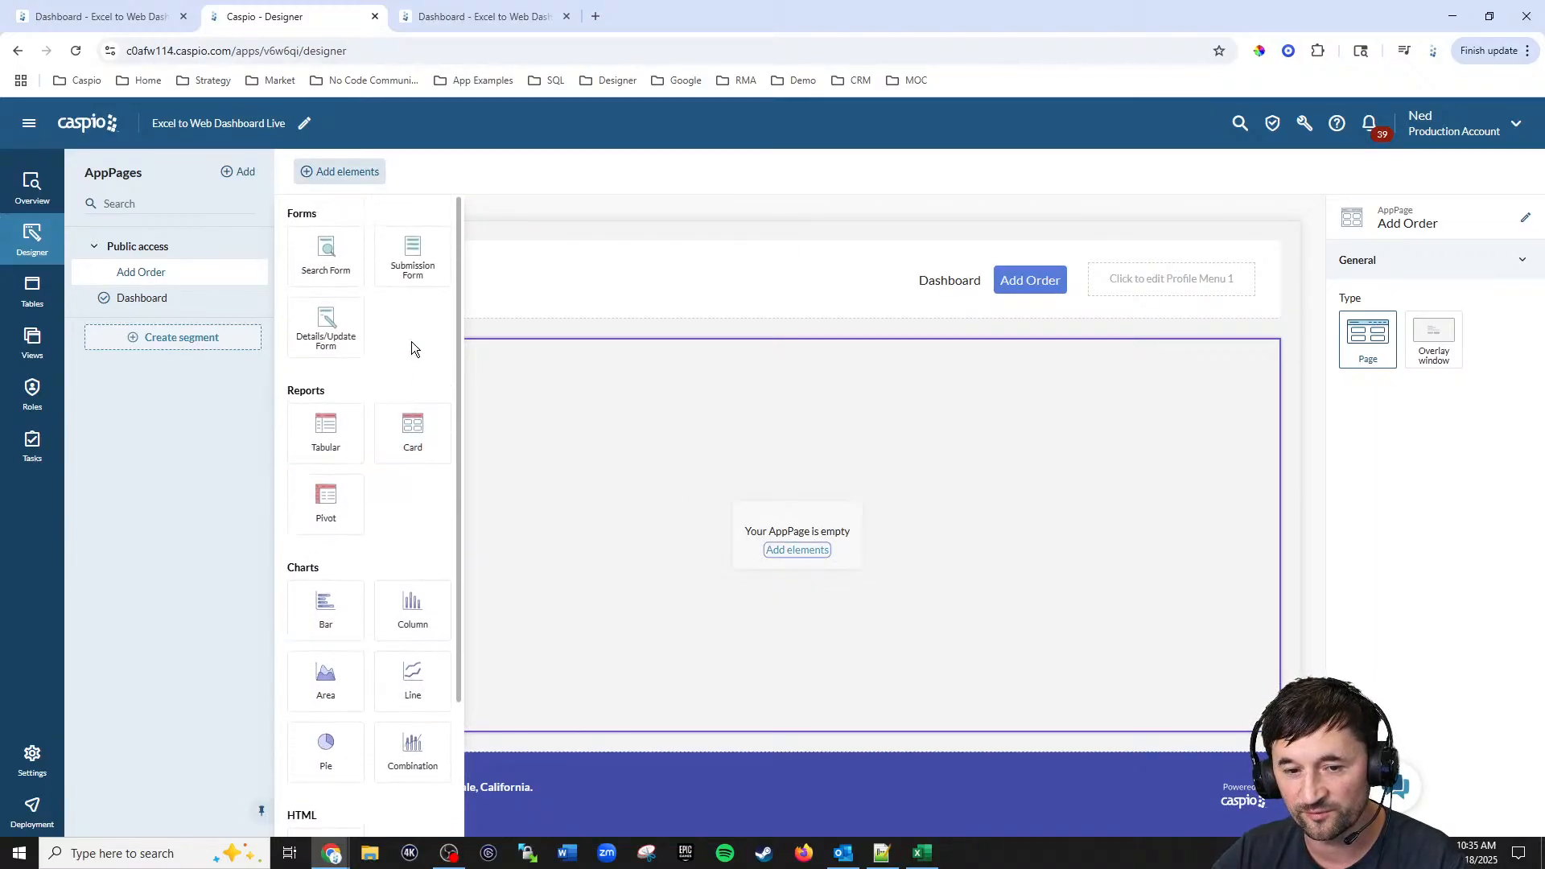
pyautogui.click(410, 261)
pyautogui.click(499, 351)
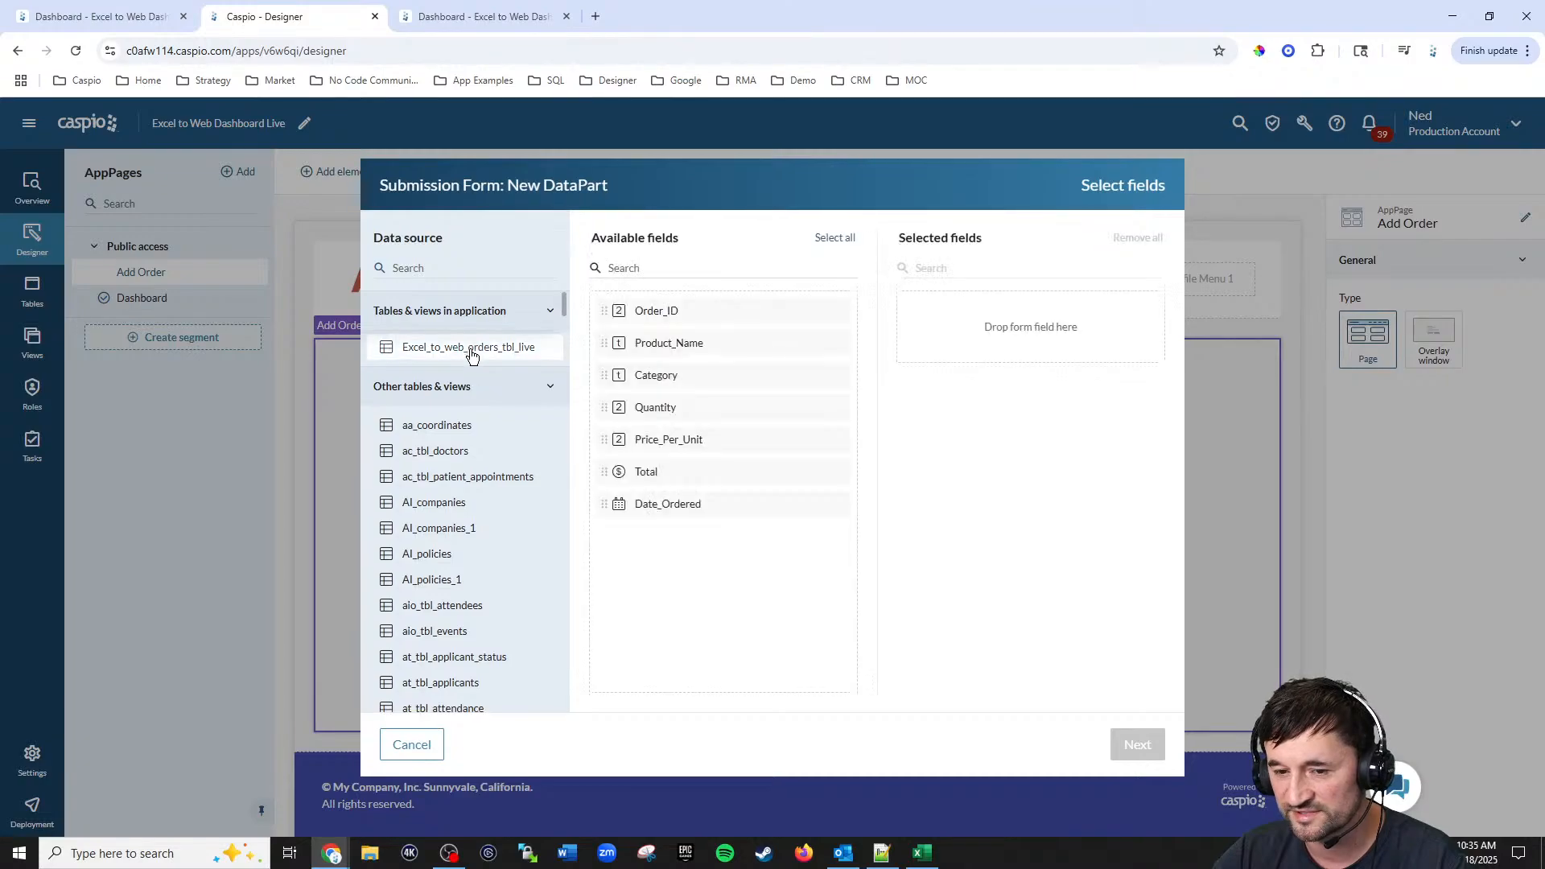
pyautogui.click(848, 240)
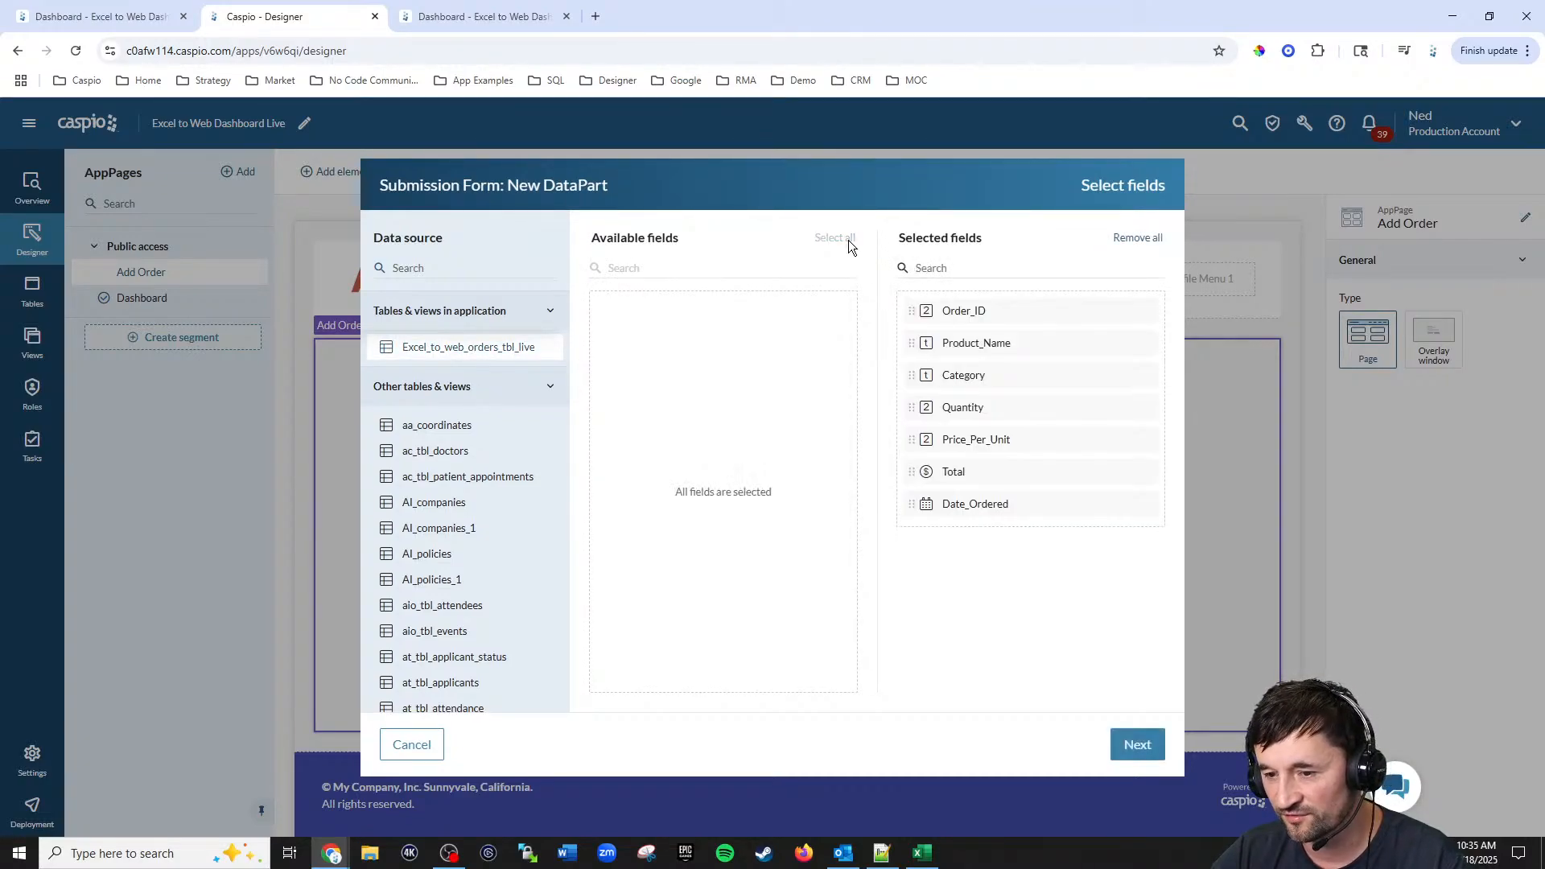
pyautogui.click(1149, 747)
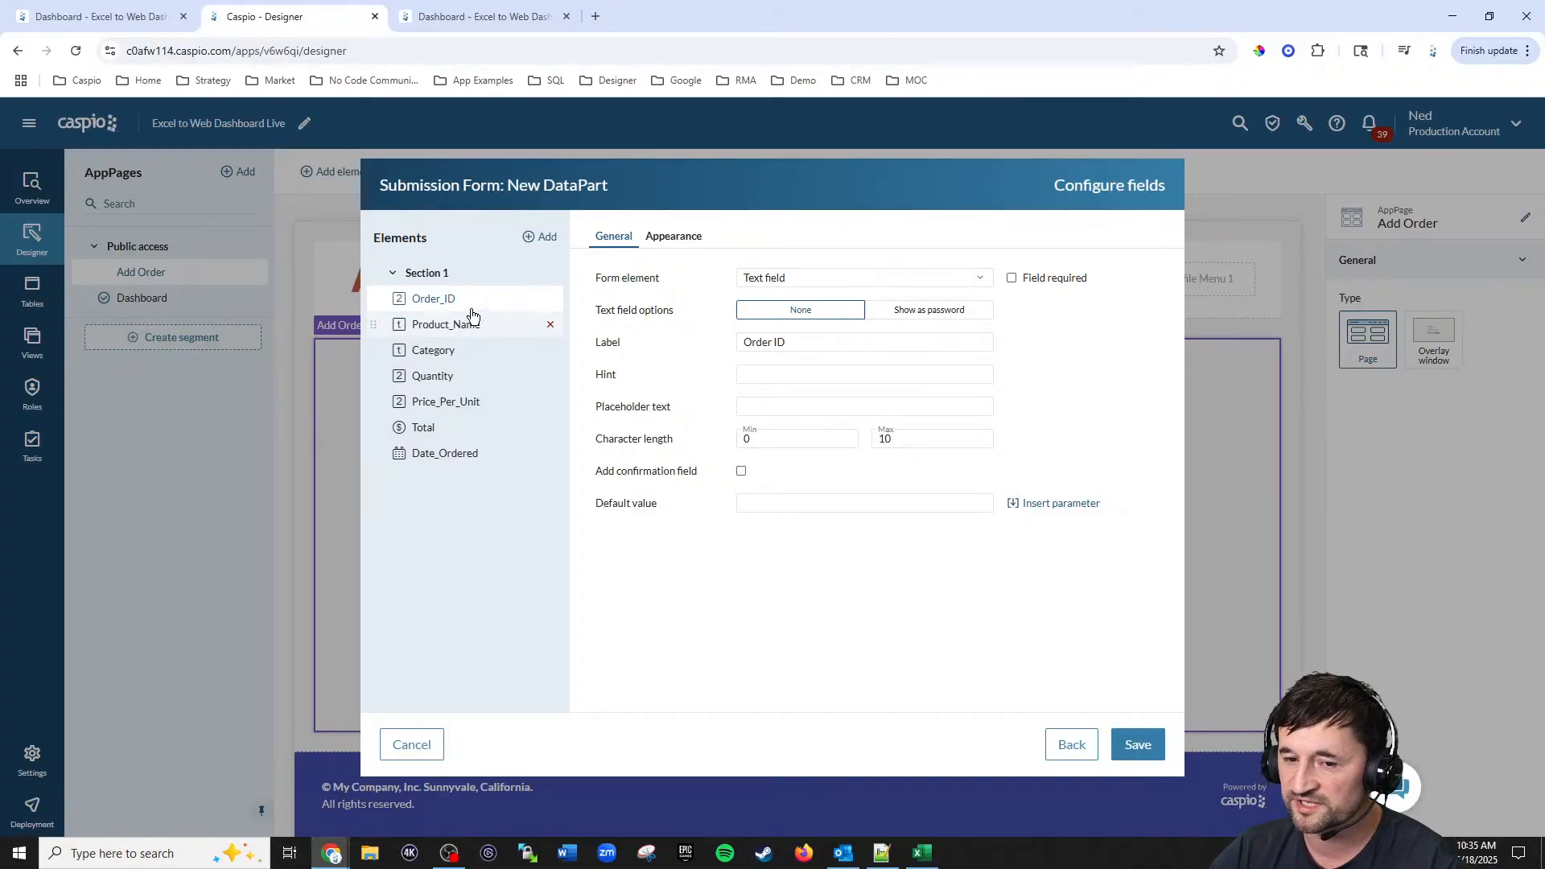
# Step: Make Order ID a required field, review the remaining fields' settings, and save the submission form
pyautogui.click(1012, 277)
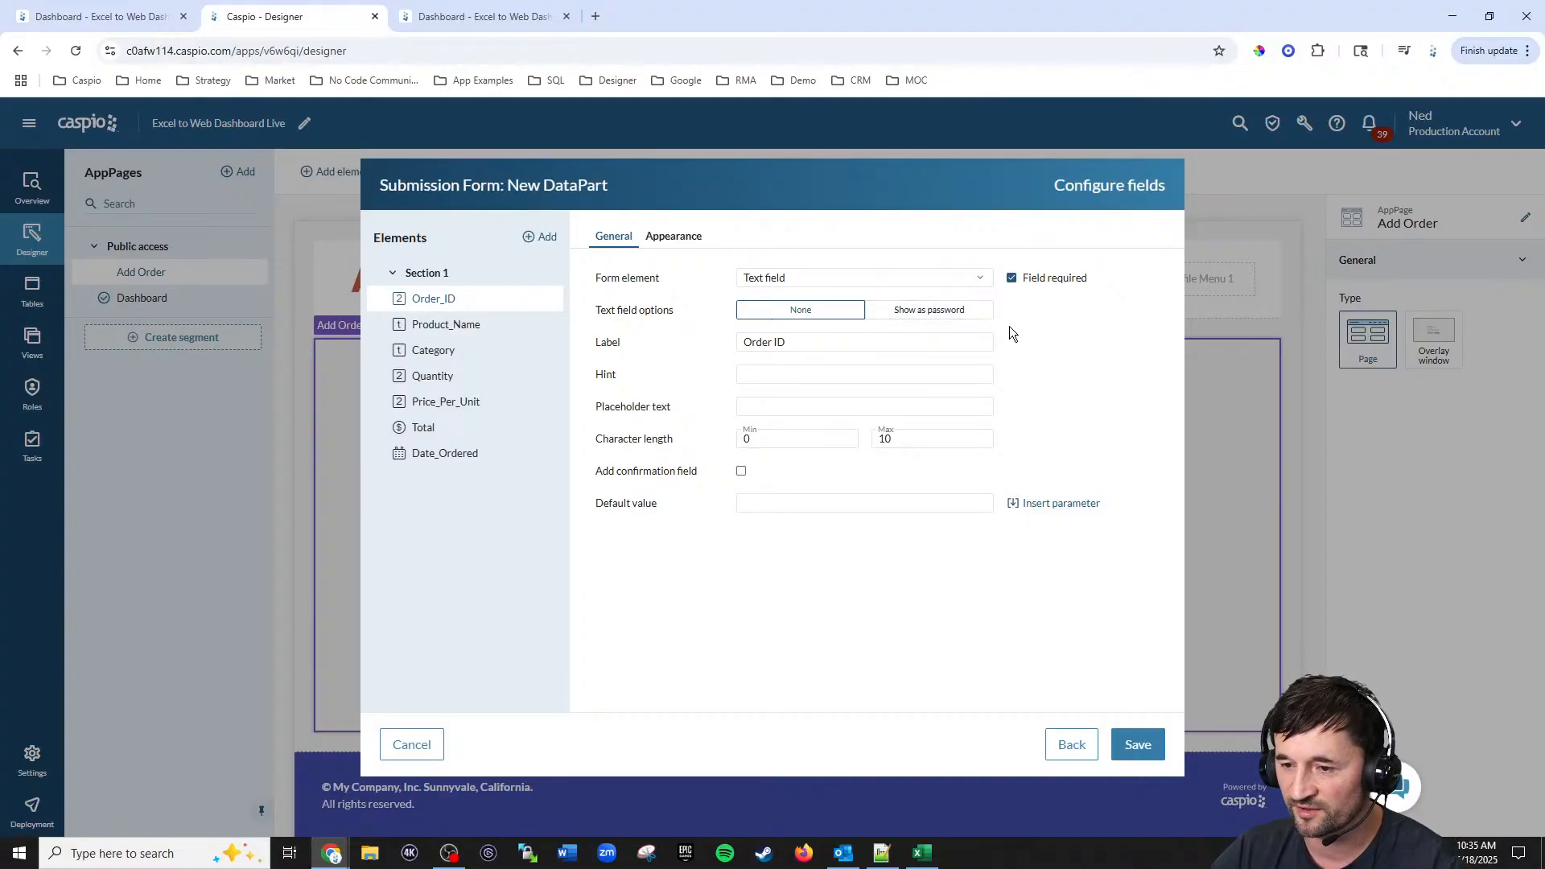
pyautogui.click(477, 336)
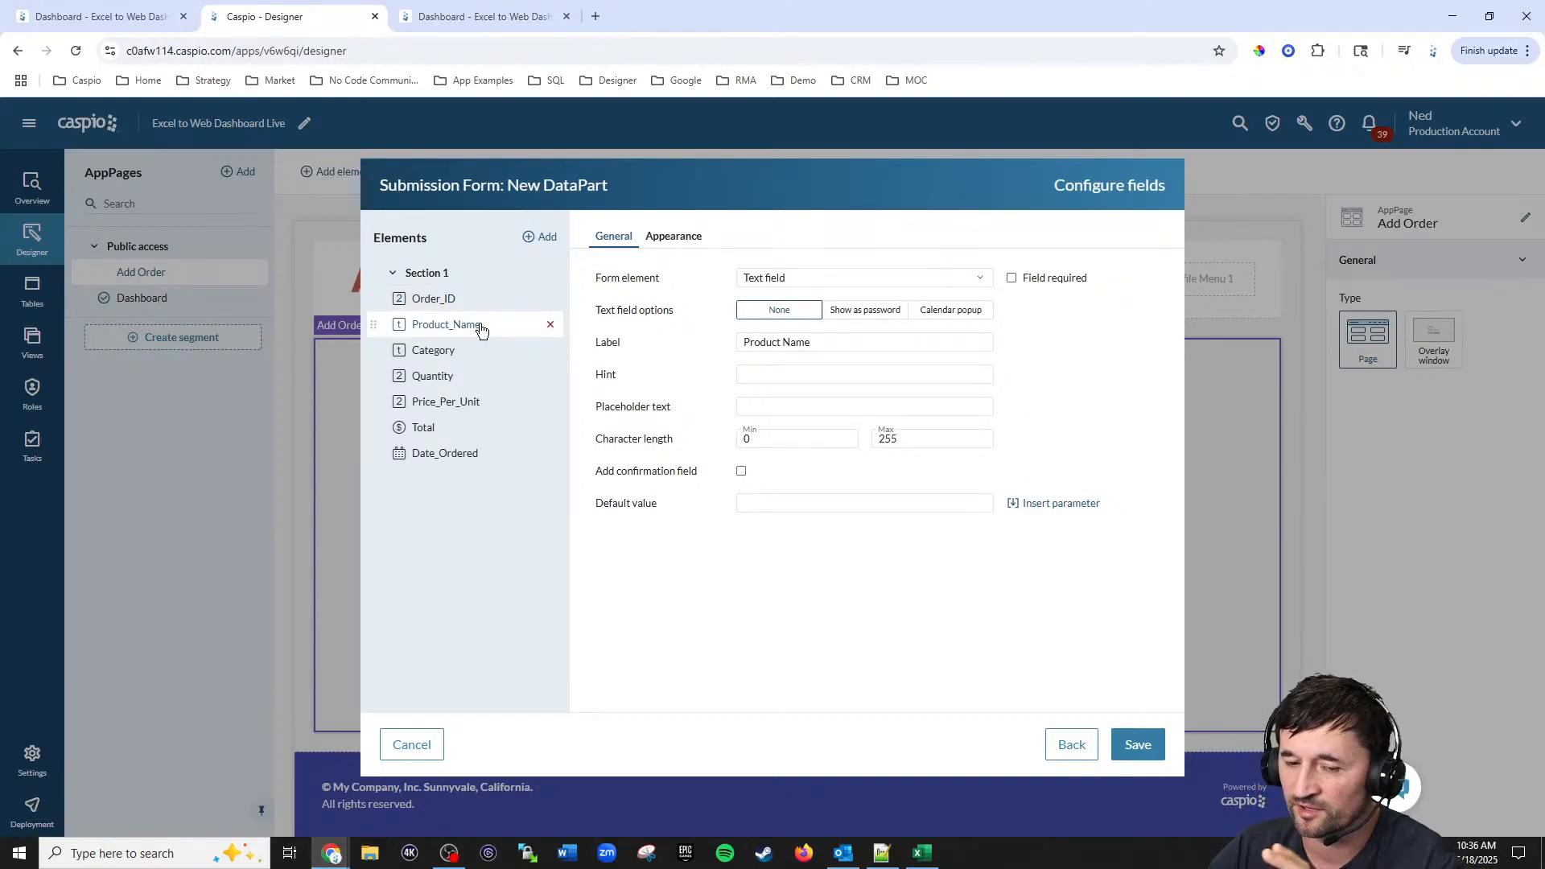
pyautogui.click(456, 352)
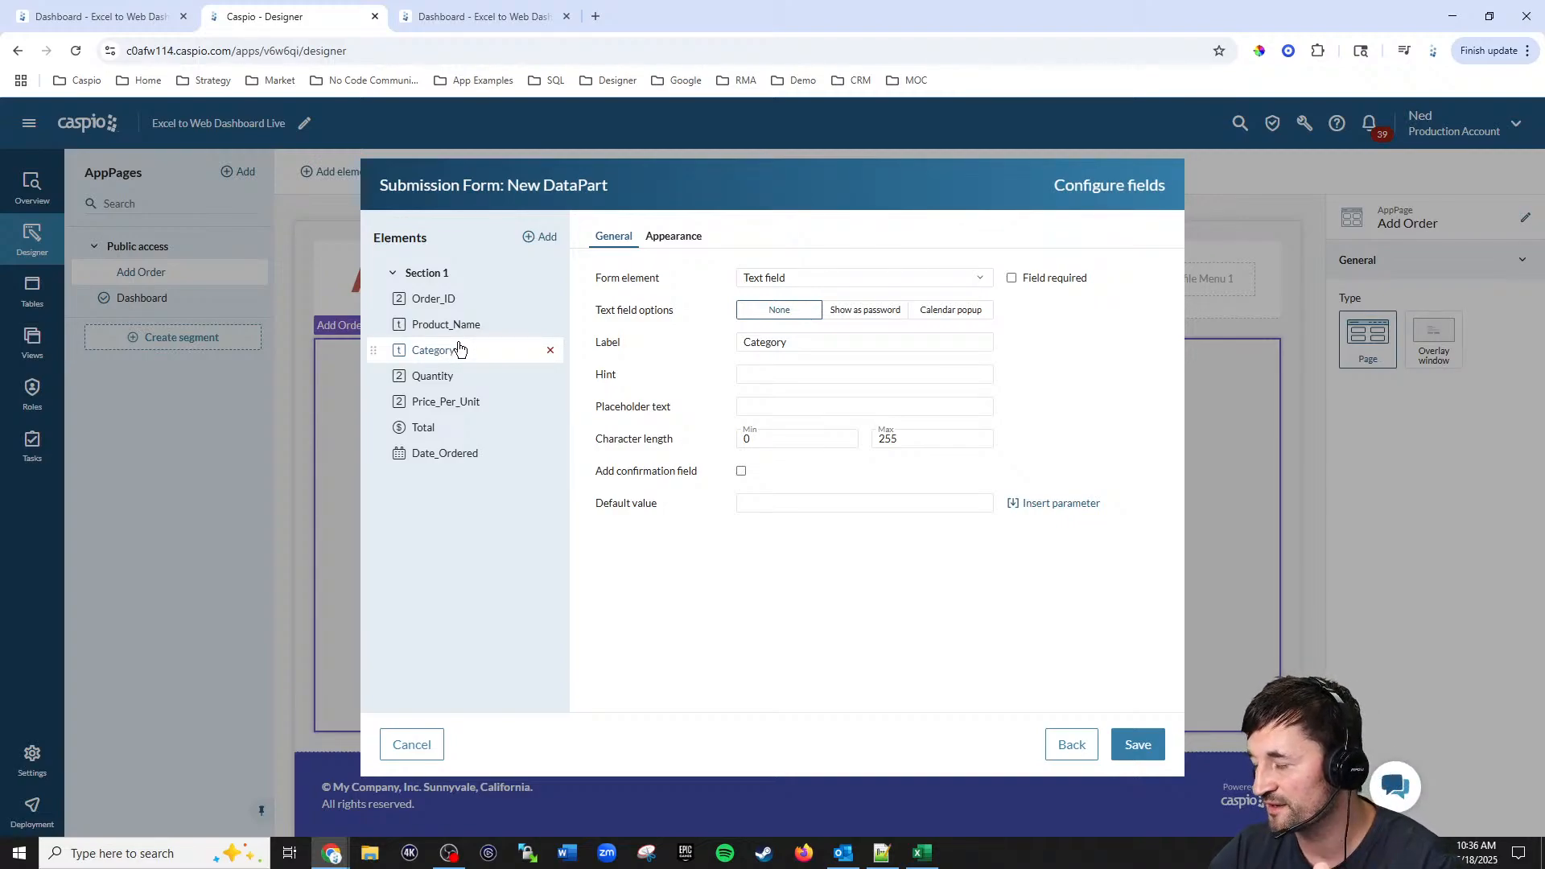
pyautogui.click(444, 377)
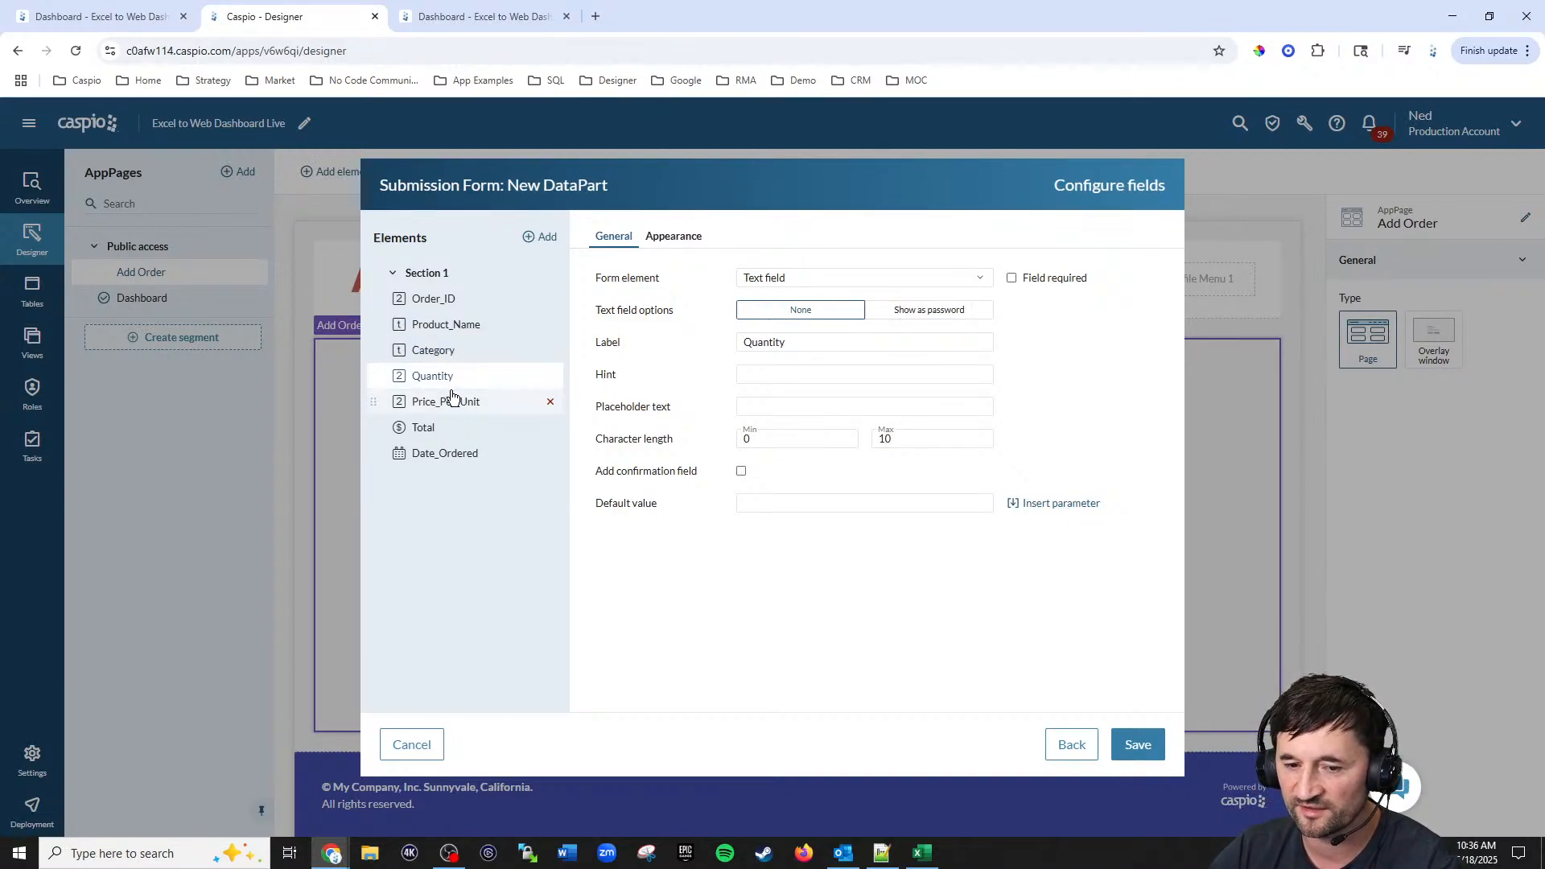
pyautogui.click(449, 403)
pyautogui.click(427, 436)
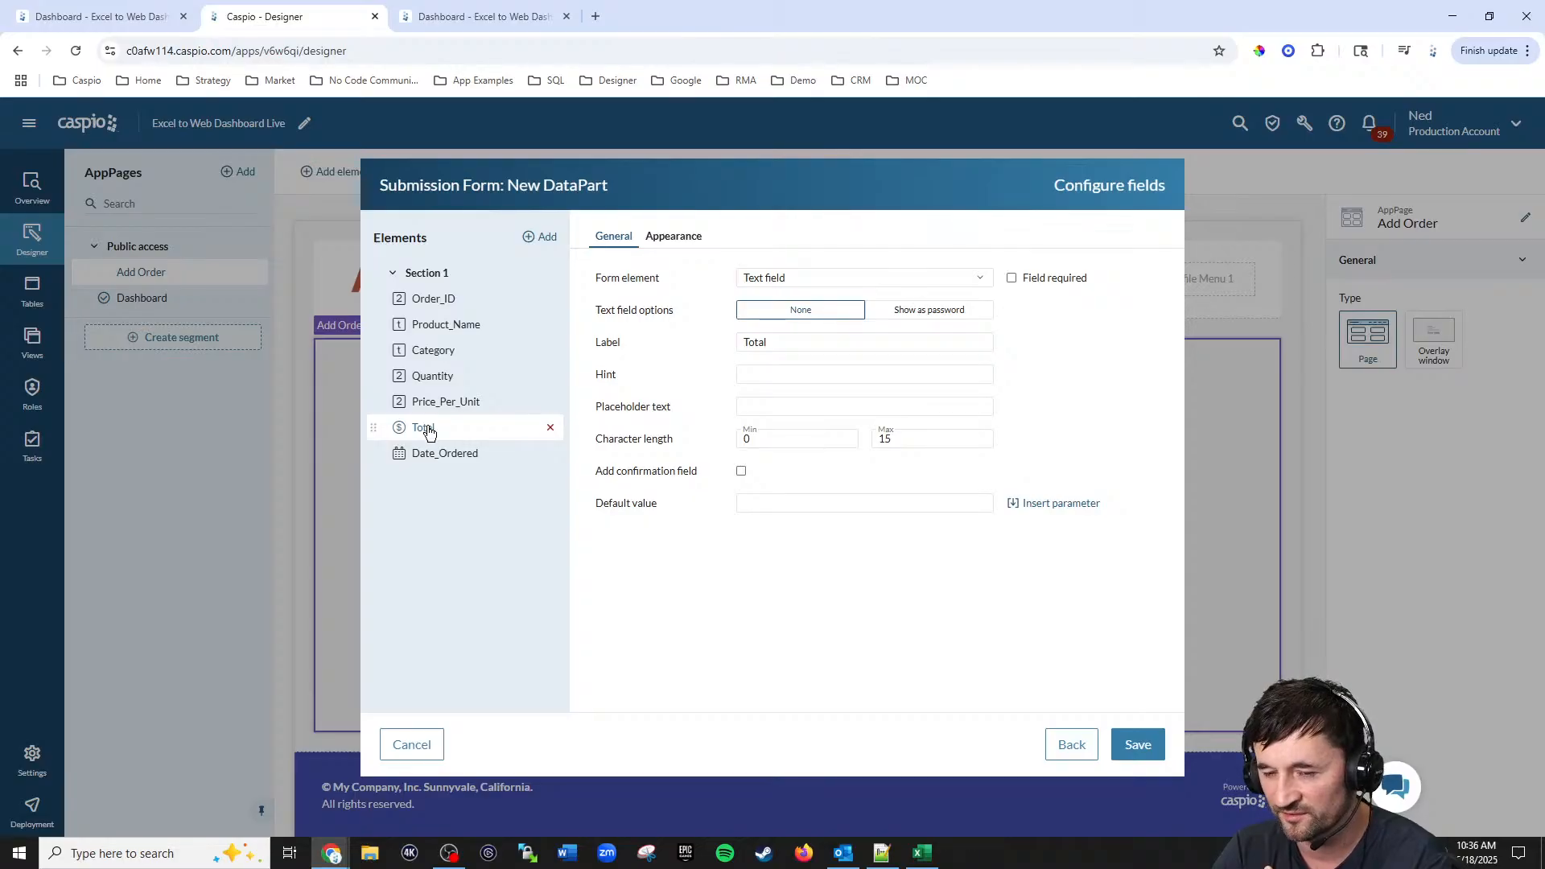
pyautogui.click(447, 462)
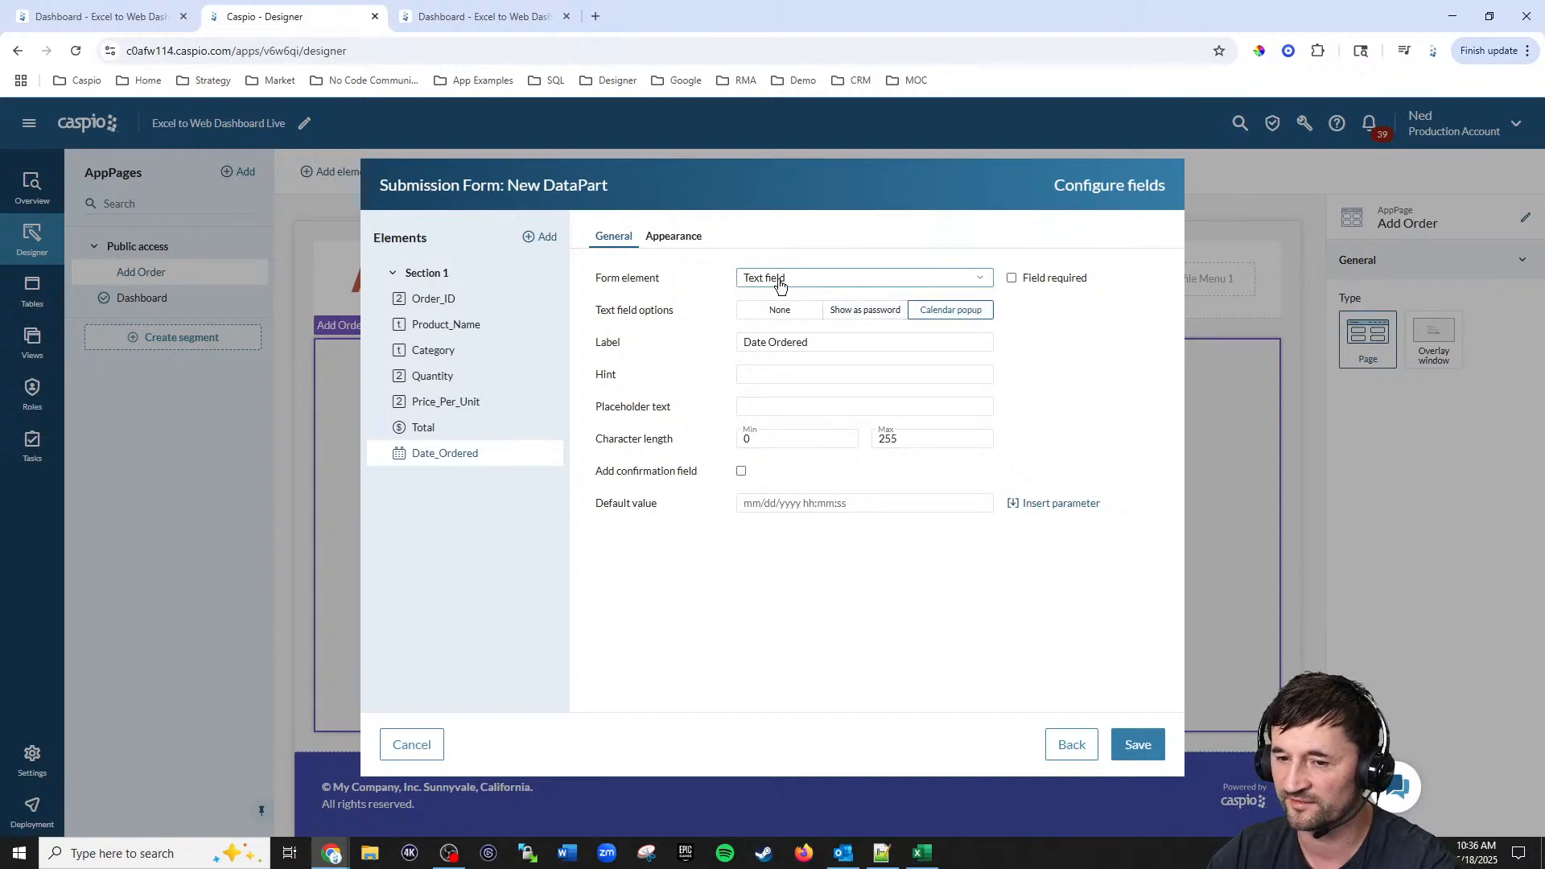
pyautogui.click(1137, 746)
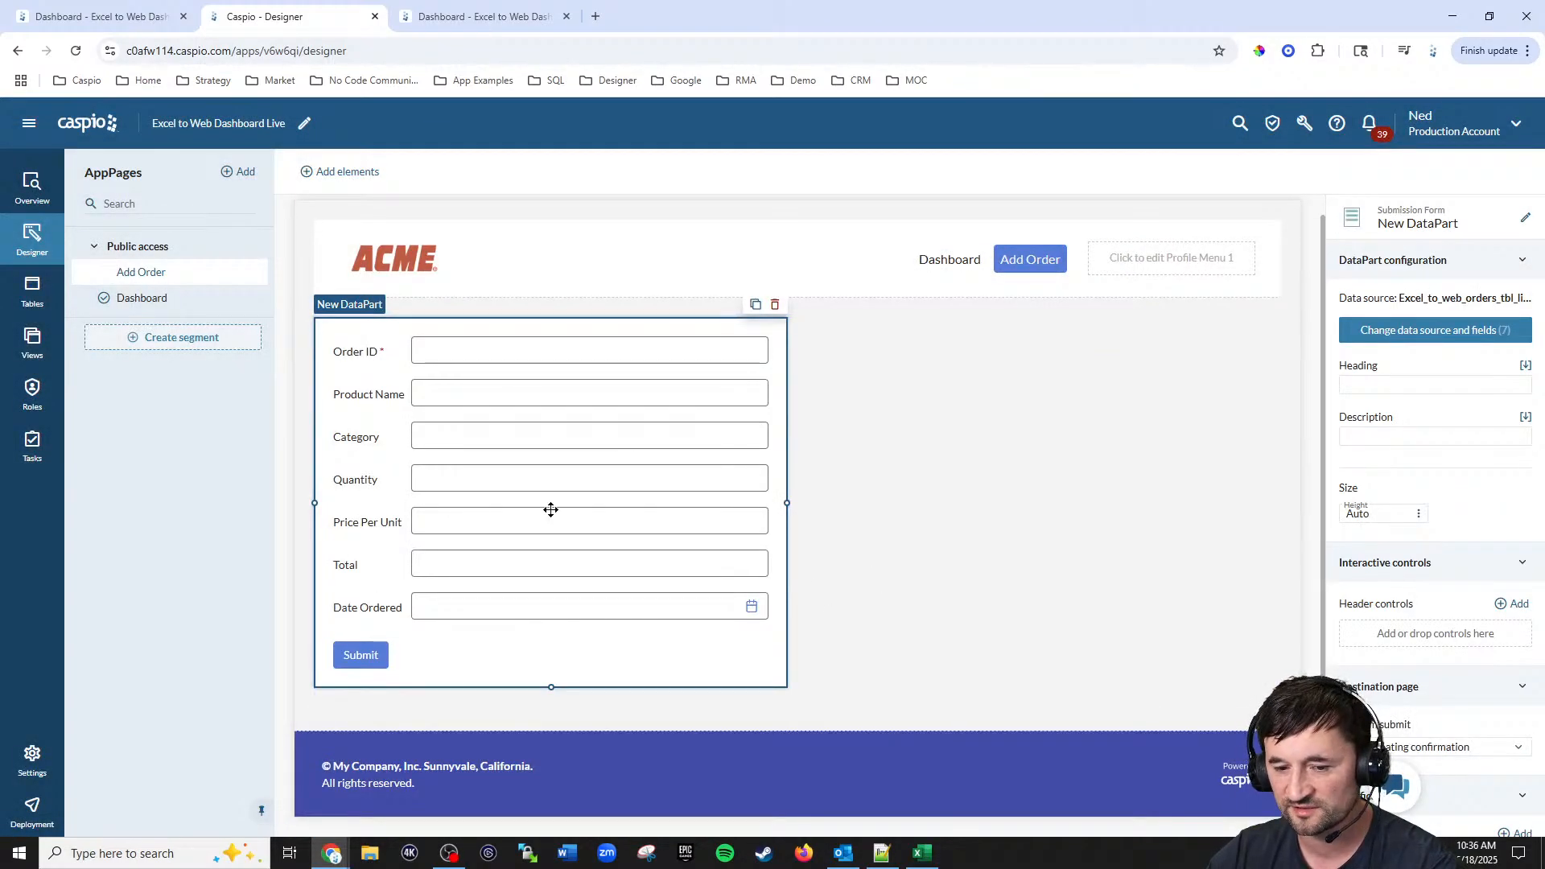
# Step: Set the form's heading to Order Form and switch the Add Order AppPage type to Overlay window
pyautogui.click(1371, 386)
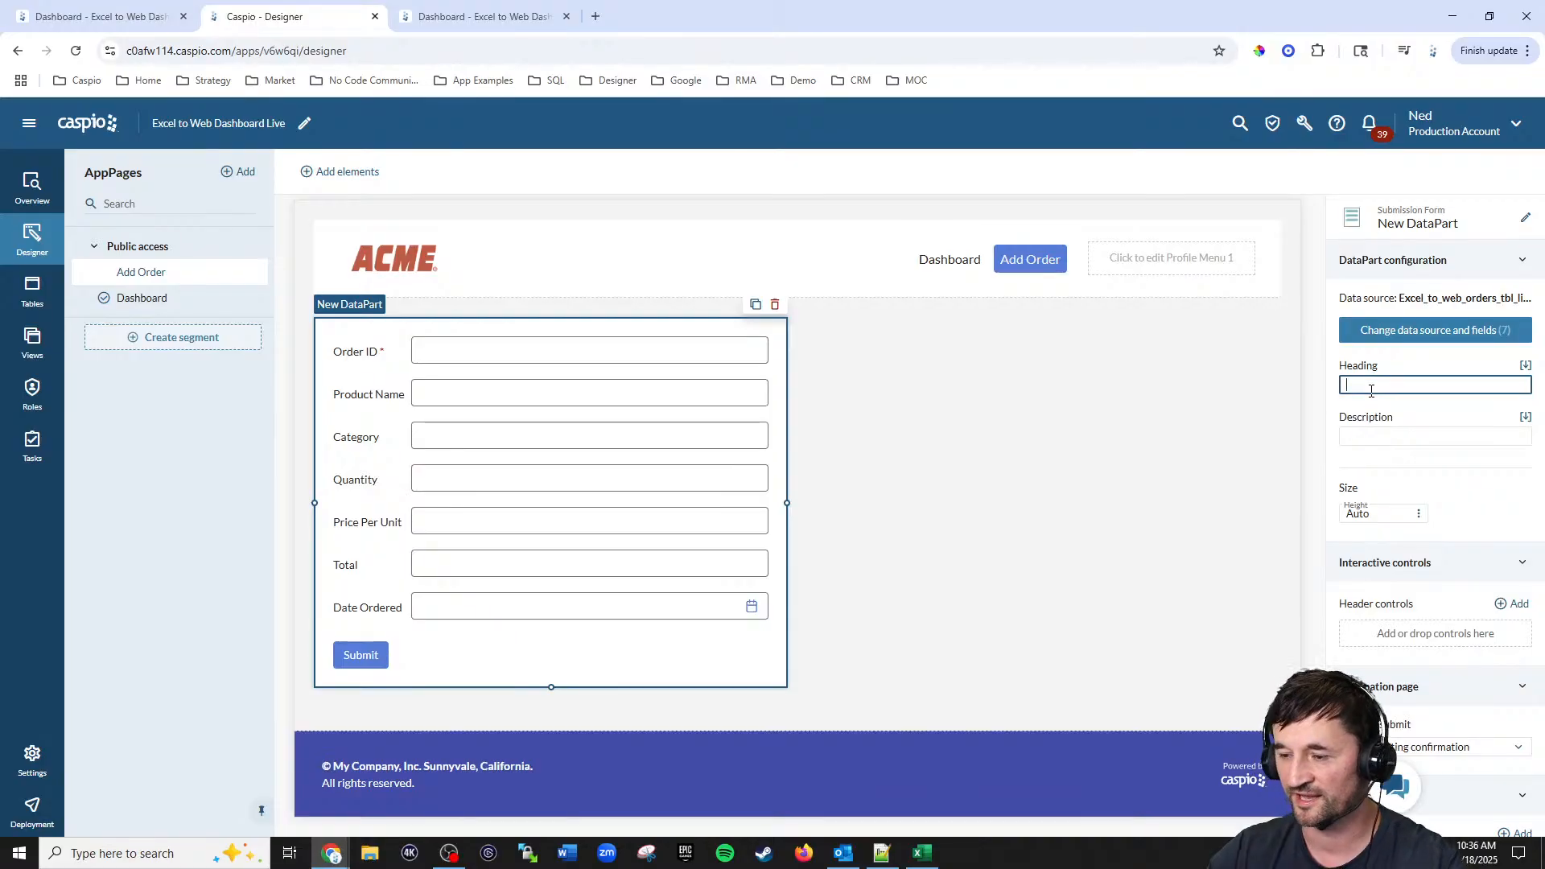
pyautogui.write('Order')
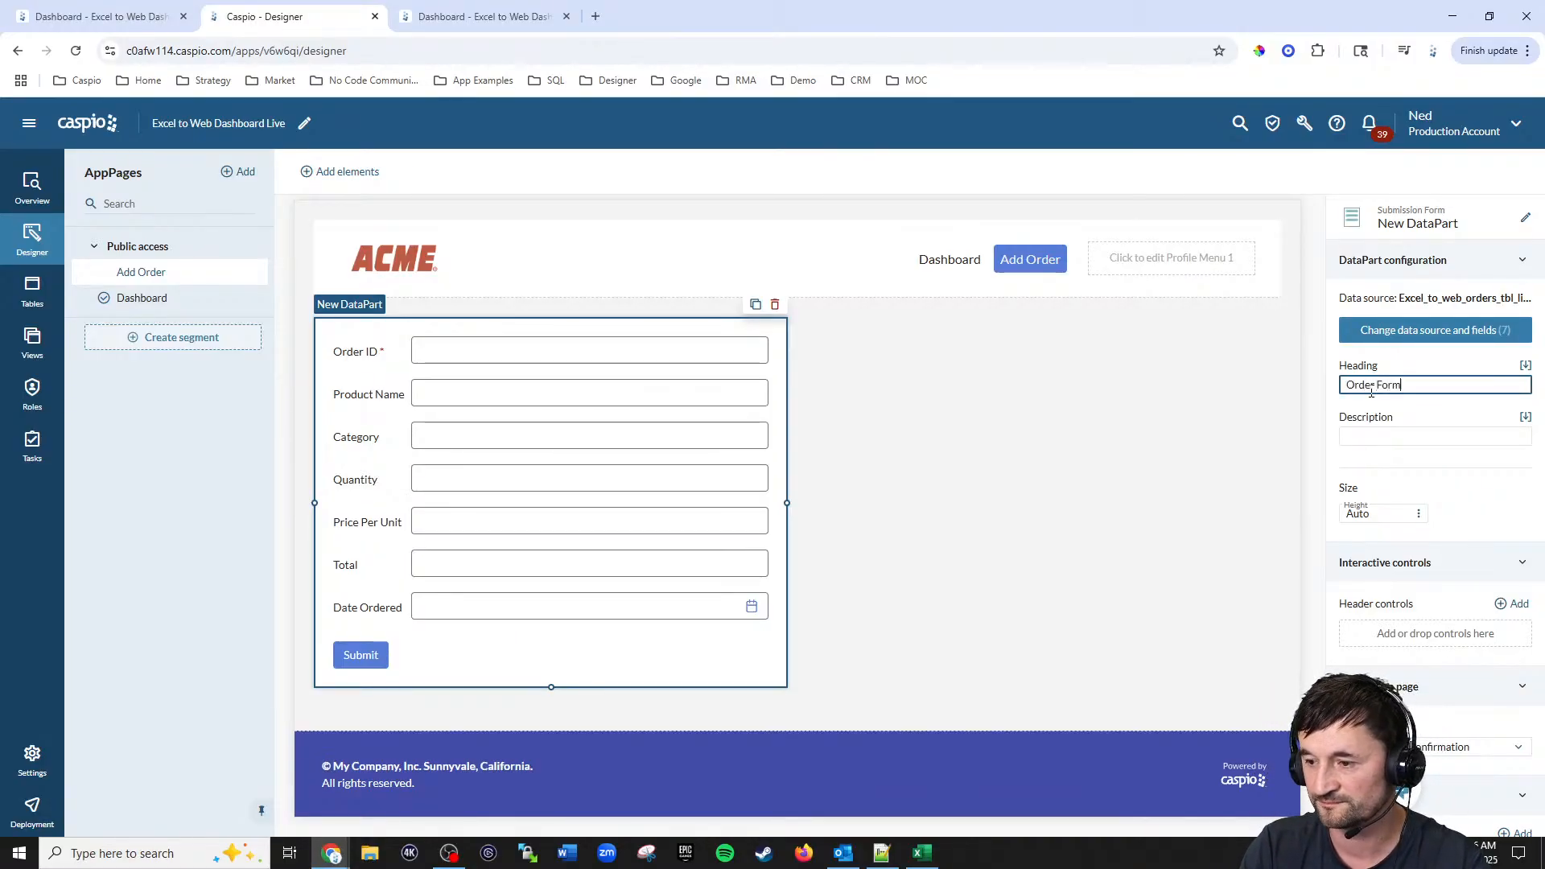
pyautogui.write(' Form')
pyautogui.click(1245, 433)
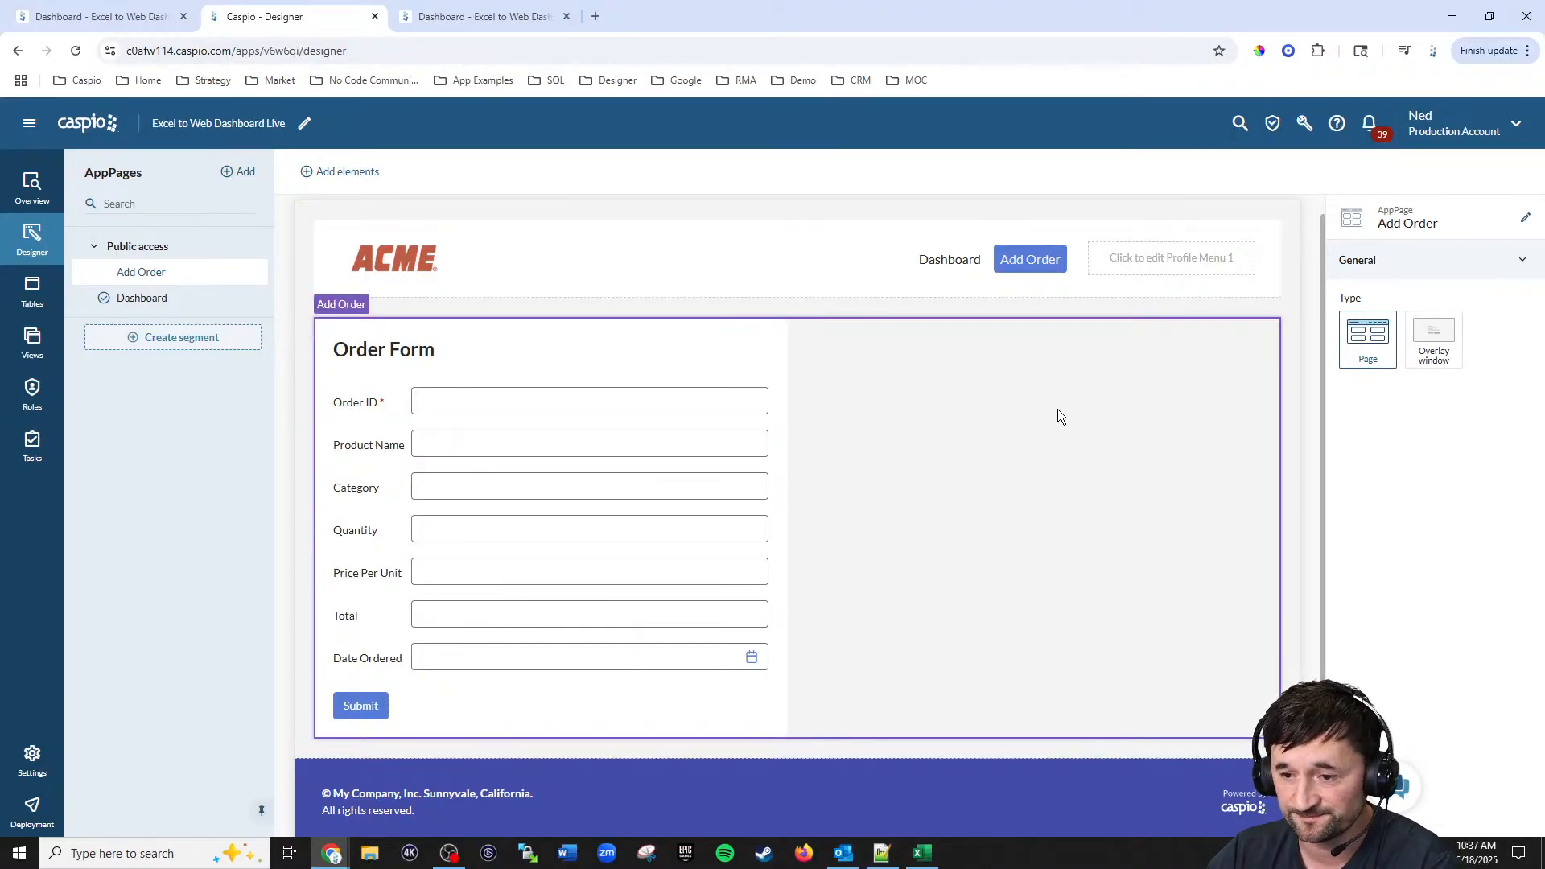
pyautogui.click(1432, 350)
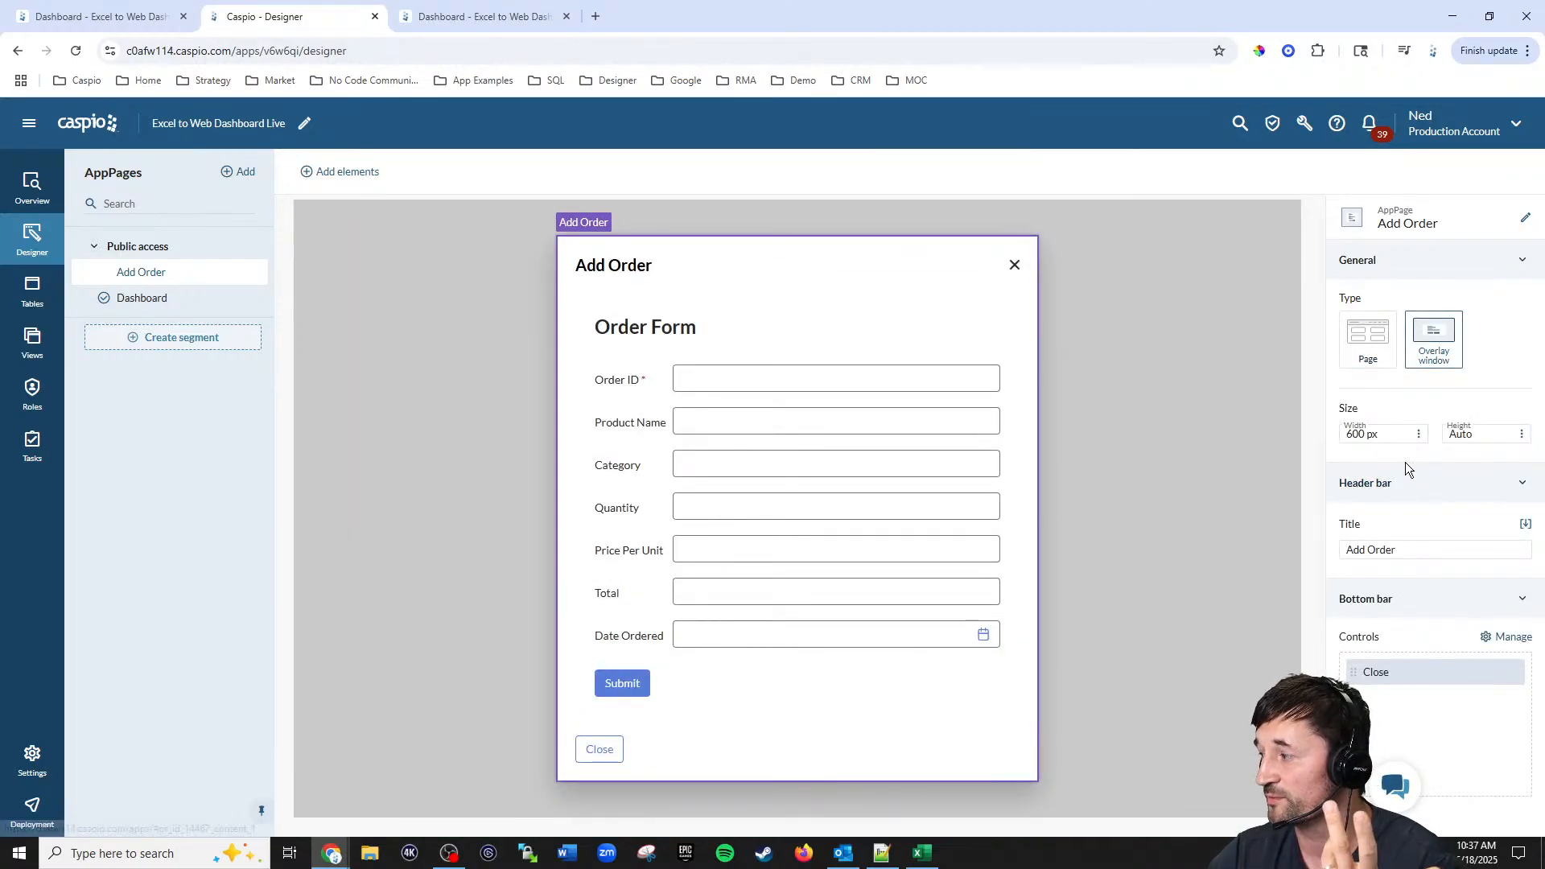
# Step: Add a New Order header control to the Dashboard's Filter form that opens the Add Order AppPage
pyautogui.click(120, 298)
pyautogui.click(408, 394)
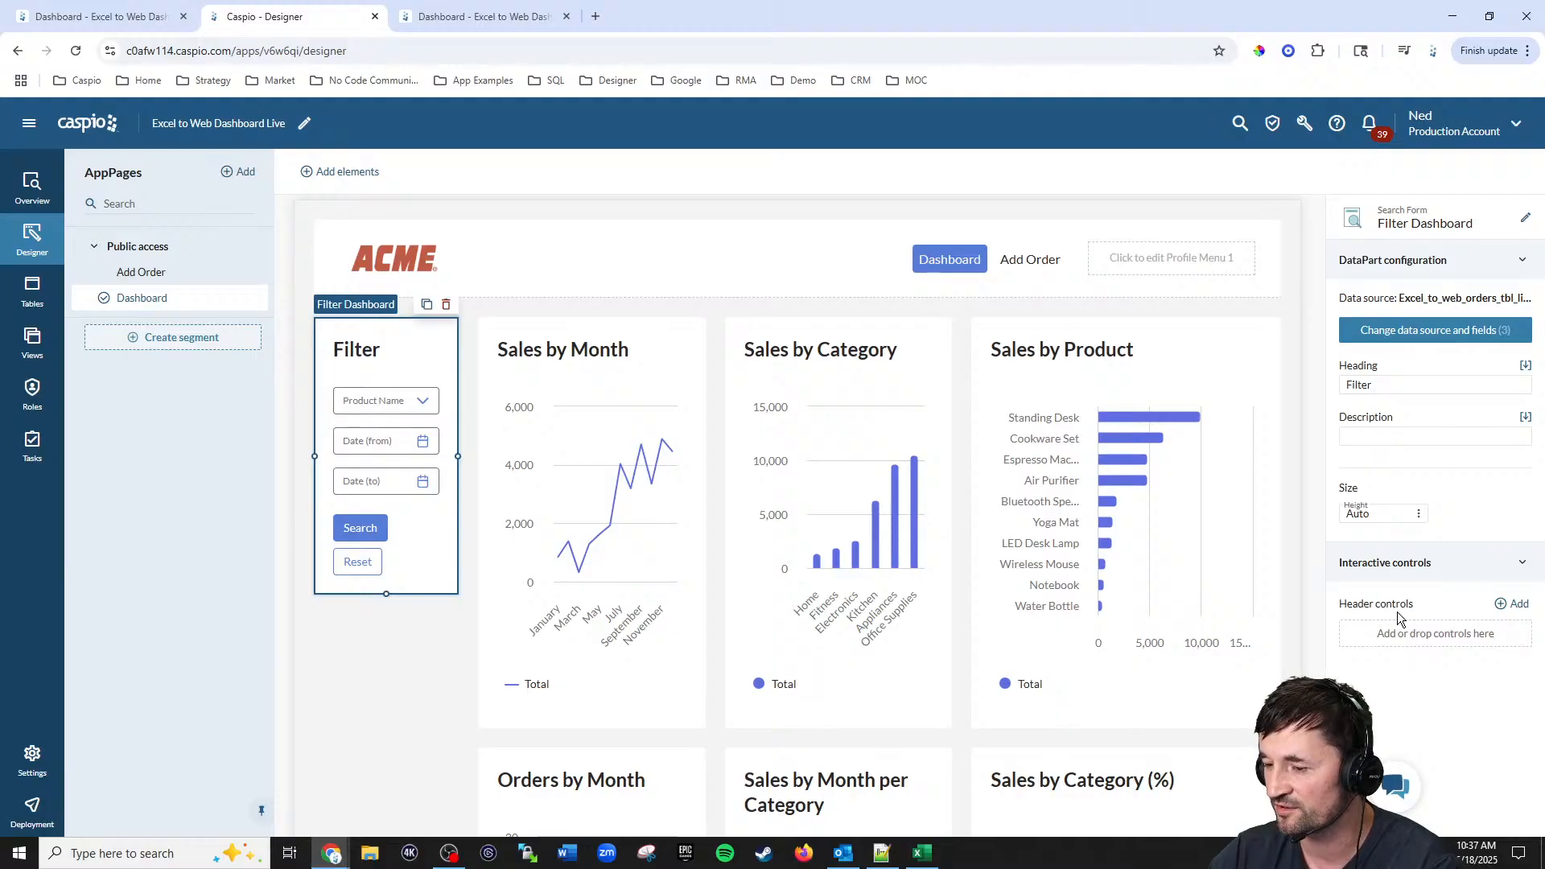
pyautogui.click(1513, 605)
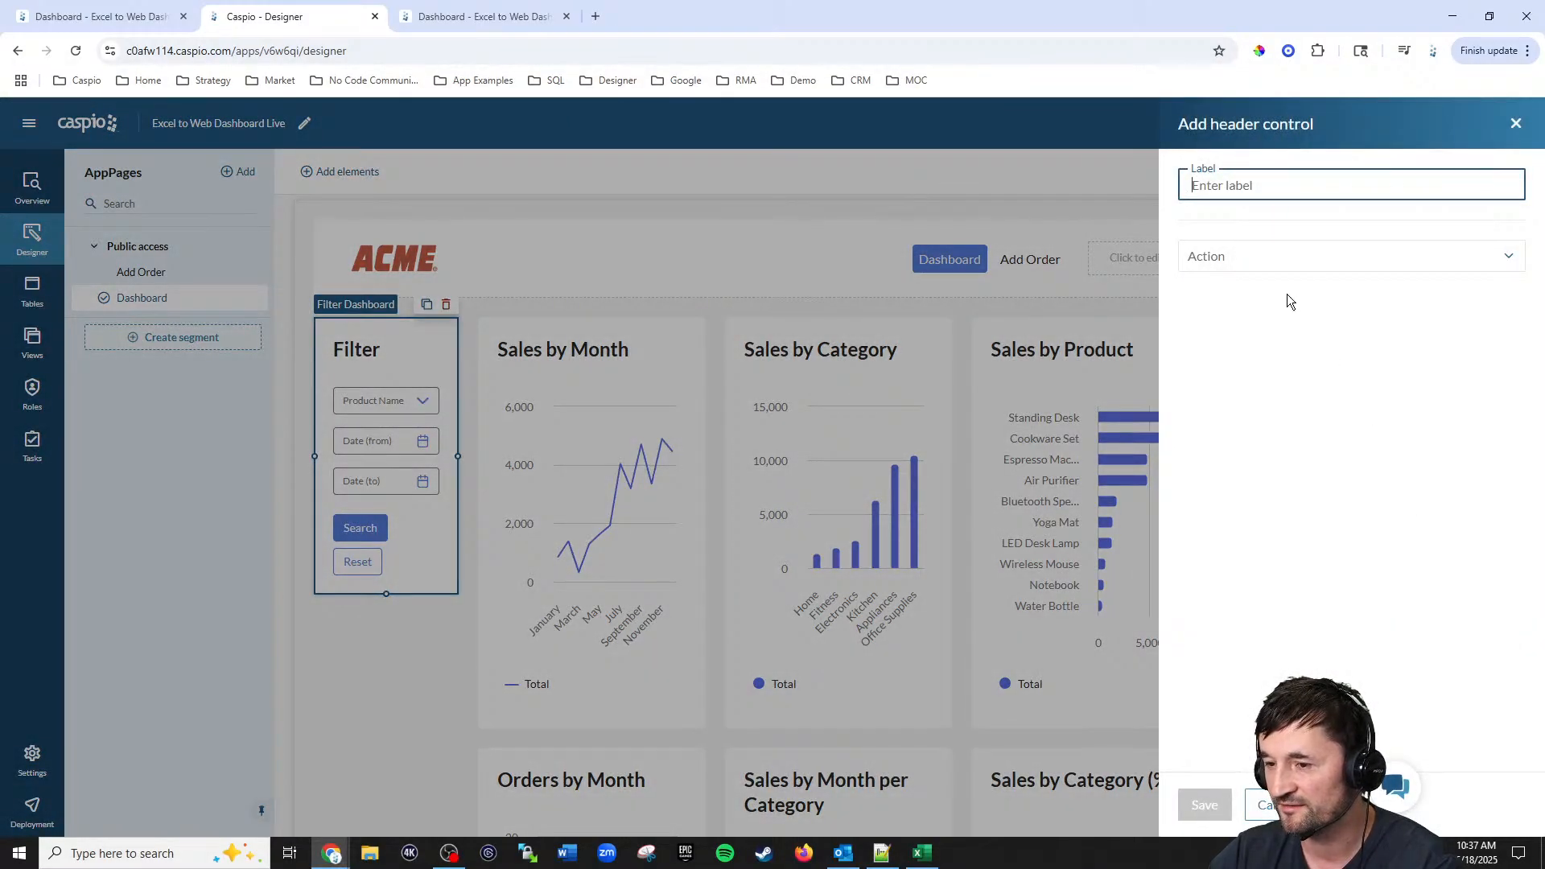
pyautogui.write('New O')
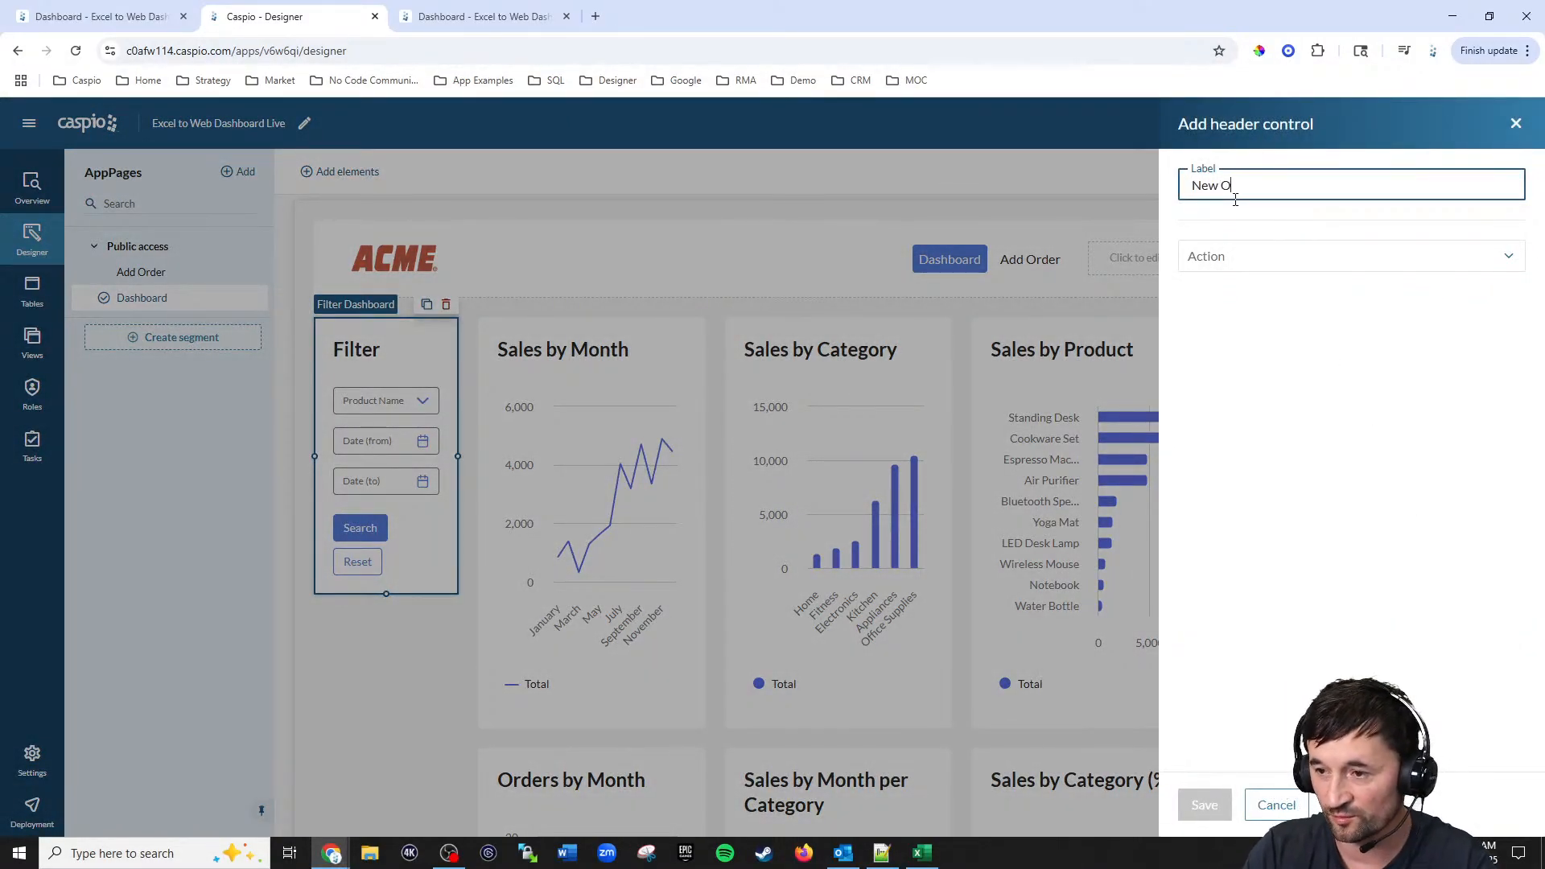
pyautogui.write('rder')
pyautogui.click(1253, 258)
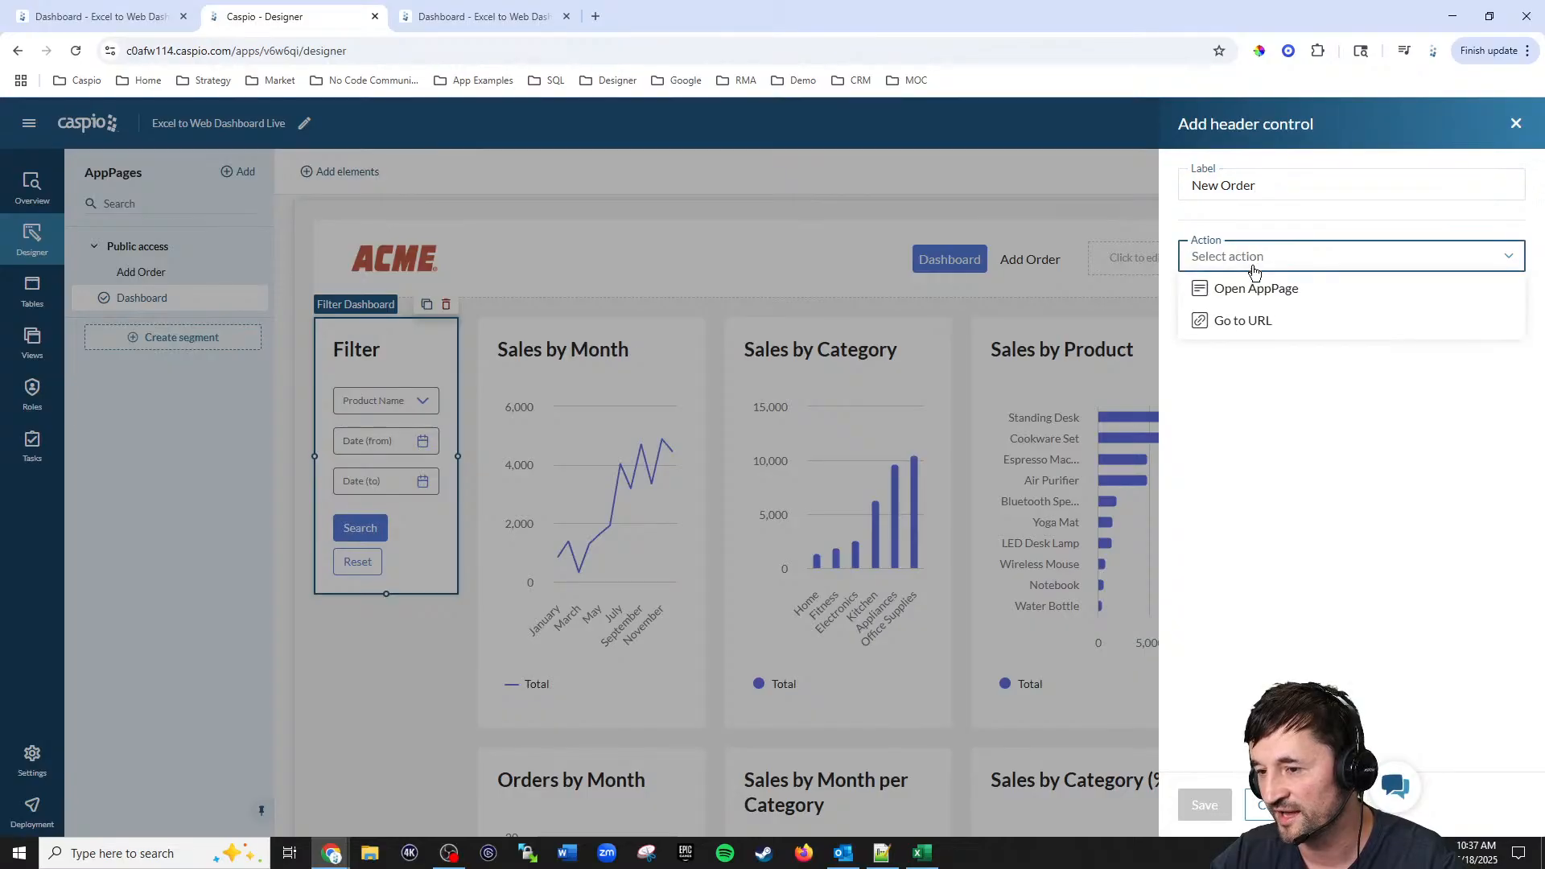
pyautogui.click(1247, 289)
pyautogui.click(1244, 305)
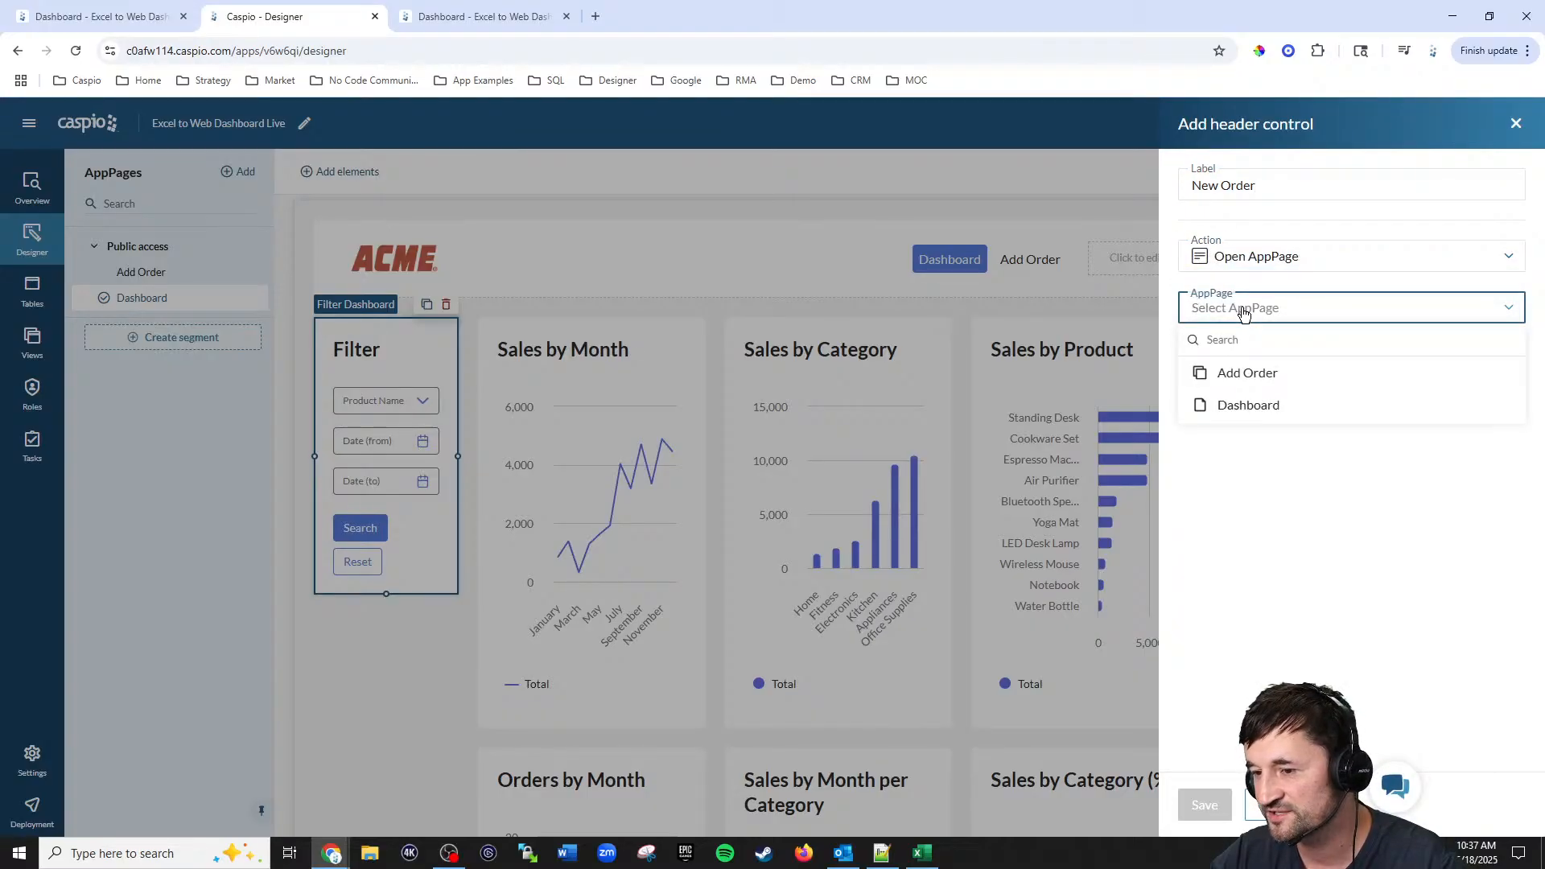
pyautogui.click(1243, 374)
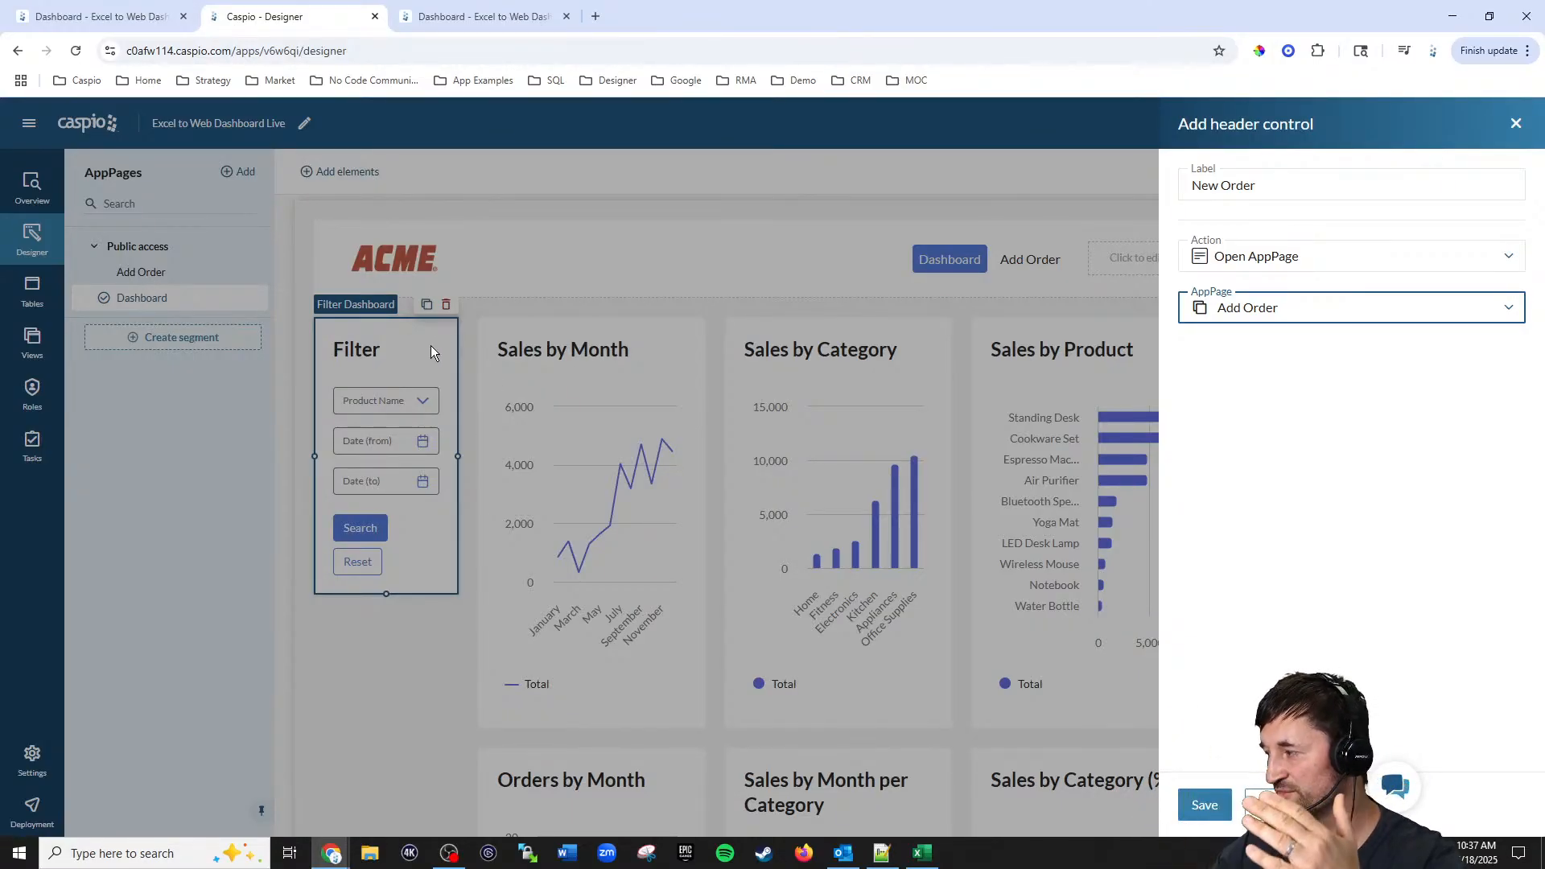
pyautogui.click(1210, 814)
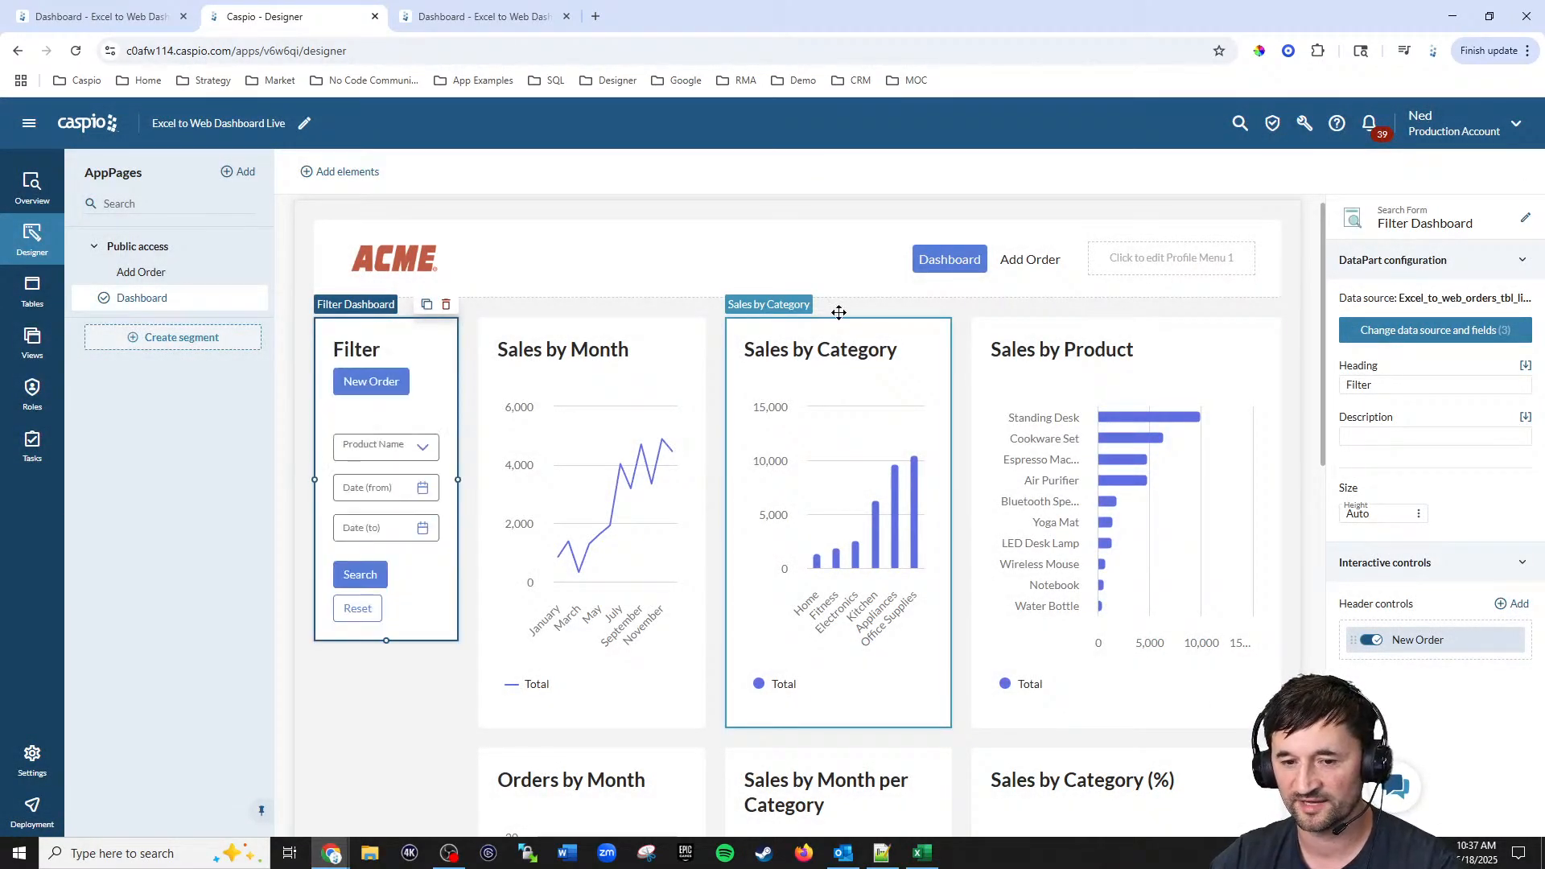
# Step: Refresh the live dashboard and try the New Order button
pyautogui.click(451, 16)
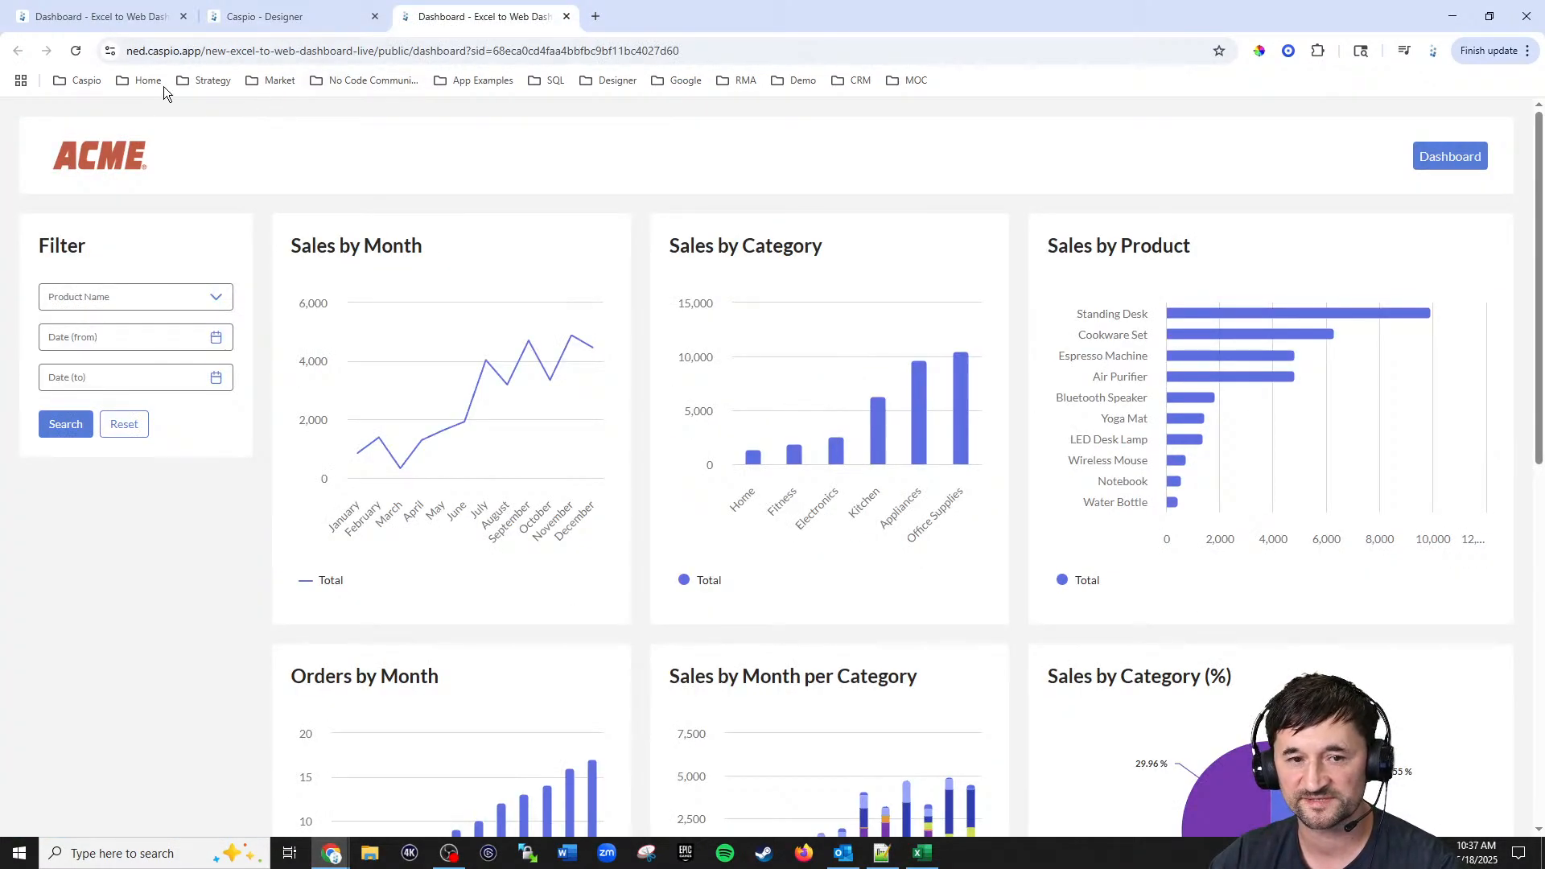
pyautogui.press('F5')
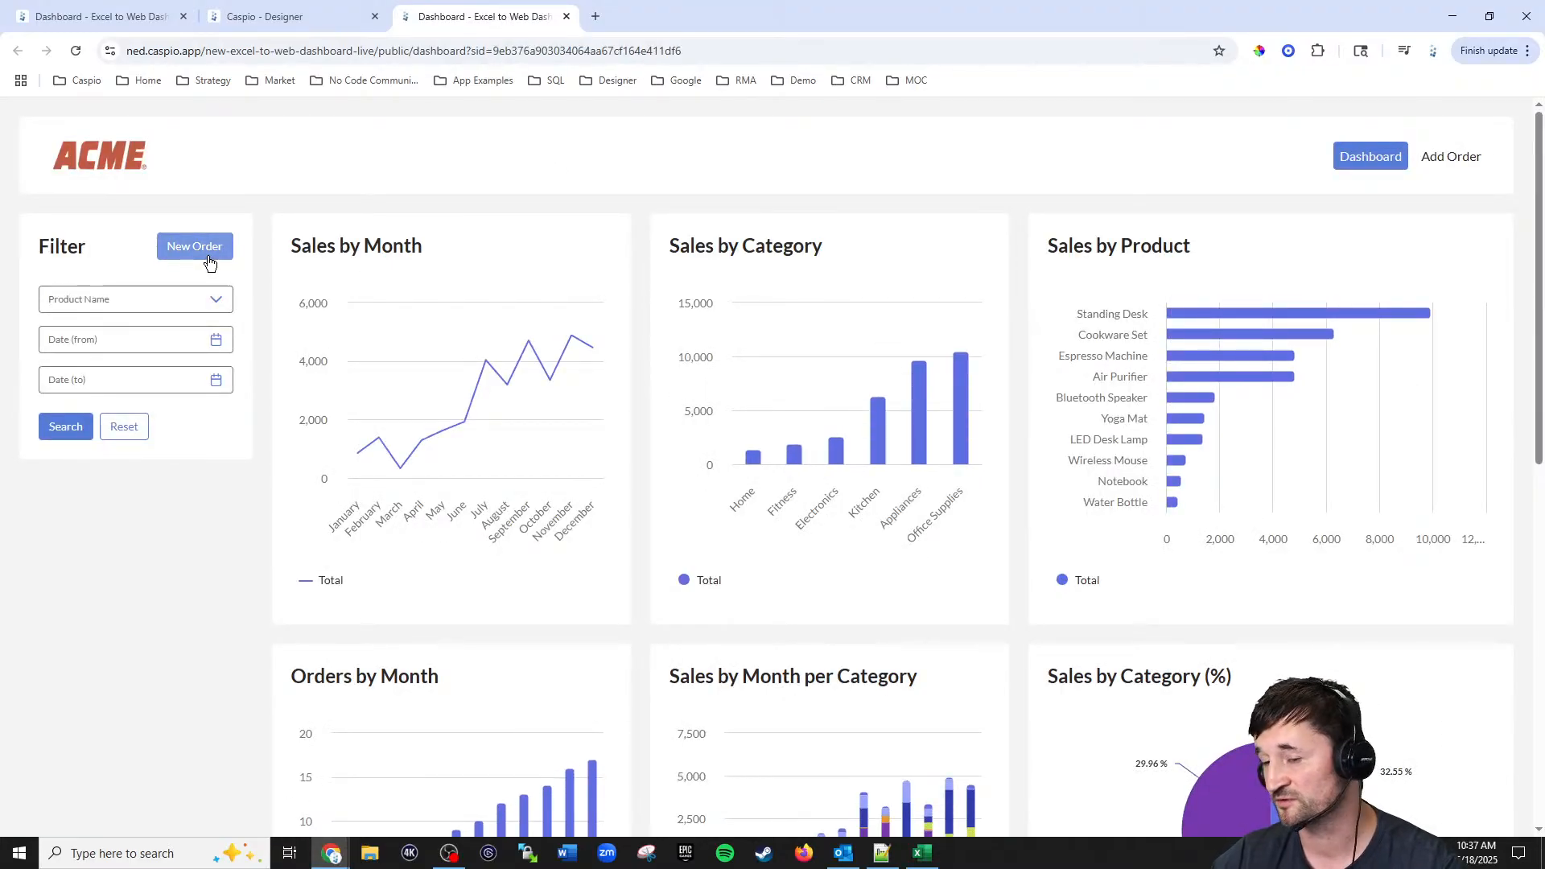
pyautogui.click(209, 263)
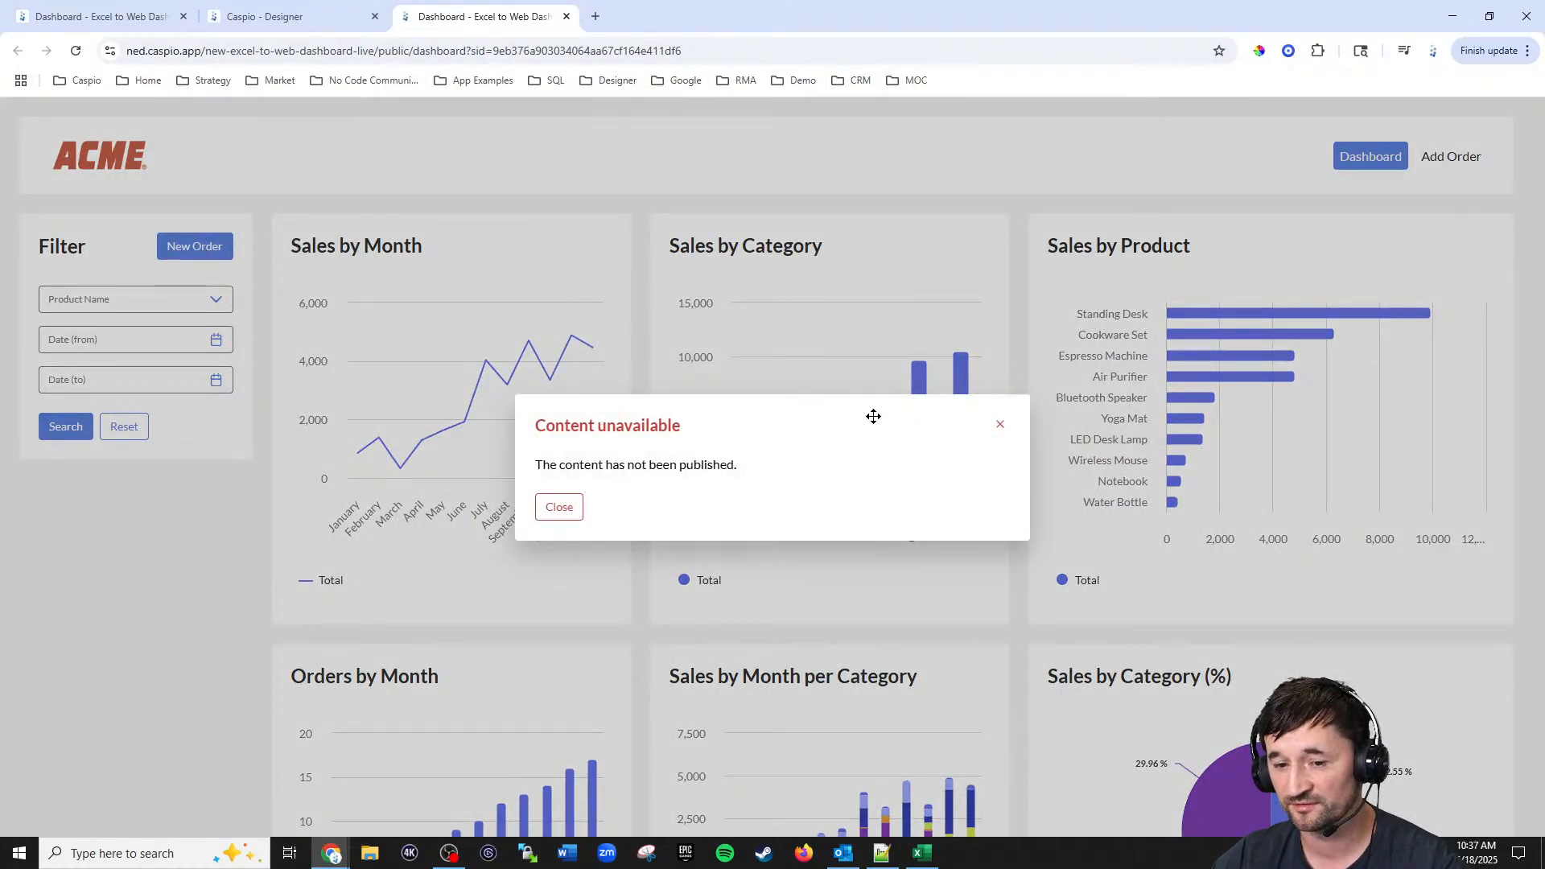
pyautogui.click(997, 429)
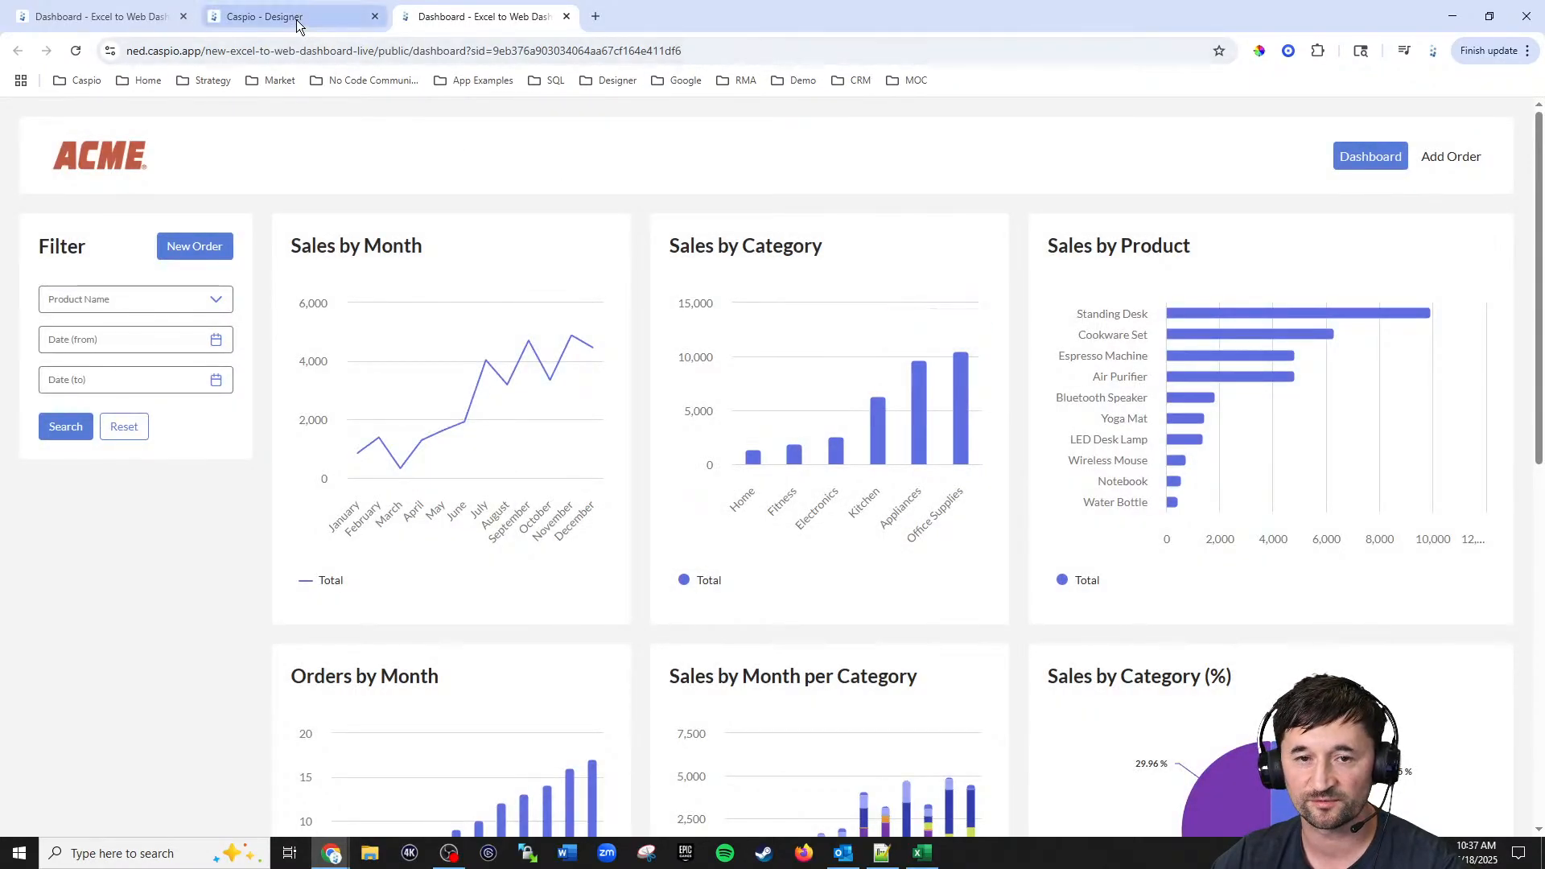
# Step: Deploy the Add Order AppPage and test the New Order button on the live dashboard
pyautogui.click(297, 23)
pyautogui.click(57, 809)
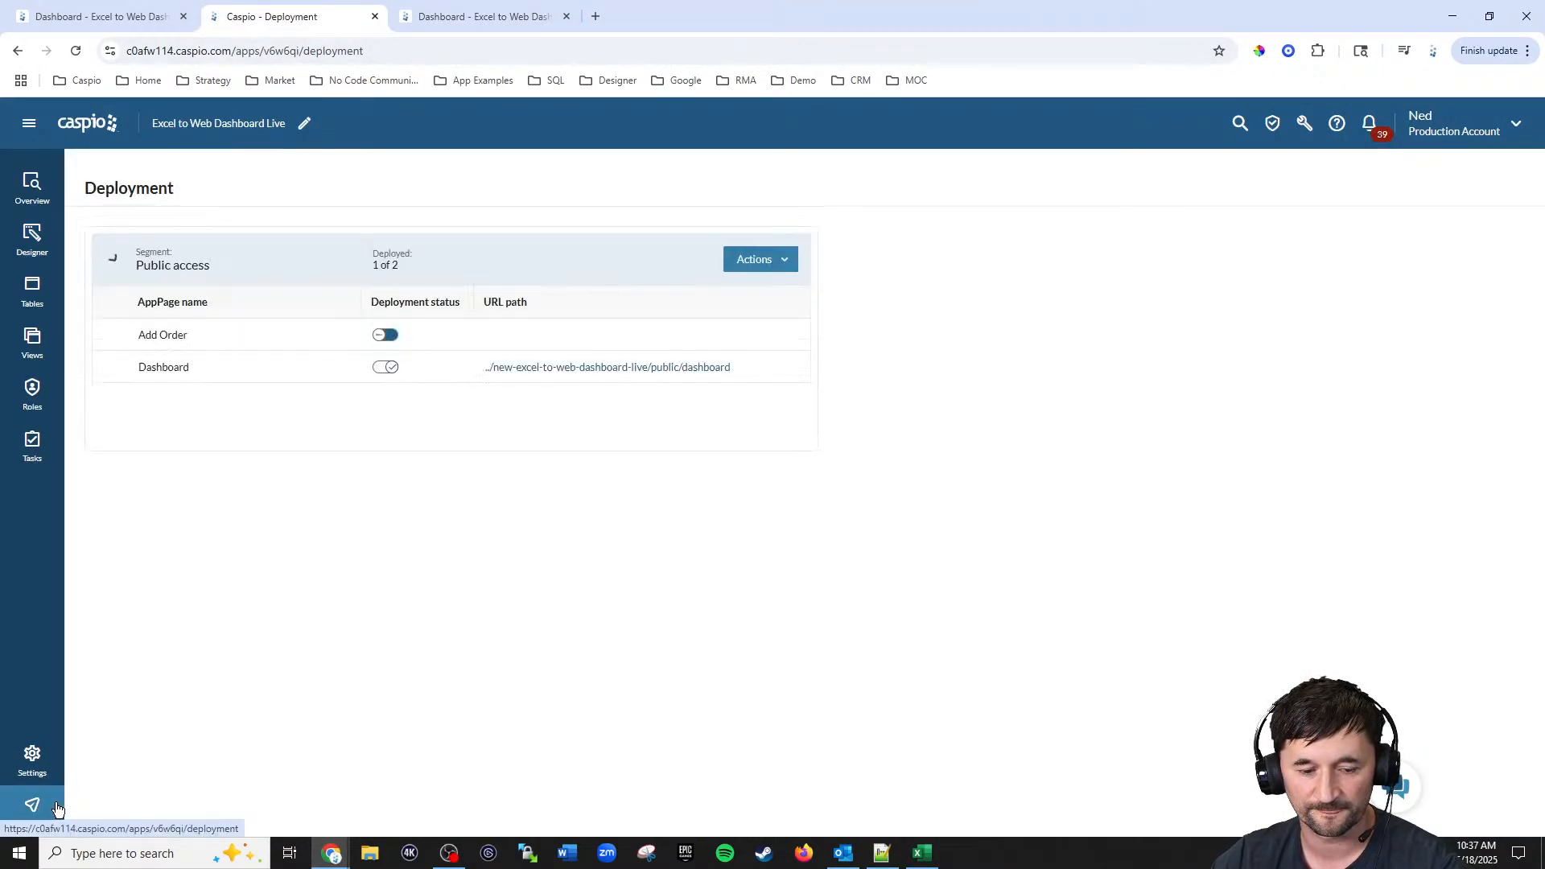
pyautogui.click(385, 335)
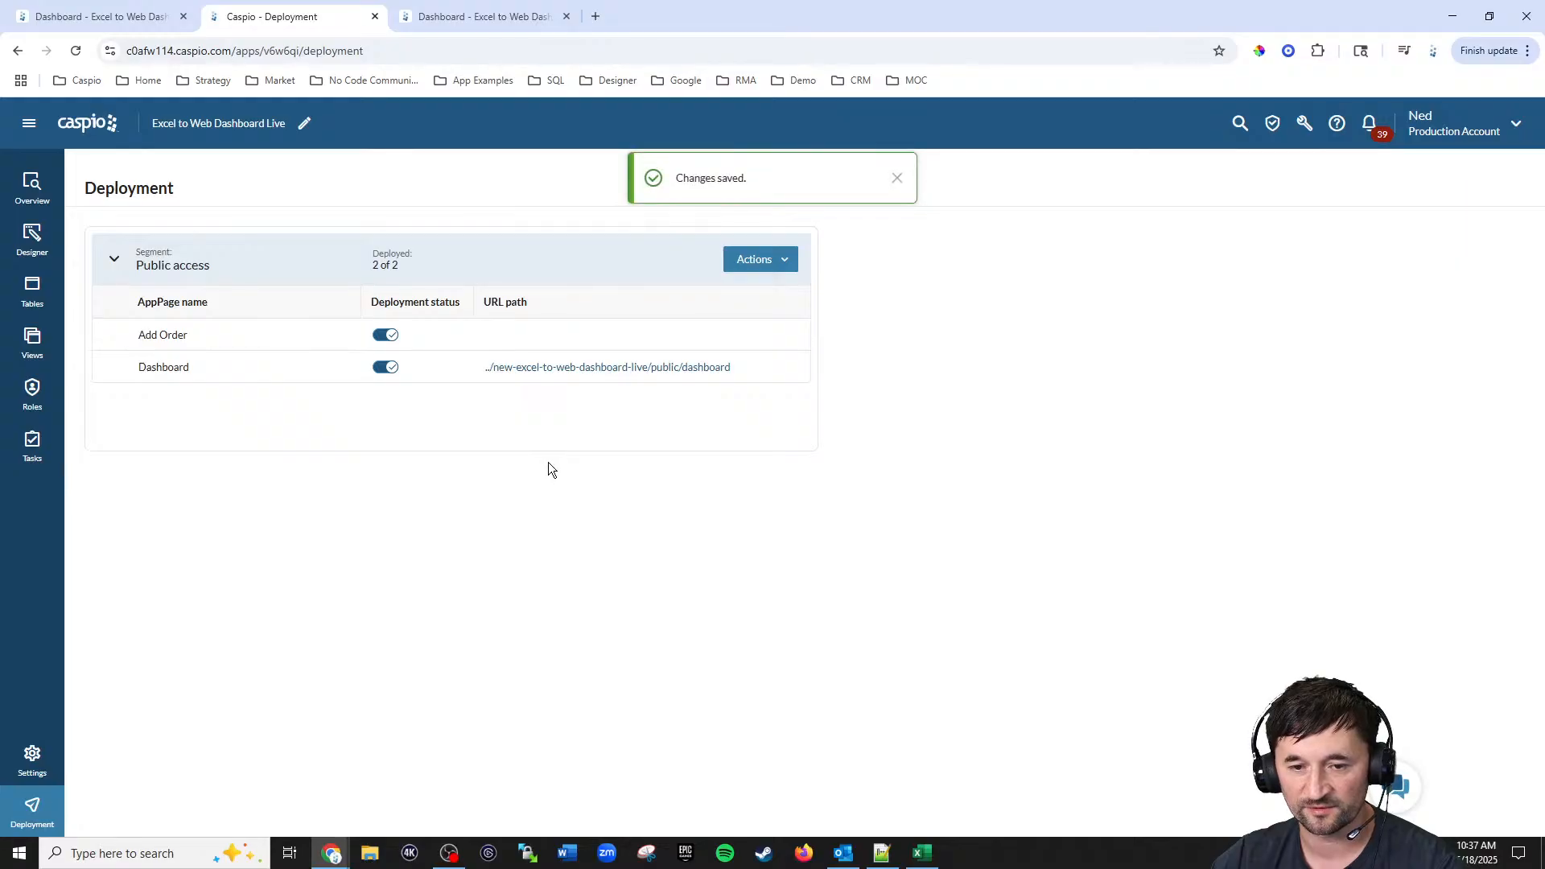
pyautogui.click(480, 18)
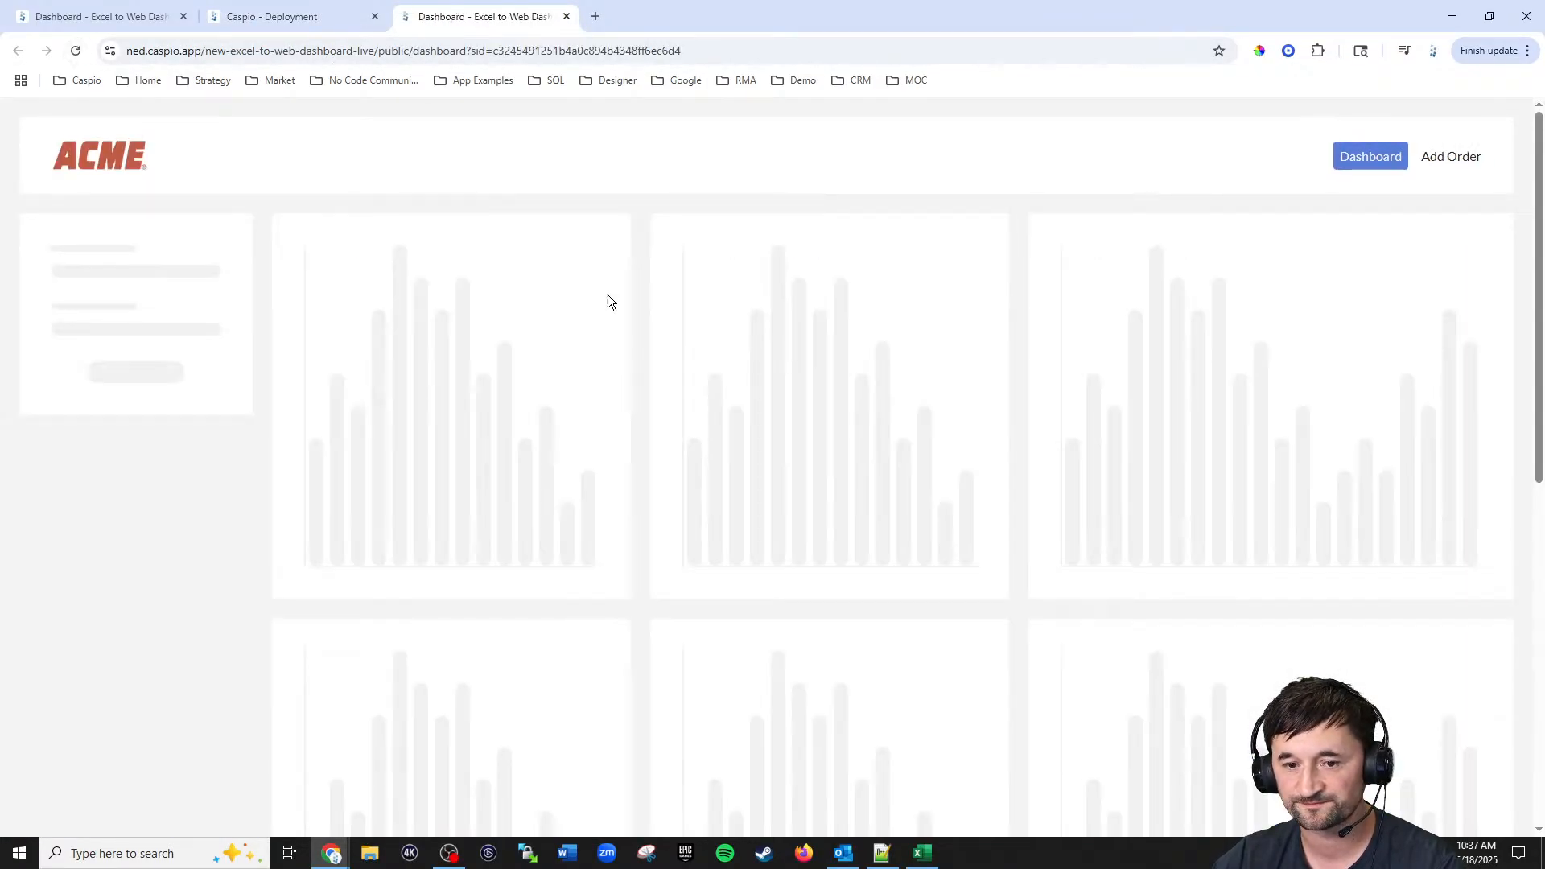
pyautogui.click(194, 247)
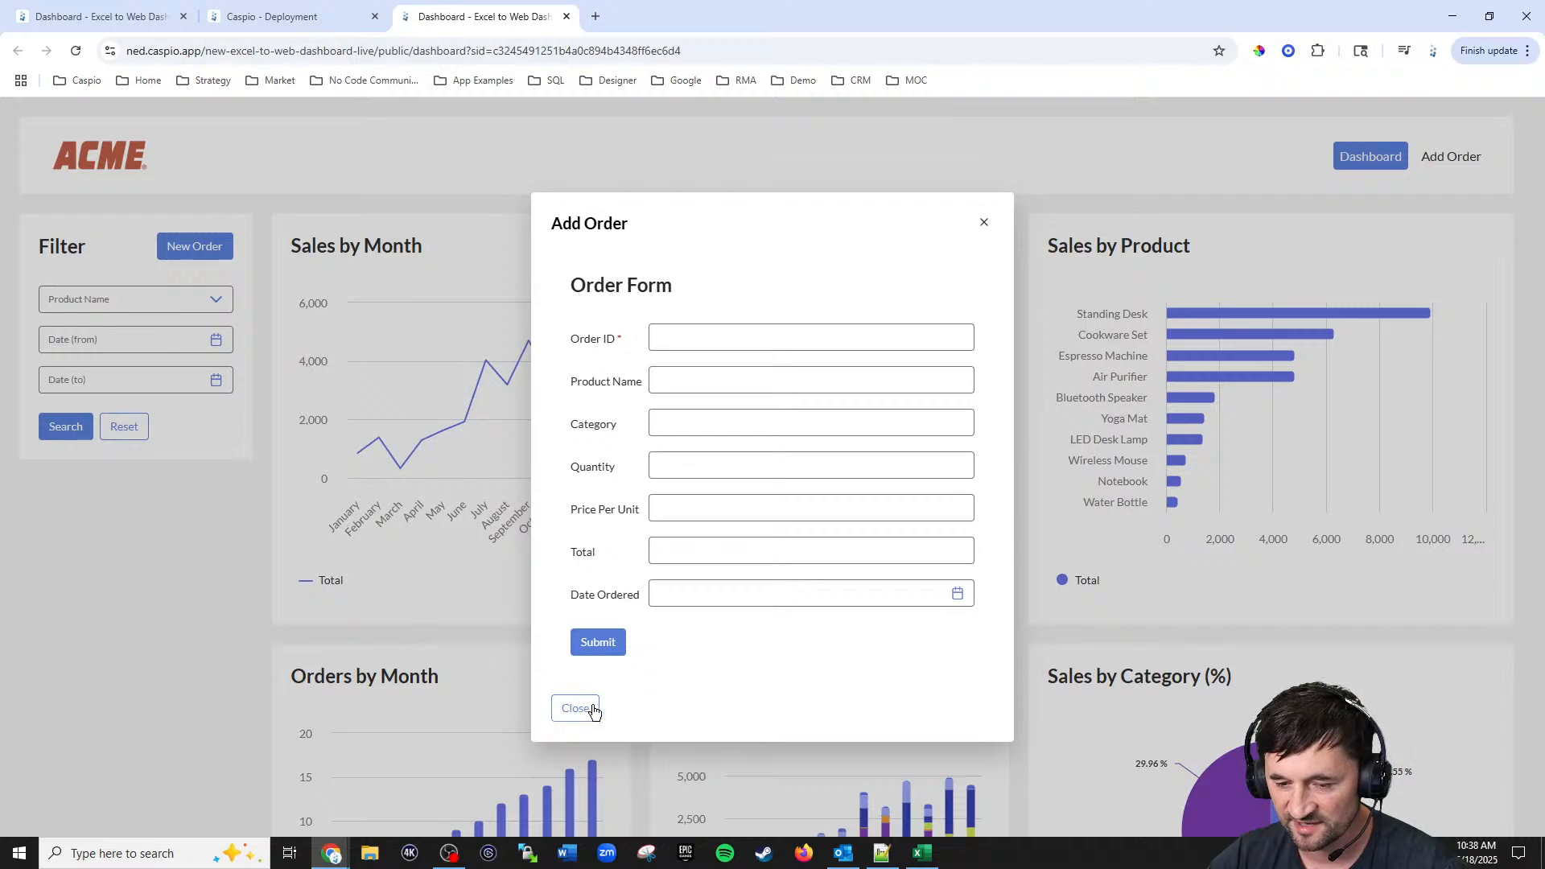
pyautogui.click(695, 345)
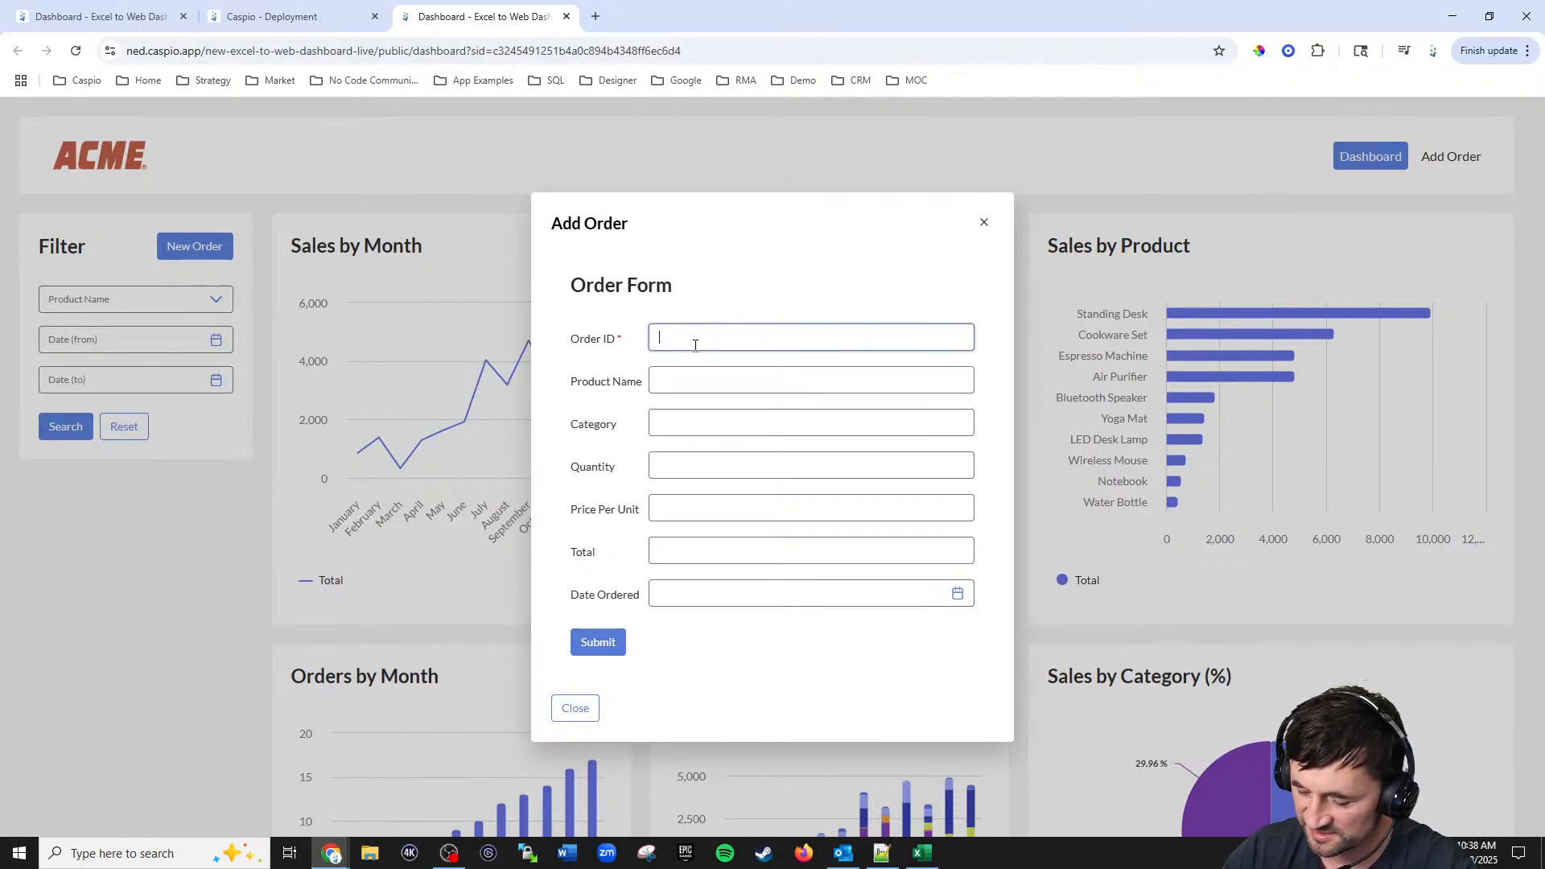
pyautogui.write('5000')
pyautogui.click(712, 391)
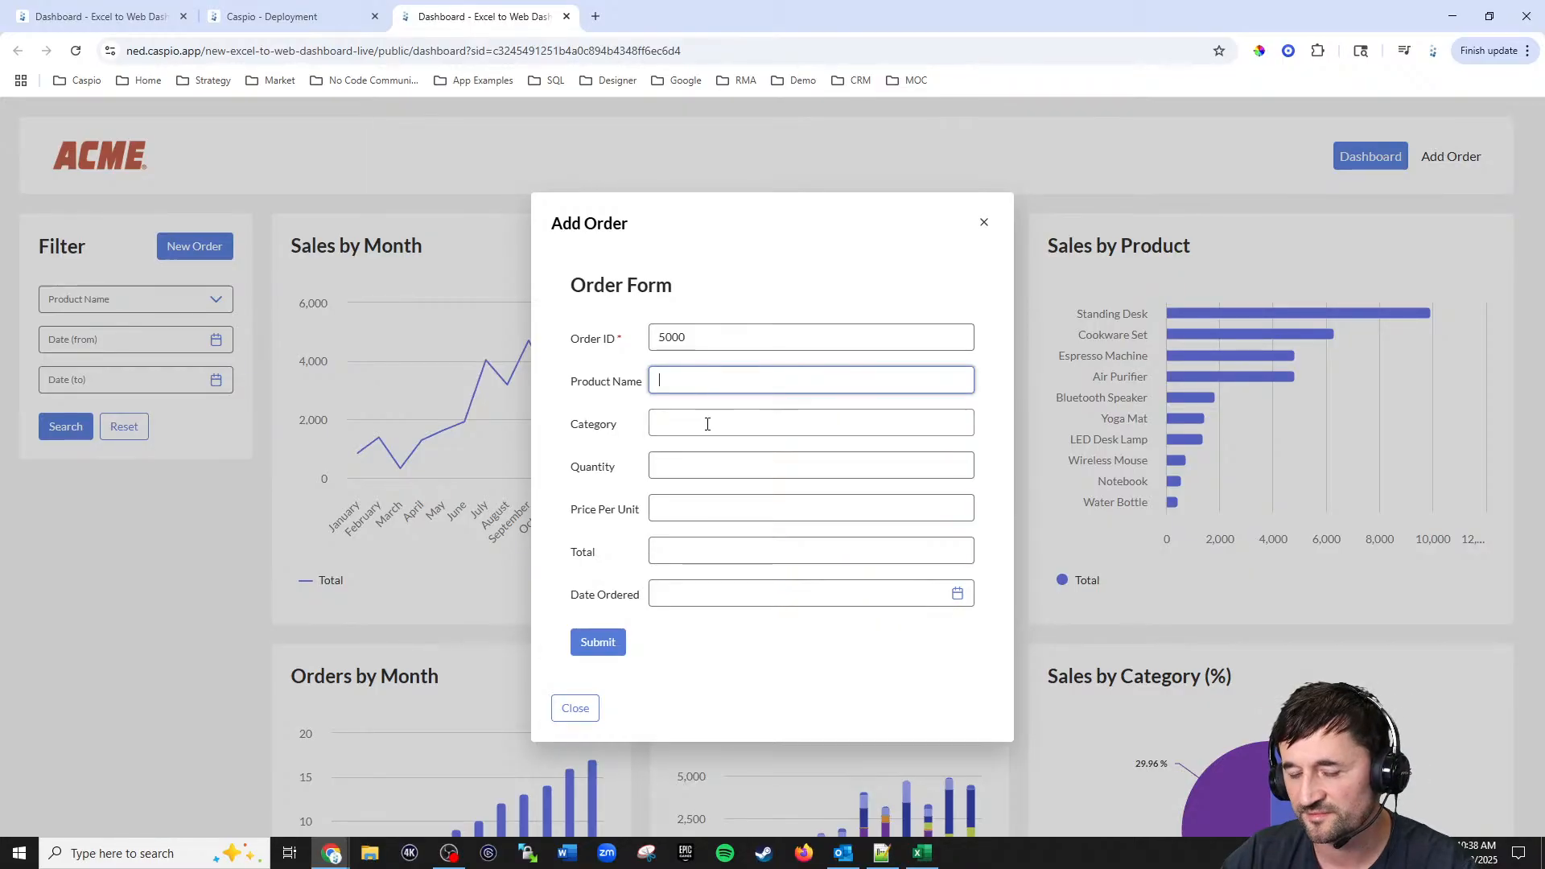
pyautogui.click(983, 225)
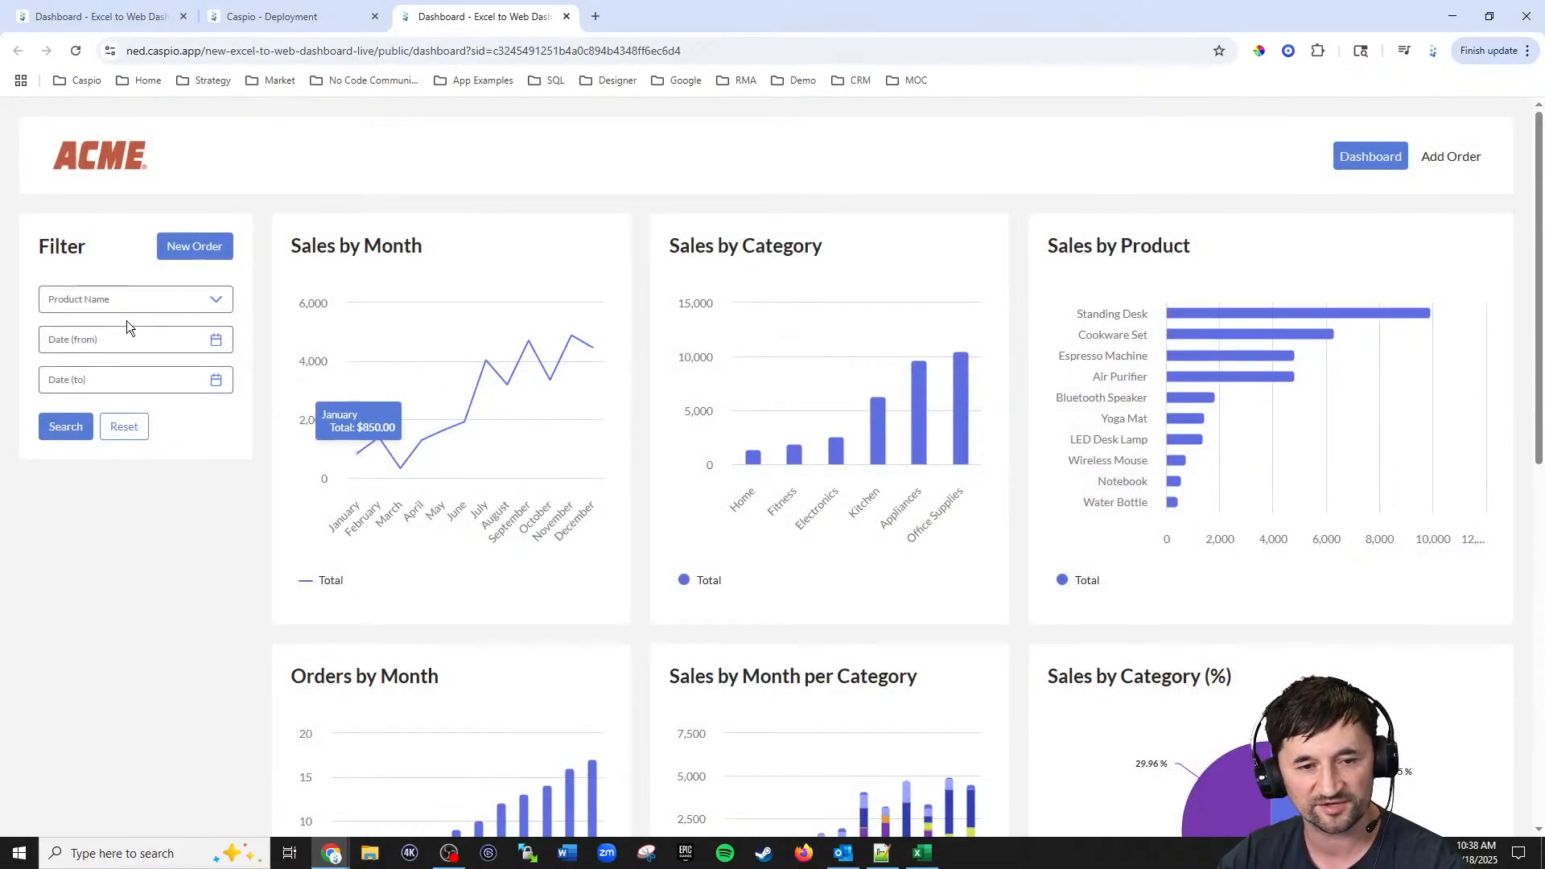
# Step: Review the existing product names in the filter list and in the Excel_to_web_orders_tbl_live table datasheet
pyautogui.click(123, 306)
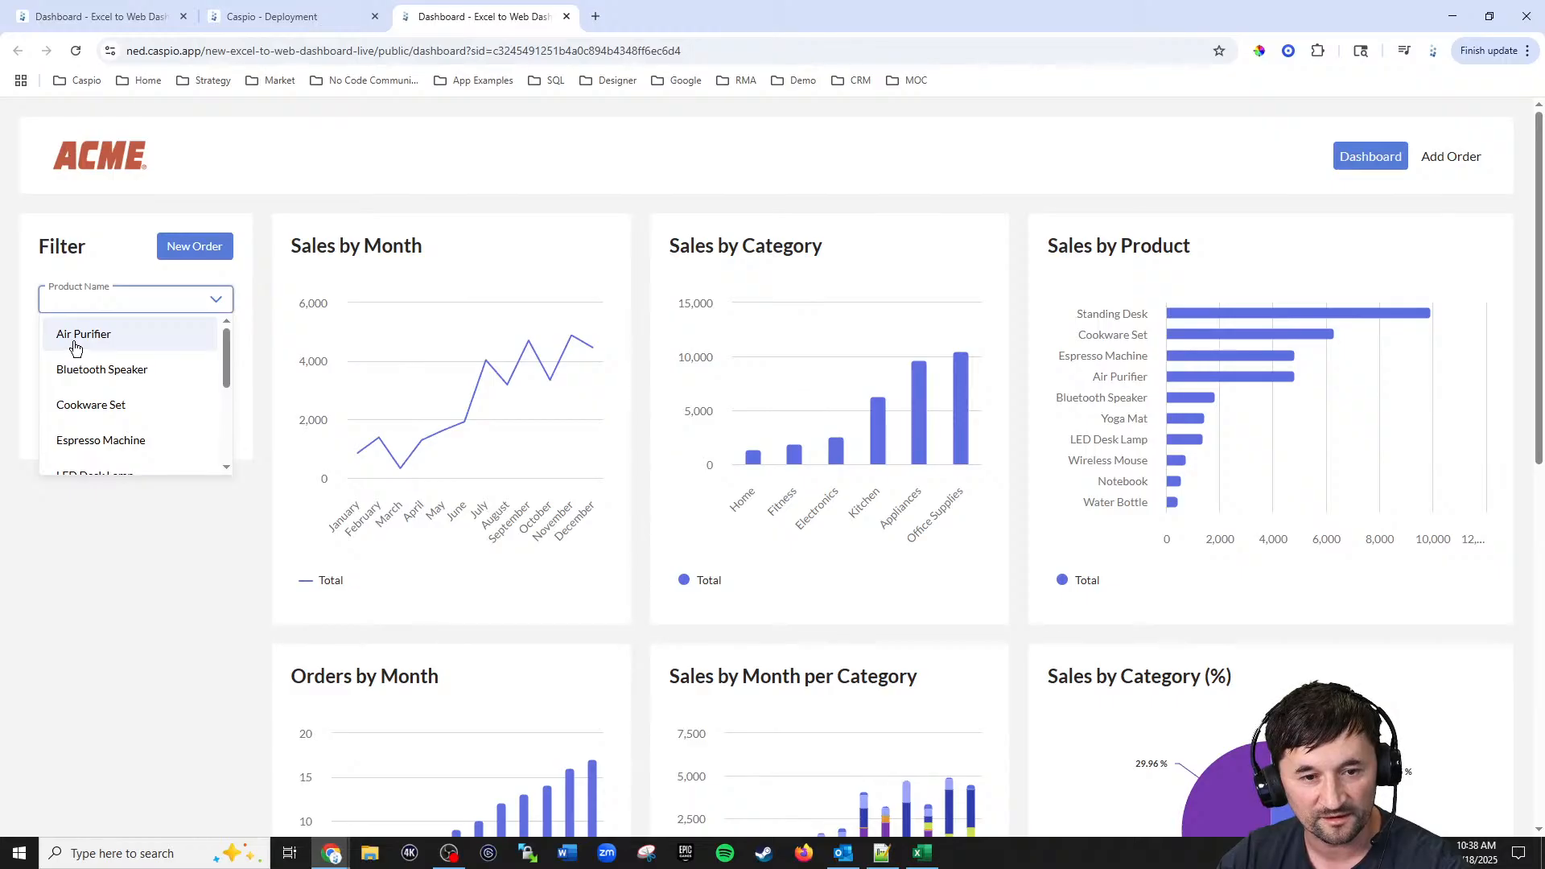
pyautogui.click(277, 390)
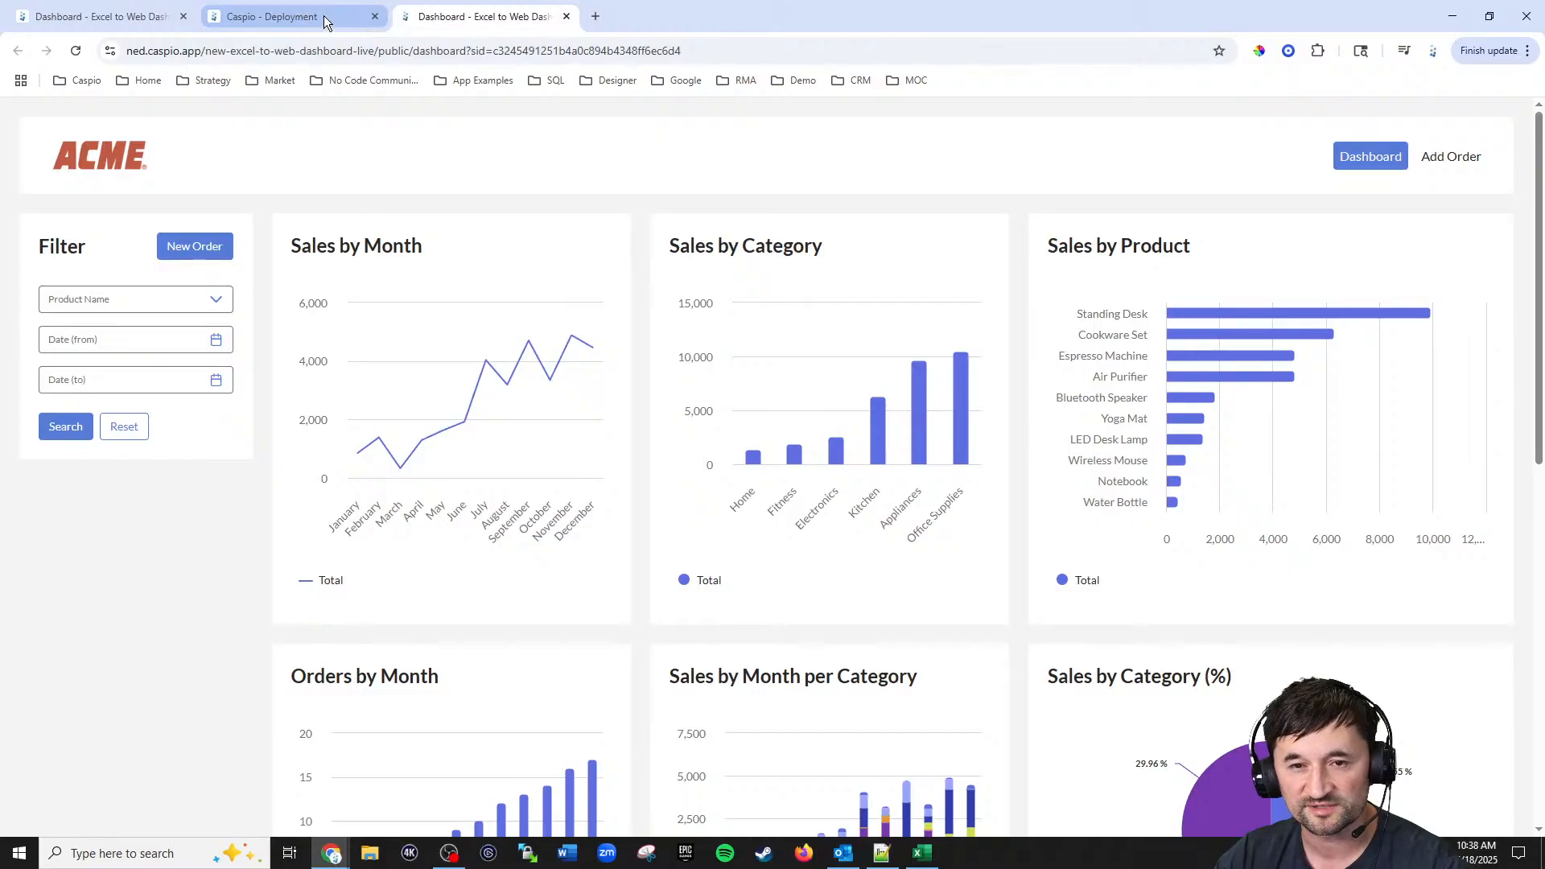
pyautogui.moveTo(325, 22)
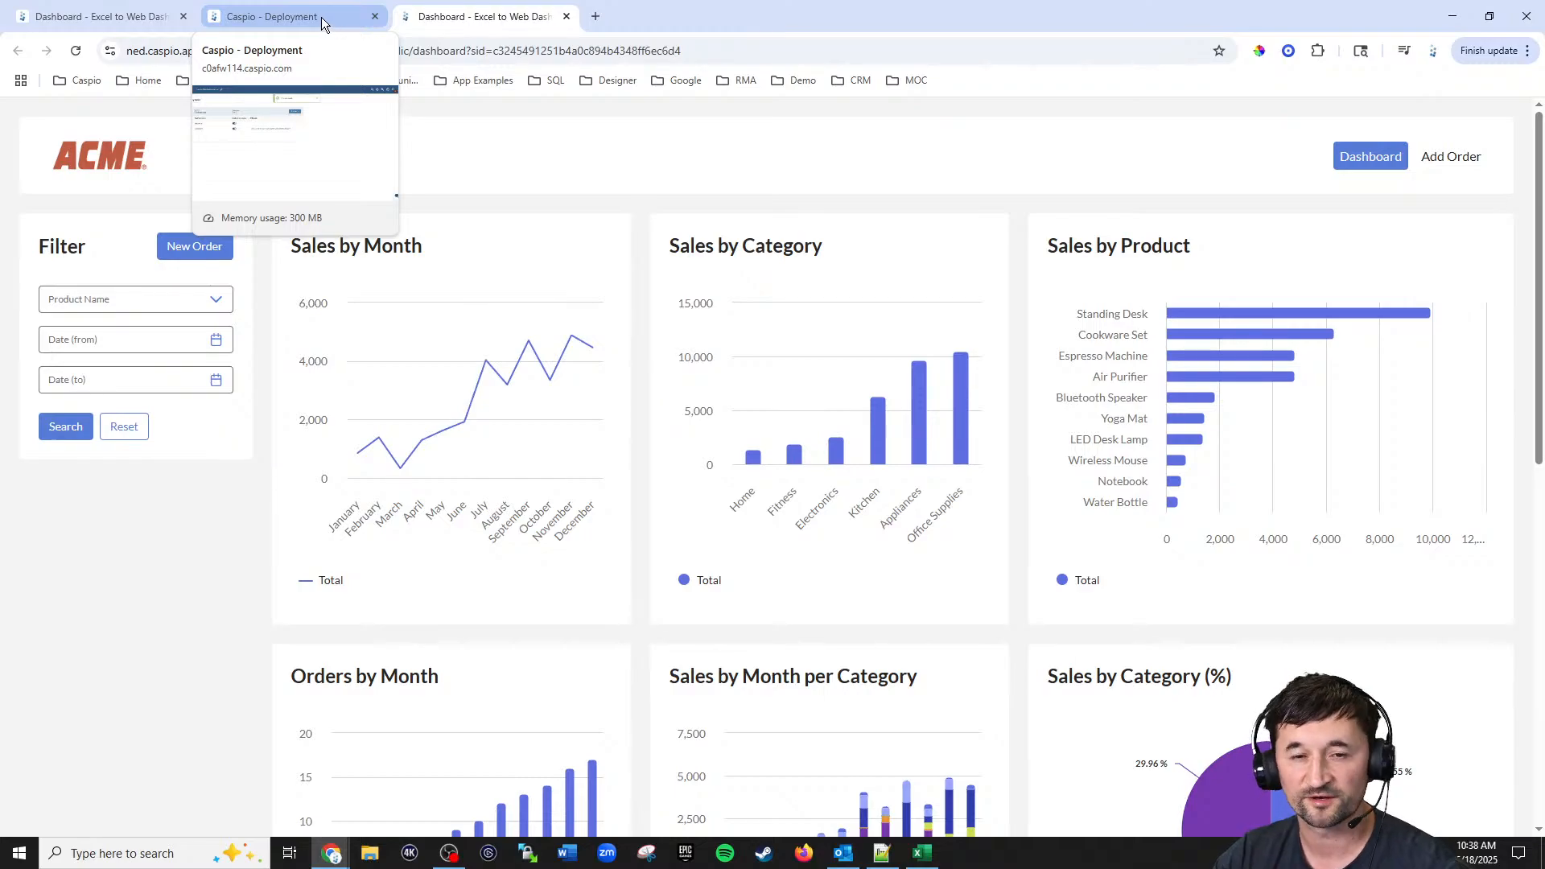
pyautogui.click(321, 17)
pyautogui.rightClick(29, 278)
pyautogui.click(70, 297)
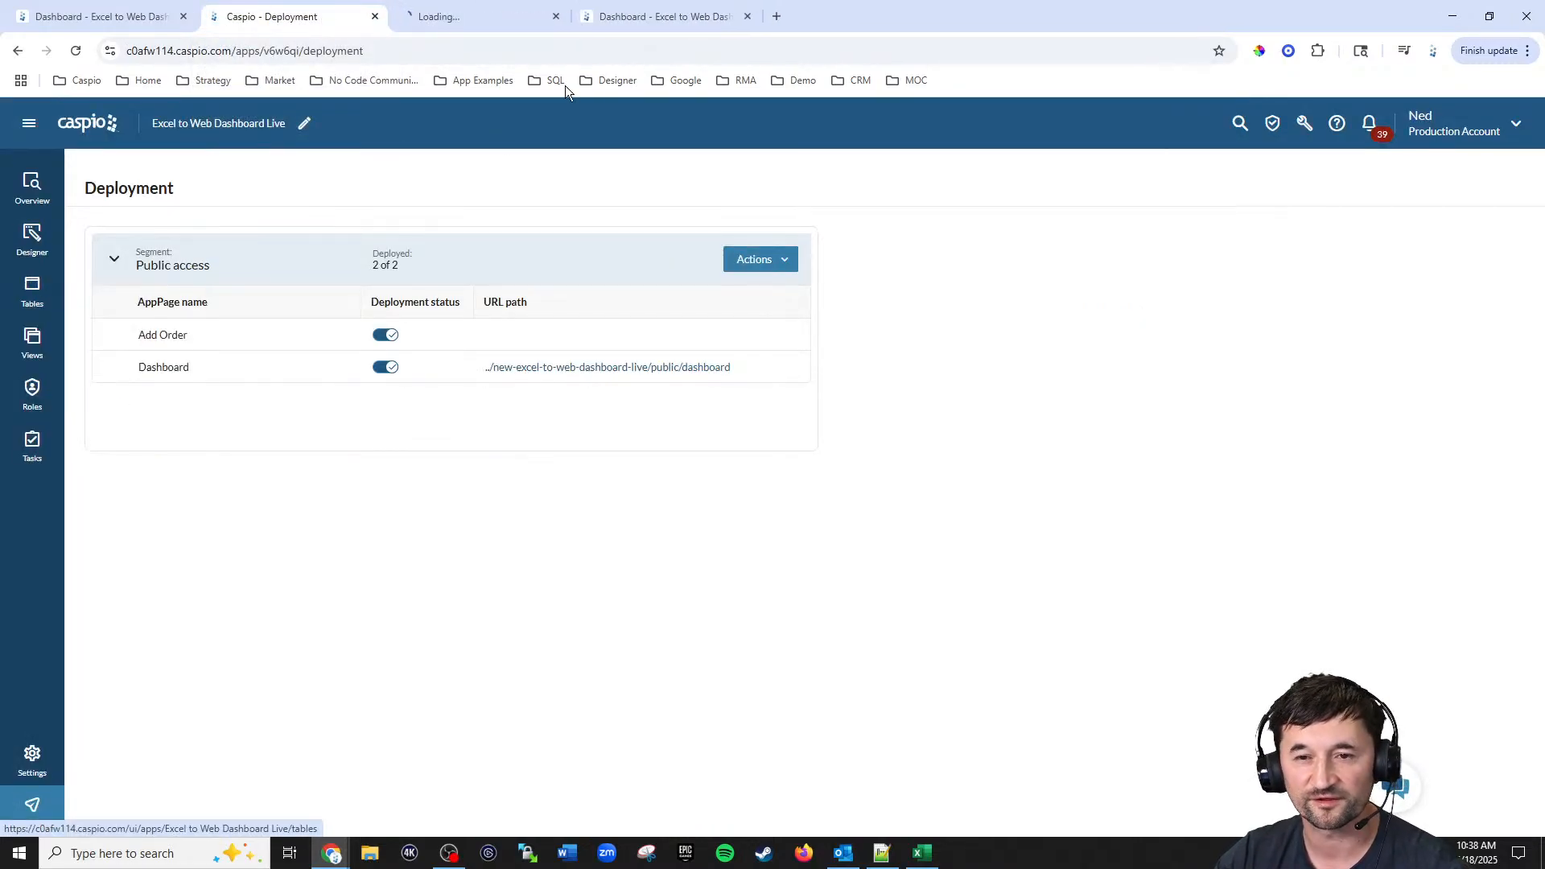
pyautogui.click(504, 21)
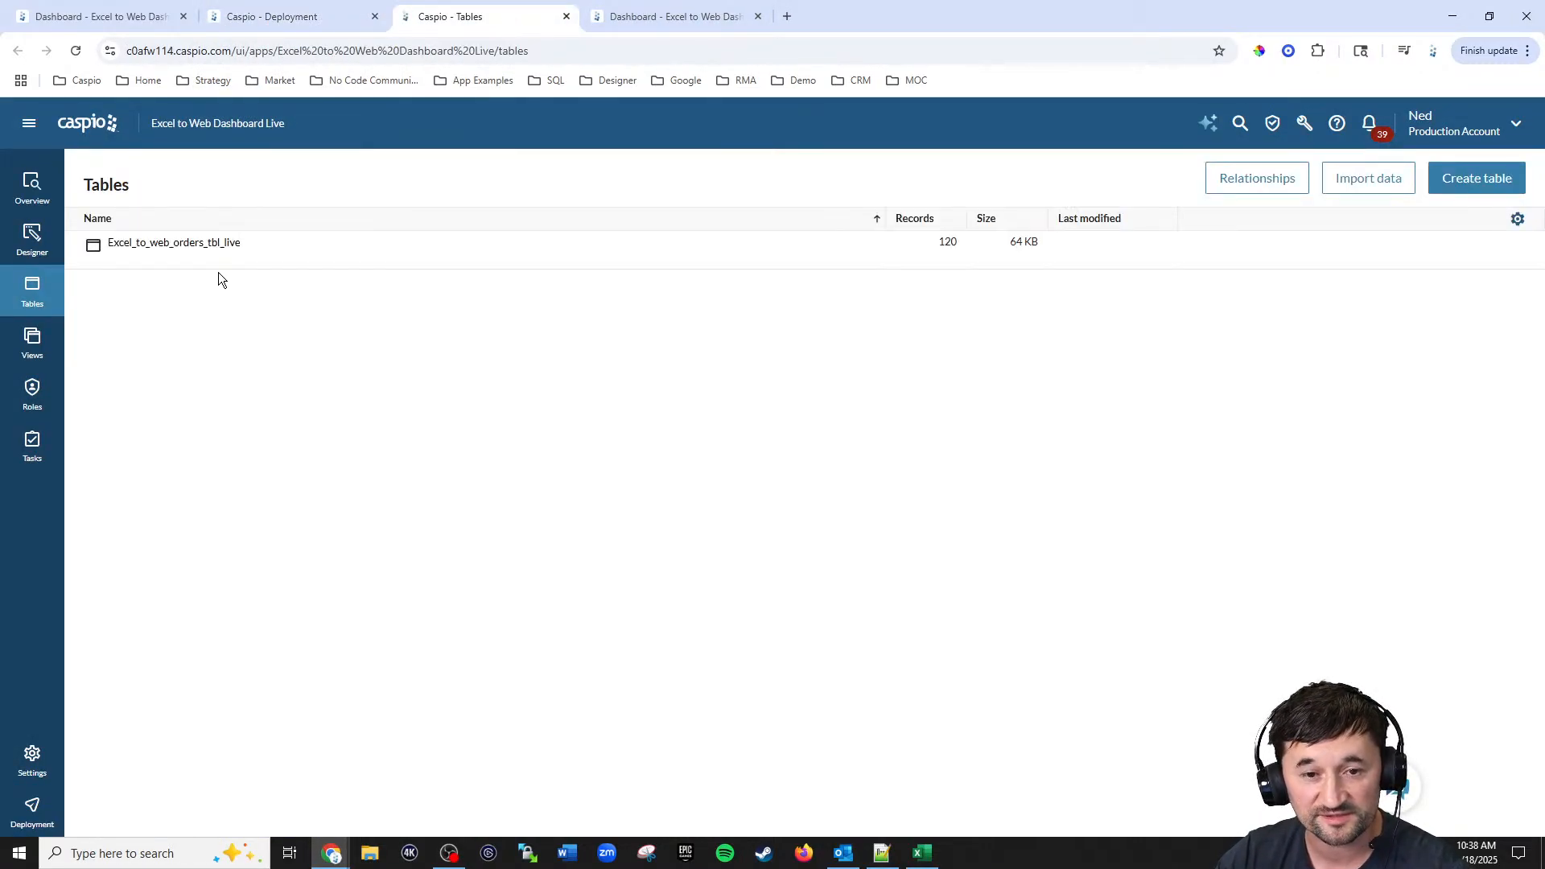
pyautogui.click(186, 259)
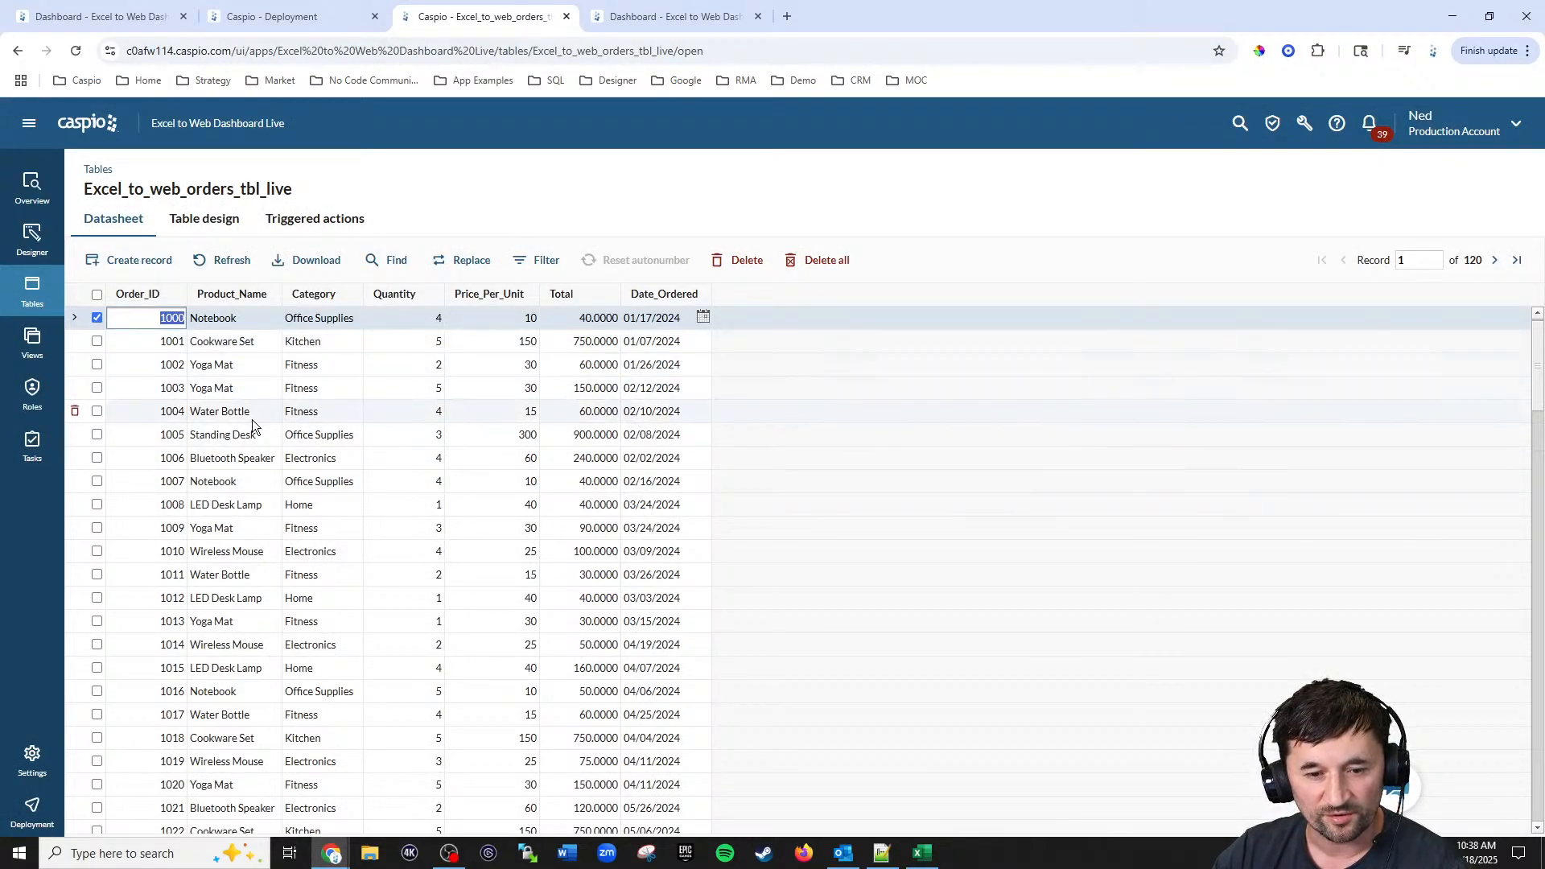
pyautogui.scroll(-2, 249, 577)
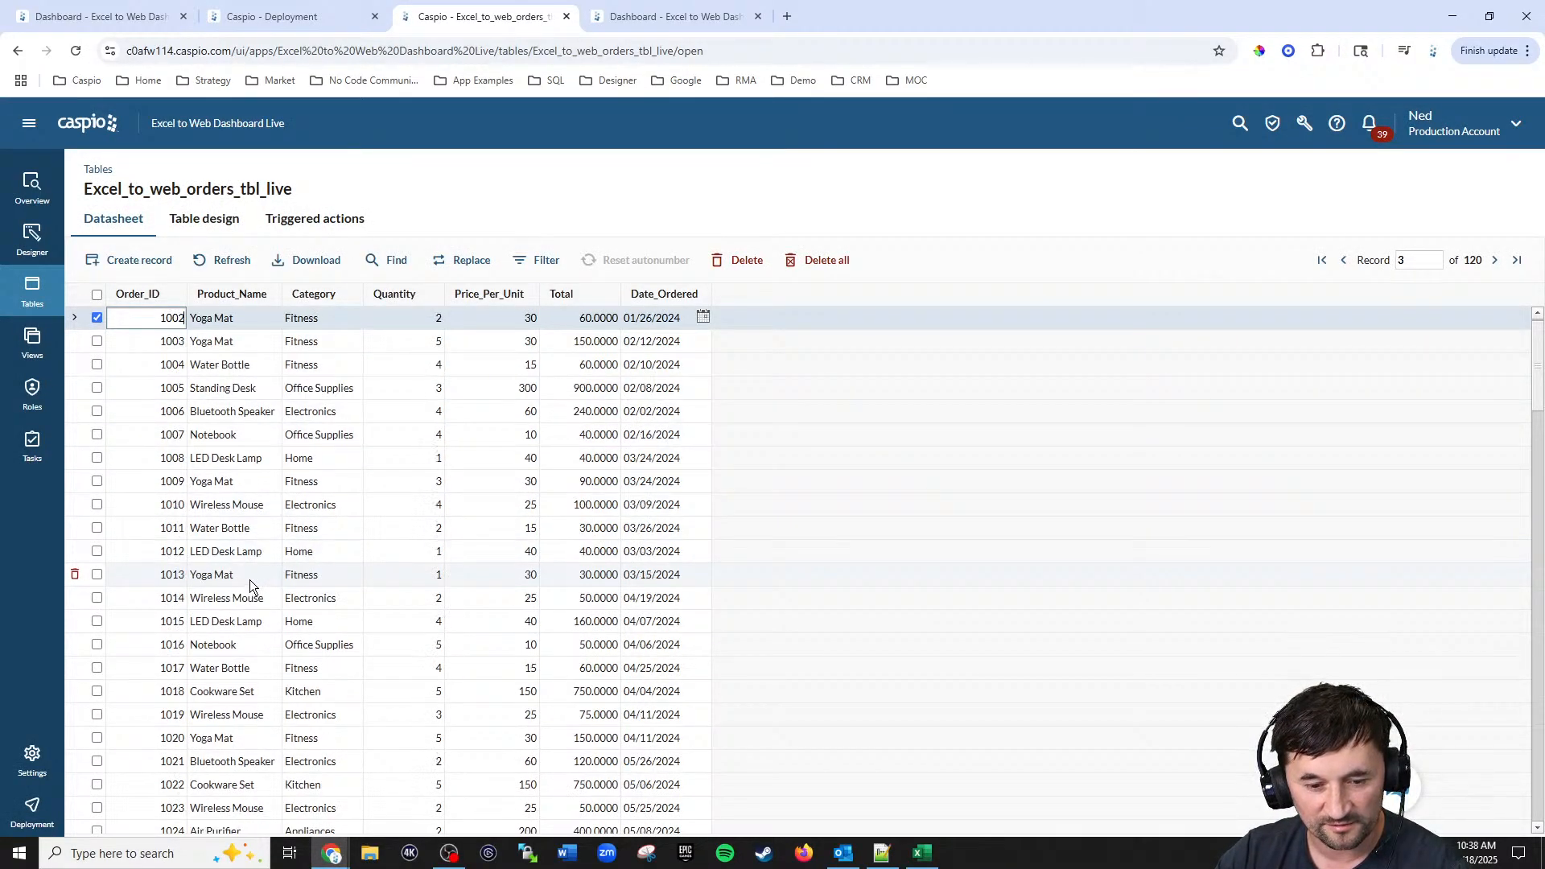
pyautogui.scroll(-4, 249, 580)
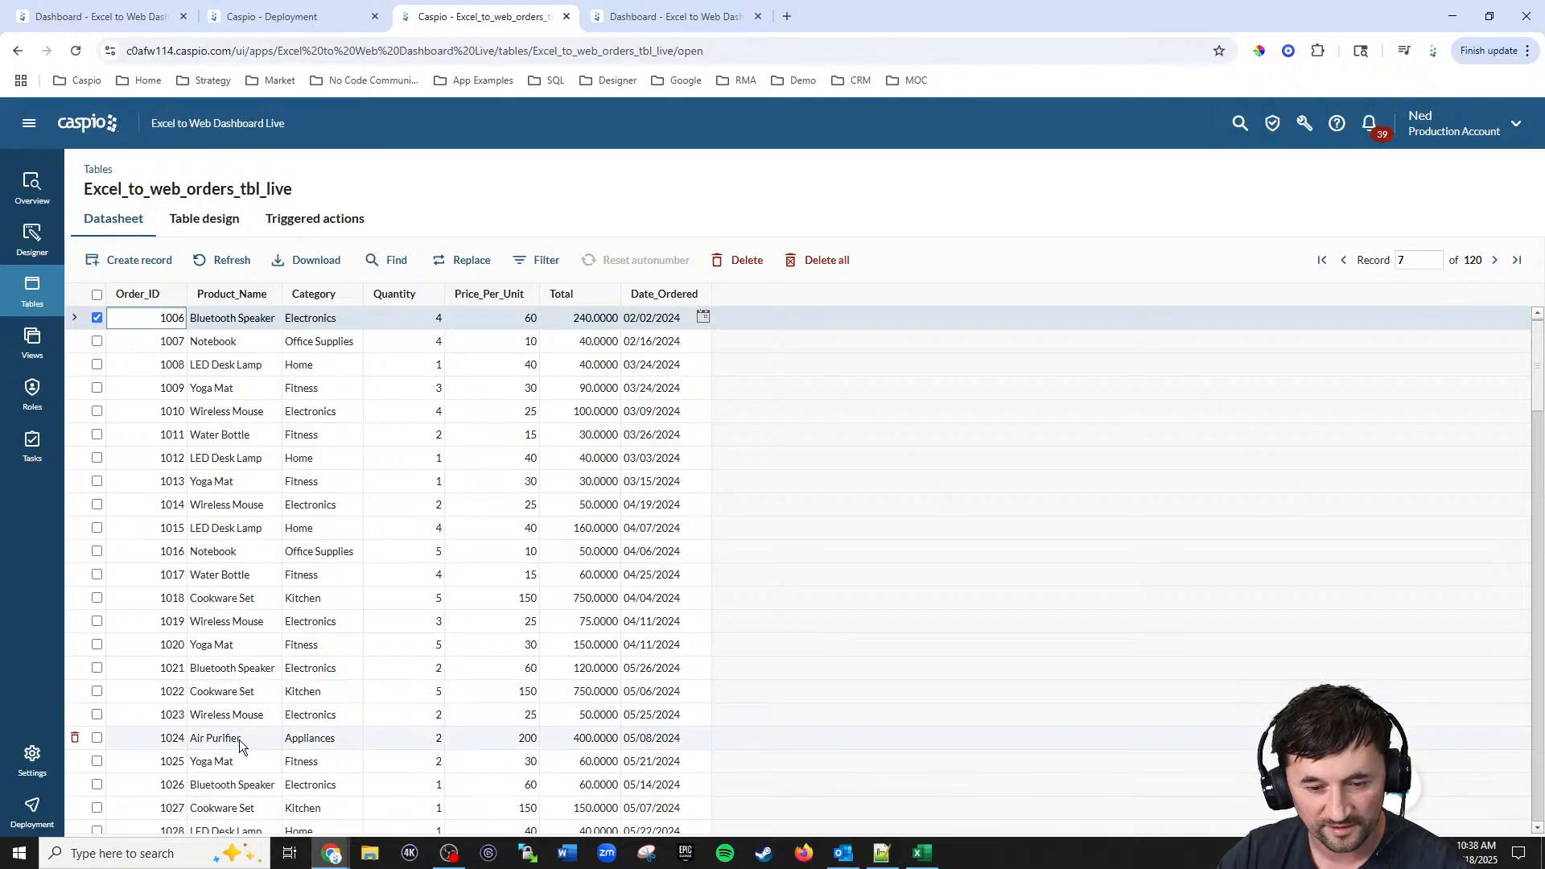
pyautogui.click(239, 741)
pyautogui.moveTo(243, 741); pyautogui.dragTo(194, 747)
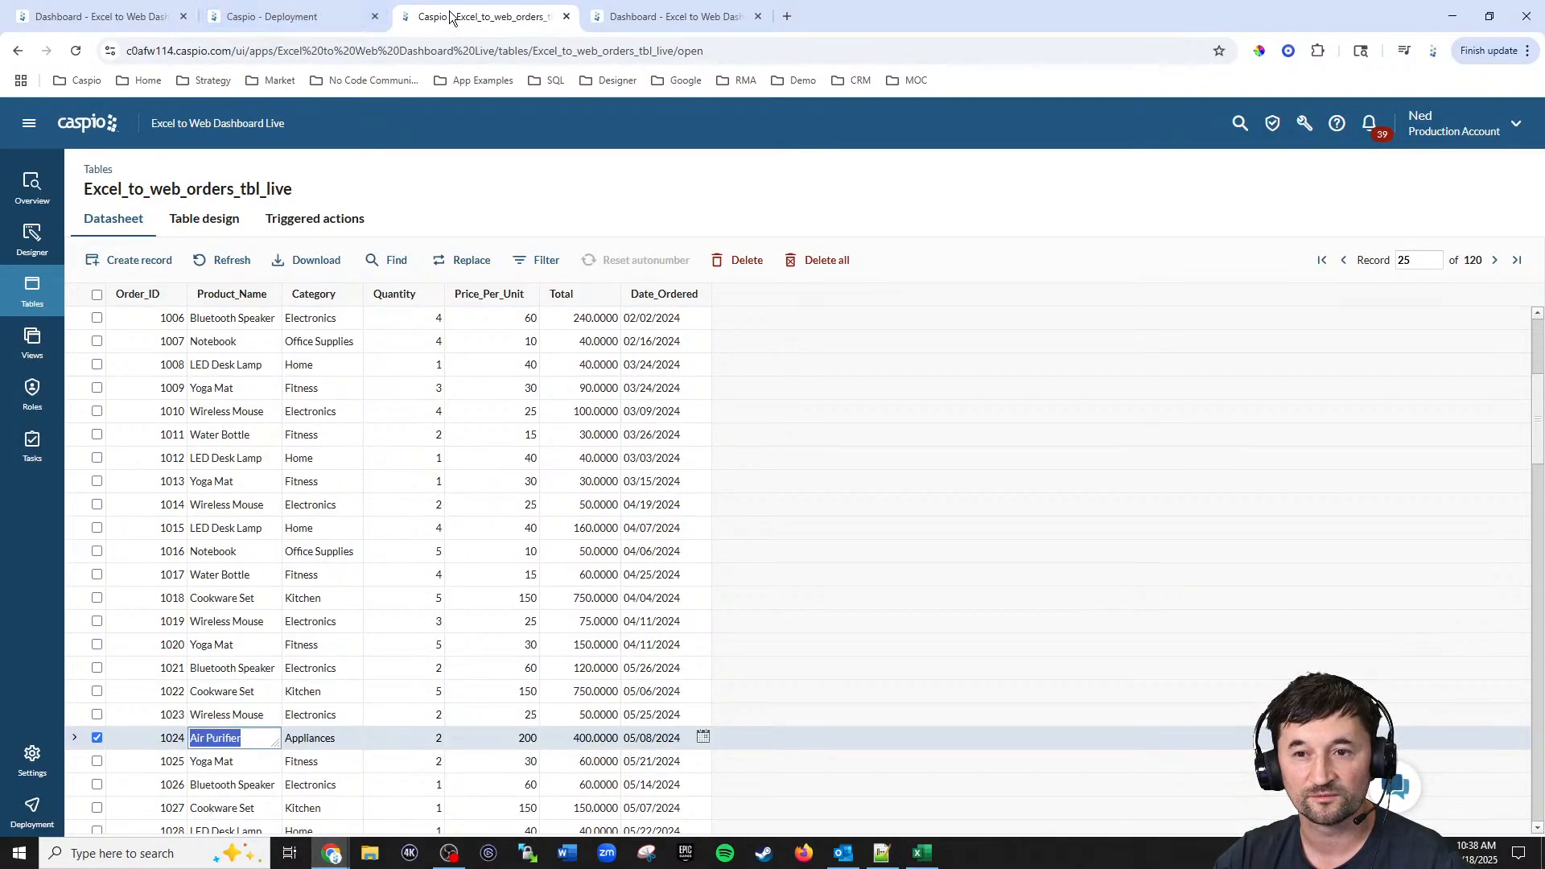
# Step: Open the New Order form on the live dashboard and enter Order ID 5000, product Air Purifier, category Appliances
pyautogui.click(631, 20)
pyautogui.click(195, 246)
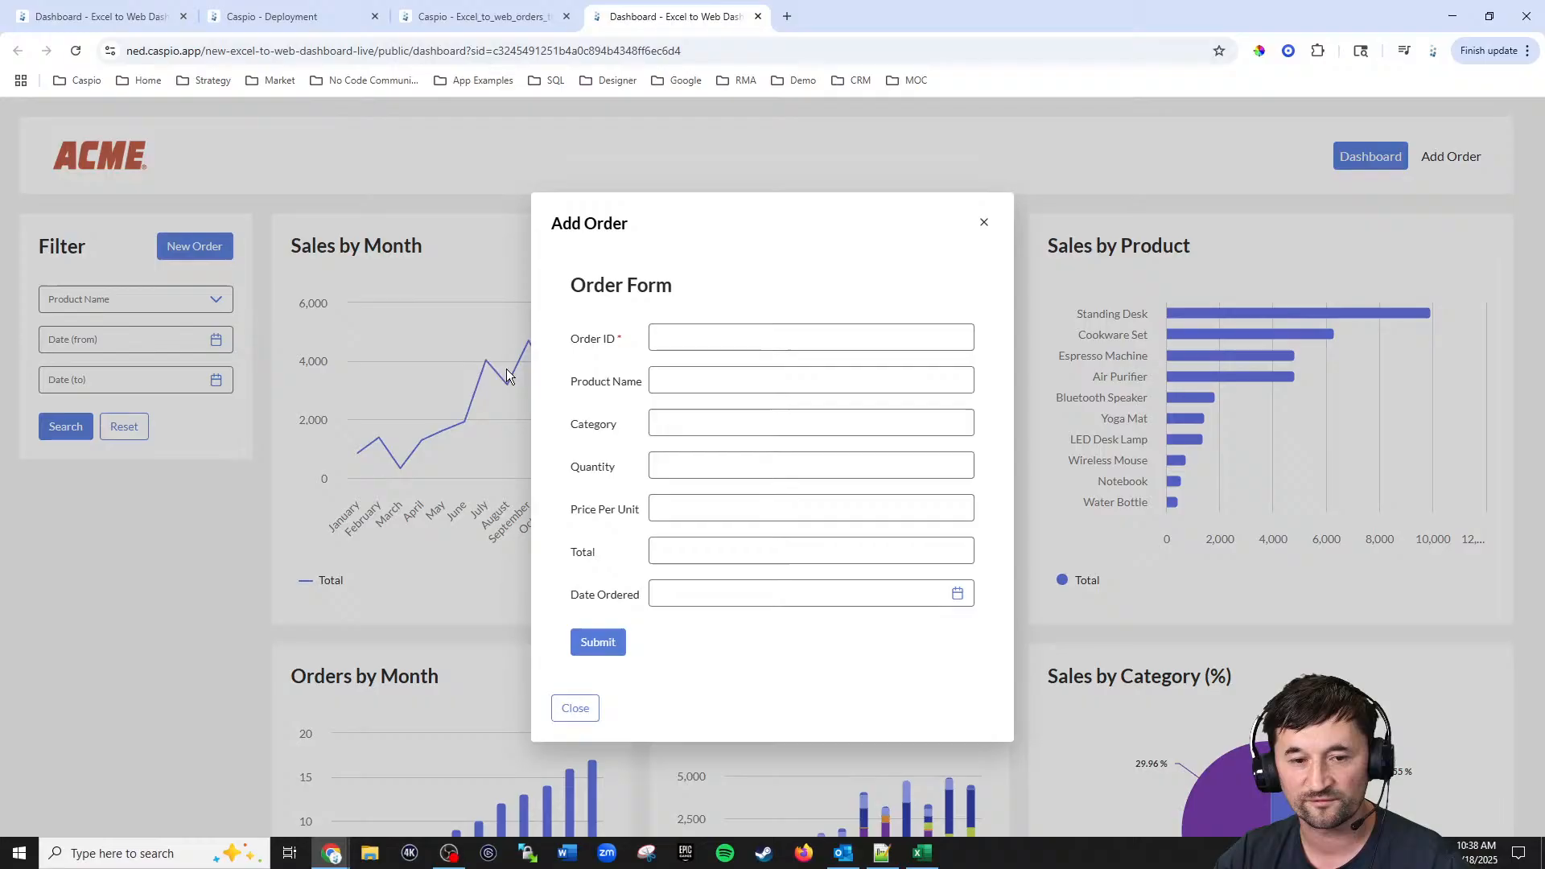
pyautogui.click(696, 341)
pyautogui.write('5000')
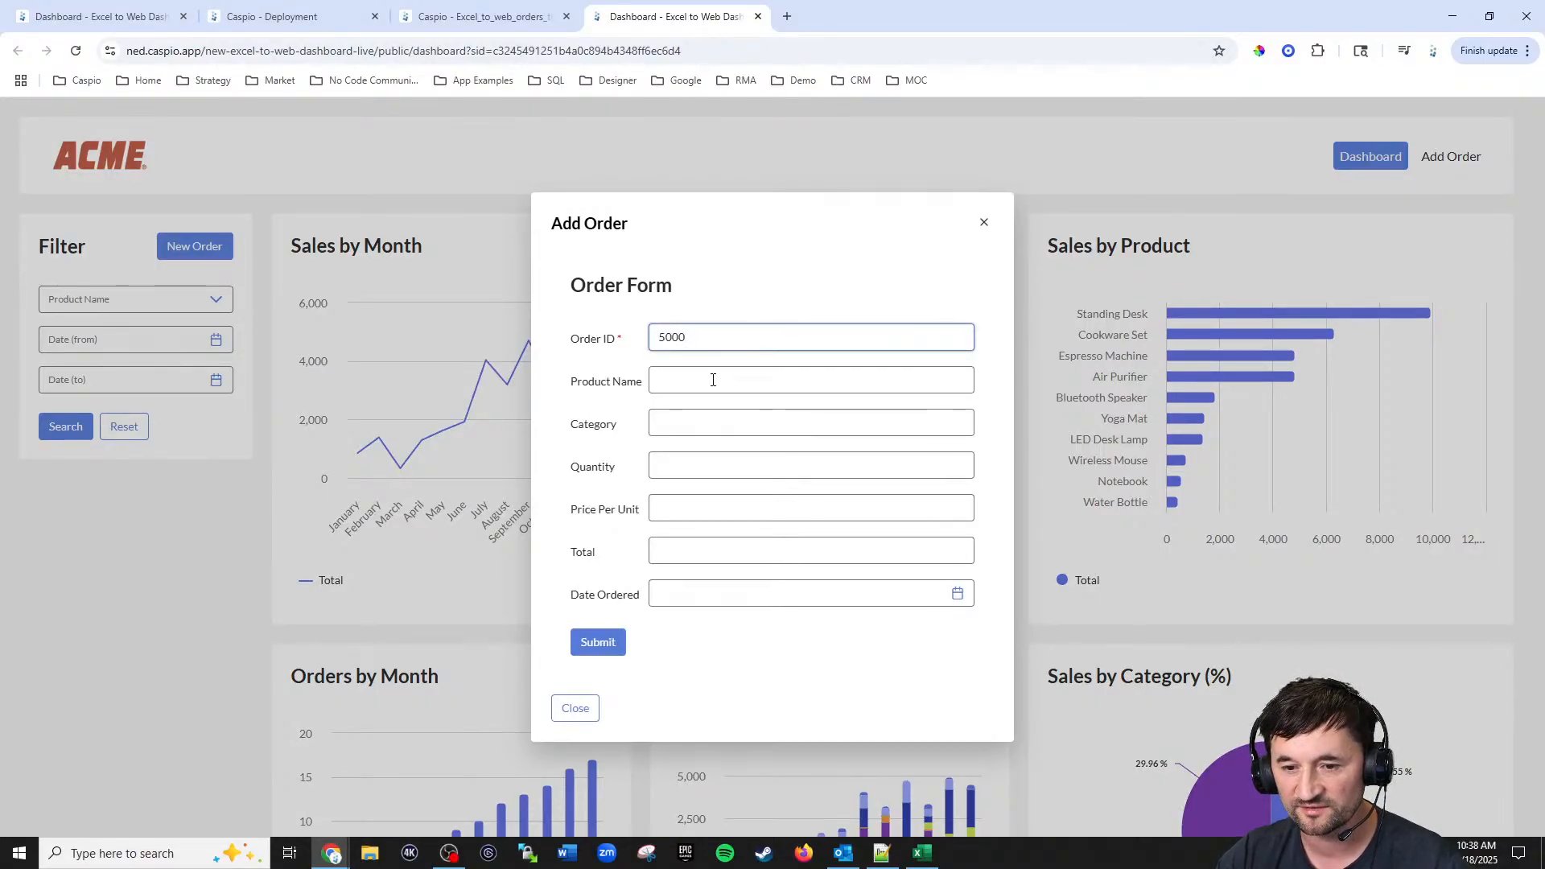
pyautogui.click(716, 387)
pyautogui.write('Air')
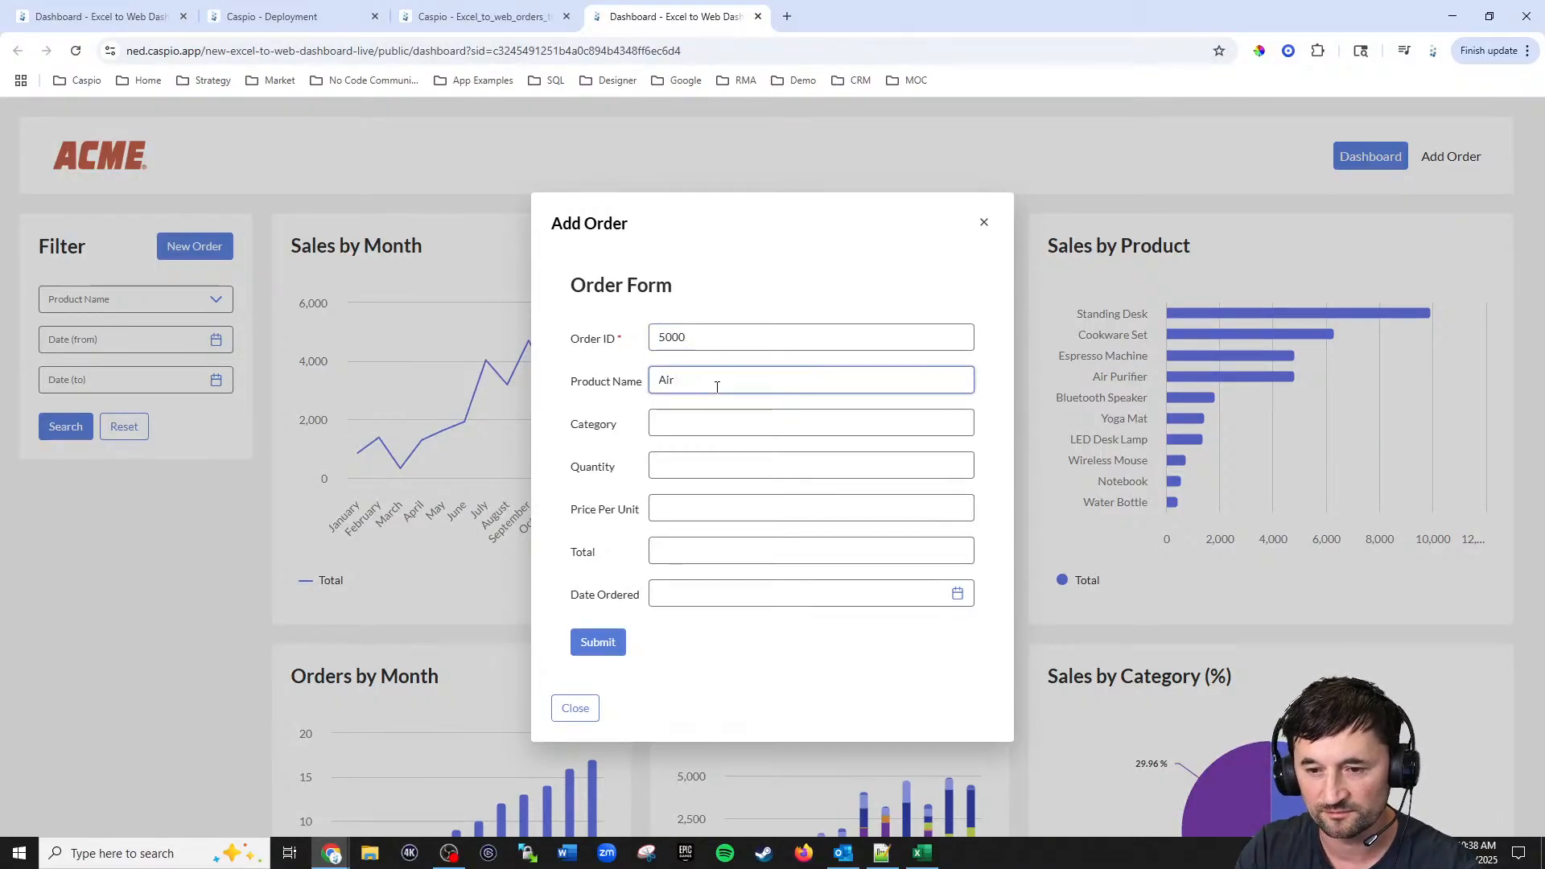
pyautogui.write('Air Purifier')
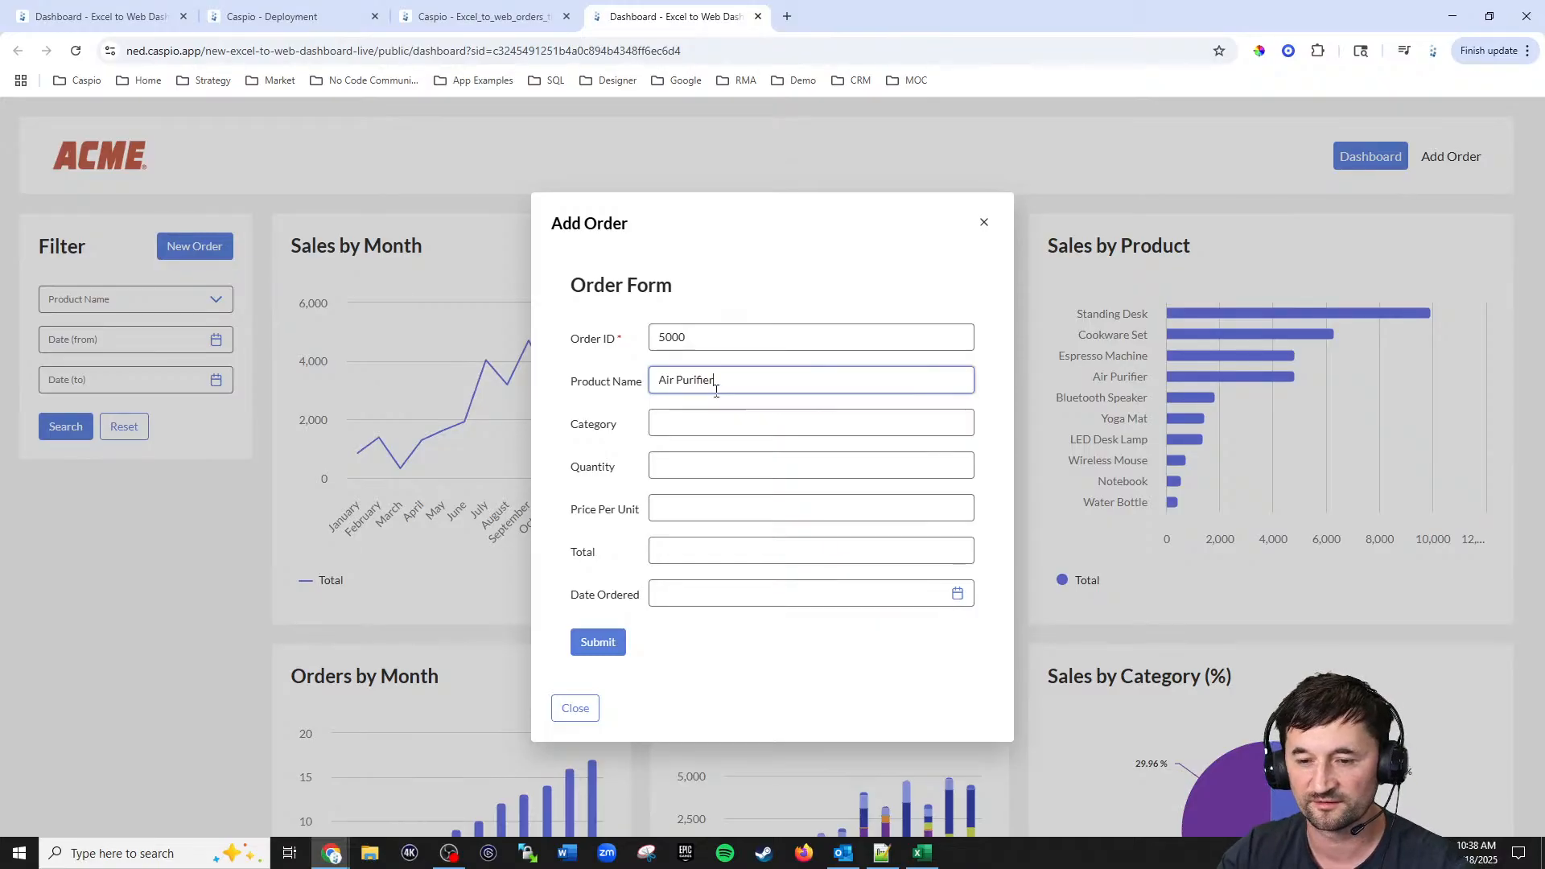
pyautogui.click(713, 420)
pyautogui.write('Appliances')
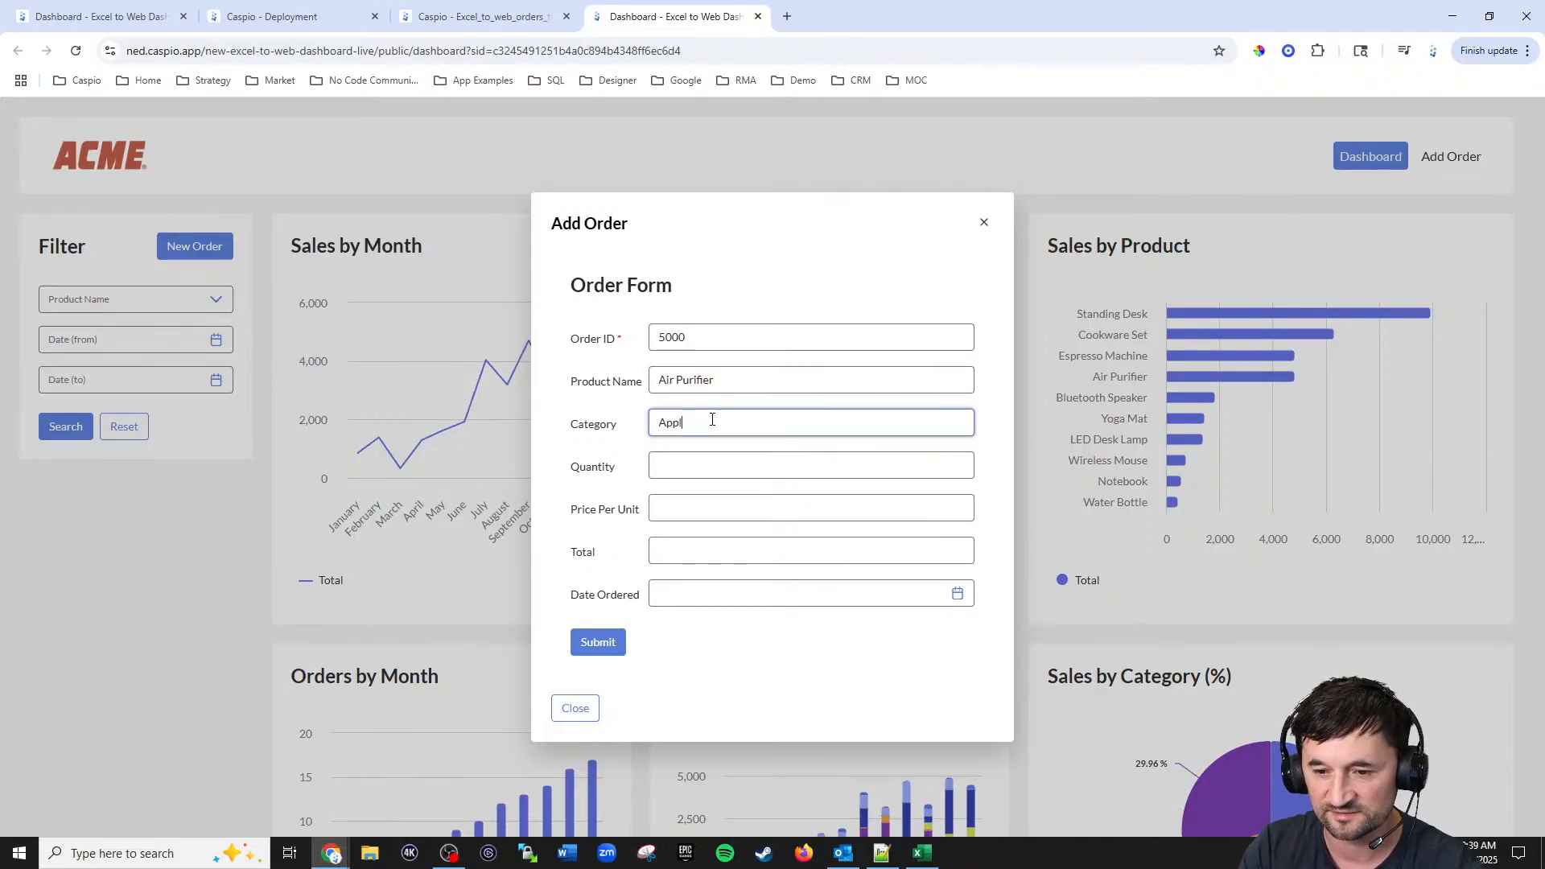
pyautogui.click(731, 462)
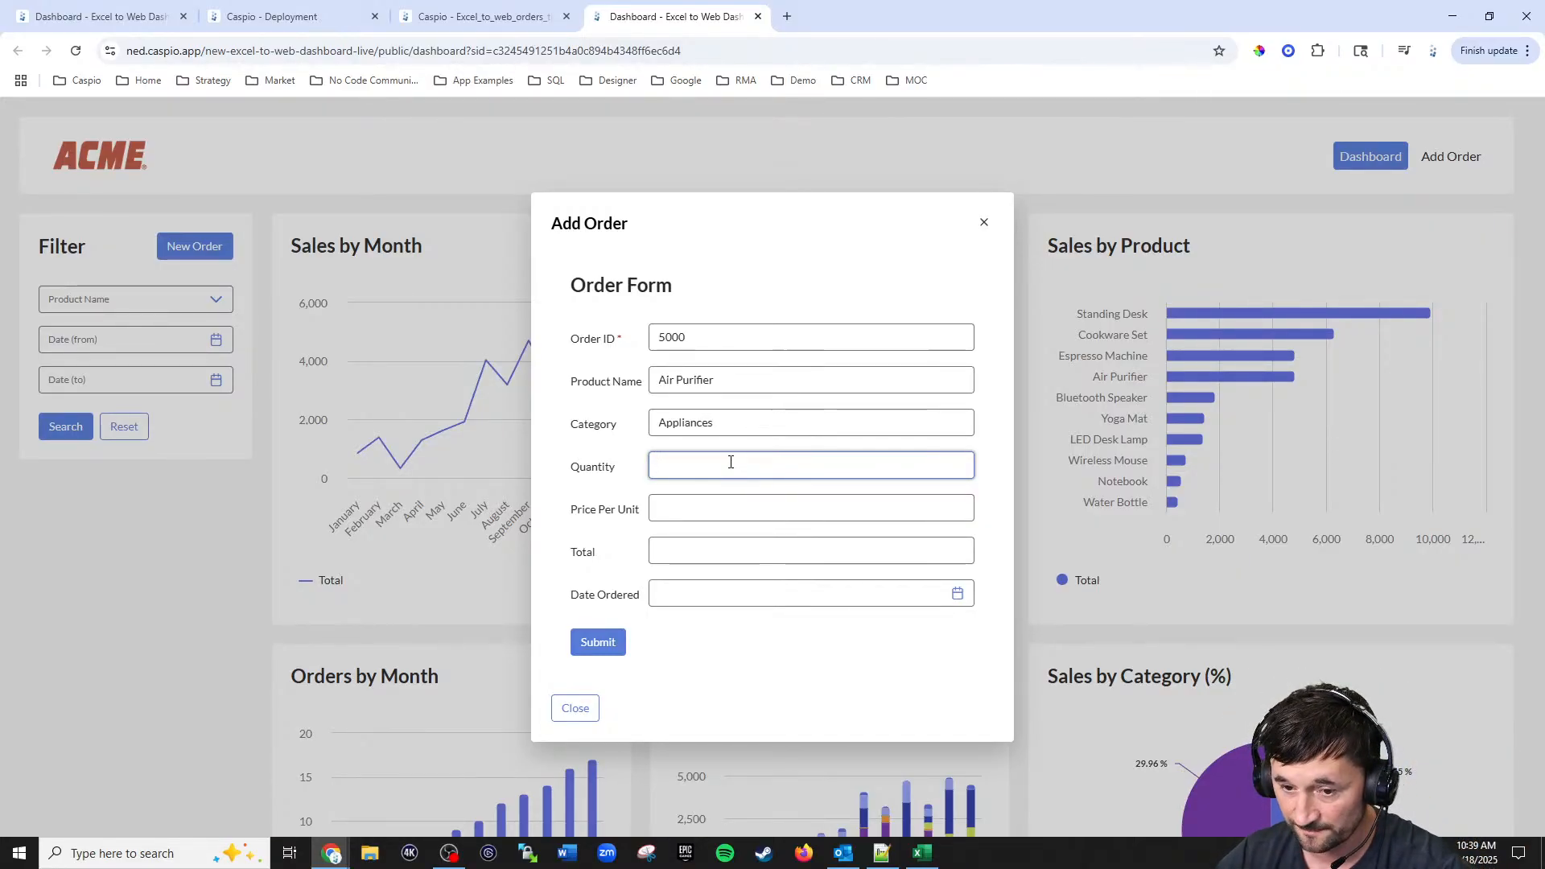
# Step: Enter quantity 9000, price per unit 80 and total 720000 in the order form
pyautogui.write('9000')
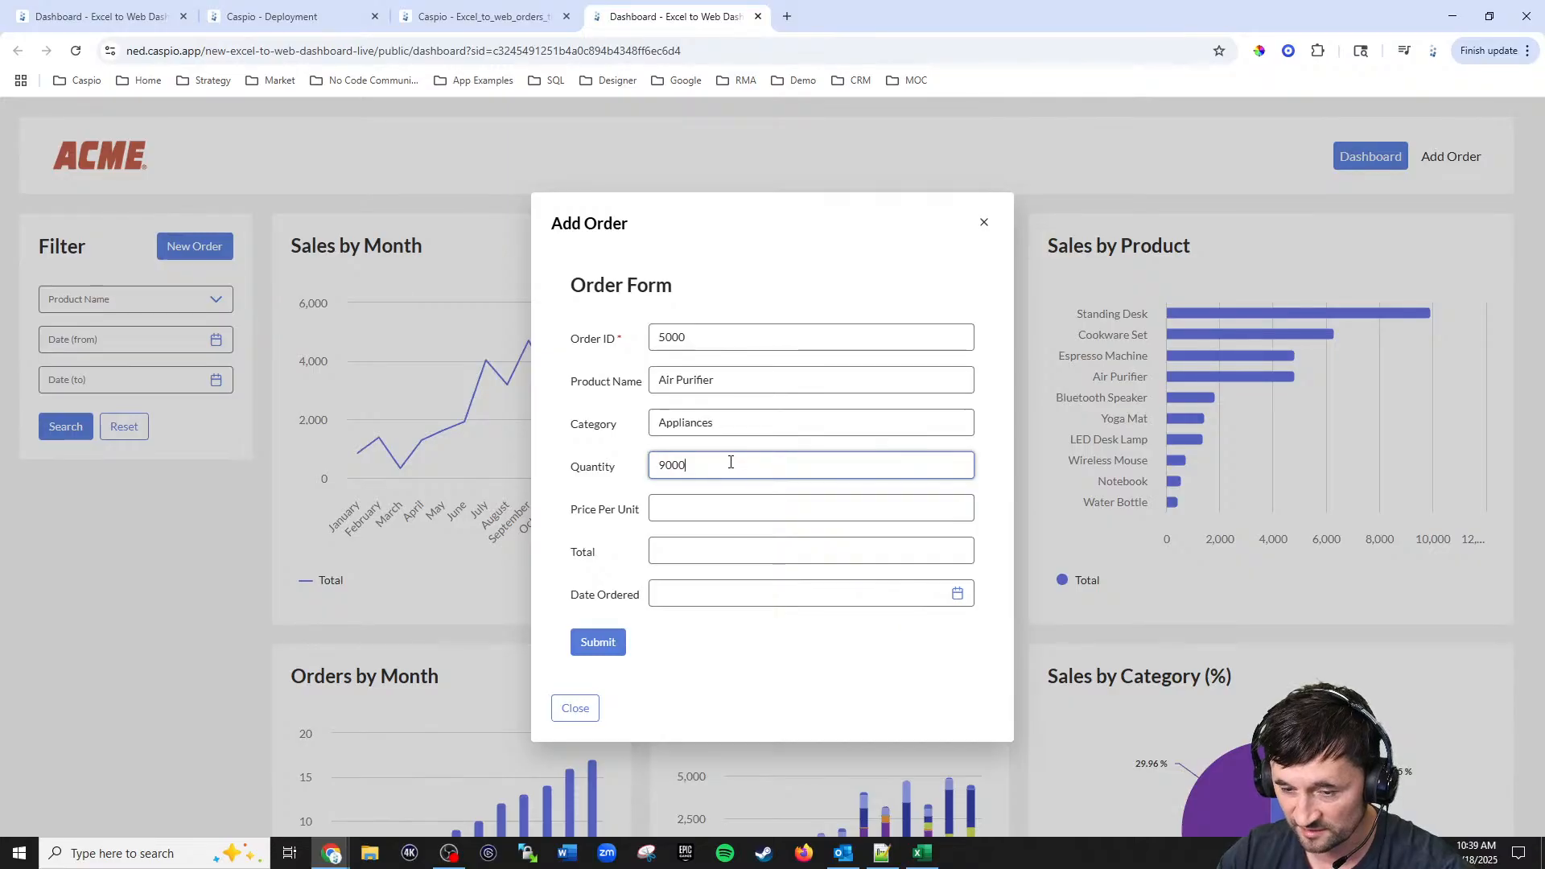
pyautogui.click(731, 507)
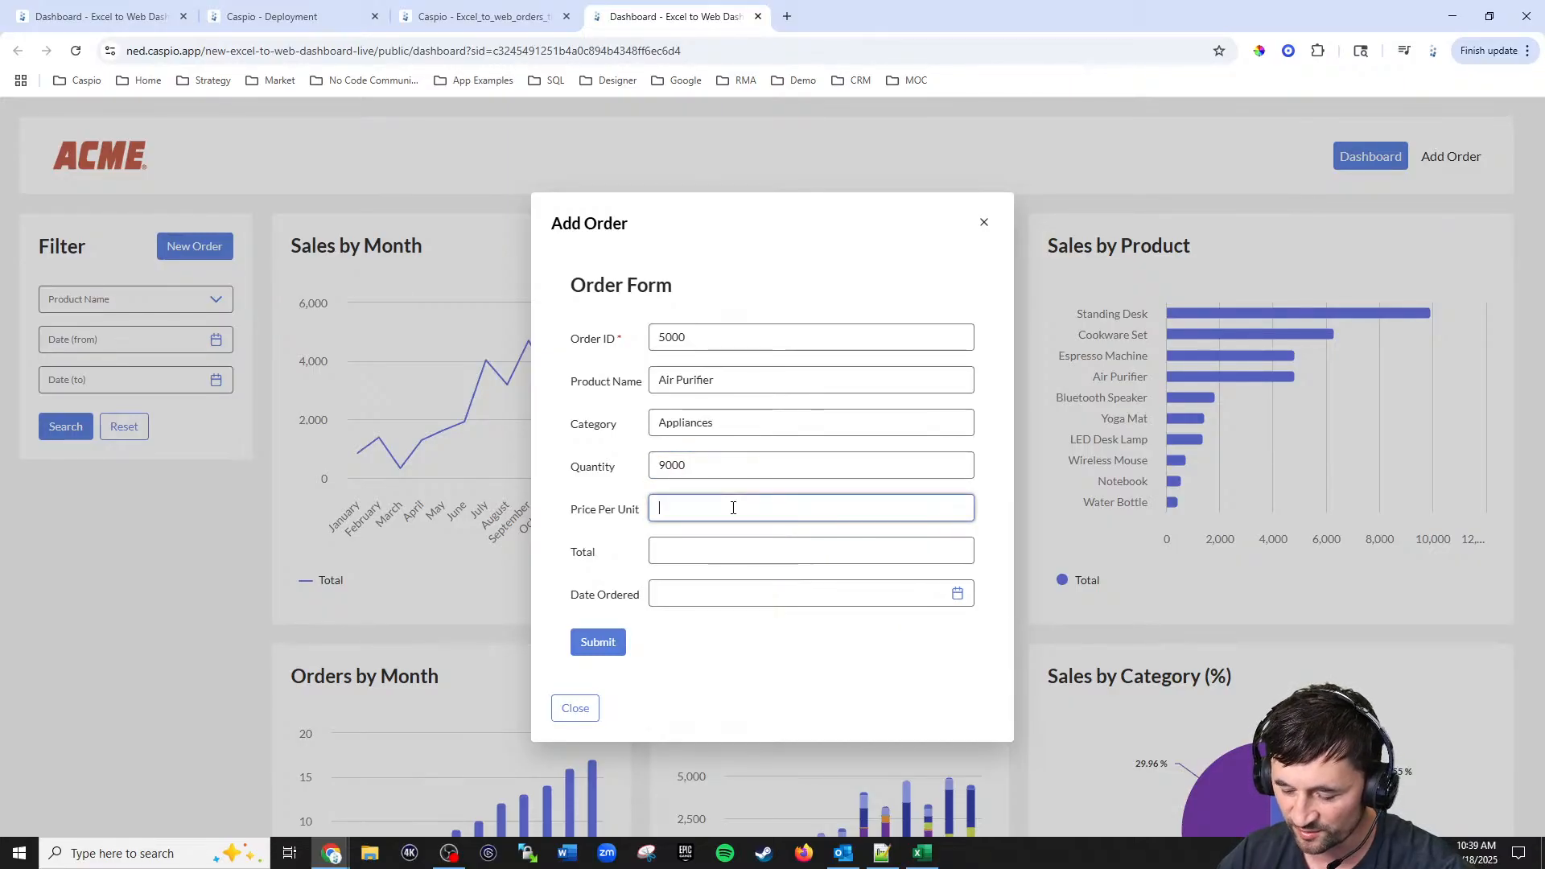
pyautogui.write('80')
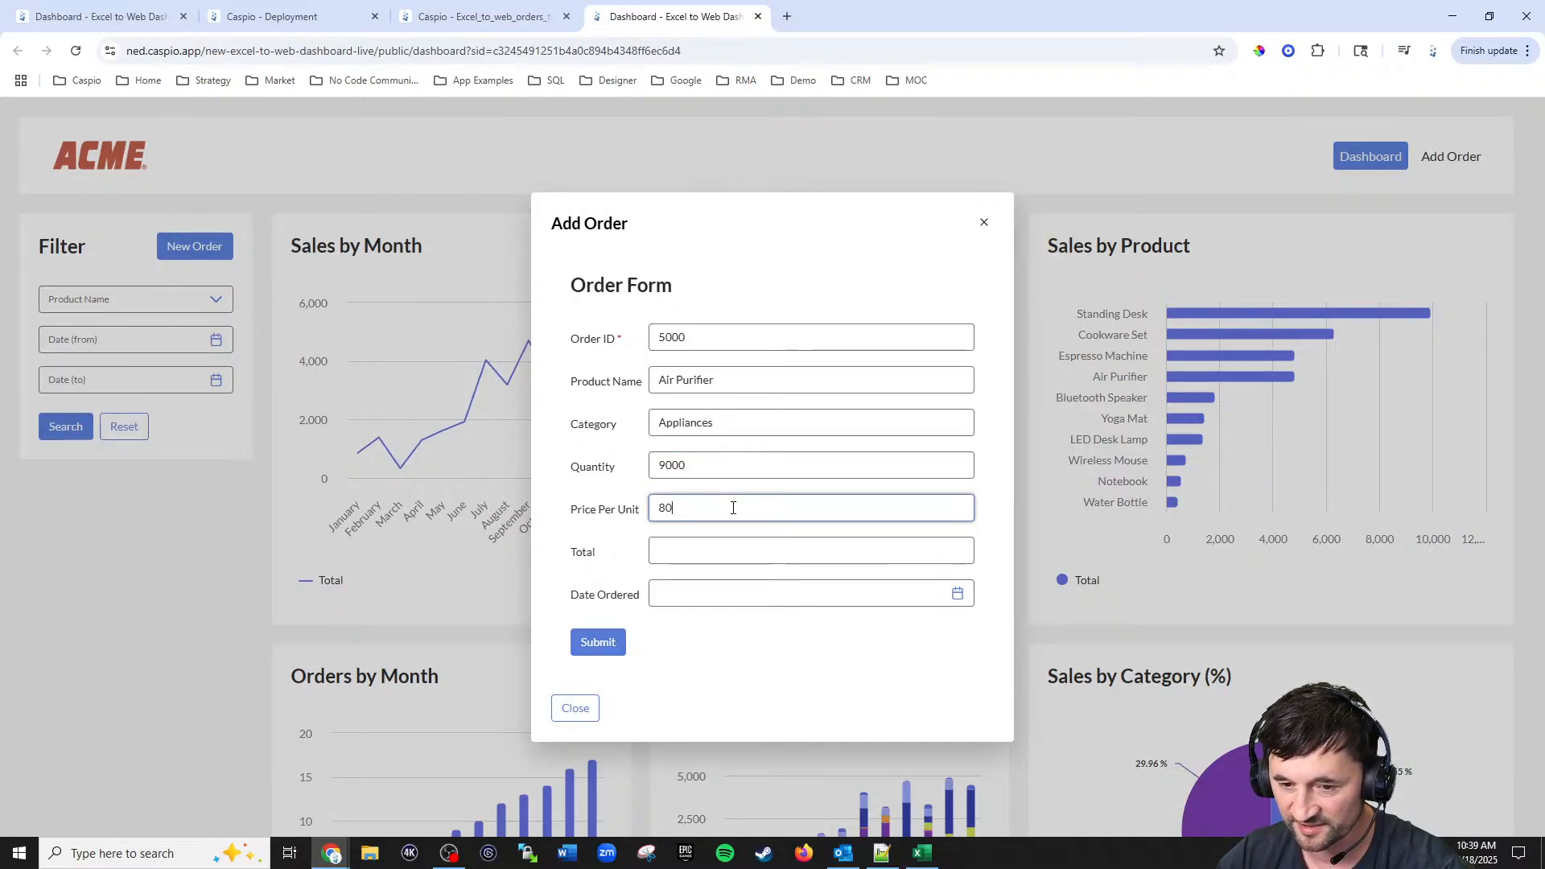
pyautogui.click(720, 554)
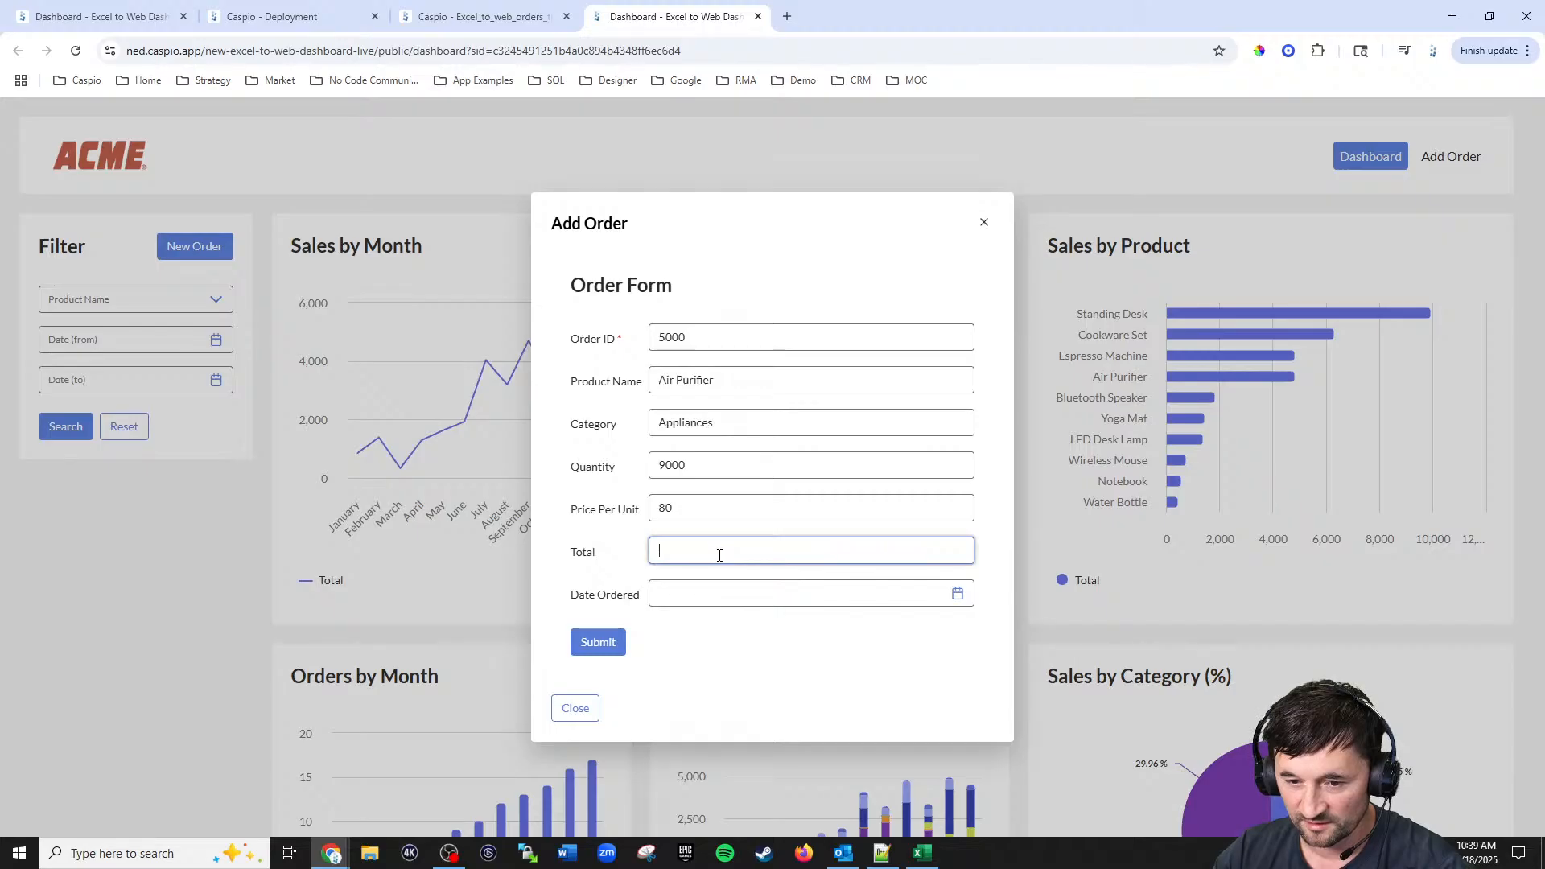
pyautogui.click(121, 851)
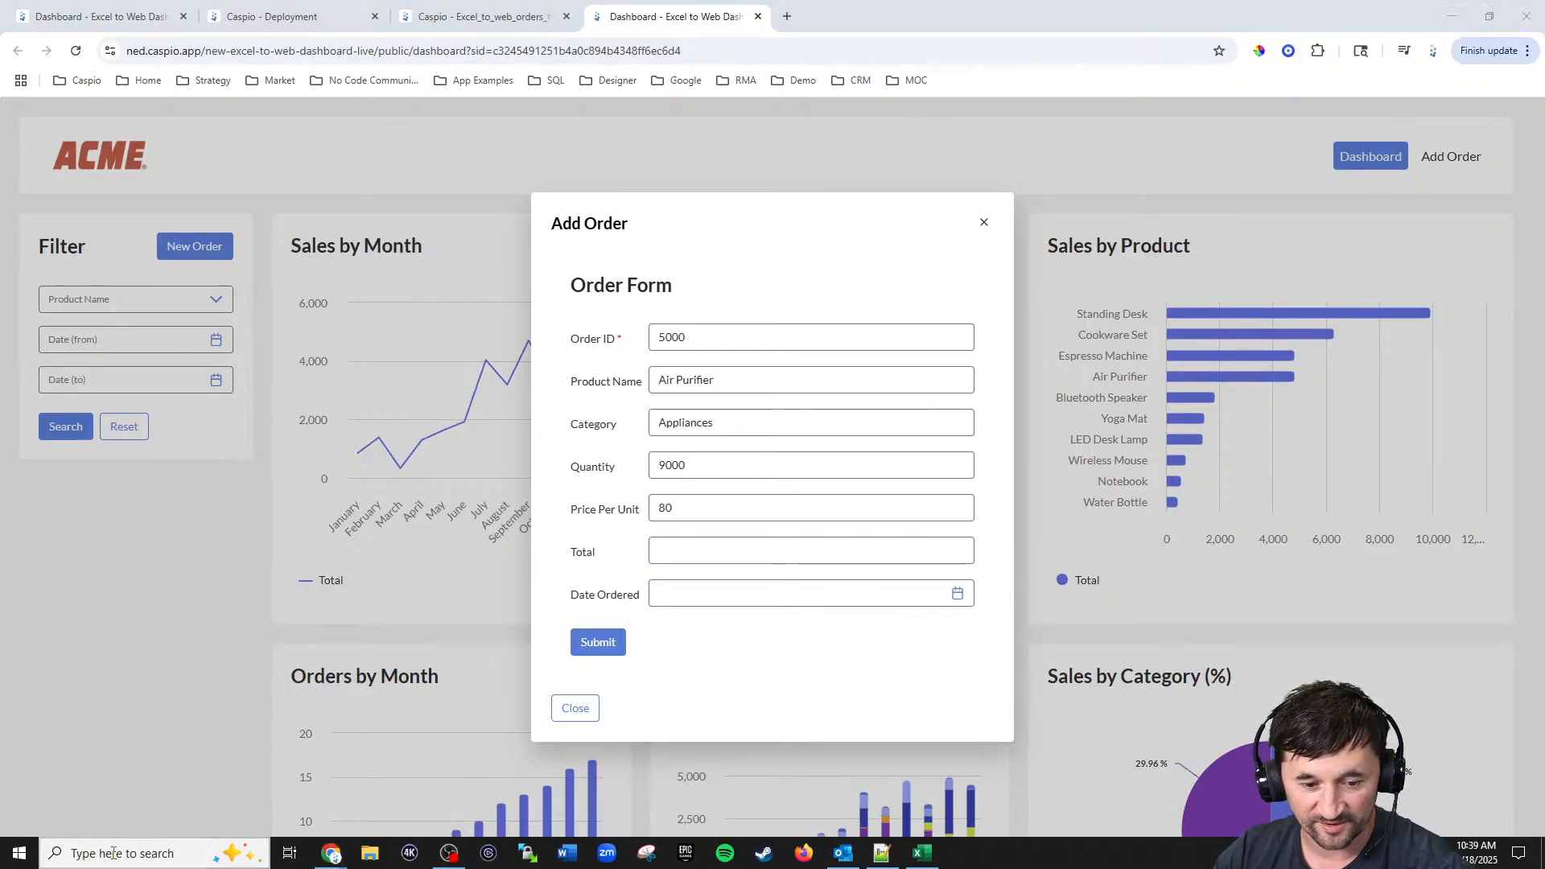
pyautogui.click(157, 550)
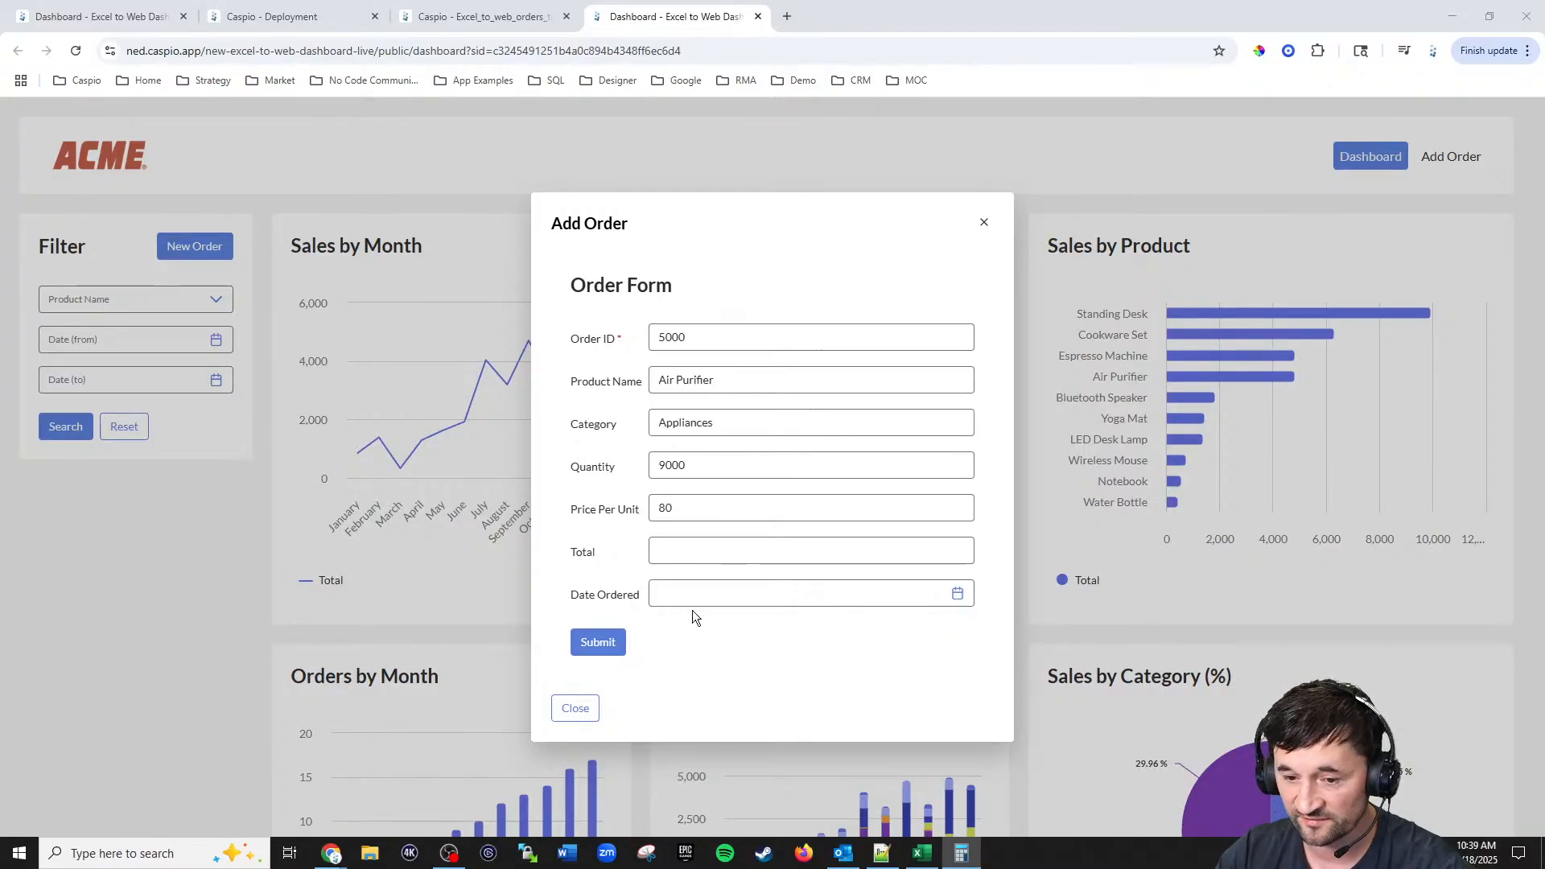
pyautogui.click(692, 552)
pyautogui.write('720000')
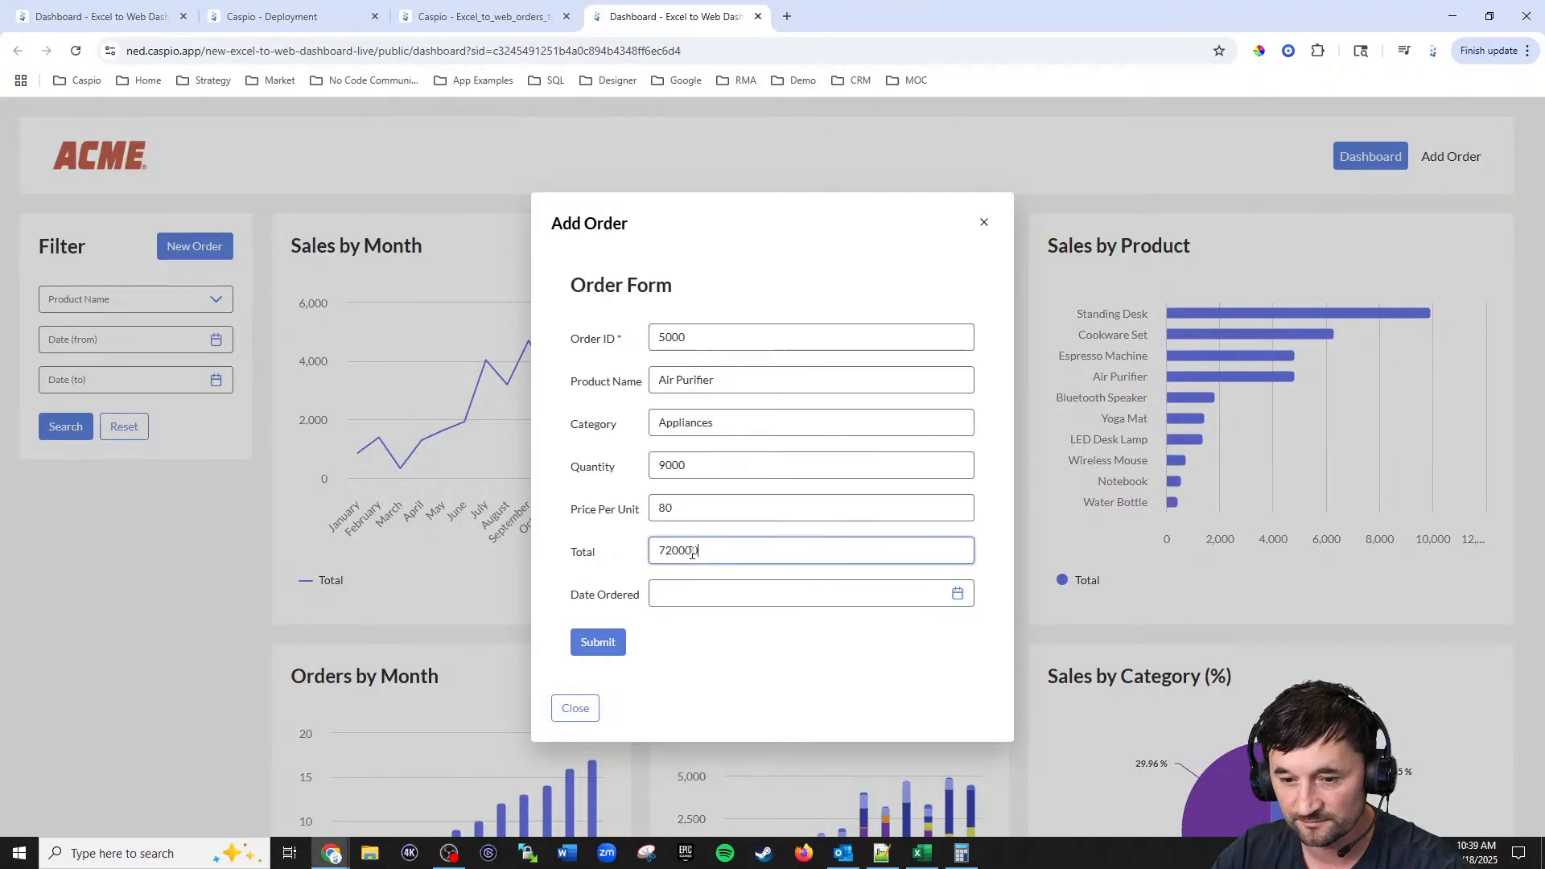
# Step: Set the Date Ordered to 10/9/2024 using the date picker
pyautogui.click(958, 593)
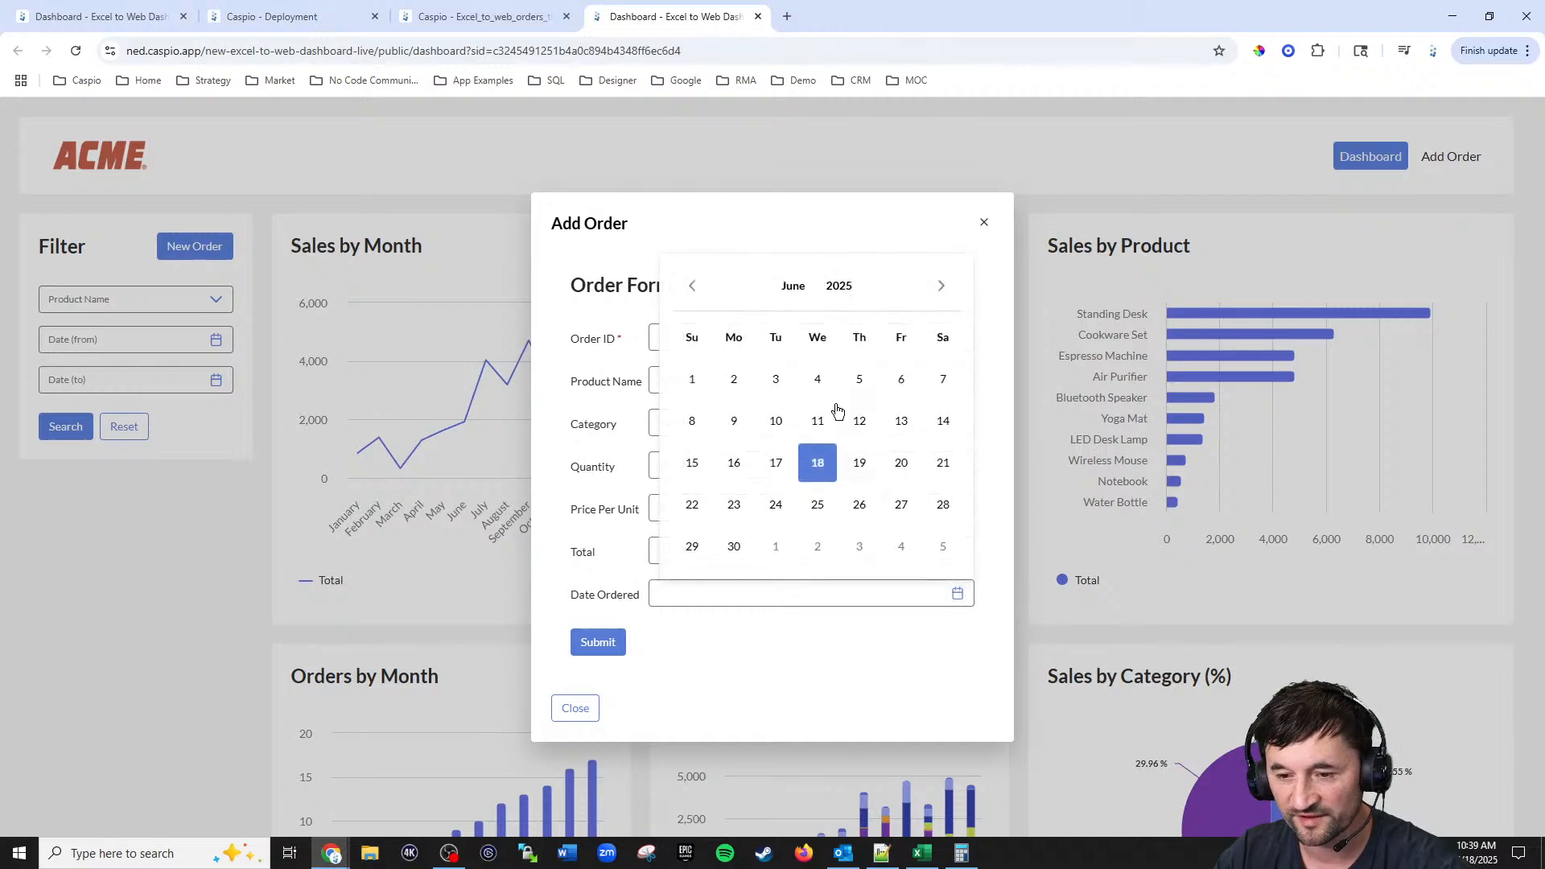
pyautogui.click(692, 287)
pyautogui.click(692, 285)
pyautogui.click(692, 286)
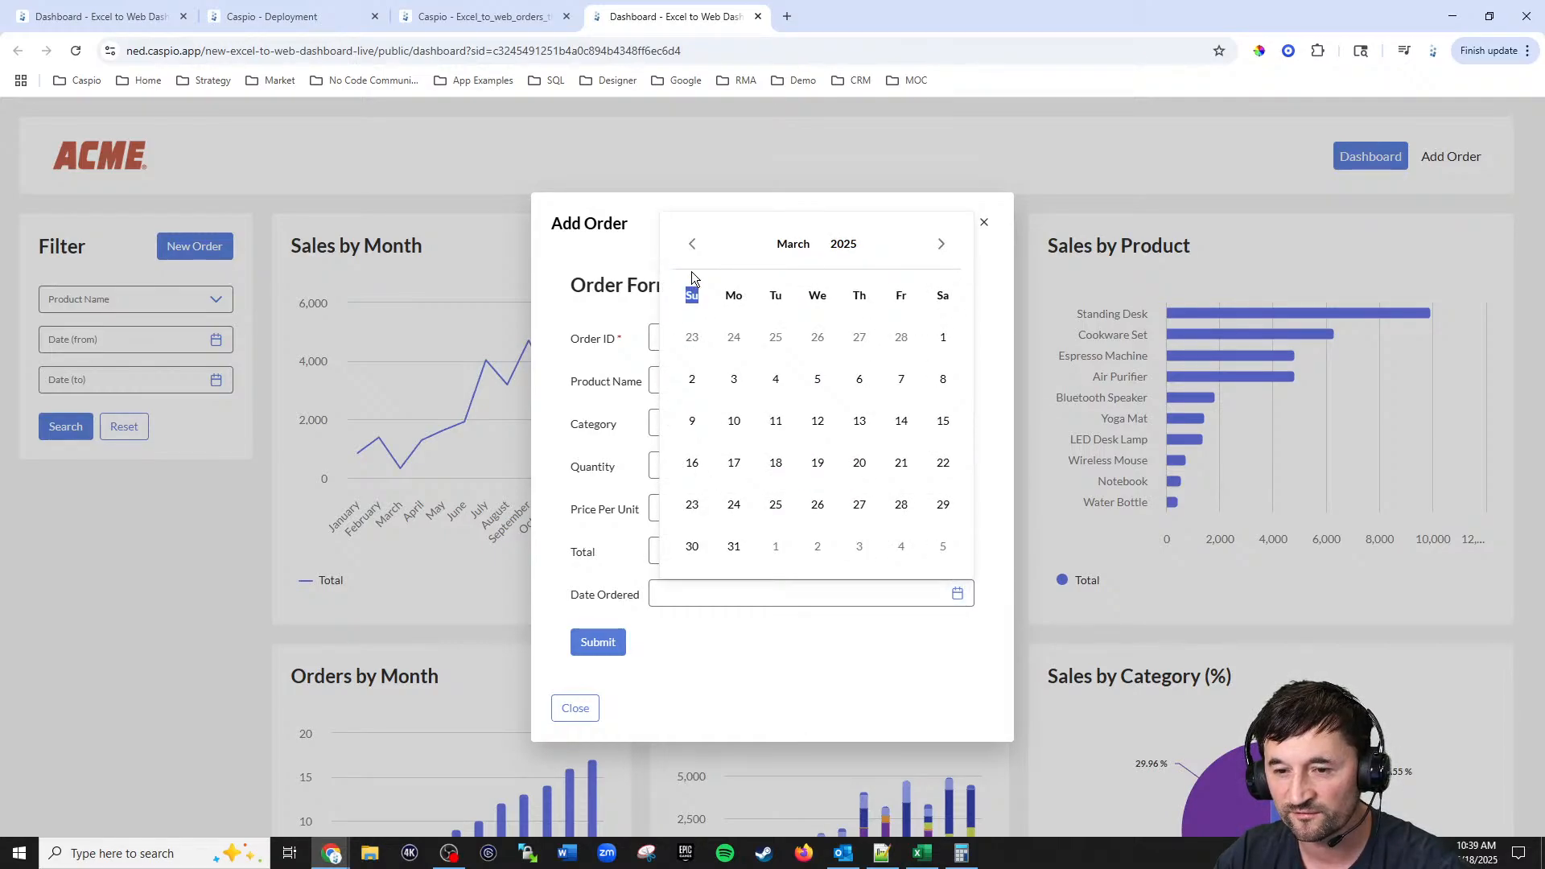
pyautogui.click(693, 273)
pyautogui.tripleClick(693, 254)
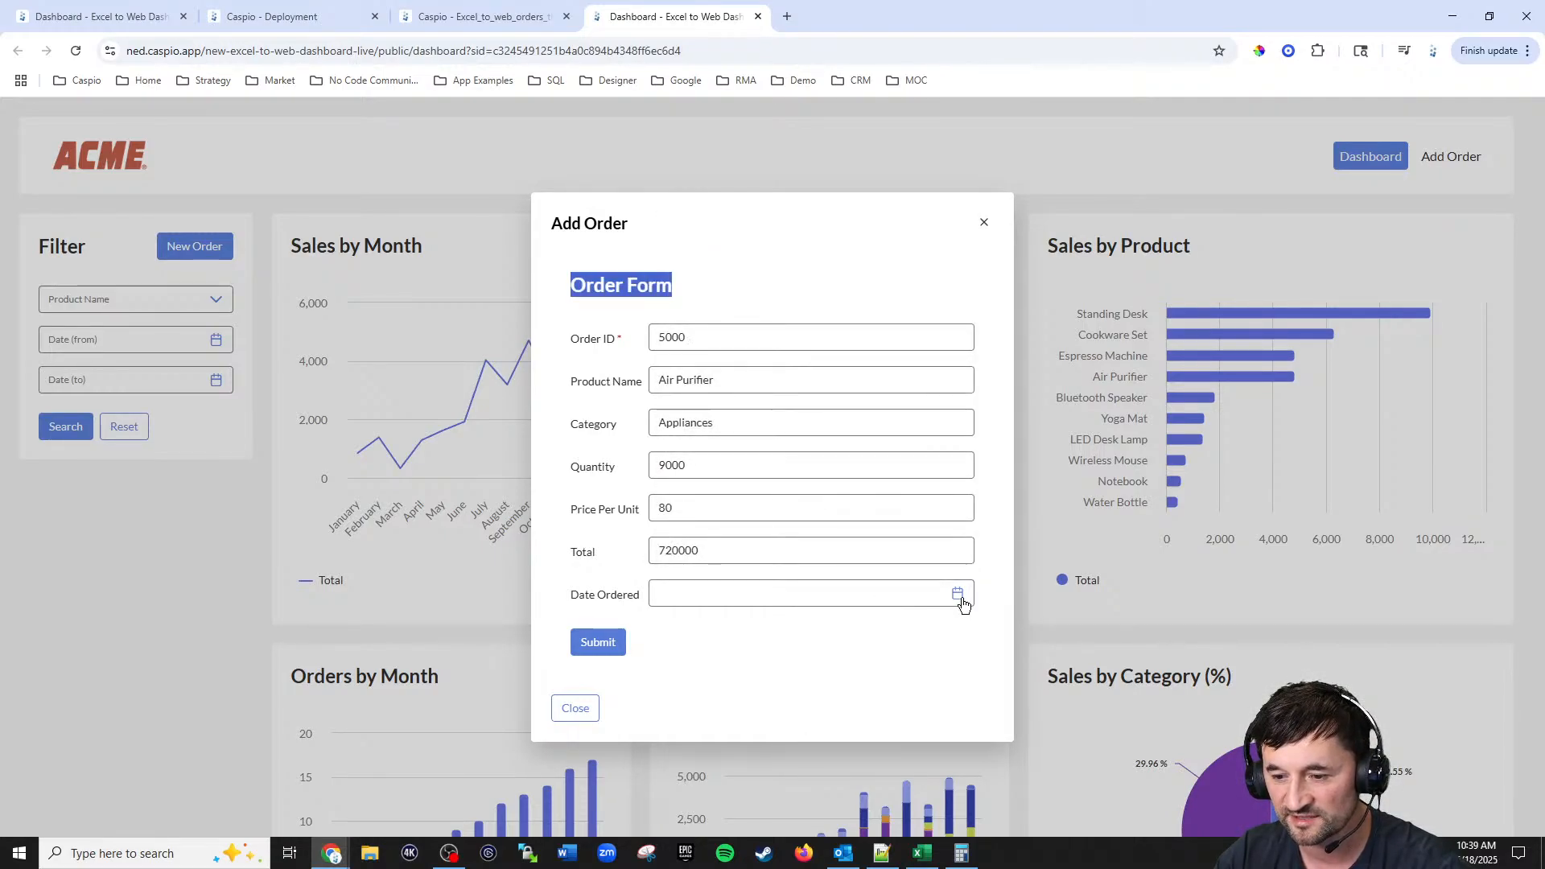
pyautogui.click(958, 593)
pyautogui.click(693, 288)
pyautogui.click(693, 288)
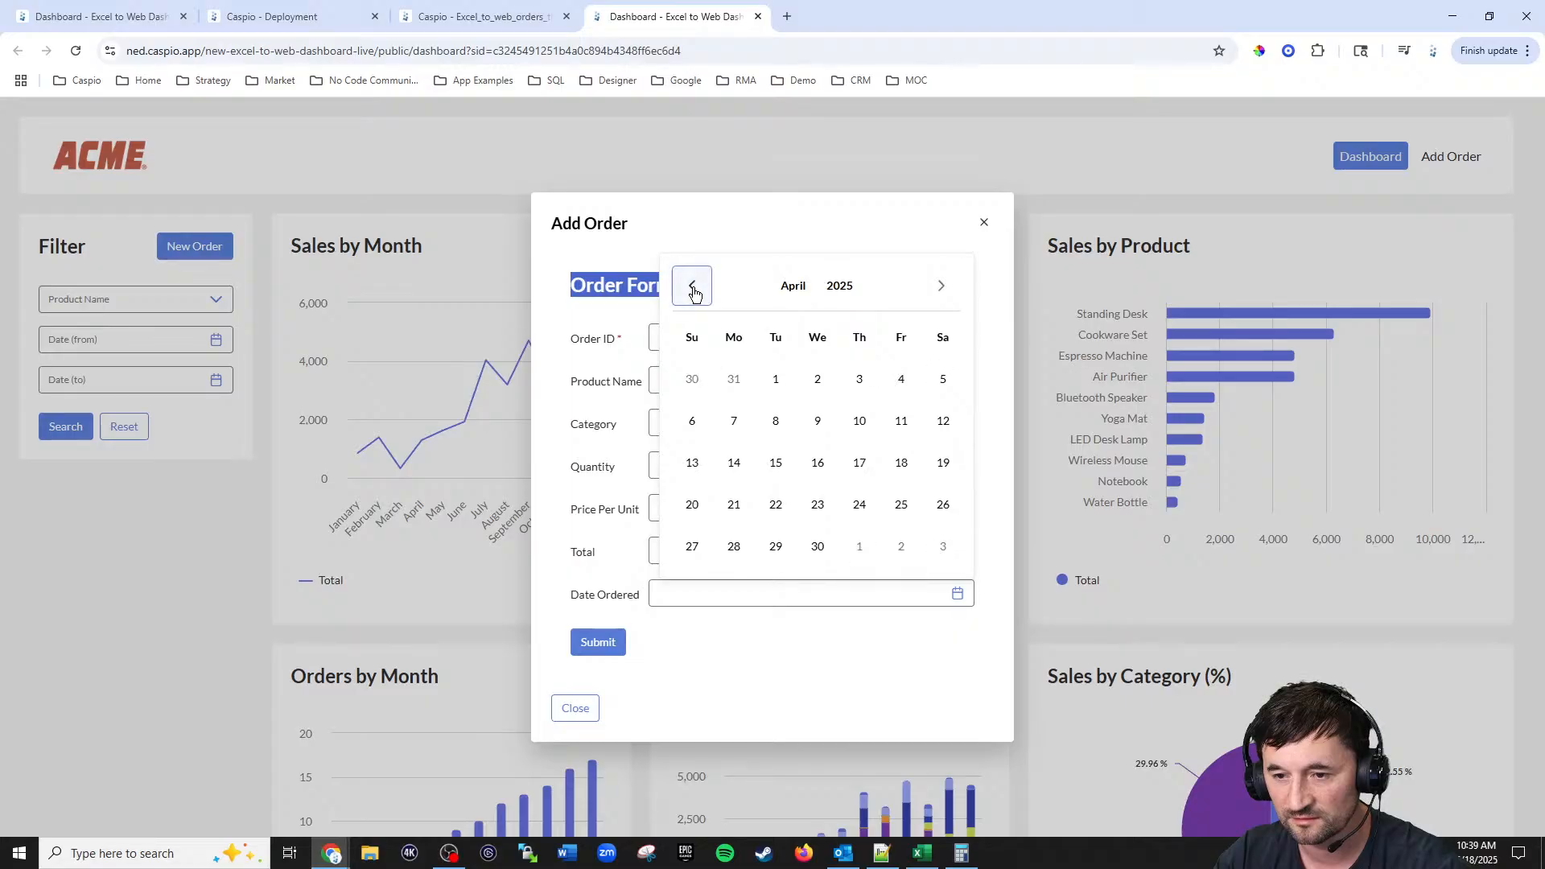
pyautogui.doubleClick(693, 287)
pyautogui.click(690, 244)
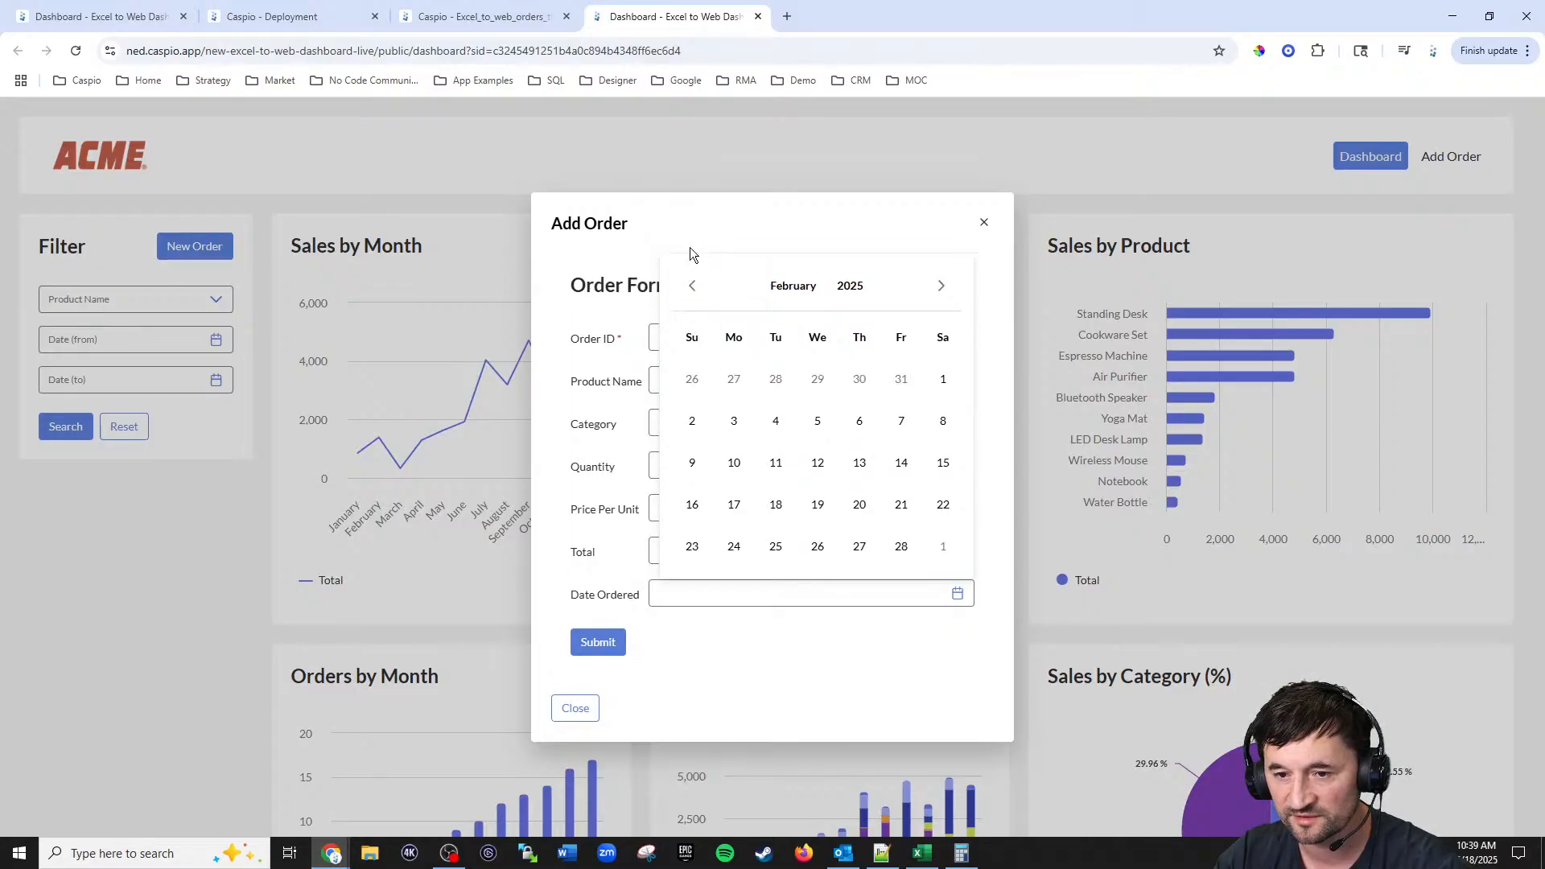
pyautogui.click(694, 287)
pyautogui.click(694, 286)
pyautogui.click(693, 288)
pyautogui.click(693, 287)
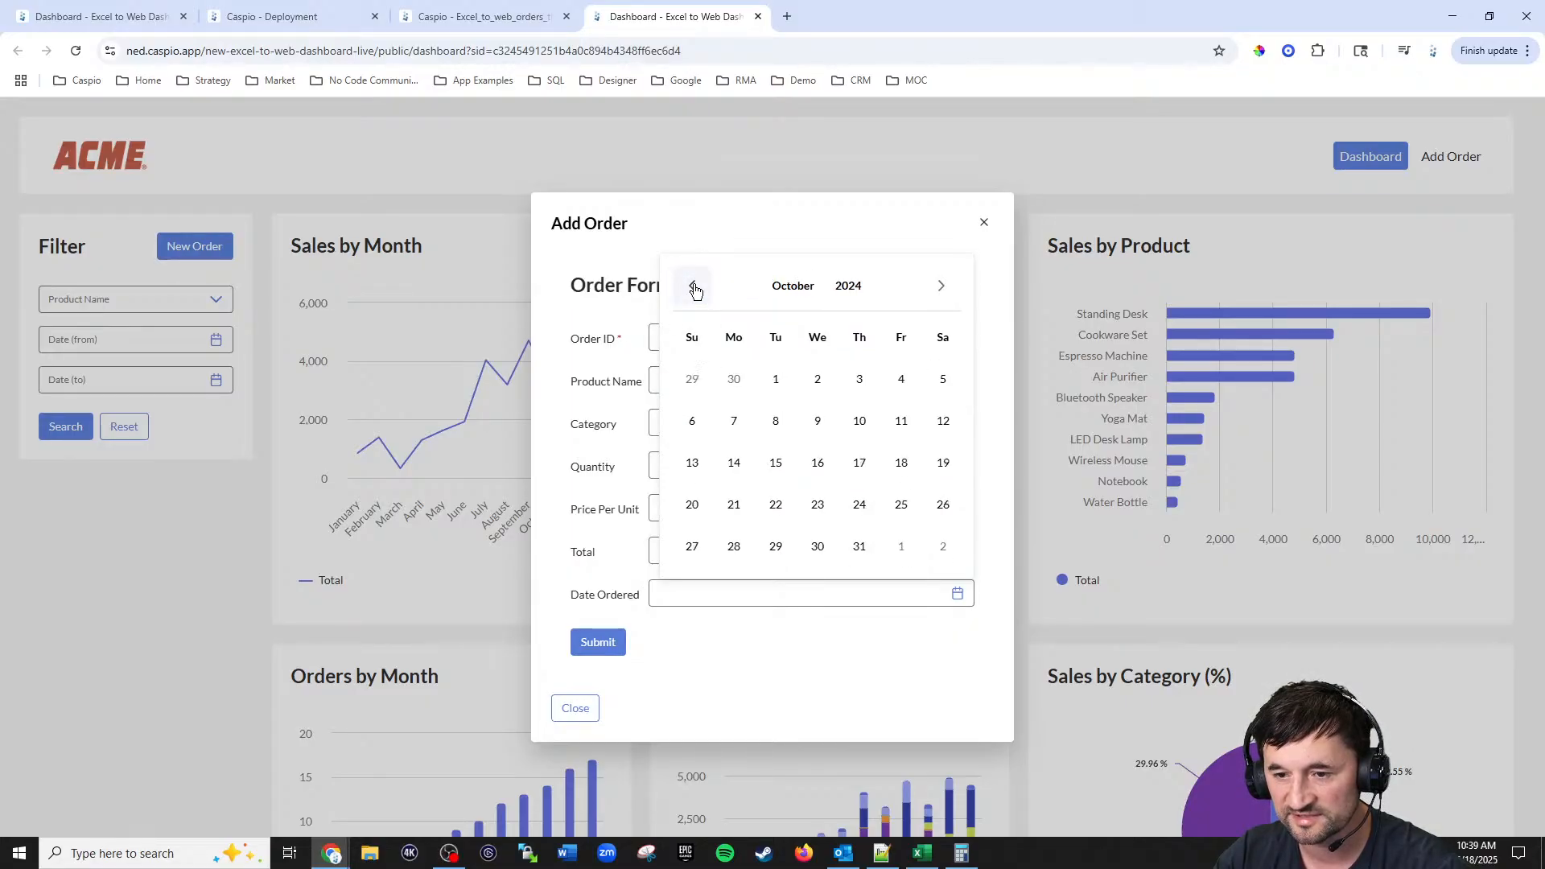
pyautogui.click(817, 421)
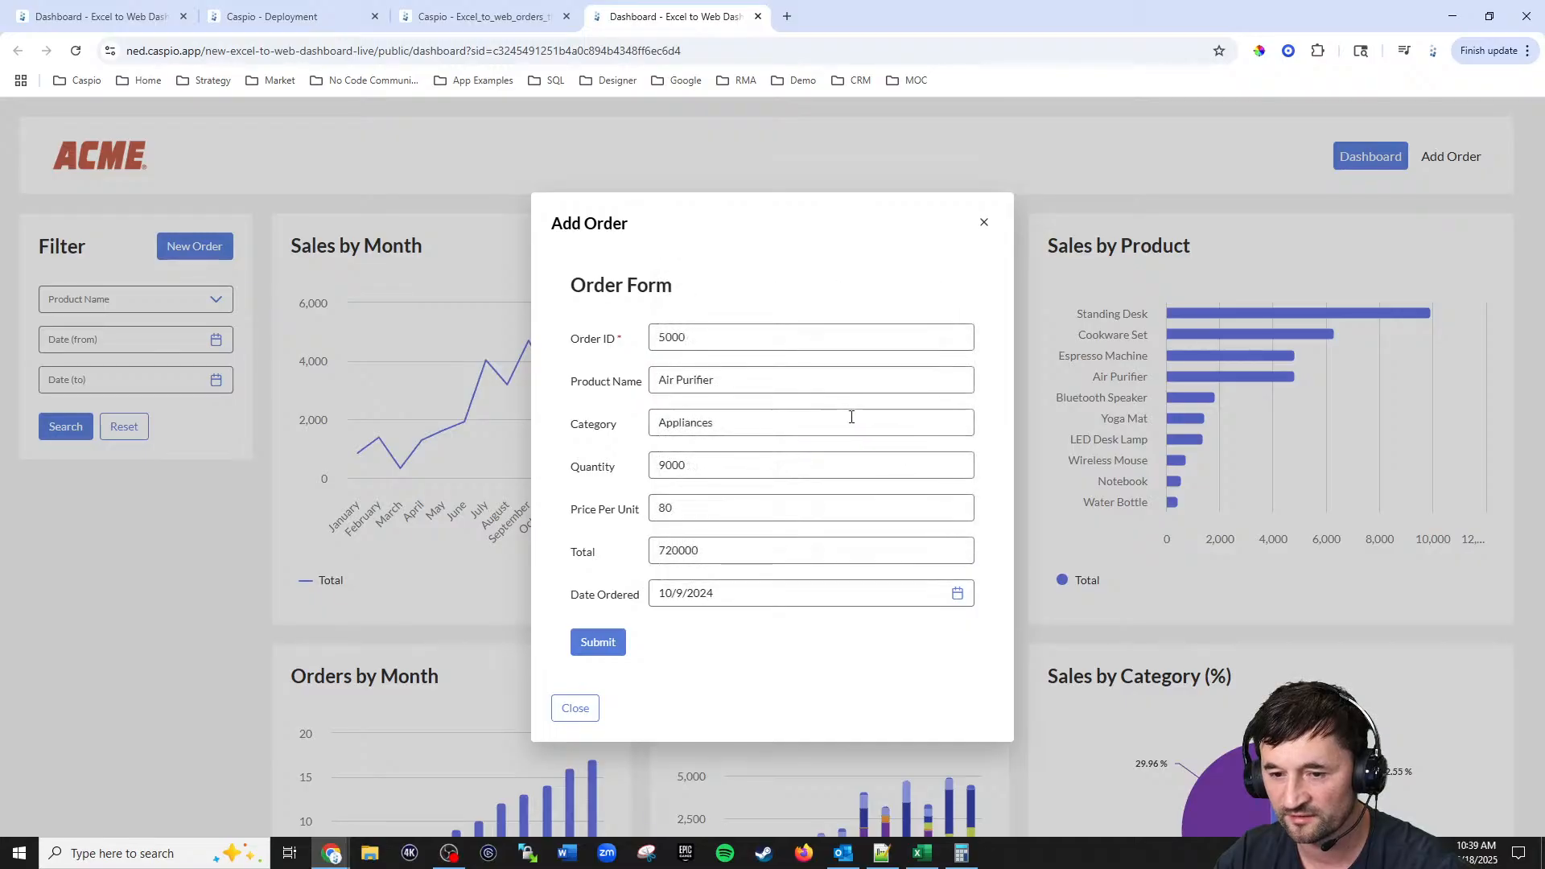
# Step: Submit the new order, close the overlay and inspect the updated Sales by Month chart
pyautogui.click(588, 643)
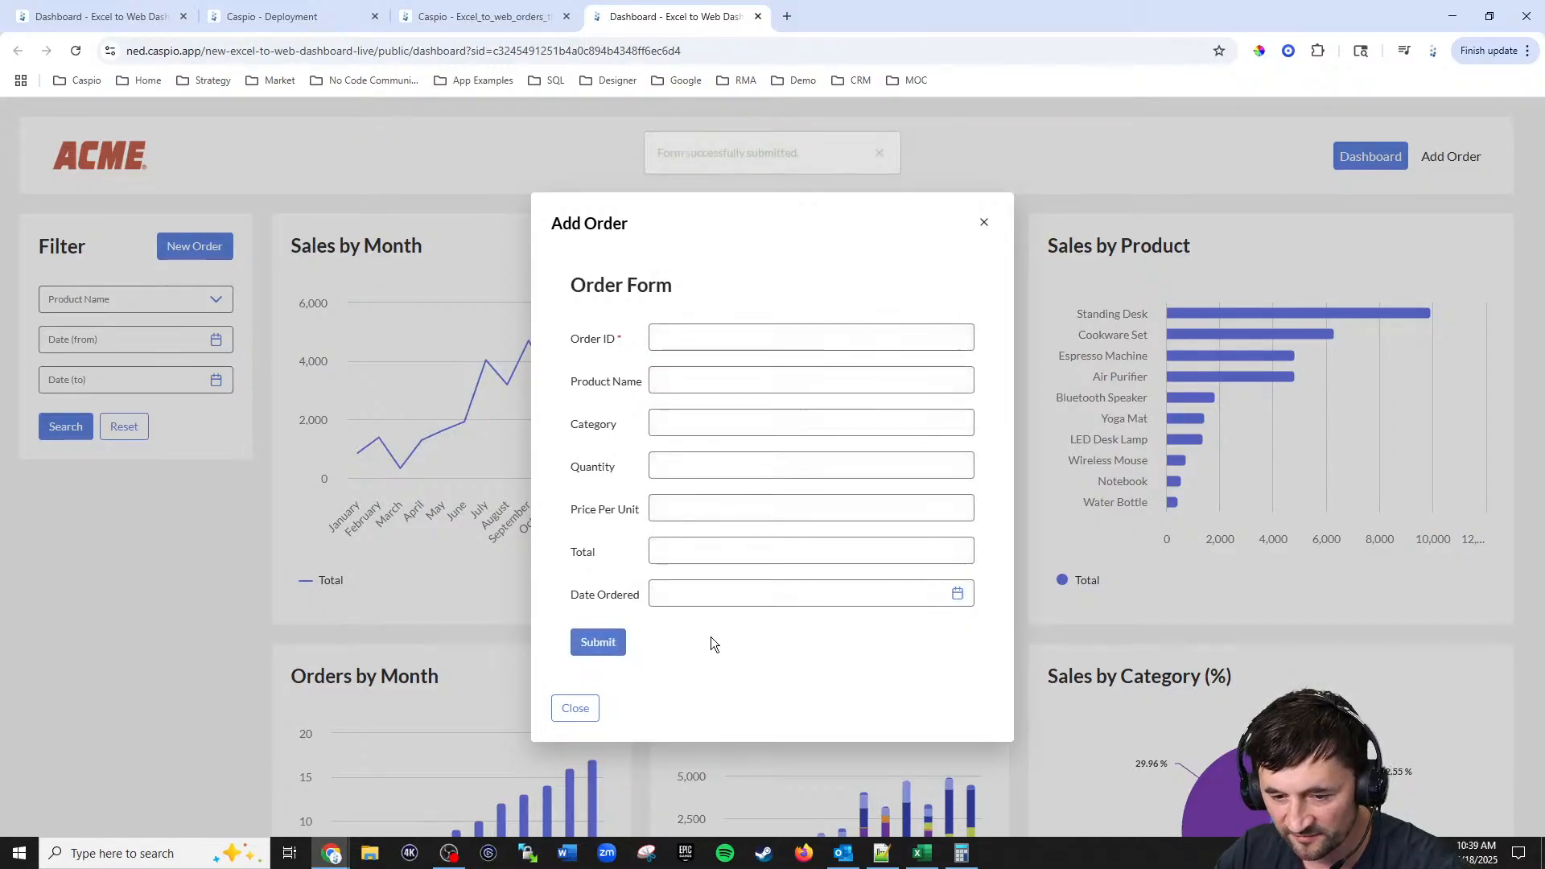
pyautogui.click(571, 708)
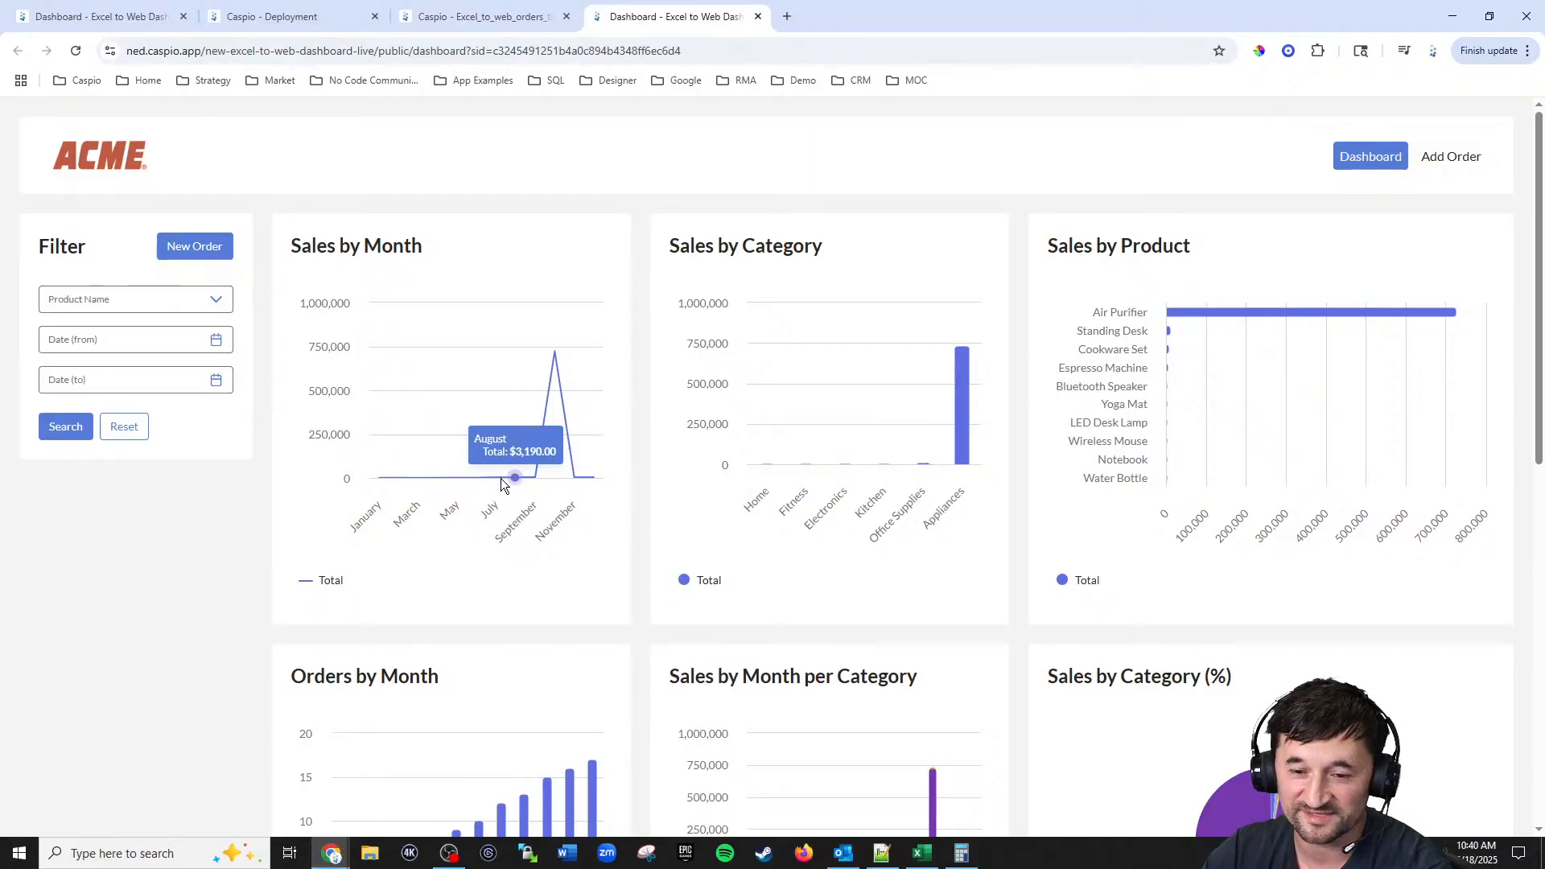
pyautogui.moveTo(540, 435)
pyautogui.moveTo(558, 359)
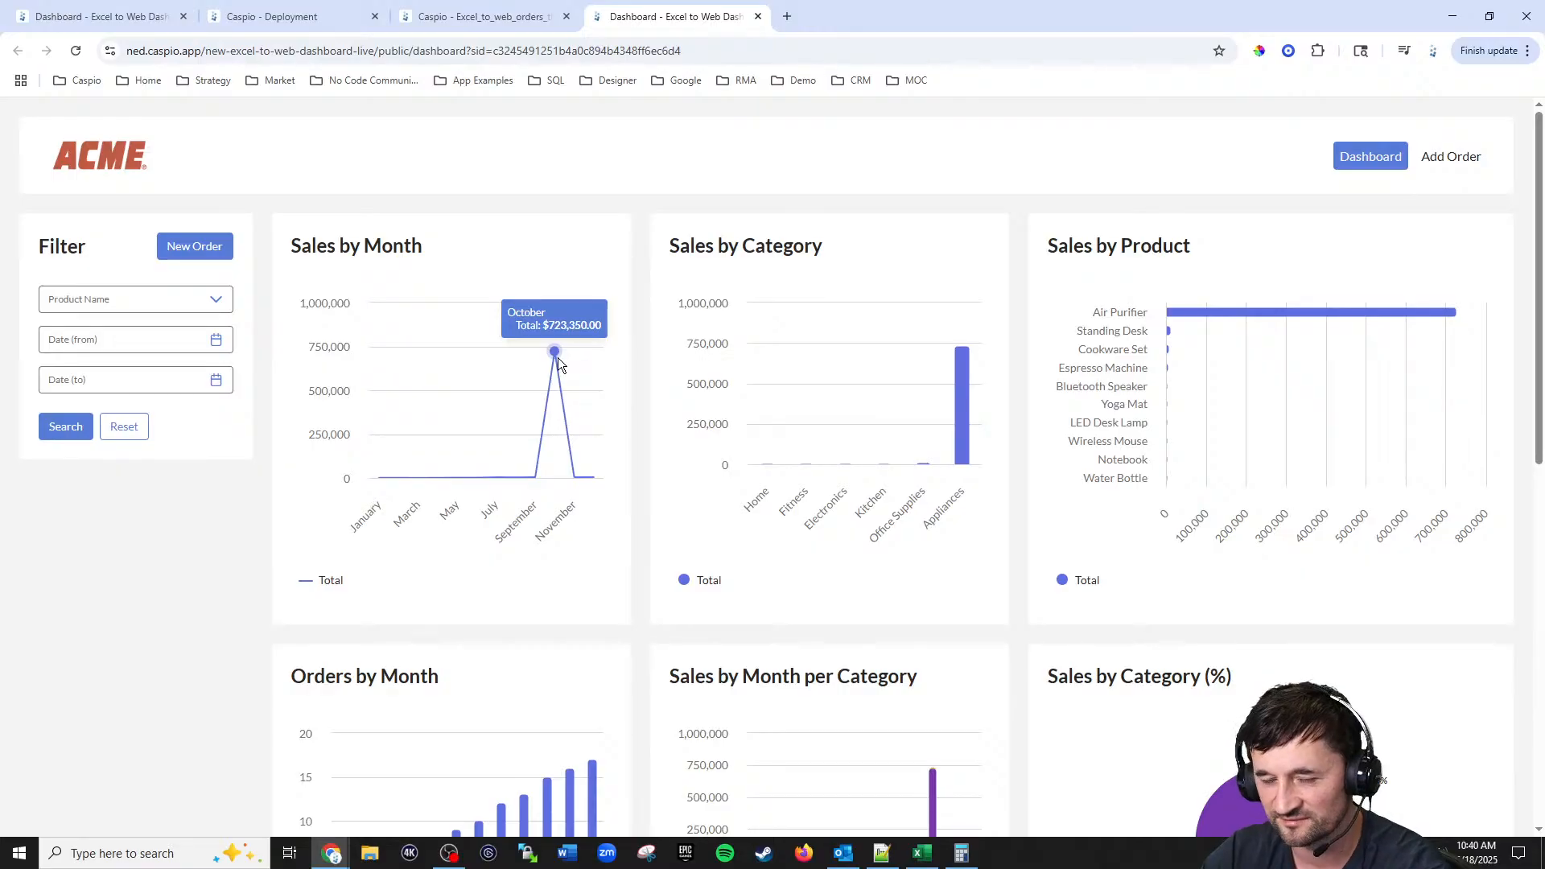
# Step: Inspect the updated category and monthly charts further down the live dashboard
pyautogui.scroll(-5, 885, 346)
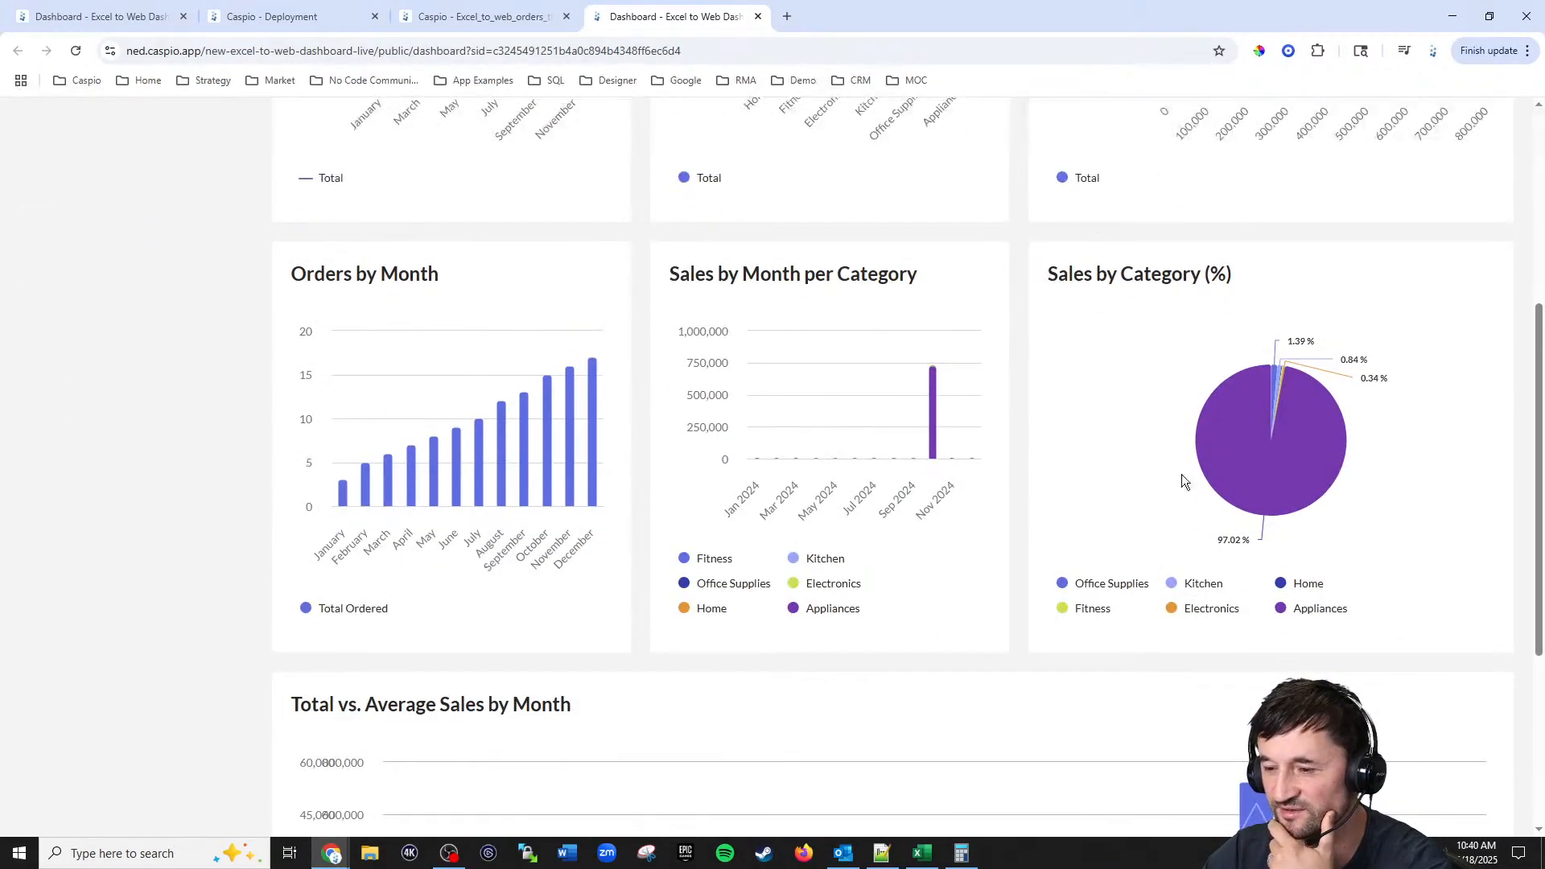
pyautogui.moveTo(1231, 461)
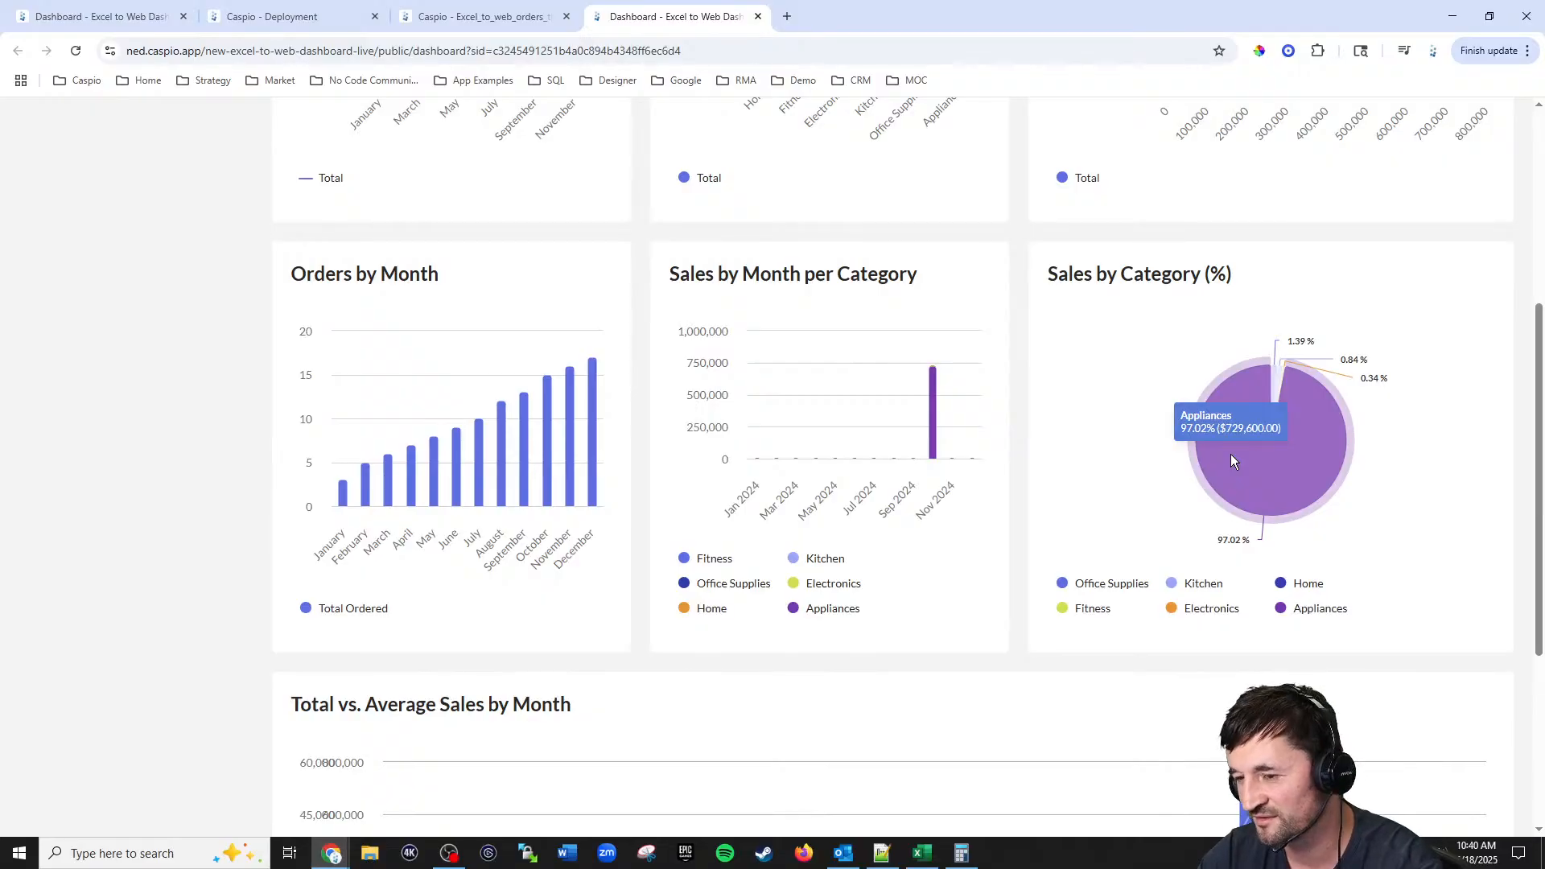
pyautogui.scroll(-4, 1230, 450)
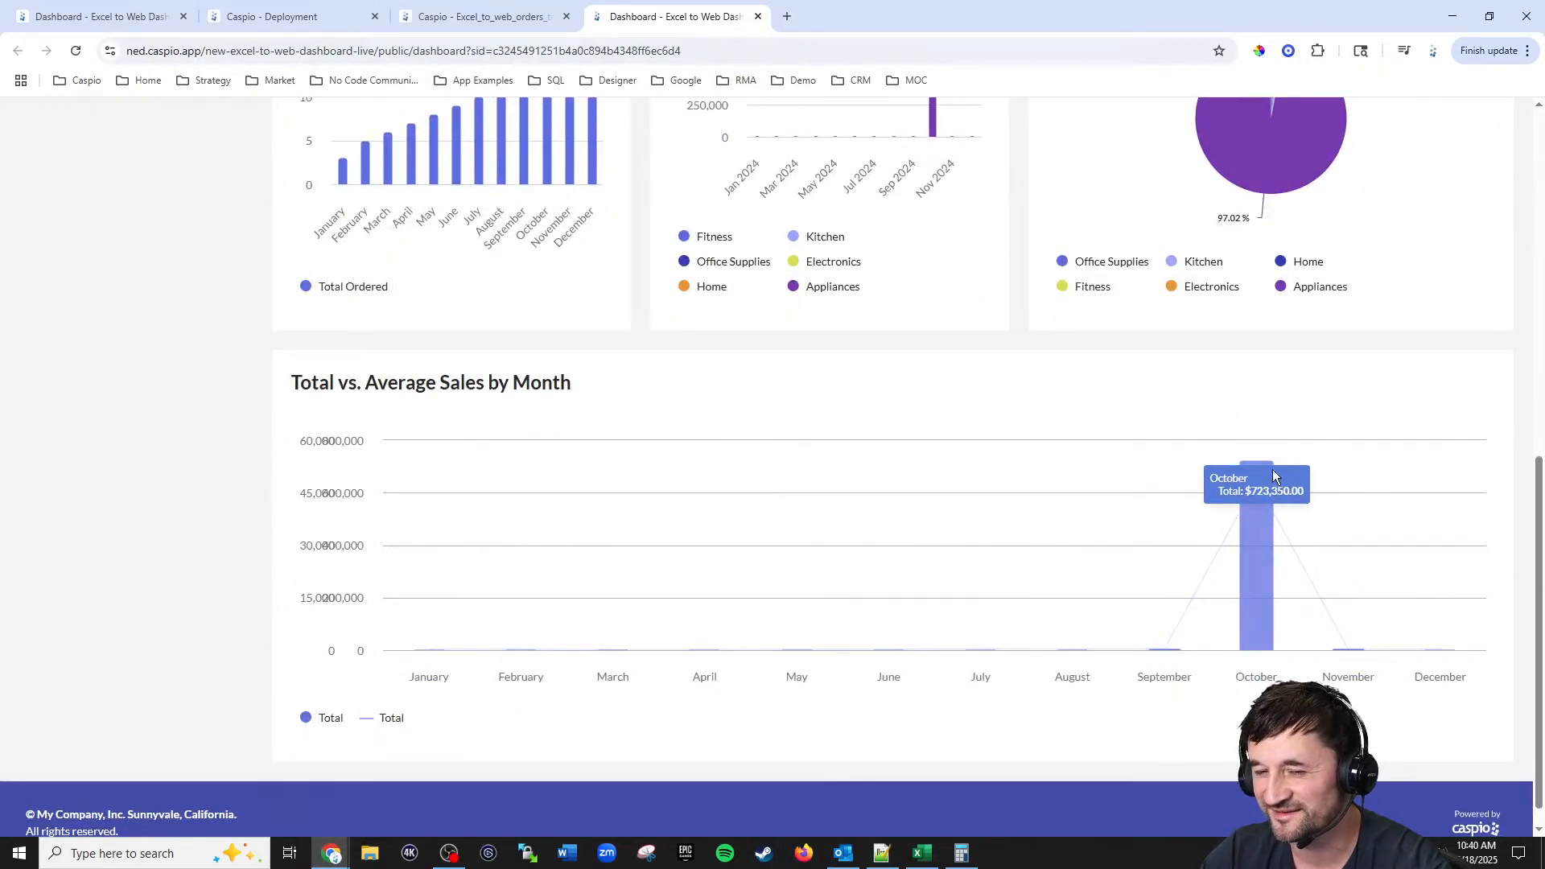
pyautogui.scroll(10, 1265, 479)
pyautogui.scroll(1, 1259, 476)
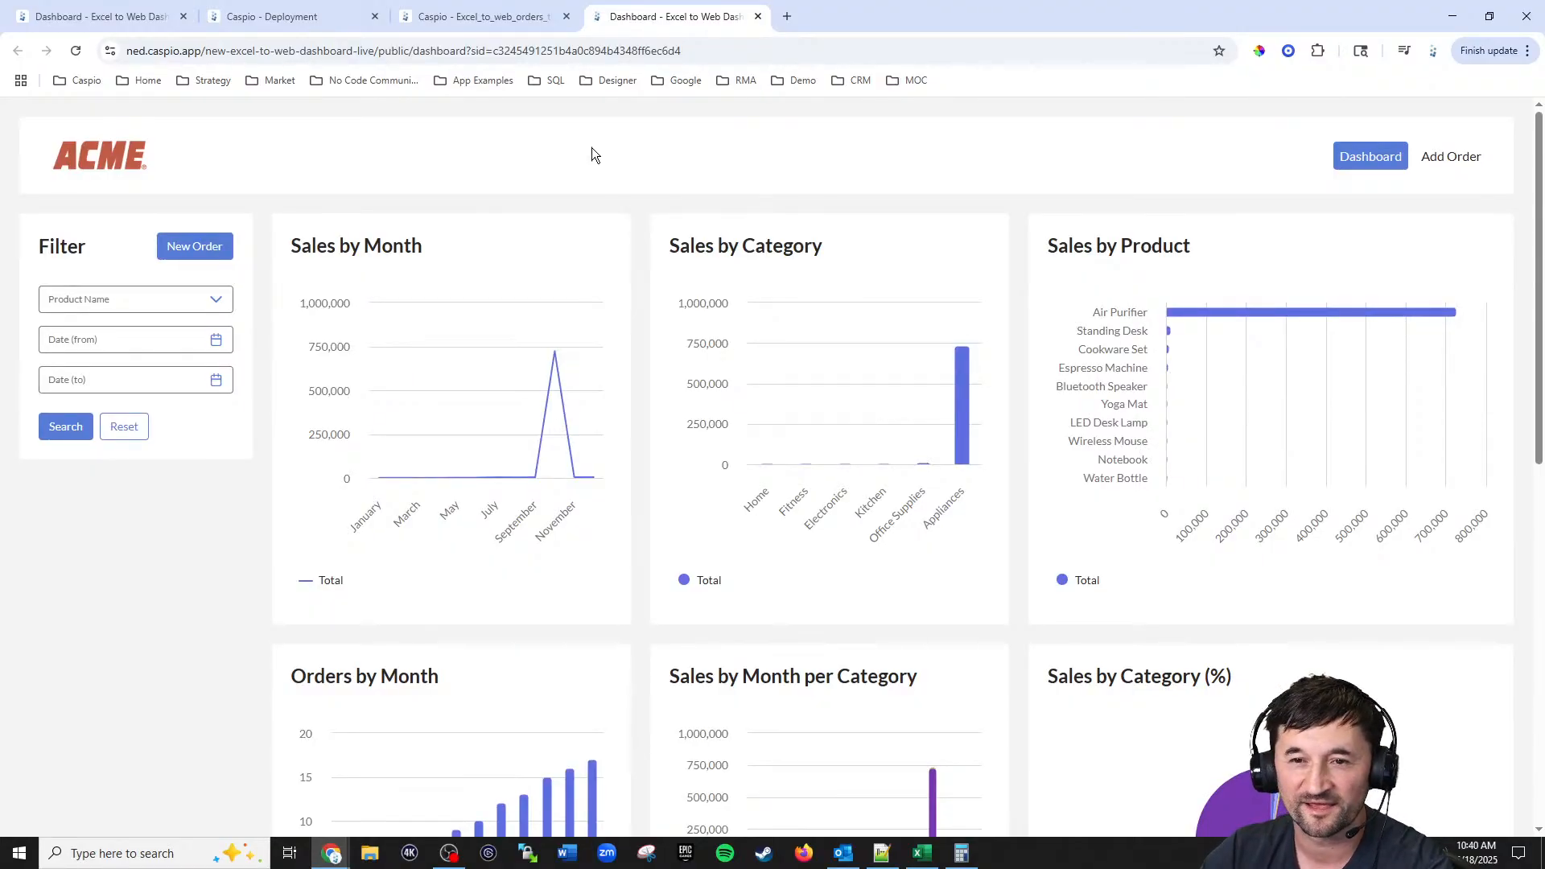
# Step: Delete the Air Purifier test order from the orders table, then reload the live dashboard
pyautogui.click(492, 18)
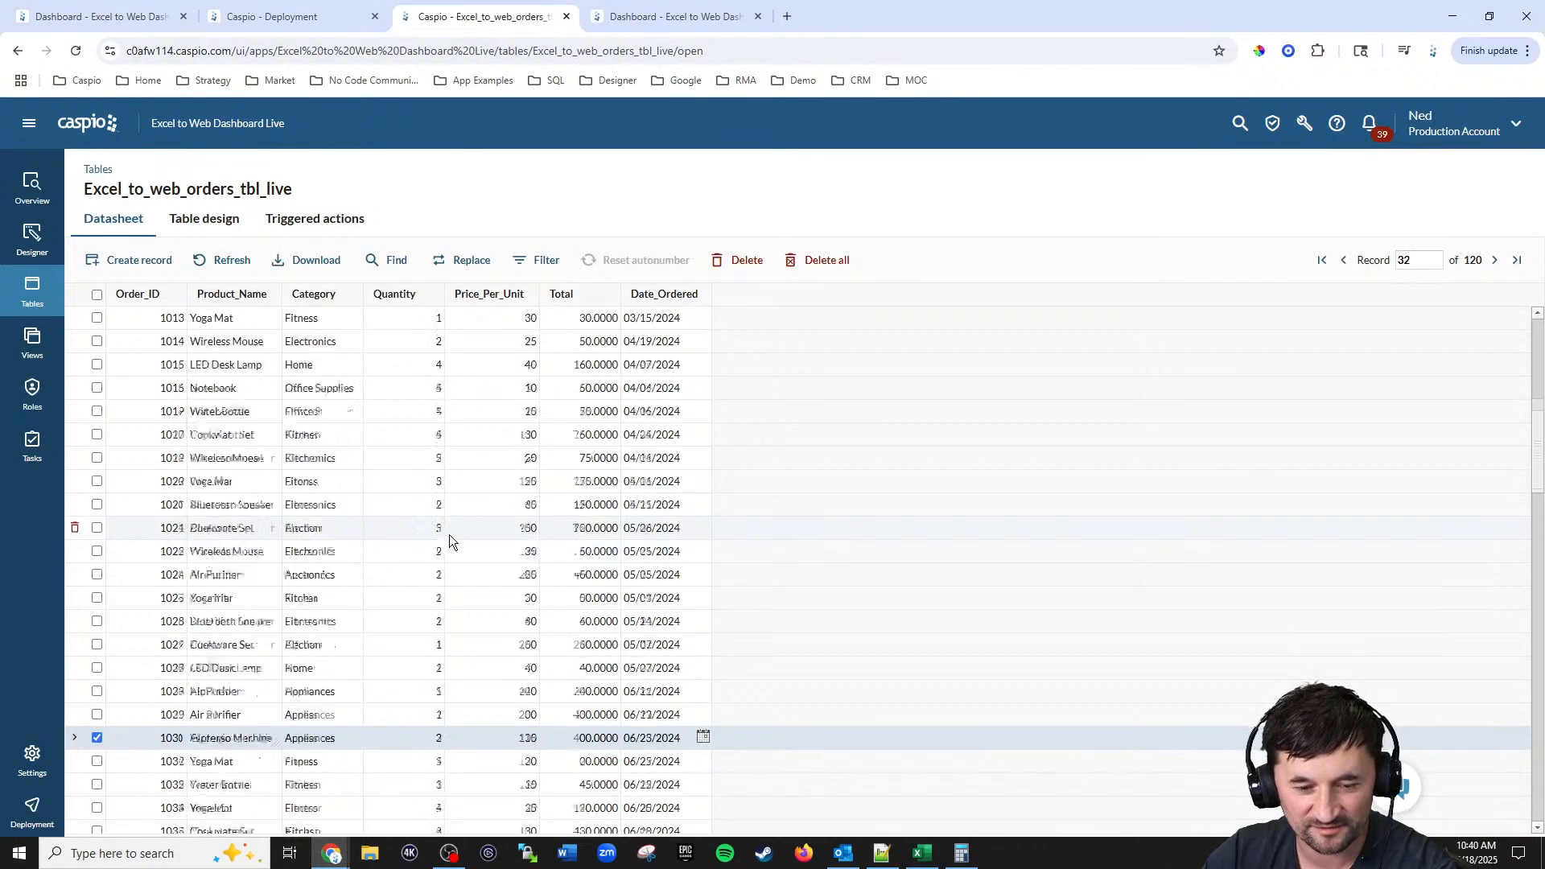
pyautogui.press('Down')
pyautogui.press('Down')
pyautogui.press('Down')
pyautogui.press('Down')
pyautogui.press('Down')
pyautogui.press('Down')
pyautogui.press('Down')
pyautogui.press('Down')
pyautogui.press('Down')
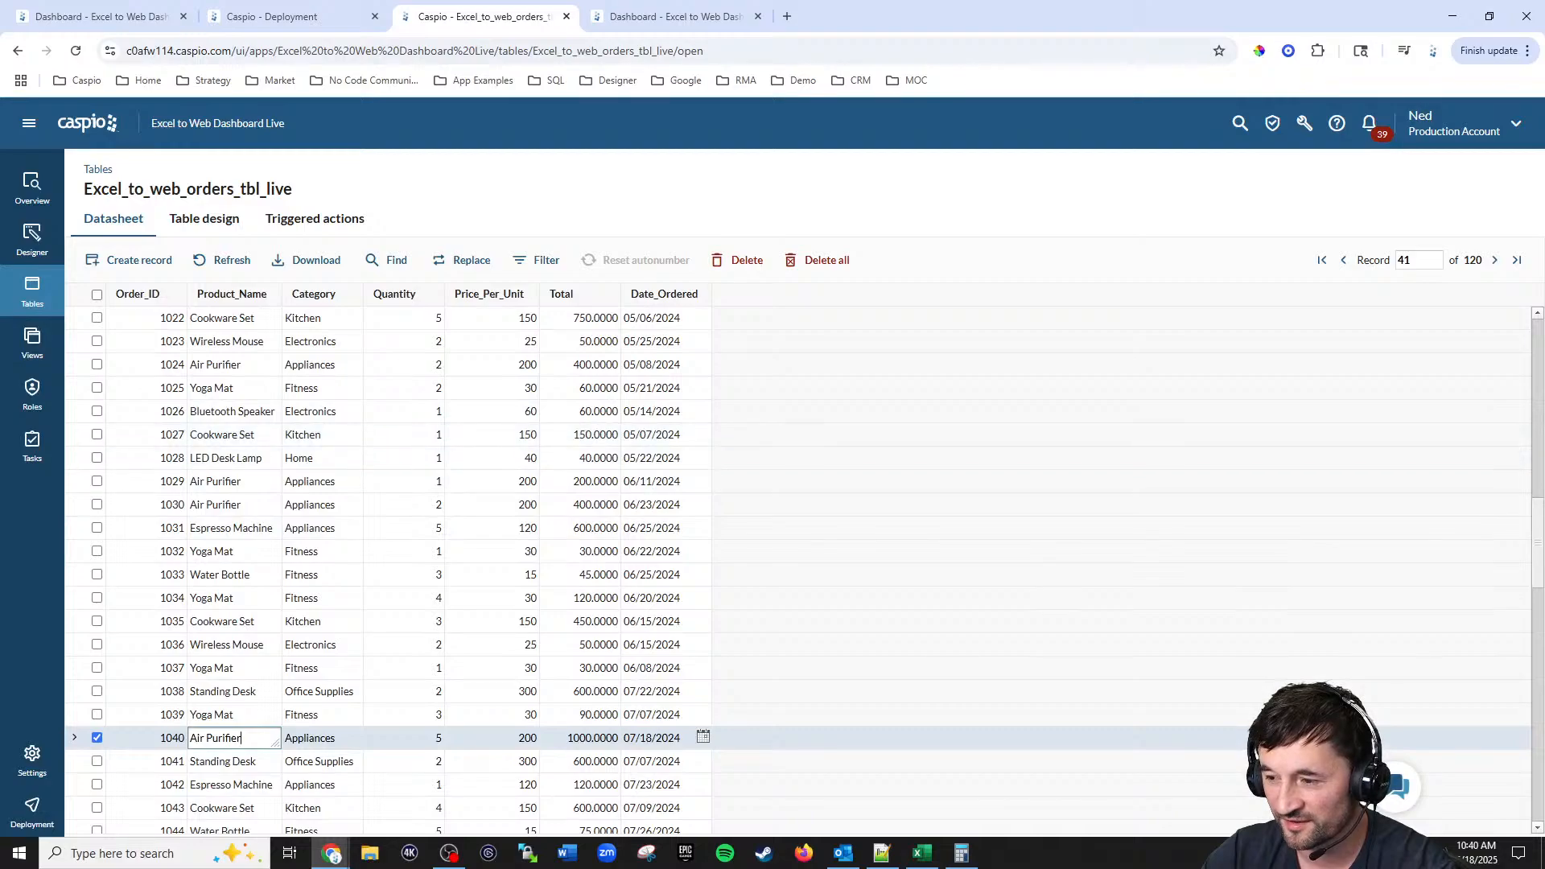
pyautogui.hotkey('ctrl', 'End')
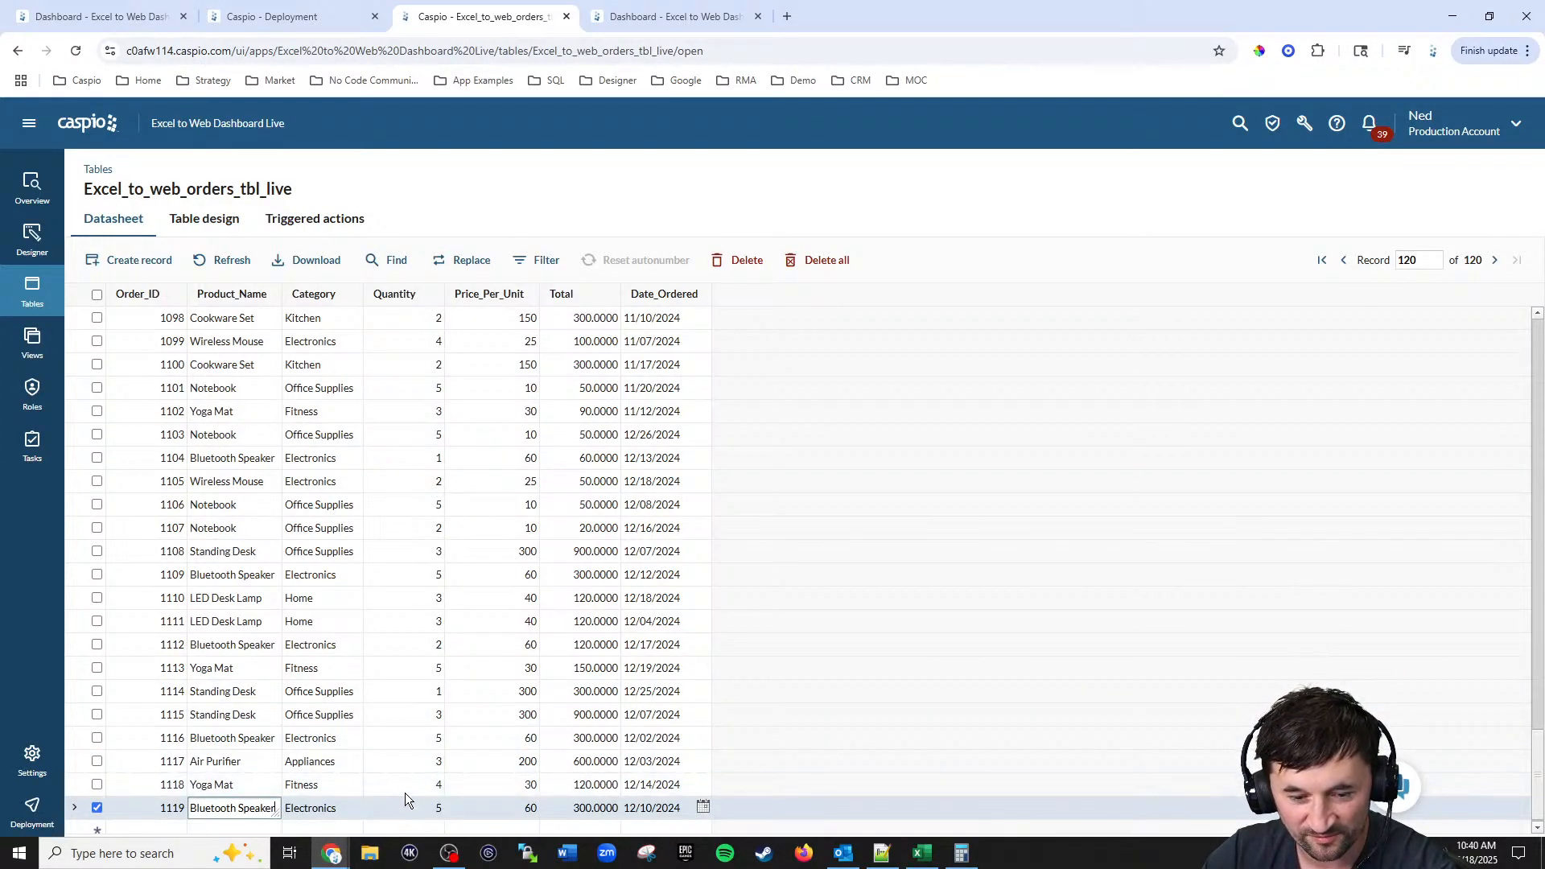
pyautogui.press('Down')
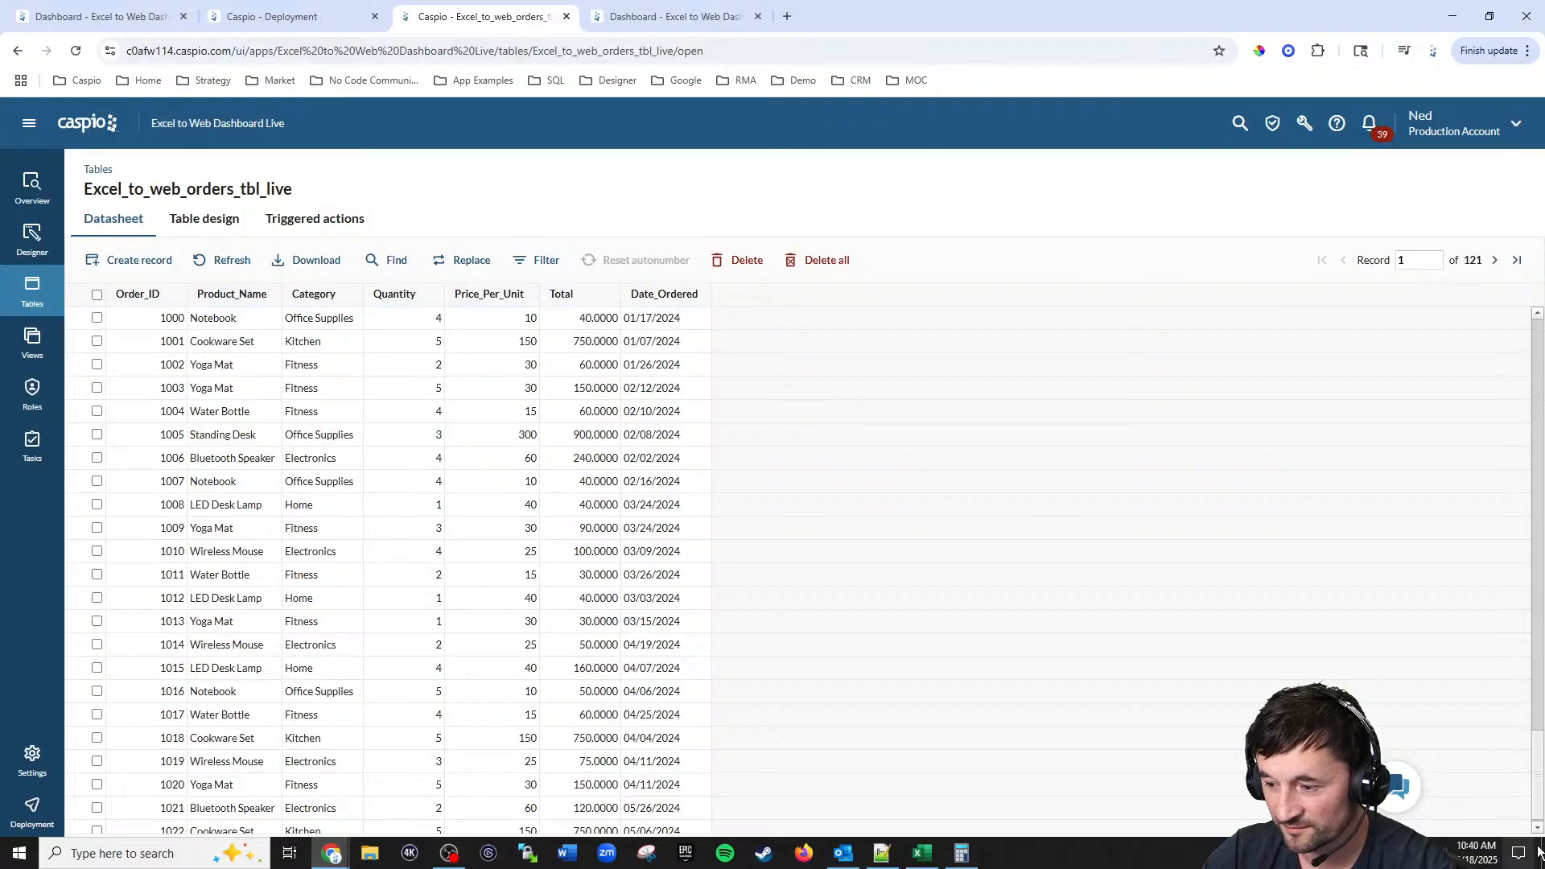
pyautogui.click(746, 259)
pyautogui.click(917, 428)
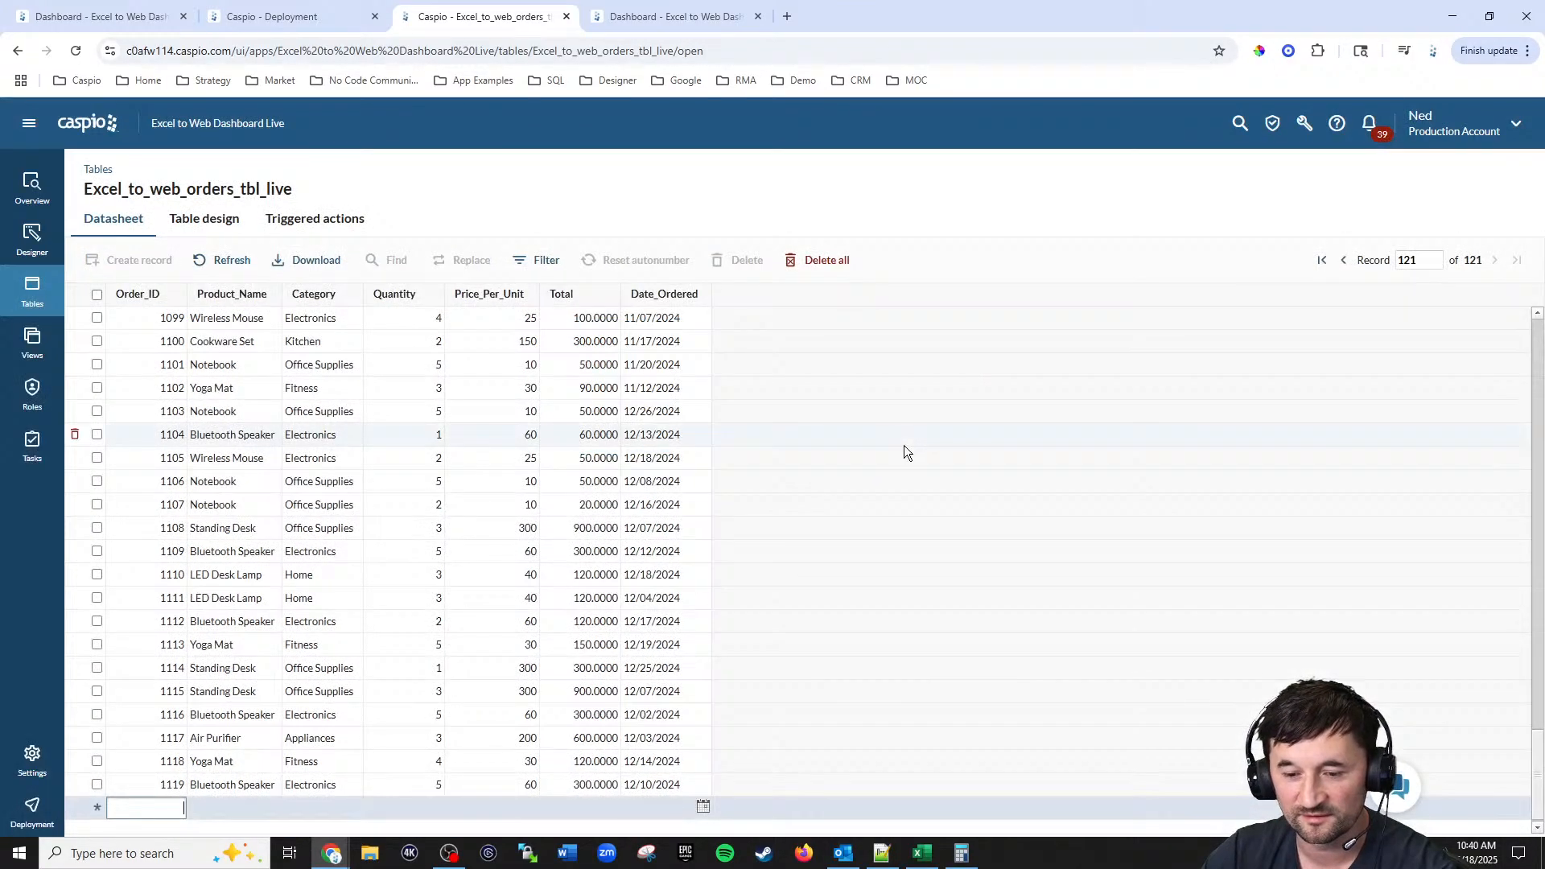
pyautogui.click(644, 18)
pyautogui.click(74, 53)
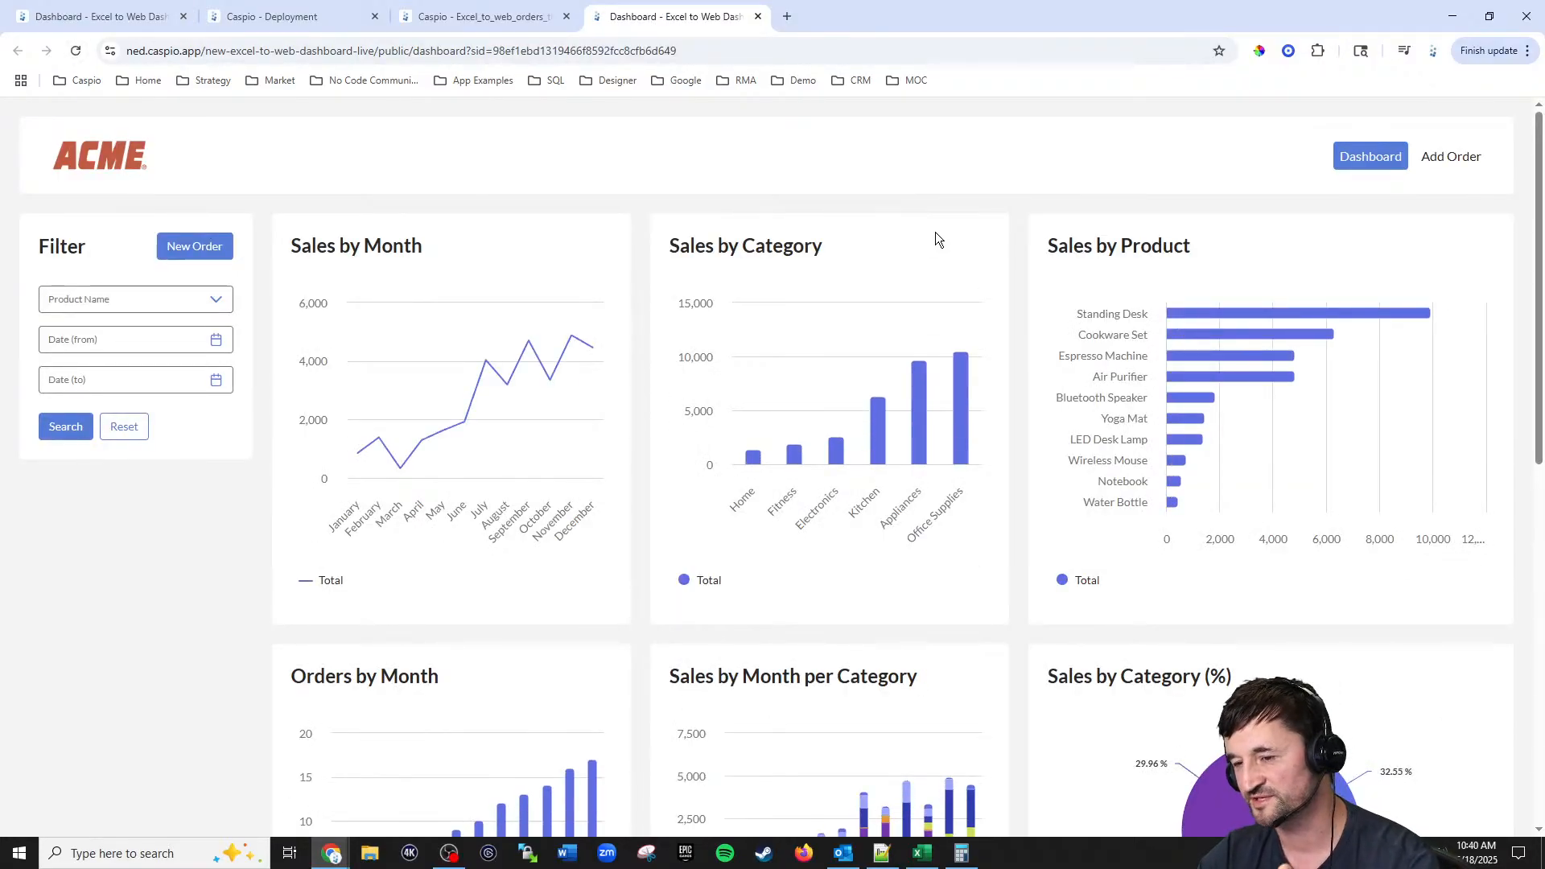
pyautogui.hotkey('alt', 'Tab')
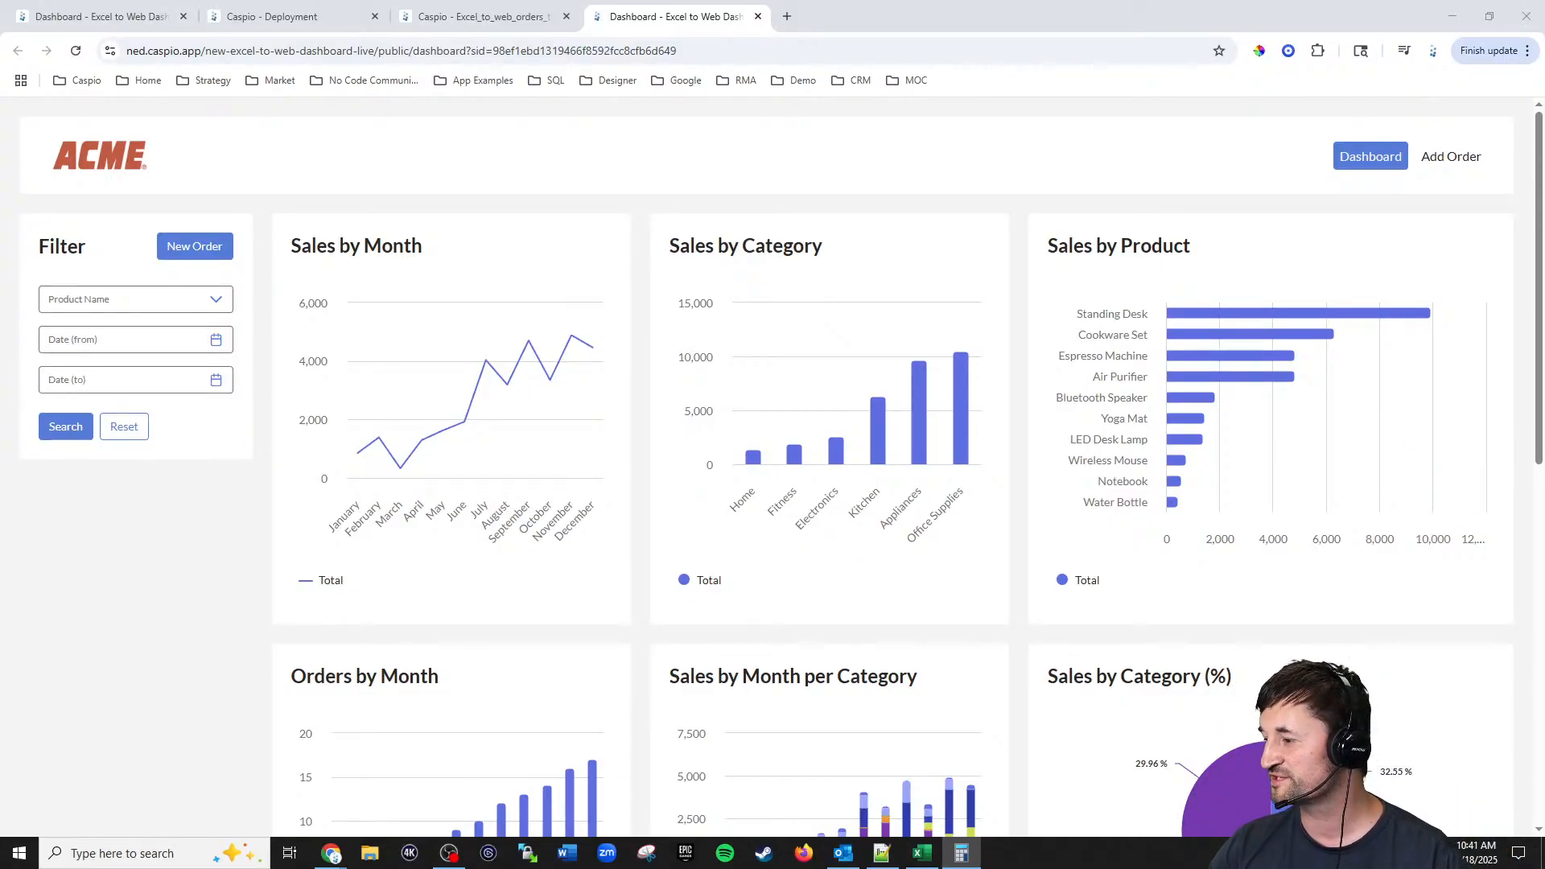
pyautogui.hotkey('alt', 'F4')
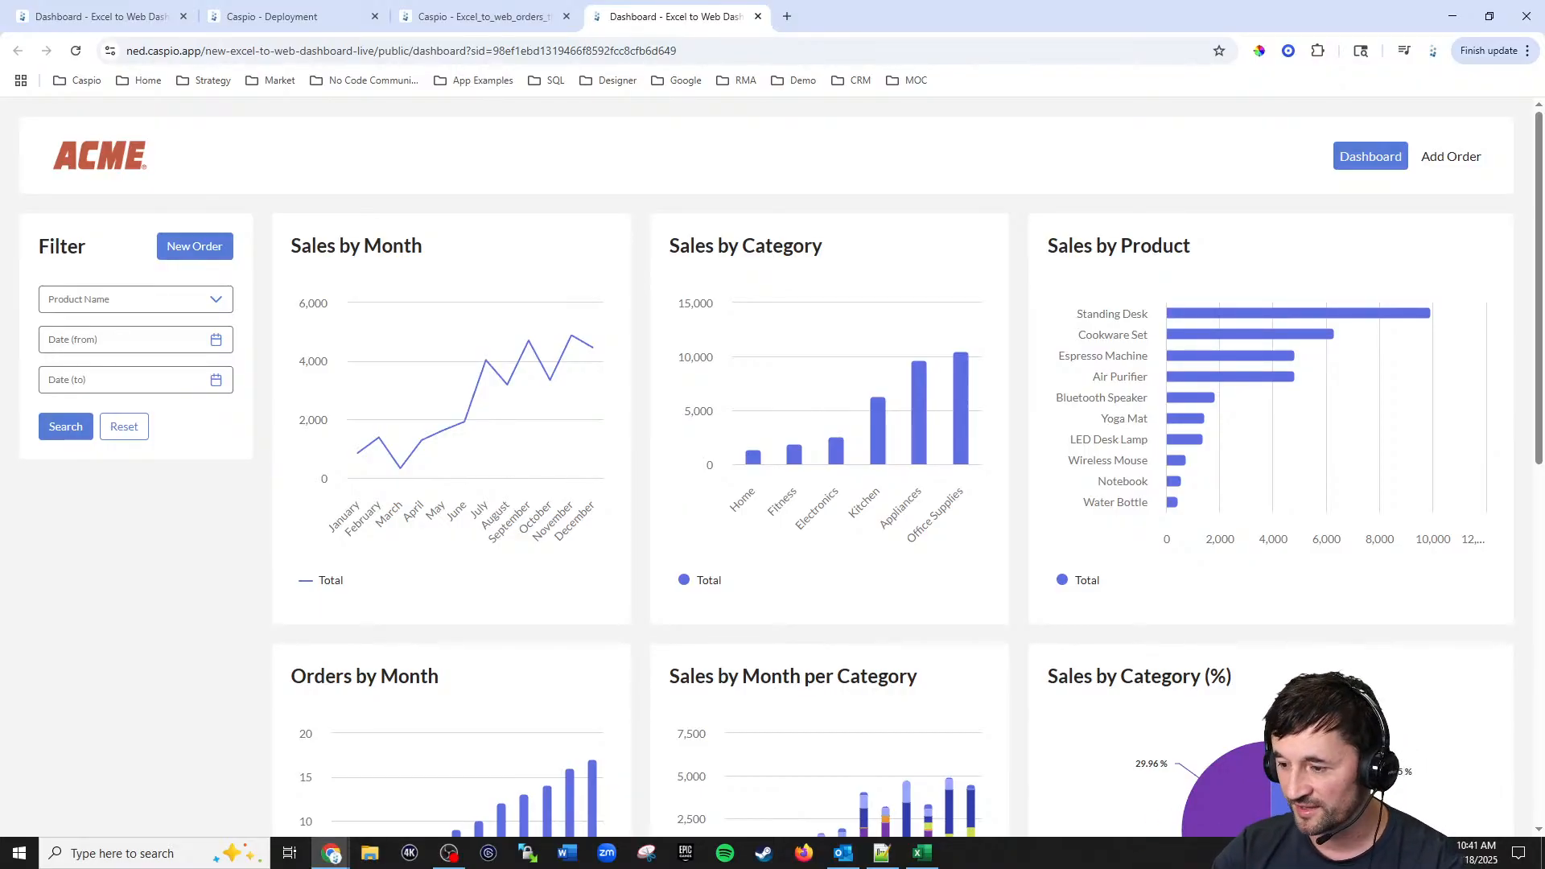
pyautogui.click(1489, 858)
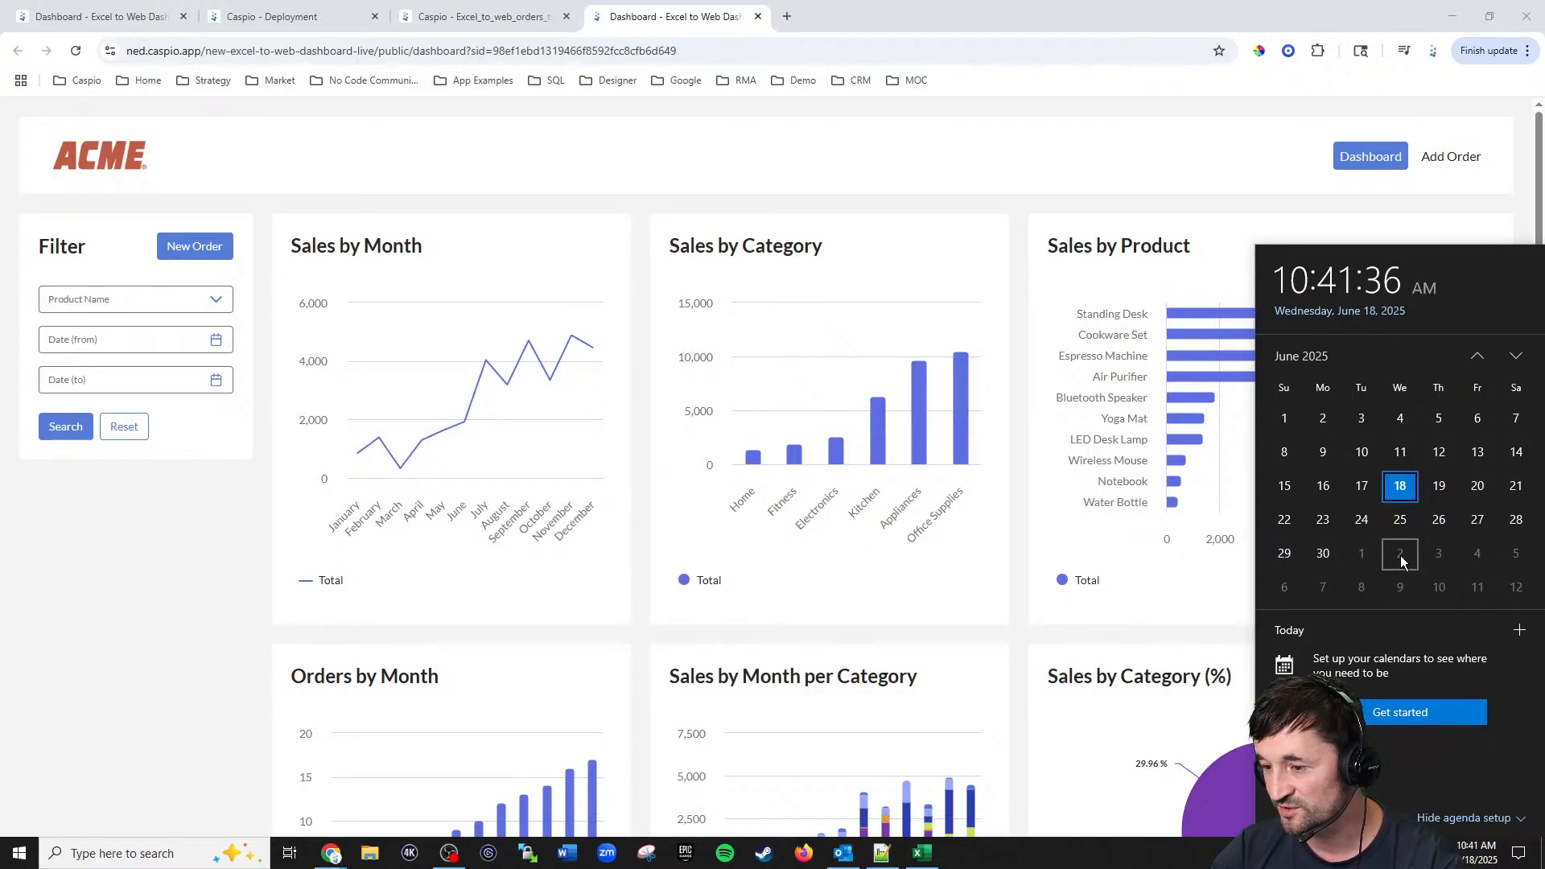
pyautogui.click(1253, 109)
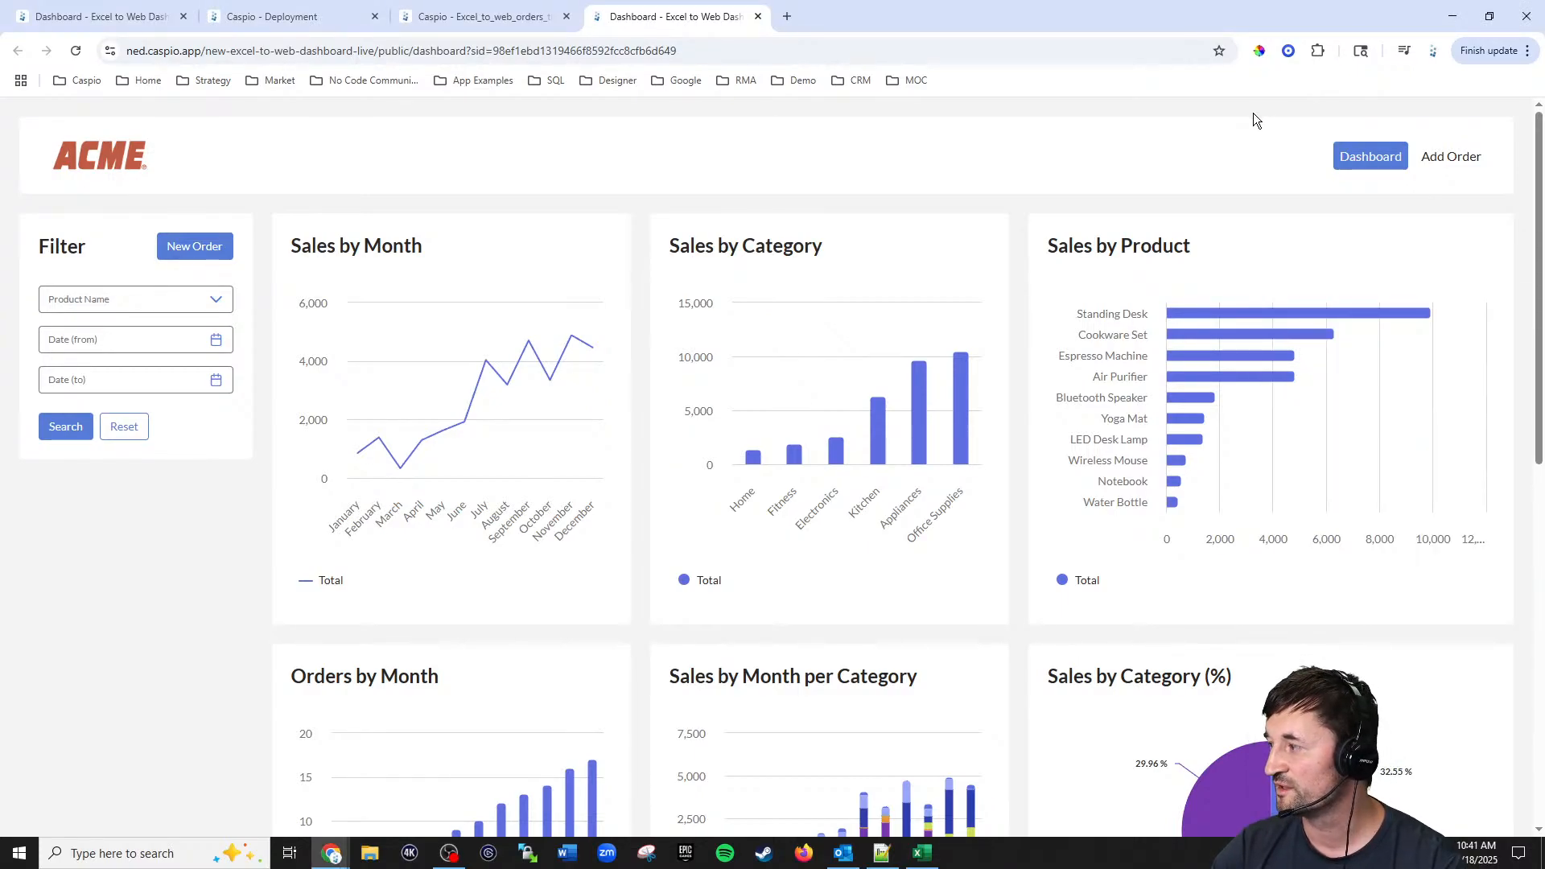